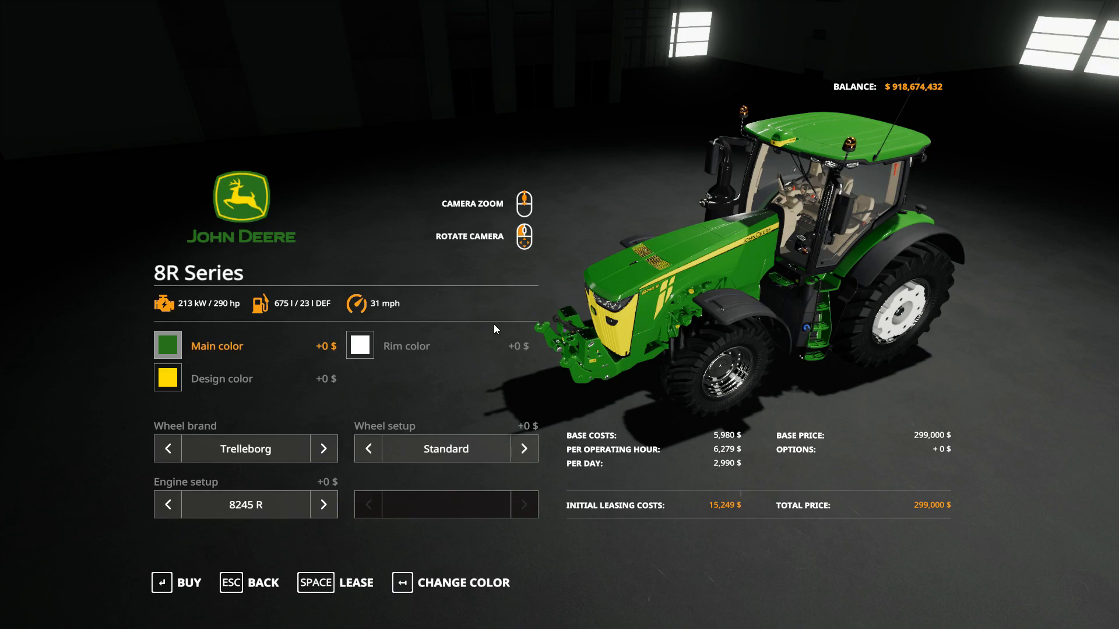
# Set the 8R Series tractor's main color to the dark red swatch in the third row of the palette.
pyautogui.moveTo(592, 300); pyautogui.dragTo(93, 437)
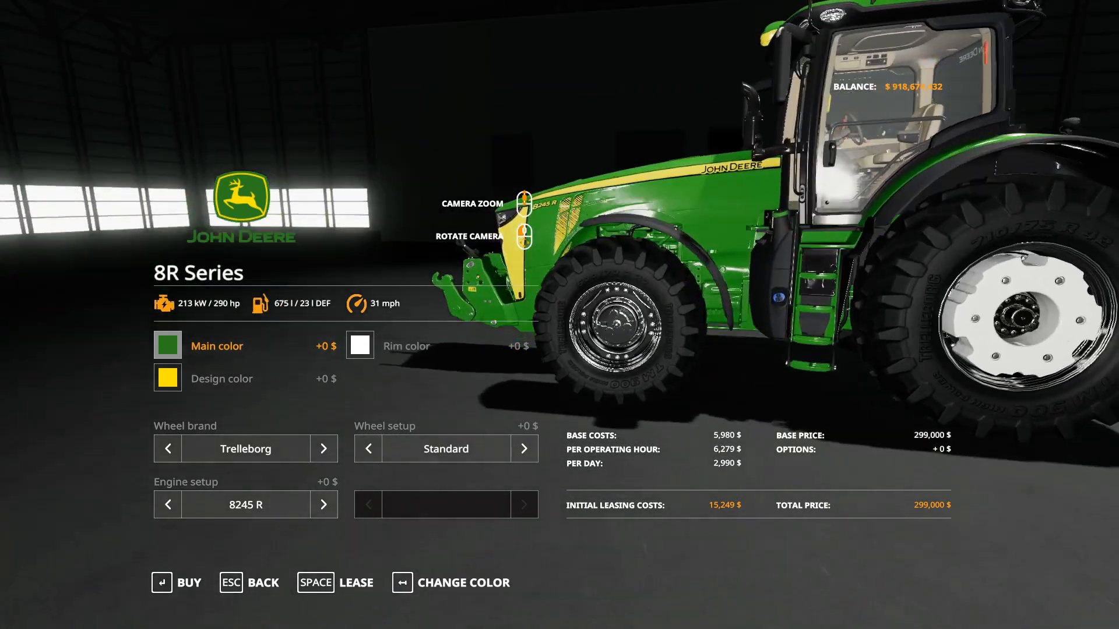
pyautogui.click(187, 348)
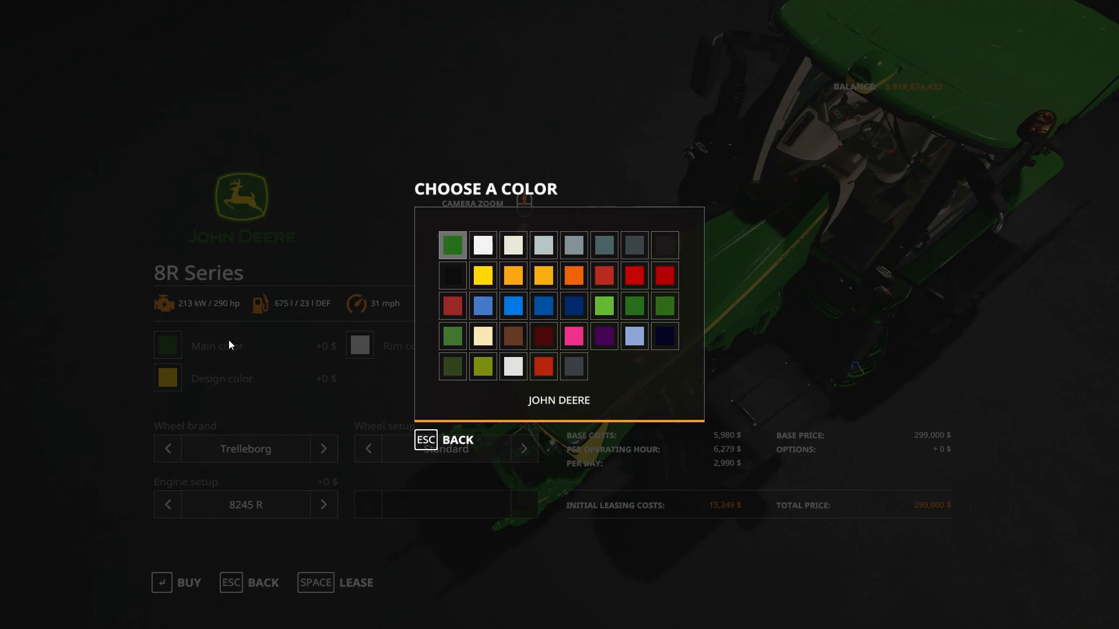
pyautogui.click(483, 315)
# Examine the recolored tractor from the side, front and rear to see which parts use the main color.
pyautogui.moveTo(776, 263); pyautogui.dragTo(435, 92)
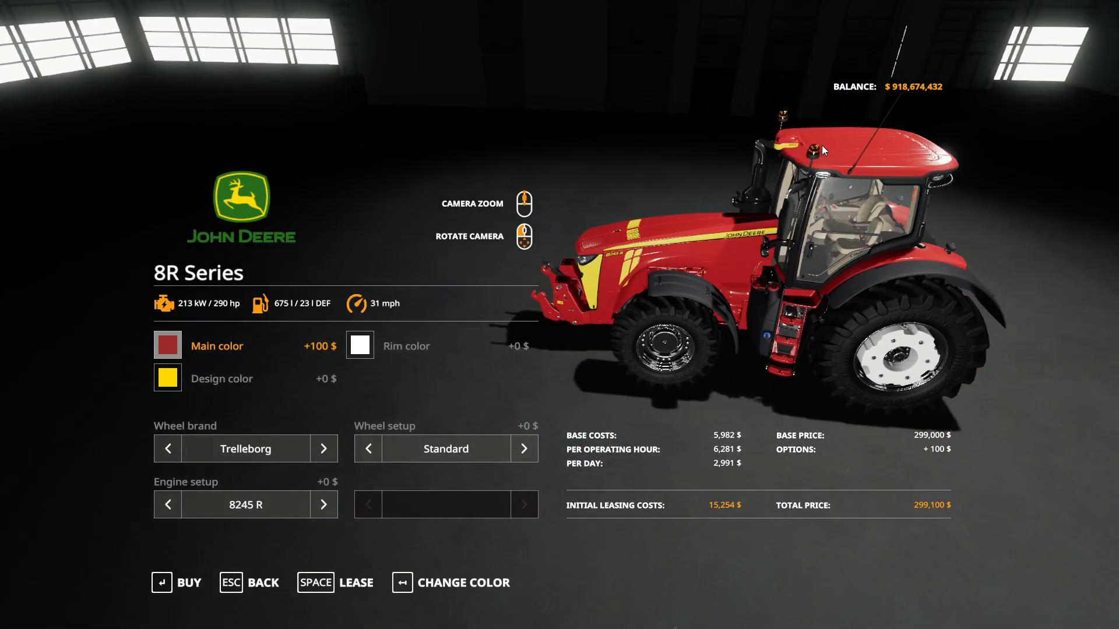
pyautogui.moveTo(671, 256); pyautogui.dragTo(645, 341)
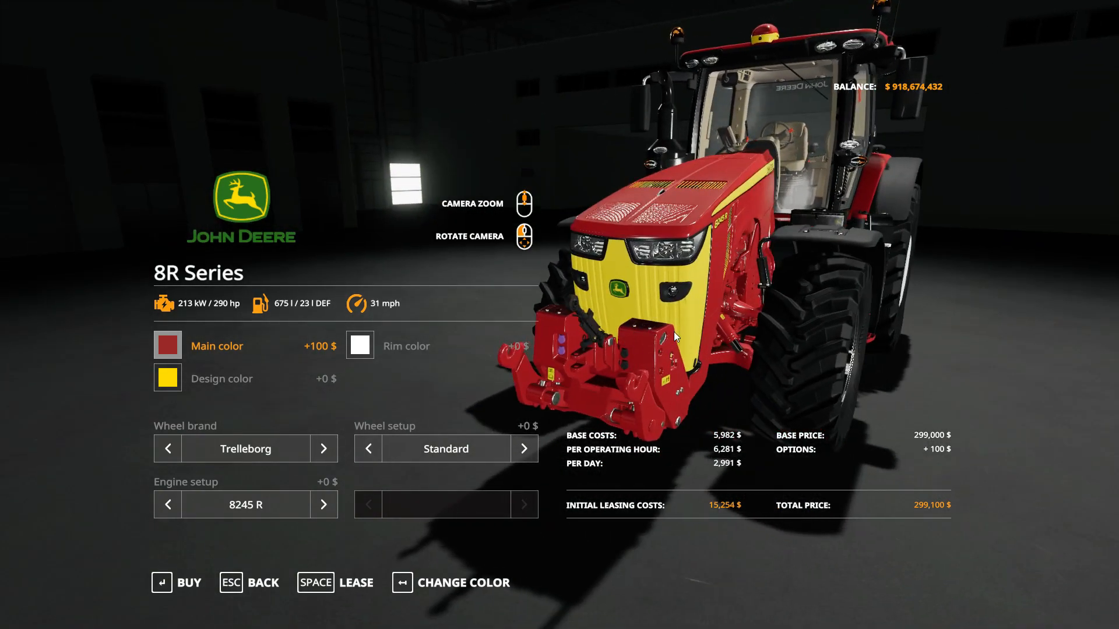
pyautogui.moveTo(648, 345); pyautogui.dragTo(649, 296)
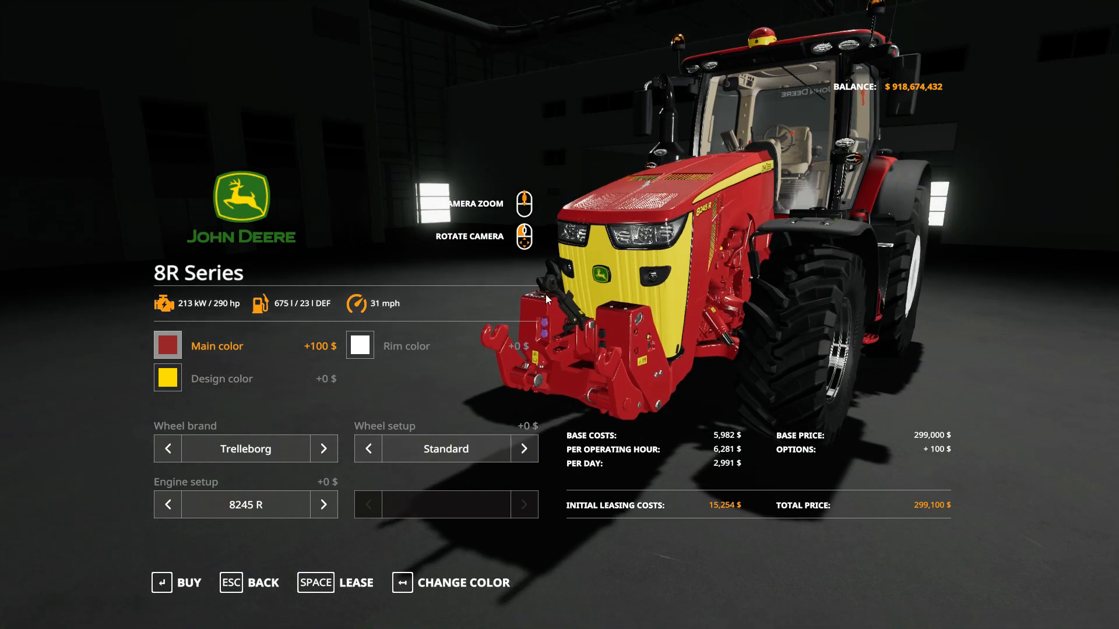
pyautogui.moveTo(690, 302); pyautogui.dragTo(247, 572)
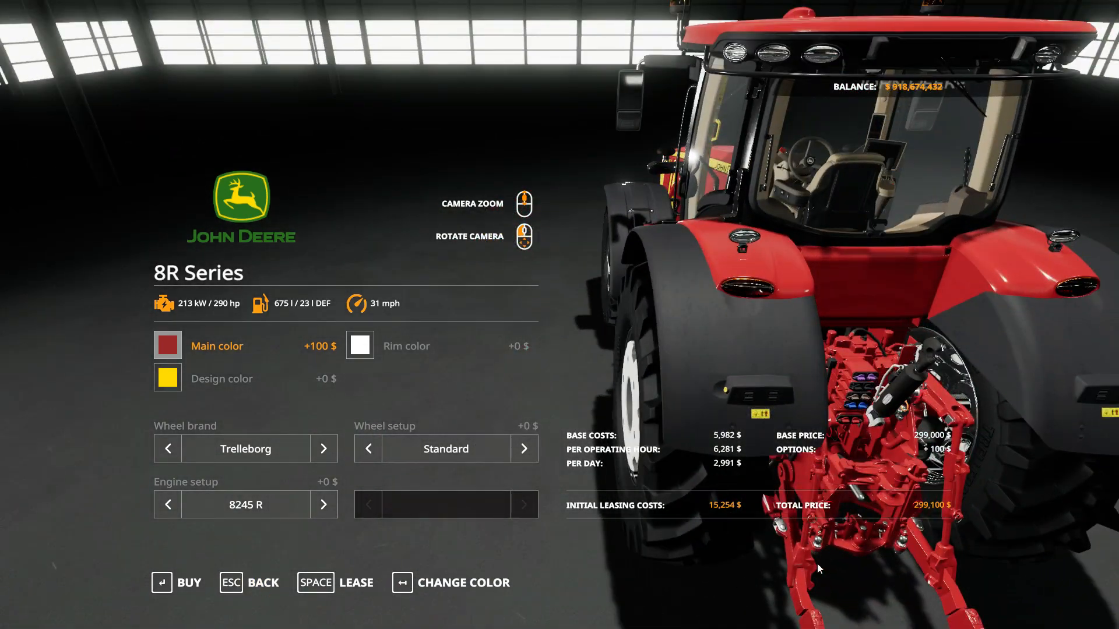
pyautogui.moveTo(817, 568); pyautogui.dragTo(609, 429)
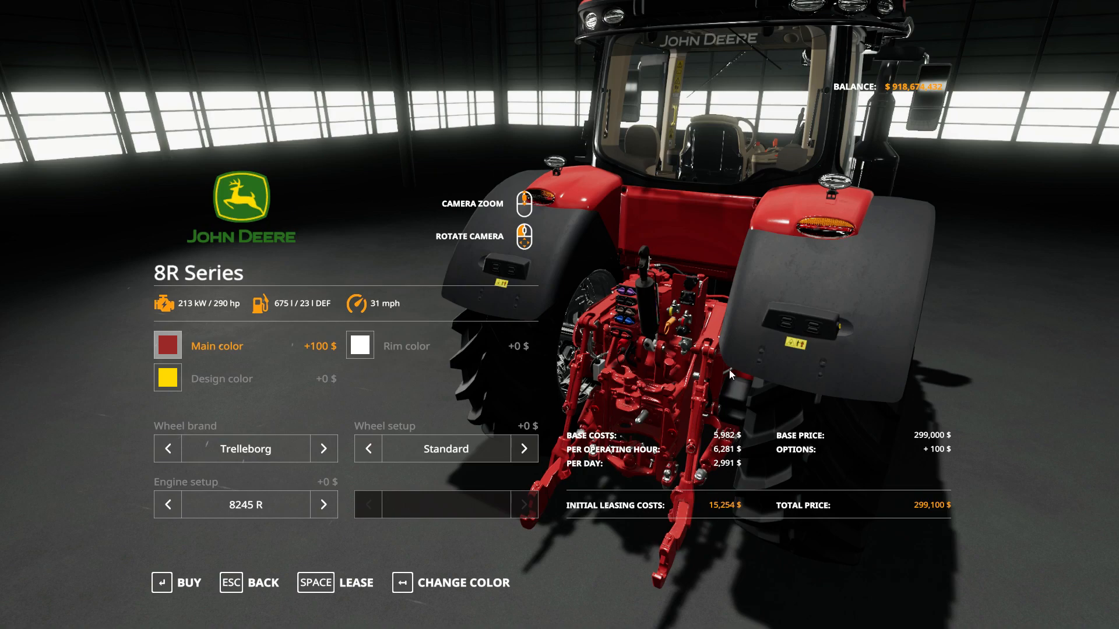
pyautogui.moveTo(729, 369); pyautogui.dragTo(157, 390)
pyautogui.moveTo(638, 309); pyautogui.dragTo(550, 282)
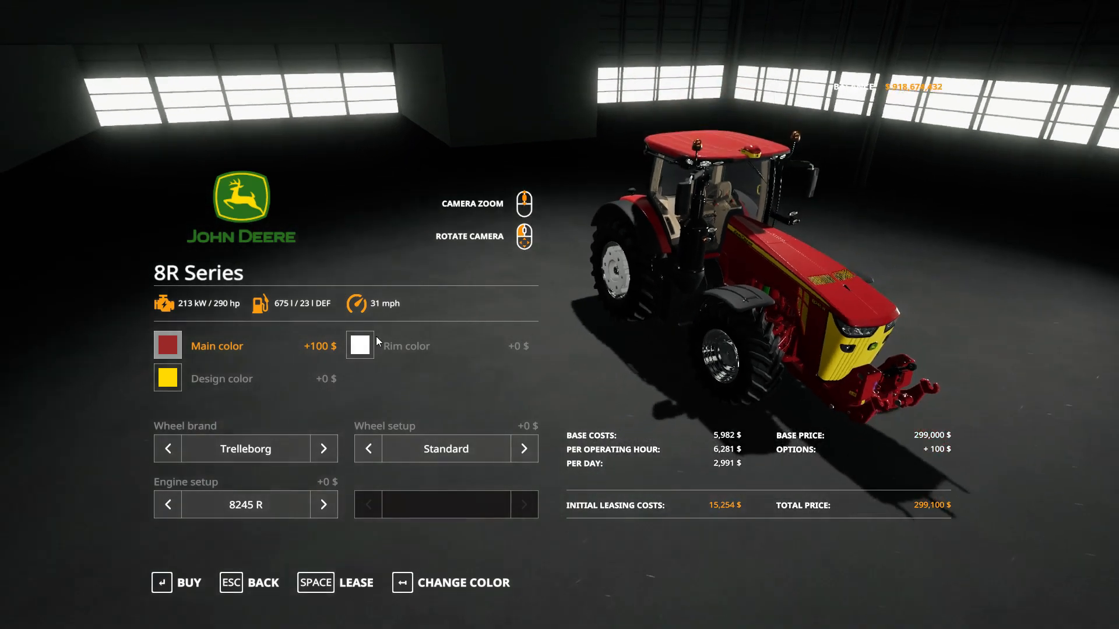
# Try black as the tractor's design color and inspect the hood, grille and side.
pyautogui.click(297, 372)
pyautogui.click(452, 275)
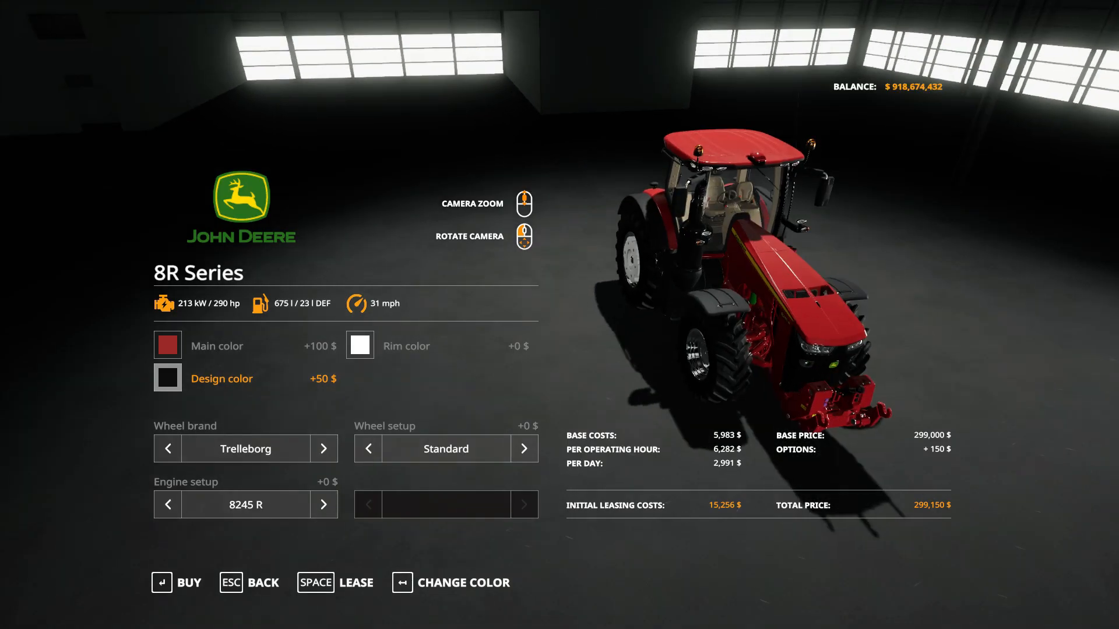
pyautogui.scroll(5, 736, 340)
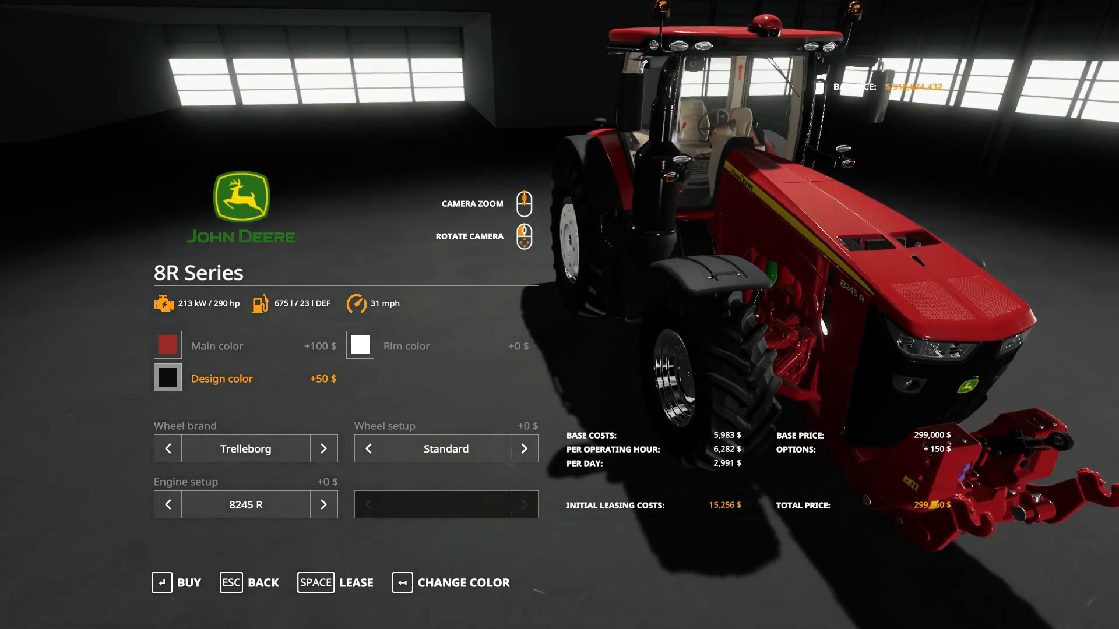
pyautogui.moveTo(736, 341); pyautogui.dragTo(897, 431)
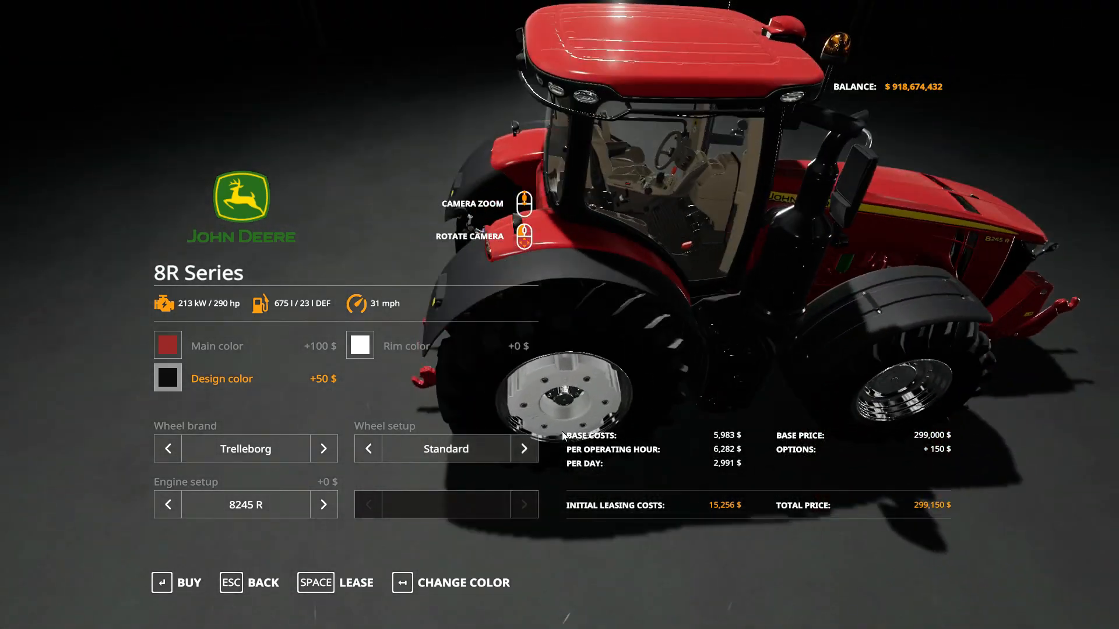
# Try Fendt Classic green as the tractor's design color and view the tractor from behind.
pyautogui.click(158, 386)
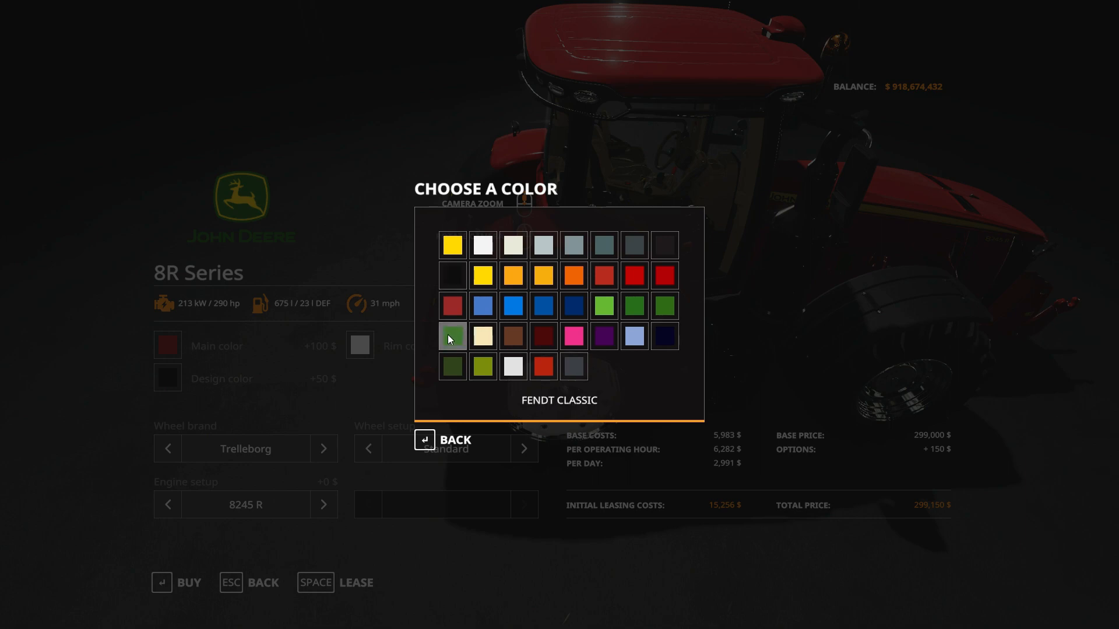
pyautogui.click(450, 334)
pyautogui.moveTo(613, 262); pyautogui.dragTo(1103, 175)
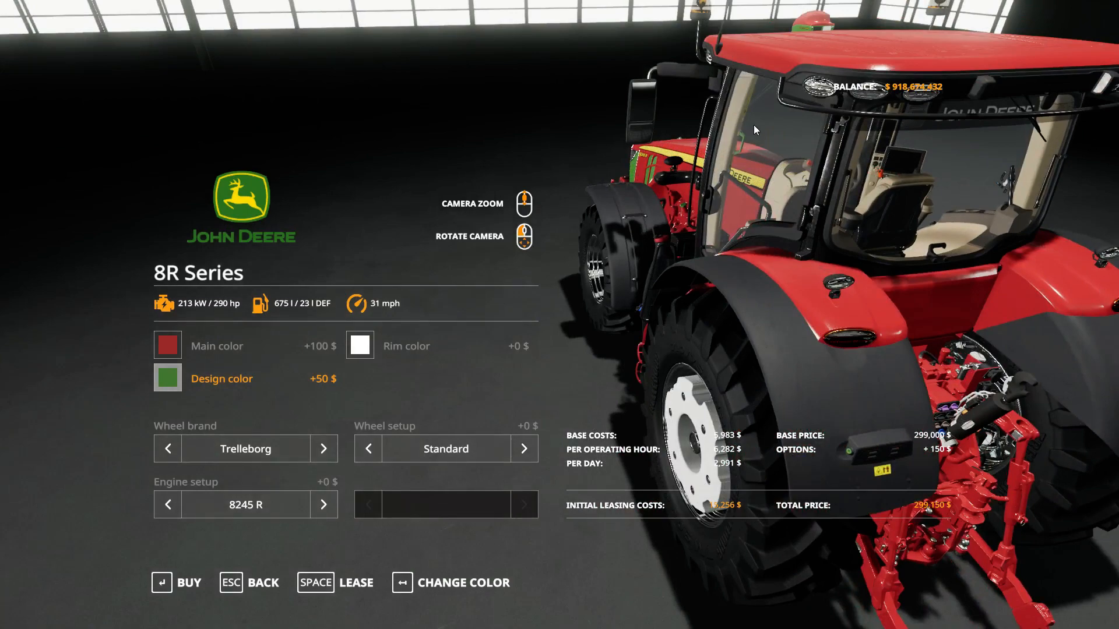
# Try the dark red swatch and the Rabe blue swatch as the tractor's design color.
pyautogui.click(190, 371)
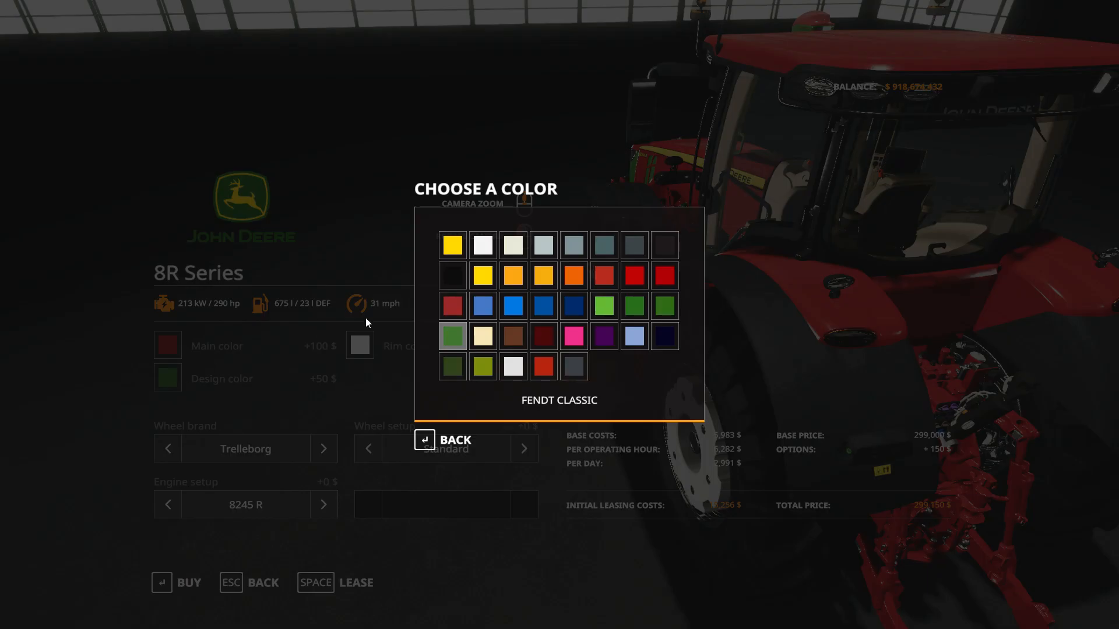
pyautogui.click(458, 308)
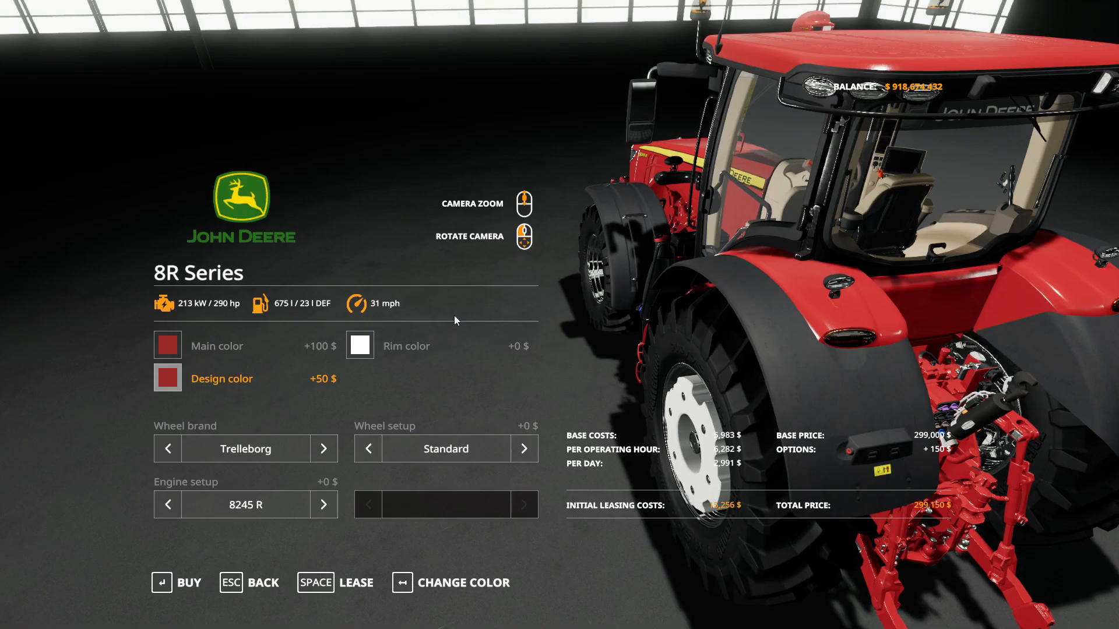
pyautogui.click(187, 386)
pyautogui.click(483, 307)
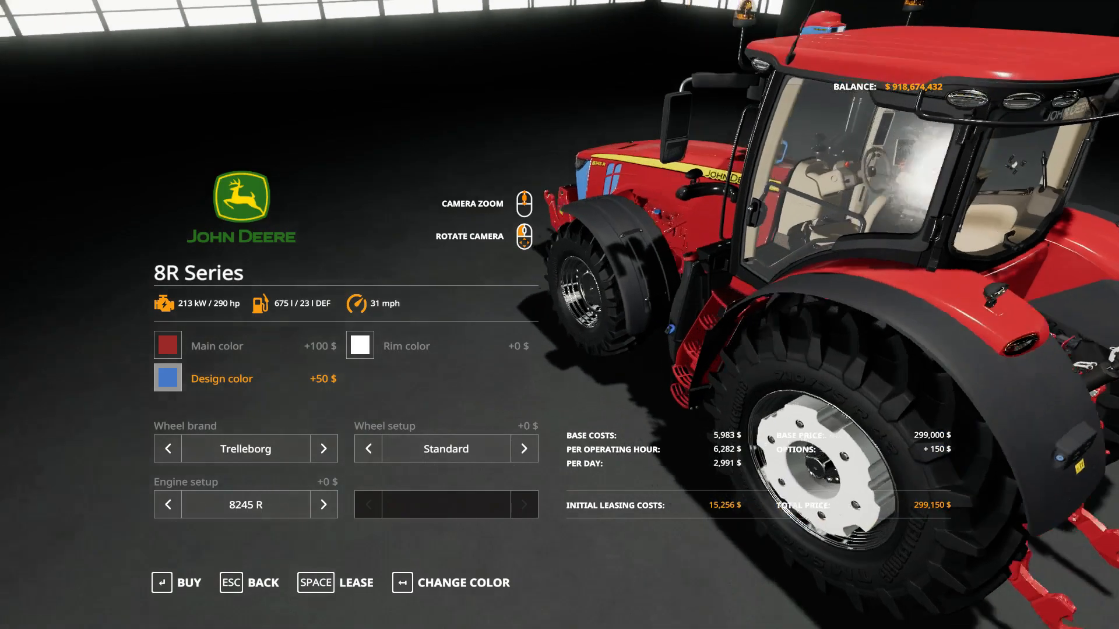
# Examine the hood stripe, model number decal, grille and side vents to see which parts use the design color.
pyautogui.moveTo(717, 245); pyautogui.dragTo(833, 242)
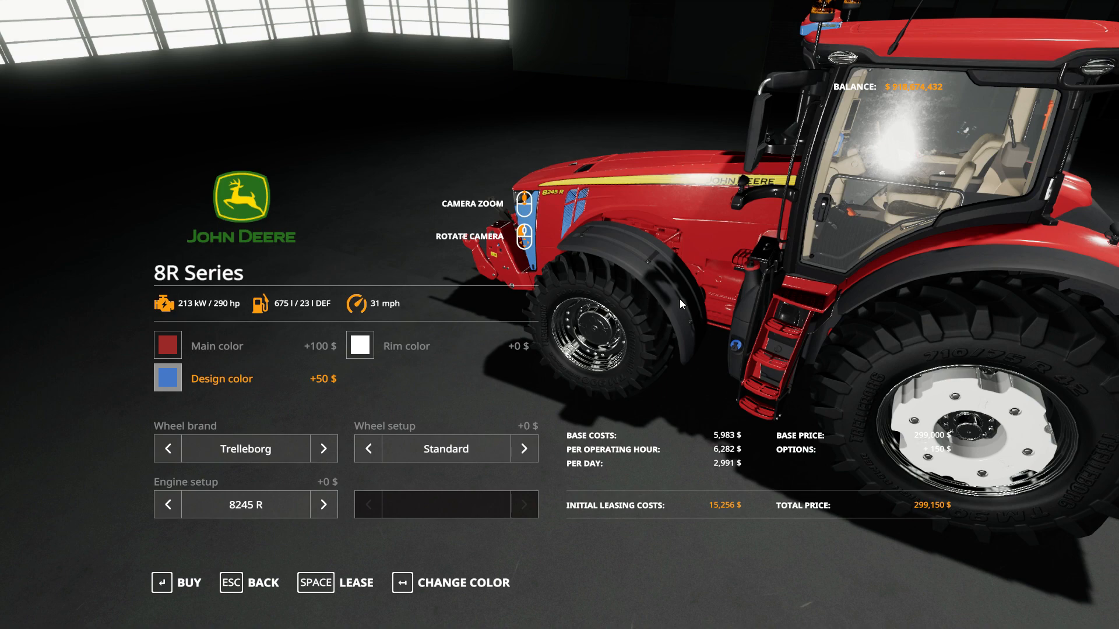
pyautogui.moveTo(657, 296); pyautogui.dragTo(741, 221)
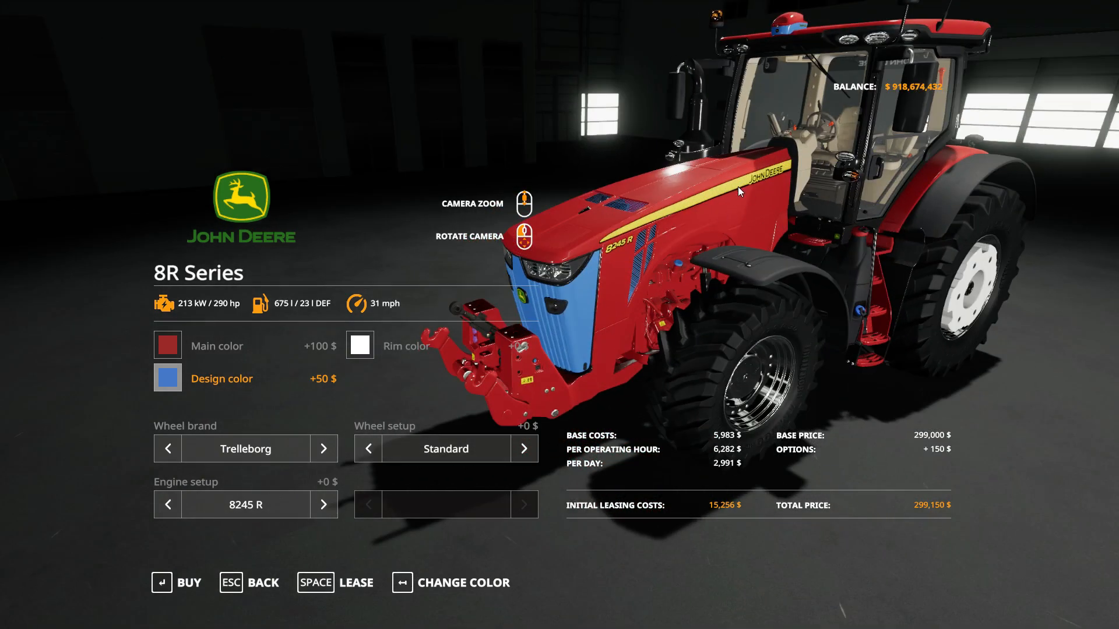
pyautogui.moveTo(744, 191); pyautogui.dragTo(573, 242)
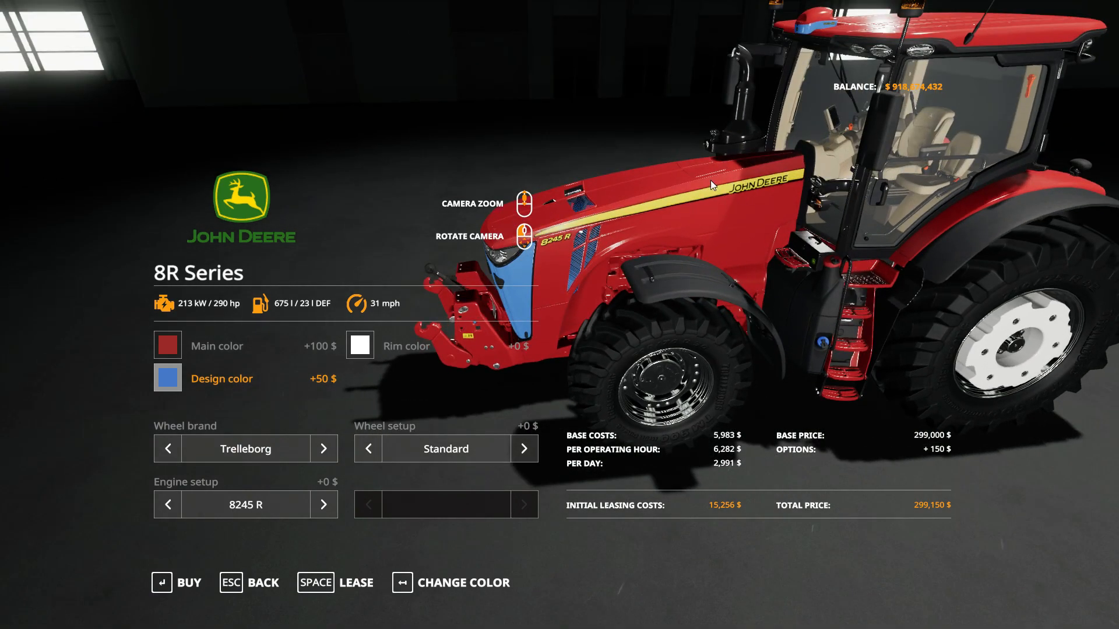
pyautogui.moveTo(710, 180); pyautogui.dragTo(754, 194)
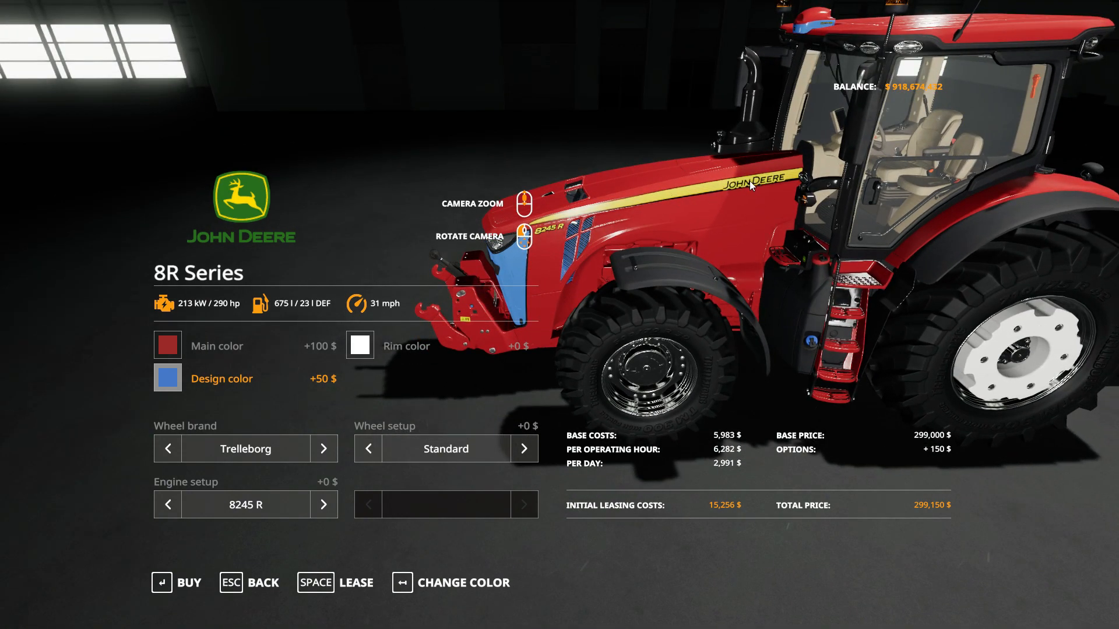
pyautogui.moveTo(759, 197); pyautogui.dragTo(820, 220)
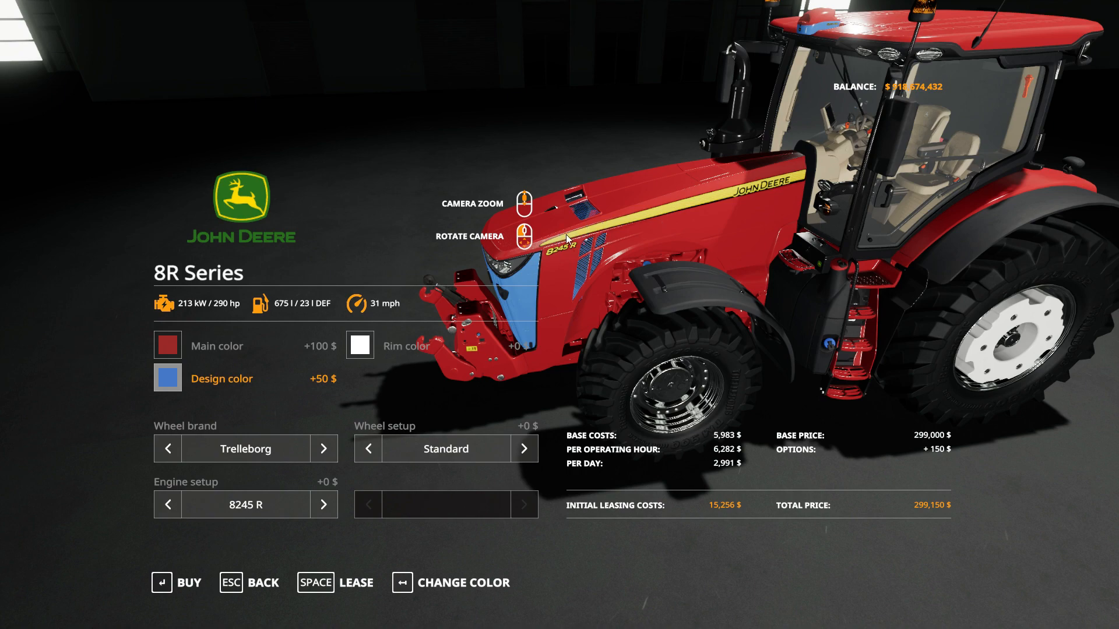
pyautogui.moveTo(566, 236); pyautogui.dragTo(630, 225)
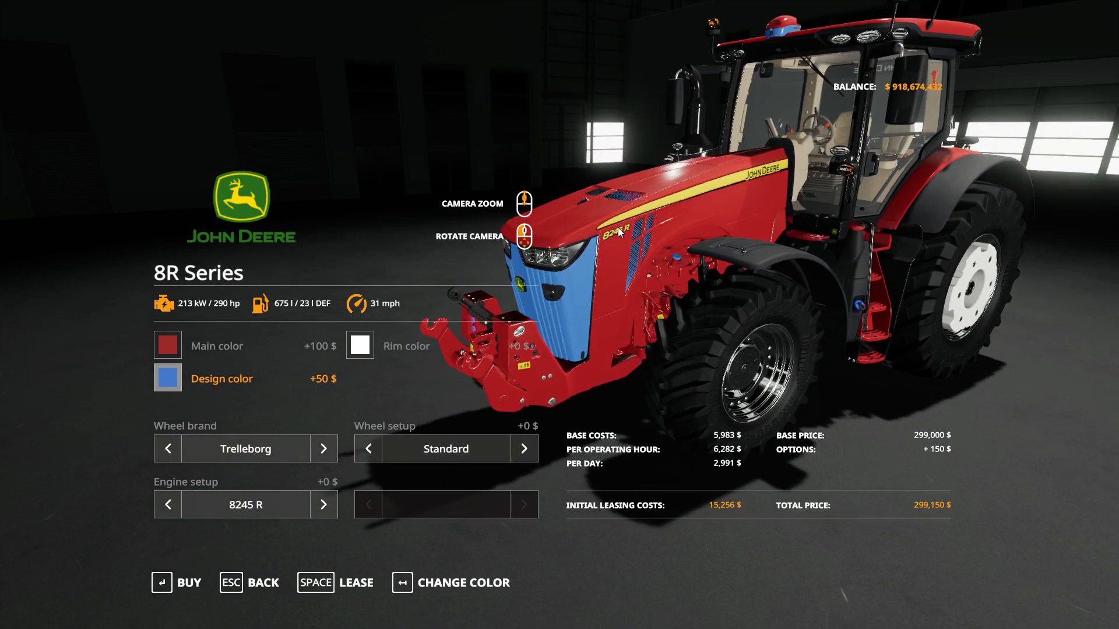
pyautogui.moveTo(639, 225); pyautogui.dragTo(526, 260)
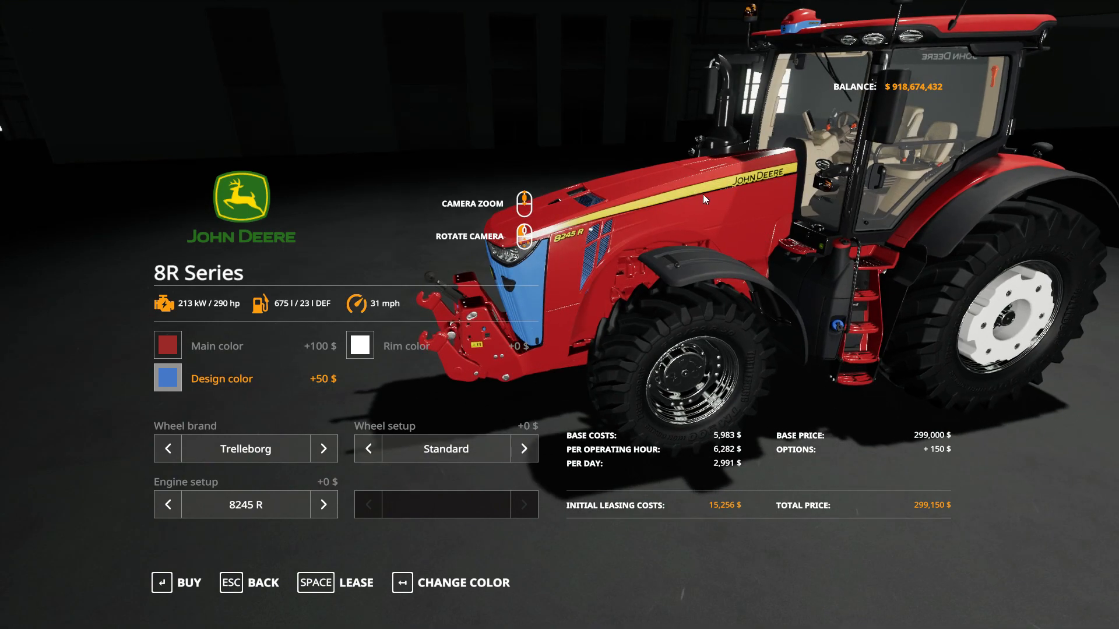
pyautogui.moveTo(661, 227); pyautogui.dragTo(694, 201)
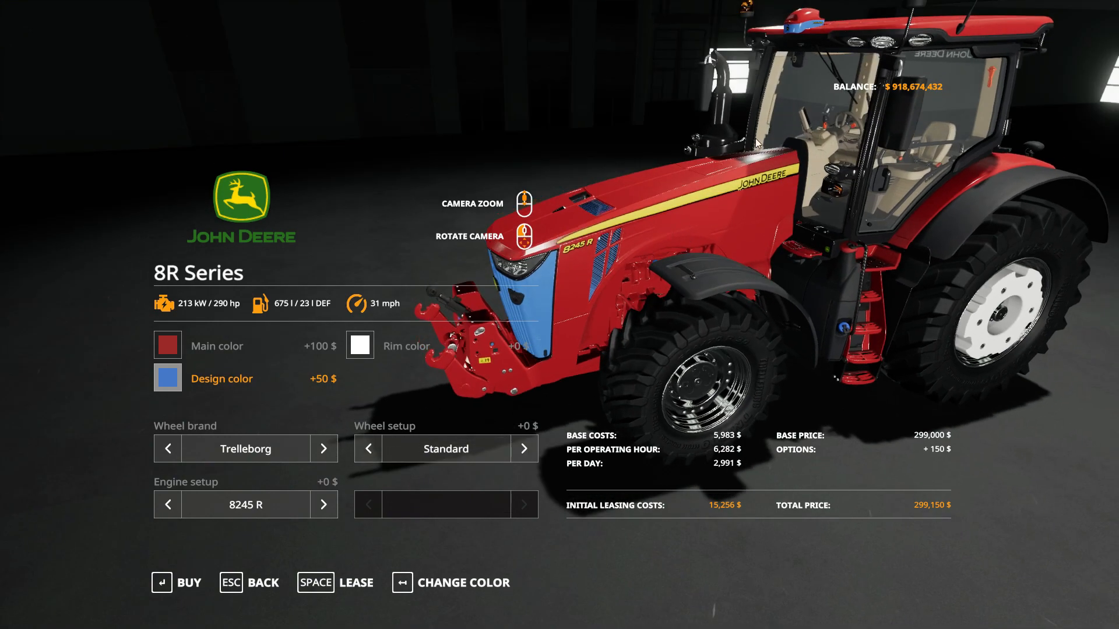
pyautogui.moveTo(755, 138); pyautogui.dragTo(730, 192)
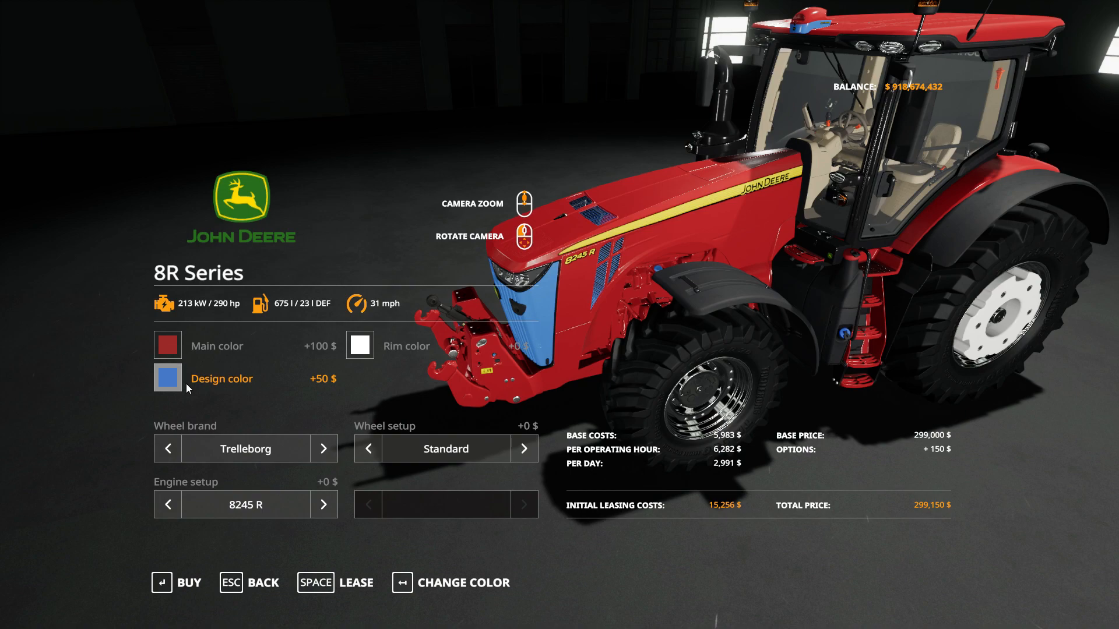
# Set the design color to the same dark red as the main color and inspect the hood decals.
pyautogui.click(170, 380)
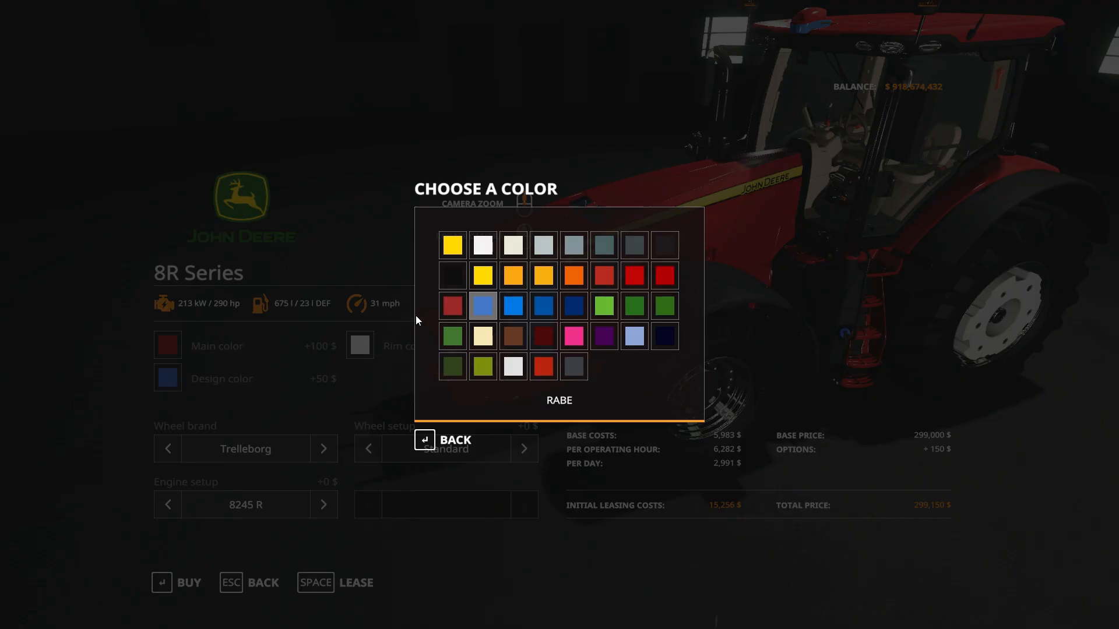
pyautogui.press('Left')
pyautogui.press('Return')
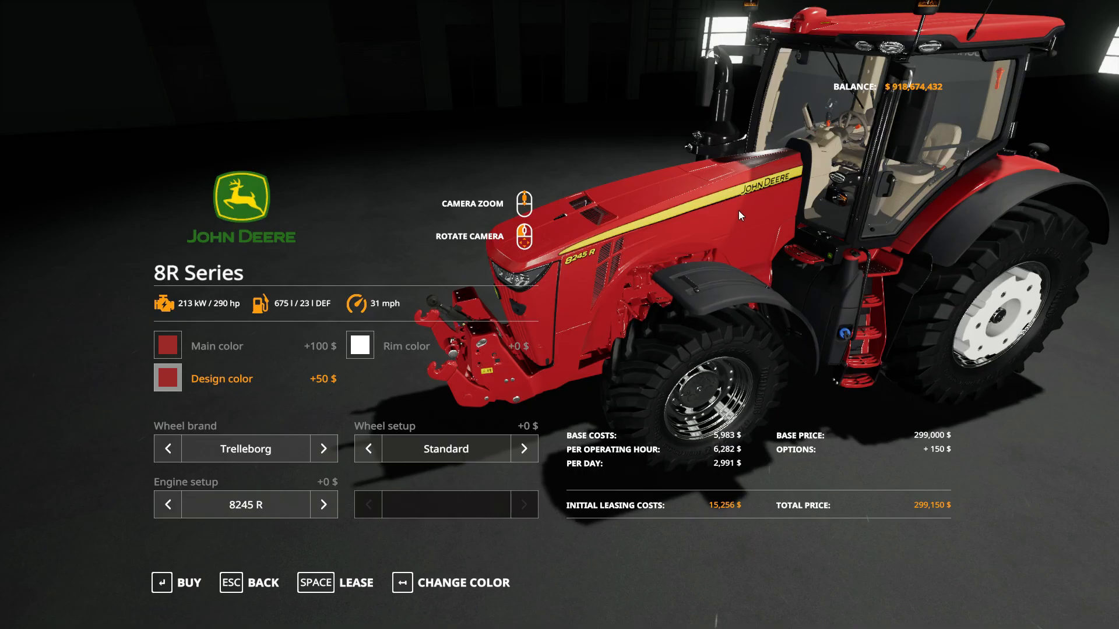
pyautogui.moveTo(767, 201); pyautogui.dragTo(723, 184)
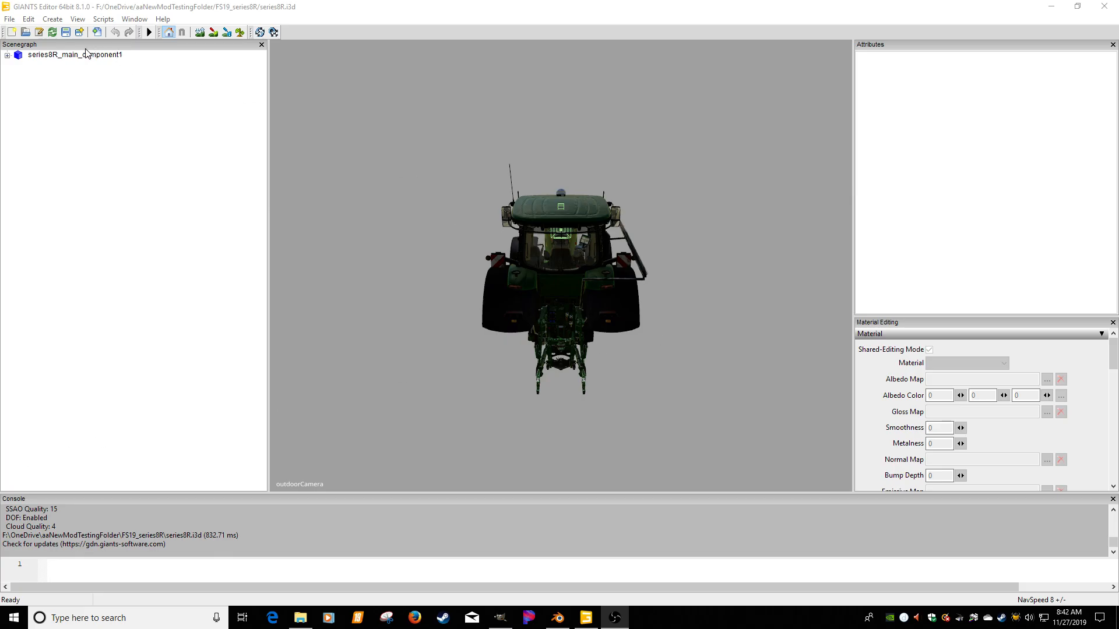
# In GIANTS Editor, check the cameras available in series8R.i3d and create a new camera.
pyautogui.click(79, 20)
pyautogui.moveTo(97, 33)
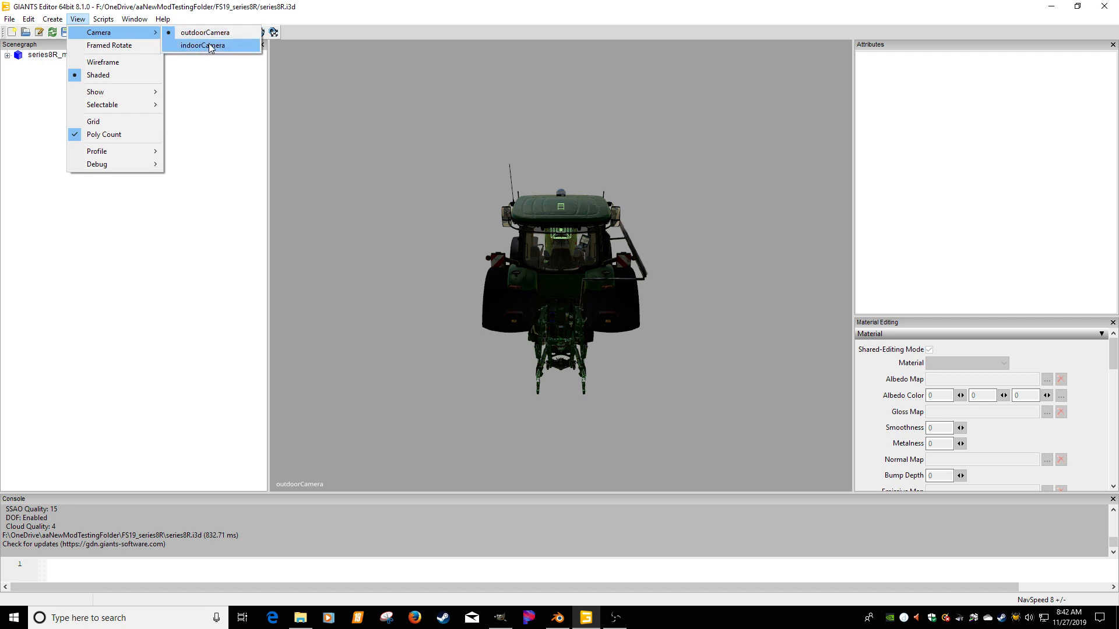
pyautogui.click(182, 81)
pyautogui.click(53, 19)
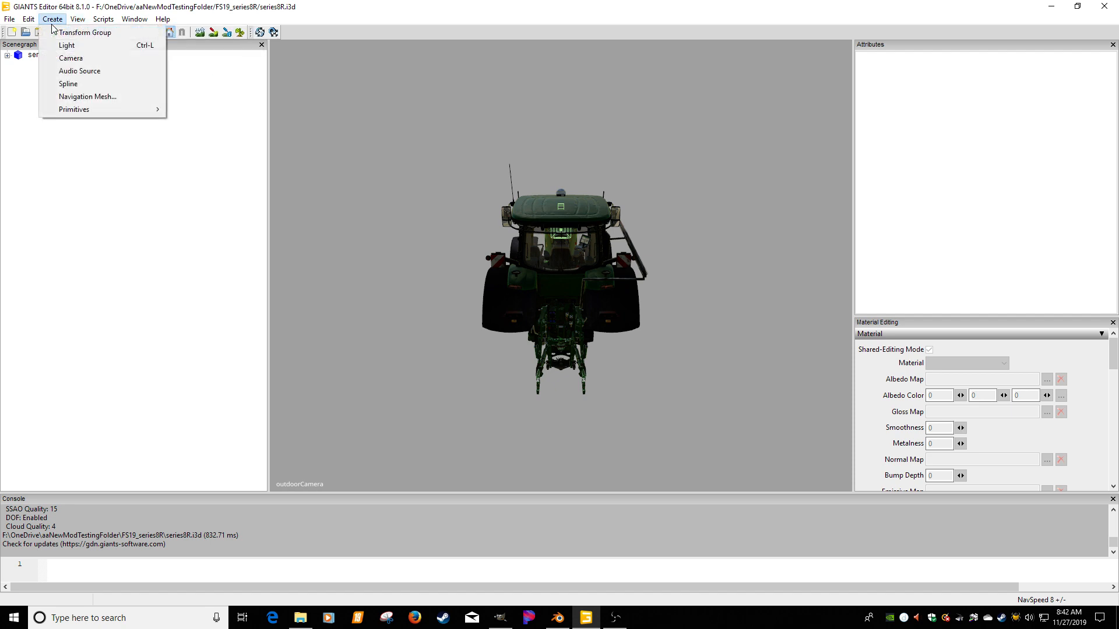
pyautogui.click(75, 58)
pyautogui.click(41, 65)
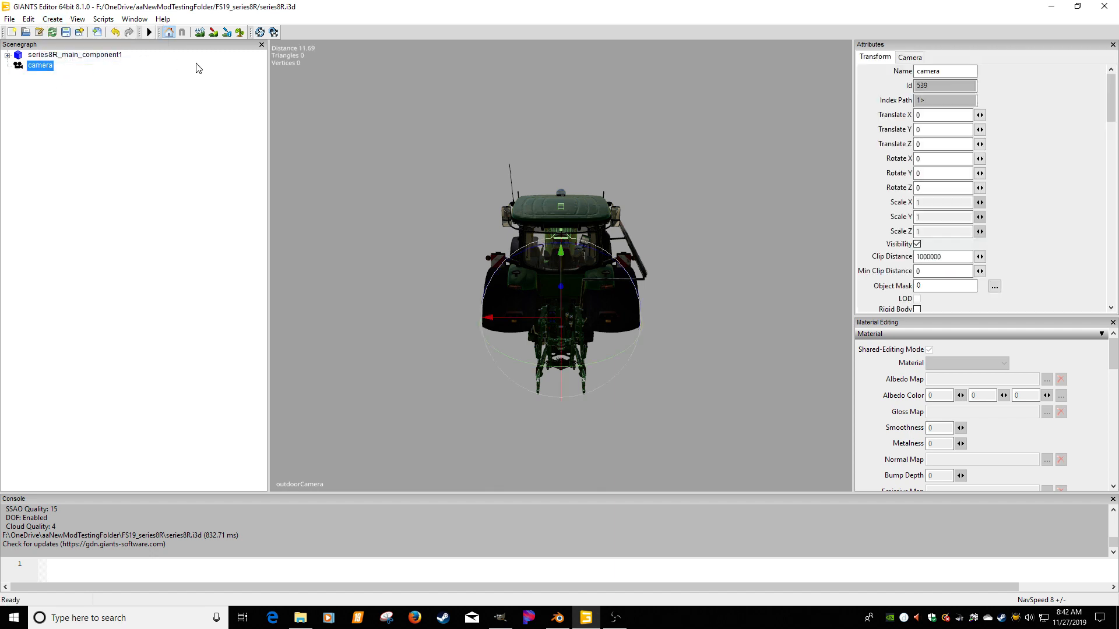
# Rename the new camera as workCamera and clear the selection.
pyautogui.click(958, 71)
pyautogui.write('workC')
pyautogui.press('Return')
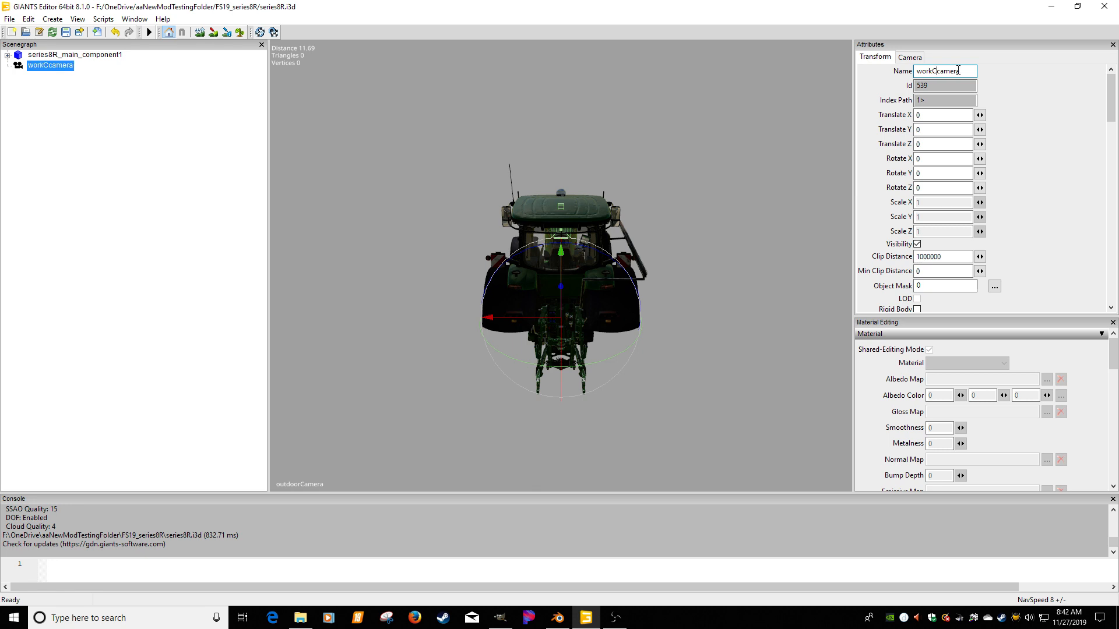
pyautogui.press('Return')
pyautogui.click(93, 139)
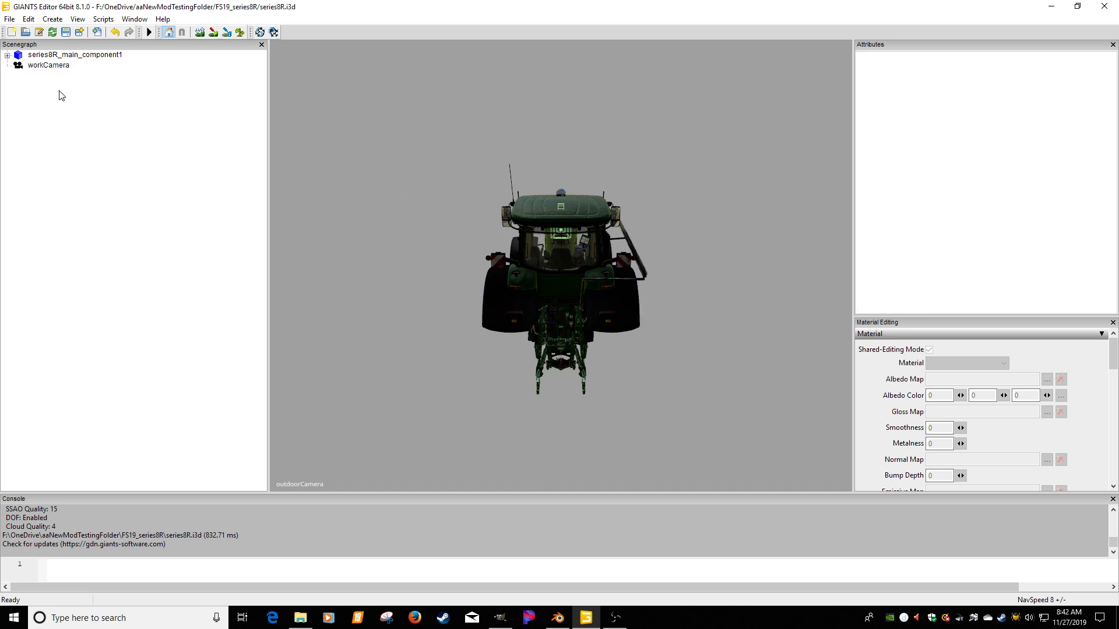
# Move workCamera from the scene root into outdoorCameraTarget, under jd_vis > cameras.
pyautogui.click(7, 55)
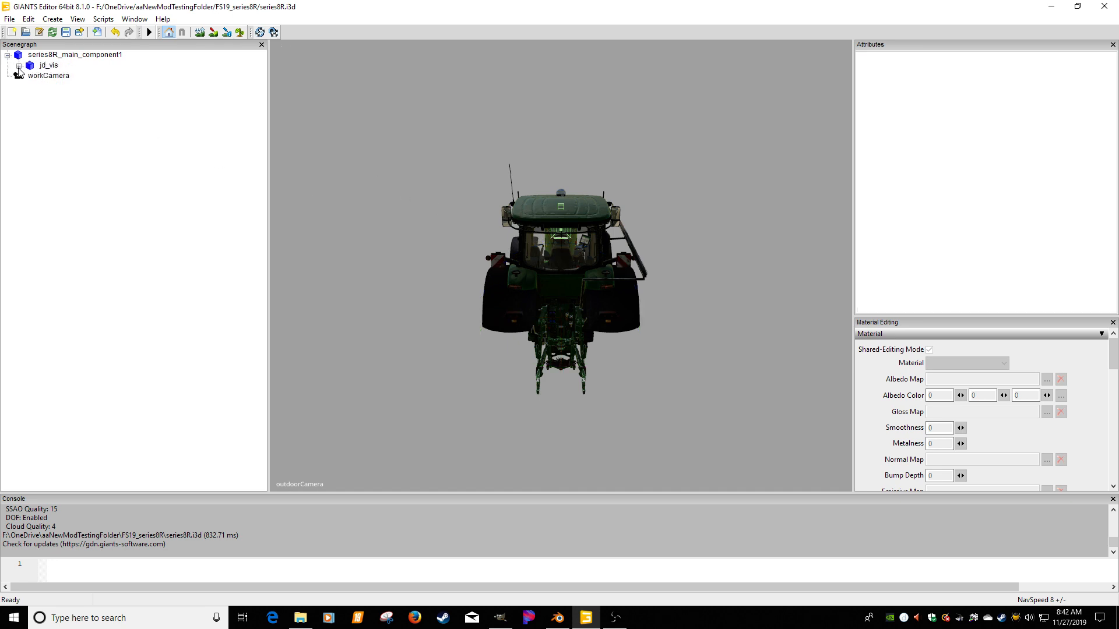
pyautogui.click(19, 65)
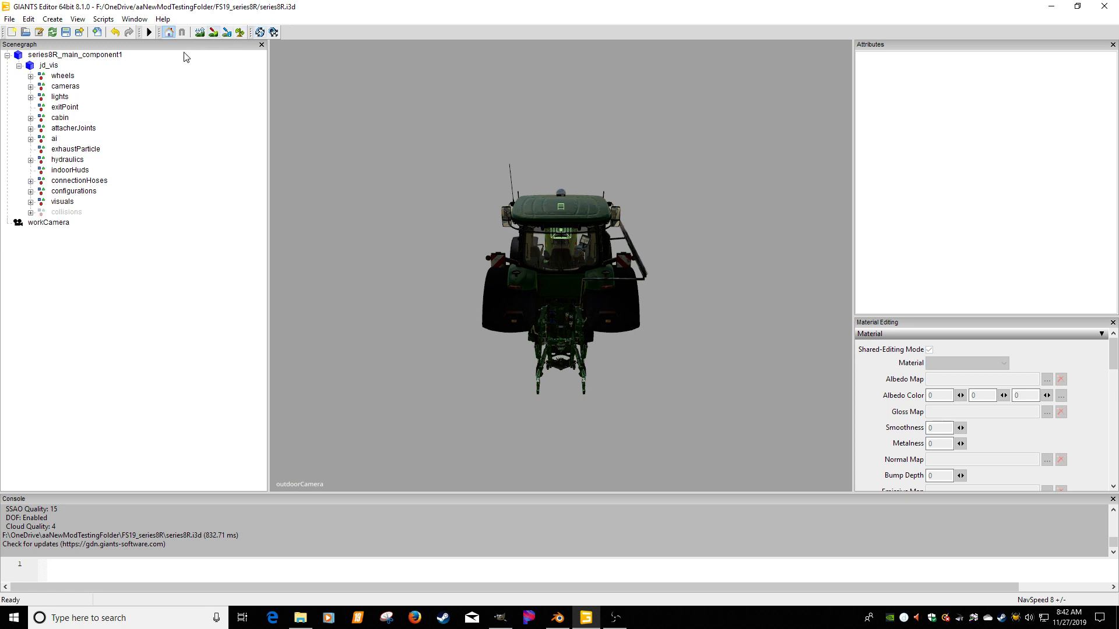
pyautogui.click(30, 86)
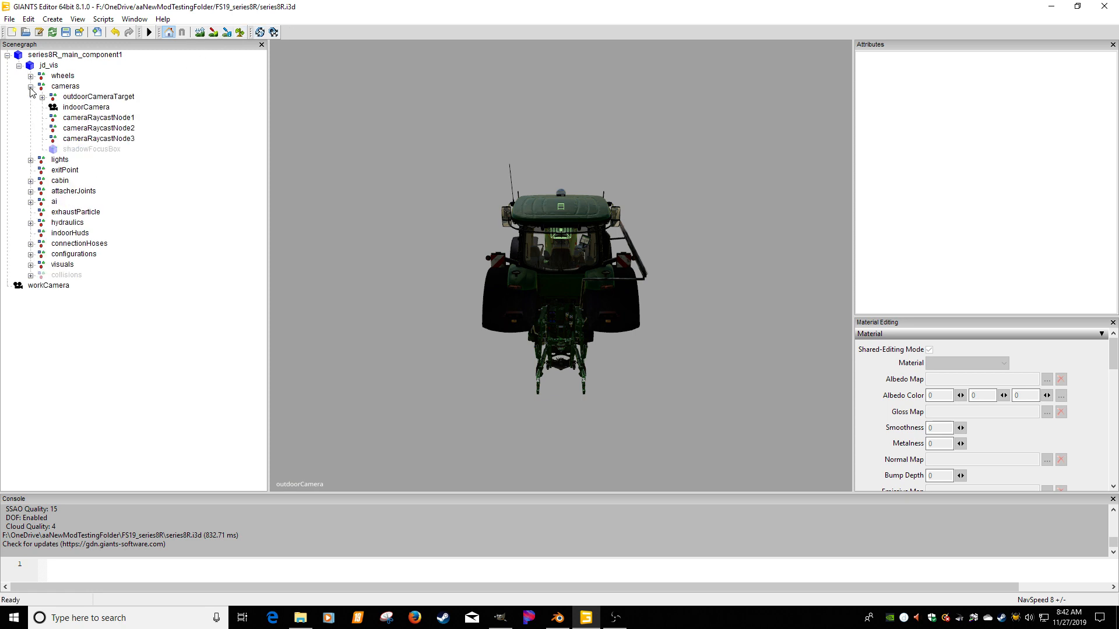
pyautogui.click(42, 97)
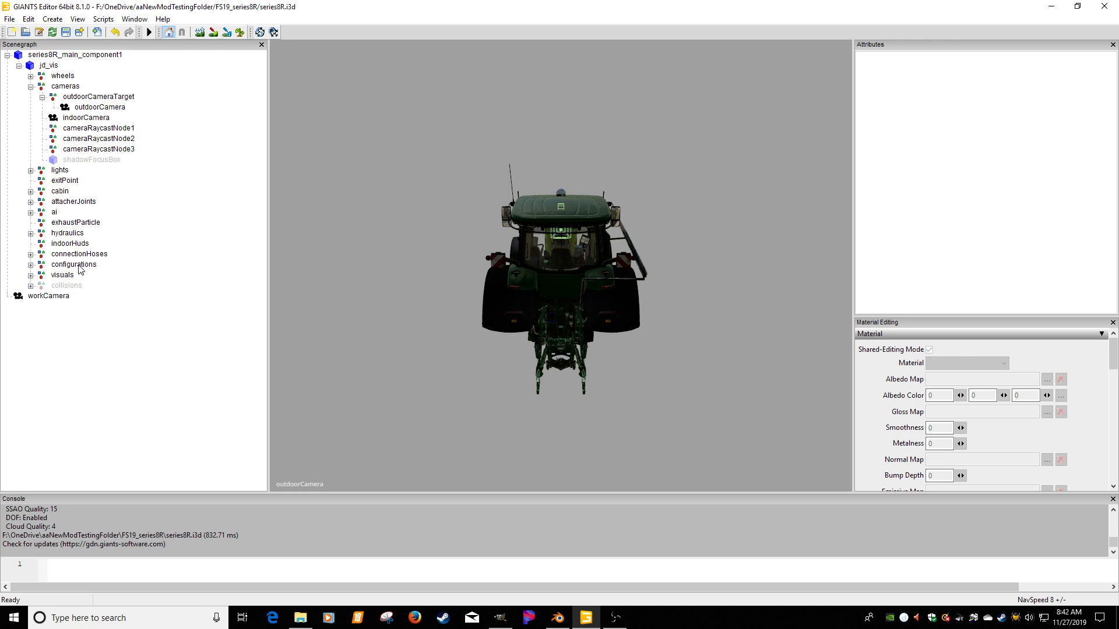
pyautogui.click(61, 300)
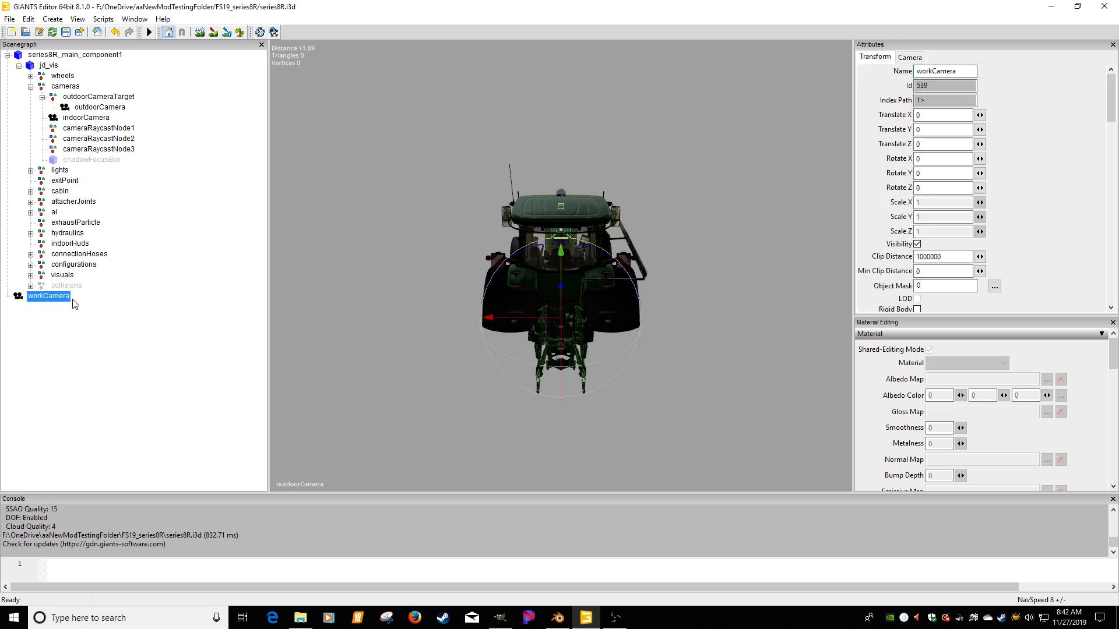
pyautogui.press('Delete')
pyautogui.click(121, 99)
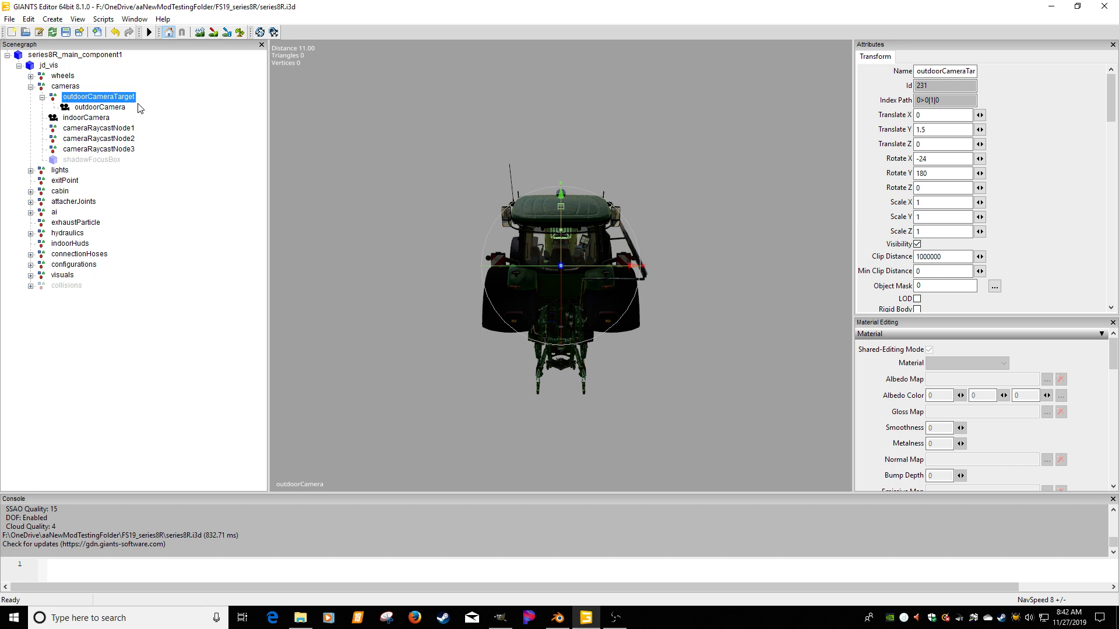
pyautogui.hotkey('ctrl', 'z')
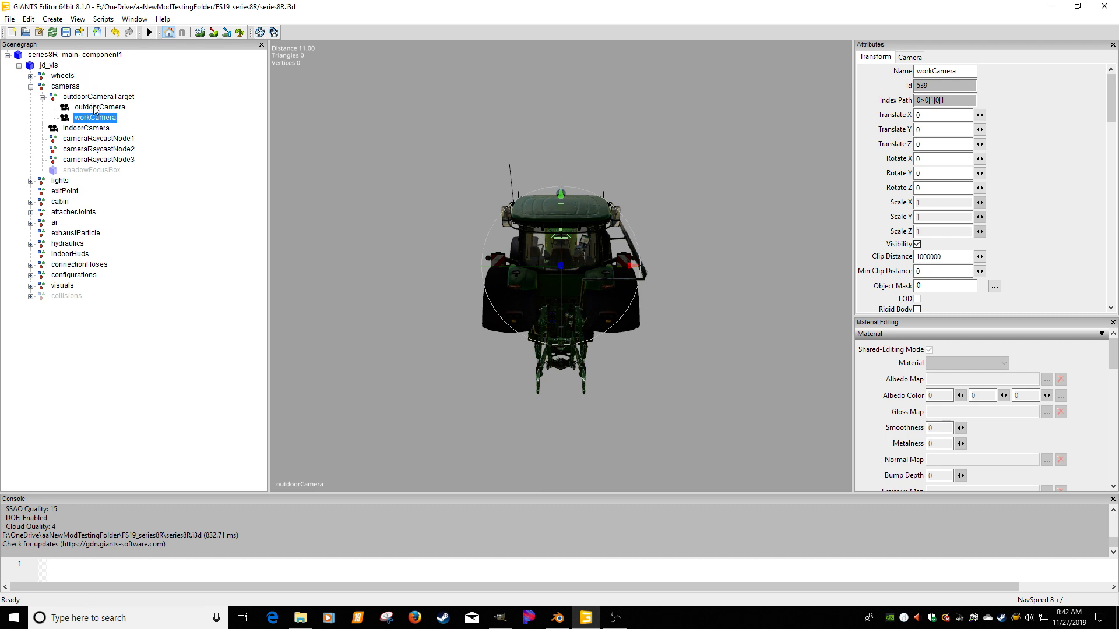
# Reorder workCamera above outdoorCamera inside outdoorCameraTarget and save series8R.i3d.
pyautogui.click(97, 128)
pyautogui.click(92, 120)
pyautogui.rightClick(92, 120)
pyautogui.click(118, 156)
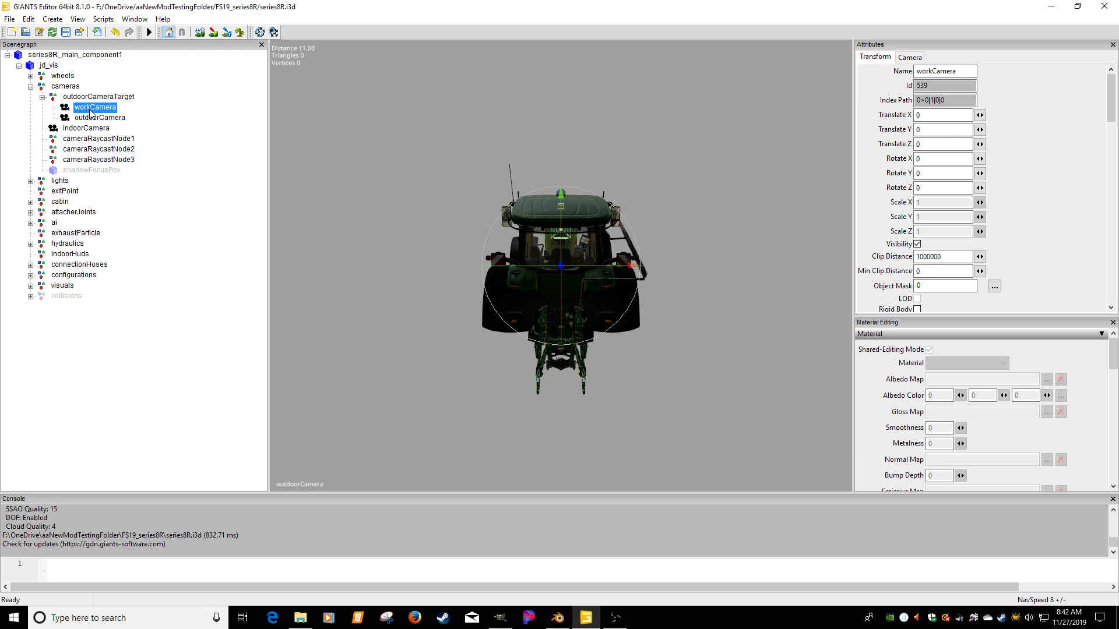
pyautogui.click(65, 32)
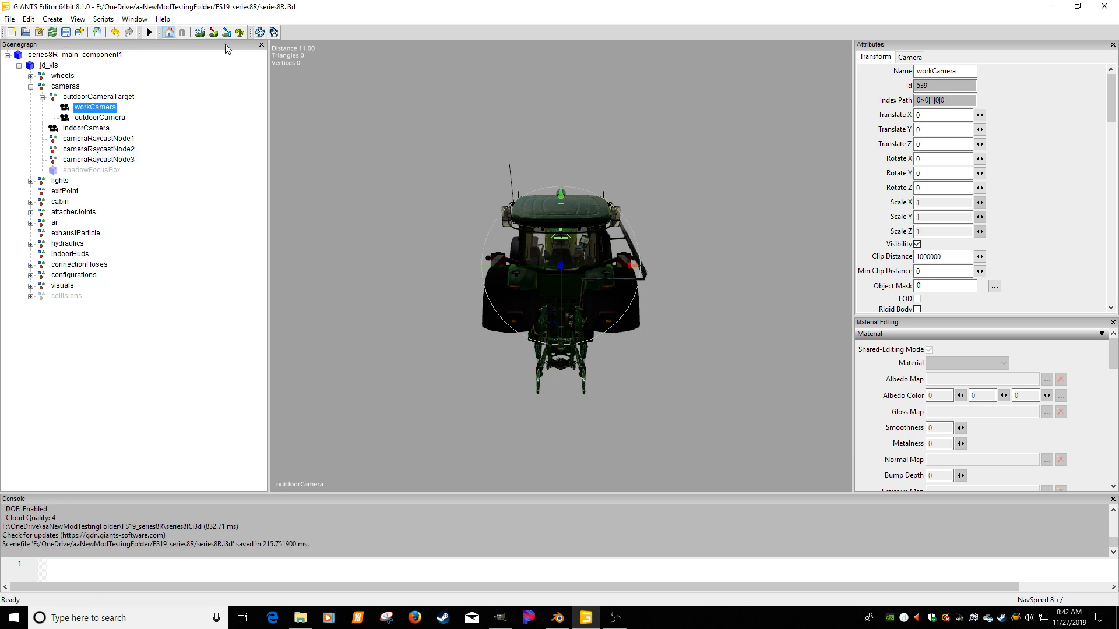
# Select outdoorCamera in the scene and open series8R.xml from the mod folder in Notepad++.
pyautogui.click(117, 119)
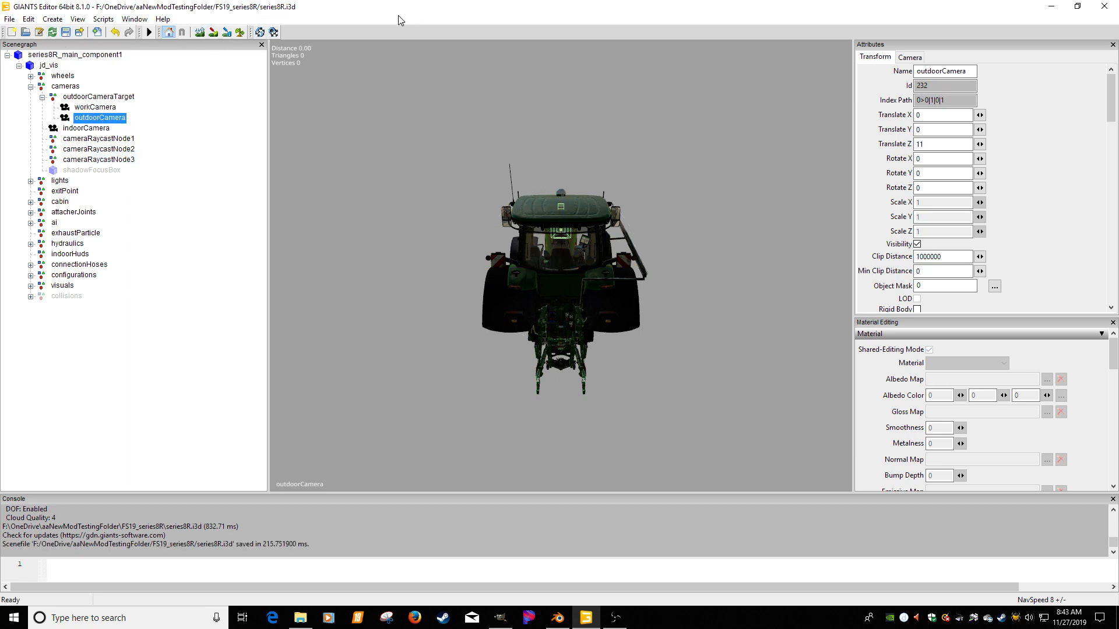
pyautogui.moveTo(554, 26); pyautogui.dragTo(1110, 146)
pyautogui.moveTo(729, 102); pyautogui.dragTo(296, 72)
pyautogui.doubleClick(253, 232)
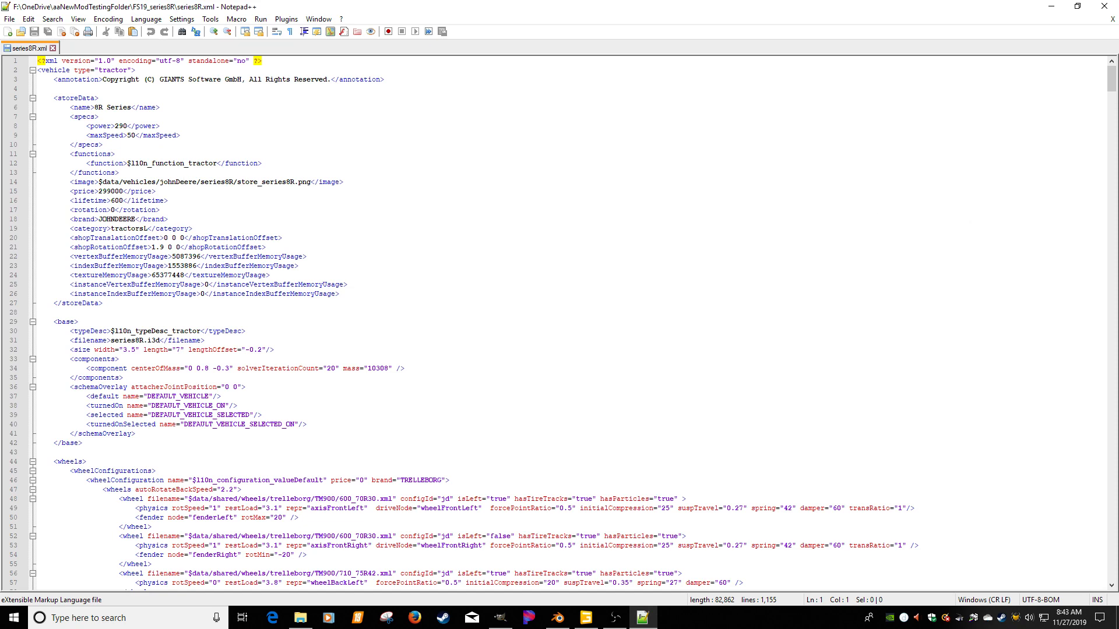
# Copy the name outdoorCamera from GIANTS Editor and search series8R.xml for its i3dMapping entry.
pyautogui.moveTo(1118, 149); pyautogui.dragTo(566, 79)
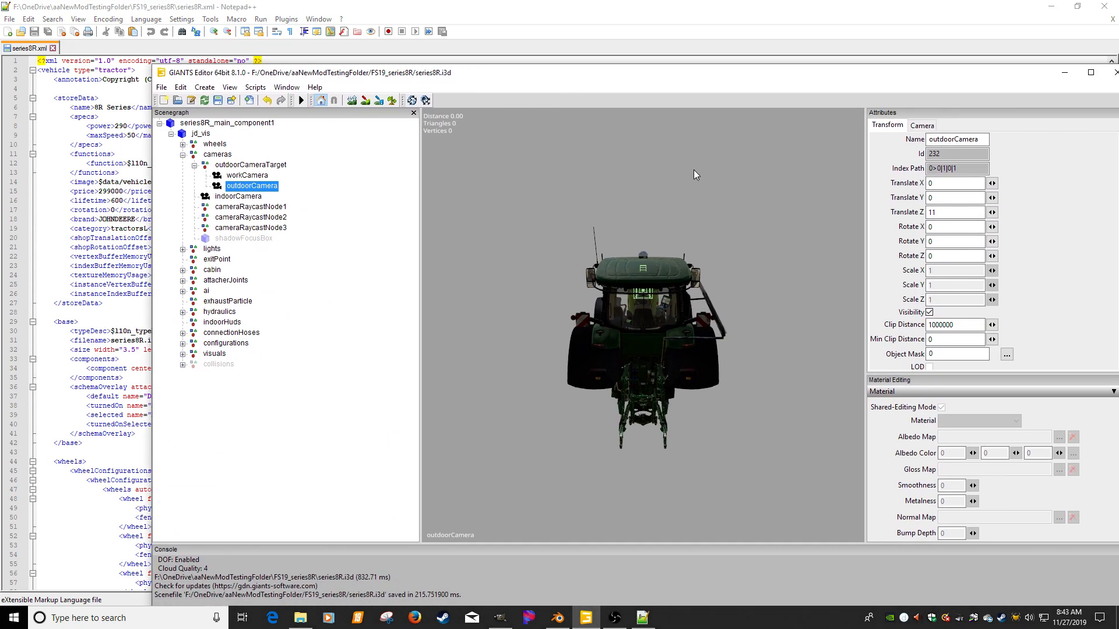
pyautogui.doubleClick(963, 138)
pyautogui.hotkey('ctrl', 'c')
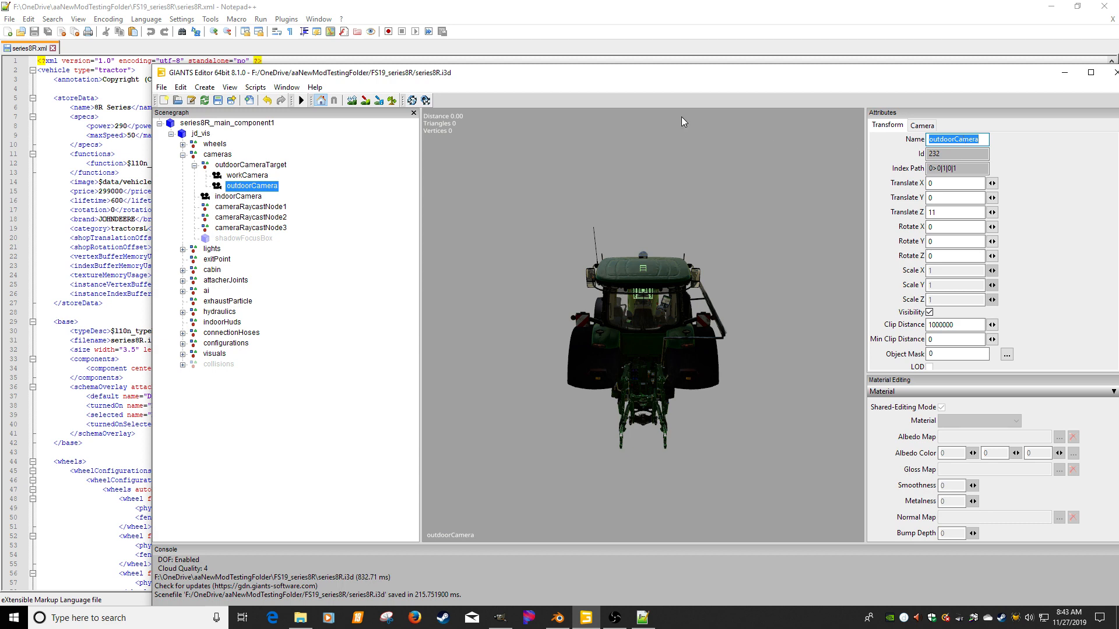
pyautogui.click(20, 48)
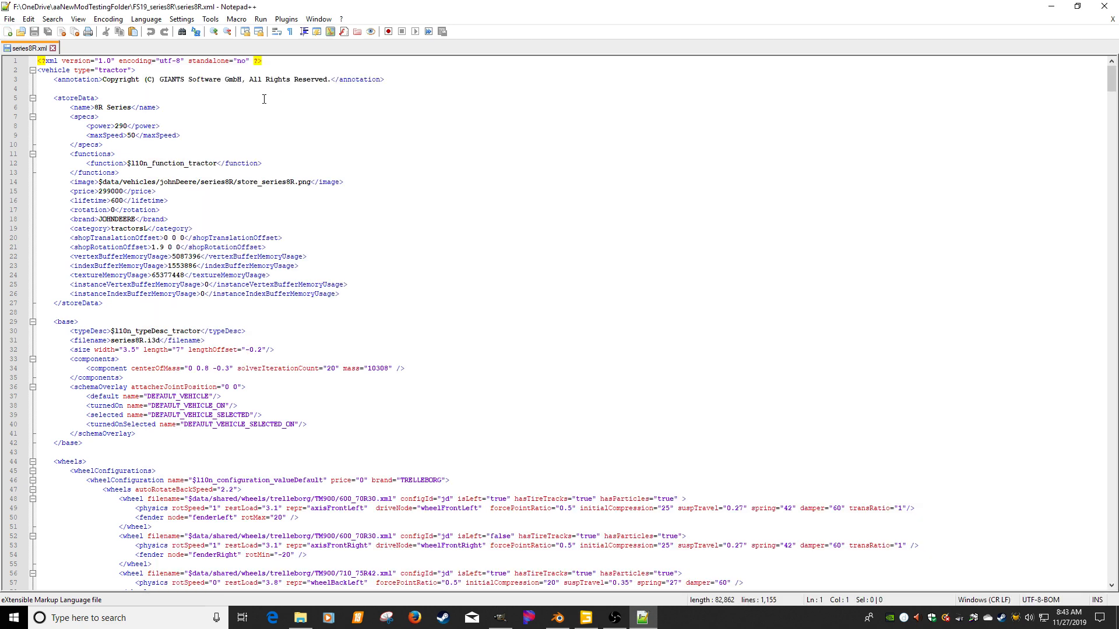
pyautogui.hotkey('ctrl', 'f')
pyautogui.hotkey('ctrl', 'v')
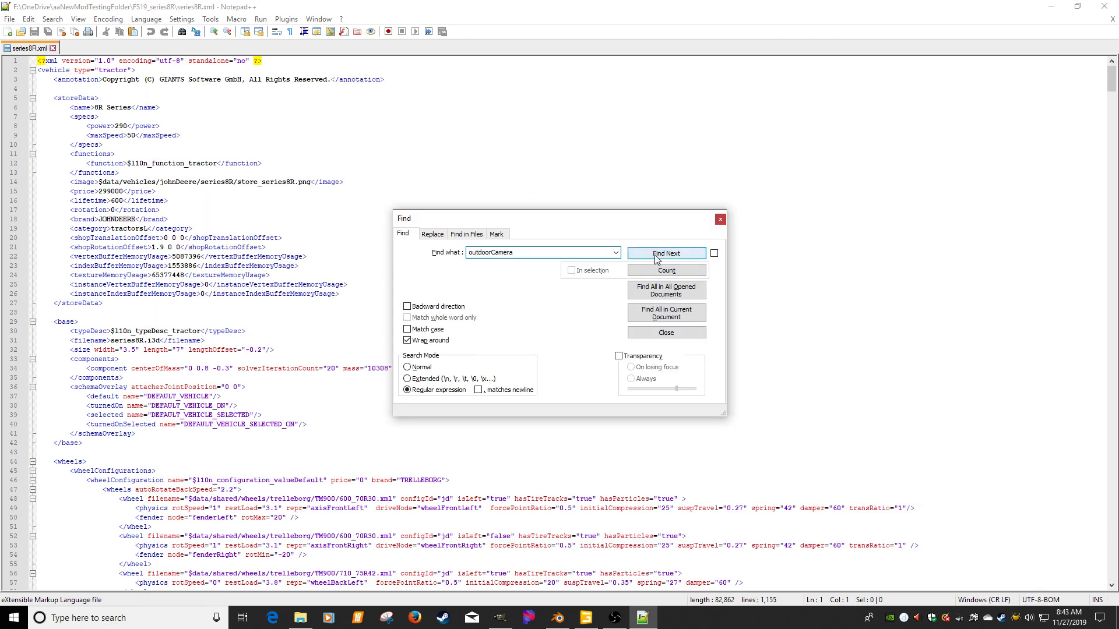
pyautogui.click(656, 255)
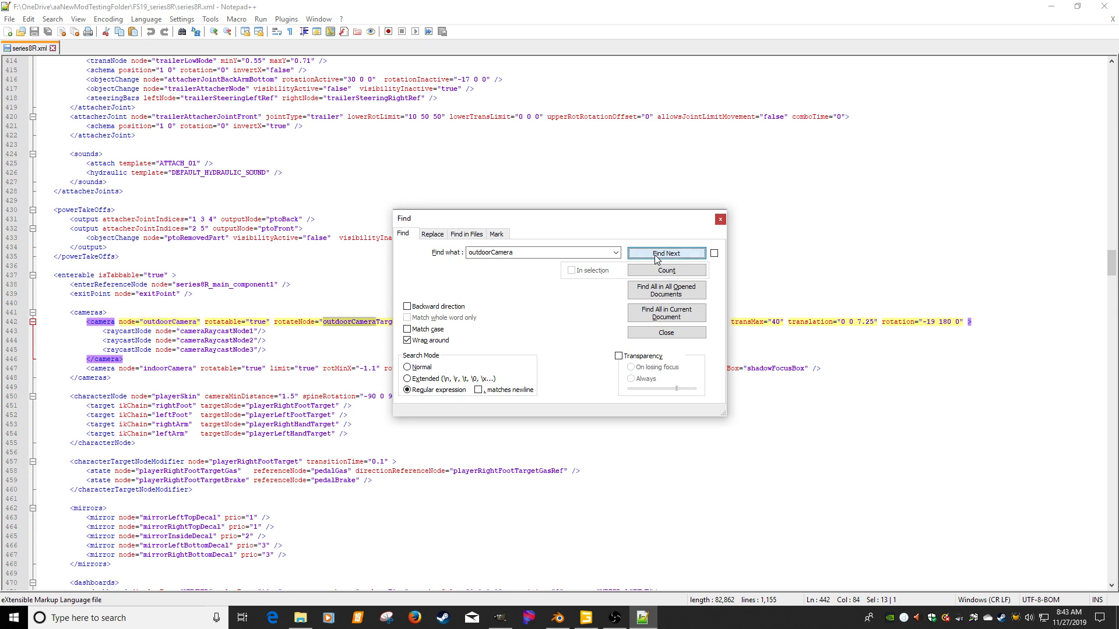
pyautogui.click(657, 255)
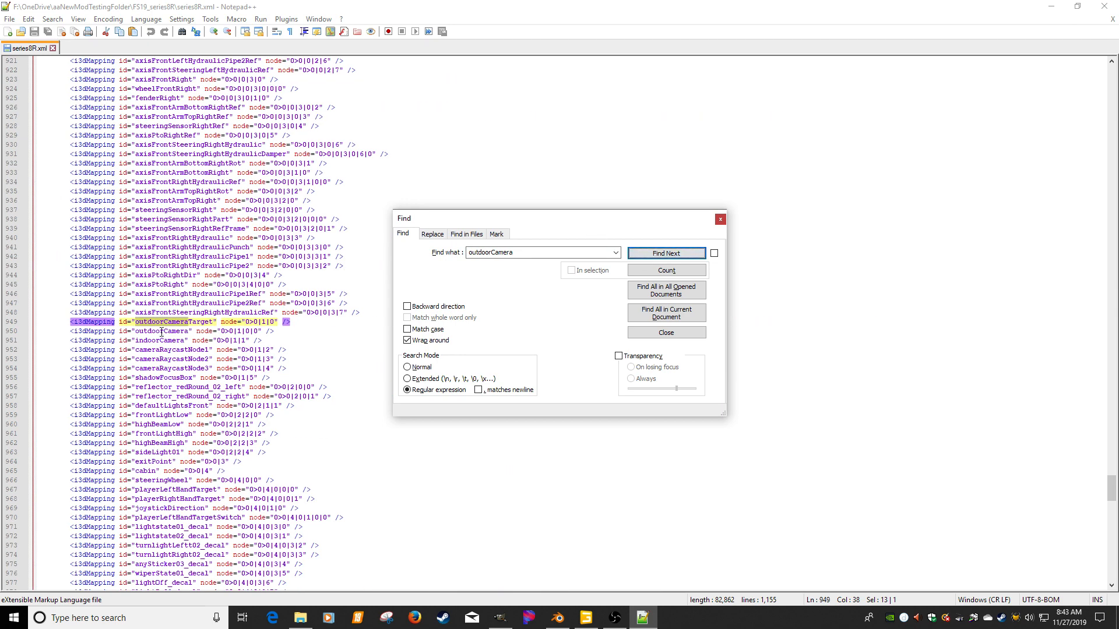
pyautogui.click(247, 332)
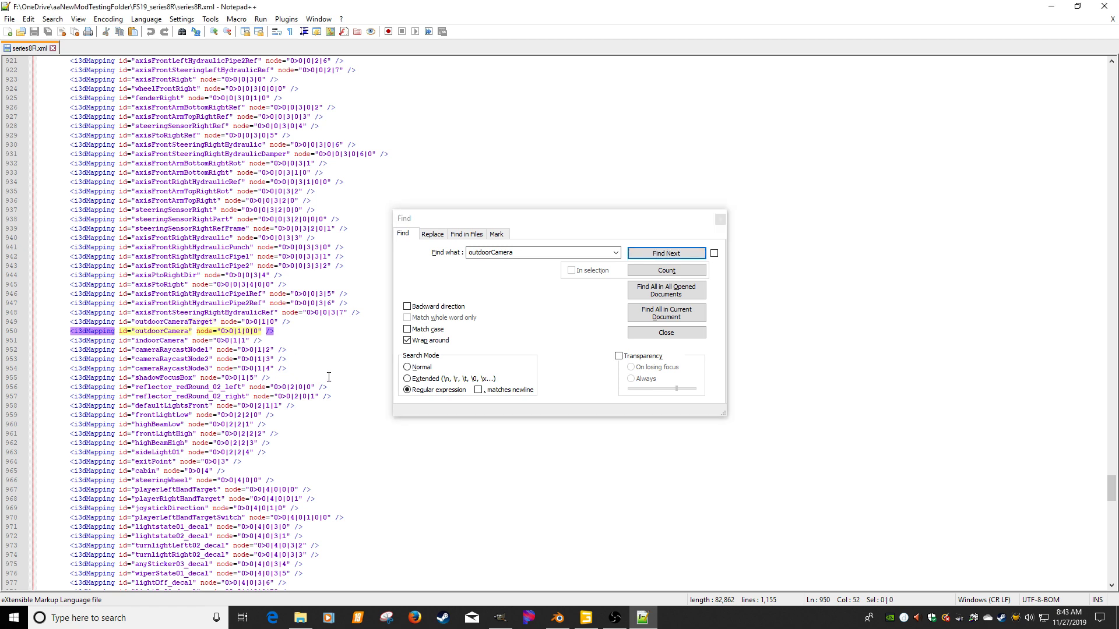
# Replace the node value in outdoorCamera's i3dMapping entry with its index path 0>0|1|0|1 copied from GIANTS Editor, and save series8R.xml.
pyautogui.click(591, 617)
pyautogui.moveTo(929, 168); pyautogui.dragTo(959, 170)
pyautogui.hotkey('ctrl', 'c')
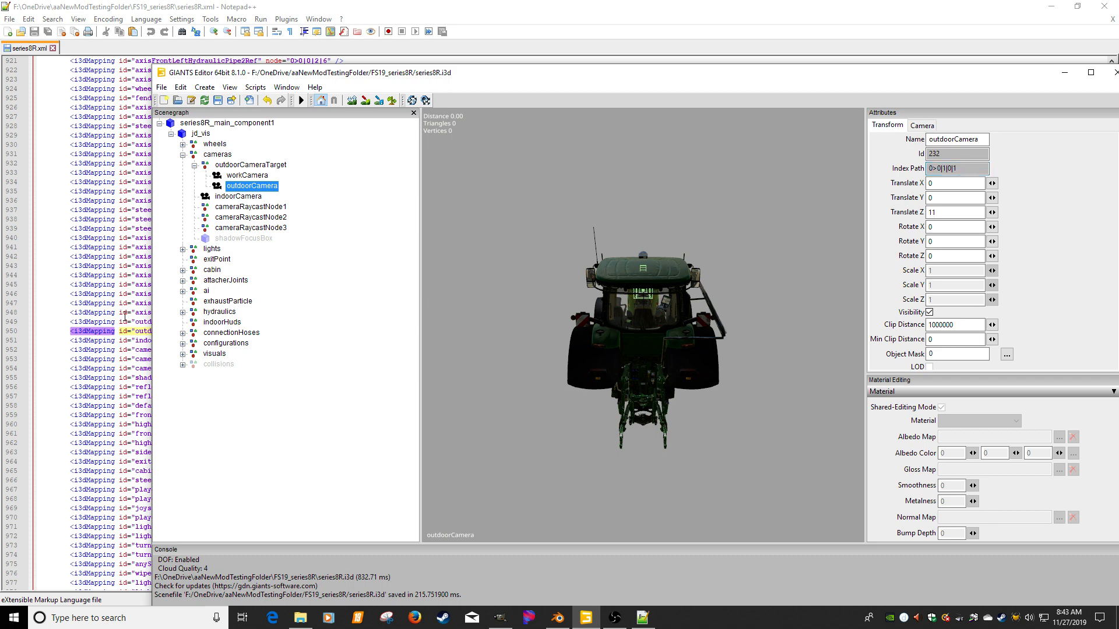
pyautogui.click(141, 331)
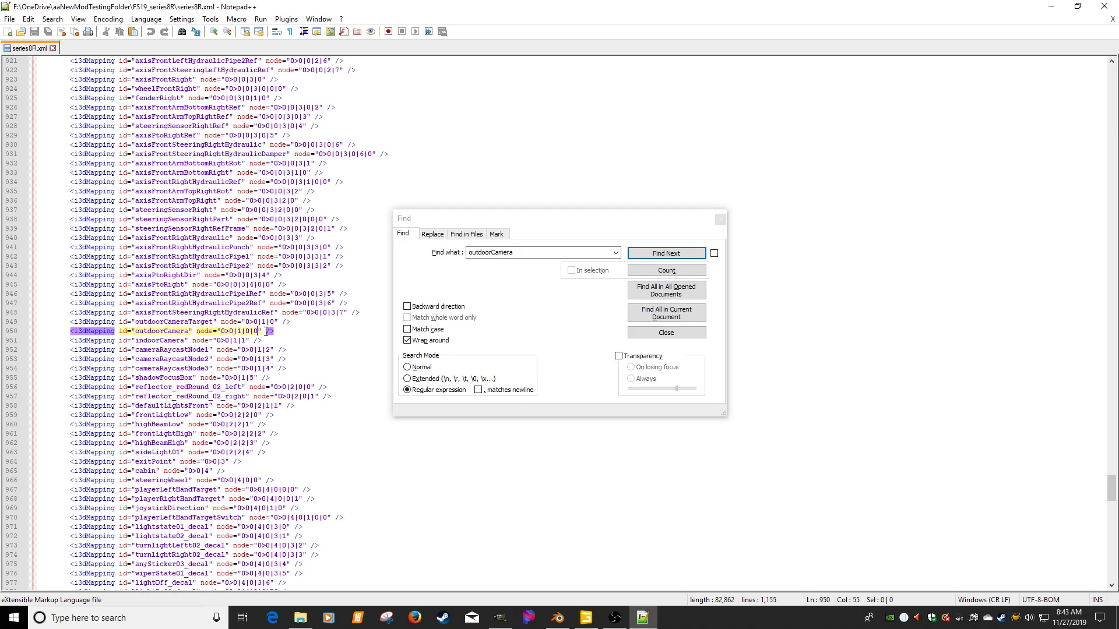
pyautogui.press('BackSpace')
pyautogui.press('BackSpace')
pyautogui.press('BackSpace')
pyautogui.press('BackSpace')
pyautogui.press('BackSpace')
pyautogui.press('BackSpace')
pyautogui.press('BackSpace')
pyautogui.press('BackSpace')
pyautogui.press('BackSpace')
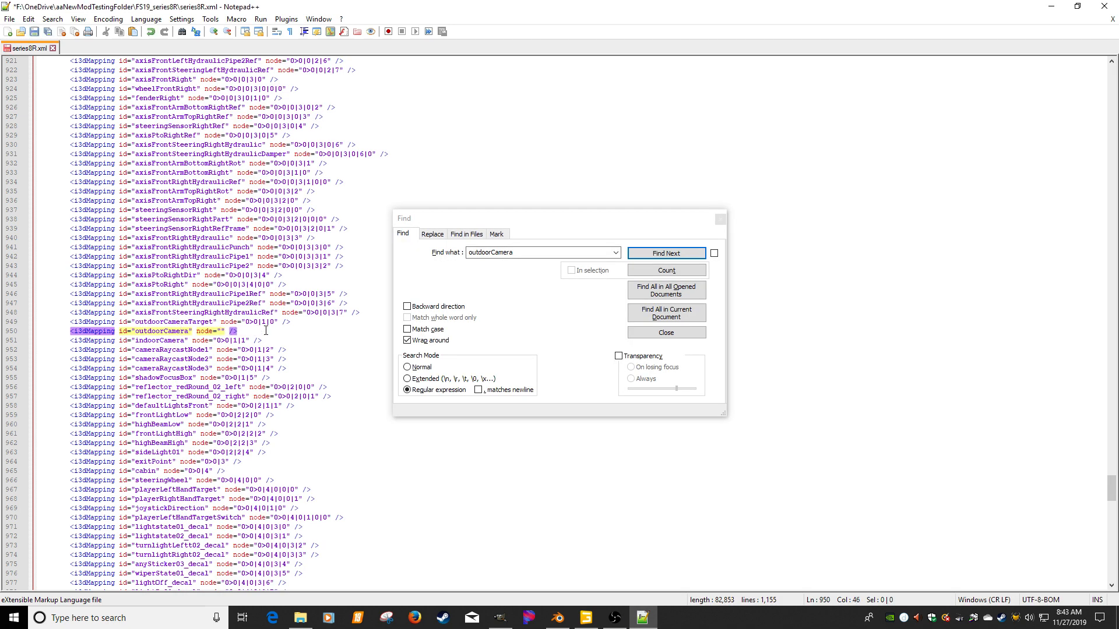
pyautogui.hotkey('ctrl', 'v')
pyautogui.click(34, 31)
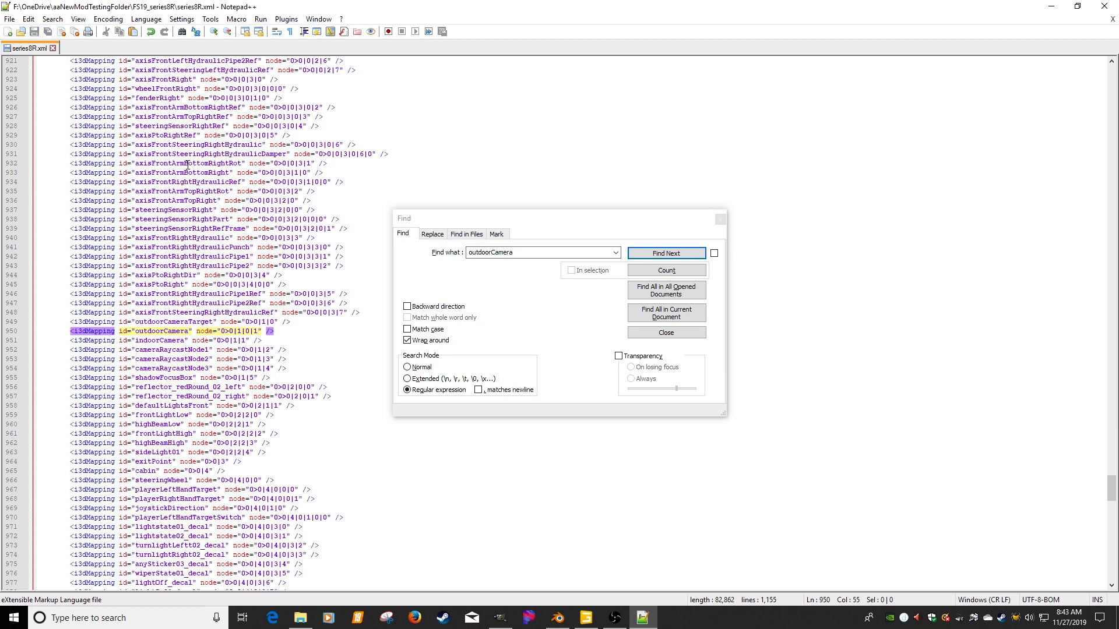
# Save series8R.i3d in GIANTS Editor, close the editor, and reopen the file from the mod folder in version 8.1.0.
pyautogui.click(585, 617)
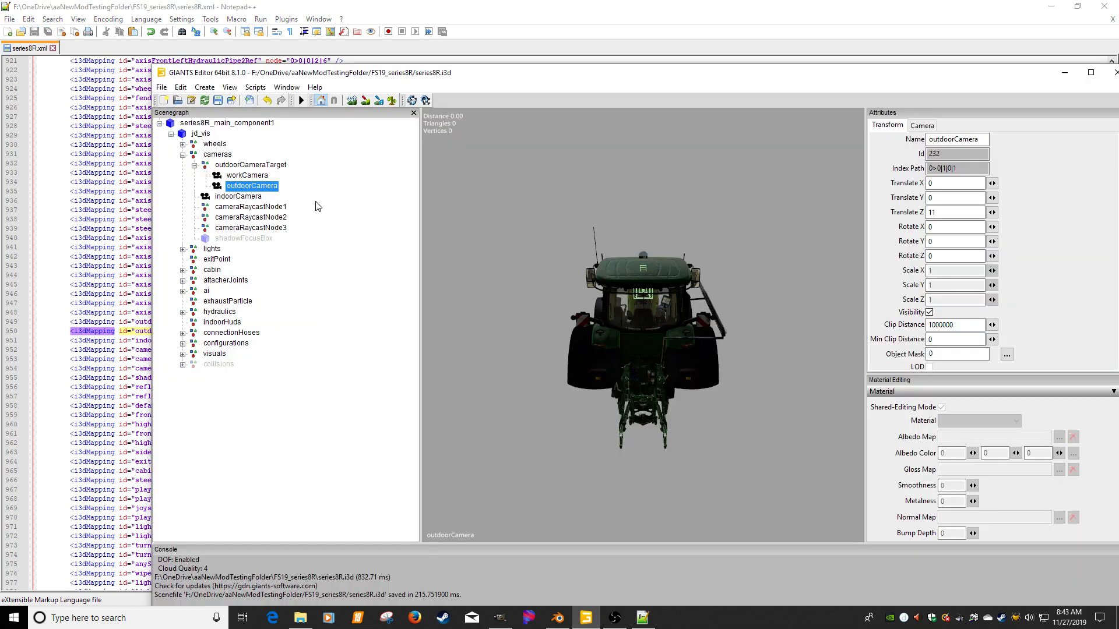
pyautogui.click(219, 102)
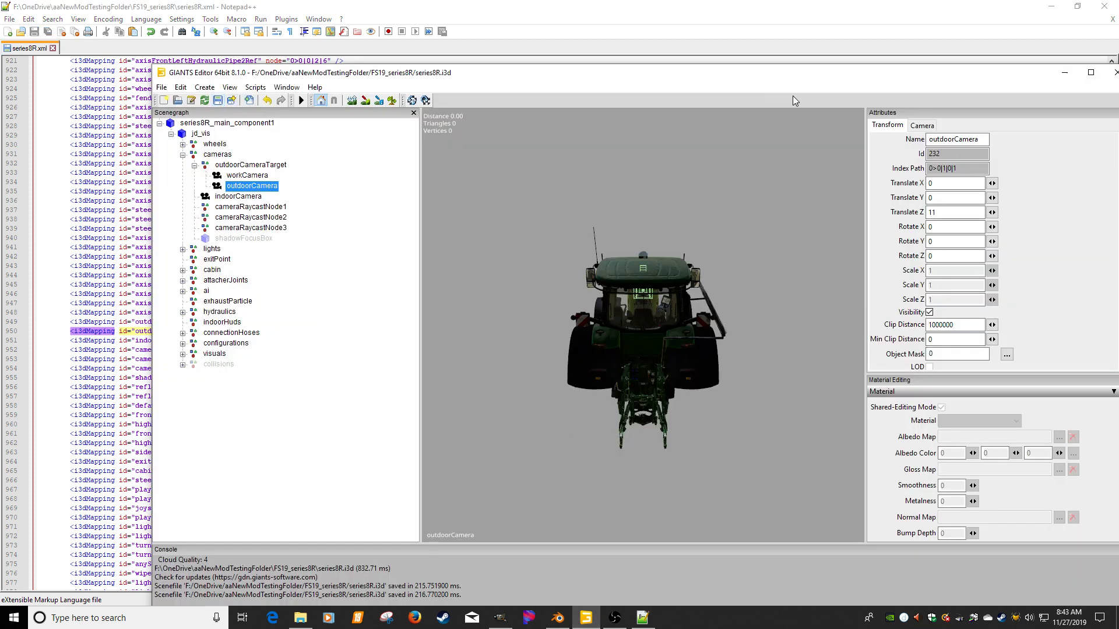
pyautogui.moveTo(908, 77); pyautogui.dragTo(830, 79)
pyautogui.click(1033, 73)
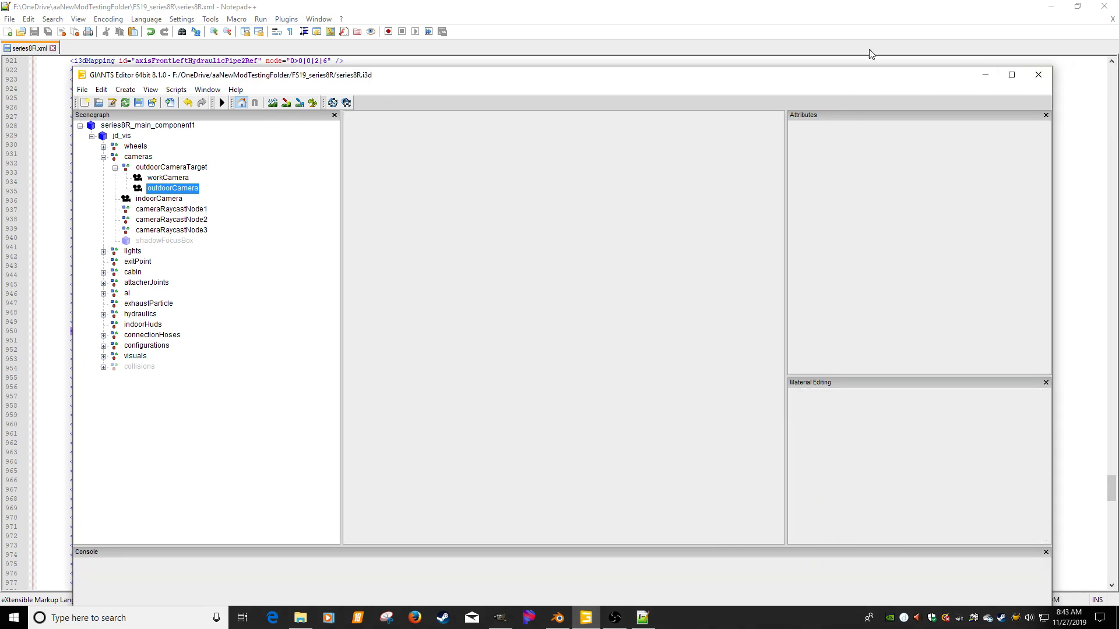
pyautogui.click(1051, 7)
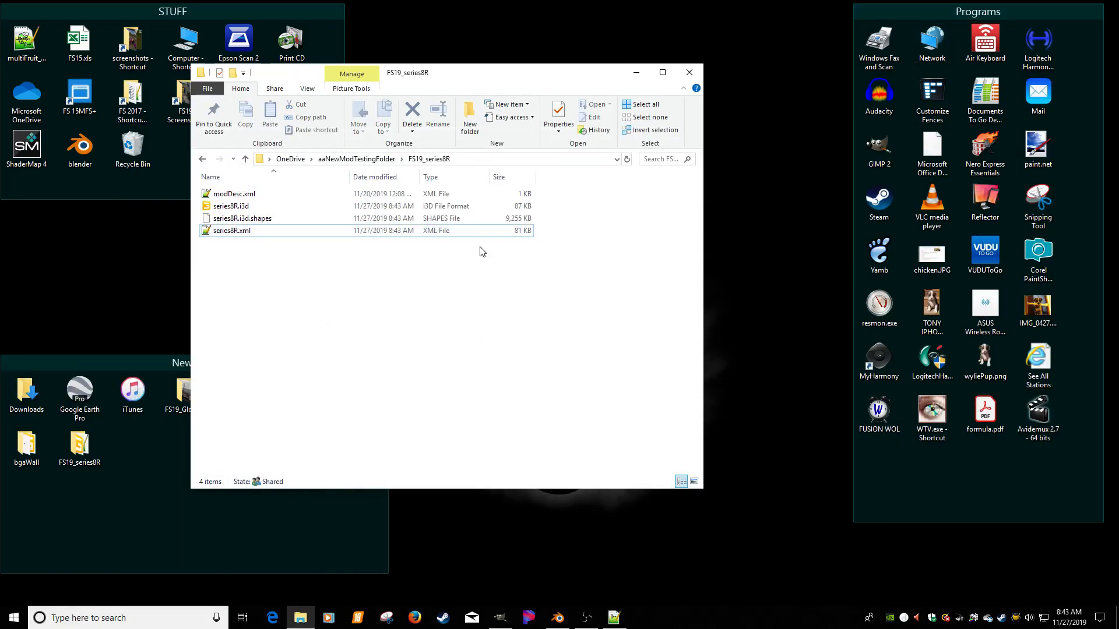
pyautogui.doubleClick(240, 207)
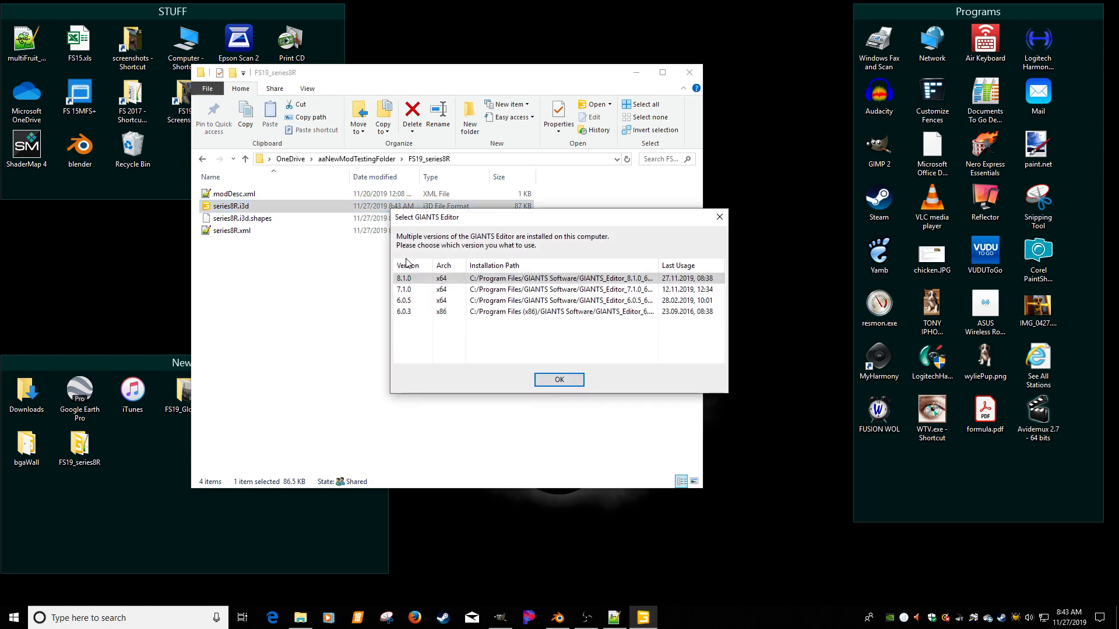
pyautogui.doubleClick(433, 290)
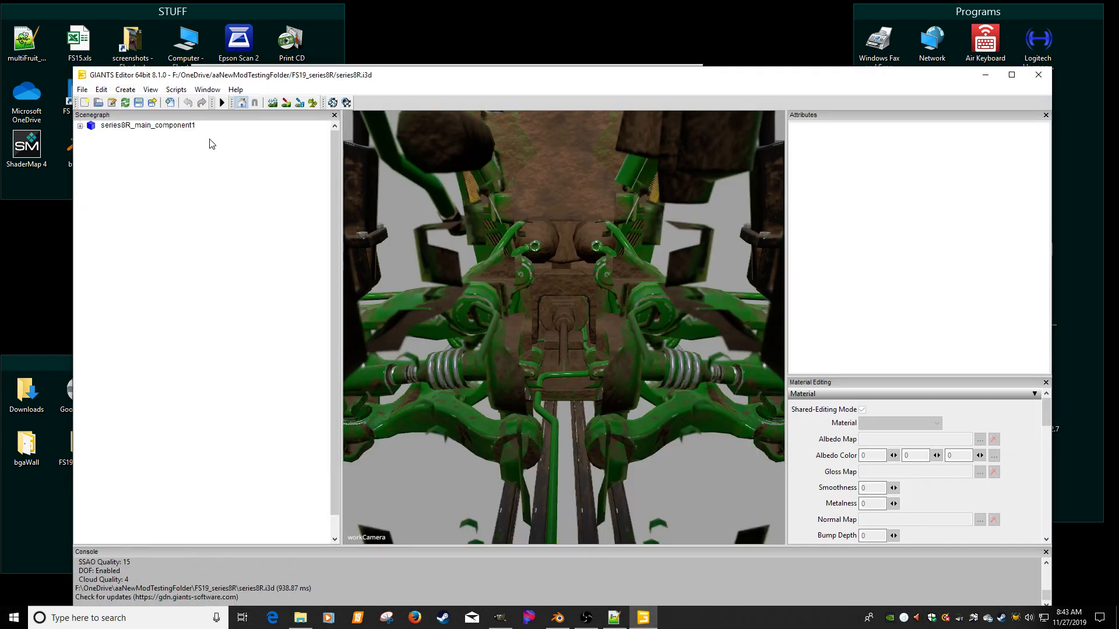
# Check that workCamera is the active camera, reposition it to show the tractor from the side, and save series8R.i3d.
pyautogui.rightClick(208, 196)
pyautogui.click(151, 90)
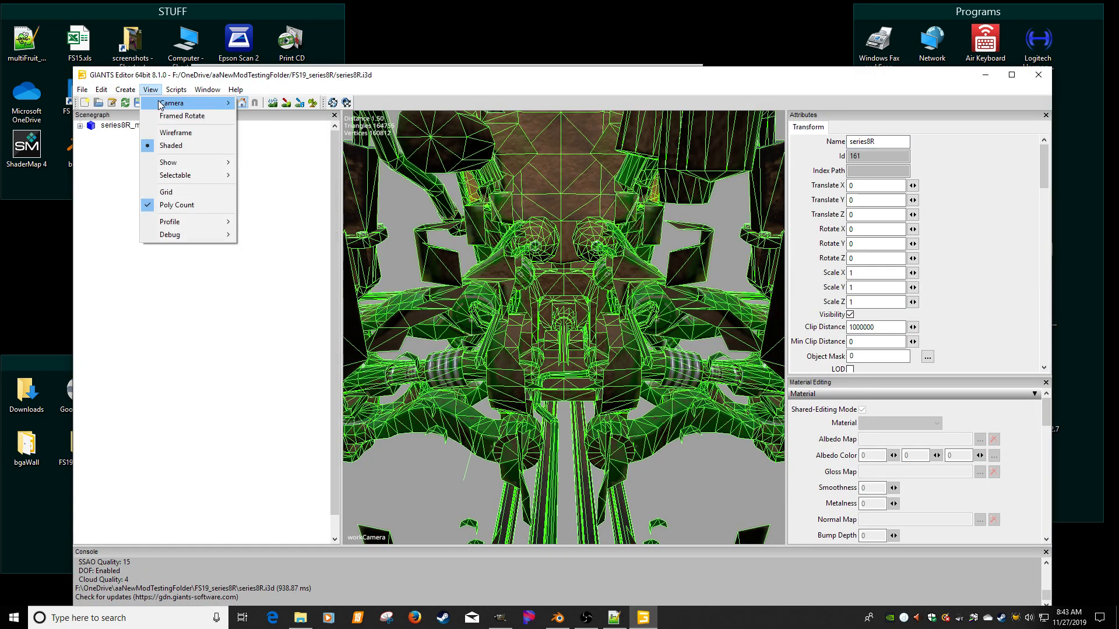
pyautogui.moveTo(186, 103)
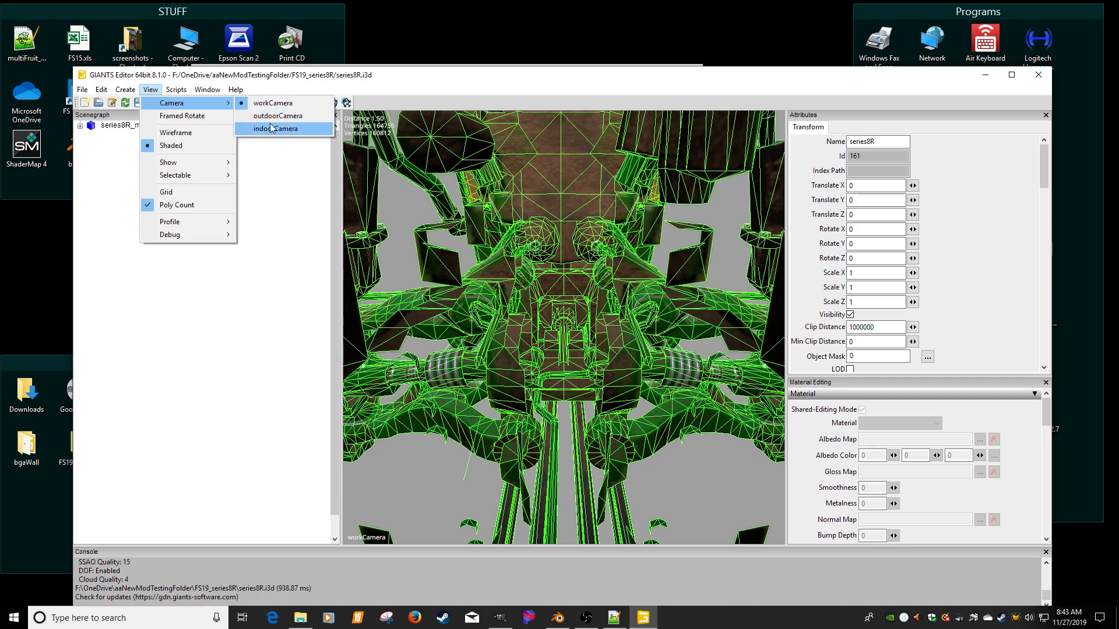
pyautogui.keyDown('alt'); pyautogui.moveTo(626, 235); pyautogui.dragTo(491, 266, button='right'); pyautogui.keyUp('alt')
pyautogui.keyDown('alt'); pyautogui.moveTo(492, 266); pyautogui.dragTo(618, 291, button='middle'); pyautogui.keyUp('alt')
pyautogui.keyDown('alt'); pyautogui.moveTo(527, 279); pyautogui.dragTo(553, 215); pyautogui.keyUp('alt')
pyautogui.click(544, 235)
pyautogui.keyDown('alt'); pyautogui.moveTo(552, 214); pyautogui.dragTo(584, 211, button='right'); pyautogui.keyUp('alt')
pyautogui.keyDown('alt'); pyautogui.moveTo(584, 211); pyautogui.dragTo(550, 256, button='middle'); pyautogui.keyUp('alt')
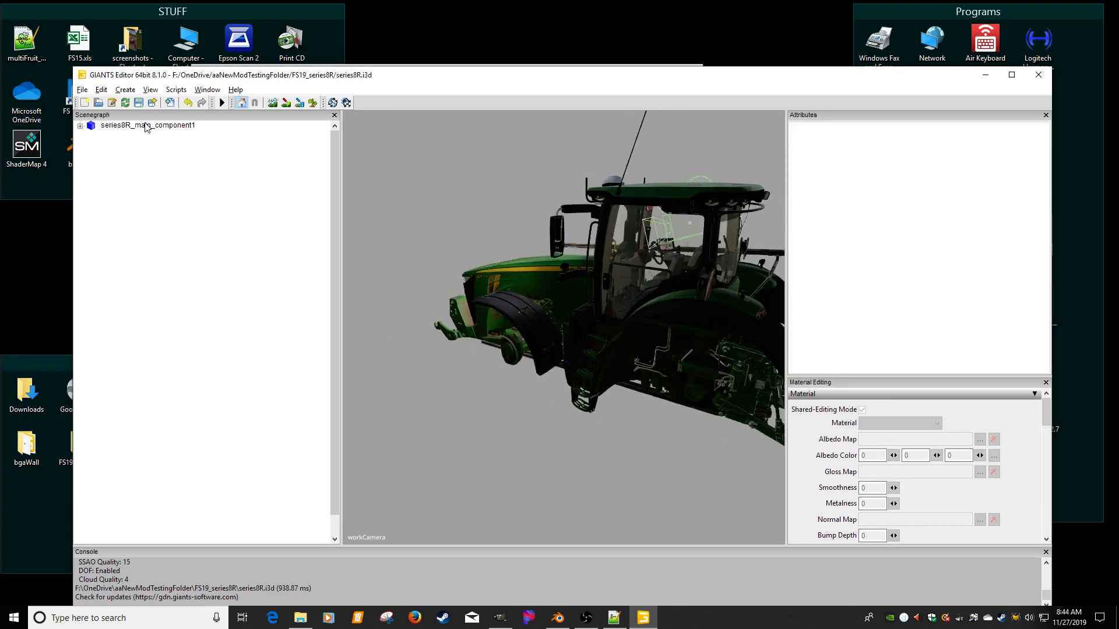
pyautogui.click(138, 102)
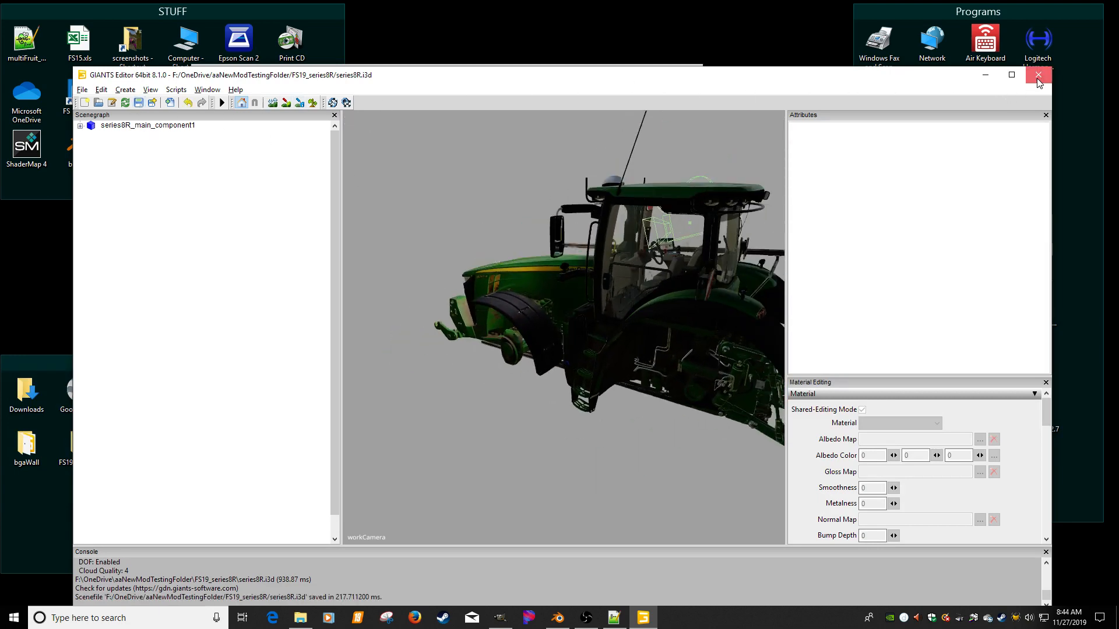
# Close the editor, reopen series8R.i3d in GIANTS Editor 8.1.0 and check workCamera's startup view and orbiting.
pyautogui.click(1038, 75)
pyautogui.doubleClick(245, 206)
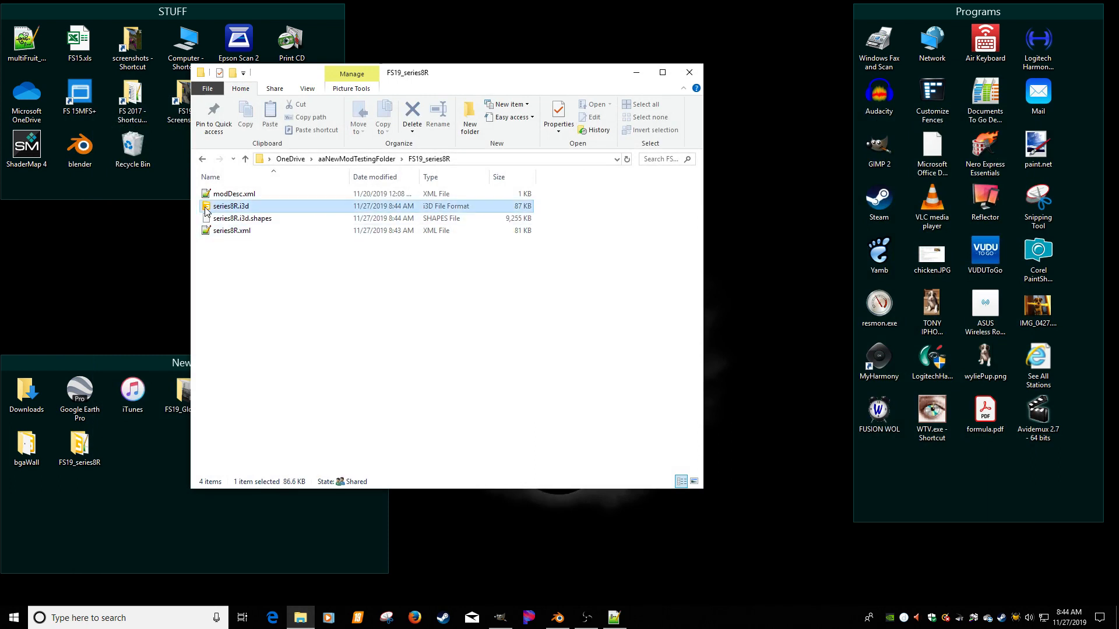
pyautogui.doubleClick(408, 278)
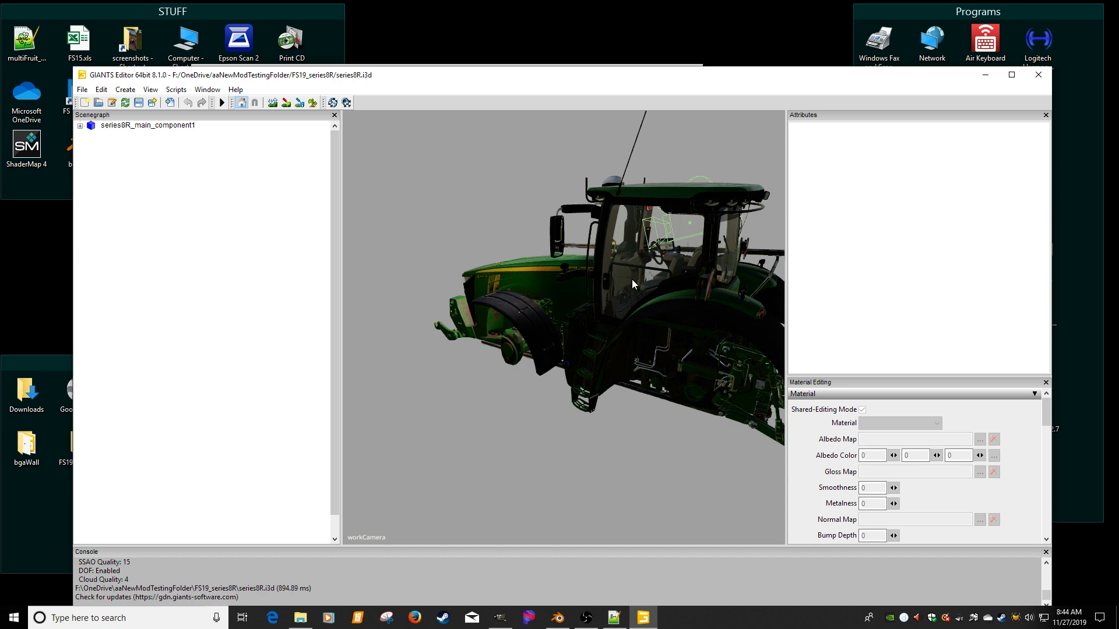
pyautogui.moveTo(610, 279); pyautogui.dragTo(565, 297, button='middle')
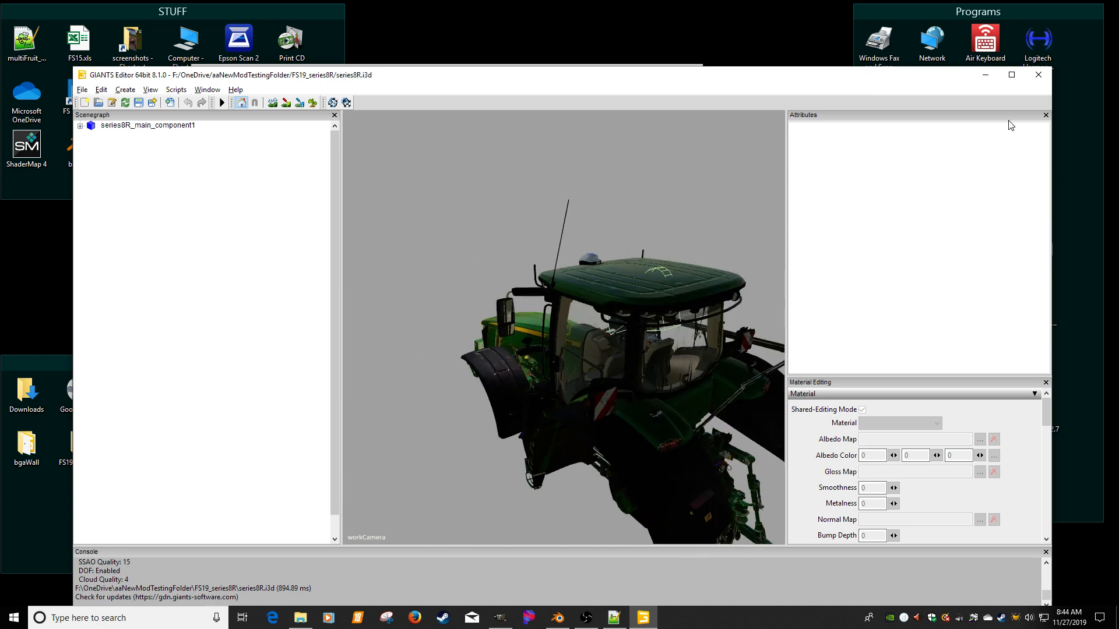
# Maximize the editor window and select the decalsMain object inside the visuals group of jd_vis.
pyautogui.click(1011, 78)
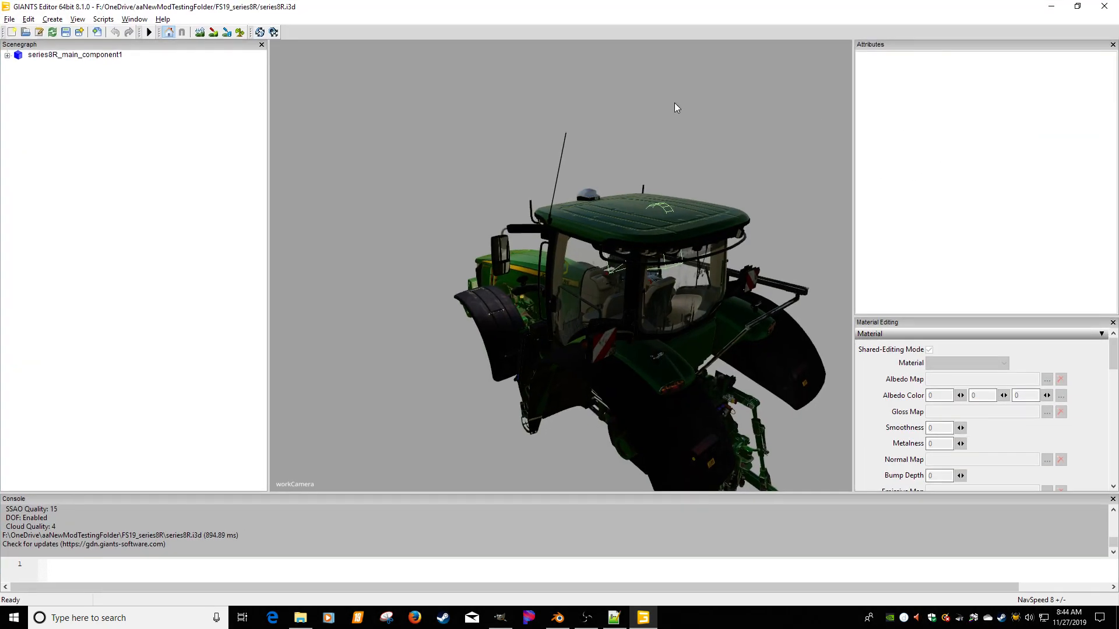
pyautogui.click(7, 55)
pyautogui.click(19, 66)
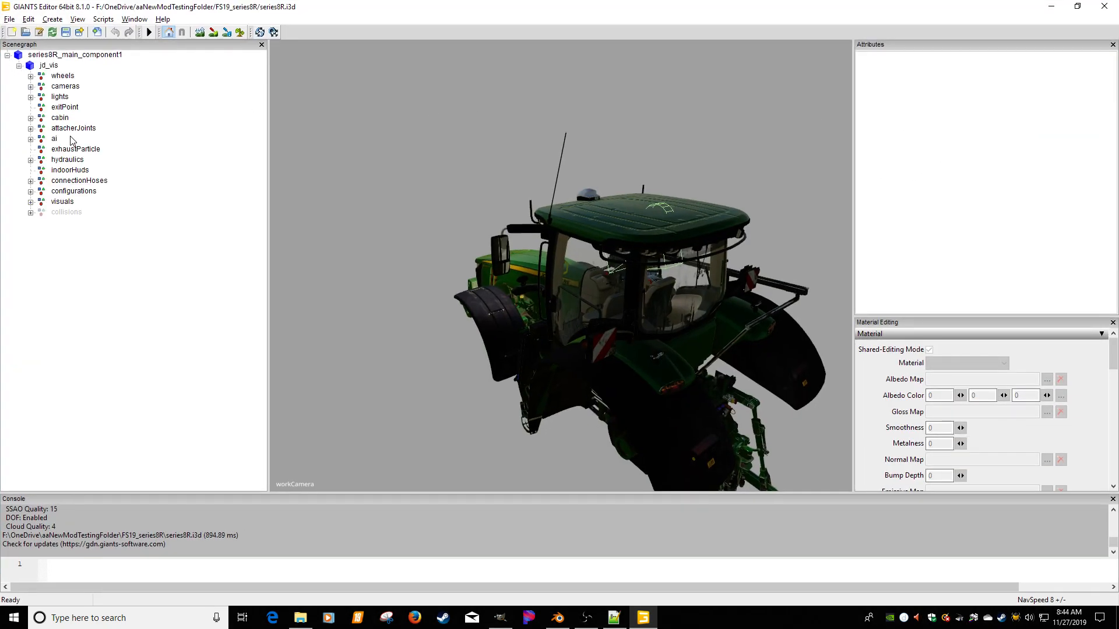
pyautogui.click(30, 202)
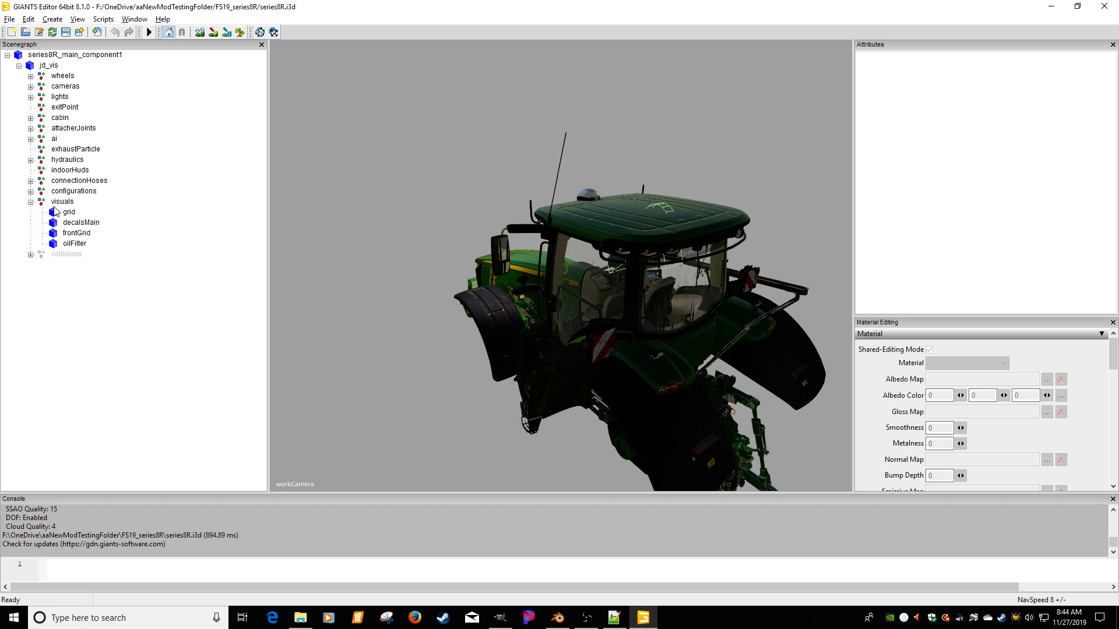
pyautogui.click(81, 222)
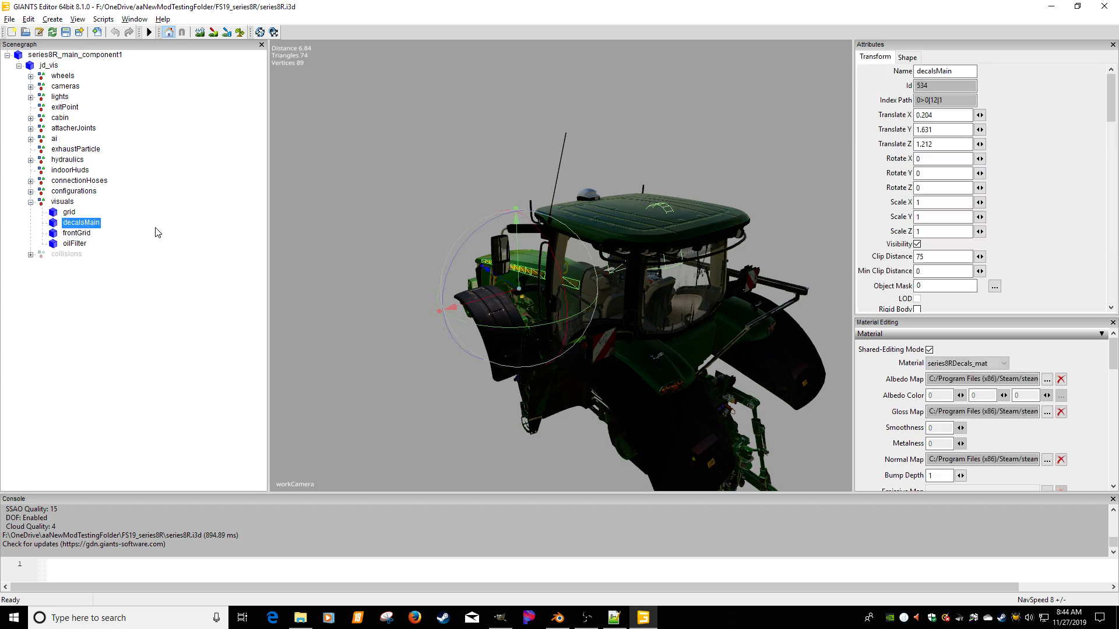
# Examine the decalsMain mesh along the tractor's hood from the side and from other angles.
pyautogui.keyDown('alt'); pyautogui.moveTo(405, 235); pyautogui.dragTo(594, 253); pyautogui.keyUp('alt')
pyautogui.scroll(4, 593, 253)
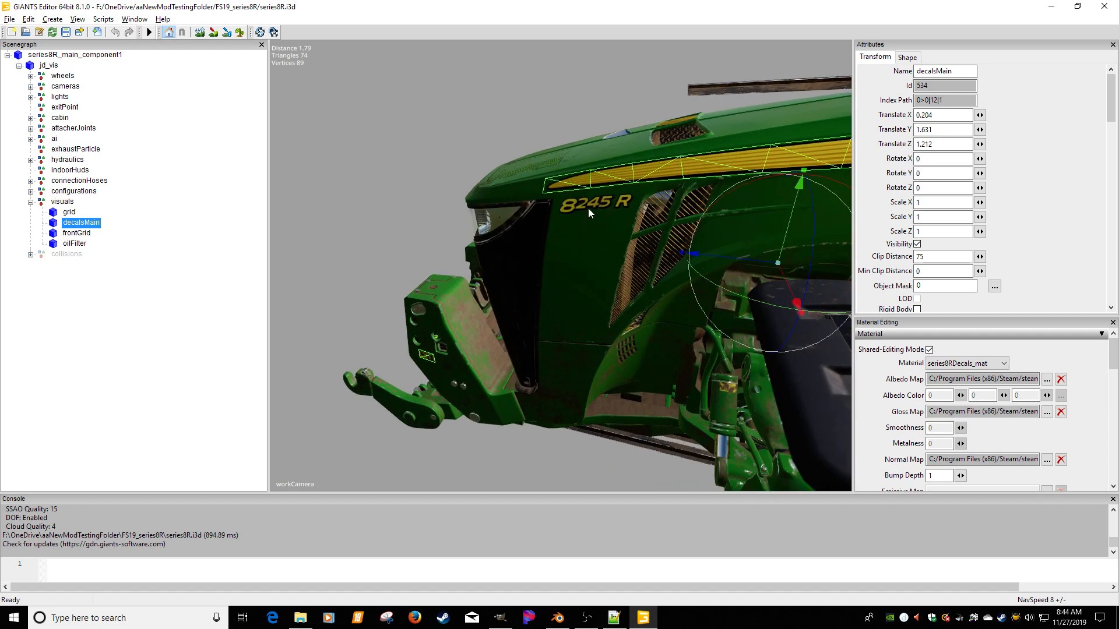
pyautogui.scroll(-4, 687, 190)
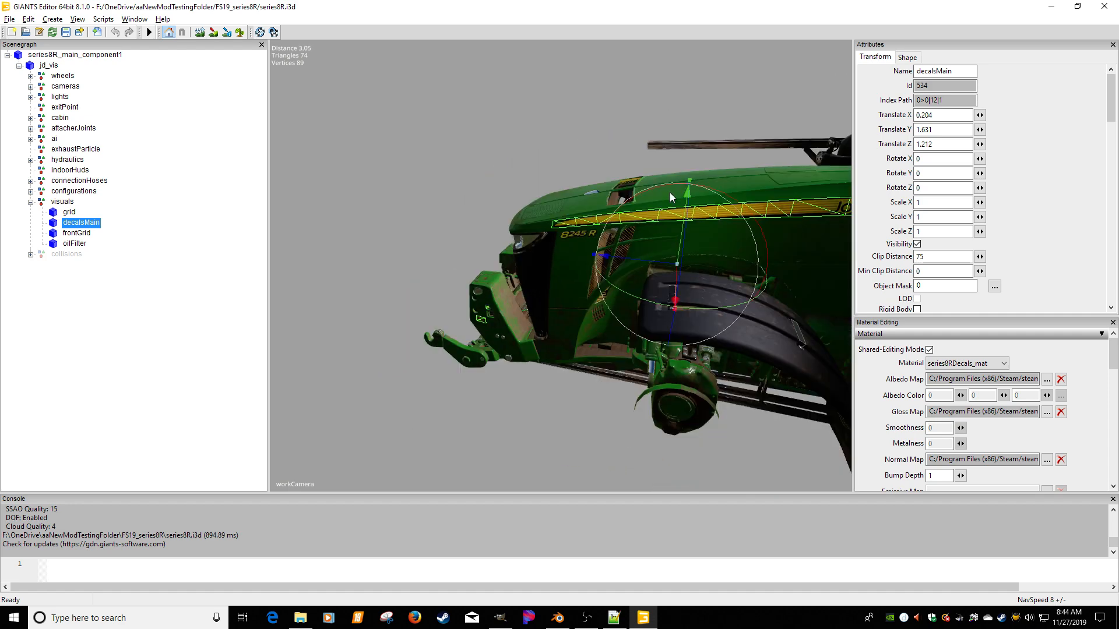
pyautogui.keyDown('alt'); pyautogui.moveTo(763, 211); pyautogui.dragTo(729, 205, button='middle'); pyautogui.keyUp('alt')
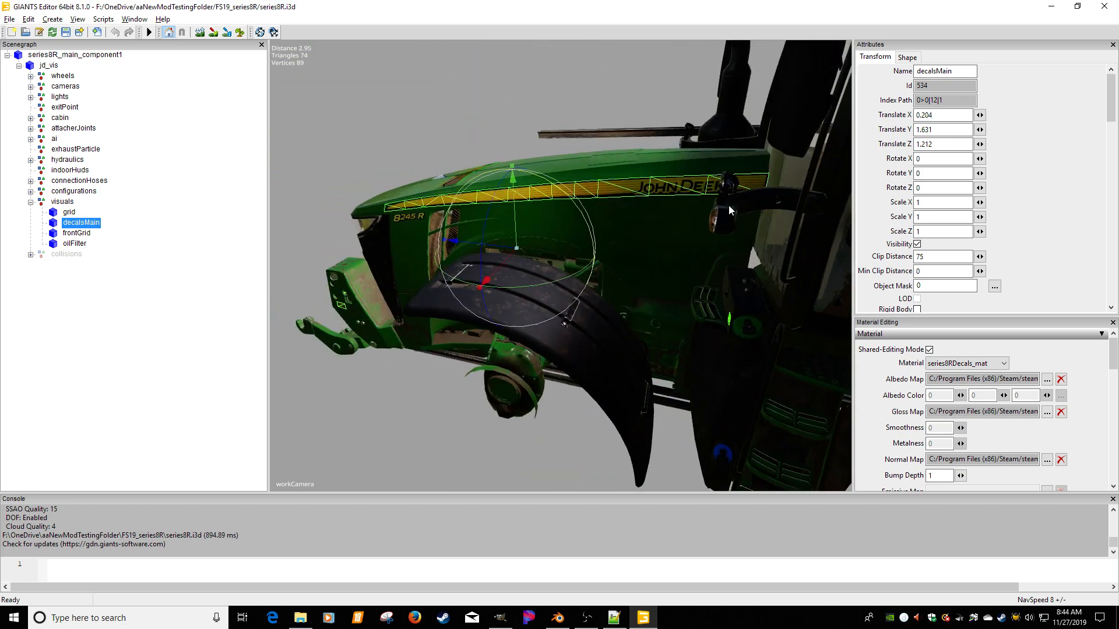
pyautogui.scroll(-4, 687, 205)
pyautogui.keyDown('alt'); pyautogui.moveTo(687, 205); pyautogui.dragTo(625, 205); pyautogui.keyUp('alt')
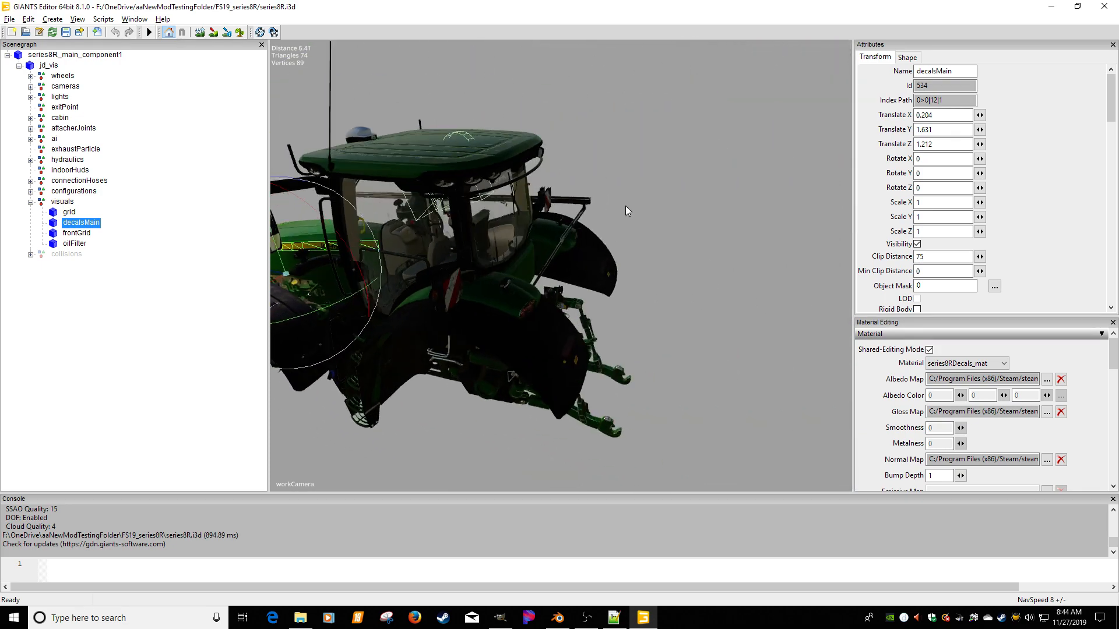
pyautogui.moveTo(625, 205)
pyautogui.keyDown('alt'); pyautogui.mouseDown(button='right')
pyautogui.moveTo(666, 200)
pyautogui.moveTo(605, 213)
pyautogui.mouseUp(button='right'); pyautogui.keyUp('alt')
pyautogui.keyDown('alt'); pyautogui.moveTo(604, 213); pyautogui.dragTo(696, 210); pyautogui.keyUp('alt')
pyautogui.scroll(2, 711, 212)
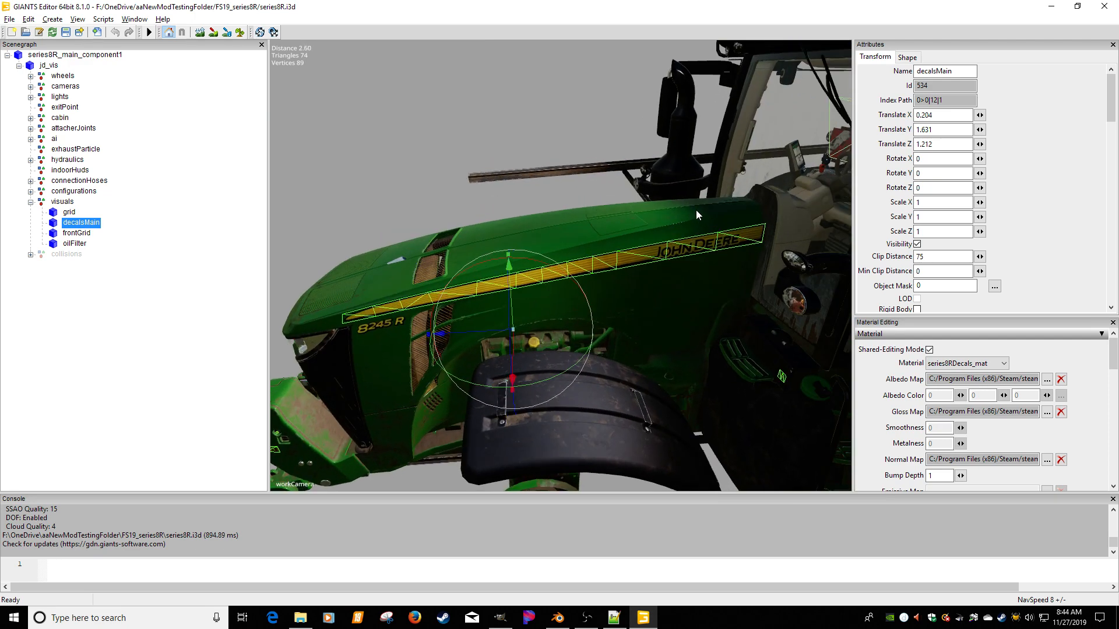
pyautogui.scroll(1, 694, 211)
# Copy decalsMain from the visuals group, paste the duplicate at the scene's root level, and select it.
pyautogui.click(97, 238)
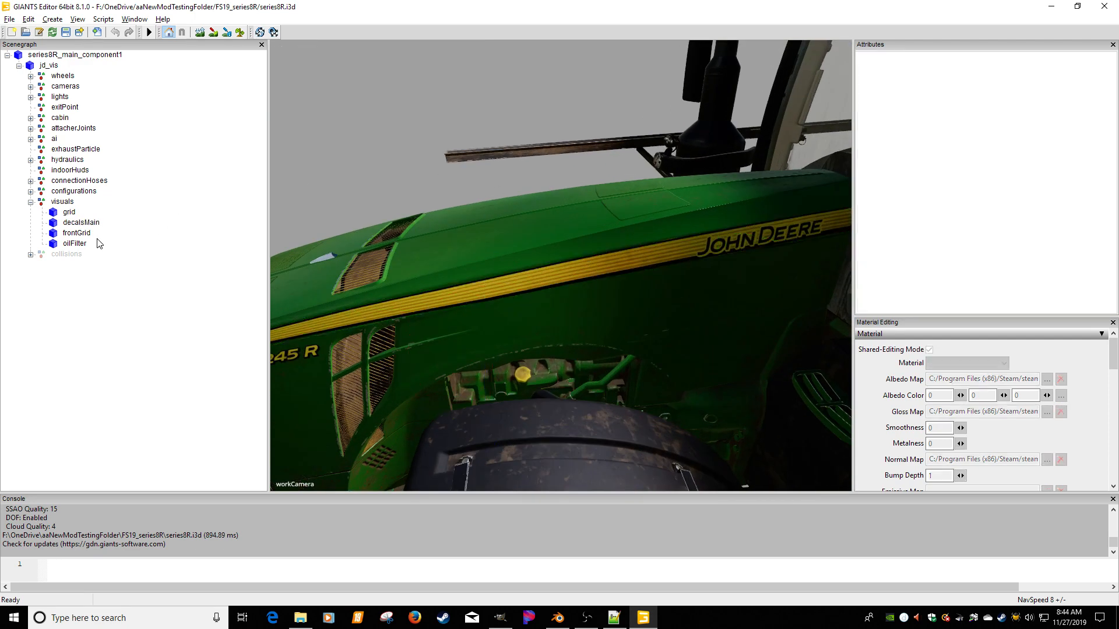
pyautogui.click(84, 224)
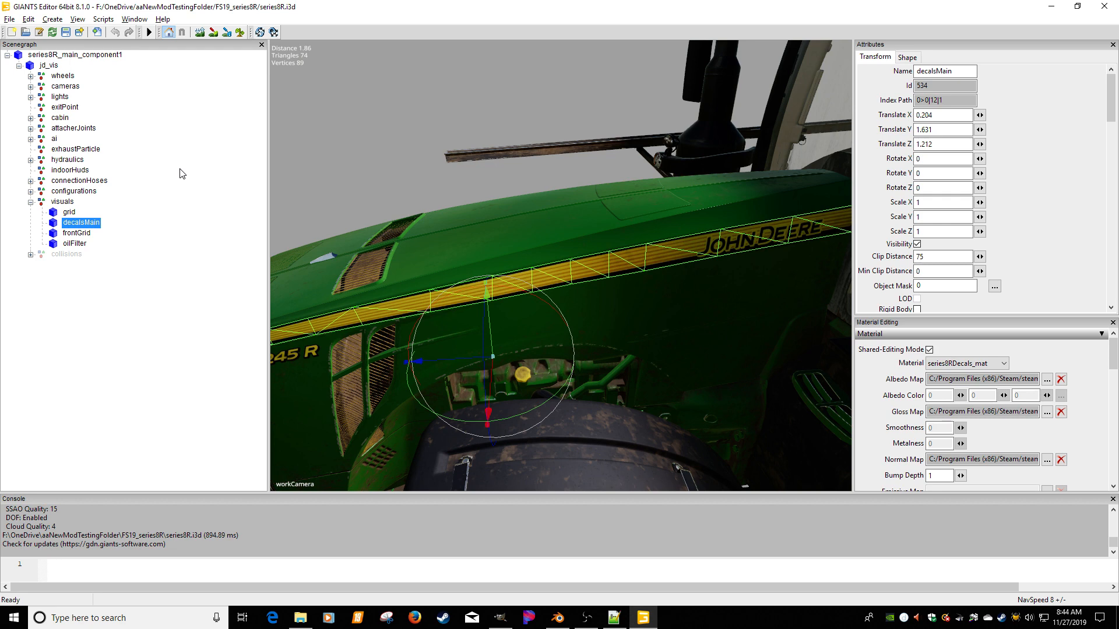
pyautogui.click(171, 315)
pyautogui.hotkey('ctrl', 'v')
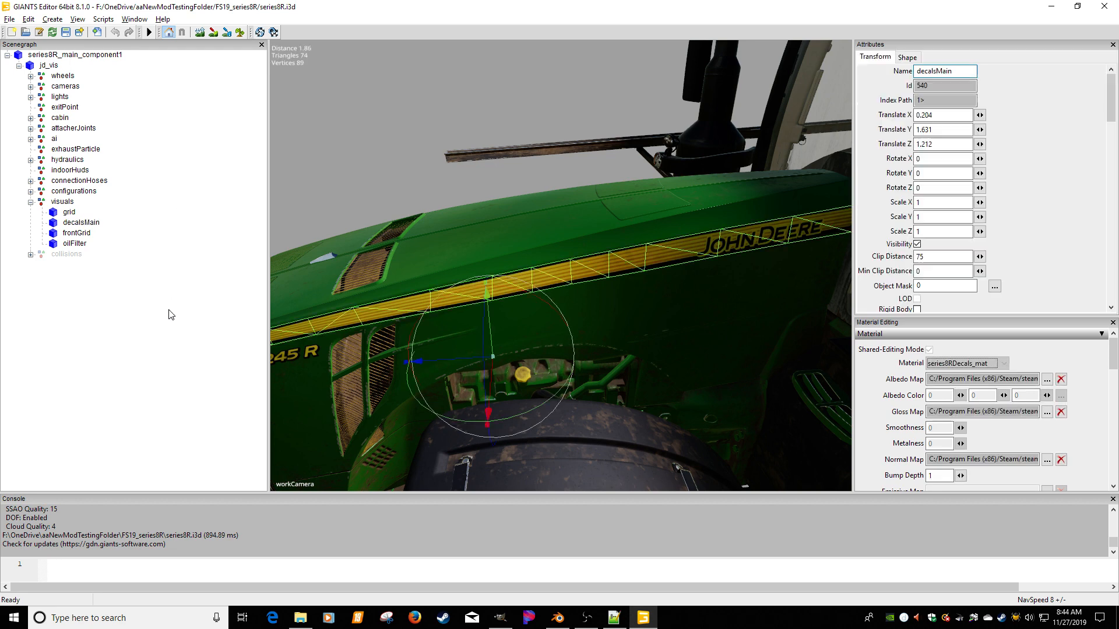
pyautogui.click(168, 315)
pyautogui.click(46, 266)
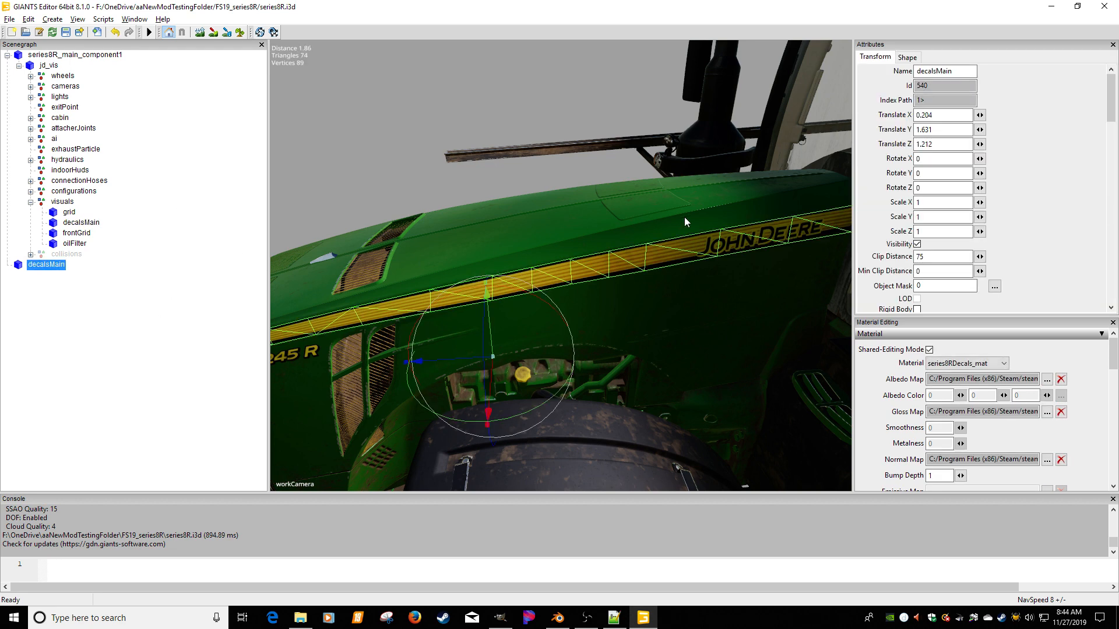
# Set Translate X, Y and Z of the root-level decalsMain copy to 0.
pyautogui.doubleClick(953, 114)
pyautogui.press('BackSpace')
pyautogui.doubleClick(950, 130)
pyautogui.press('BackSpace')
pyautogui.doubleClick(948, 144)
pyautogui.press('BackSpace')
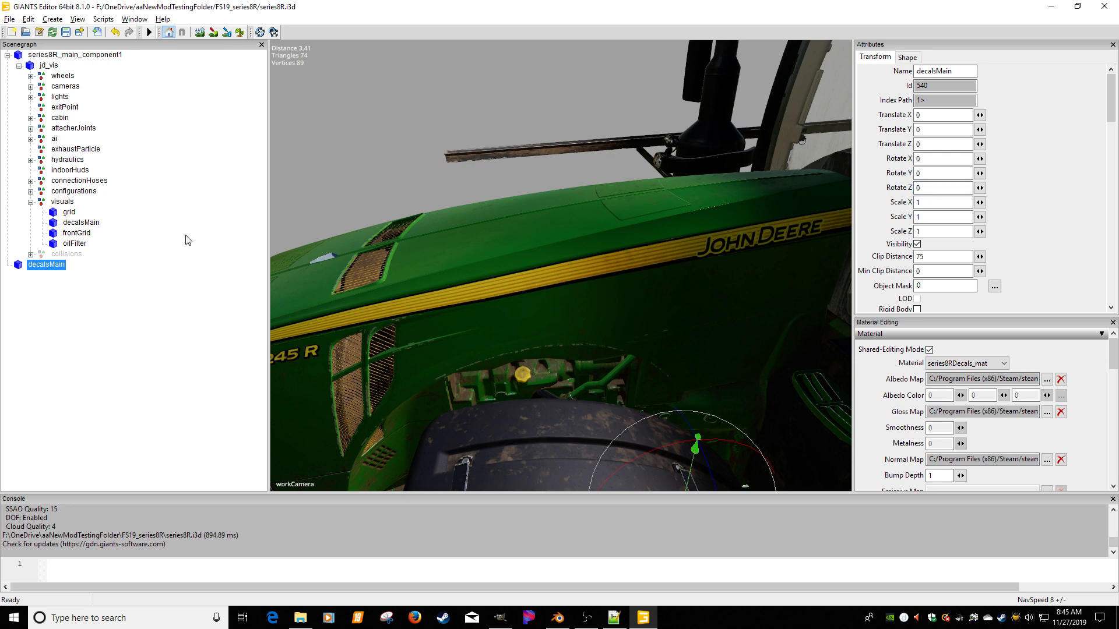
# Start exporting only the root-level decalsMain copy and create a desktop folder named 8rDecals as its destination.
pyautogui.click(205, 317)
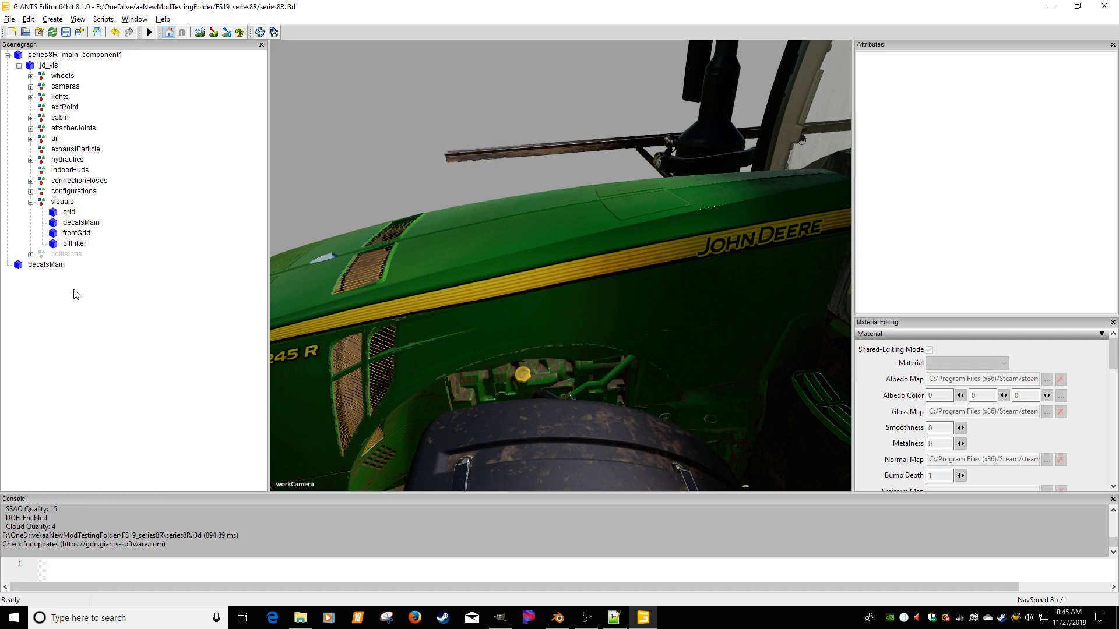
pyautogui.click(47, 265)
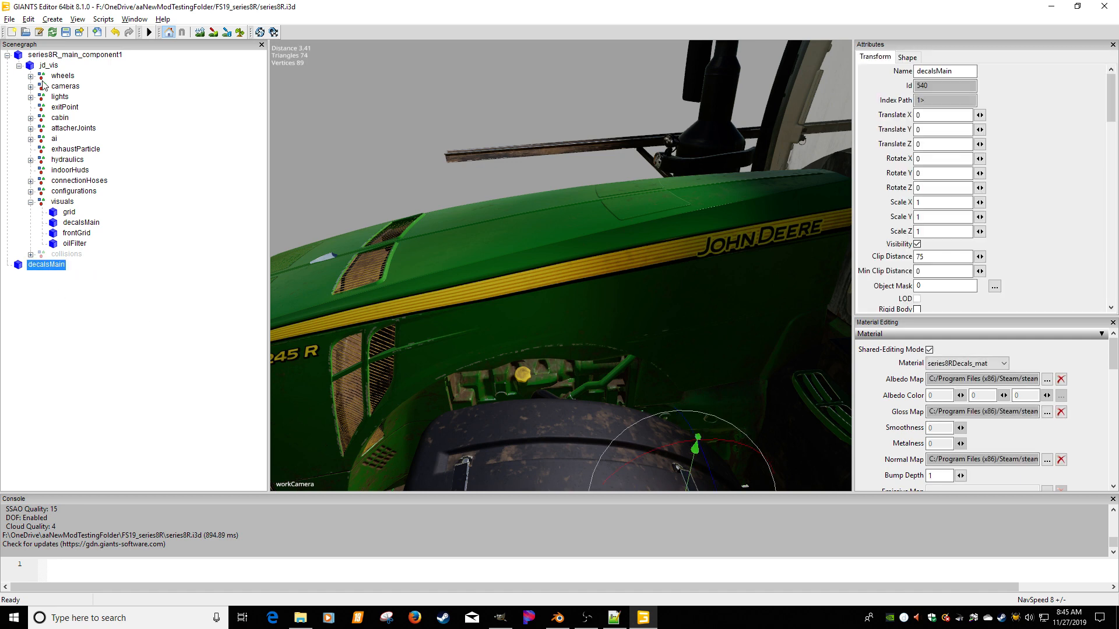
pyautogui.click(10, 19)
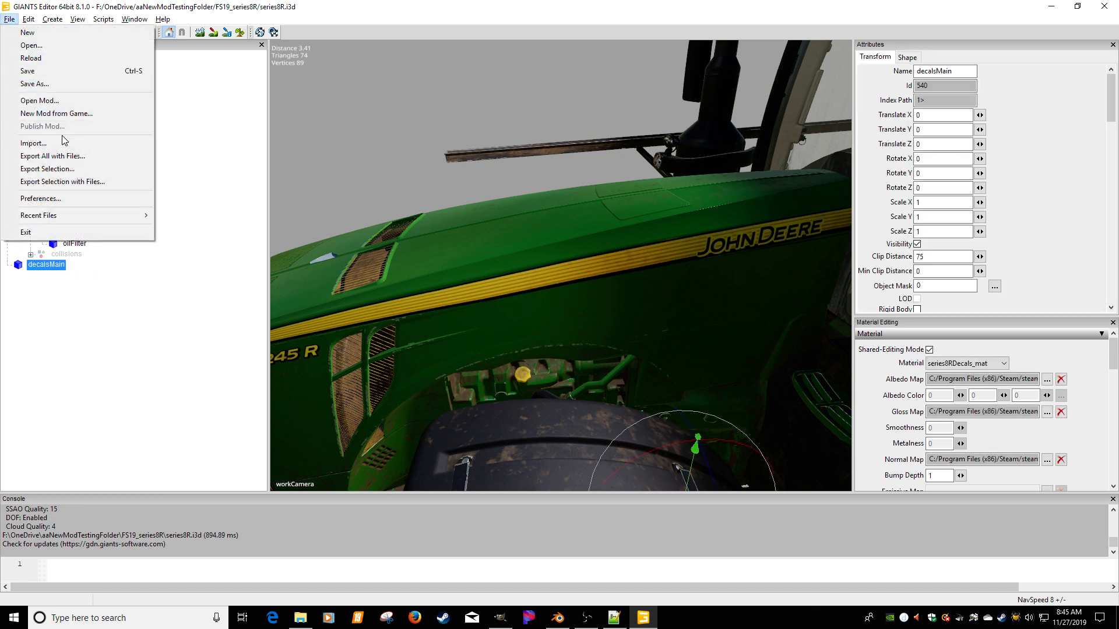
pyautogui.click(130, 169)
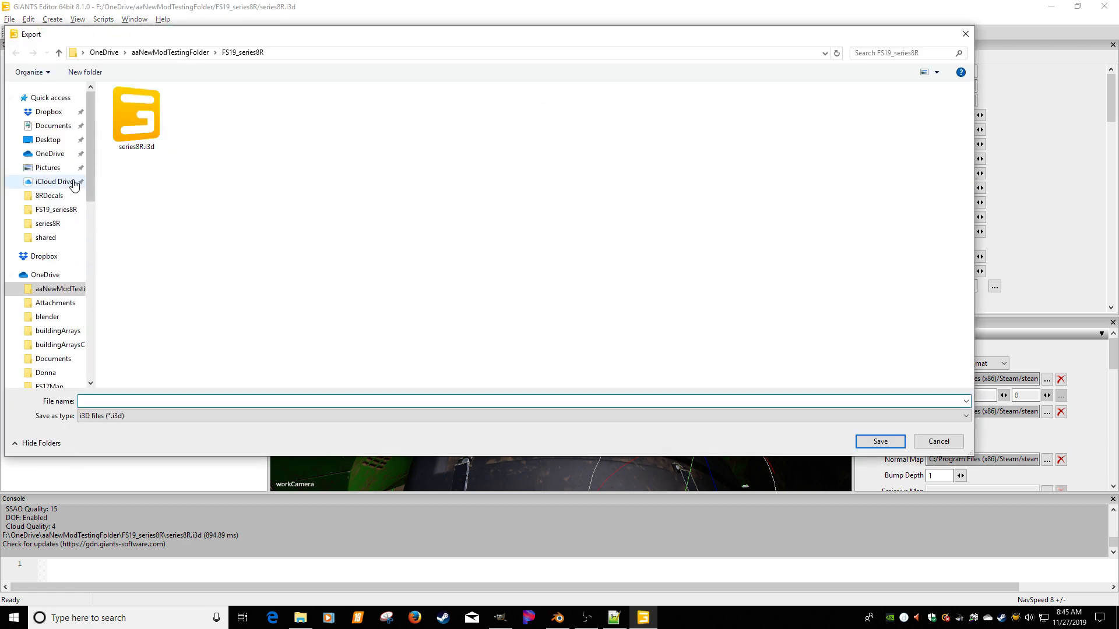
pyautogui.click(59, 140)
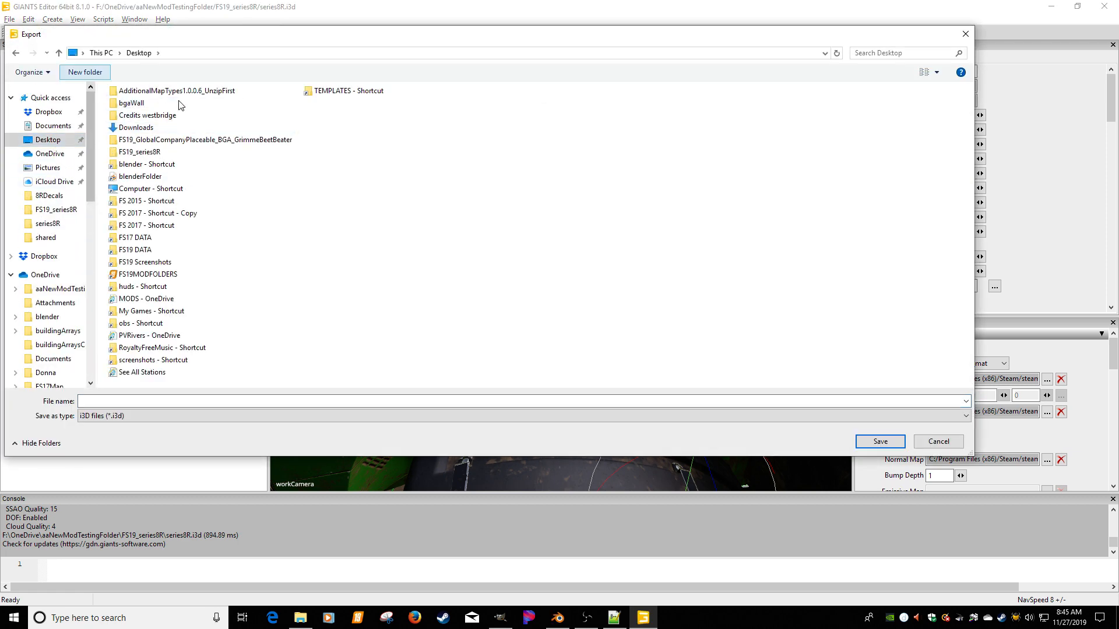
pyautogui.click(85, 72)
pyautogui.write('8r')
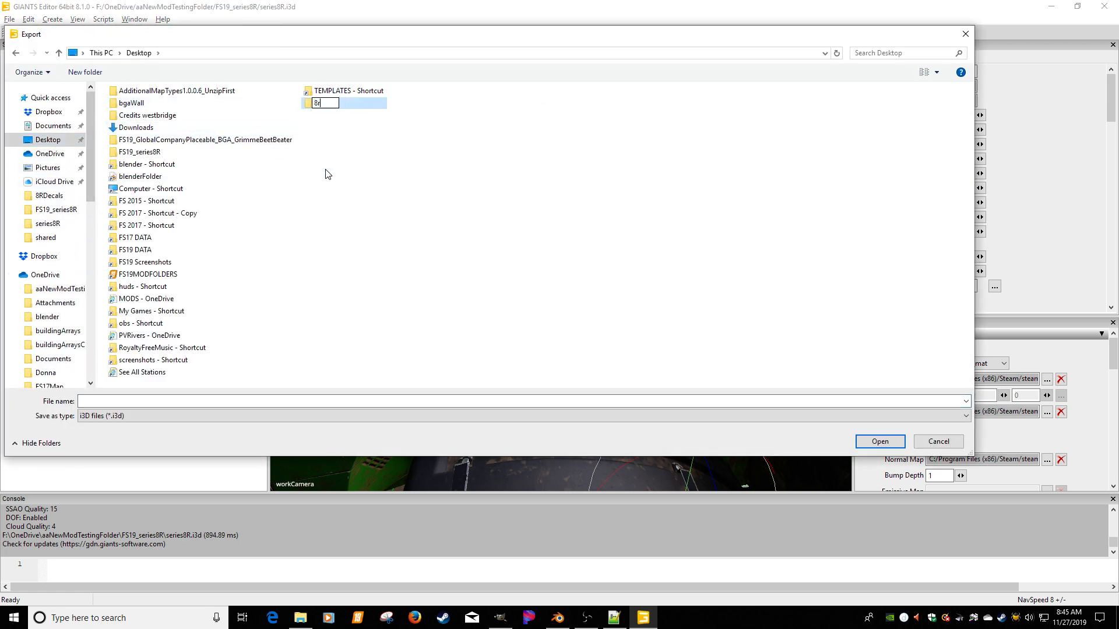
pyautogui.write('DEcals')
pyautogui.press('BackSpace')
pyautogui.press('BackSpace')
pyautogui.press('BackSpace')
pyautogui.press('BackSpace')
pyautogui.write('eca')
pyautogui.press('Return')
pyautogui.press('Return')
# Export the selection in Wavefront OBJ format as decalsMain in the 8rDecals folder.
pyautogui.click(219, 416)
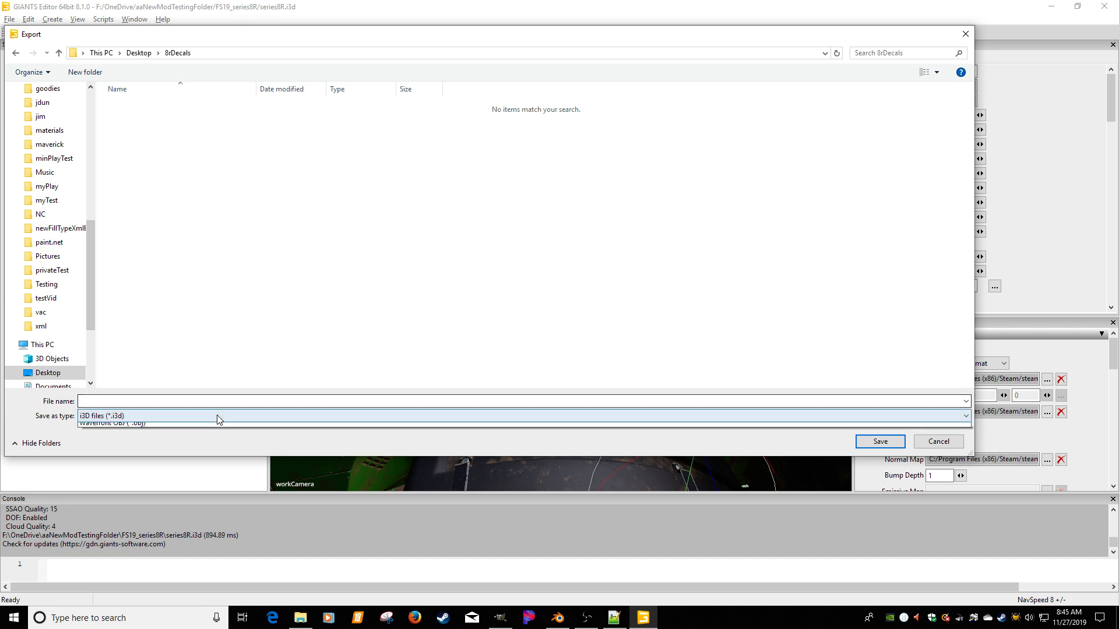
pyautogui.click(154, 446)
pyautogui.click(169, 400)
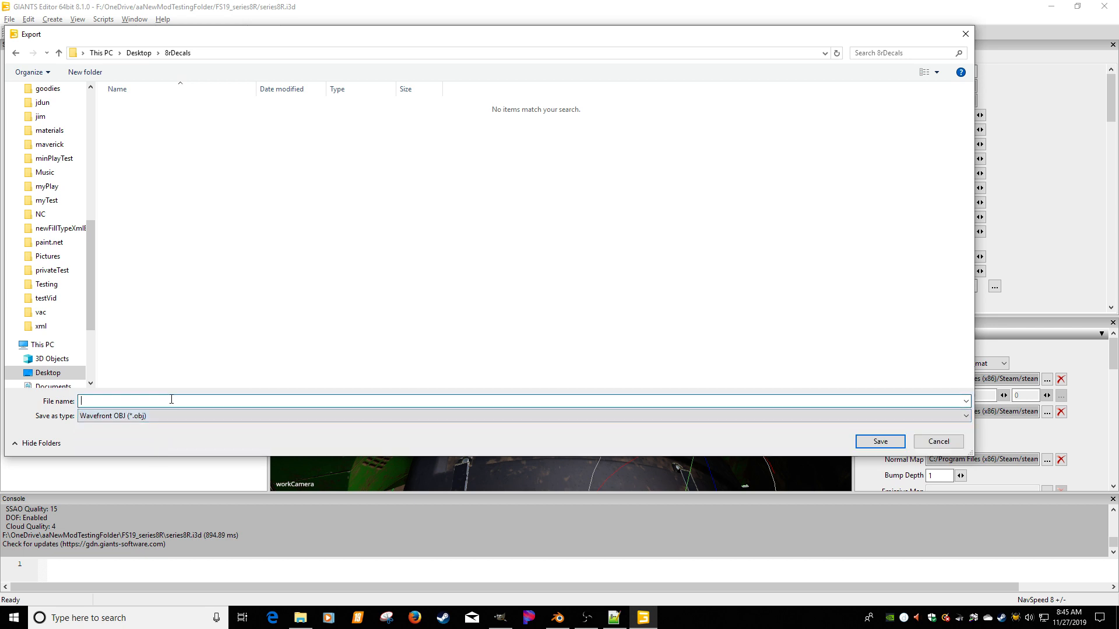
pyautogui.moveTo(385, 34); pyautogui.dragTo(466, 114)
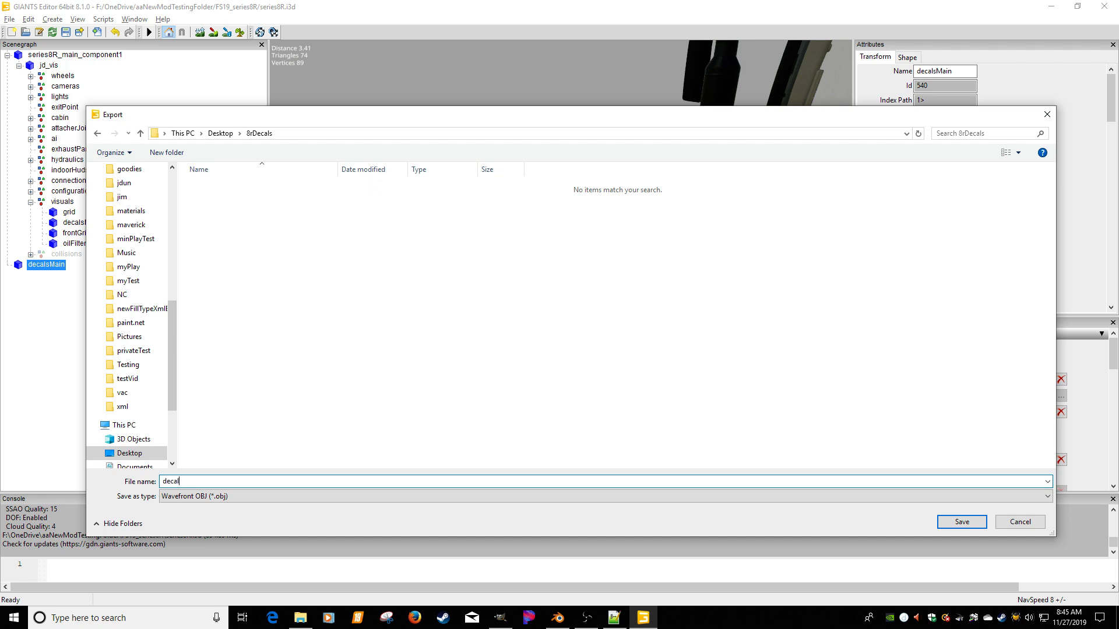
pyautogui.press('Return')
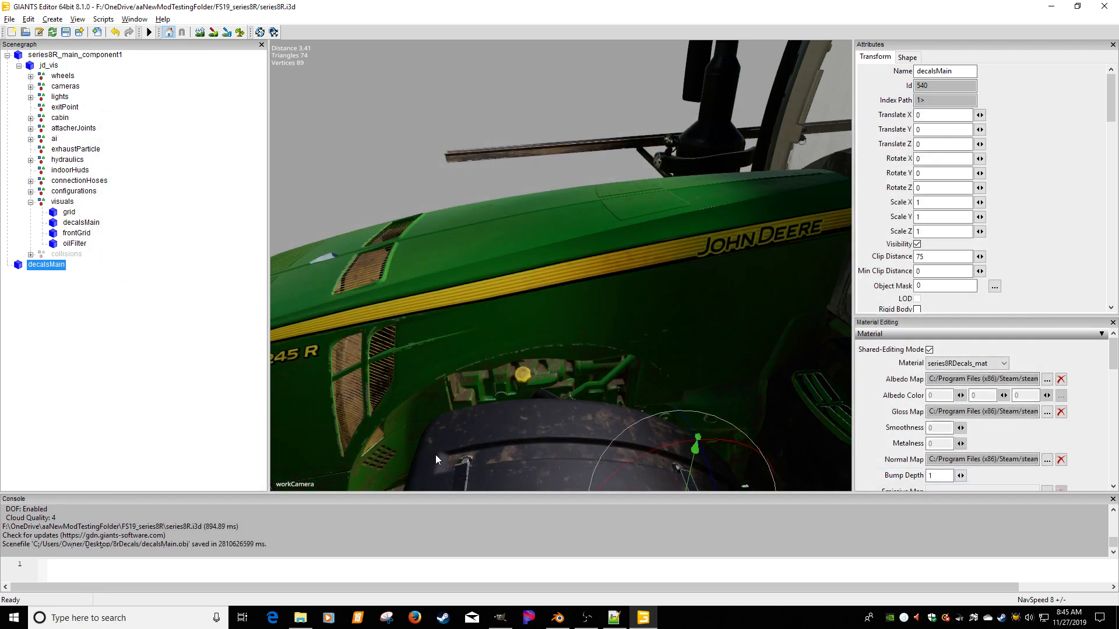
# Minimize GIANTS Editor, leave the open grid.blend project, and bring up an empty Blender session.
pyautogui.click(1051, 7)
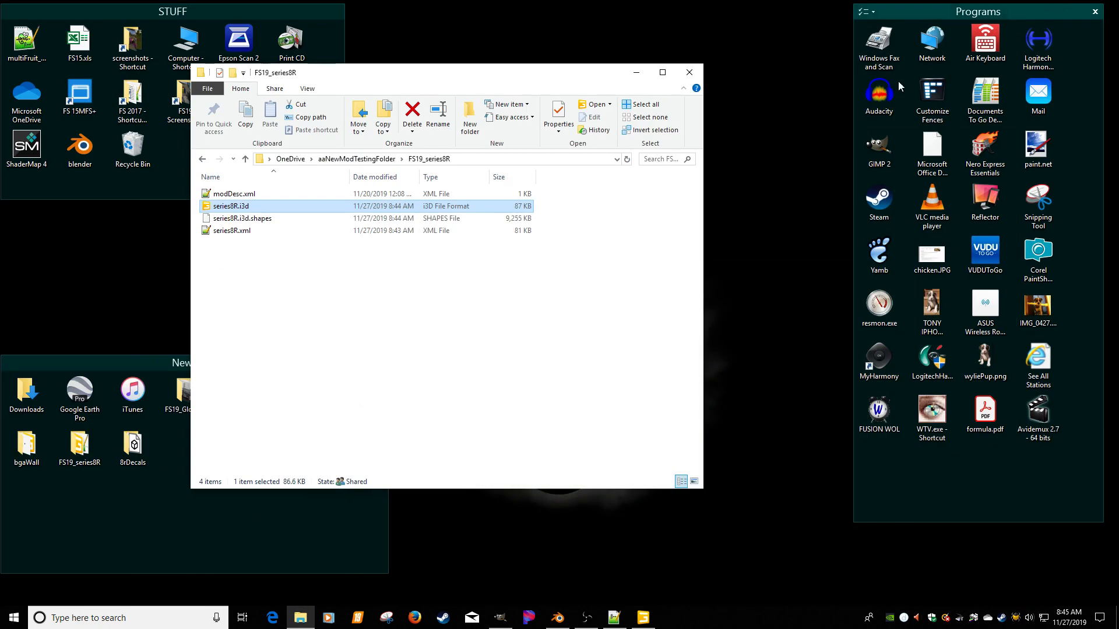
pyautogui.click(558, 618)
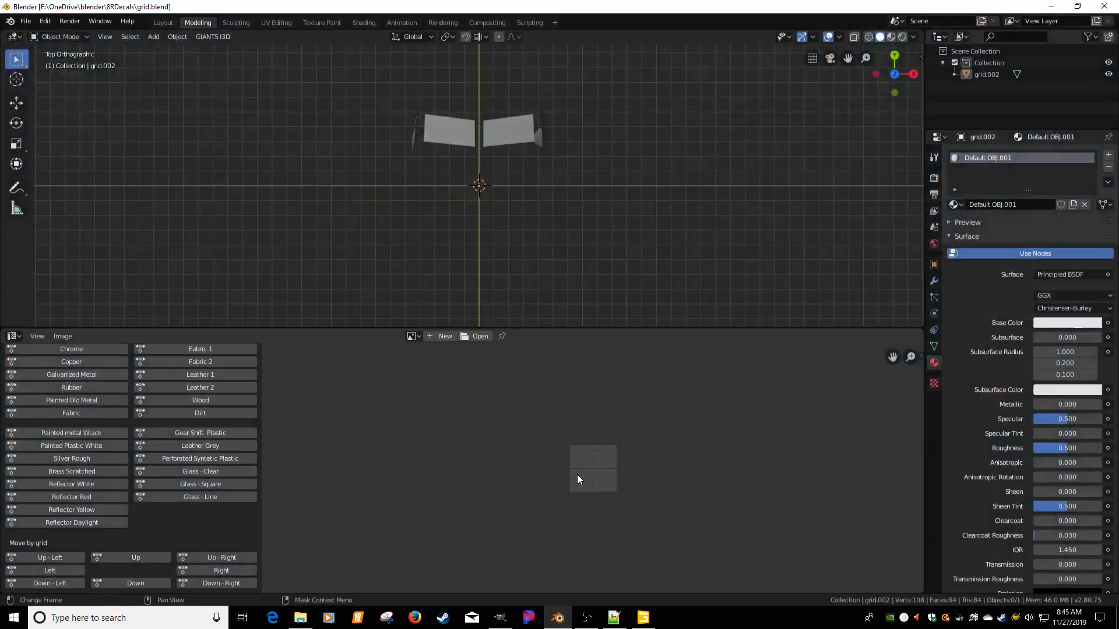
pyautogui.click(1051, 7)
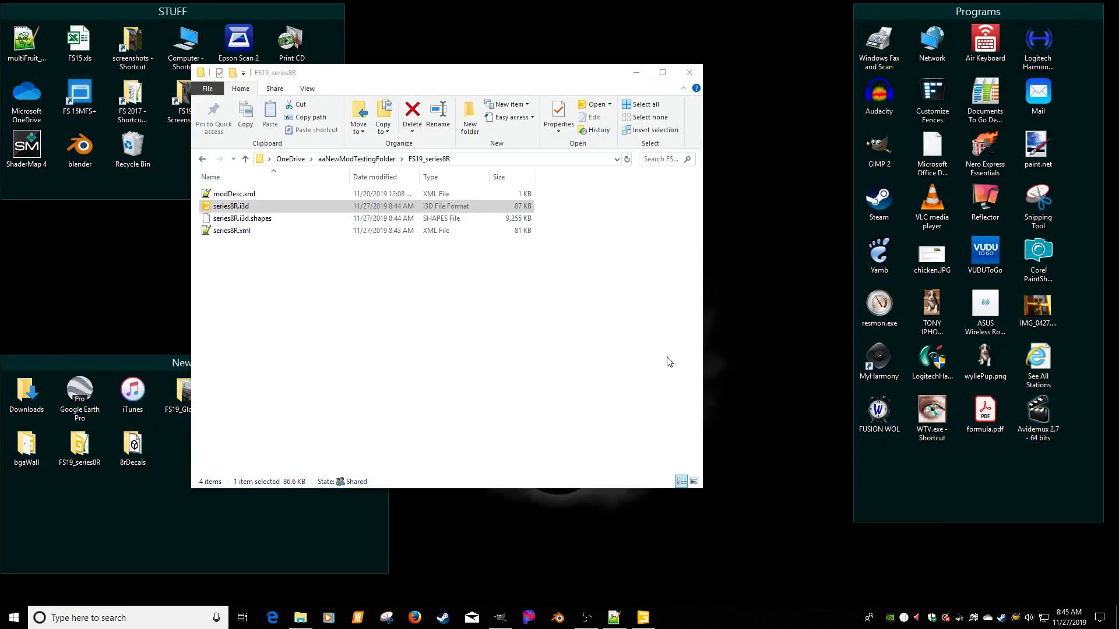
pyautogui.click(558, 618)
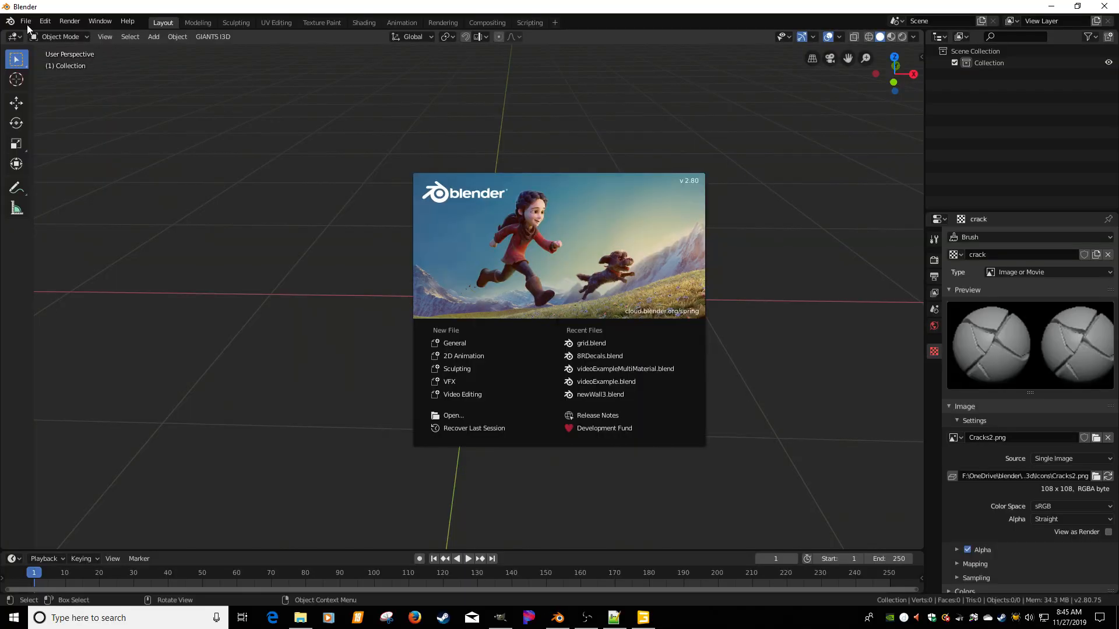
# Import the decalsMain OBJ file from the desktop's 8rDecals folder as a Wavefront model.
pyautogui.click(26, 21)
pyautogui.moveTo(51, 176)
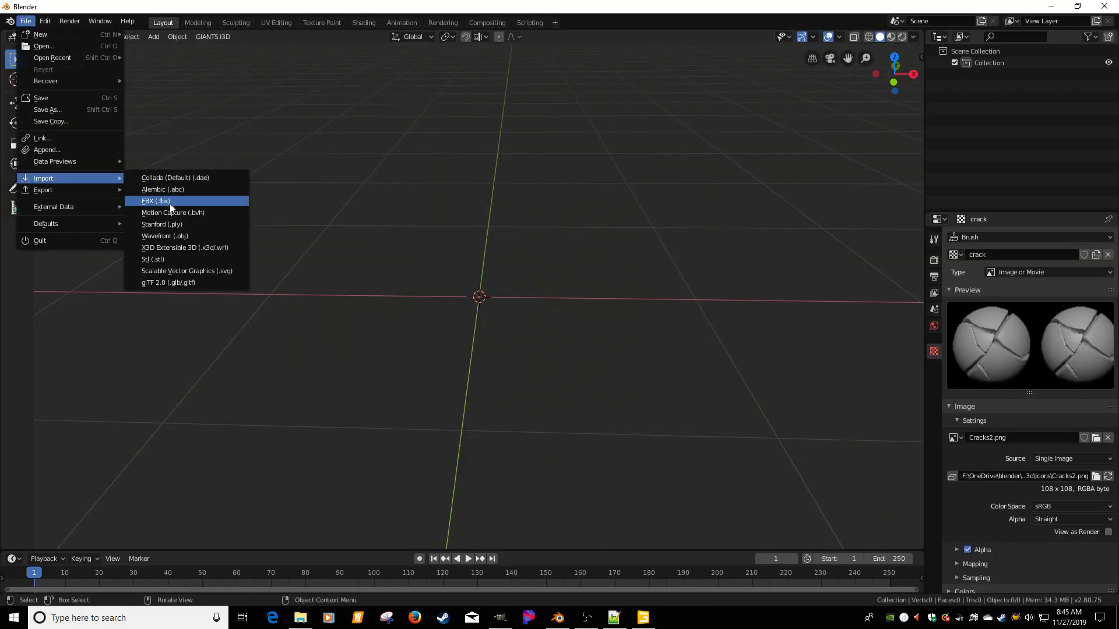
pyautogui.click(168, 236)
pyautogui.click(89, 97)
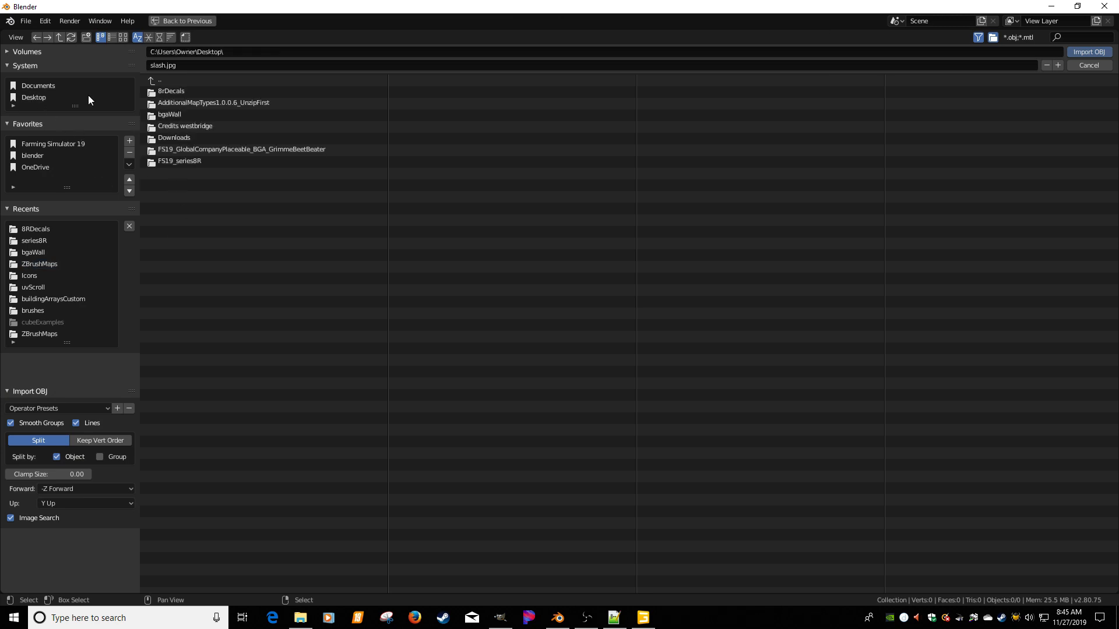
pyautogui.click(159, 103)
pyautogui.doubleClick(187, 91)
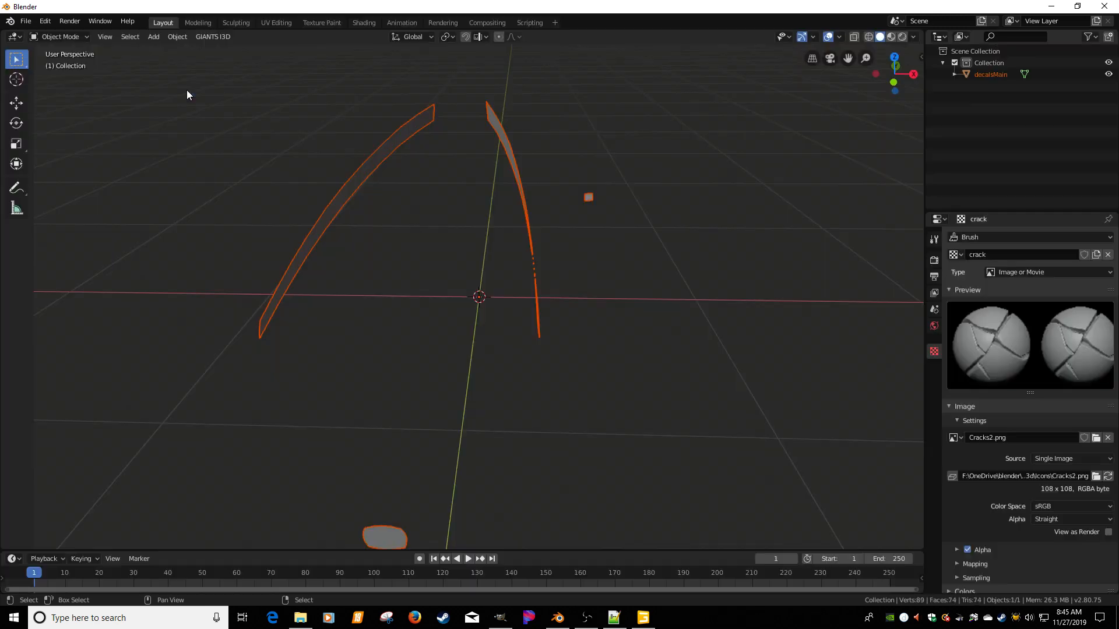
pyautogui.scroll(-2, 498, 238)
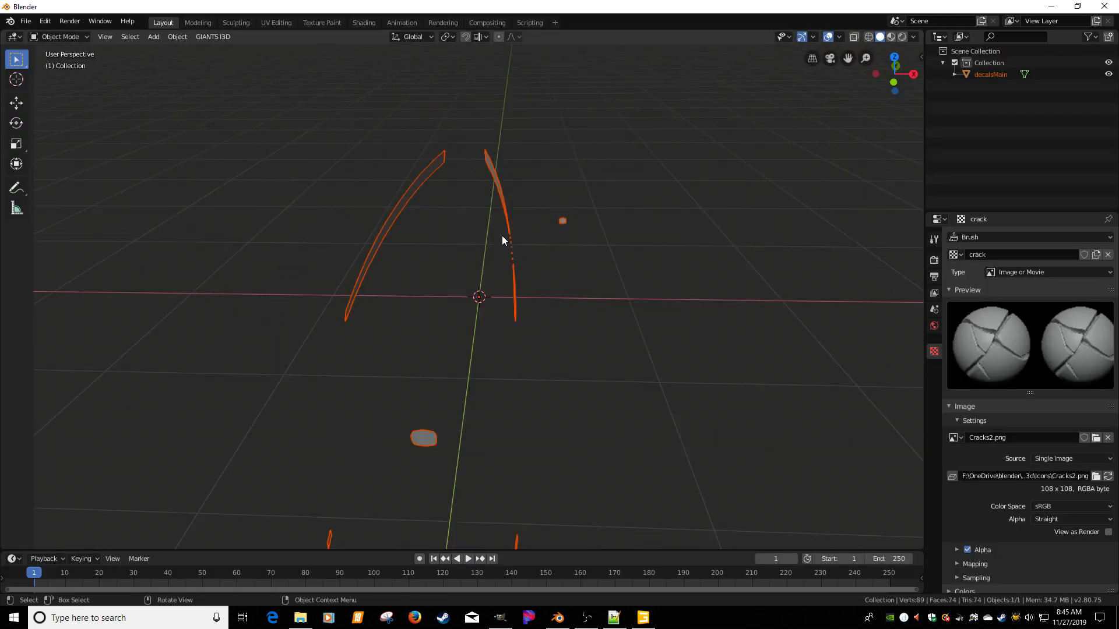
# In the Modeling workspace, open series8RDecals_diffuse.dds from the series8R folder in the image editor and put decalsMain into Edit Mode.
pyautogui.click(202, 23)
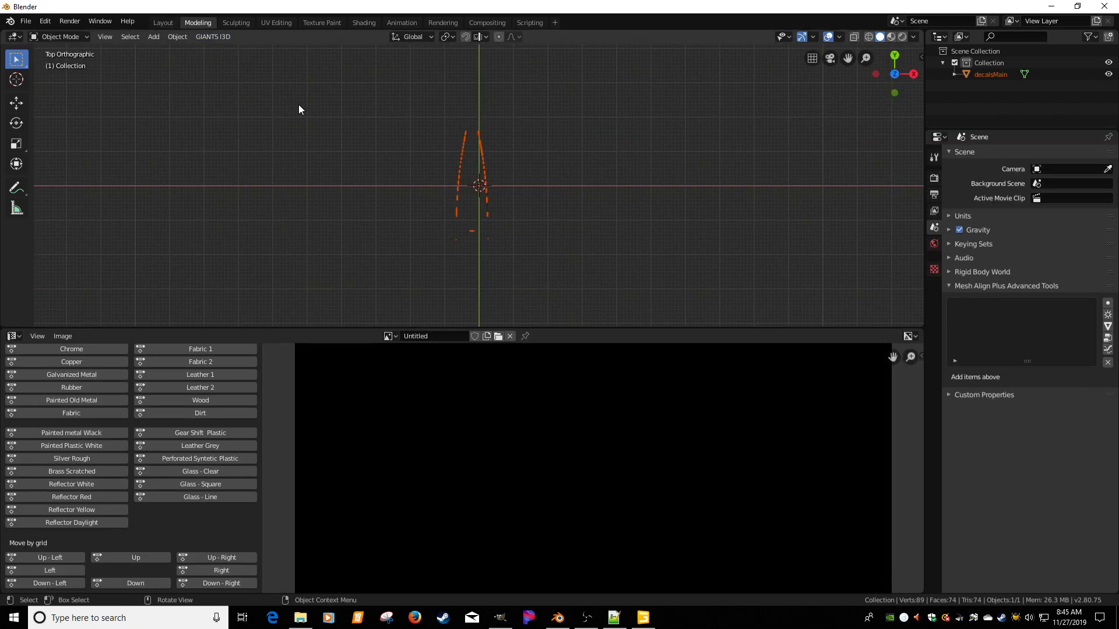
pyautogui.click(498, 337)
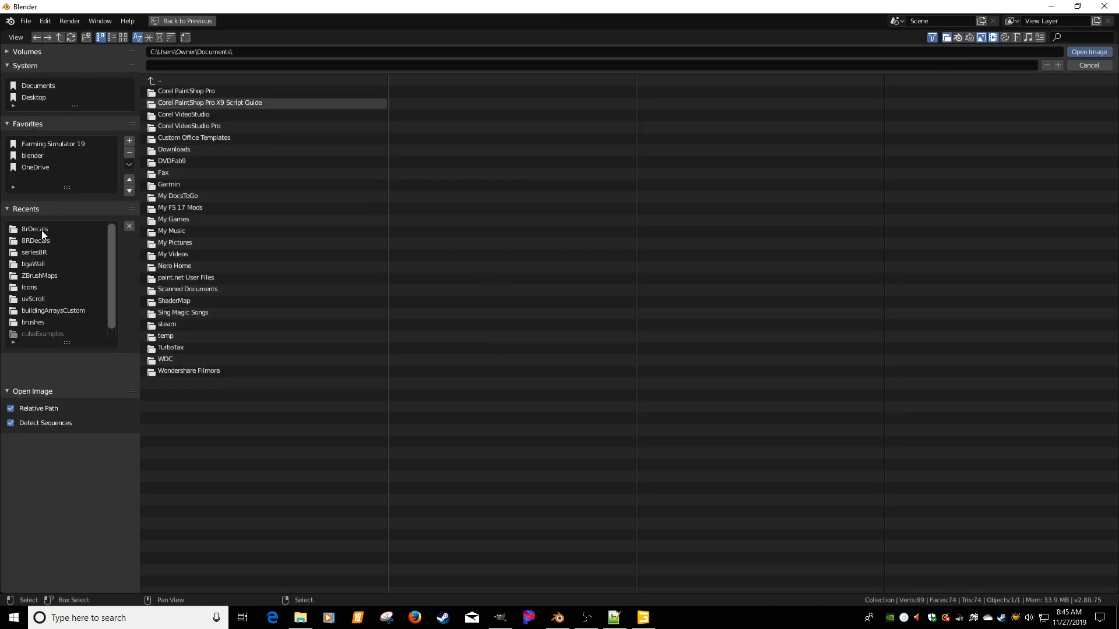
pyautogui.click(33, 251)
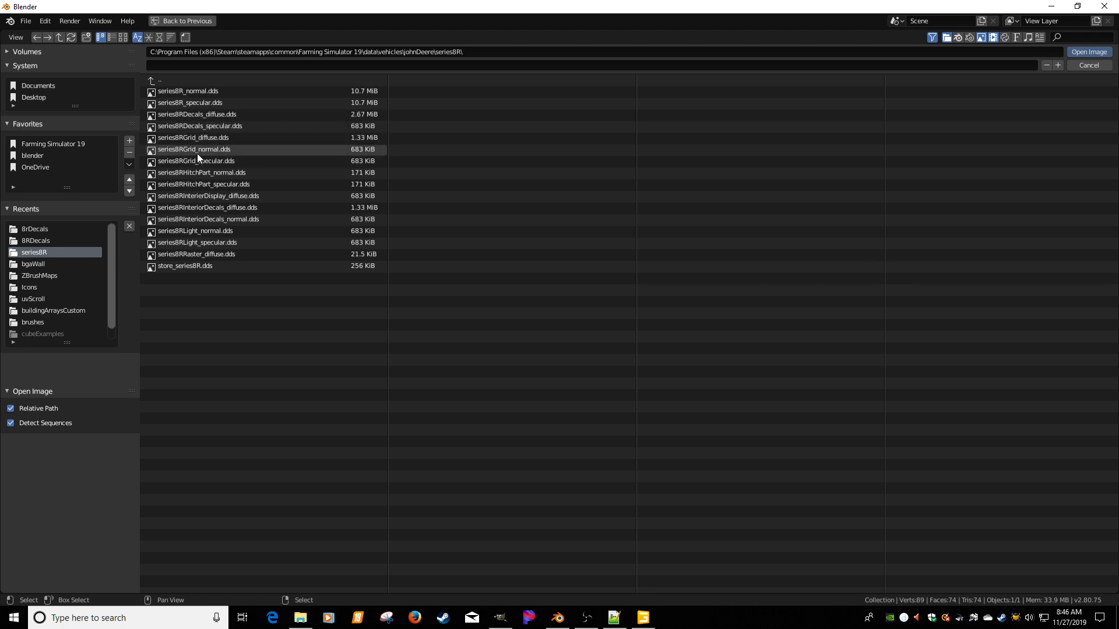
pyautogui.doubleClick(194, 116)
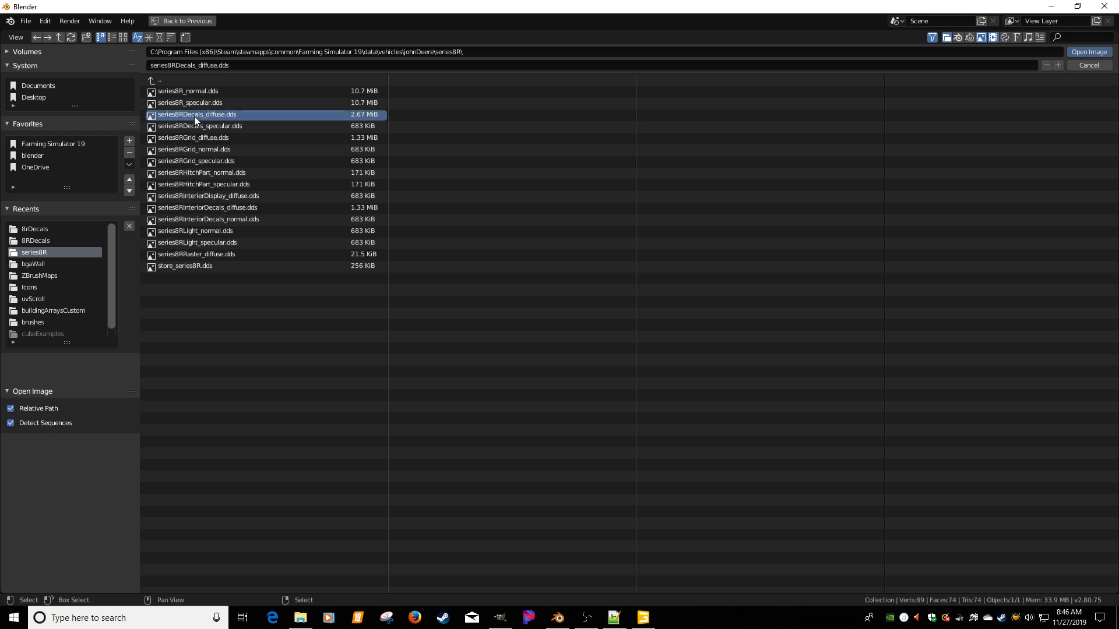
pyautogui.press('Home')
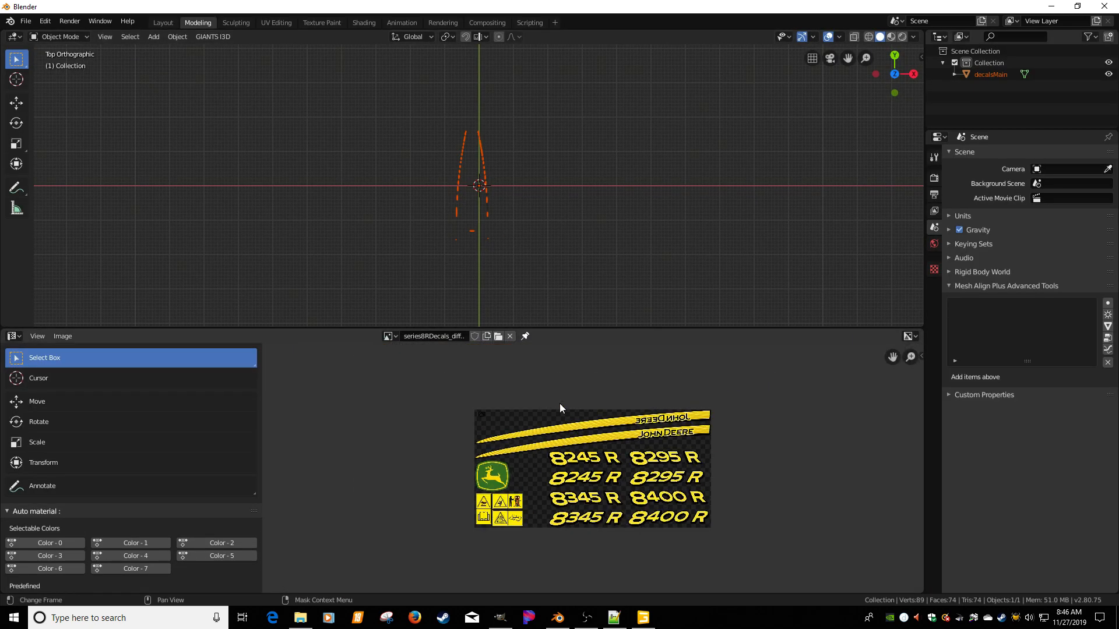
pyautogui.scroll(2, 585, 401)
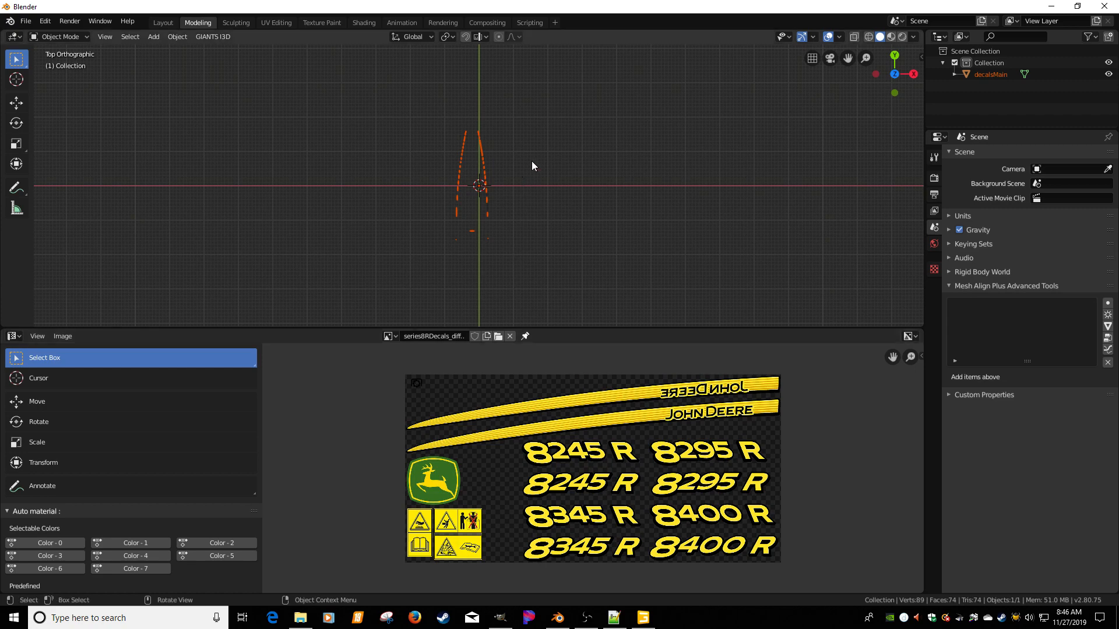
pyautogui.click(481, 168)
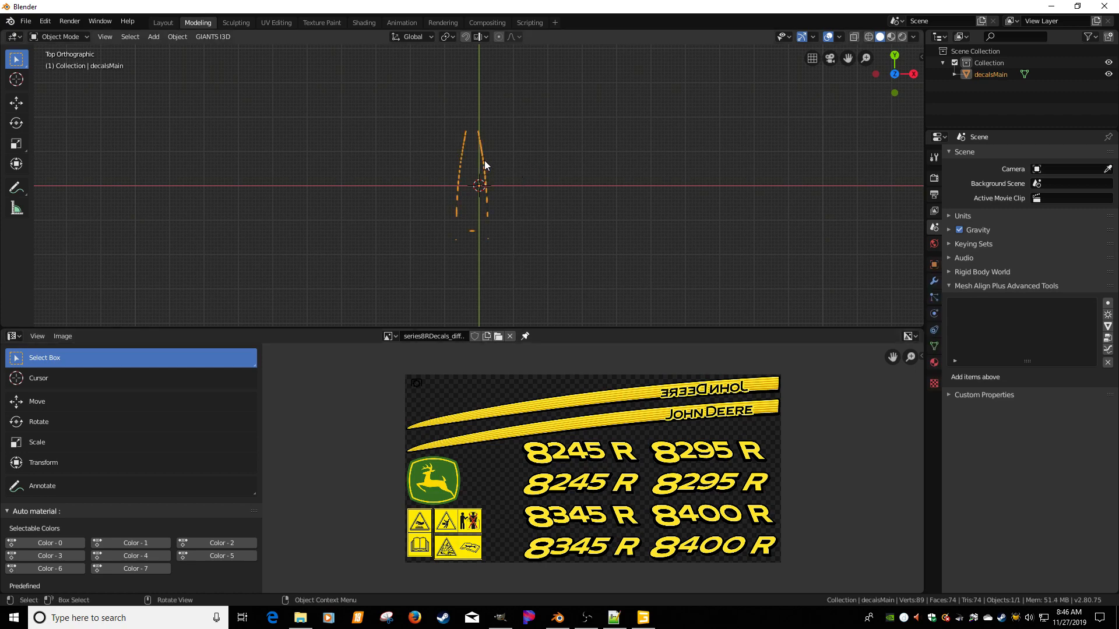
pyautogui.press('Tab')
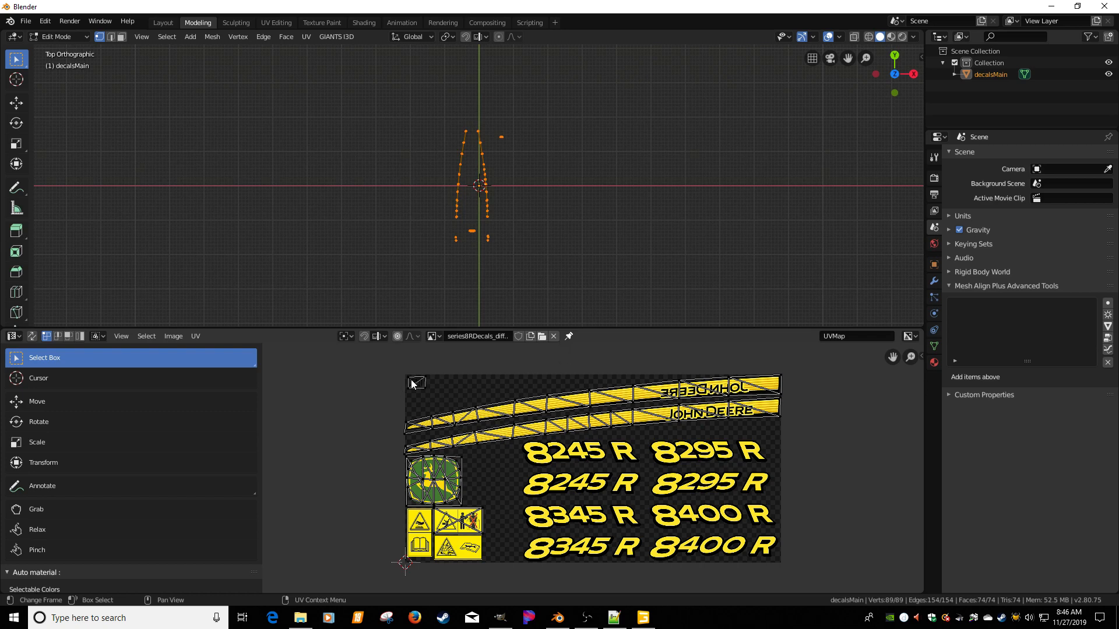
# Examine how the decalsMain UV islands line up with the stripes, logo, warning labels and model numbers on the diffuse texture.
pyautogui.scroll(4, 425, 391)
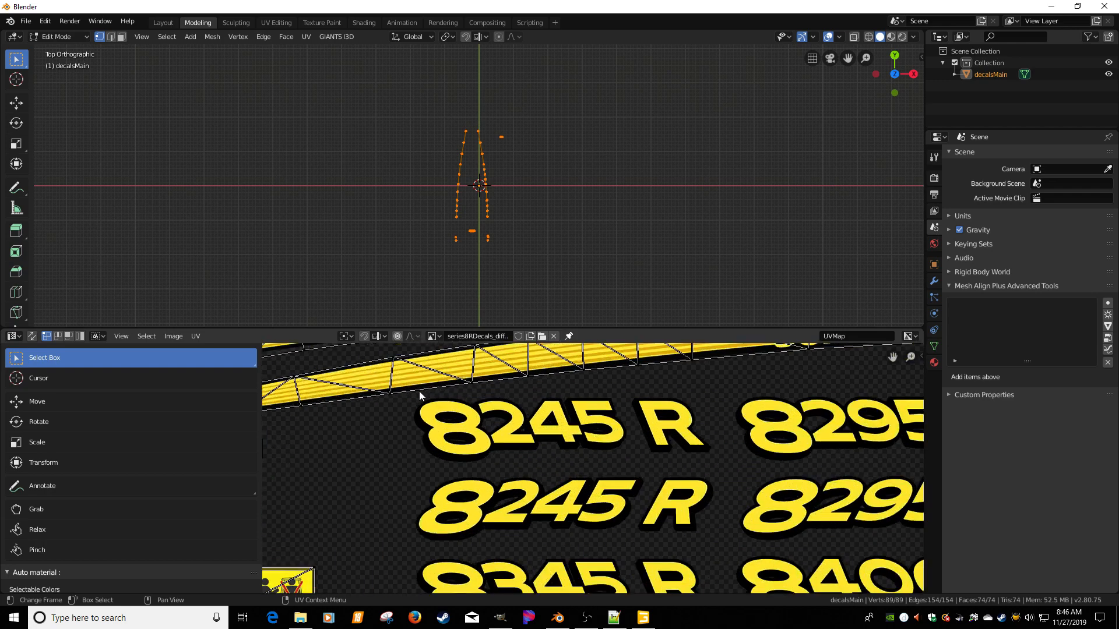
pyautogui.moveTo(411, 427); pyautogui.dragTo(714, 558, button='middle')
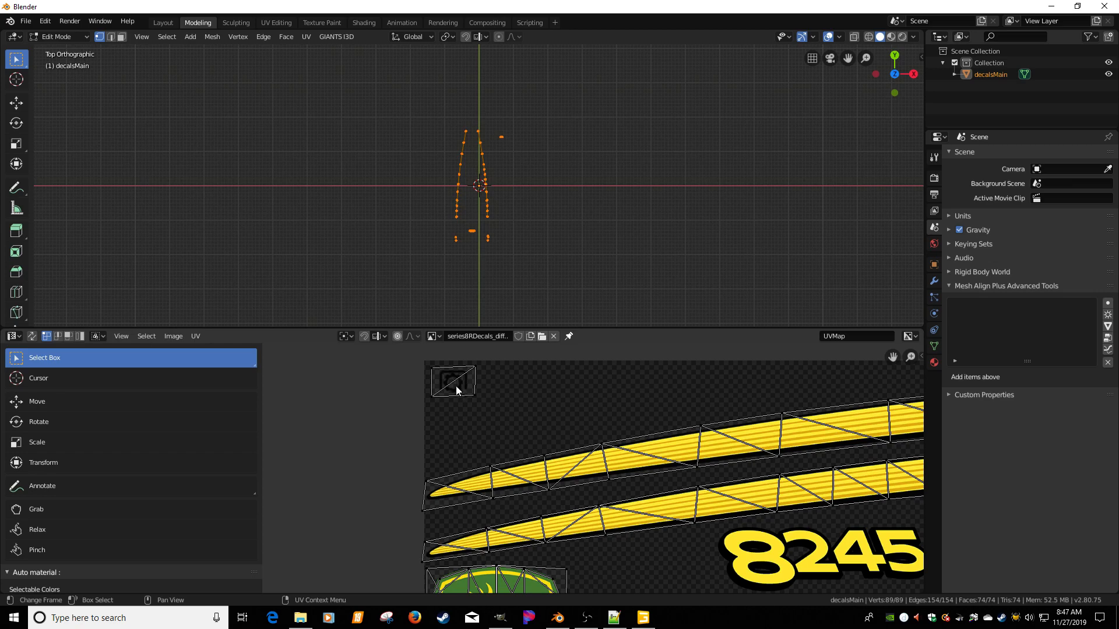
pyautogui.scroll(-2, 511, 435)
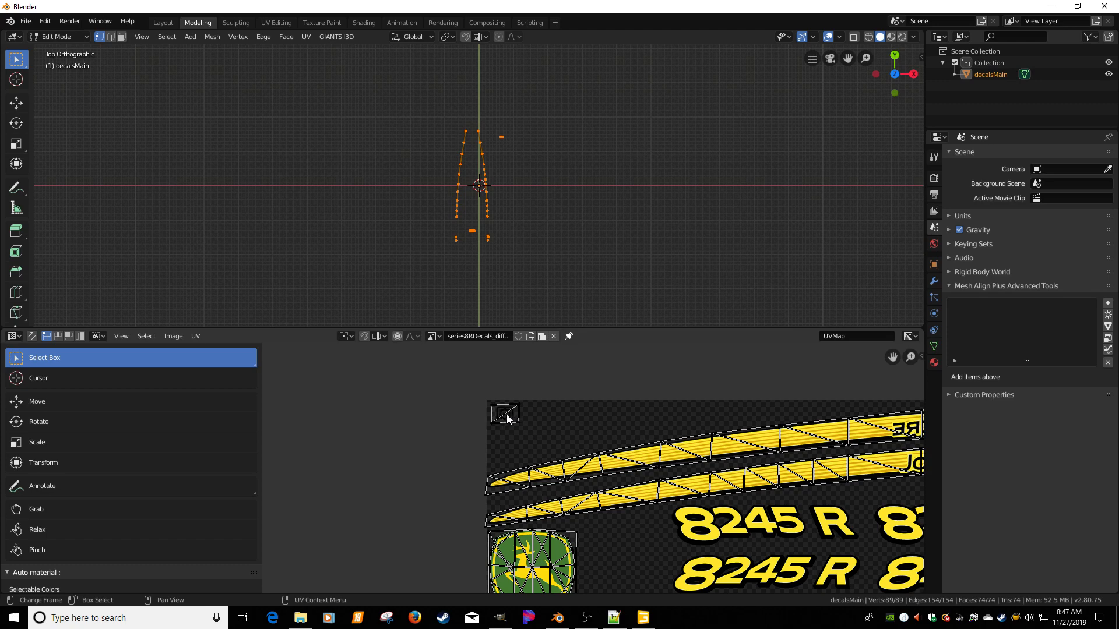
pyautogui.scroll(3, 510, 419)
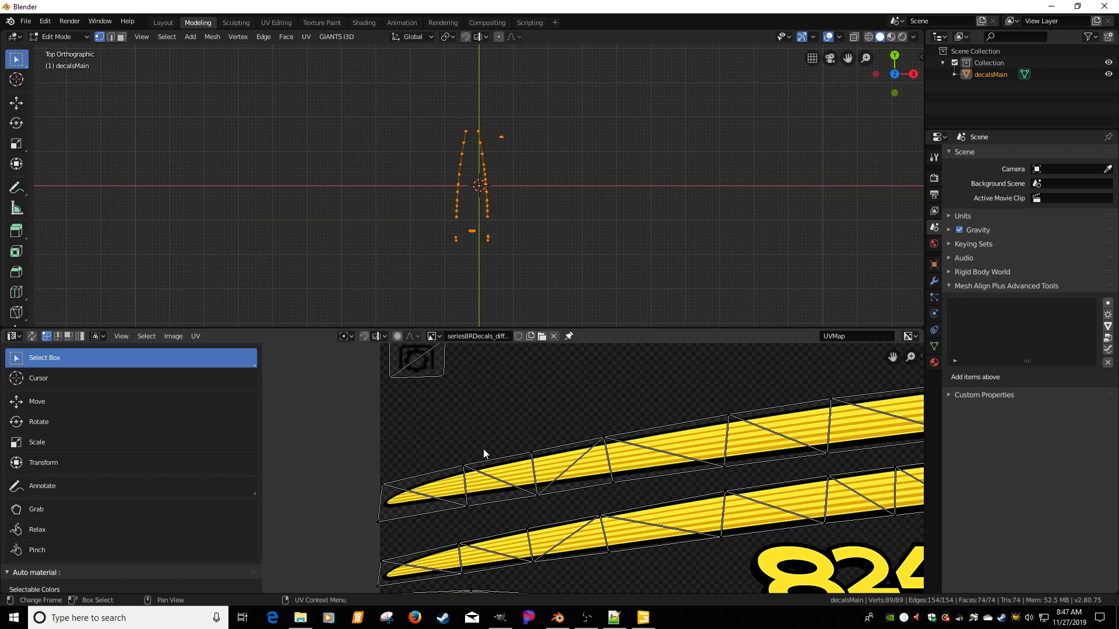
pyautogui.scroll(-3, 483, 449)
pyautogui.scroll(-2, 631, 534)
pyautogui.scroll(2, 423, 450)
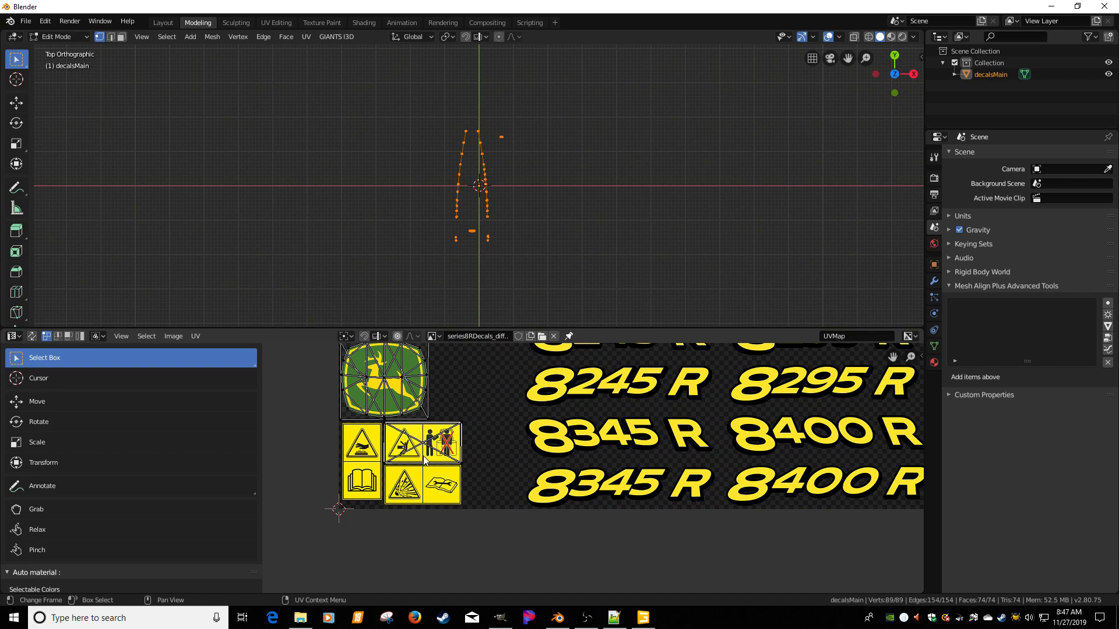
pyautogui.scroll(-3, 466, 428)
pyautogui.scroll(-2, 592, 461)
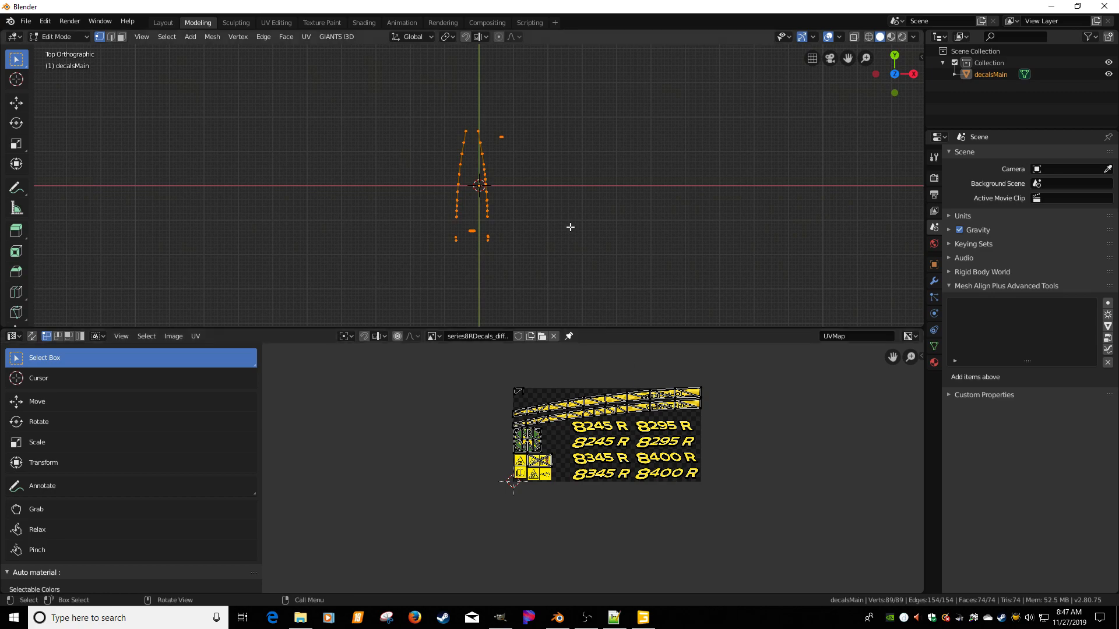
pyautogui.moveTo(570, 230); pyautogui.dragTo(489, 126, button='middle')
pyautogui.scroll(3, 623, 411)
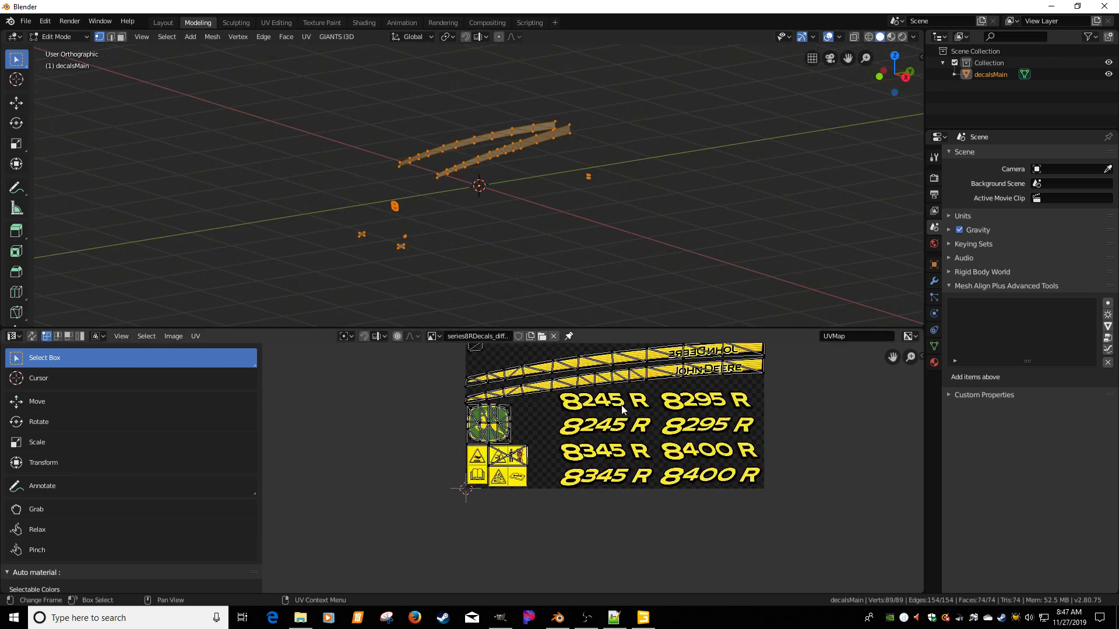
pyautogui.scroll(-2, 622, 410)
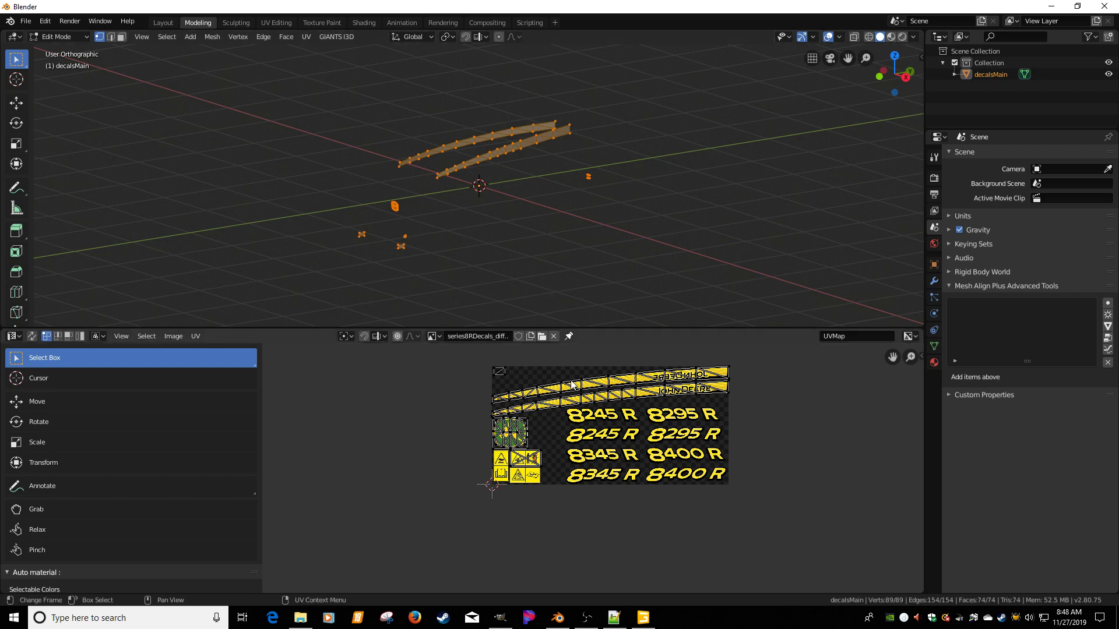
pyautogui.scroll(2, 568, 393)
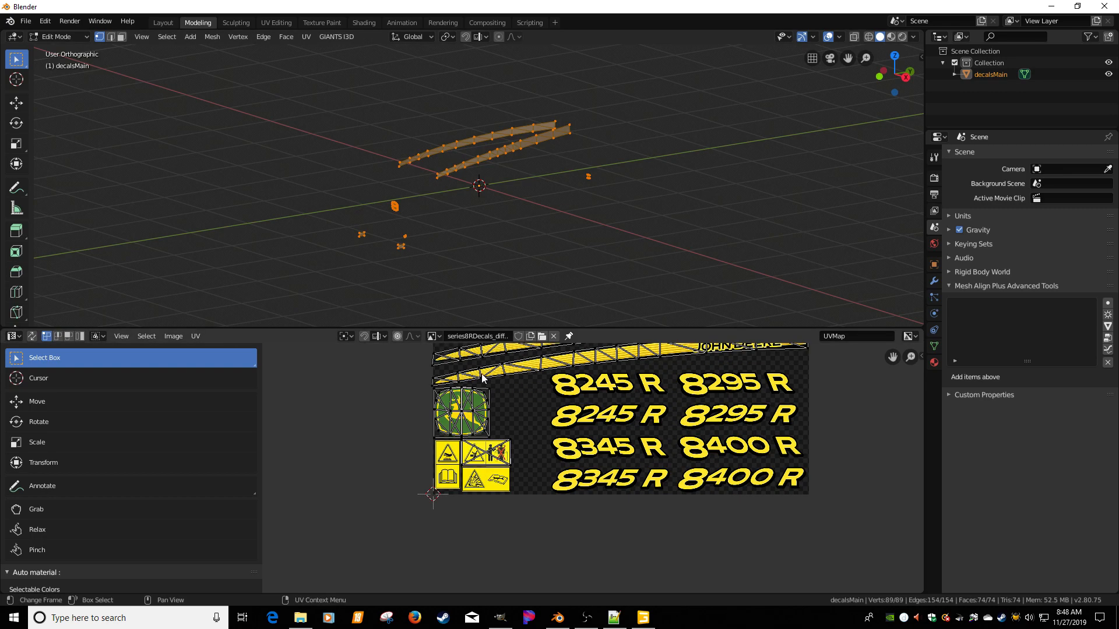
pyautogui.moveTo(479, 372); pyautogui.dragTo(493, 411, button='middle')
pyautogui.scroll(3, 522, 490)
pyautogui.scroll(-3, 477, 467)
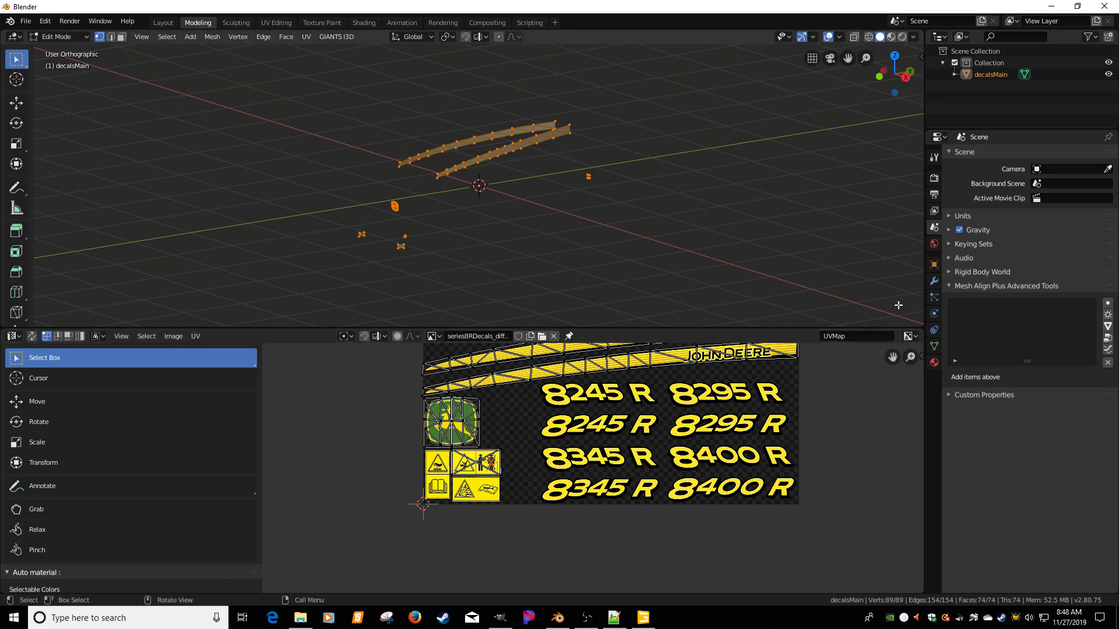
# Add a second UV map to the decalsMain mesh and keep the new map active.
pyautogui.click(933, 345)
pyautogui.click(965, 314)
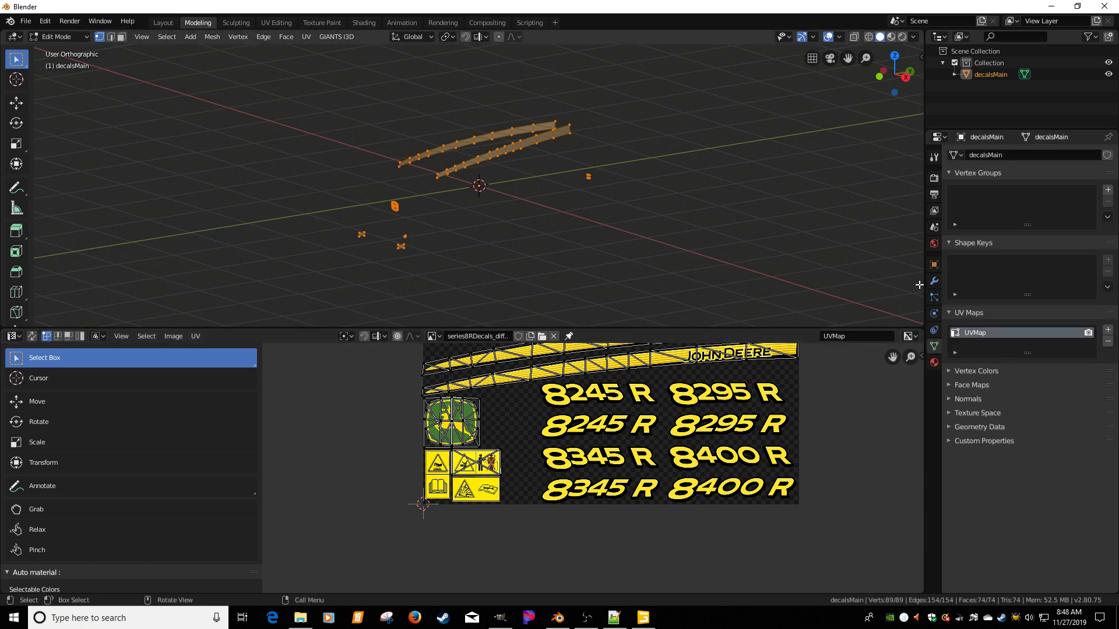
pyautogui.click(1108, 331)
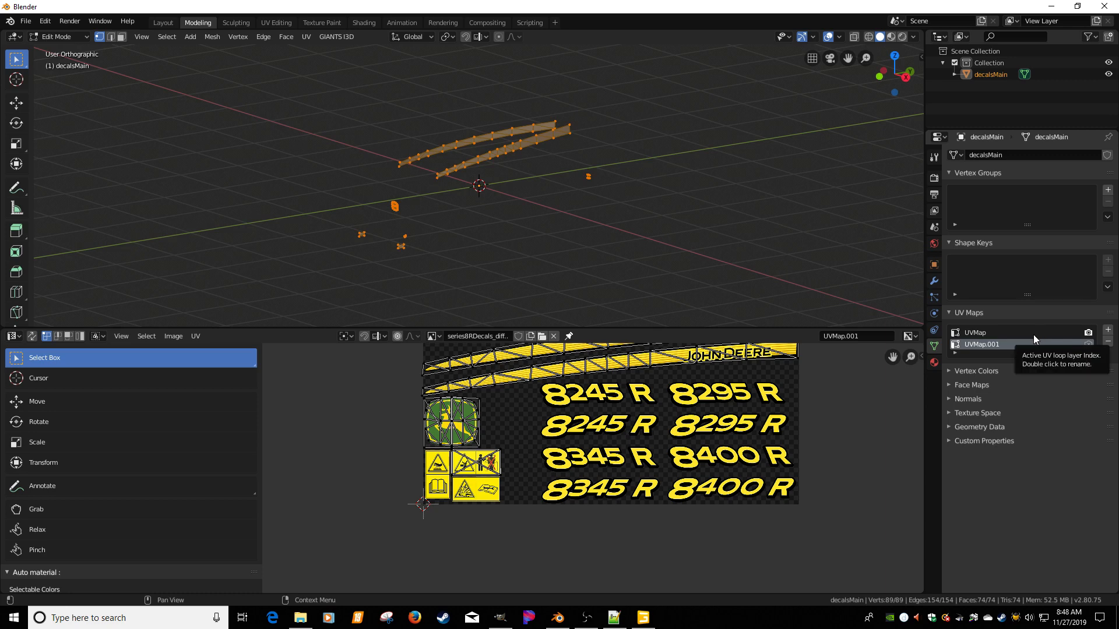
pyautogui.click(982, 334)
pyautogui.click(977, 344)
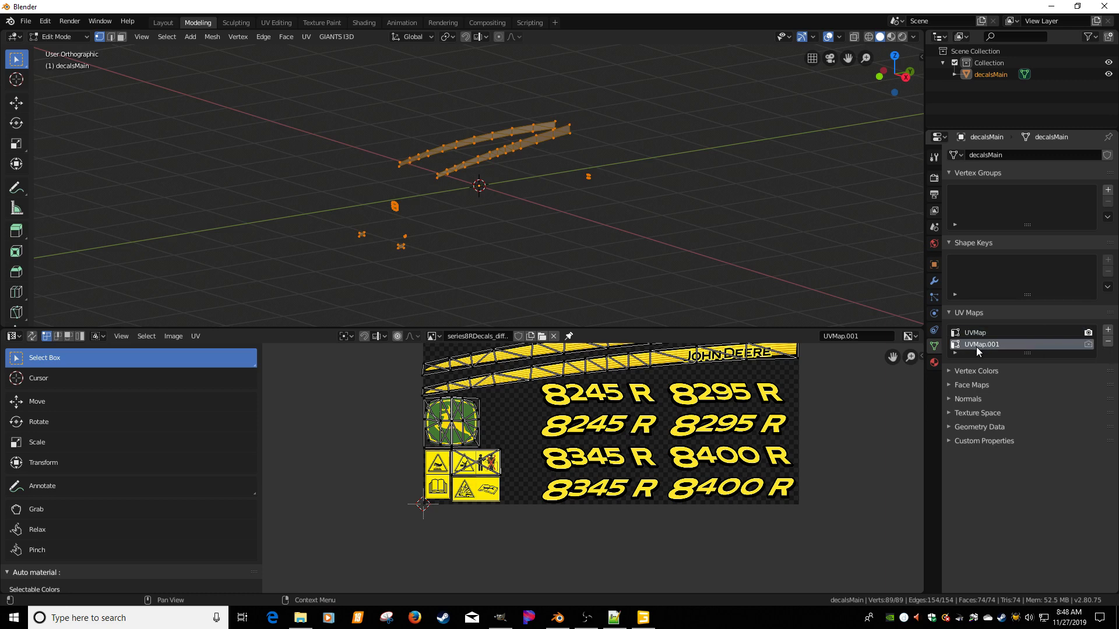
# Load series8RDecals_specular.dds from the series8R folder into the UV editor and maximize that editor.
pyautogui.click(541, 337)
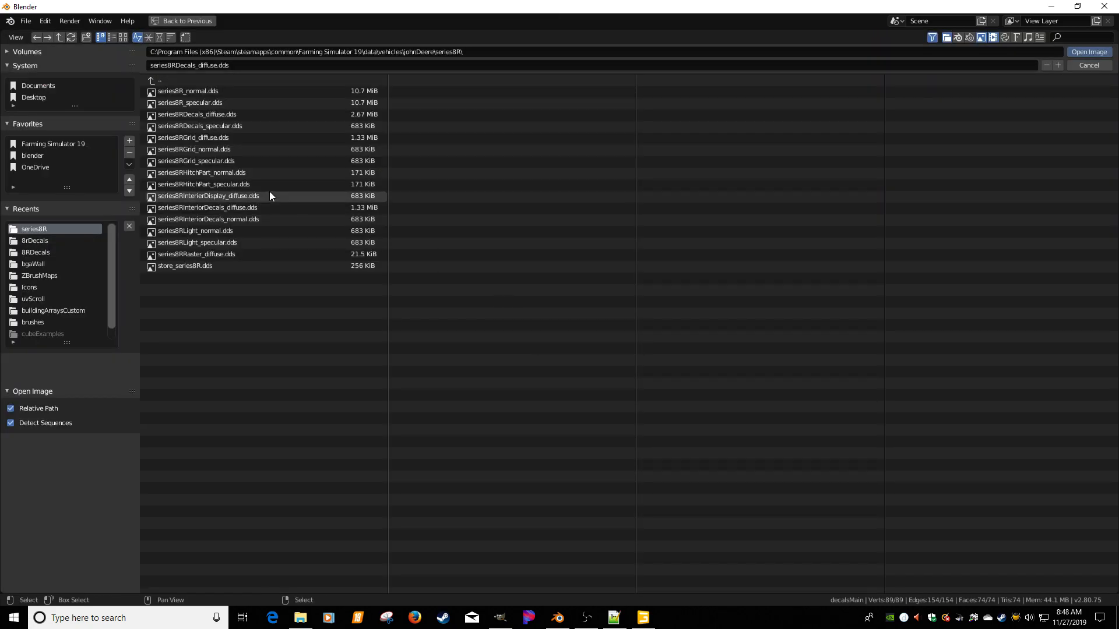
pyautogui.doubleClick(206, 128)
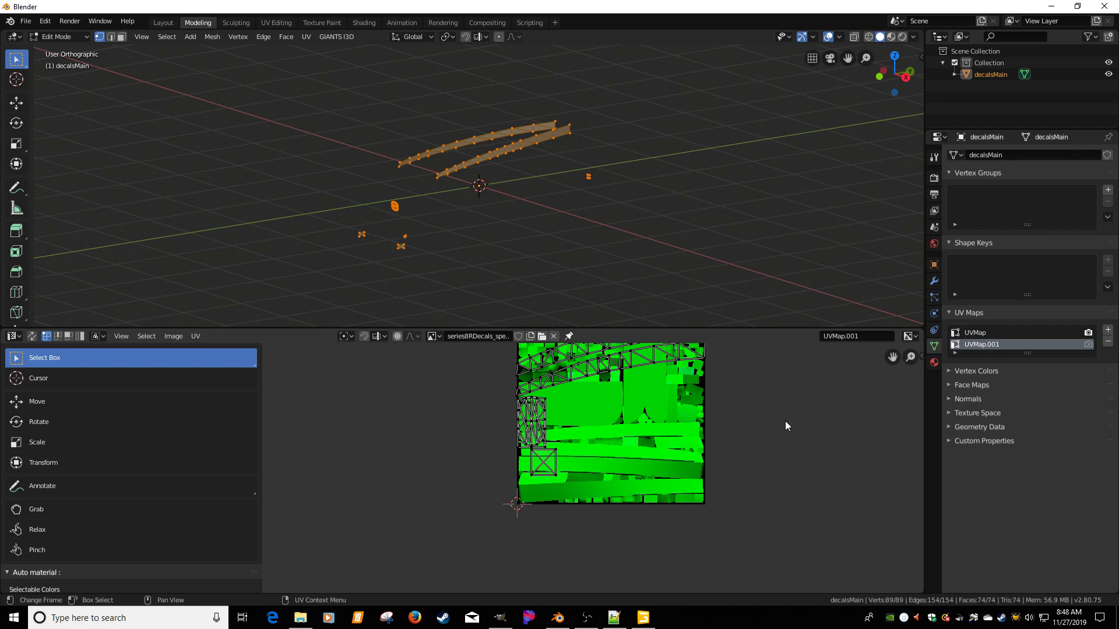
pyautogui.press('ctrl')
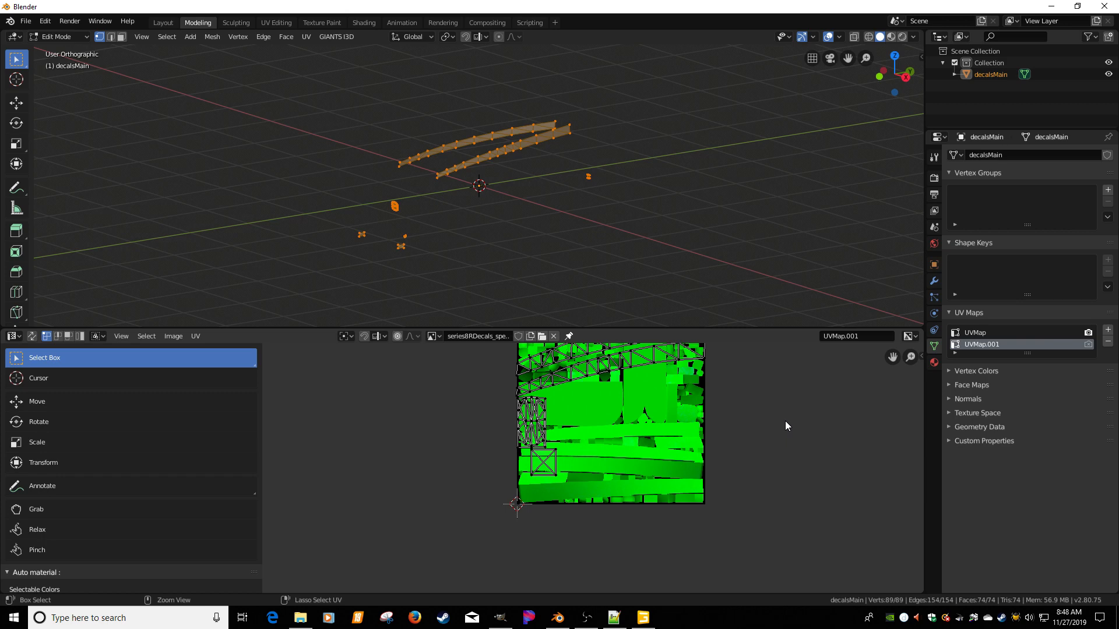
pyautogui.hotkey('ctrl', 'space')
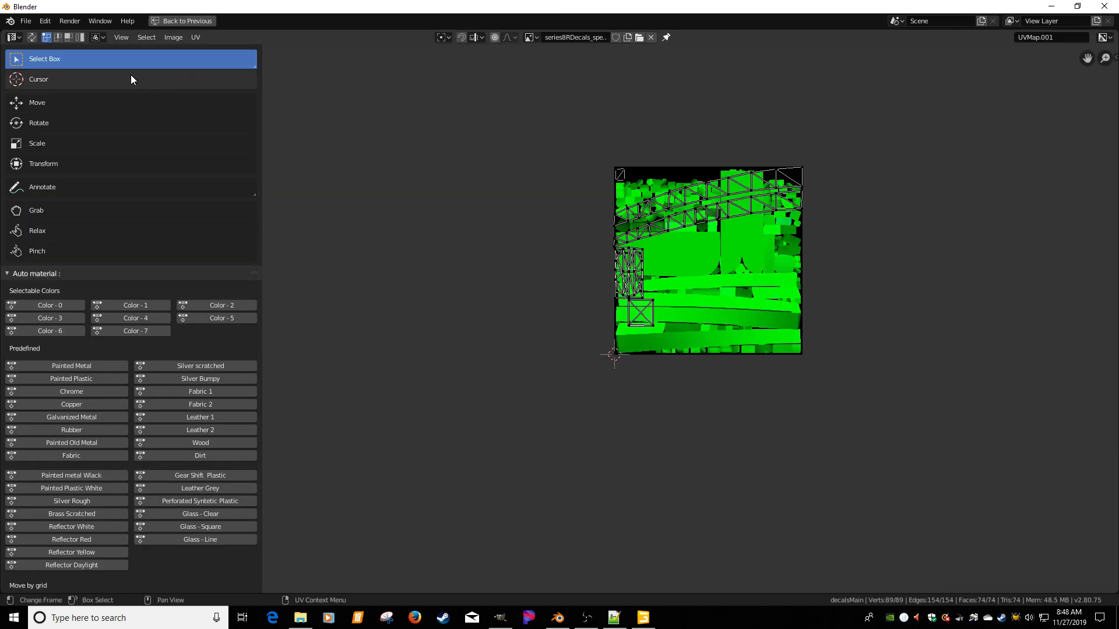
# Turn on UV sync selection and move the square warning-label island off the texture, beyond its lower-left edge.
pyautogui.click(31, 38)
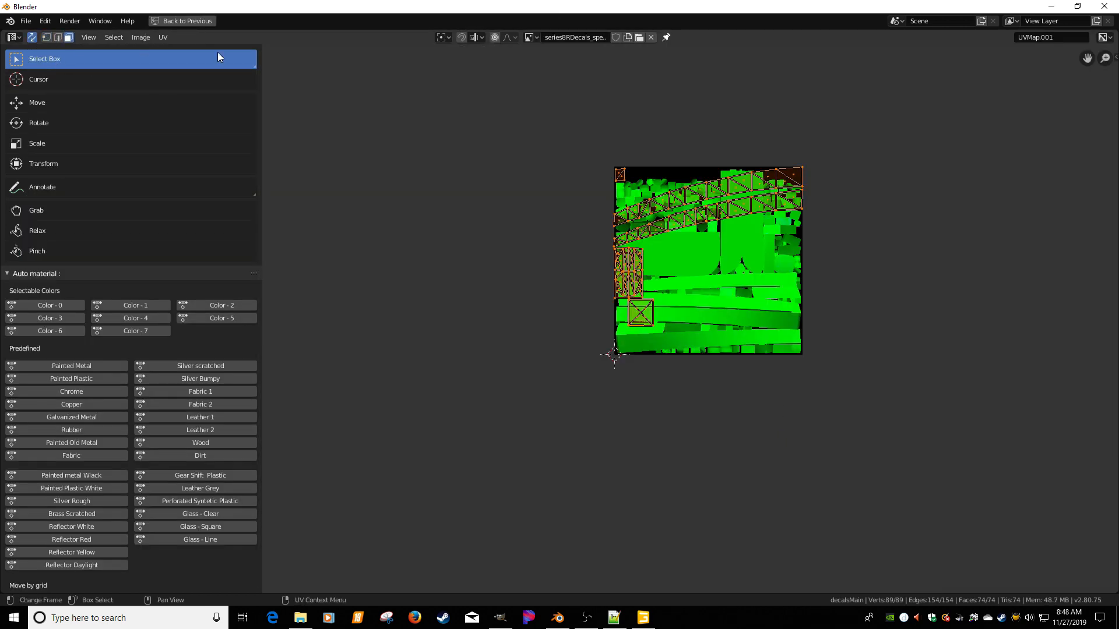
pyautogui.scroll(3, 680, 195)
pyautogui.scroll(-2, 679, 194)
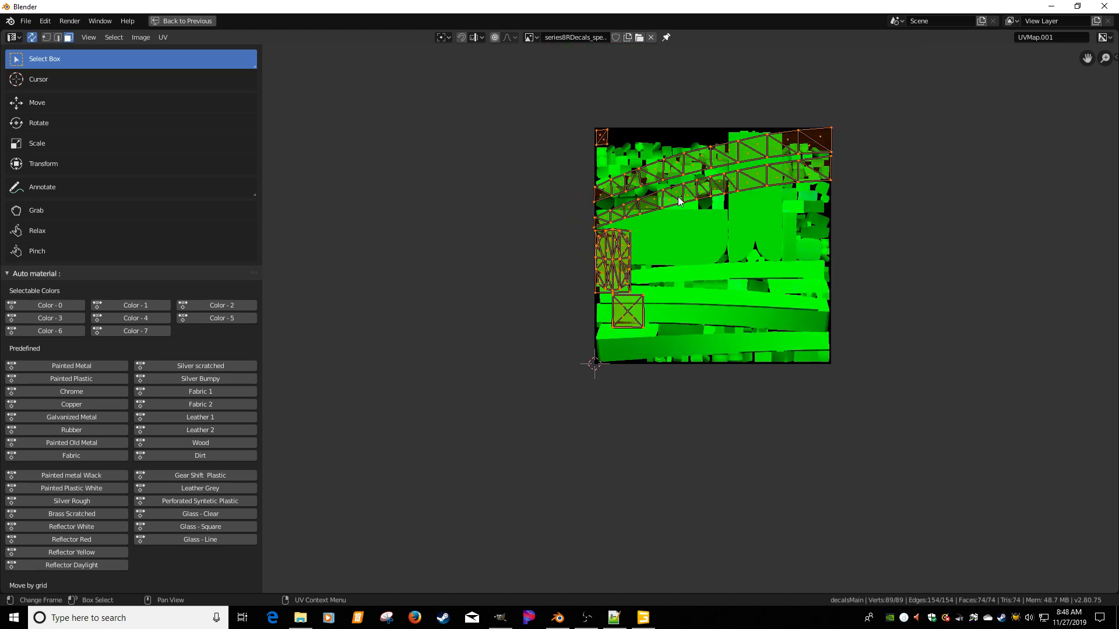
pyautogui.scroll(2, 679, 196)
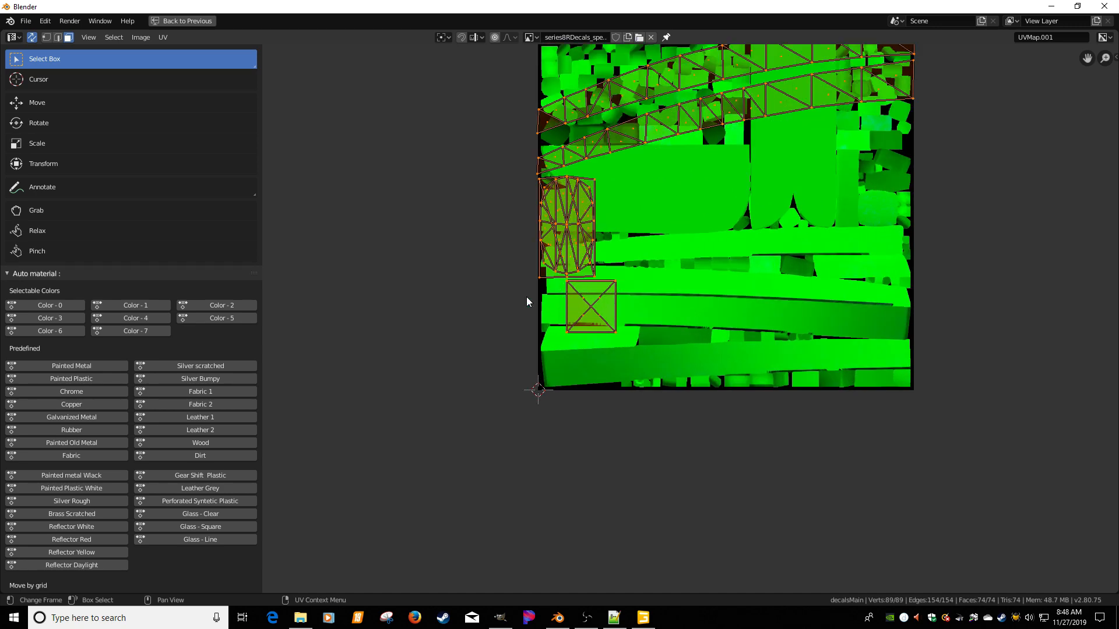
pyautogui.click(487, 283)
pyautogui.moveTo(561, 277); pyautogui.dragTo(621, 336)
pyautogui.press('g')
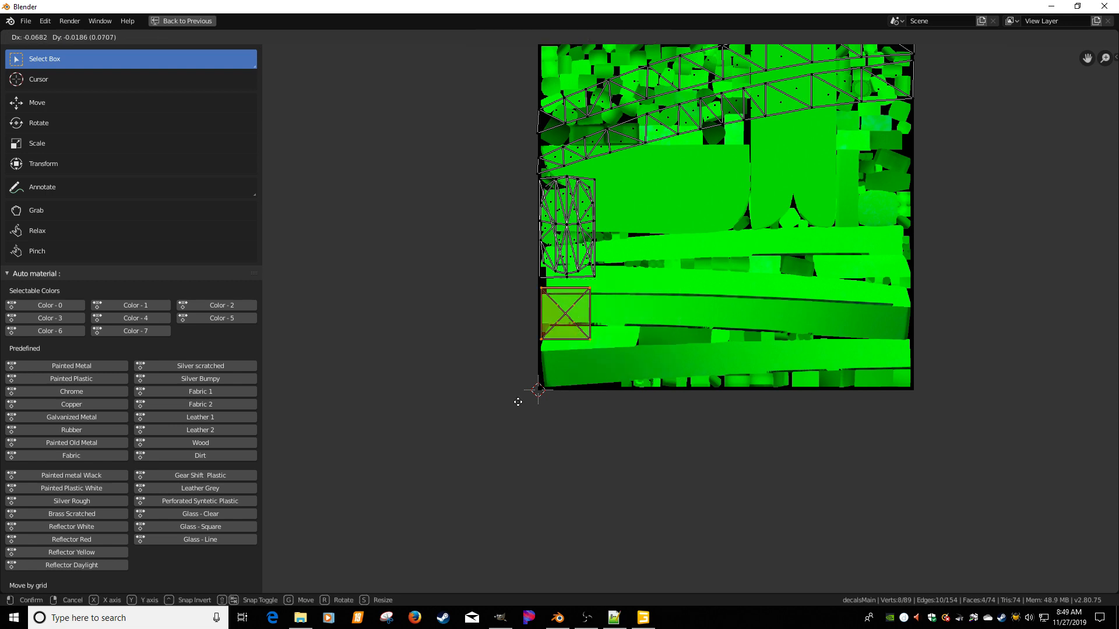
pyautogui.click(323, 448)
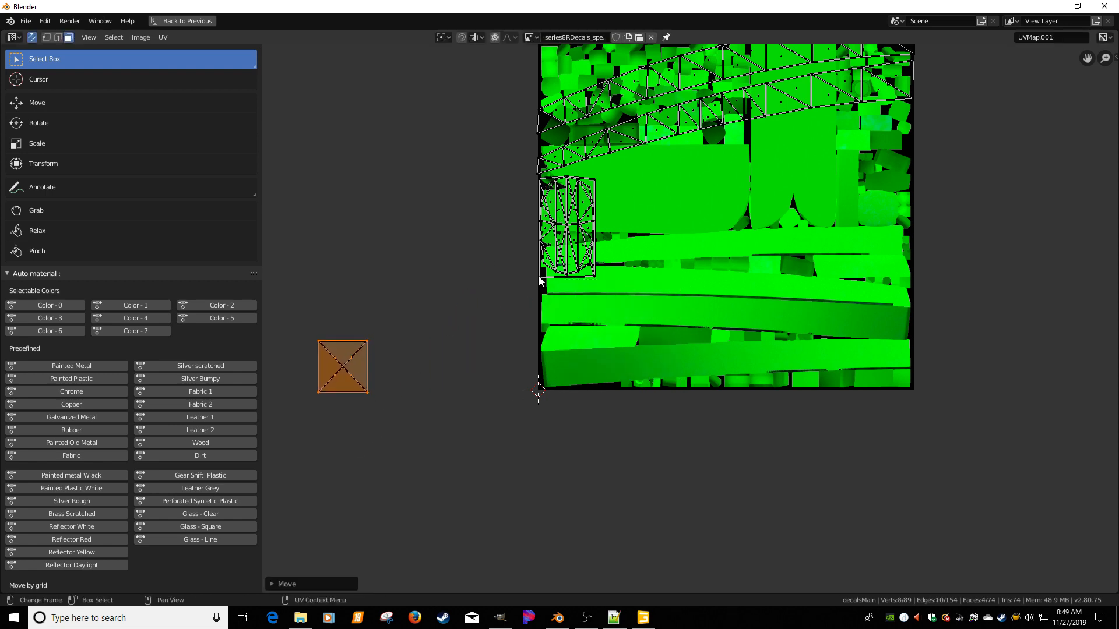
# Circle-select the deer logo's UV island and move it off the texture, above the warning-label island.
pyautogui.click(492, 303)
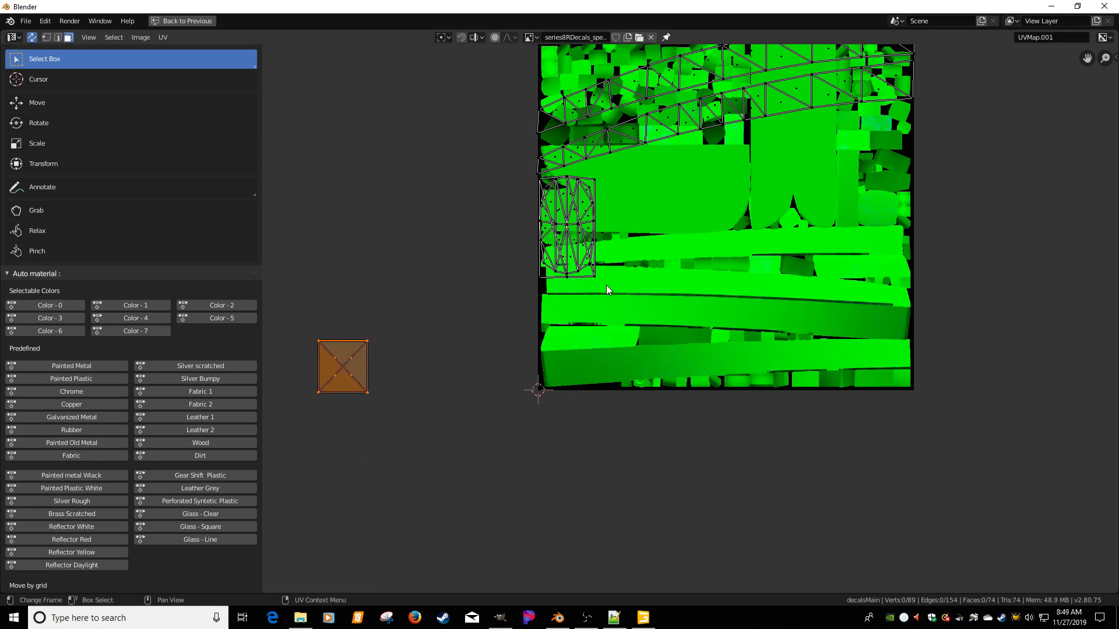
pyautogui.click(456, 258)
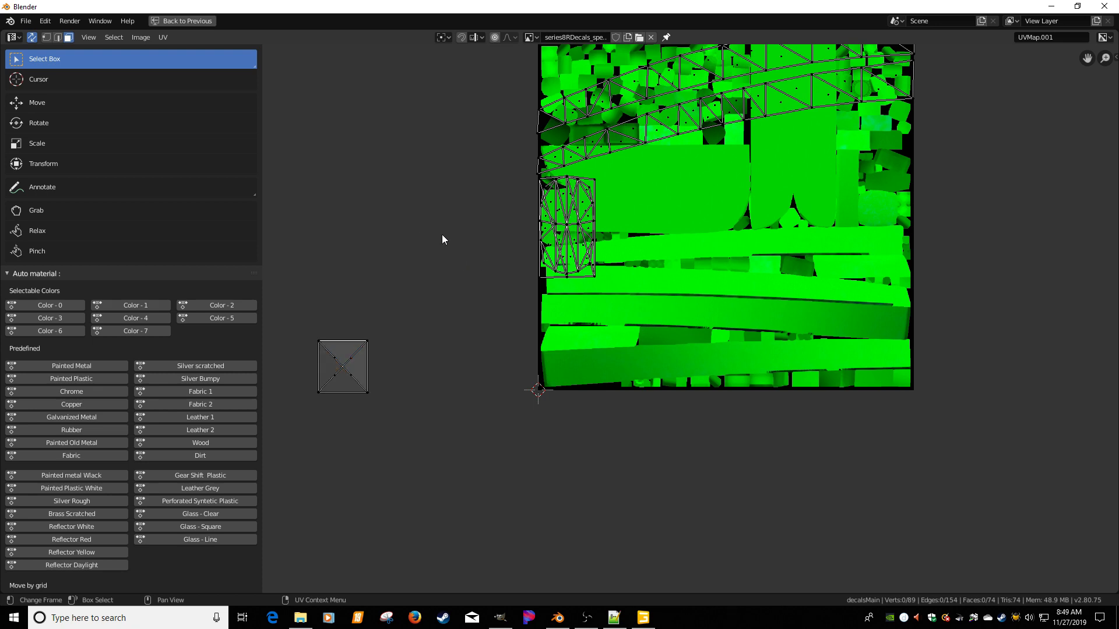
pyautogui.press('c')
pyautogui.moveTo(583, 265)
pyautogui.mouseDown()
pyautogui.moveTo(580, 193)
pyautogui.moveTo(543, 190)
pyautogui.moveTo(569, 281)
pyautogui.moveTo(590, 279)
pyautogui.mouseUp()
pyautogui.rightClick(592, 278)
pyautogui.press('g')
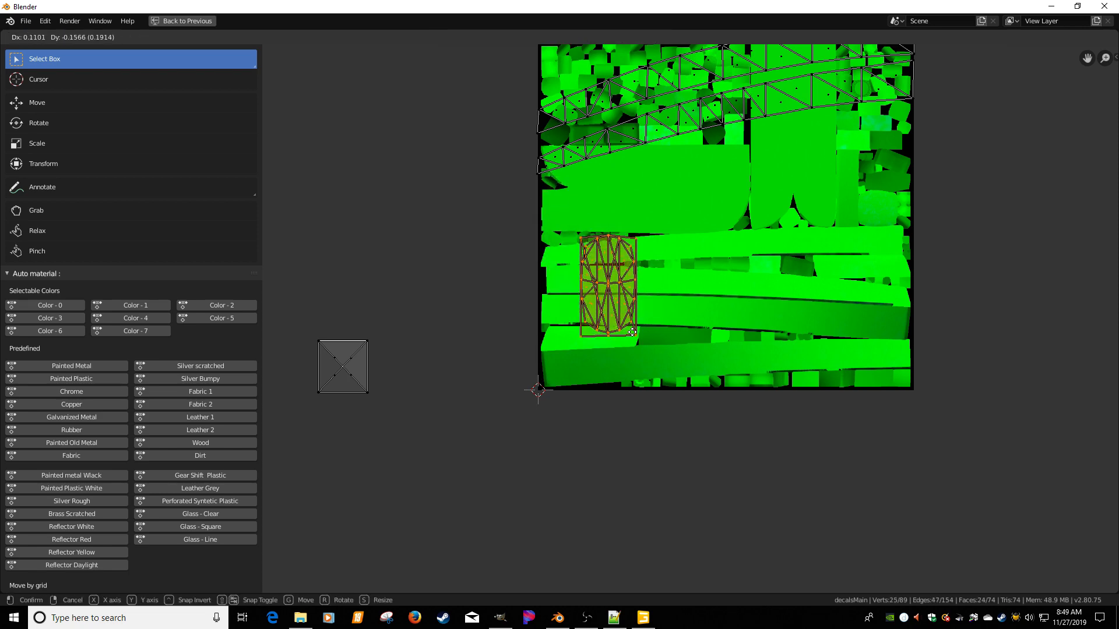
pyautogui.click(557, 236)
# Box-select the small UV island in the texture's upper-left corner and move it outside, above the logo island.
pyautogui.scroll(-2, 558, 236)
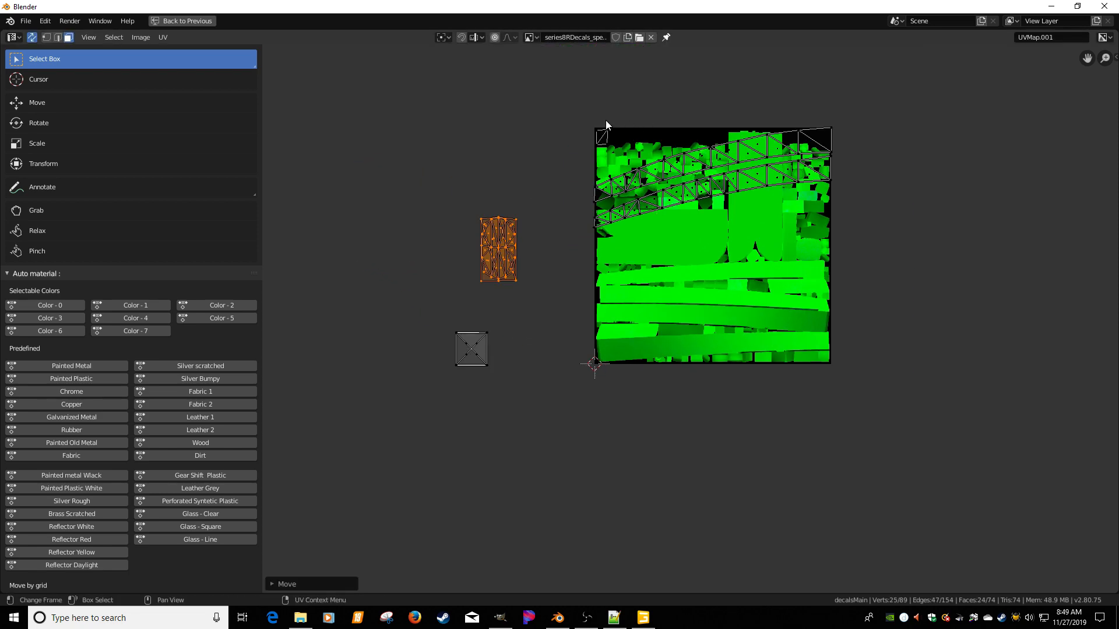
pyautogui.moveTo(605, 122); pyautogui.dragTo(633, 156)
pyautogui.press('g')
pyautogui.click(437, 106)
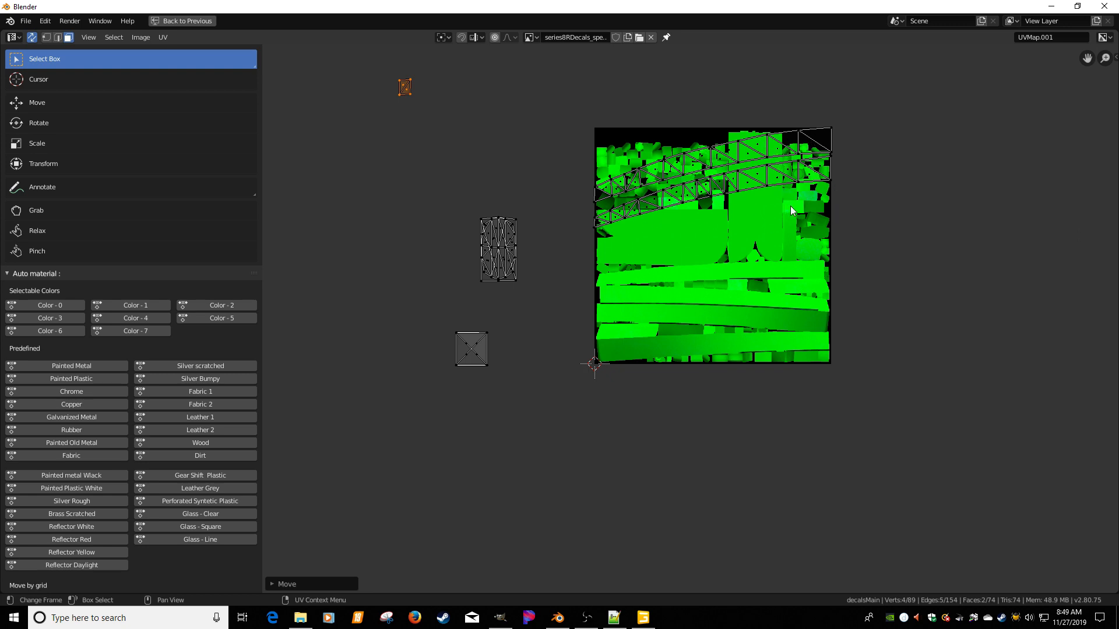
# Circle-select part of the lower curved stripe, extend the selection to its linked UV island and move it below the texture.
pyautogui.scroll(1, 791, 210)
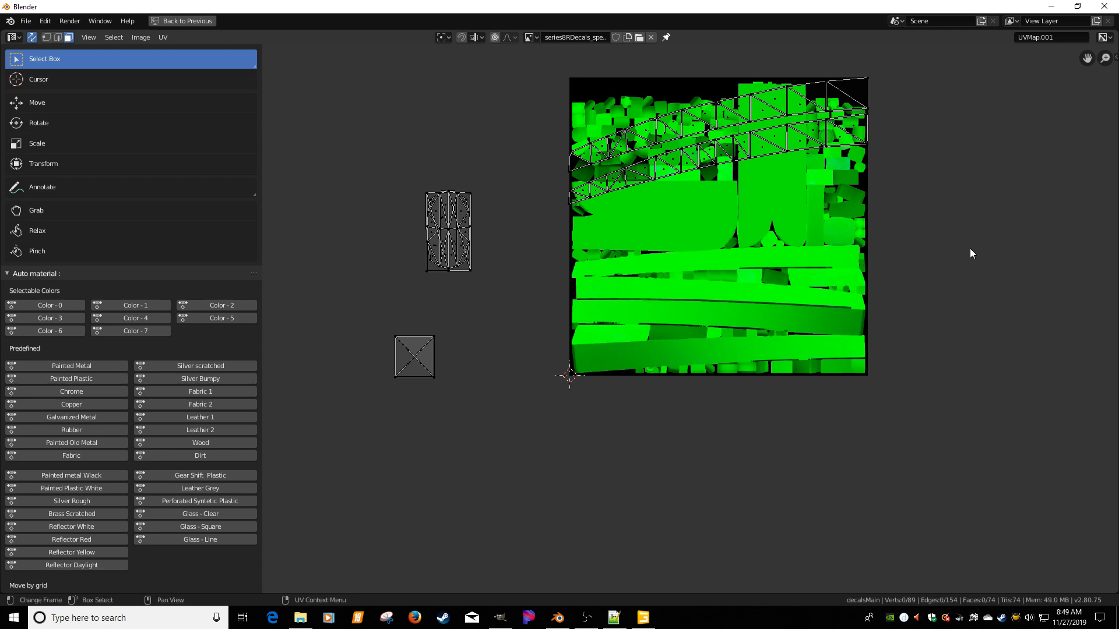
pyautogui.scroll(-2, 945, 230)
pyautogui.click(520, 134)
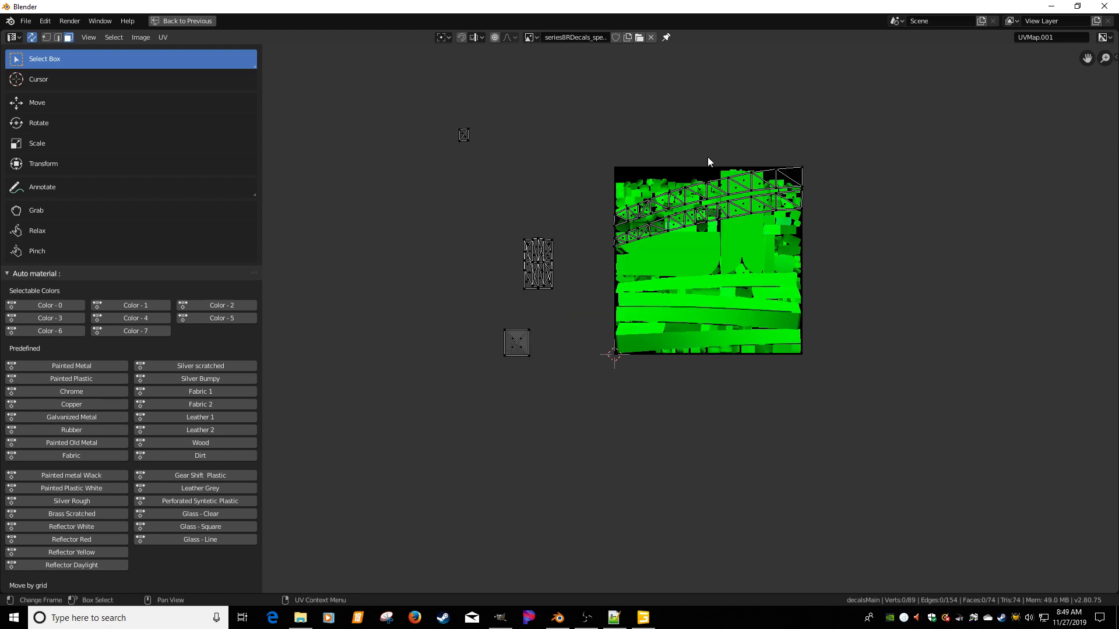
pyautogui.scroll(2, 709, 161)
pyautogui.press('c')
pyautogui.moveTo(868, 133); pyautogui.dragTo(809, 146)
pyautogui.rightClick(807, 144)
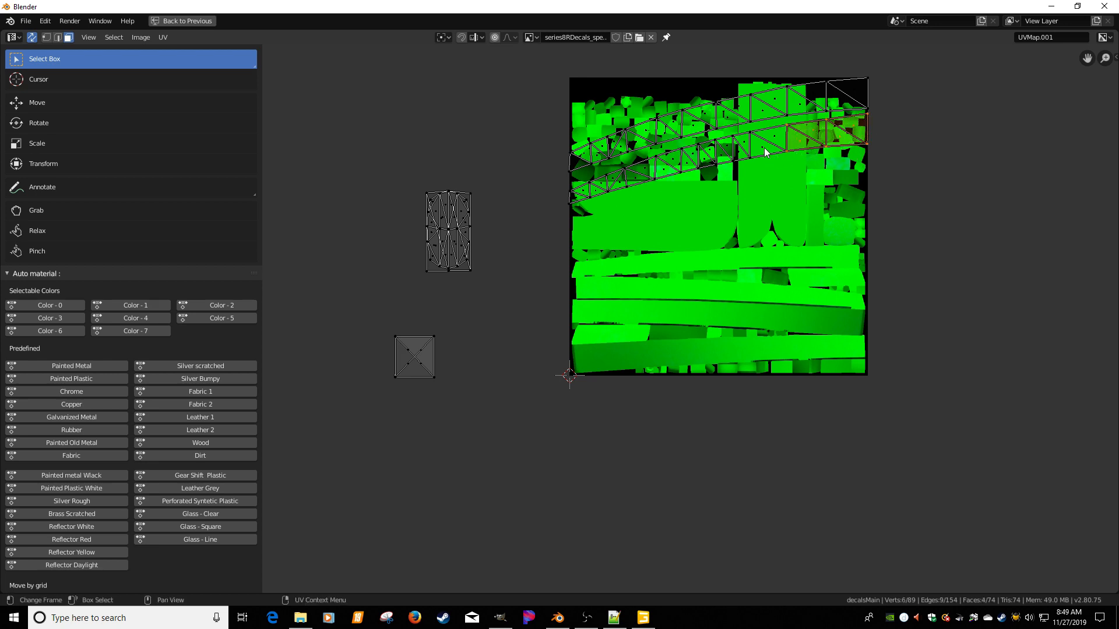
pyautogui.press('l')
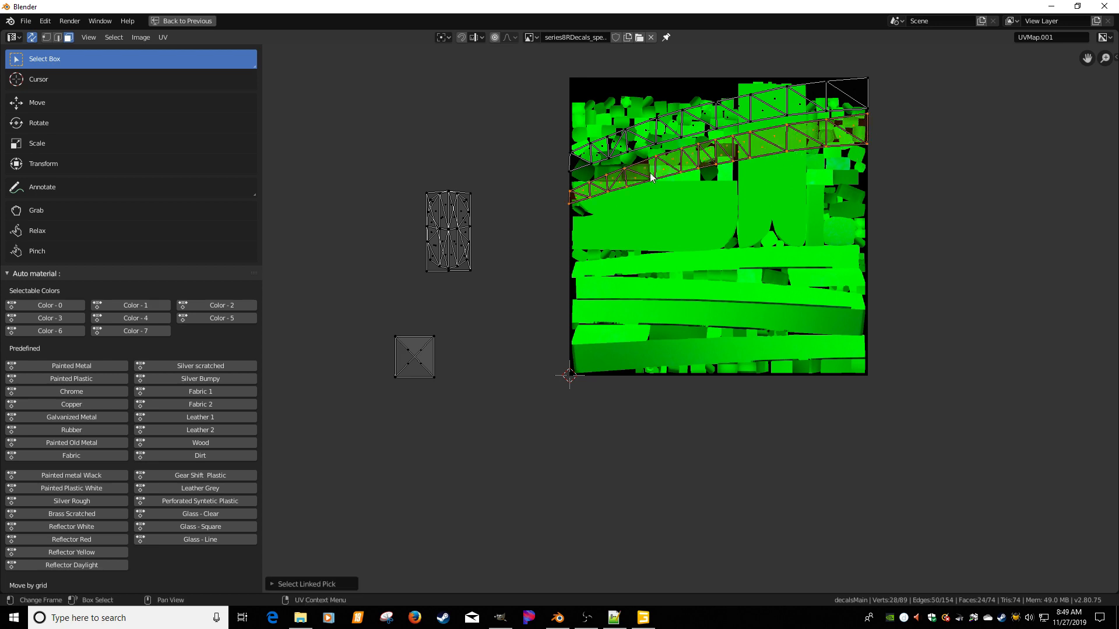
pyautogui.press('g')
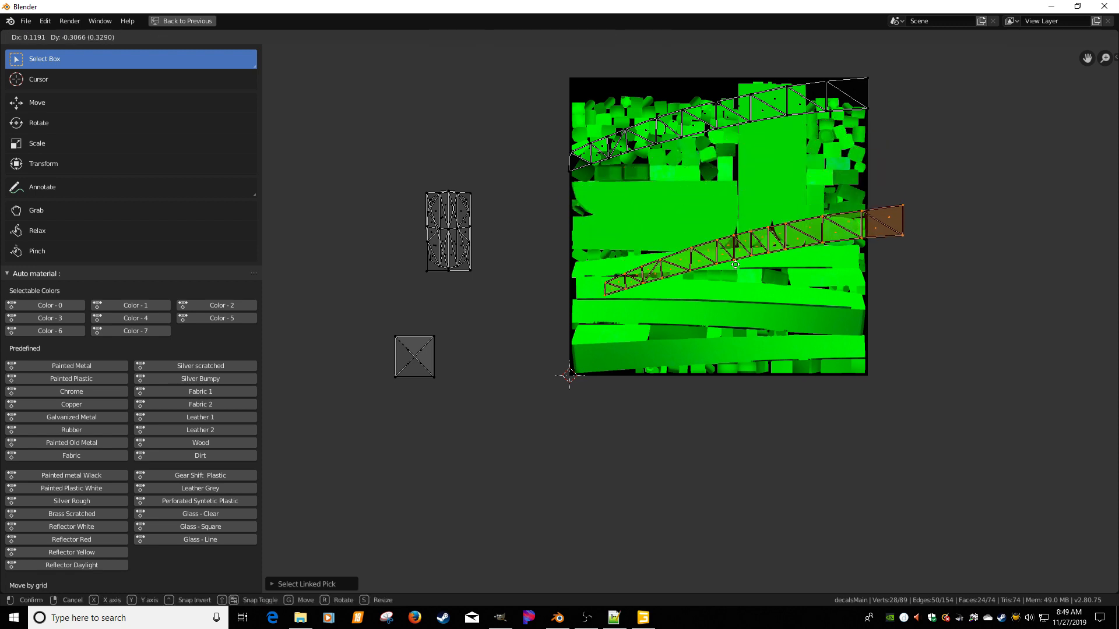
pyautogui.click(796, 455)
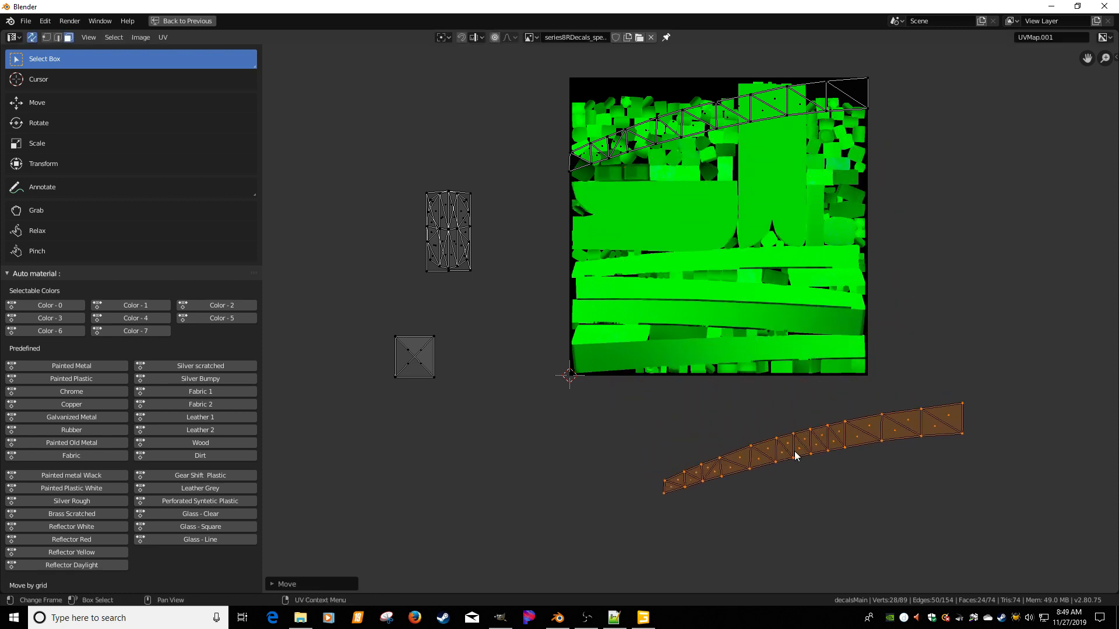
# Box-select the remaining curved stripe island and move it down onto the long green bands of the texture.
pyautogui.moveTo(538, 59); pyautogui.dragTo(942, 187)
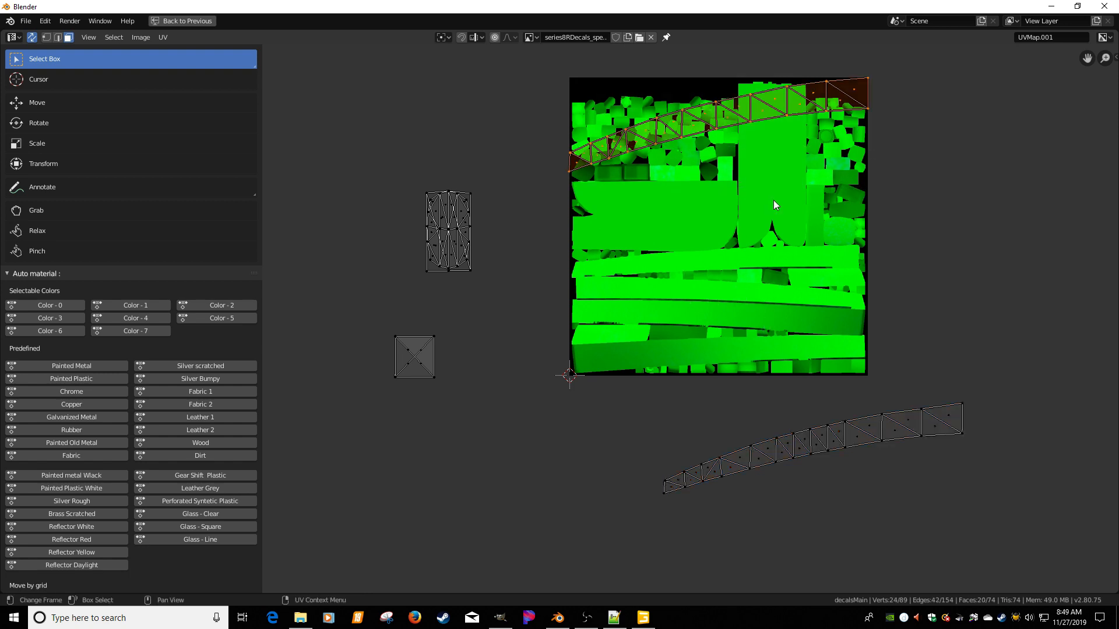
pyautogui.press('g')
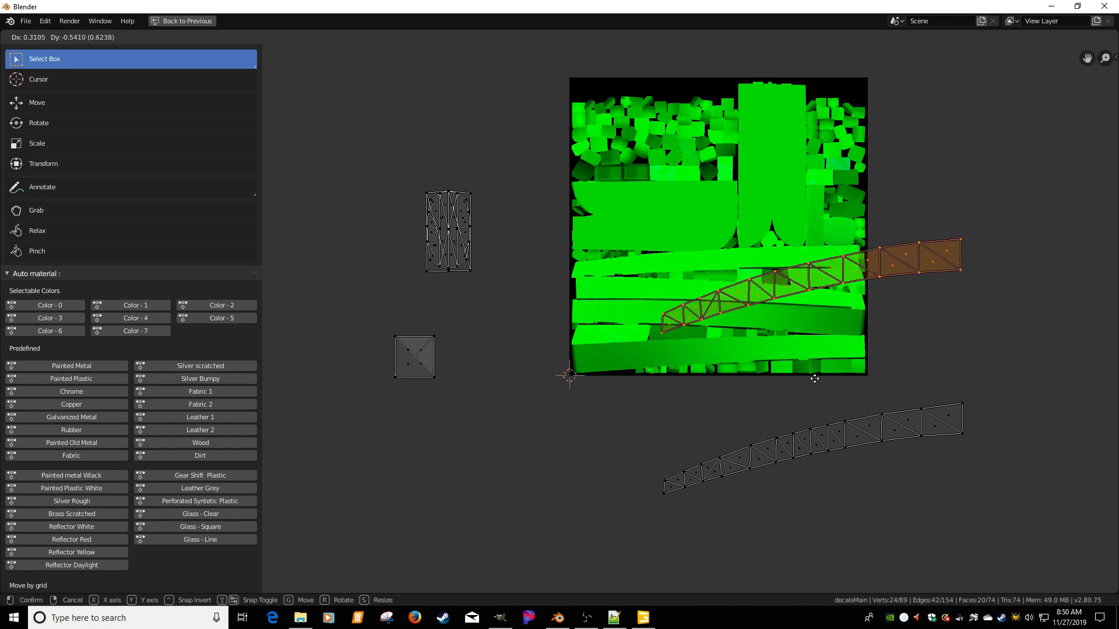
pyautogui.click(747, 382)
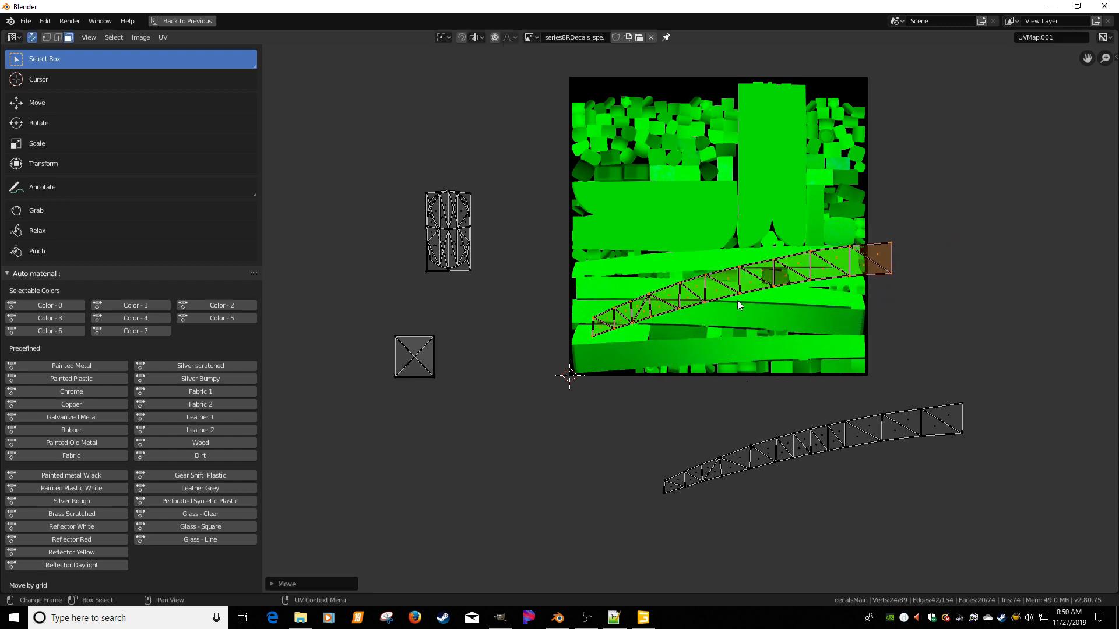
# Mirror the selected stripe island left to right, rotate it by about -8° and move it over the curved green band.
pyautogui.rightClick(724, 290)
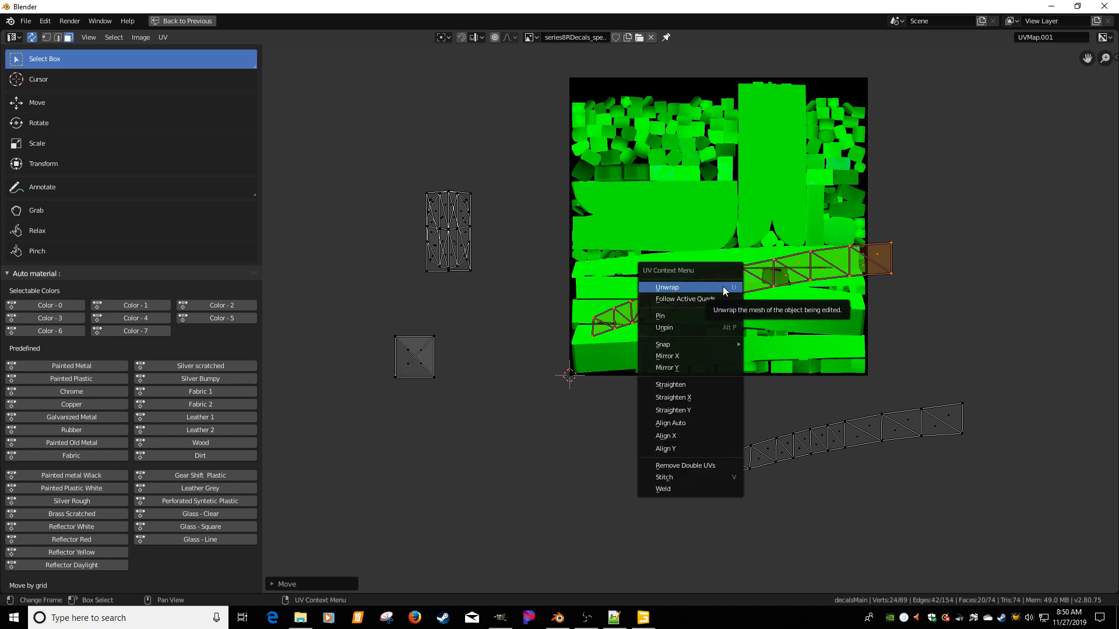
pyautogui.click(693, 365)
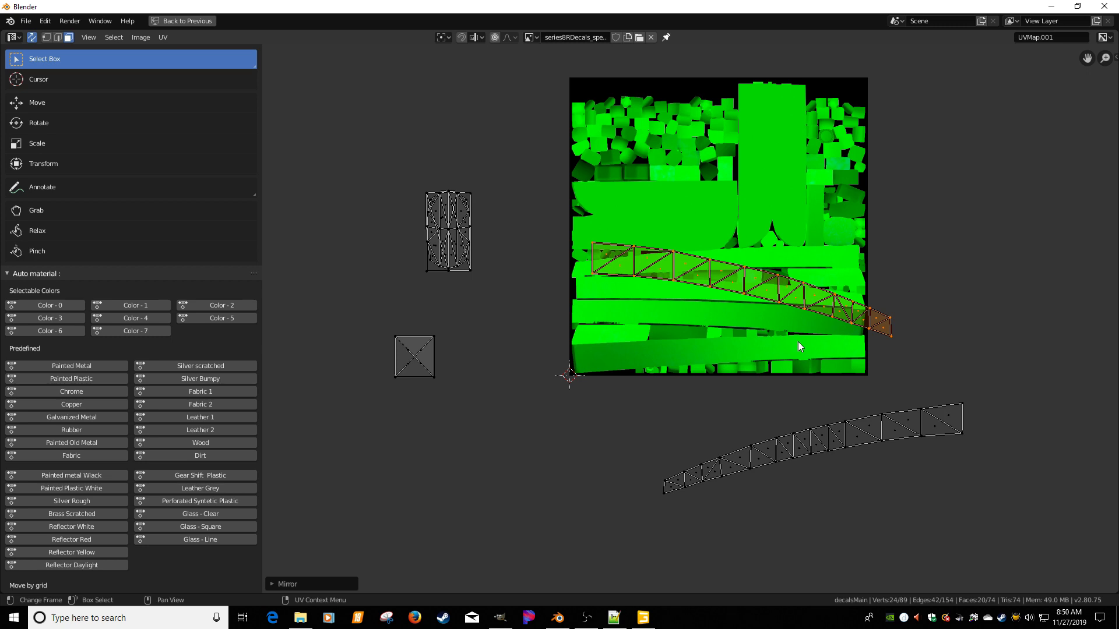
pyautogui.press('r')
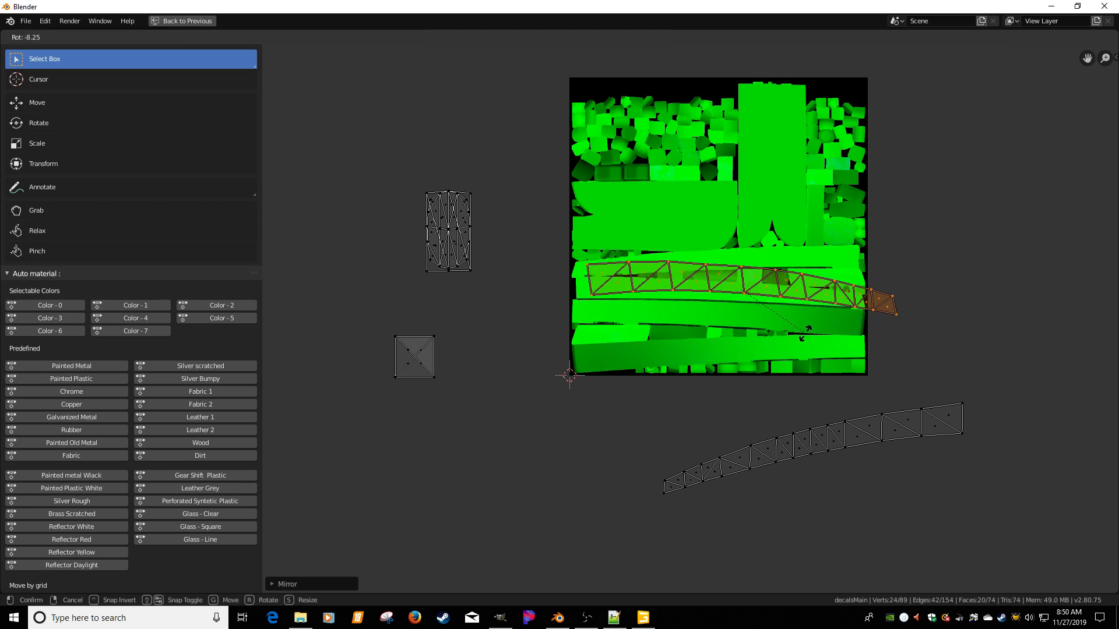
pyautogui.click(804, 333)
pyautogui.press('g')
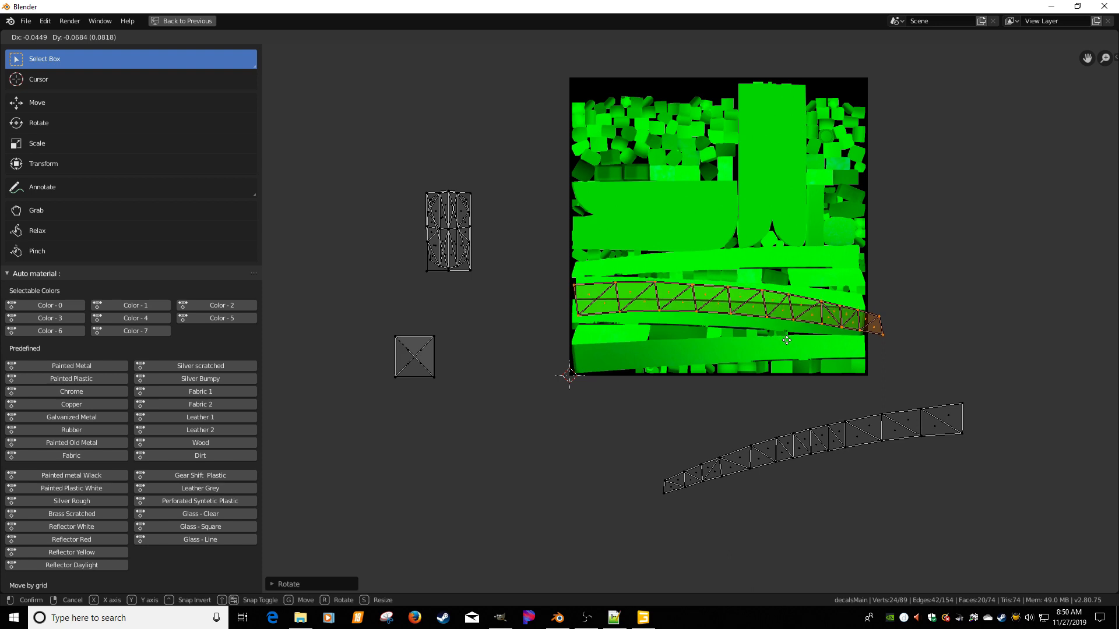
pyautogui.click(786, 337)
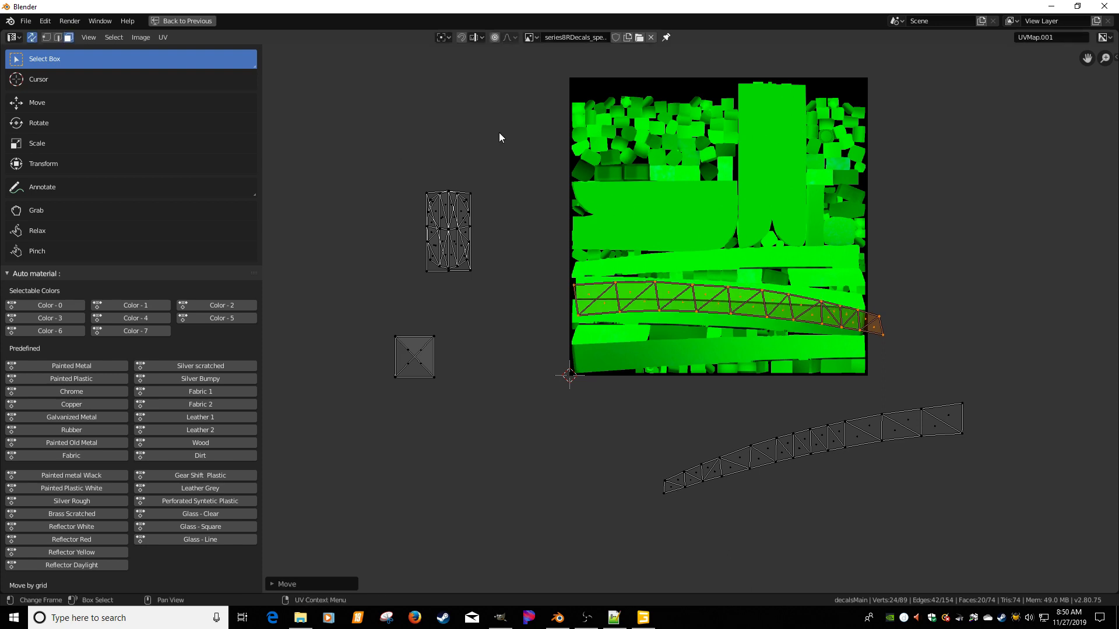
# Restore the full layout, start Shortcut VUr for the 3D viewport and maximize the UV editor again with nothing selected.
pyautogui.hotkey('ctrl', 'space')
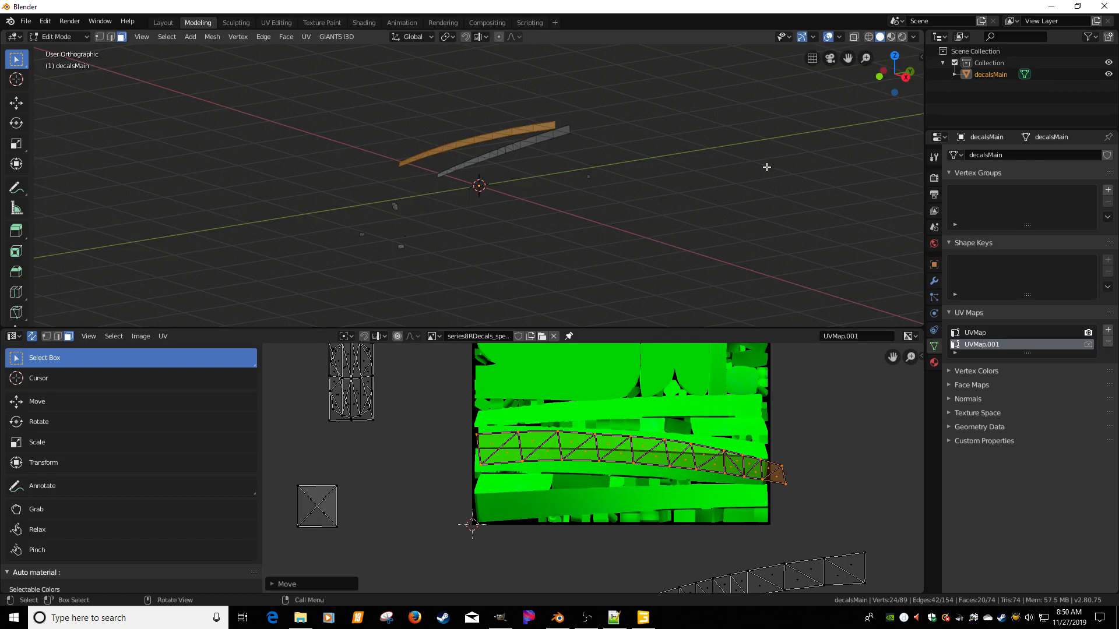
pyautogui.press('n')
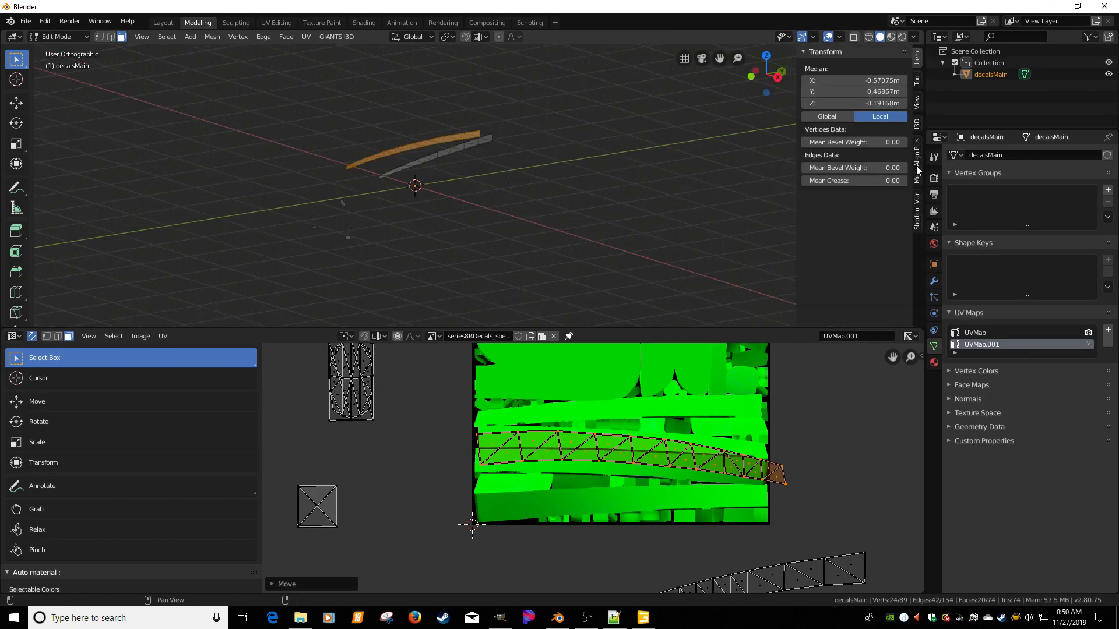
pyautogui.click(917, 204)
pyautogui.click(847, 68)
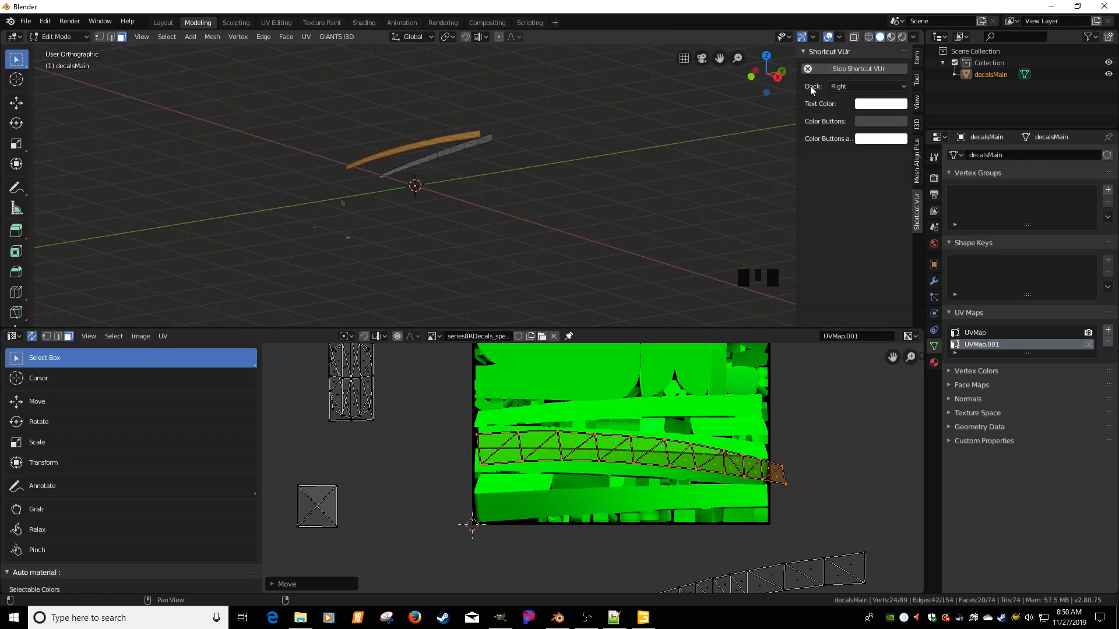
pyautogui.click(828, 393)
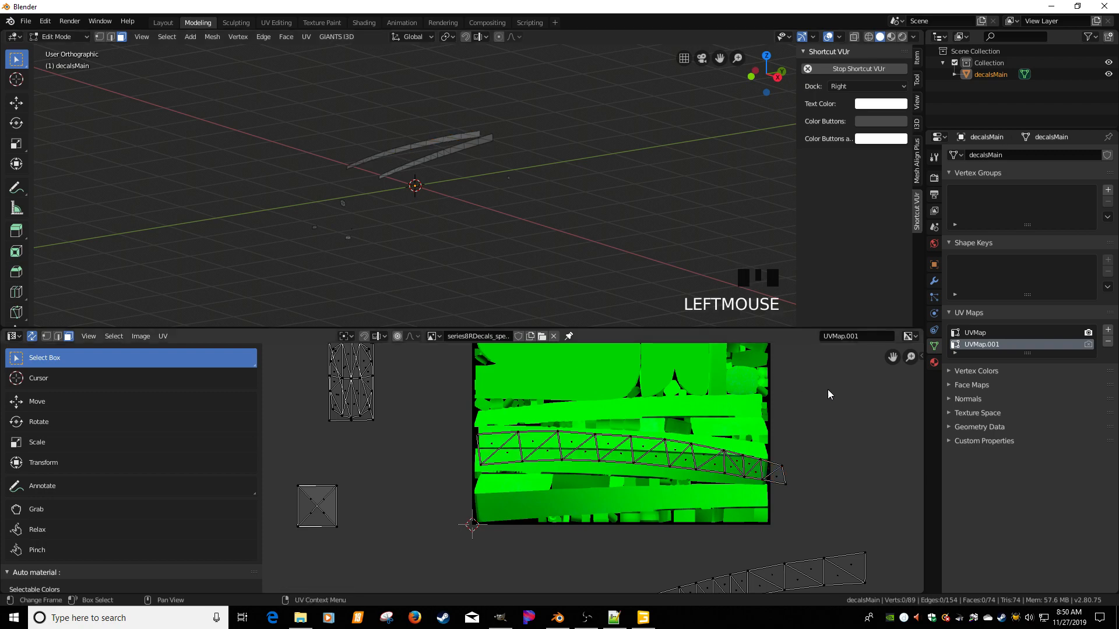
pyautogui.hotkey('ctrl', 'space')
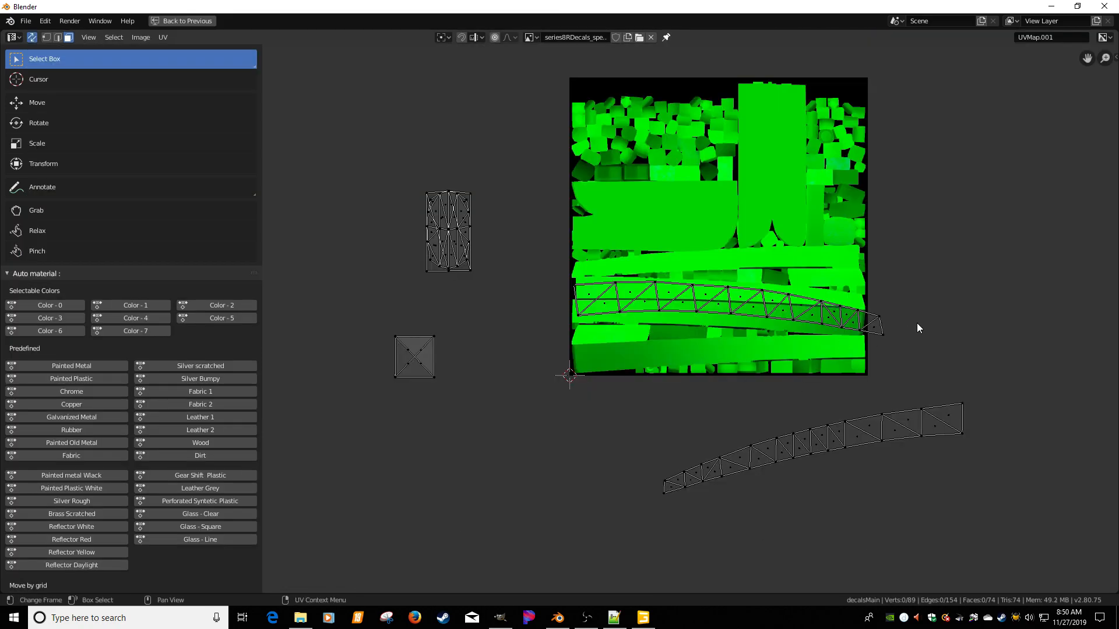
pyautogui.moveTo(955, 251)
pyautogui.mouseDown(button='middle')
pyautogui.moveTo(927, 280)
pyautogui.moveTo(961, 275)
pyautogui.moveTo(950, 272)
pyautogui.mouseUp(button='middle')
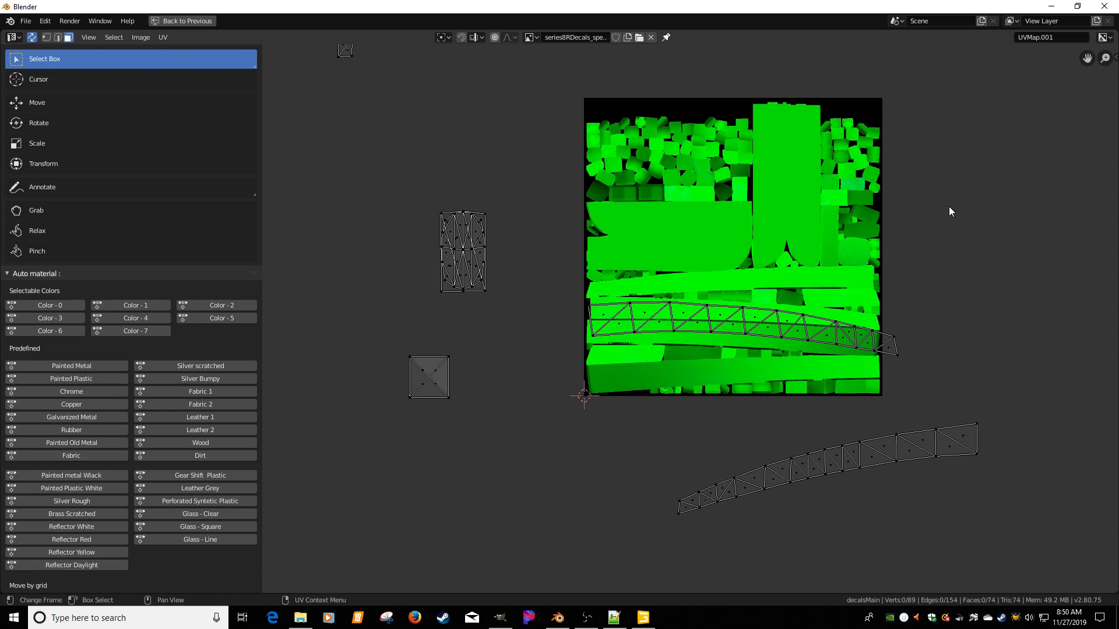
pyautogui.press('n')
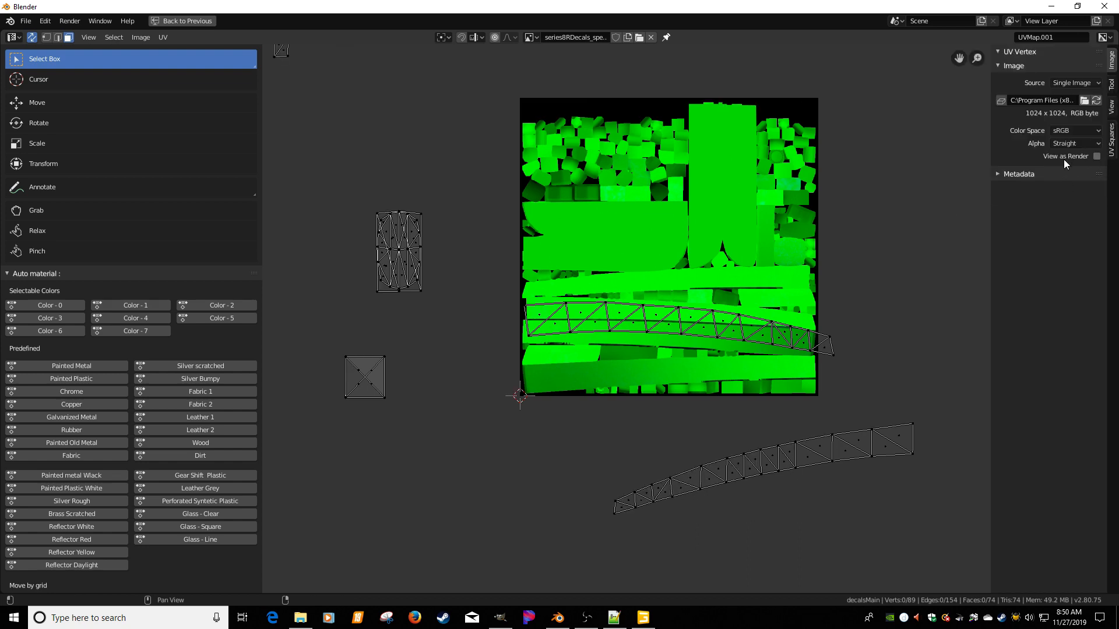
pyautogui.press('n')
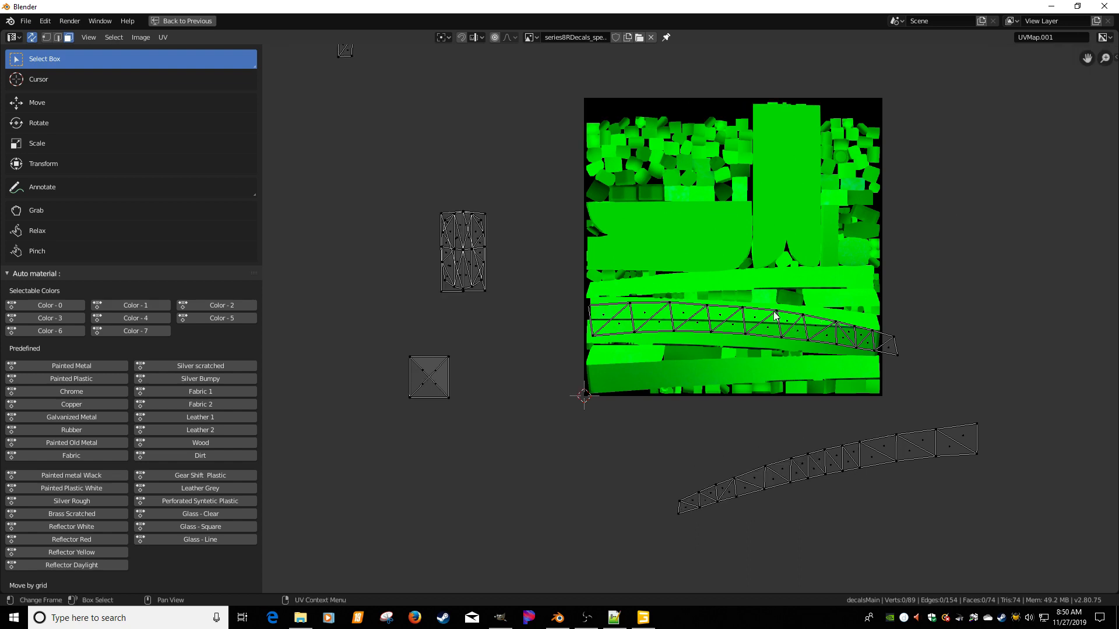
# Box-select the mirrored stripe island, scale it along Y to about 0.64 and move it slightly up within the green band.
pyautogui.moveTo(568, 291); pyautogui.dragTo(944, 358)
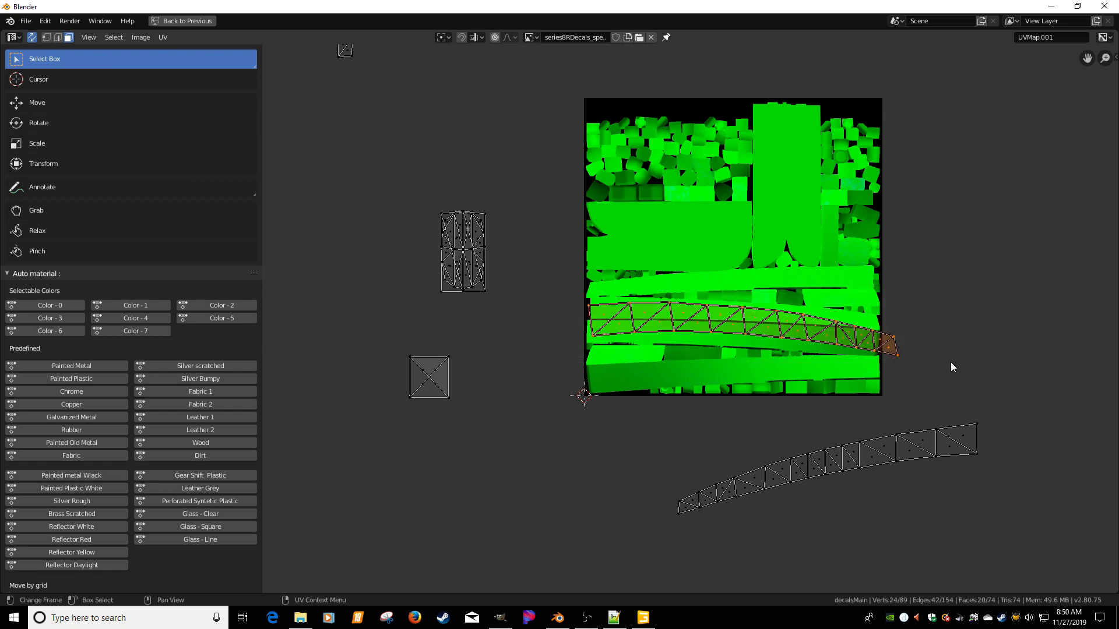
pyautogui.press('s')
pyautogui.press('y')
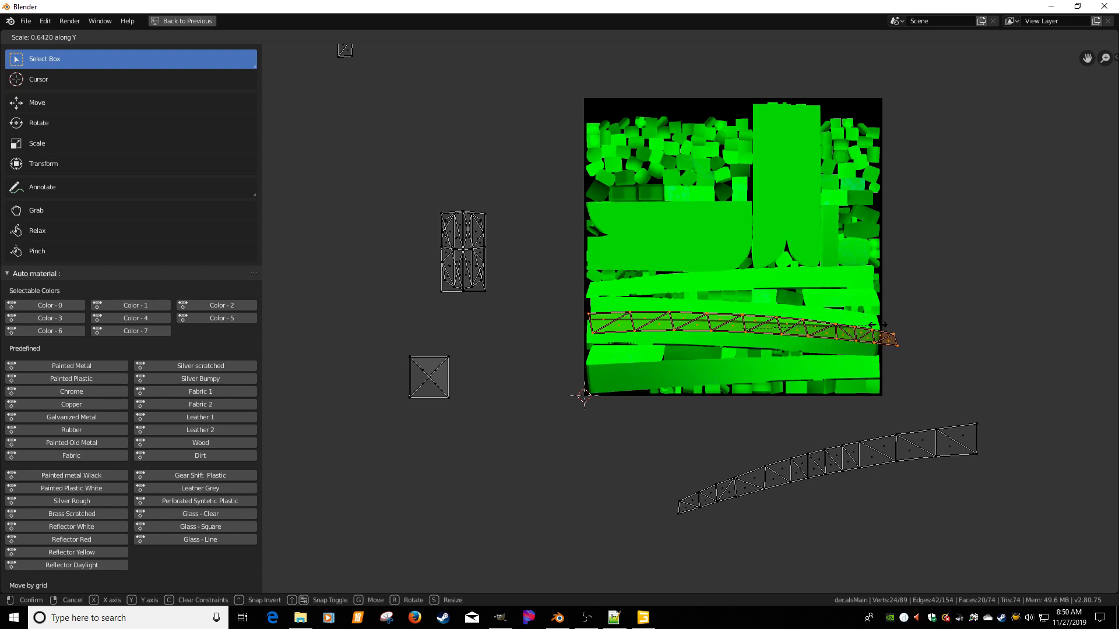
pyautogui.click(859, 329)
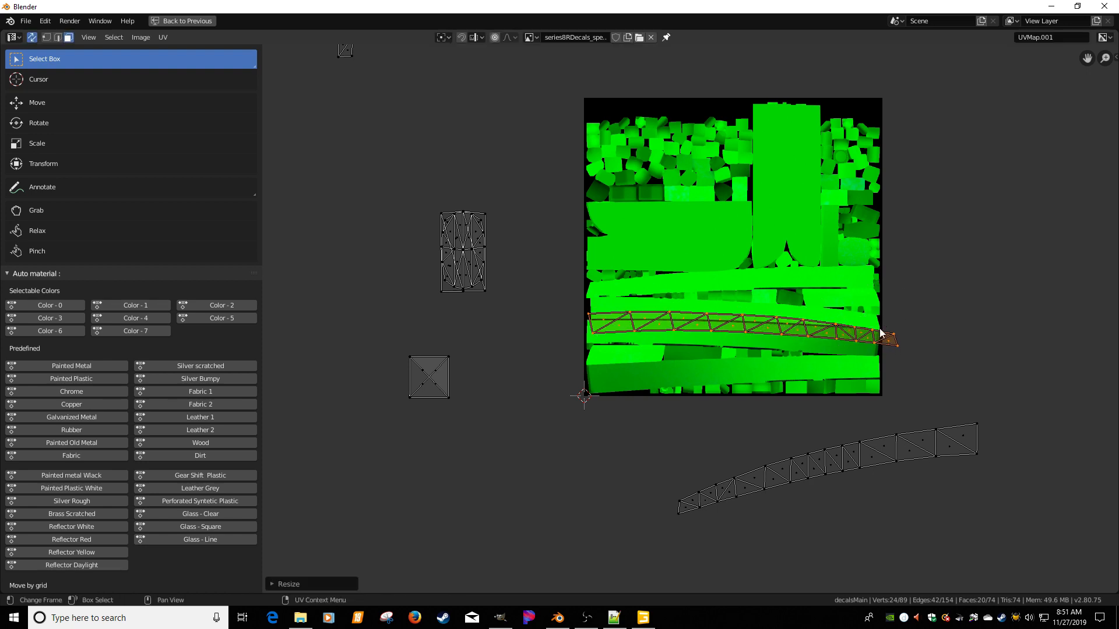
pyautogui.press('g')
pyautogui.click(875, 319)
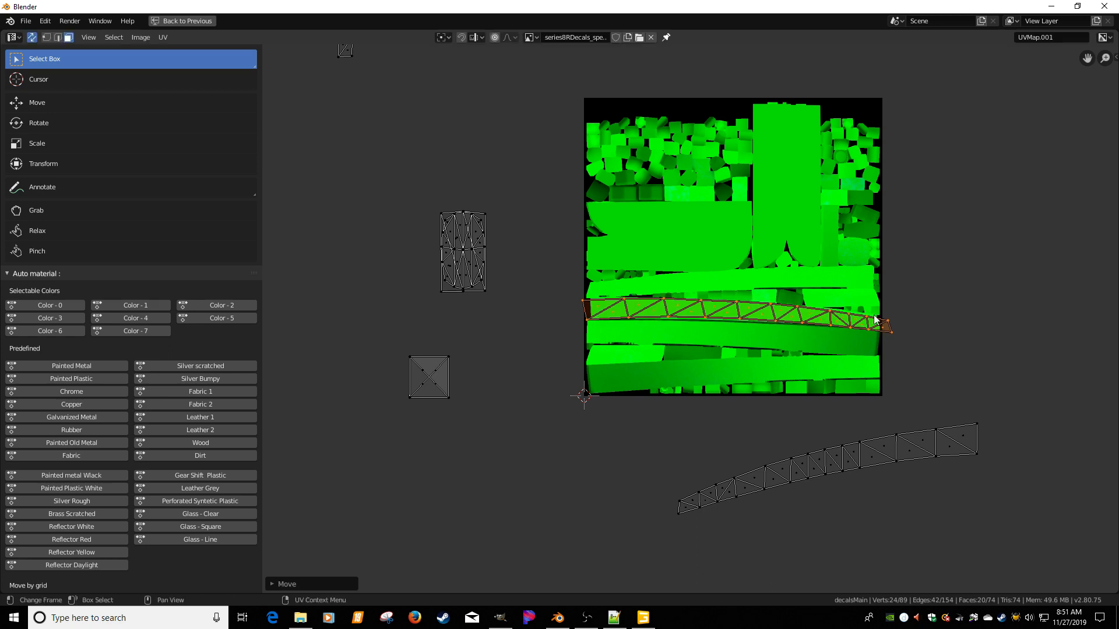
# Scale the stripe island down along X to fit within the texture's width, and flatten it along Y to fit the green band.
pyautogui.press('s')
pyautogui.press('x')
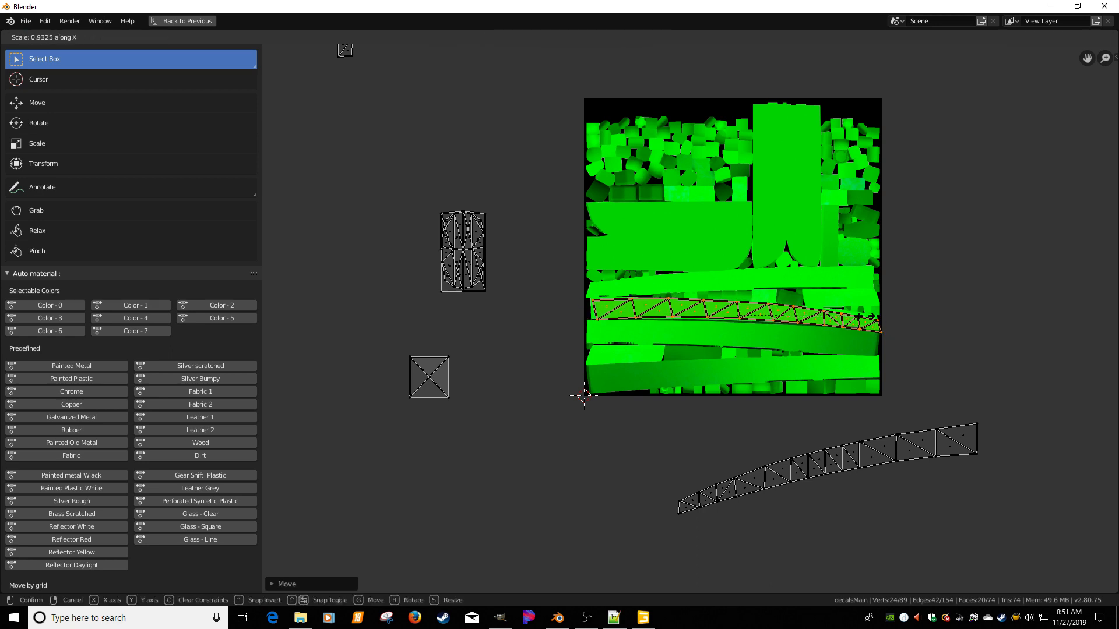
pyautogui.click(860, 327)
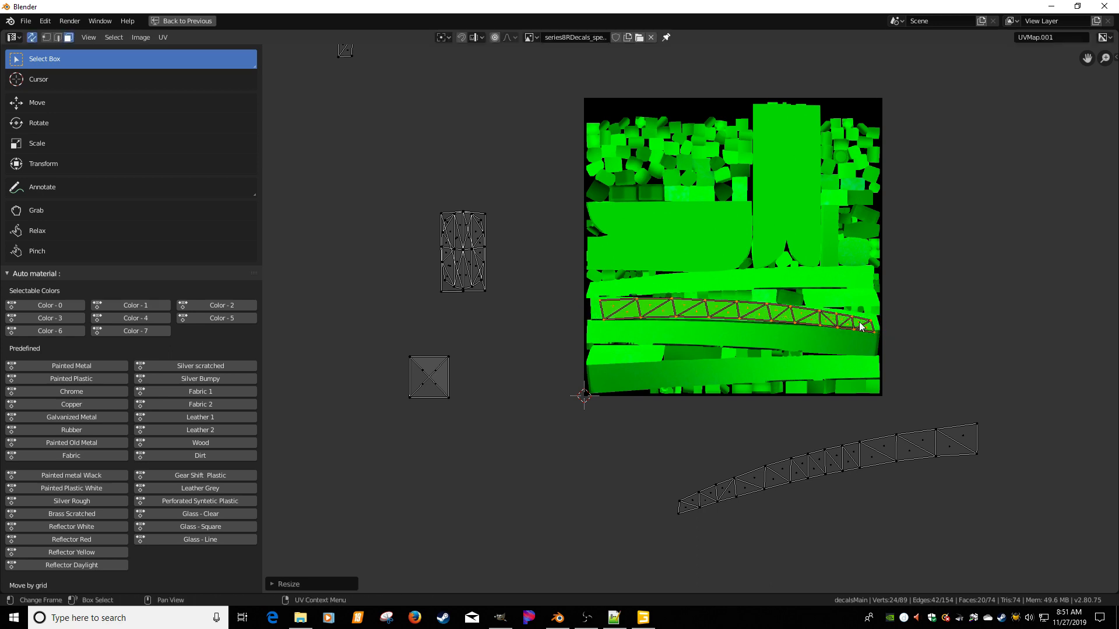
pyautogui.press('s')
pyautogui.press('y')
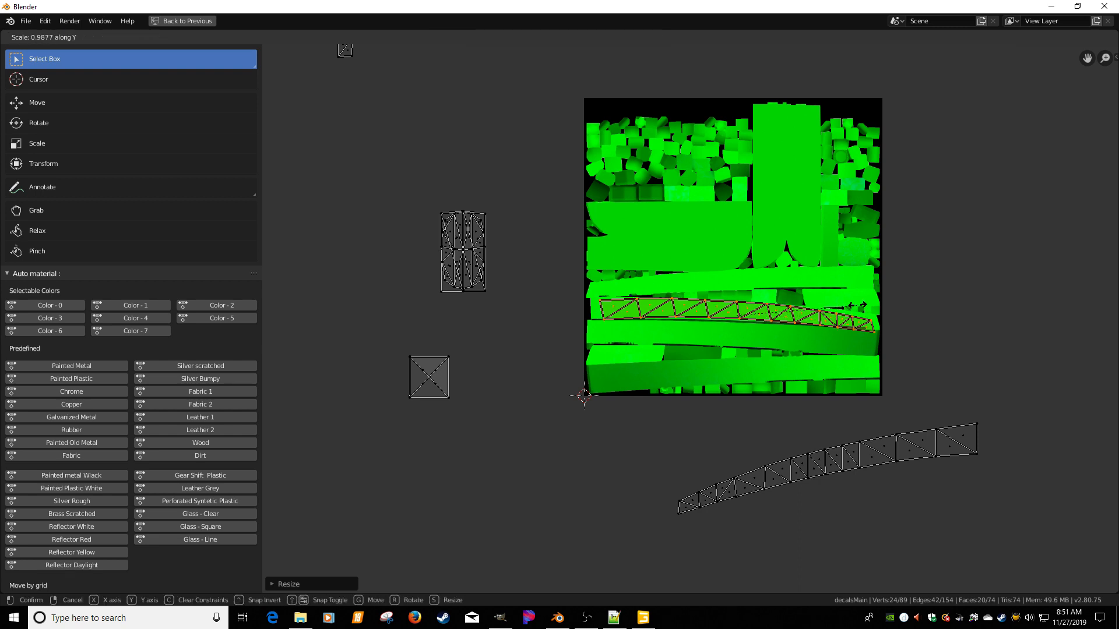
pyautogui.click(826, 333)
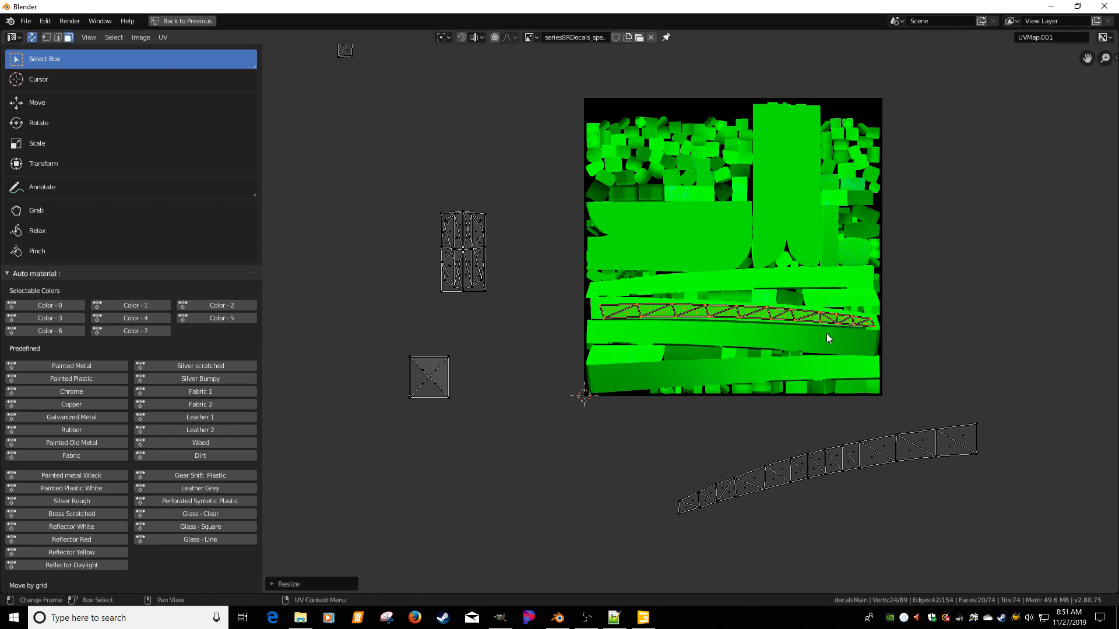
pyautogui.press('g')
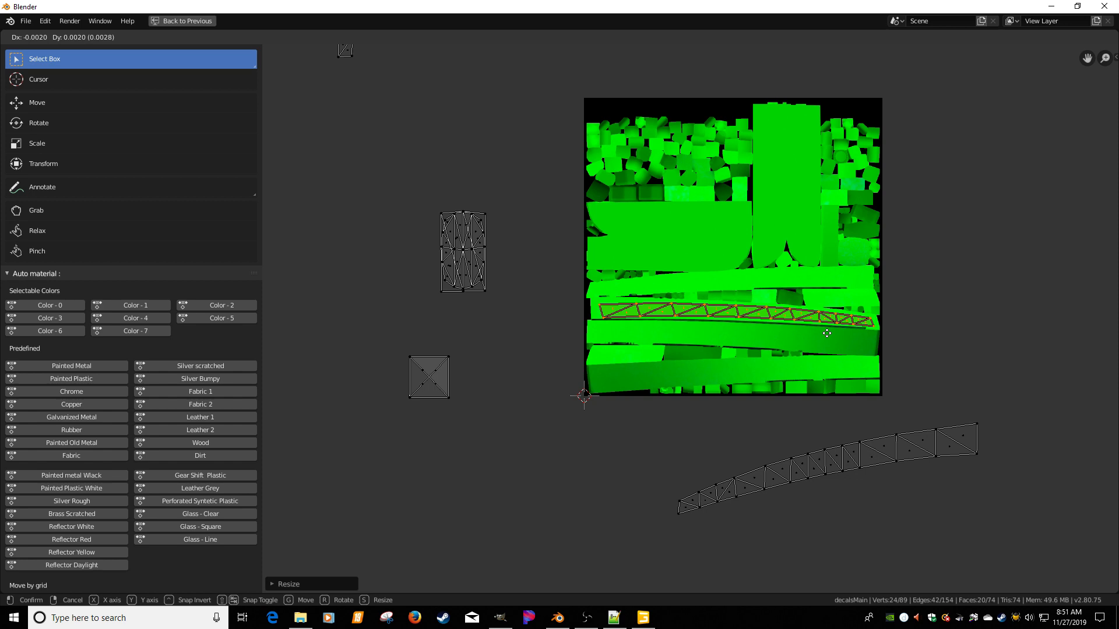
pyautogui.click(826, 333)
# Fine-tune the stripe island's Y scale, widen it slightly along X and nudge it into place on the curved green band.
pyautogui.press('s')
pyautogui.press('y')
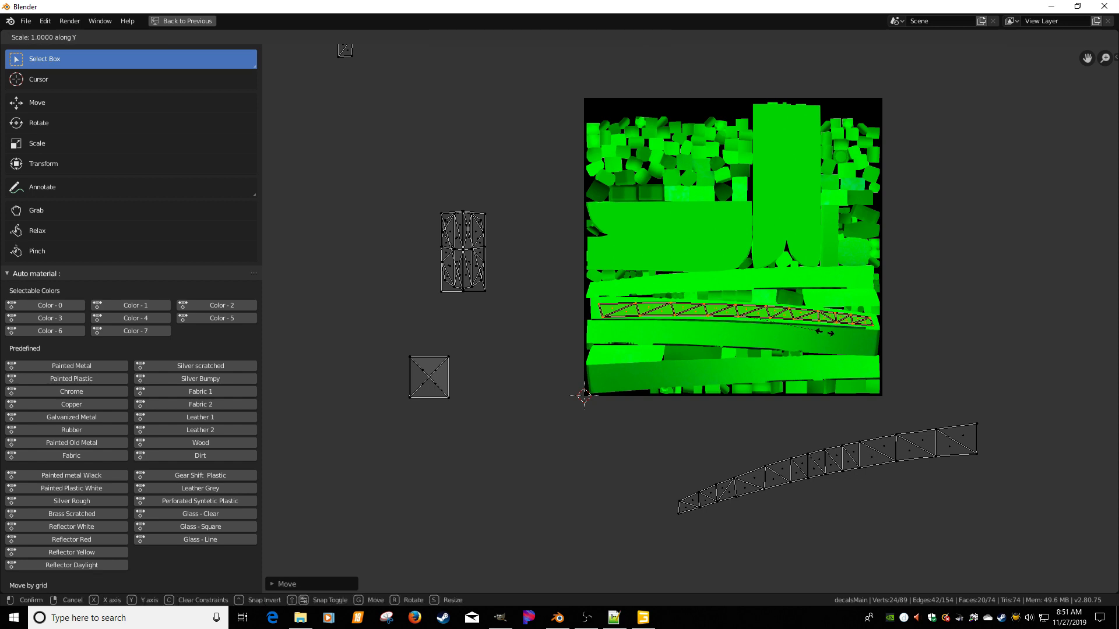
pyautogui.click(812, 325)
pyautogui.press('s')
pyautogui.press('x')
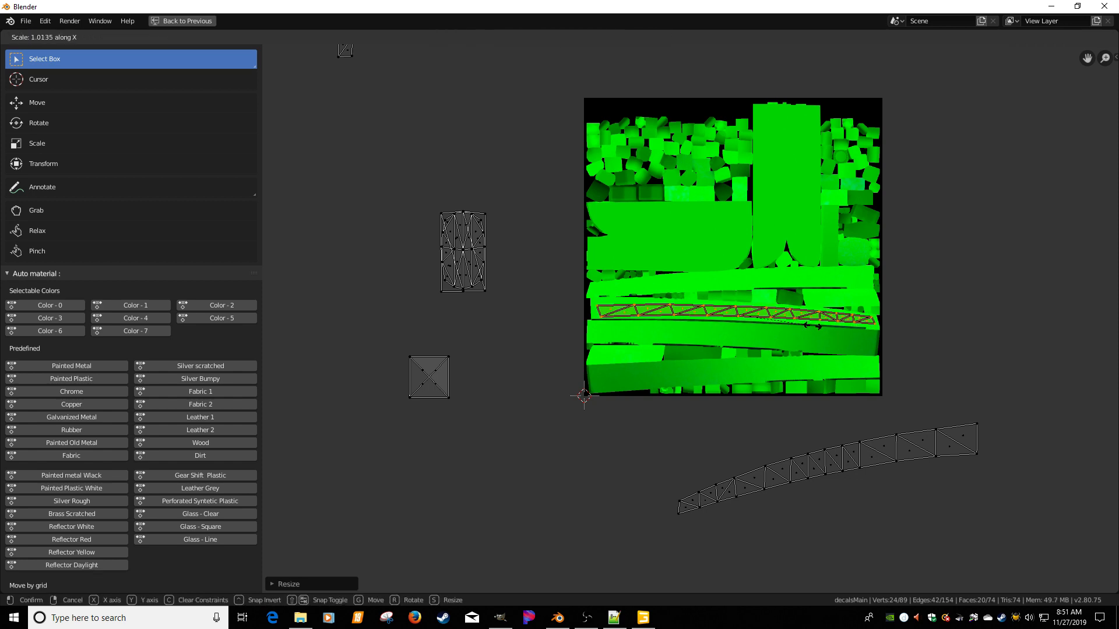
pyautogui.click(813, 325)
pyautogui.press('g')
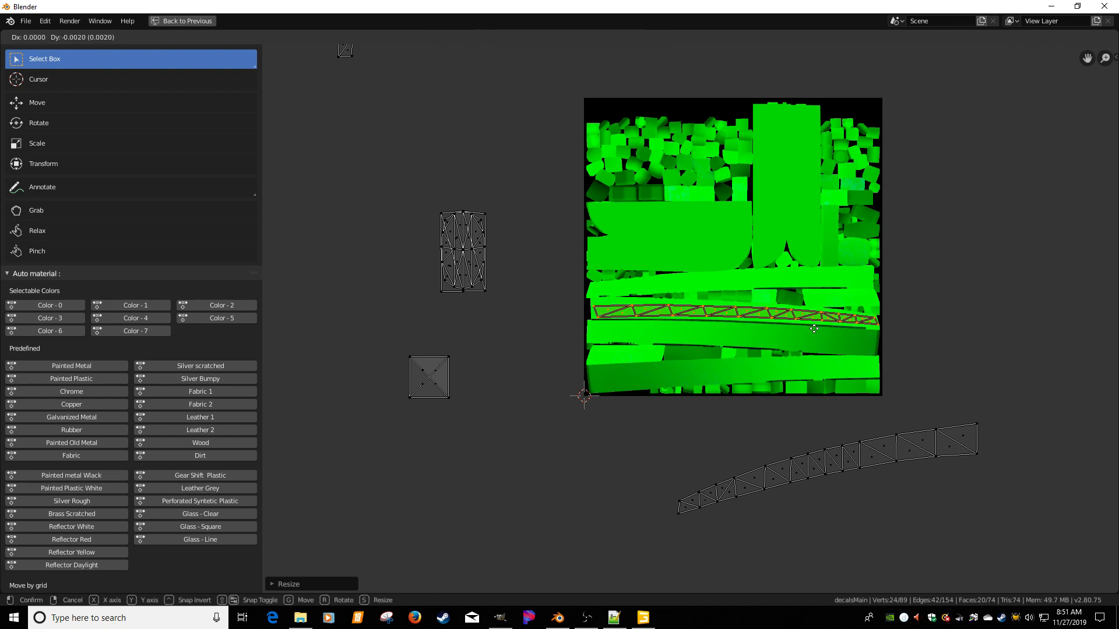
pyautogui.click(813, 328)
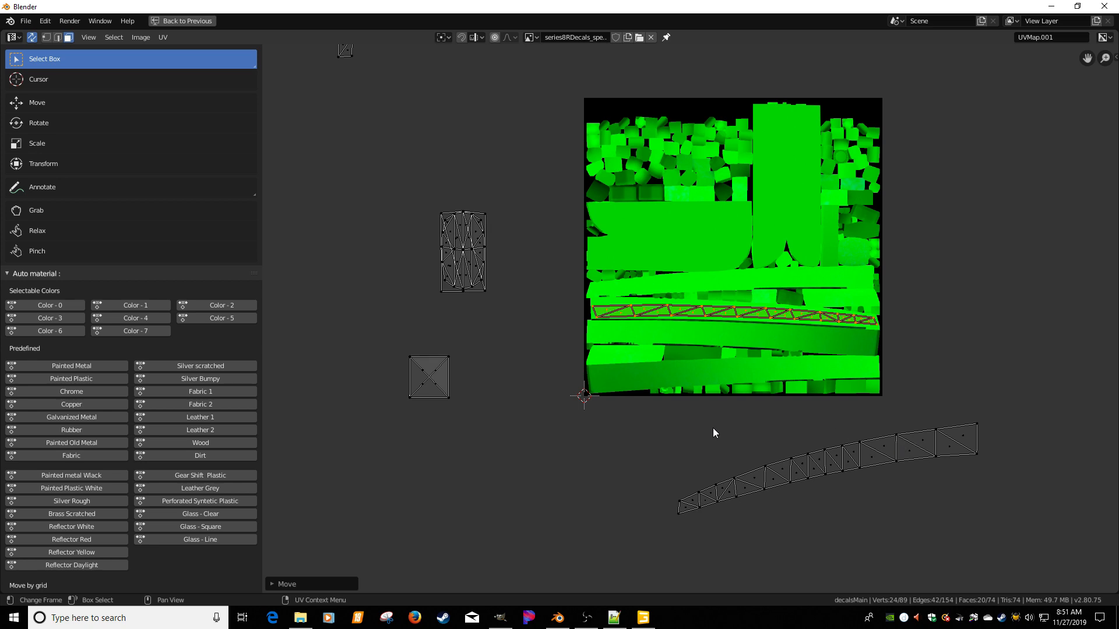
# Box-select the second stripe island below the texture, move it onto the texture's lower half and flatten it along Y.
pyautogui.moveTo(606, 402); pyautogui.dragTo(1037, 535)
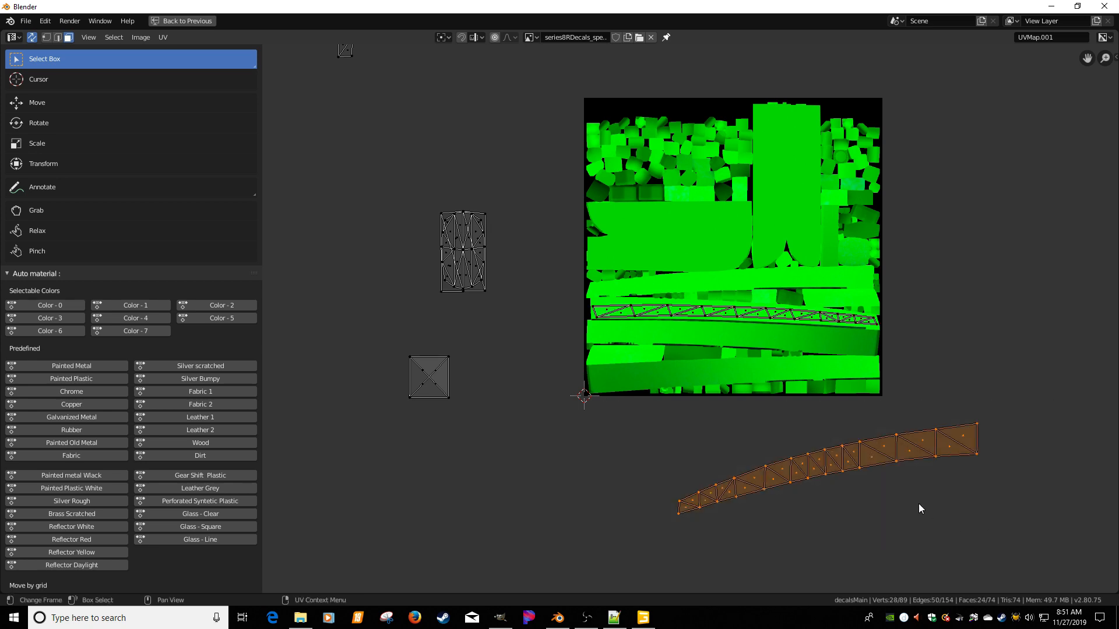
pyautogui.press('g')
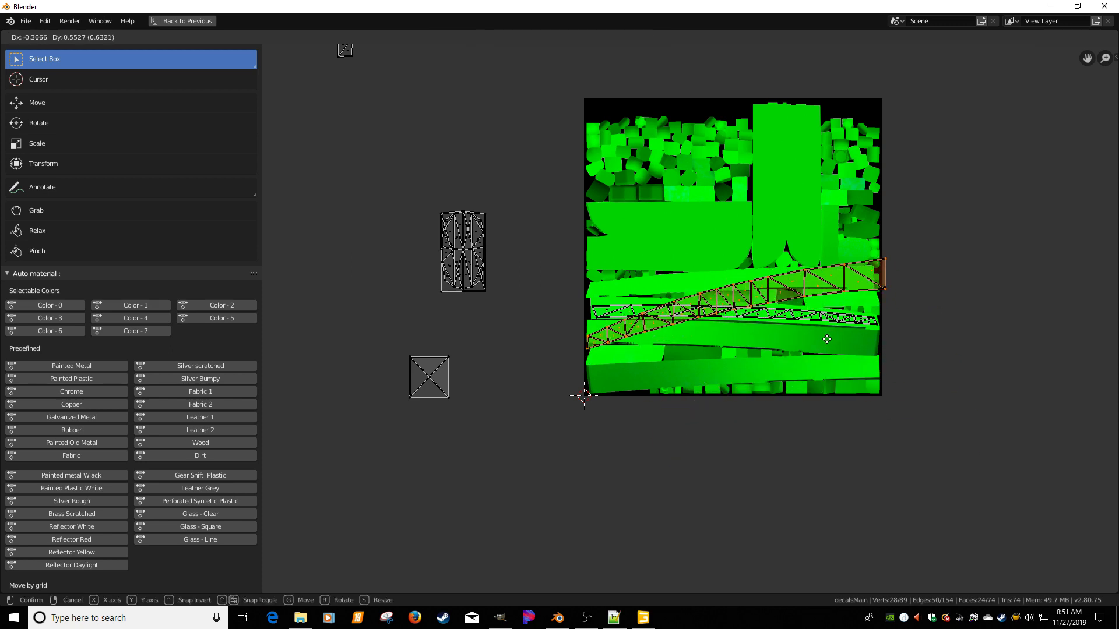
pyautogui.click(823, 339)
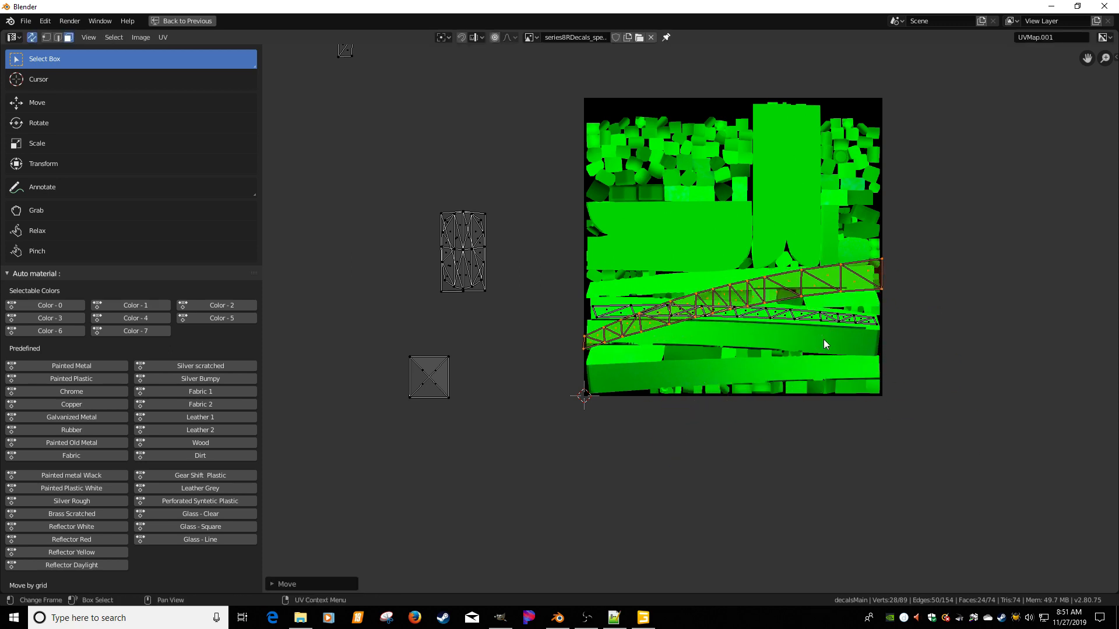
pyautogui.press('s')
pyautogui.press('y')
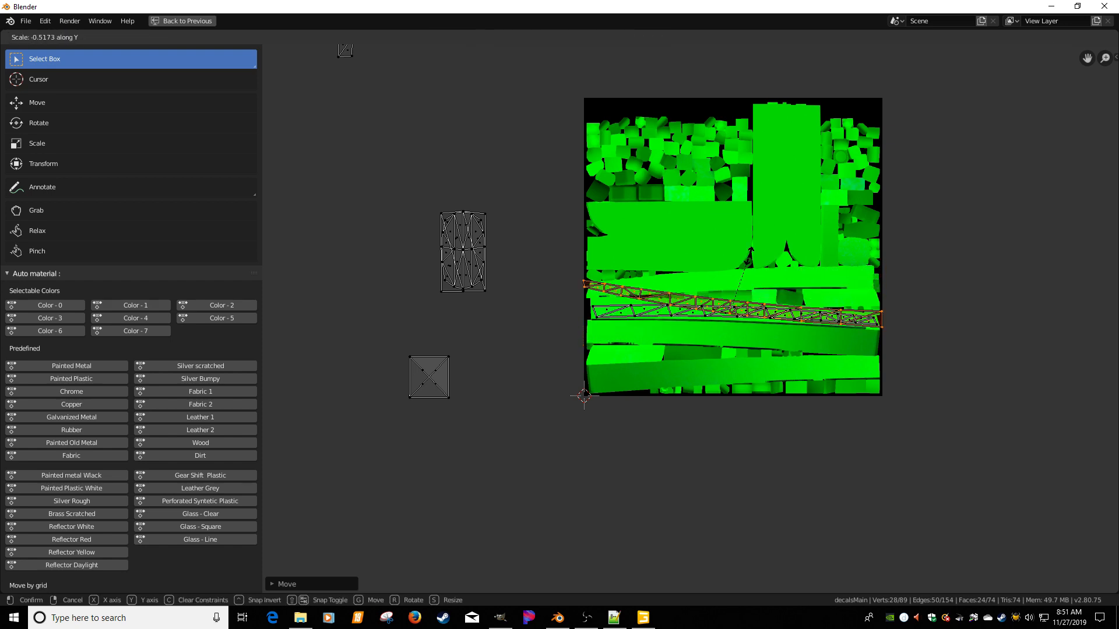
pyautogui.click(753, 267)
# Move the second stripe island up onto the upper curved green band and rotate it slightly to follow the band.
pyautogui.press('g')
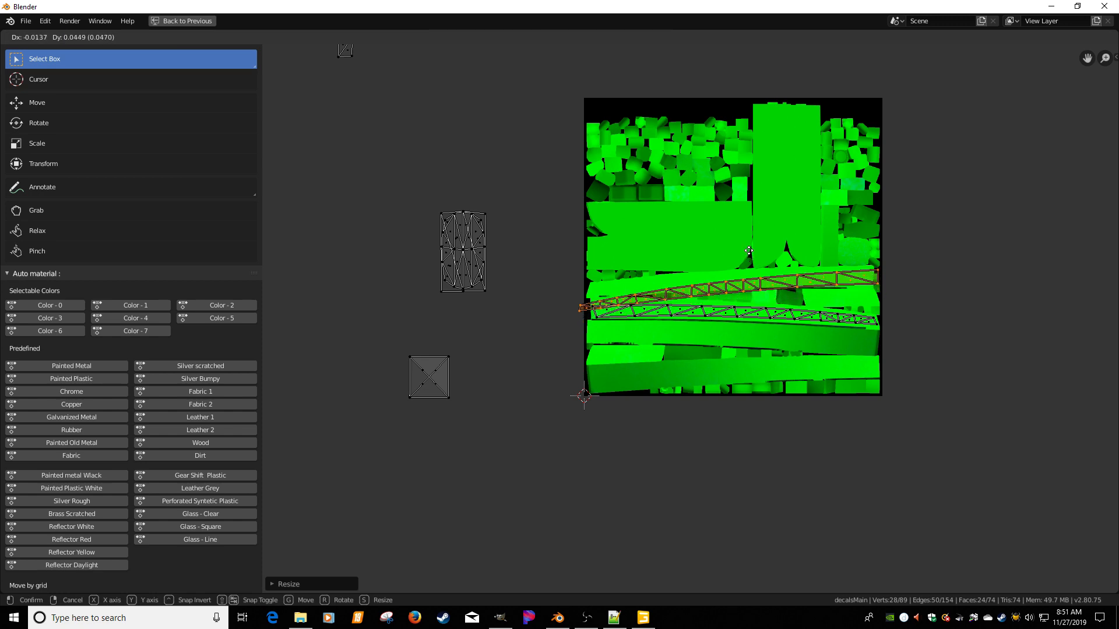
pyautogui.click(753, 244)
pyautogui.press('r')
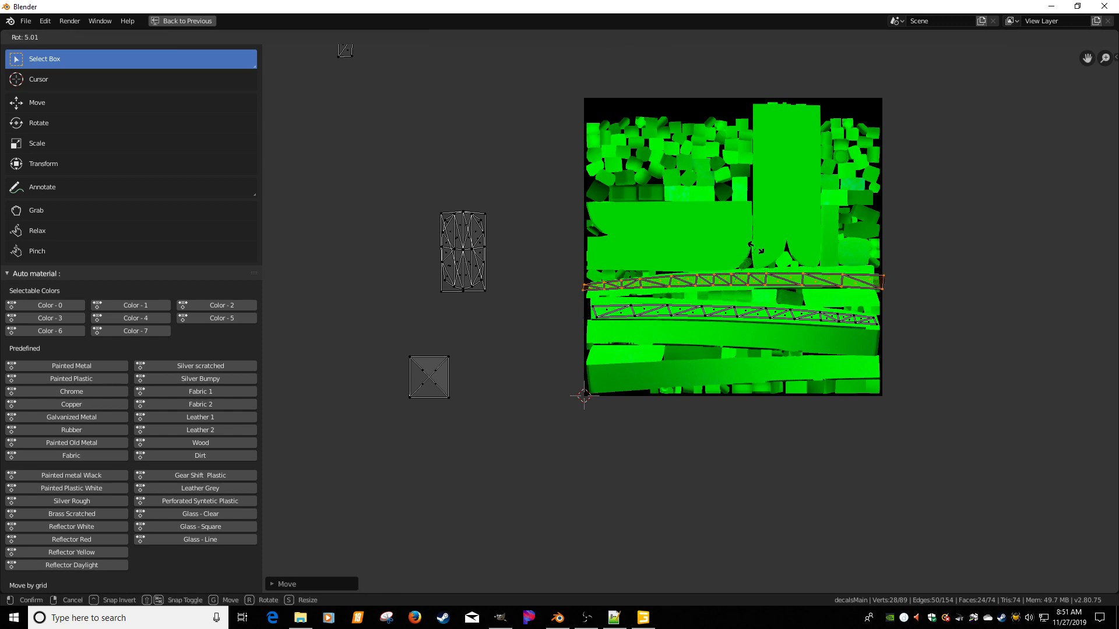
pyautogui.click(754, 245)
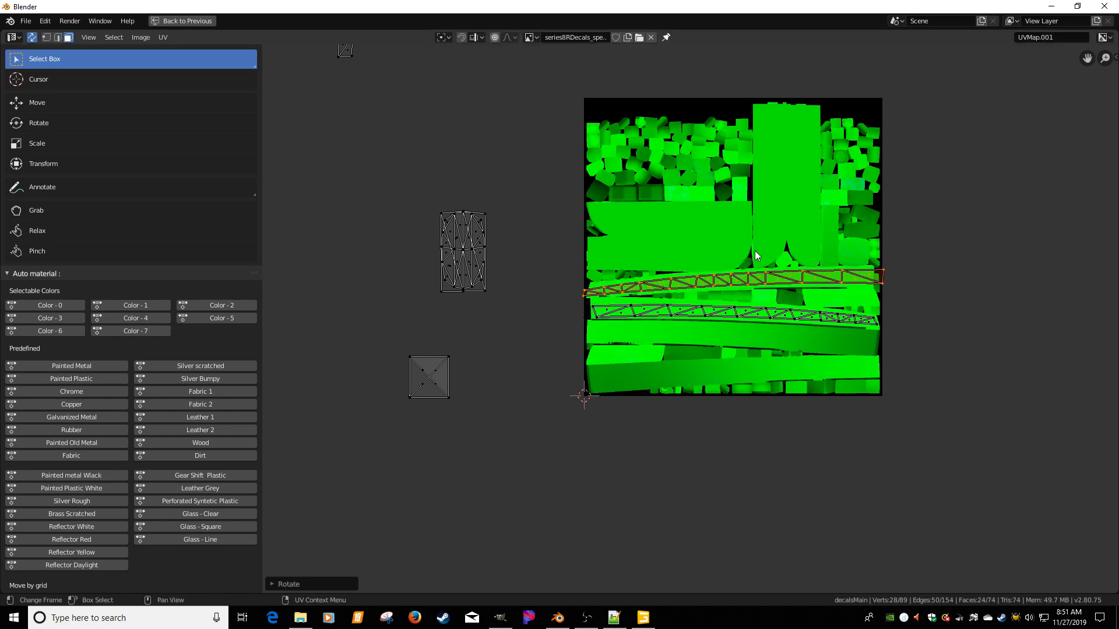
# Shrink the second stripe island along X to fit inside the upper band, then fine-tune its rotation and position.
pyautogui.press('s')
pyautogui.press('x')
pyautogui.click(750, 257)
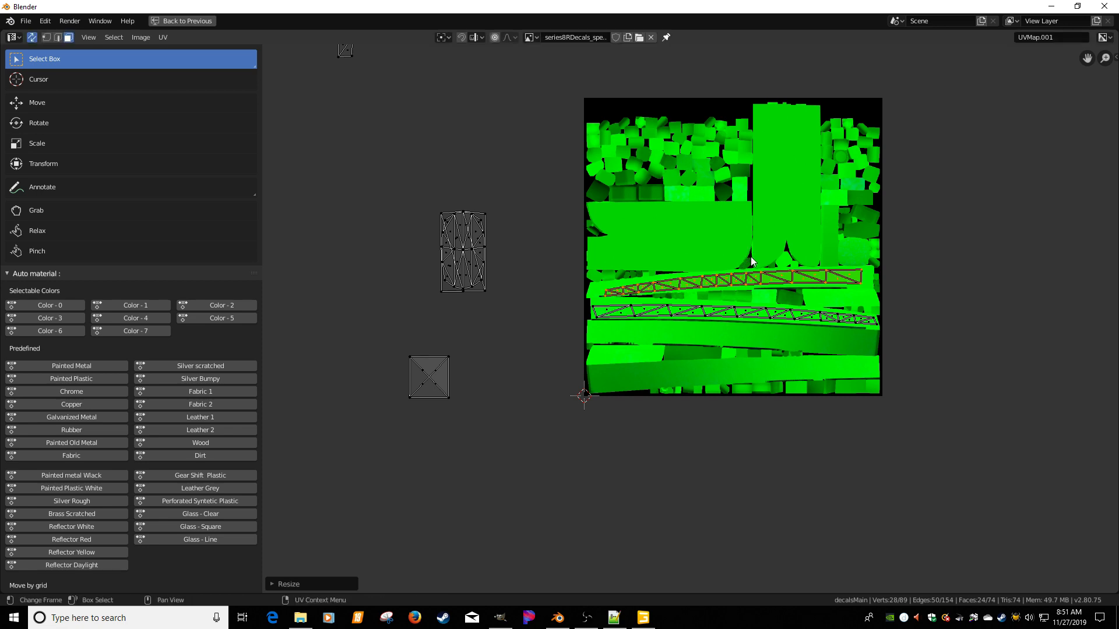
pyautogui.press('r')
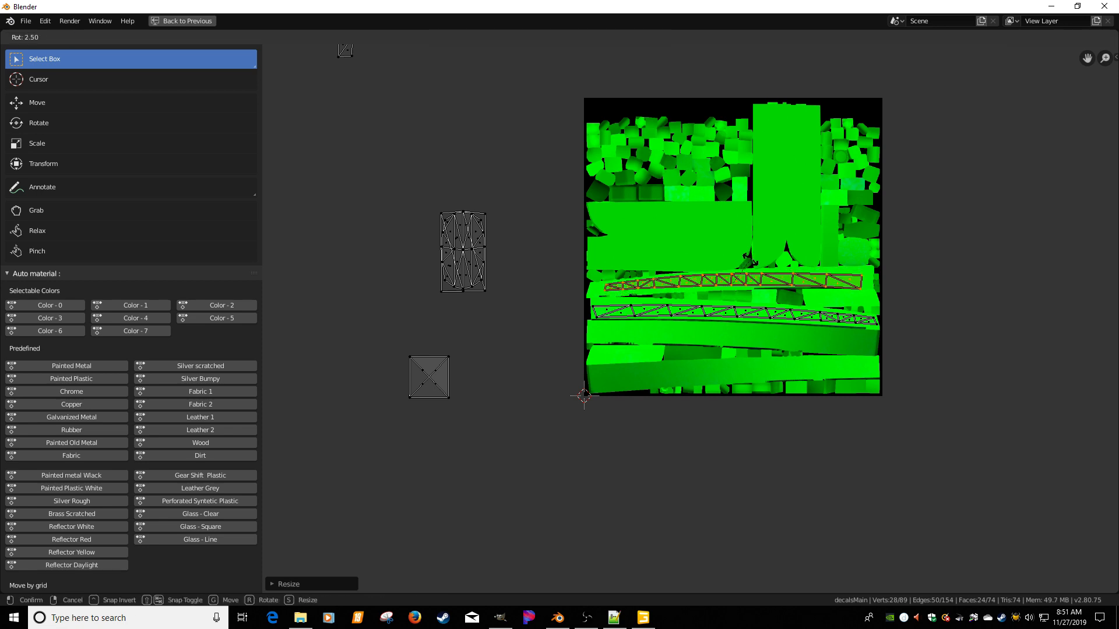
pyautogui.click(748, 256)
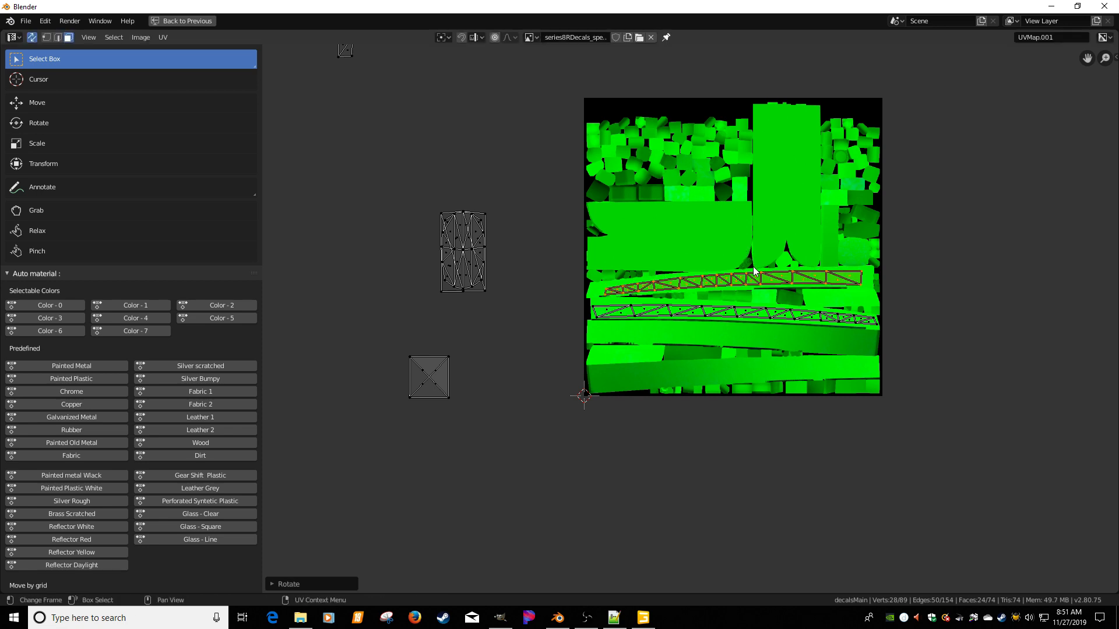
pyautogui.press('g')
pyautogui.click(752, 265)
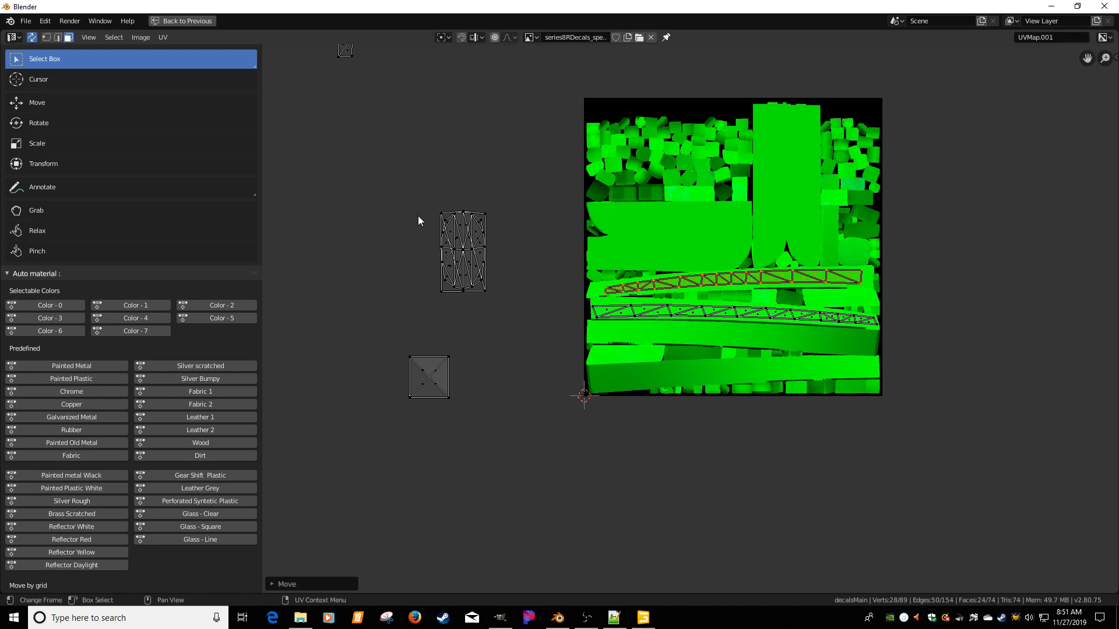
# Box-select the tall rectangular island beside the texture, rotate it 90 degrees and move it over the texture's right edge above the stripes.
pyautogui.moveTo(397, 184); pyautogui.dragTo(497, 293)
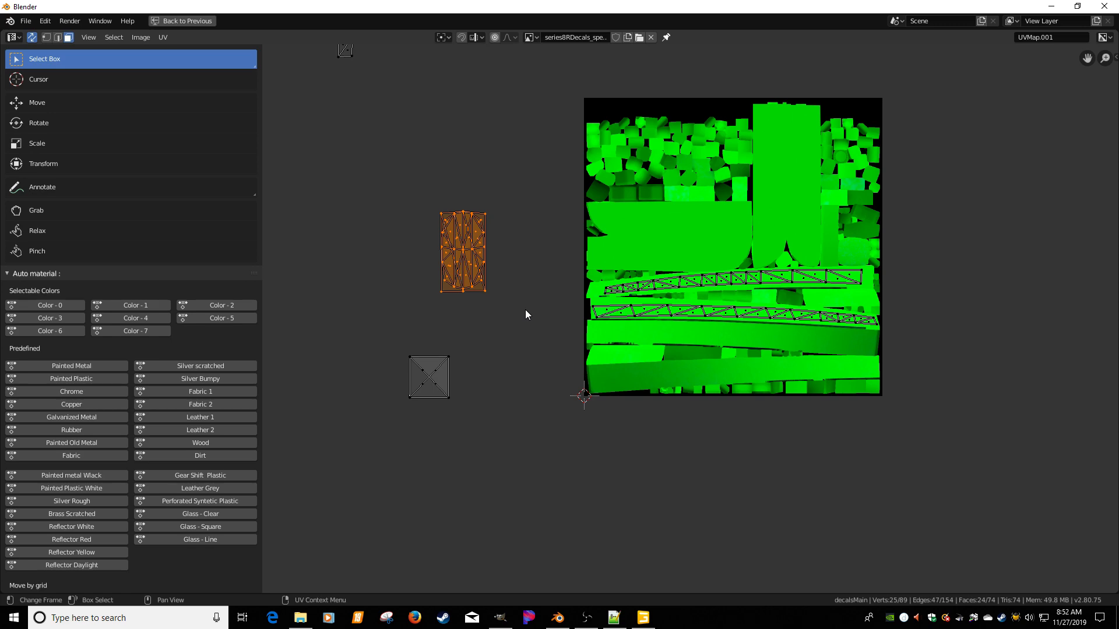
pyautogui.write('r90')
pyautogui.press('Return')
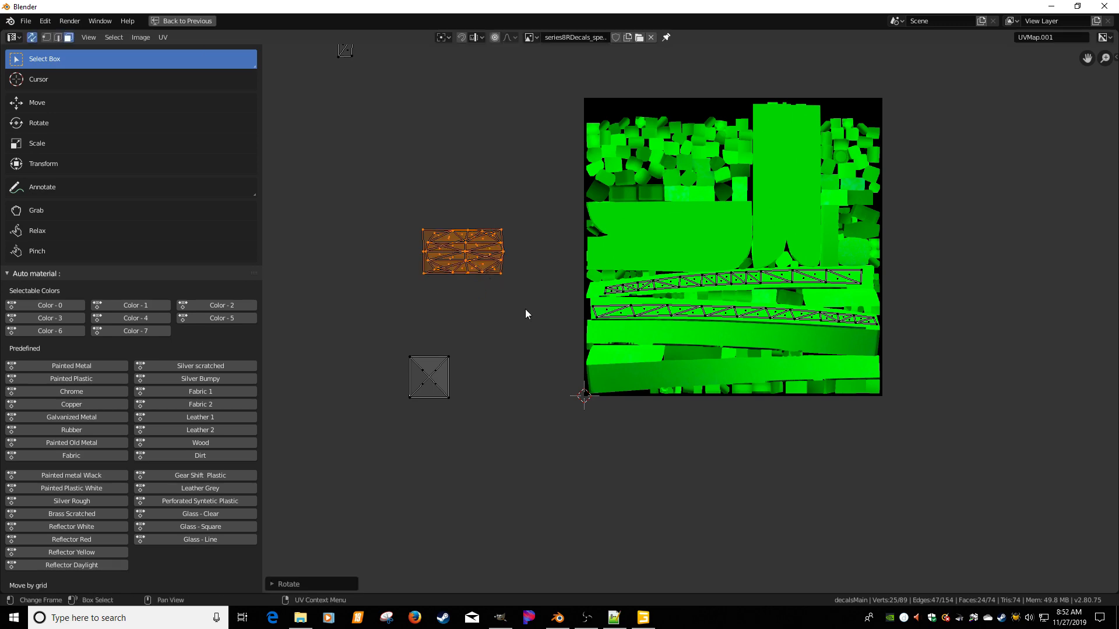
pyautogui.press('g')
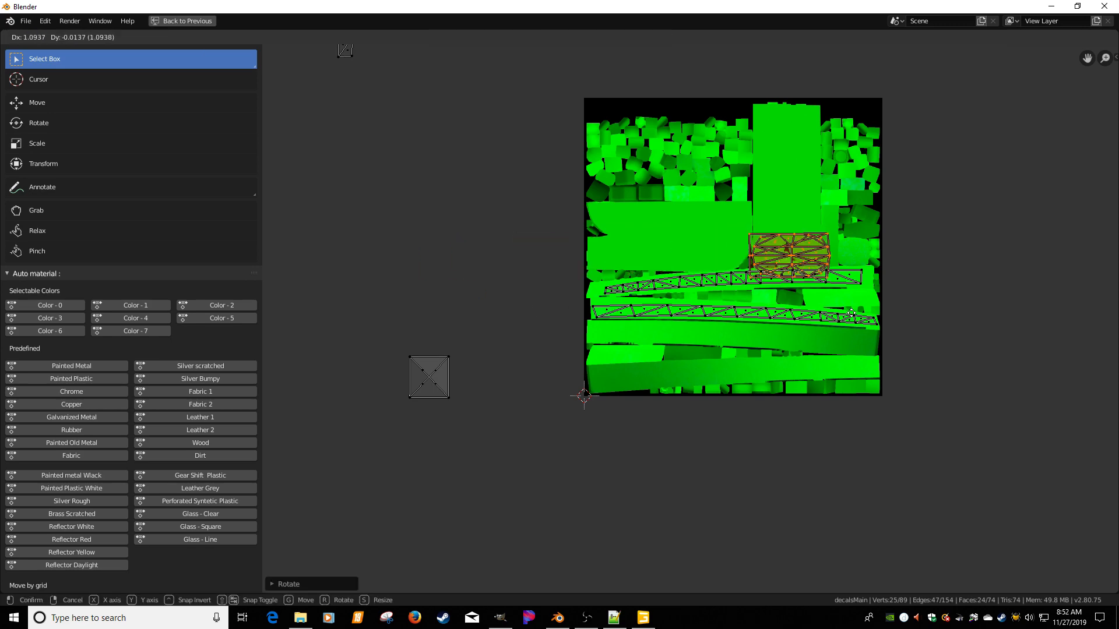
pyautogui.click(909, 313)
# Scale the rotated rectangular island down uniformly and narrow it along X to suit the small green patch above the stripes.
pyautogui.scroll(4, 910, 316)
pyautogui.moveTo(926, 302); pyautogui.dragTo(572, 407, button='middle')
pyautogui.scroll(1, 677, 331)
pyautogui.moveTo(677, 331); pyautogui.dragTo(598, 375, button='middle')
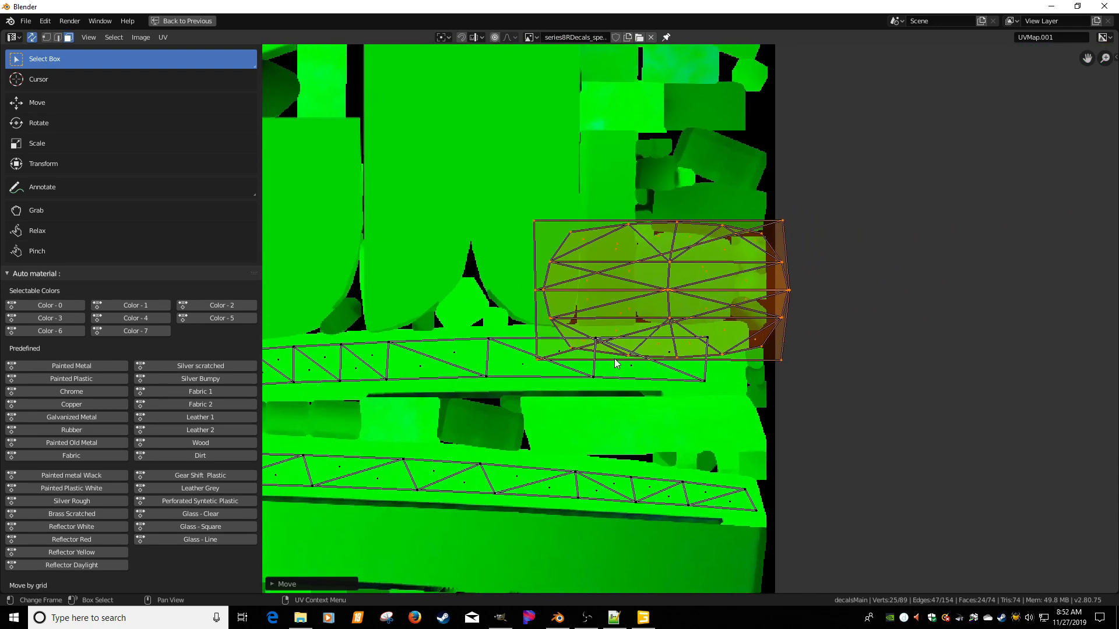
pyautogui.press('s')
pyautogui.click(635, 344)
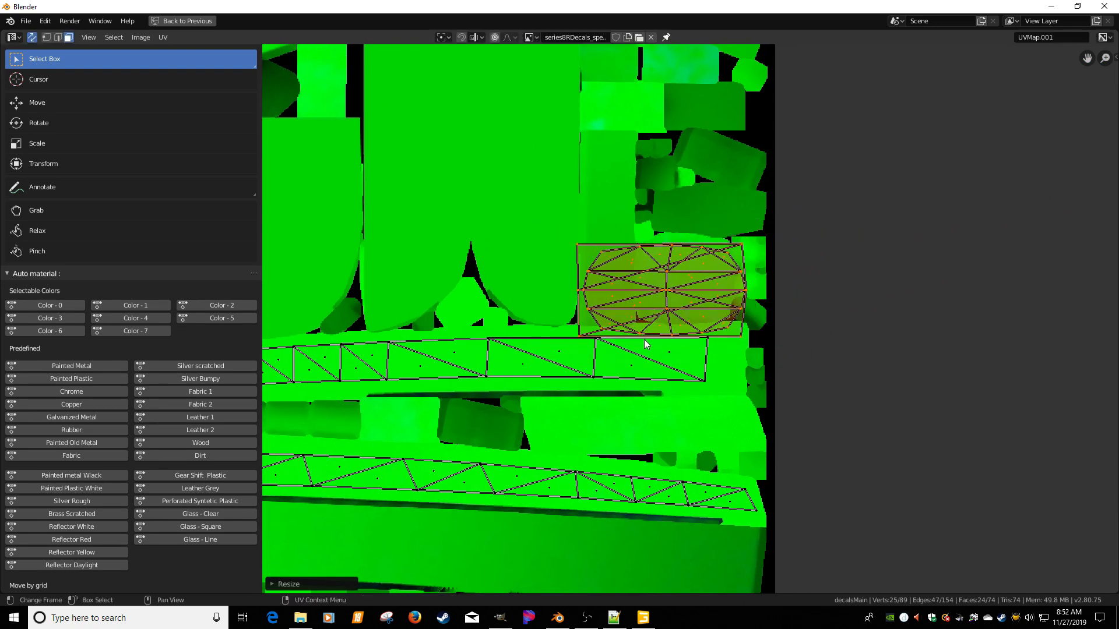
pyautogui.press('s')
pyautogui.press('x')
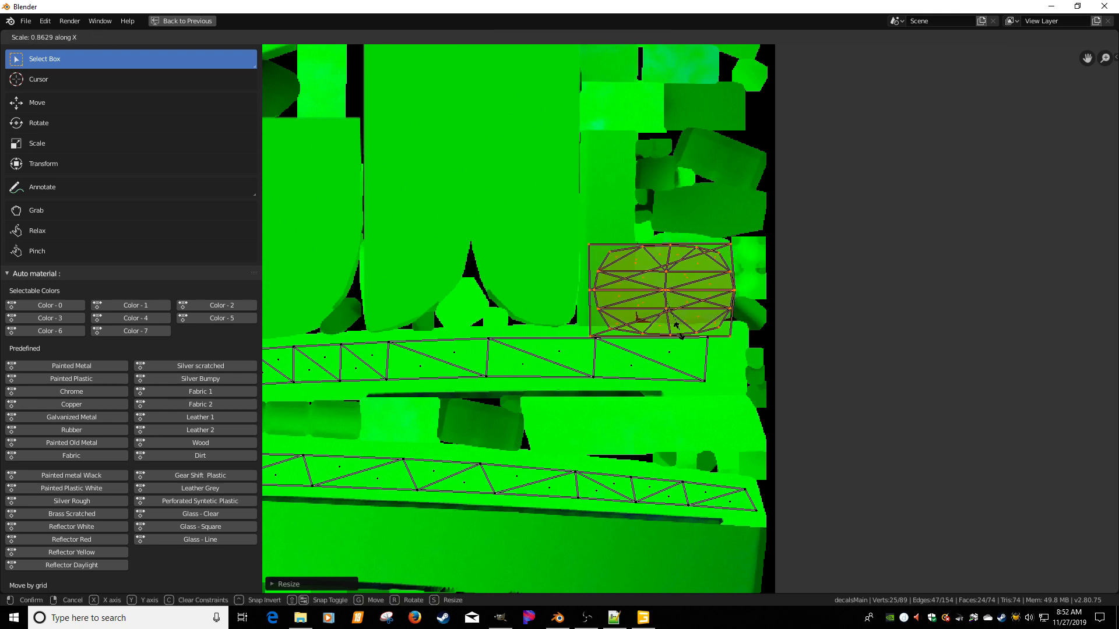
pyautogui.click(676, 323)
# Move the narrowed island onto the rounded green patch near the texture's right edge and scale it to about 0.87.
pyautogui.press('g')
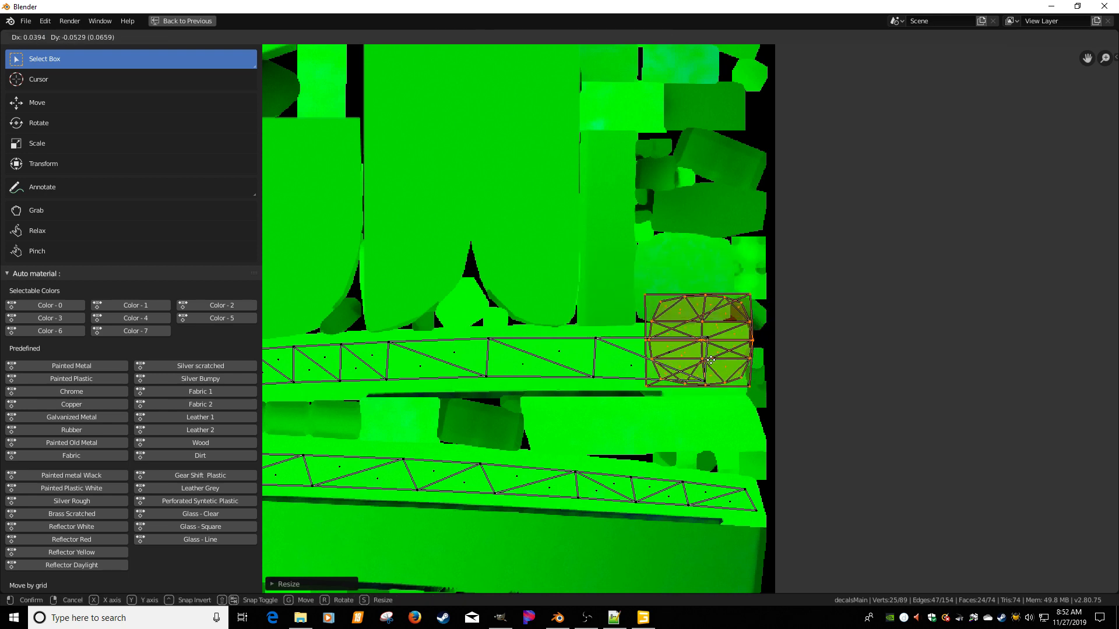
pyautogui.click(696, 312)
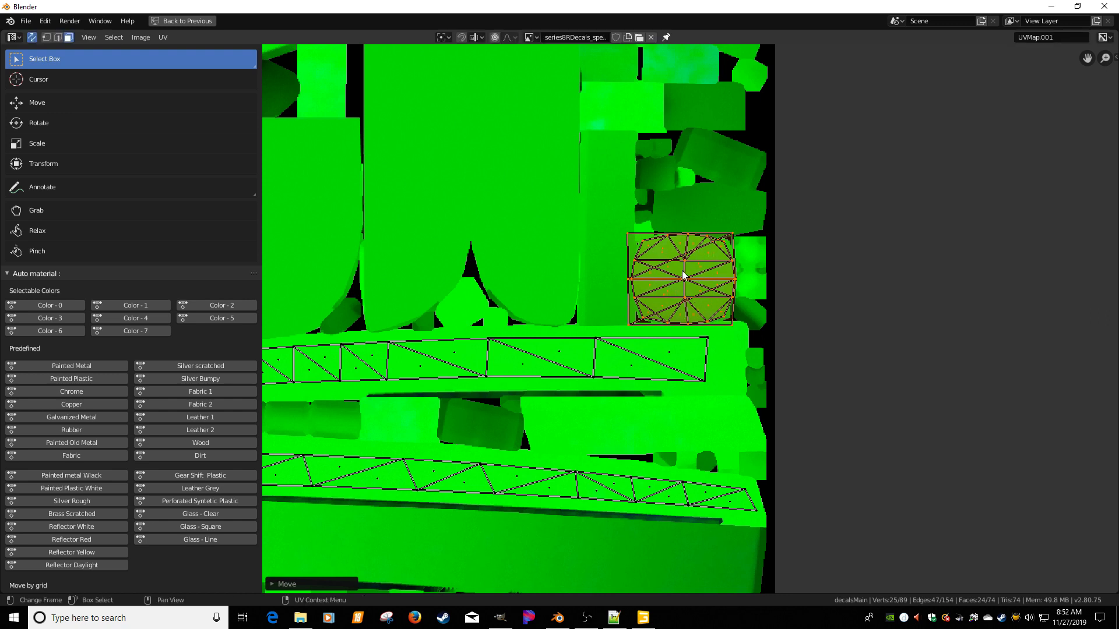
pyautogui.press('s')
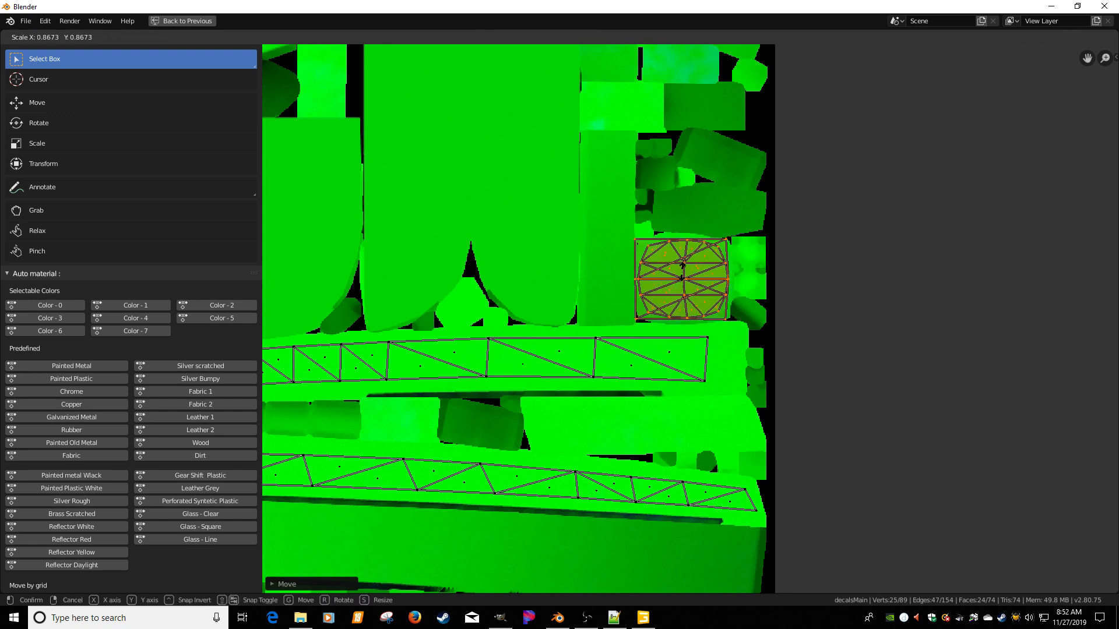
pyautogui.click(683, 275)
# Check the UV layout against series8RDecals_diffuse.dds and switch the displayed image back to series8RDecals_specular.dds.
pyautogui.click(533, 38)
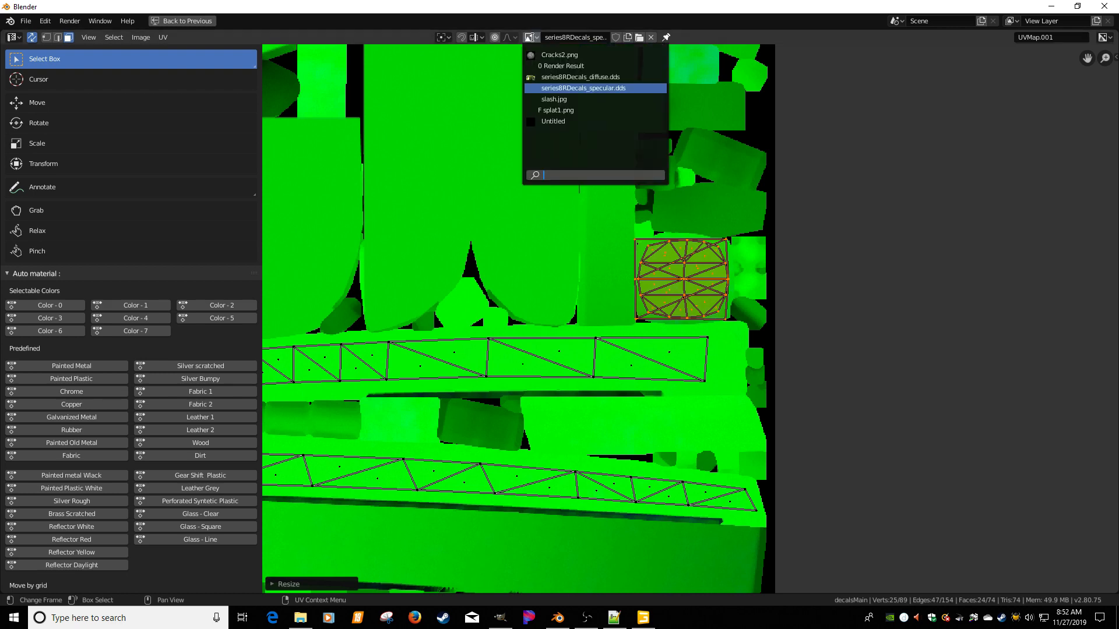
pyautogui.click(543, 78)
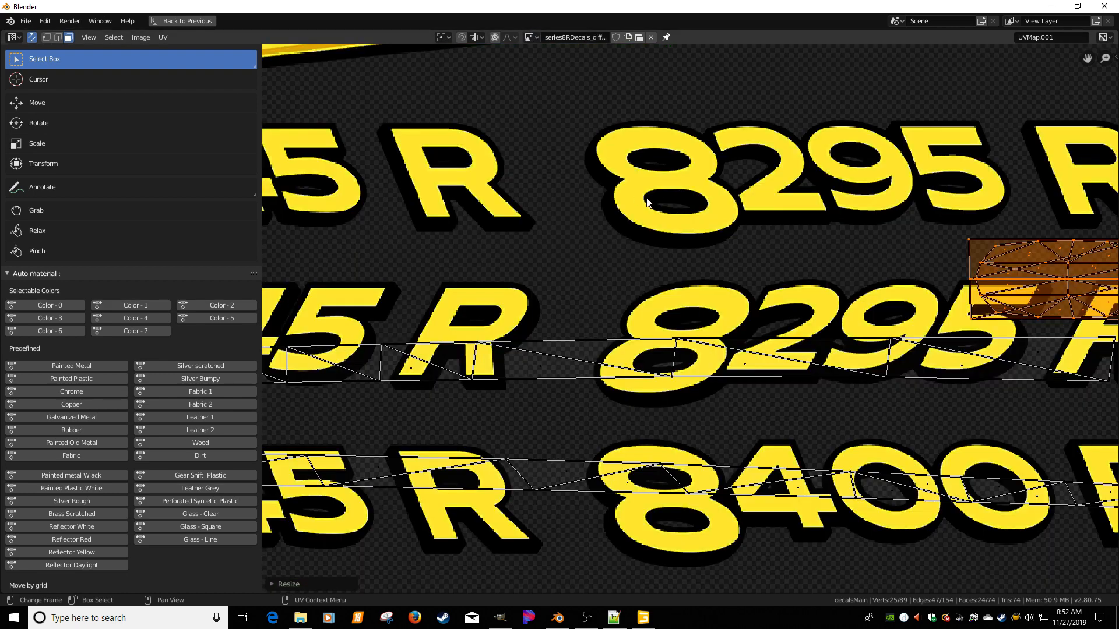
pyautogui.scroll(-7, 647, 202)
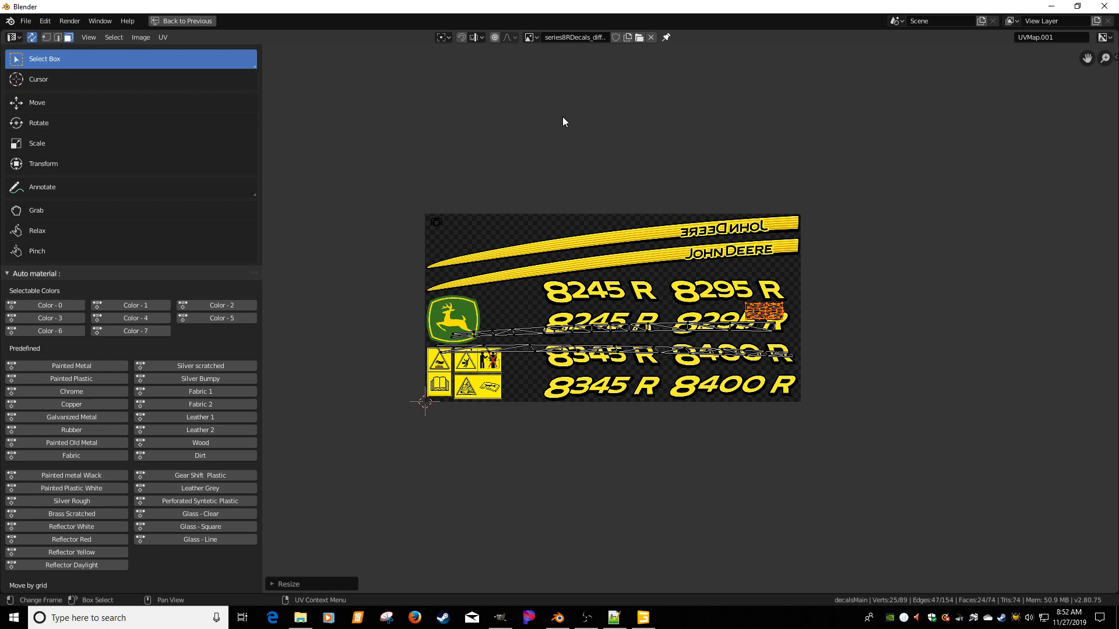
pyautogui.click(534, 38)
pyautogui.click(577, 88)
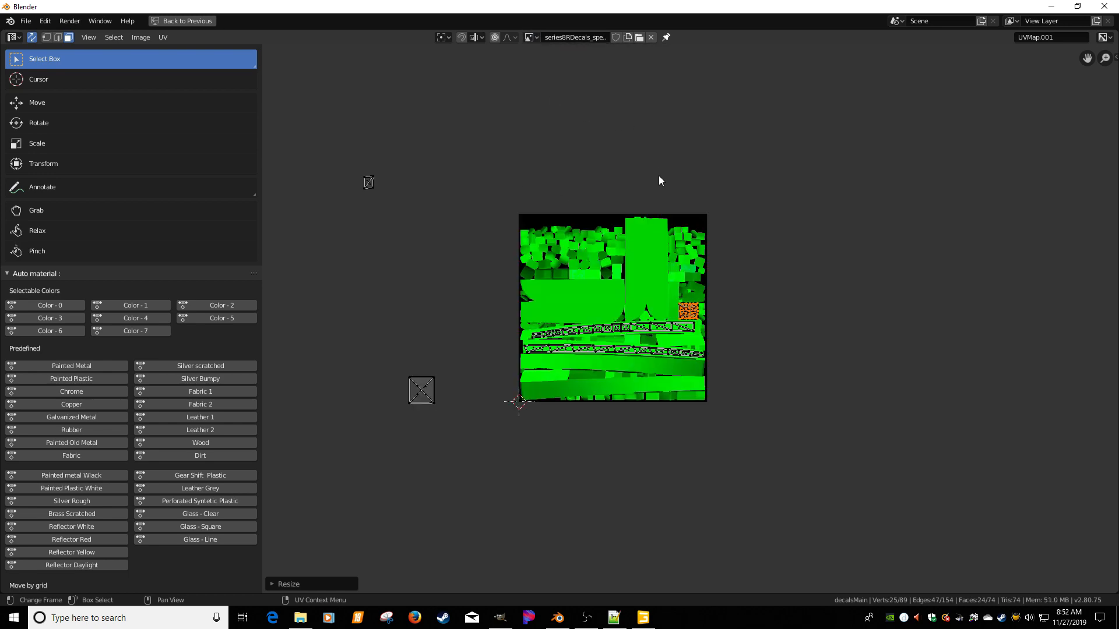
# Fine-tune the island's position so it covers the rounded green patch above the upper stripe band.
pyautogui.scroll(5, 670, 187)
pyautogui.scroll(7, 680, 196)
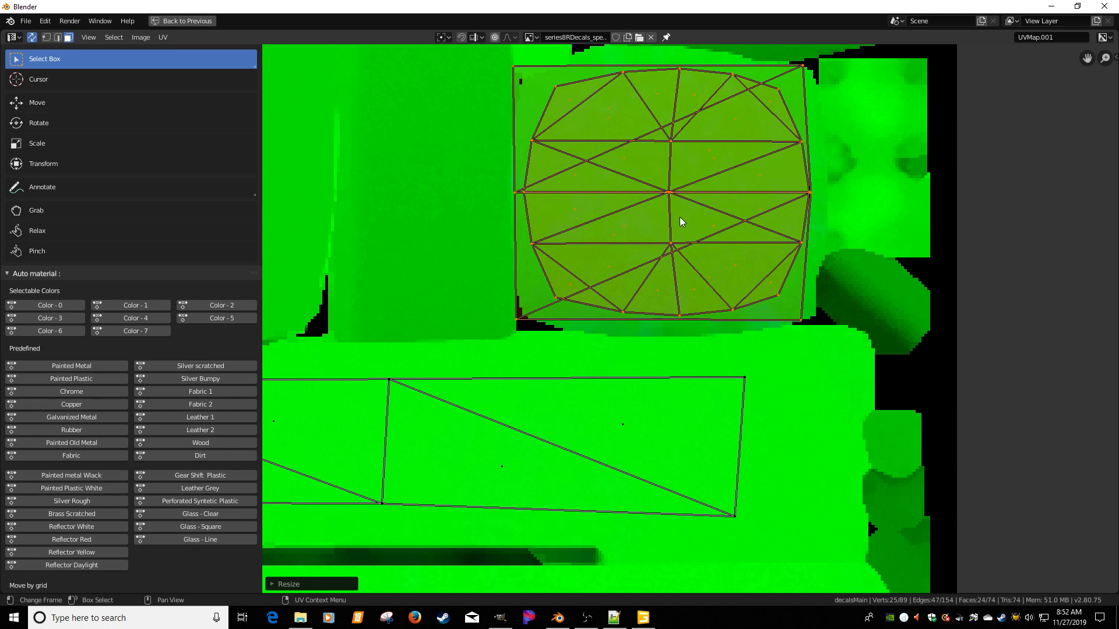
pyautogui.press('g')
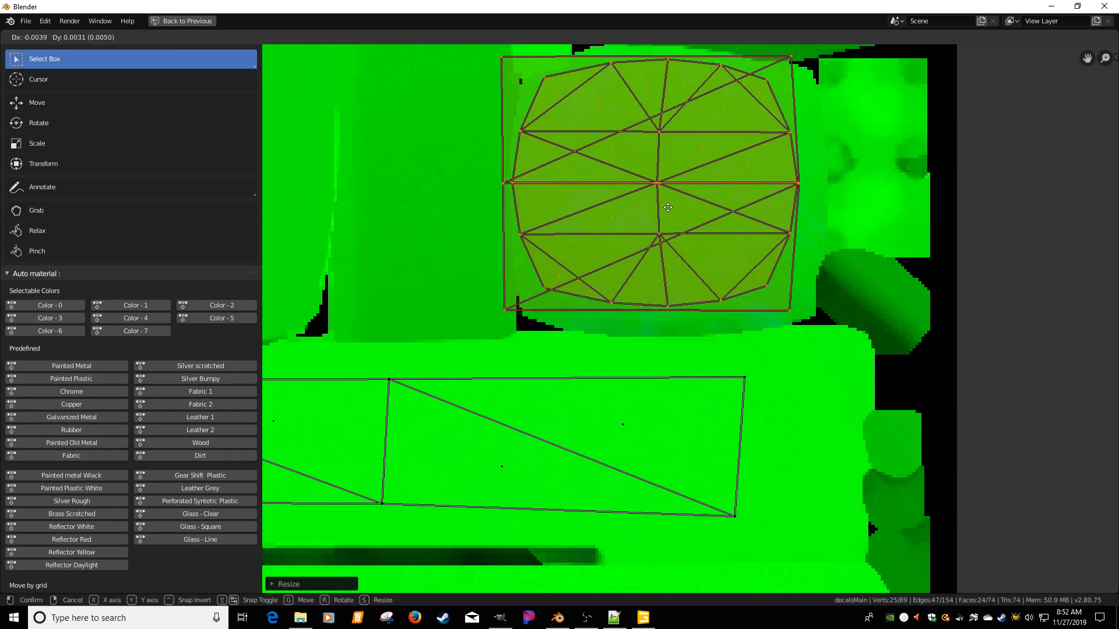
pyautogui.click(672, 208)
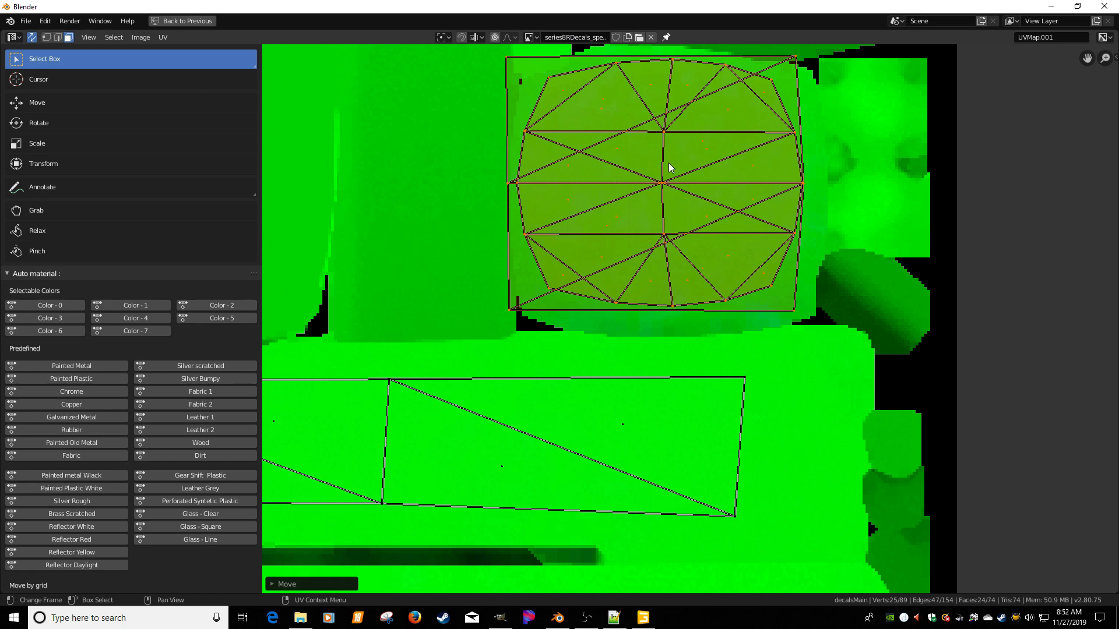
pyautogui.press('g')
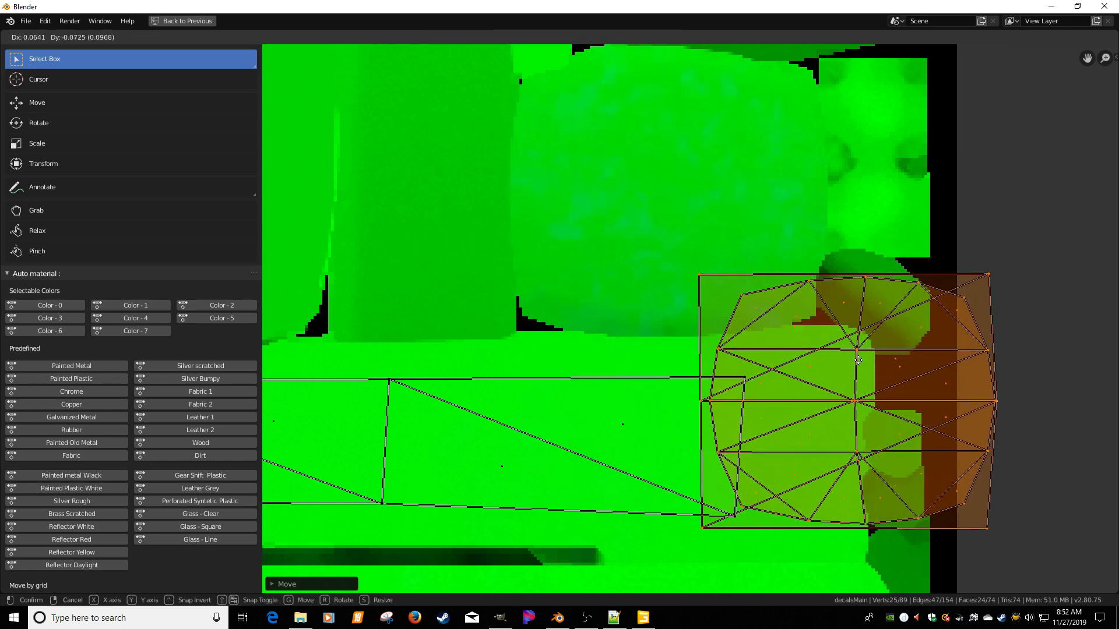
pyautogui.click(940, 361)
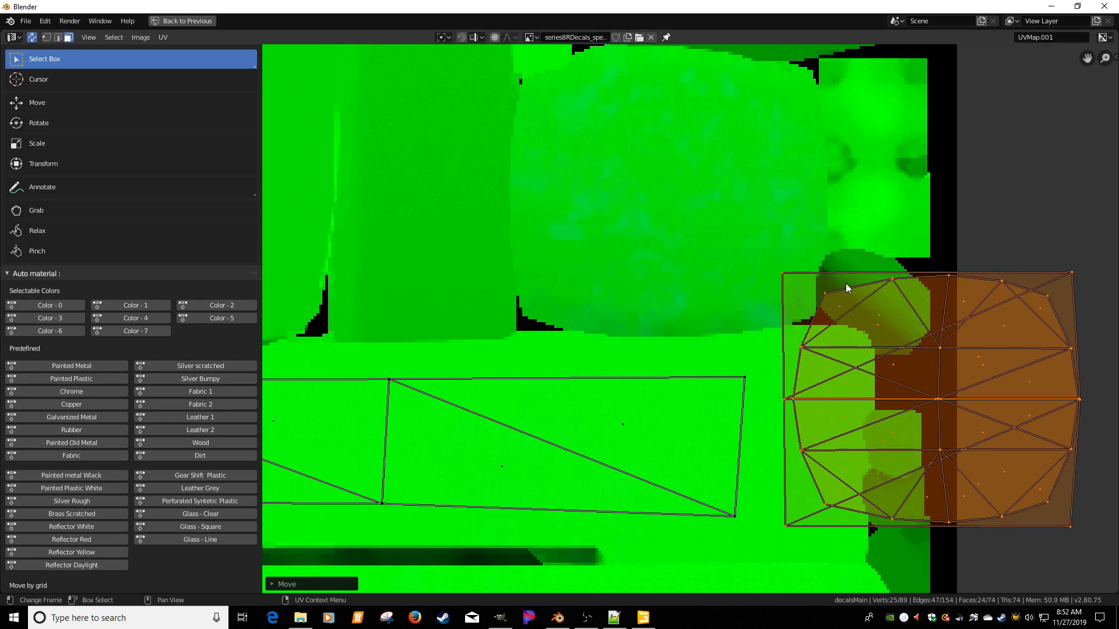
pyautogui.press('g')
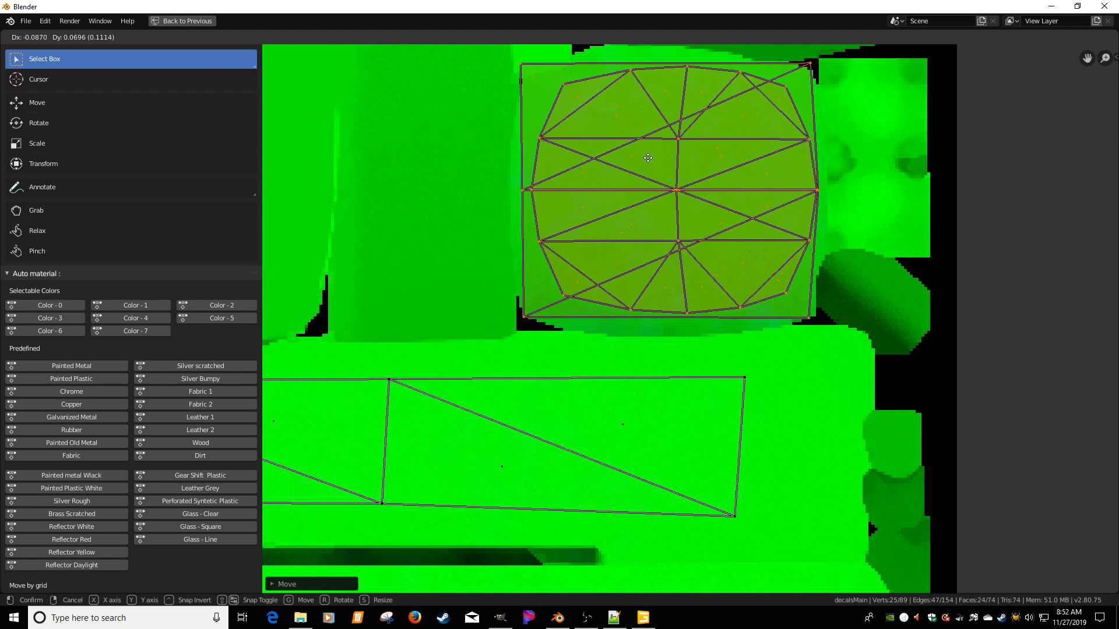
pyautogui.click(649, 161)
# Box-select the square island beside the texture and move it onto the small green blocks in the texture's upper-right area.
pyautogui.scroll(-10, 652, 209)
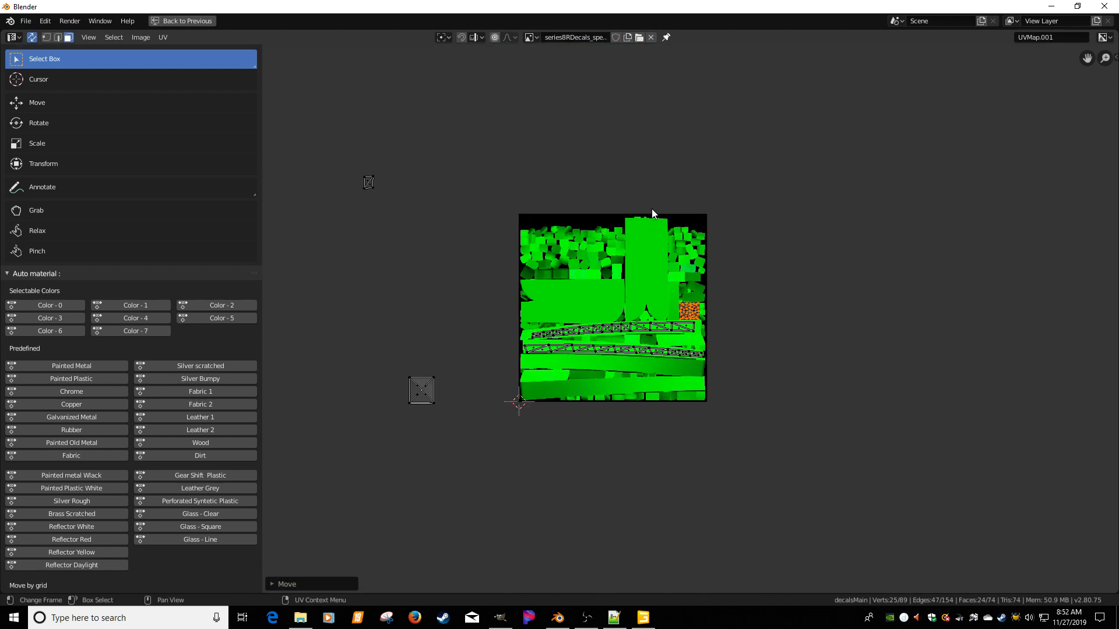
pyautogui.moveTo(386, 358); pyautogui.dragTo(458, 416)
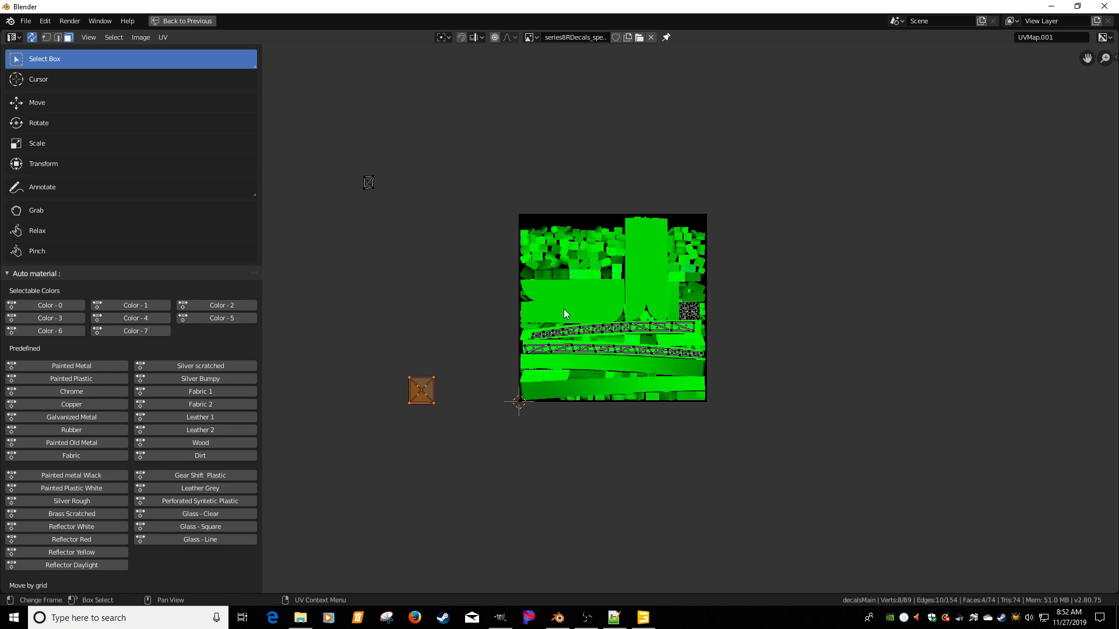
pyautogui.scroll(3, 564, 313)
pyautogui.press('g')
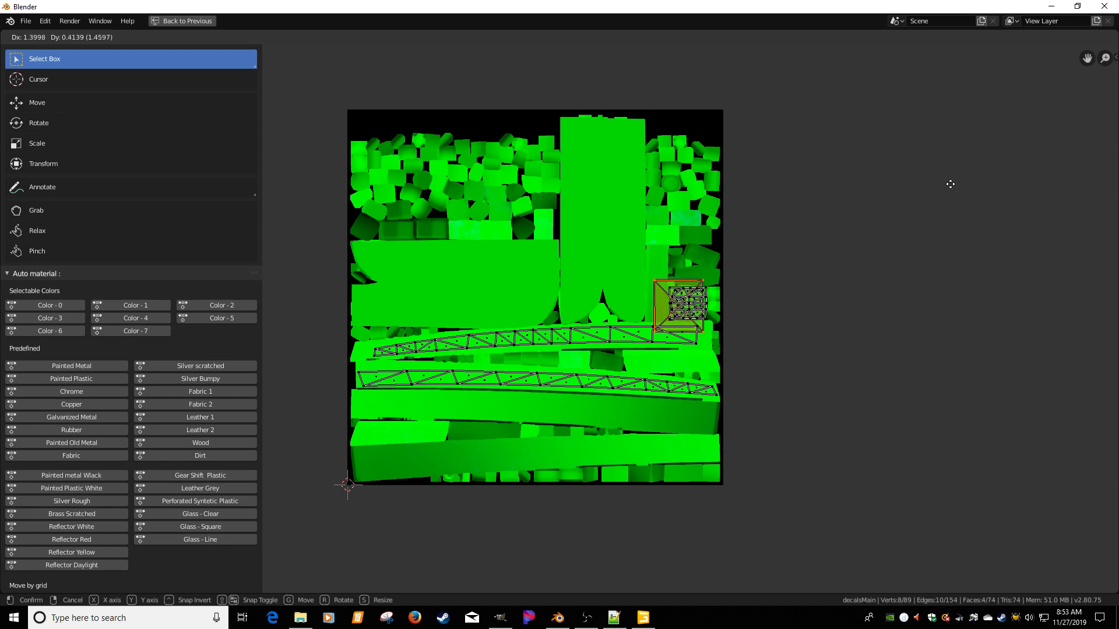
pyautogui.click(951, 85)
pyautogui.scroll(5, 914, 155)
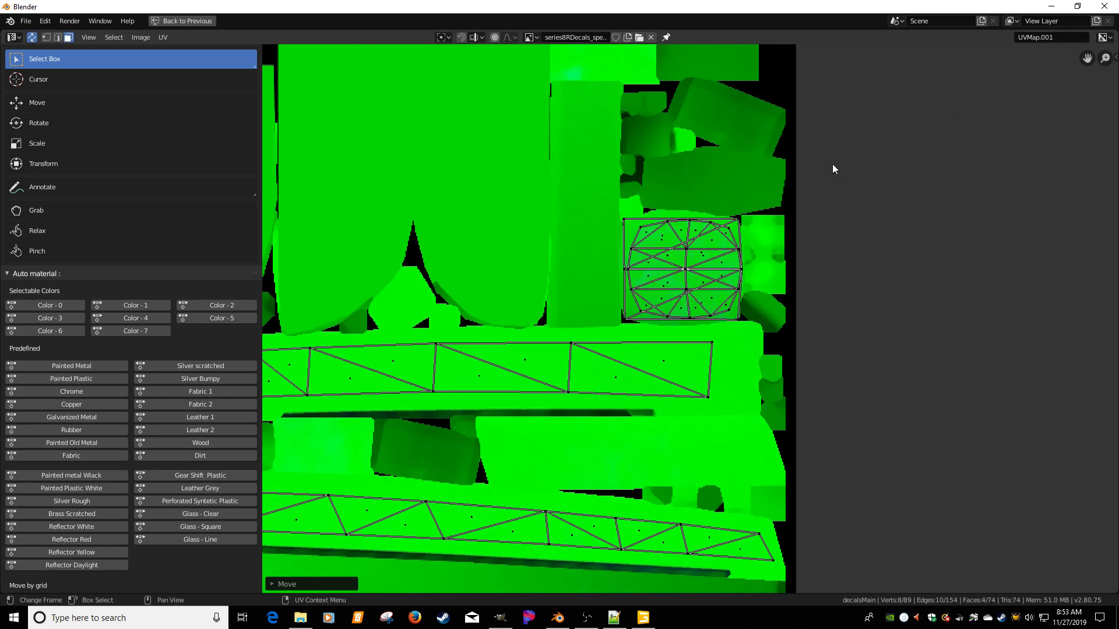
pyautogui.moveTo(744, 159); pyautogui.dragTo(757, 475, button='middle')
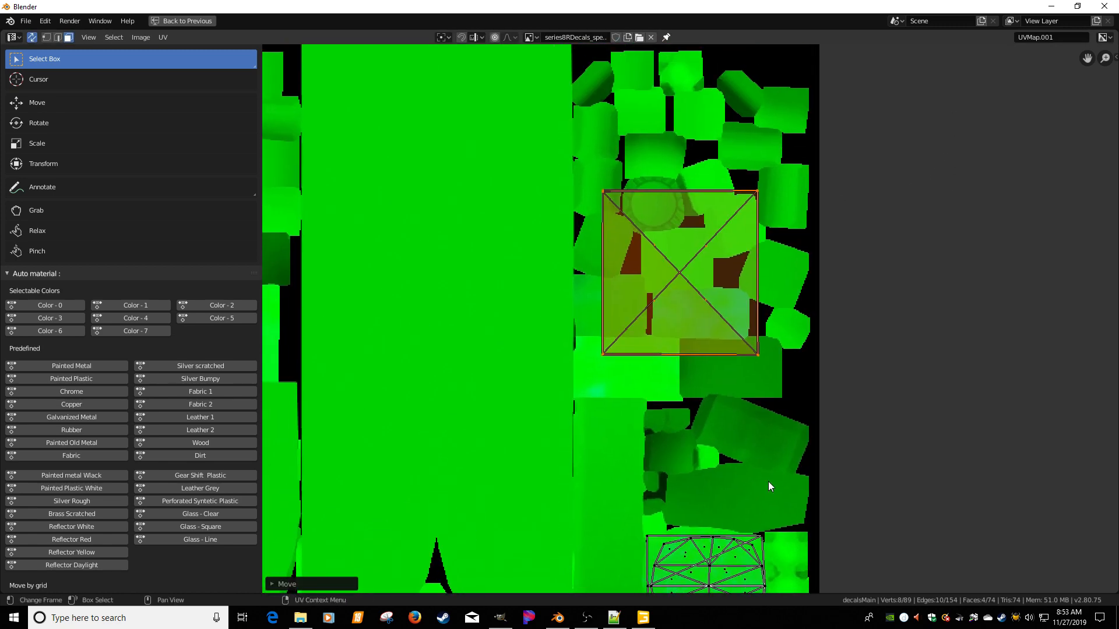
# Scale the square island to about 0.35, move it onto the green block below the round patch, and shrink it by about 0.87.
pyautogui.press('s')
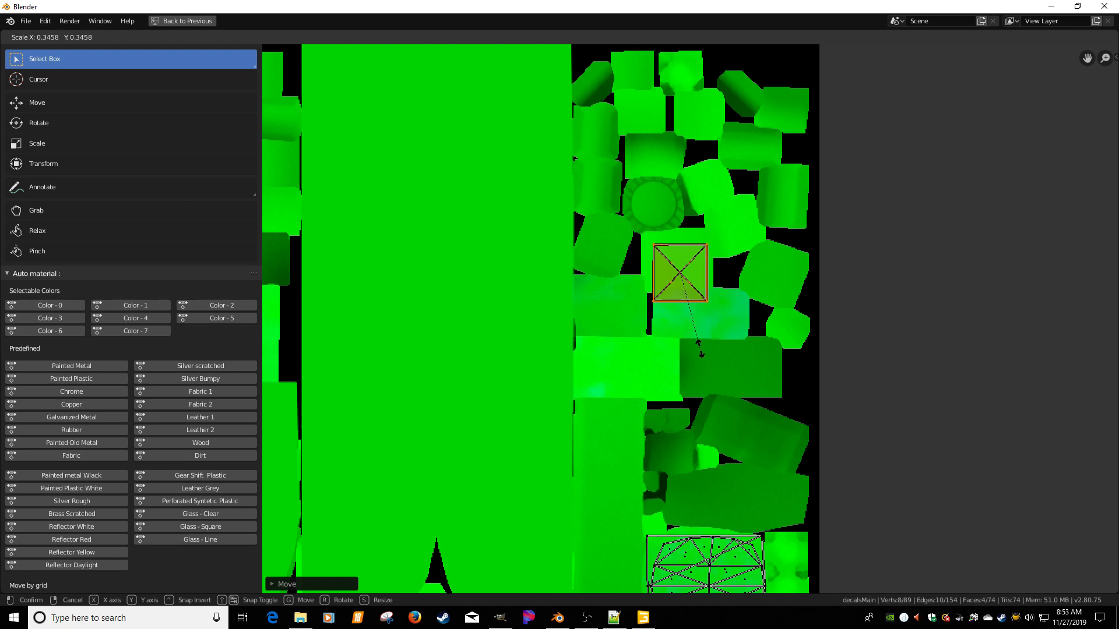
pyautogui.click(700, 352)
pyautogui.press('g')
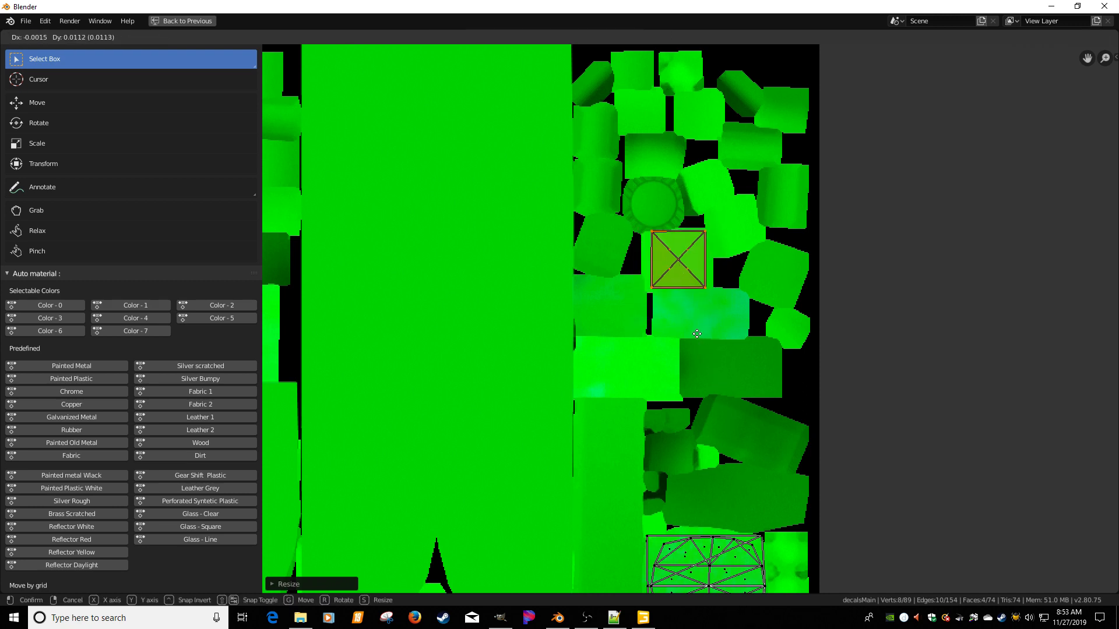
pyautogui.click(696, 335)
pyautogui.press('s')
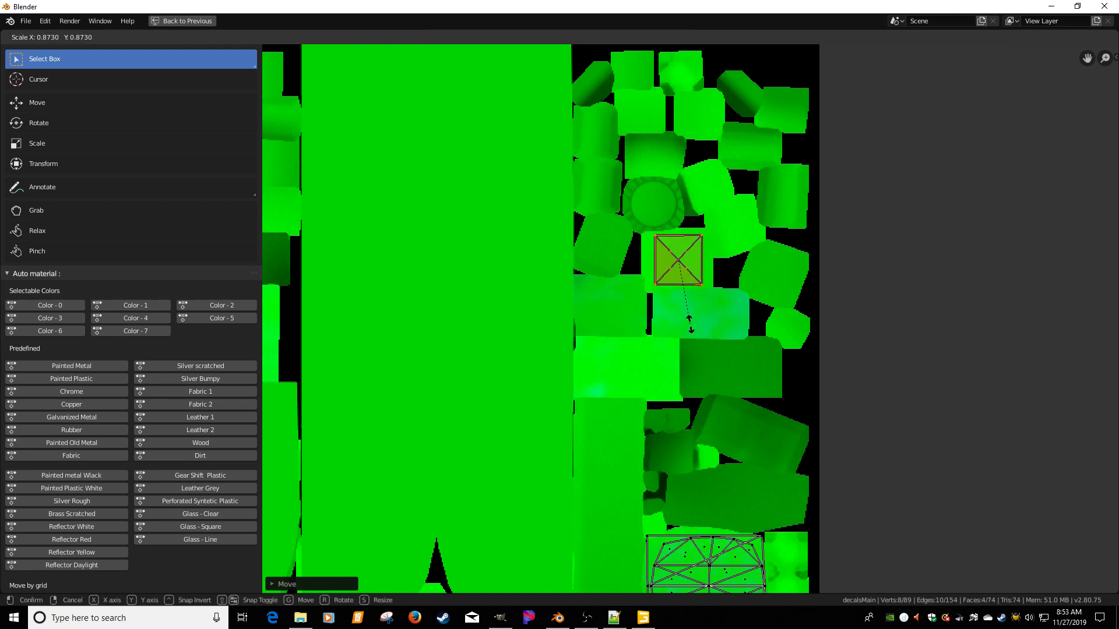
pyautogui.click(689, 324)
# Move the remaining small island outside the texture onto the upper-left green blocks and rotate it 90 degrees.
pyautogui.scroll(-6, 674, 347)
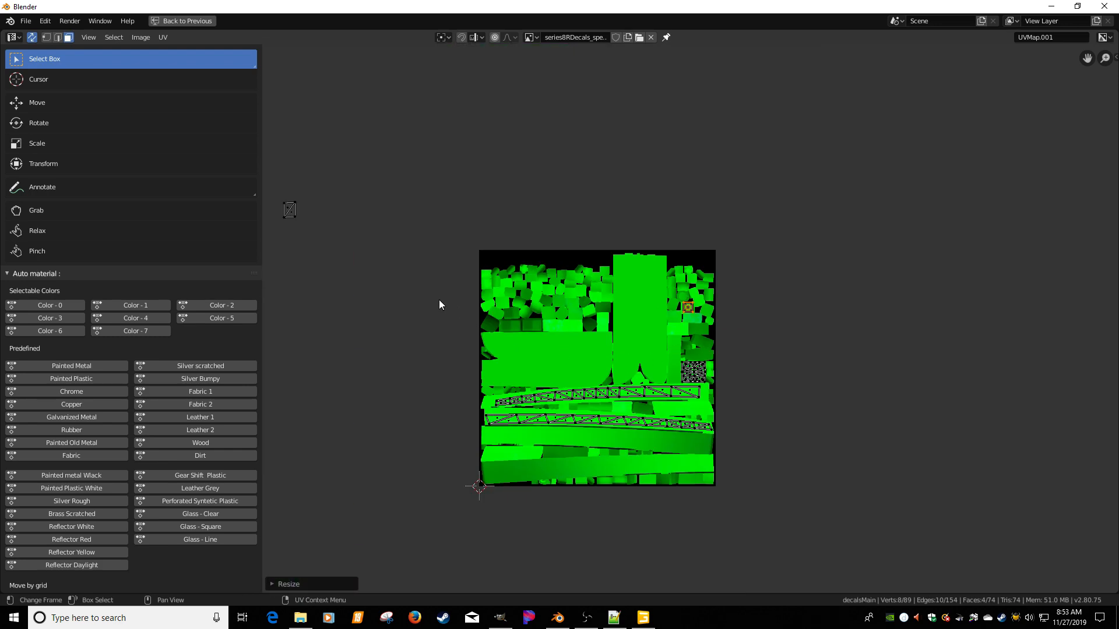
pyautogui.click(281, 205)
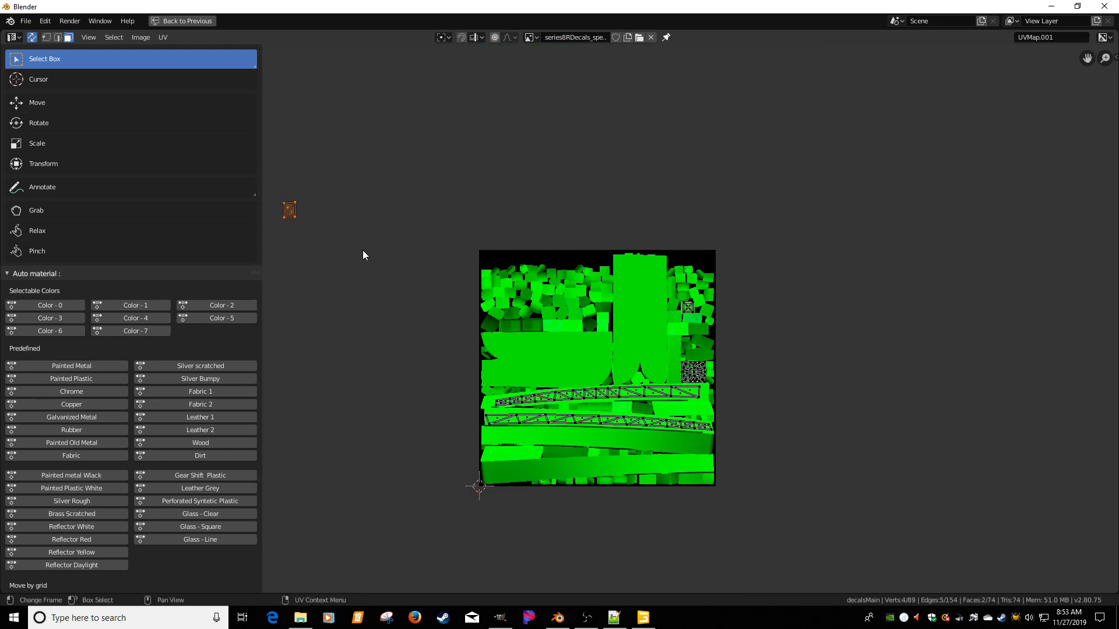
pyautogui.press('g')
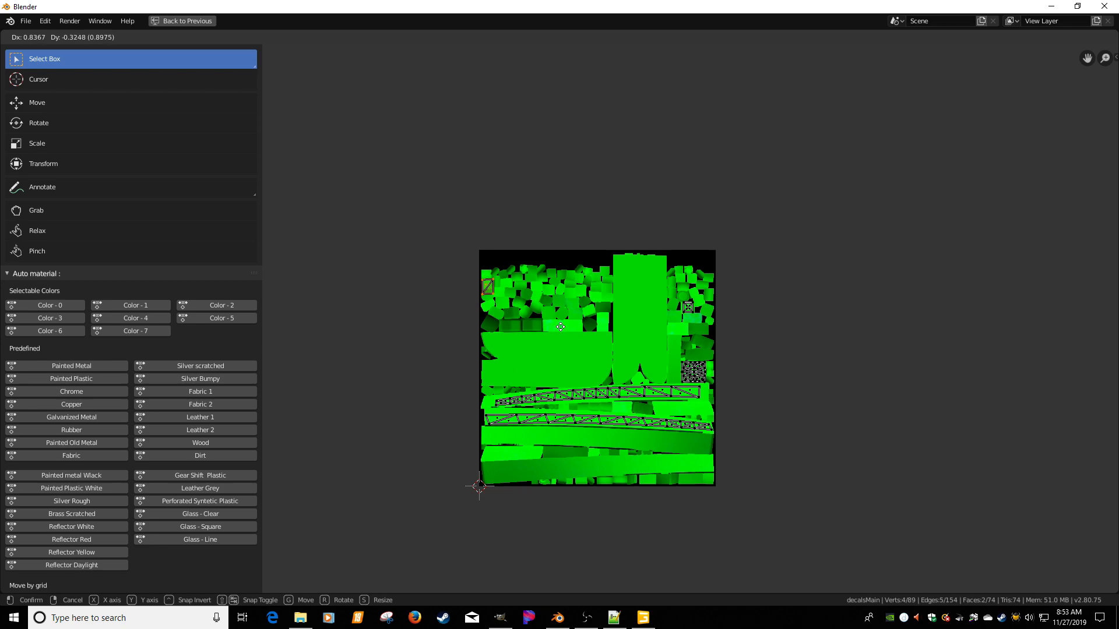
pyautogui.click(557, 327)
pyautogui.scroll(3, 484, 318)
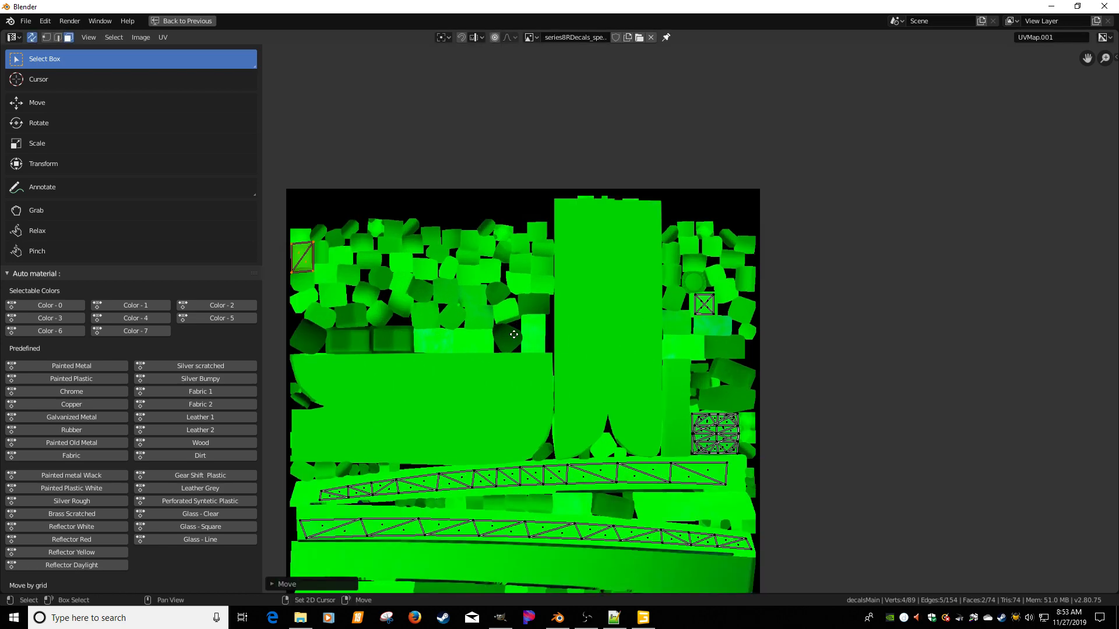
pyautogui.moveTo(514, 335); pyautogui.dragTo(744, 401, button='middle')
pyautogui.scroll(4, 729, 399)
pyautogui.moveTo(487, 352); pyautogui.dragTo(679, 400, button='middle')
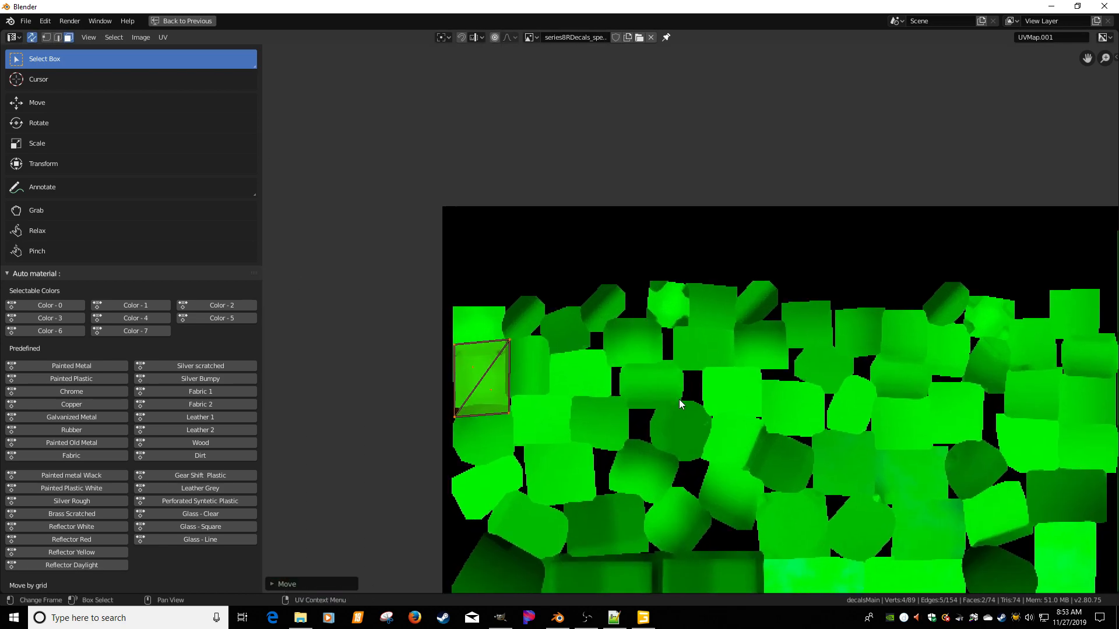
pyautogui.write('r90')
pyautogui.press('Return')
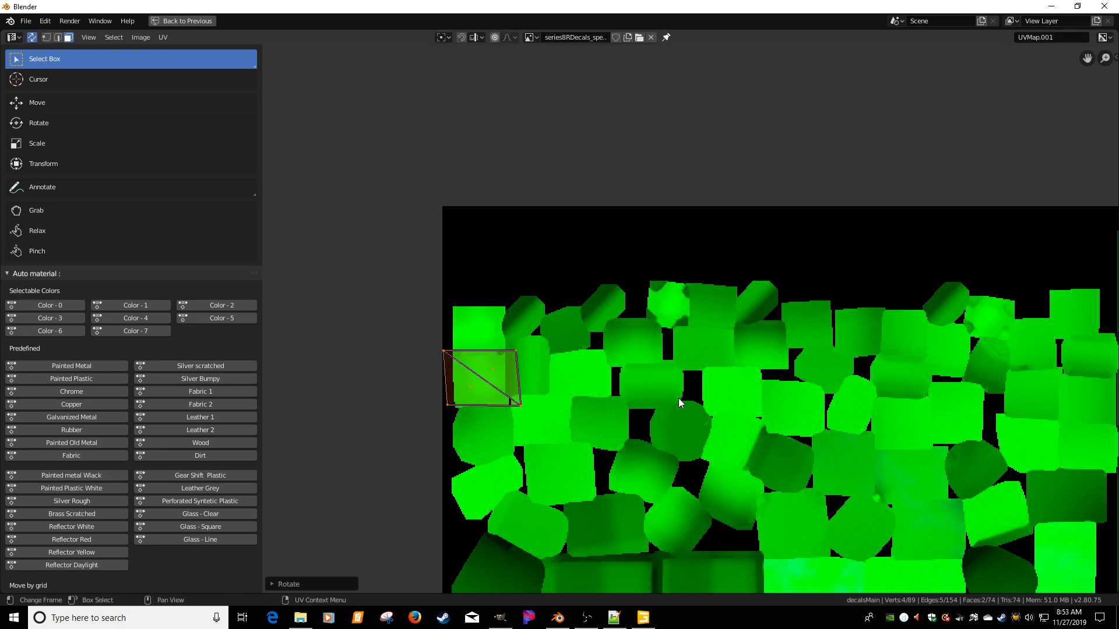
# Move the rotated island onto a green block in the texture's upper rows and scale it down to fit inside that block.
pyautogui.press('g')
pyautogui.click(902, 374)
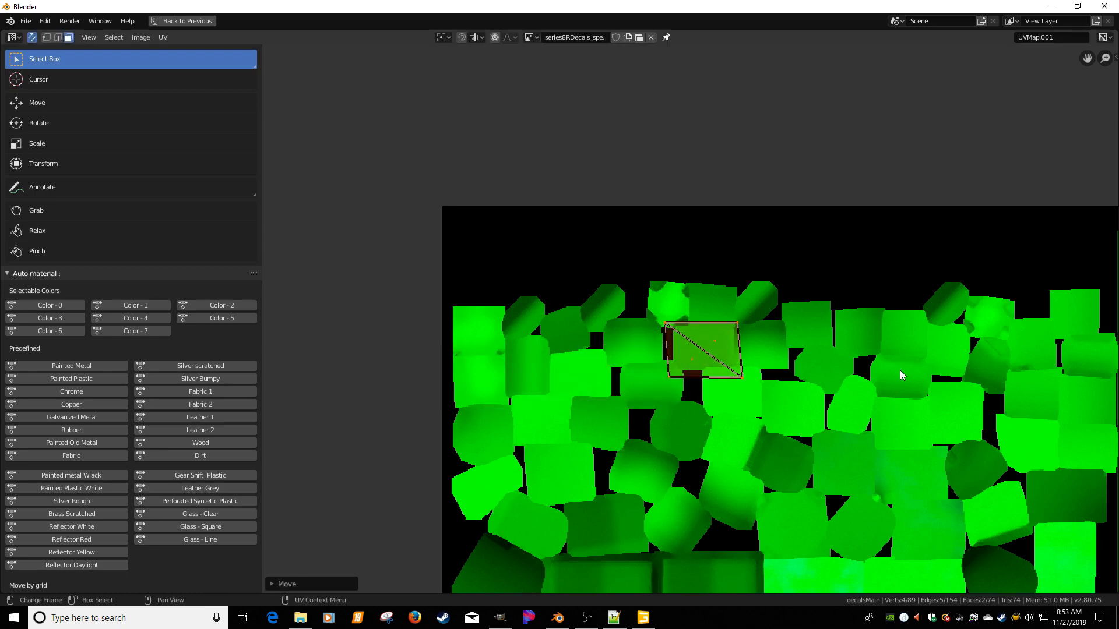
pyautogui.press('s')
pyautogui.click(726, 400)
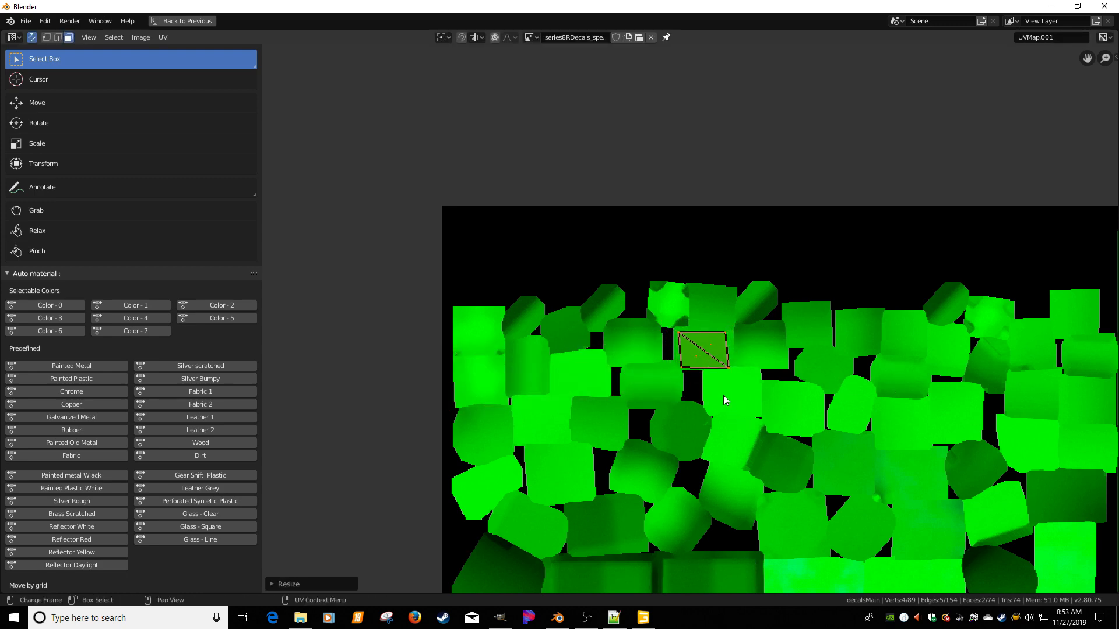
pyautogui.press('g')
pyautogui.click(721, 392)
pyautogui.press('g')
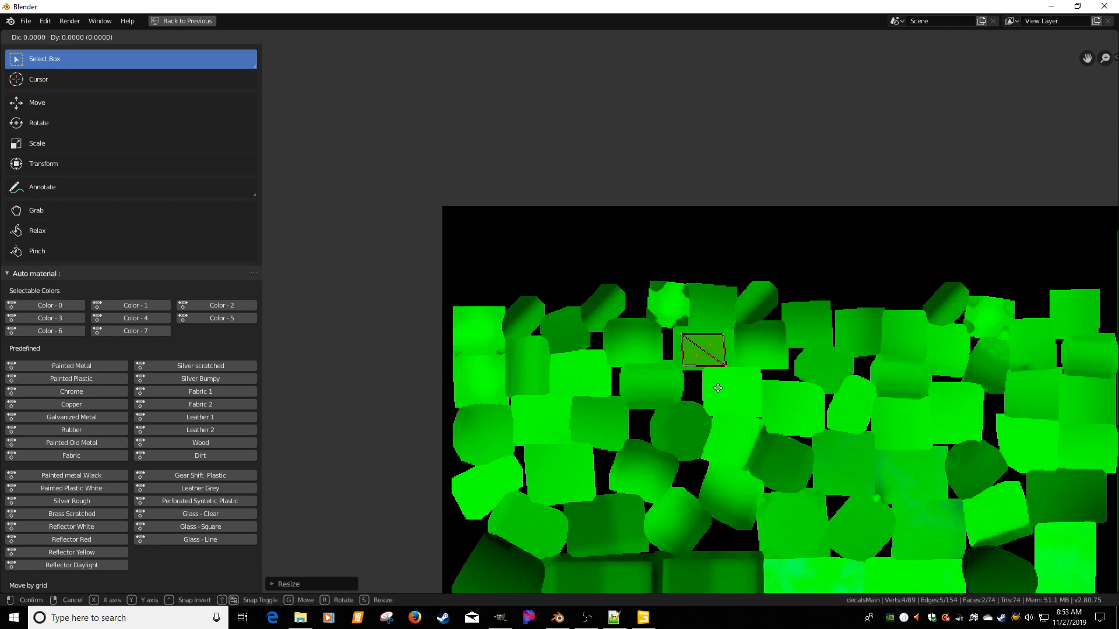
pyautogui.click(717, 387)
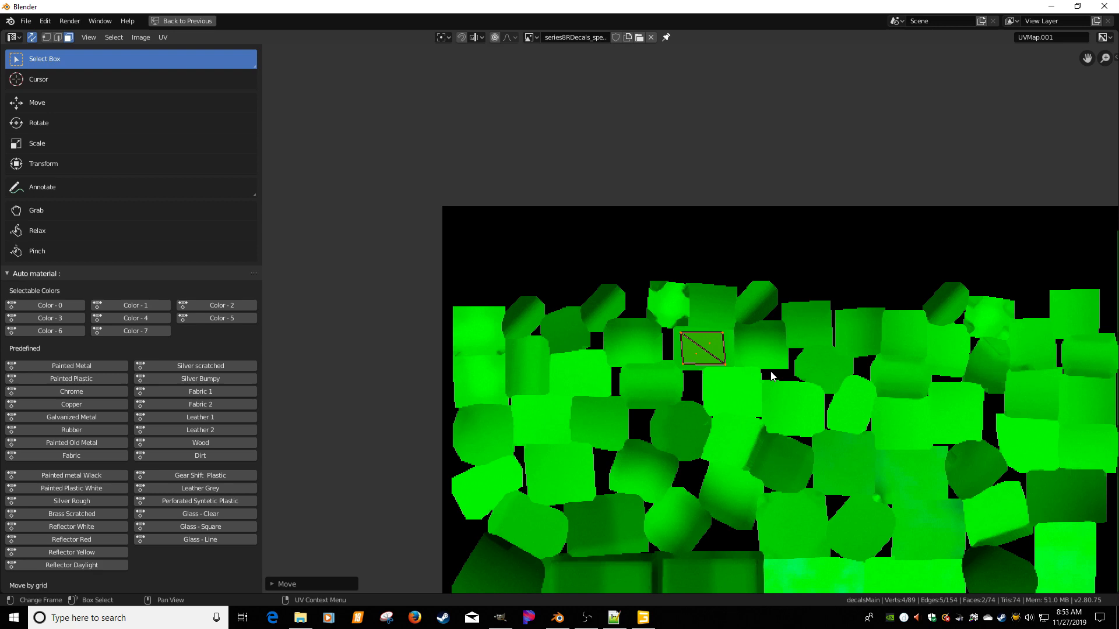
# Select all UV islands and restore the full workspace layout from the maximized UV editor.
pyautogui.scroll(-7, 771, 376)
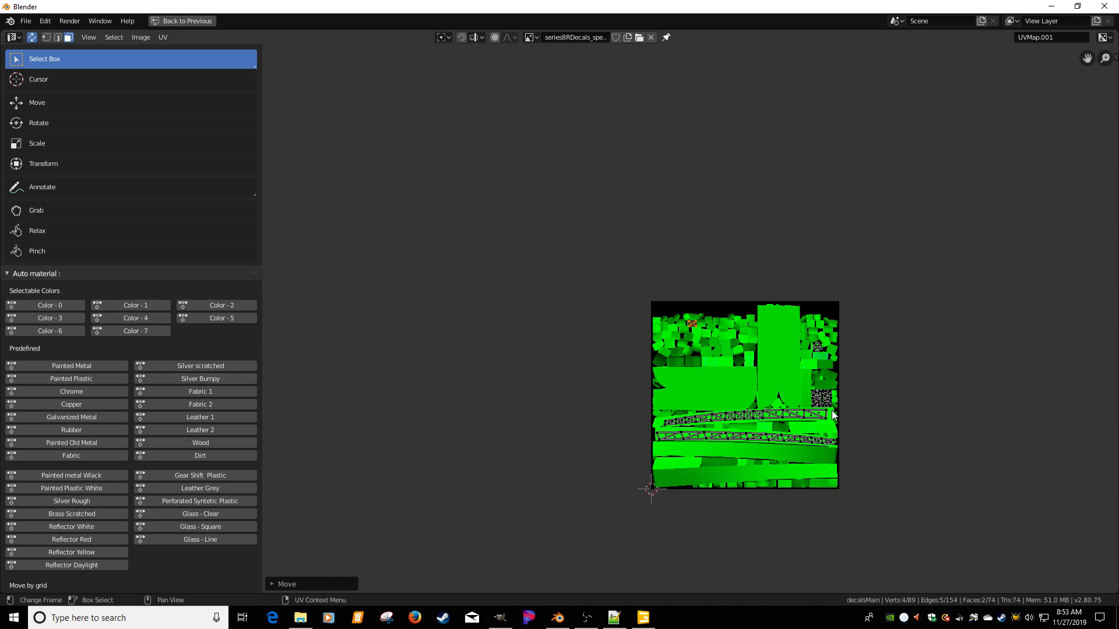
pyautogui.press('a')
pyautogui.scroll(1, 854, 420)
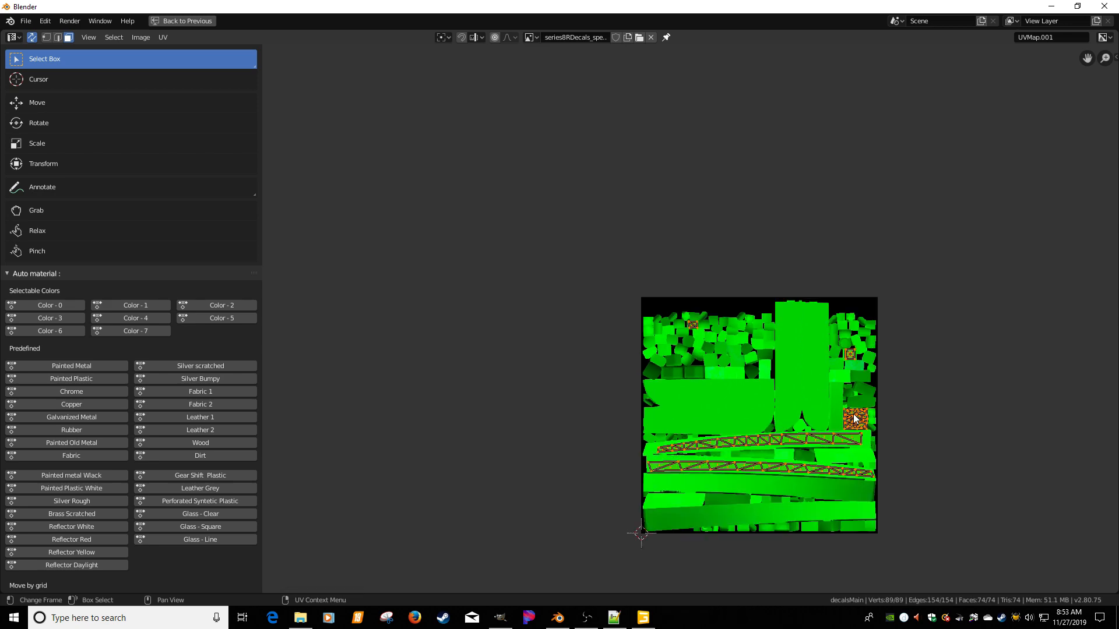
pyautogui.hotkey('ctrl', 'space')
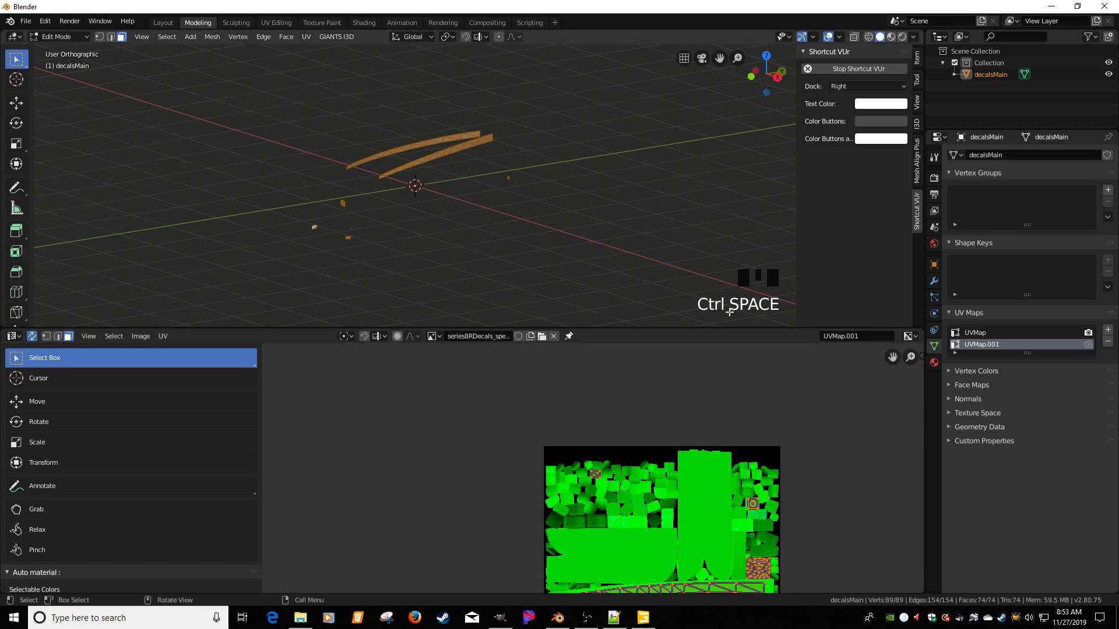
# Make UVMap the active UV map and show series8RDecals_diffuse.dds behind its layout.
pyautogui.click(977, 333)
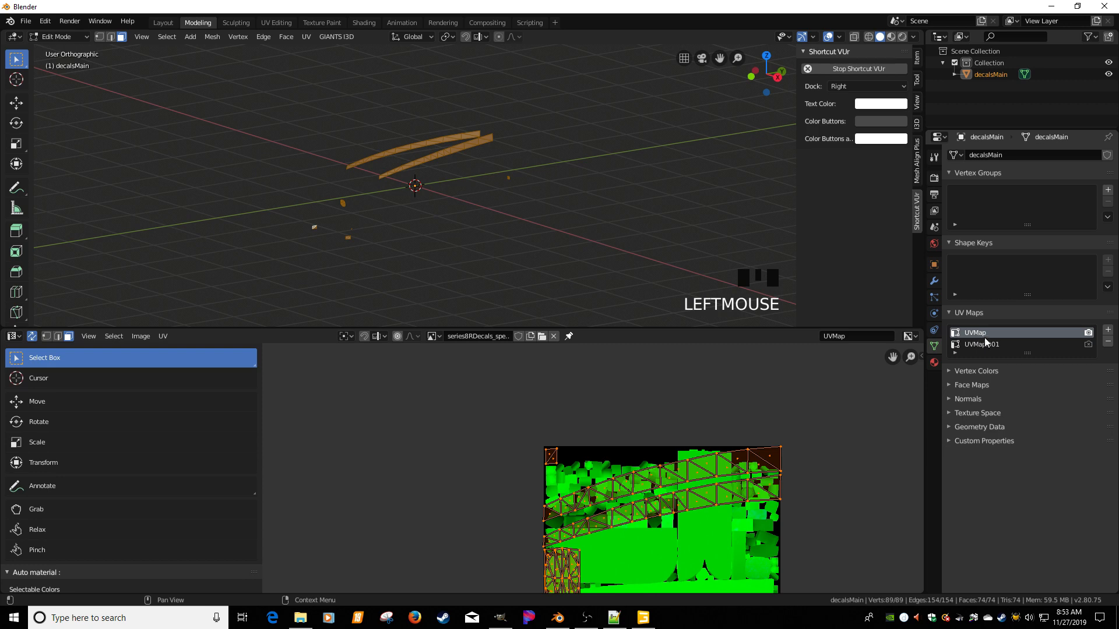
pyautogui.click(986, 343)
pyautogui.click(981, 334)
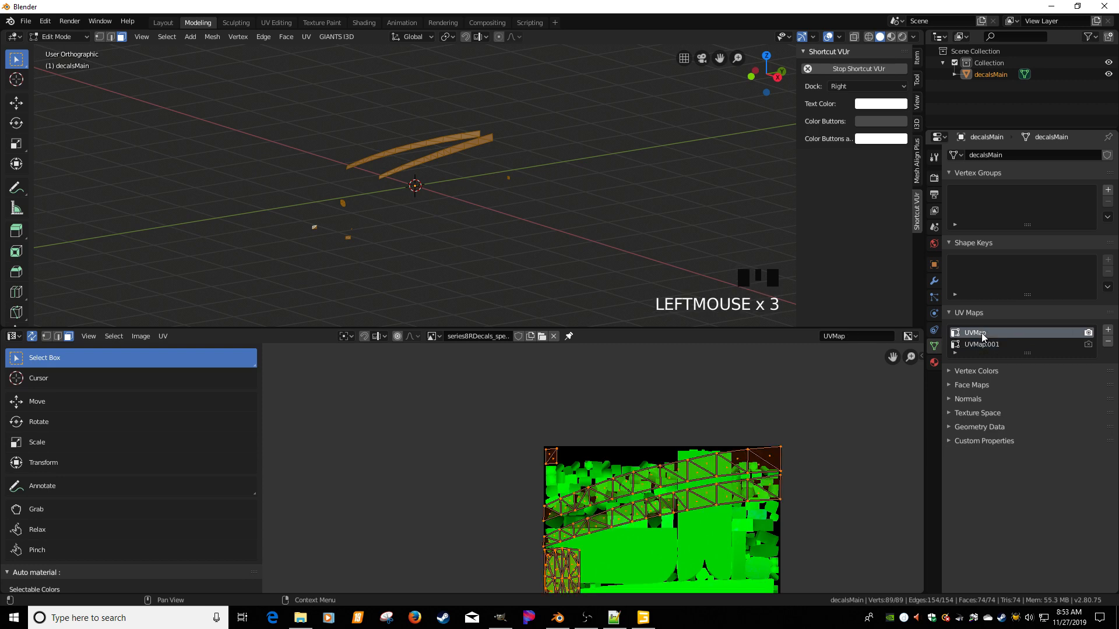
pyautogui.click(434, 336)
pyautogui.click(445, 376)
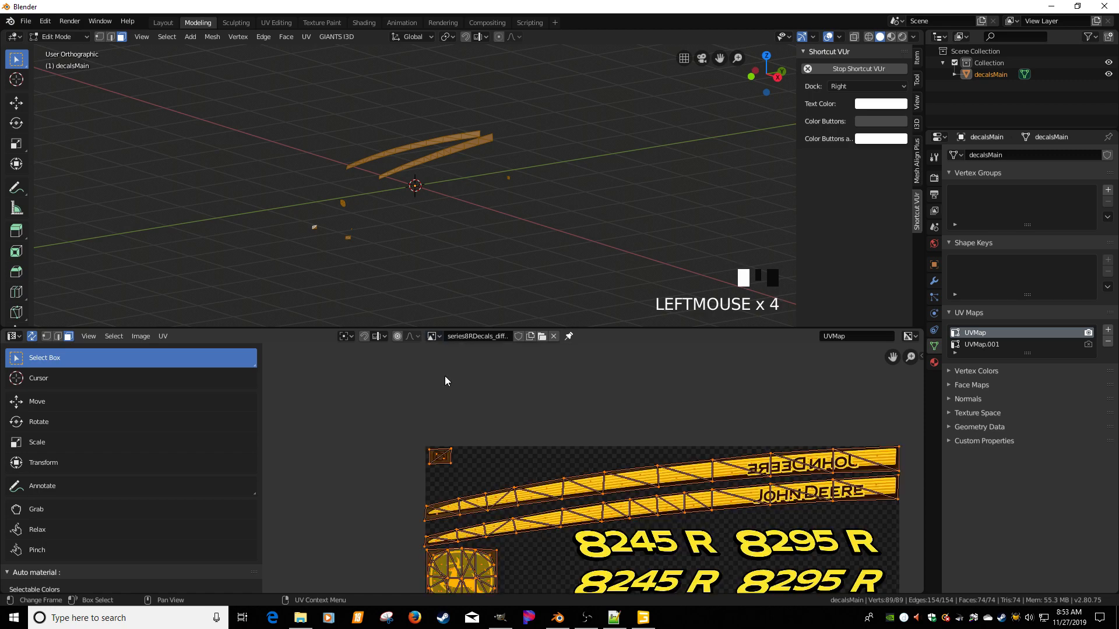
pyautogui.scroll(-5, 582, 412)
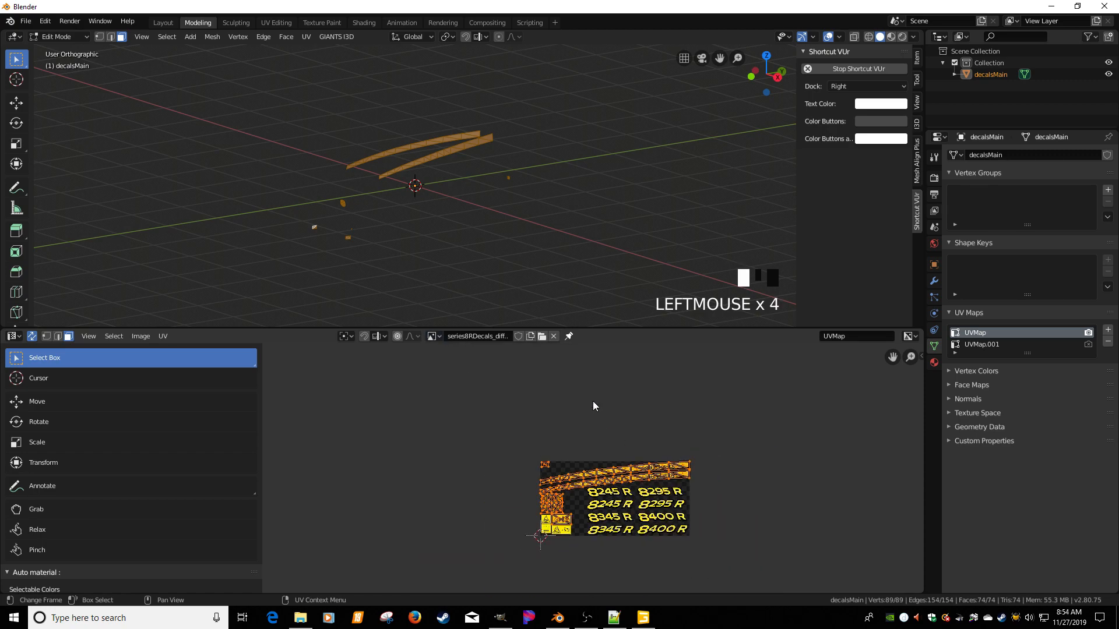
pyautogui.scroll(4, 593, 402)
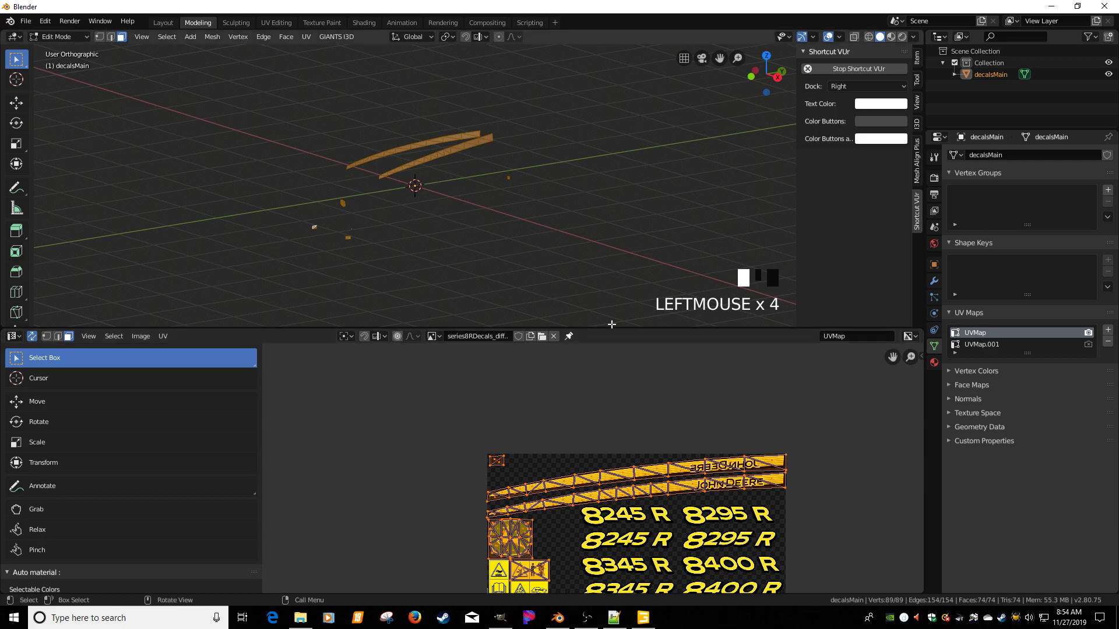
# Enlarge the UV editor and box-select the overlapping islands on the warning sign with the crossed-out person.
pyautogui.moveTo(609, 328); pyautogui.dragTo(605, 239)
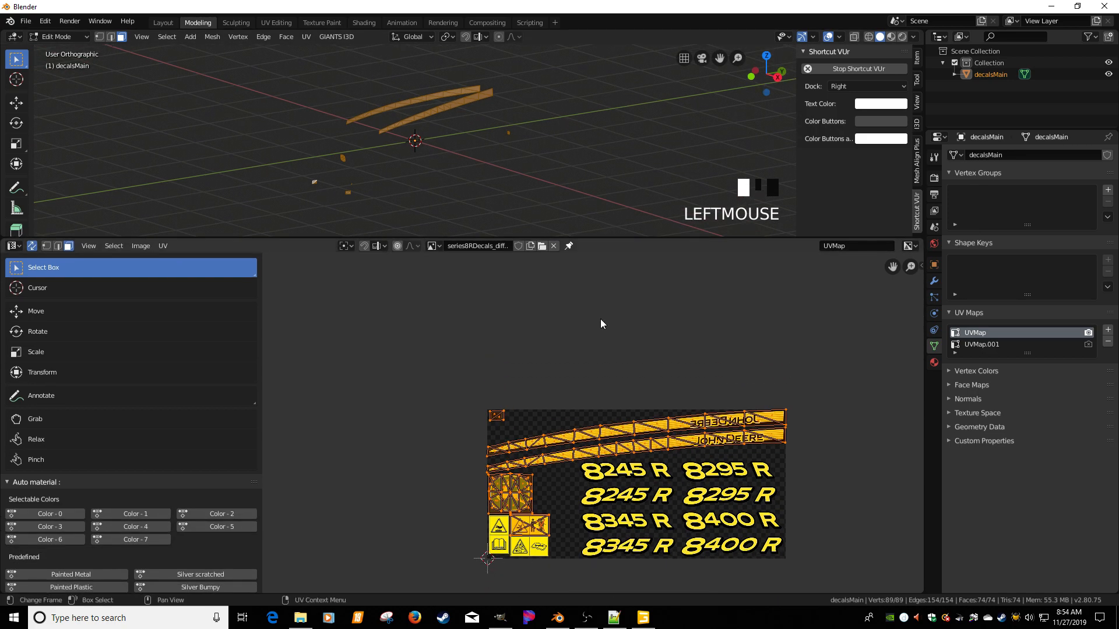
pyautogui.click(579, 530)
pyautogui.scroll(2, 580, 530)
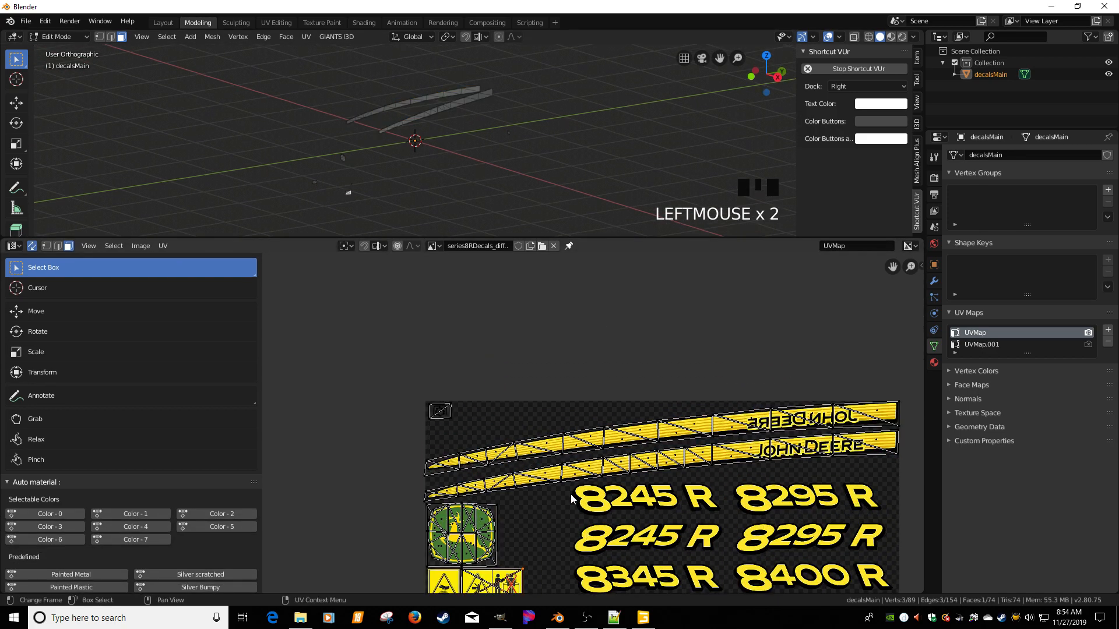
pyautogui.moveTo(556, 546); pyautogui.dragTo(652, 395, button='middle')
pyautogui.scroll(5, 590, 426)
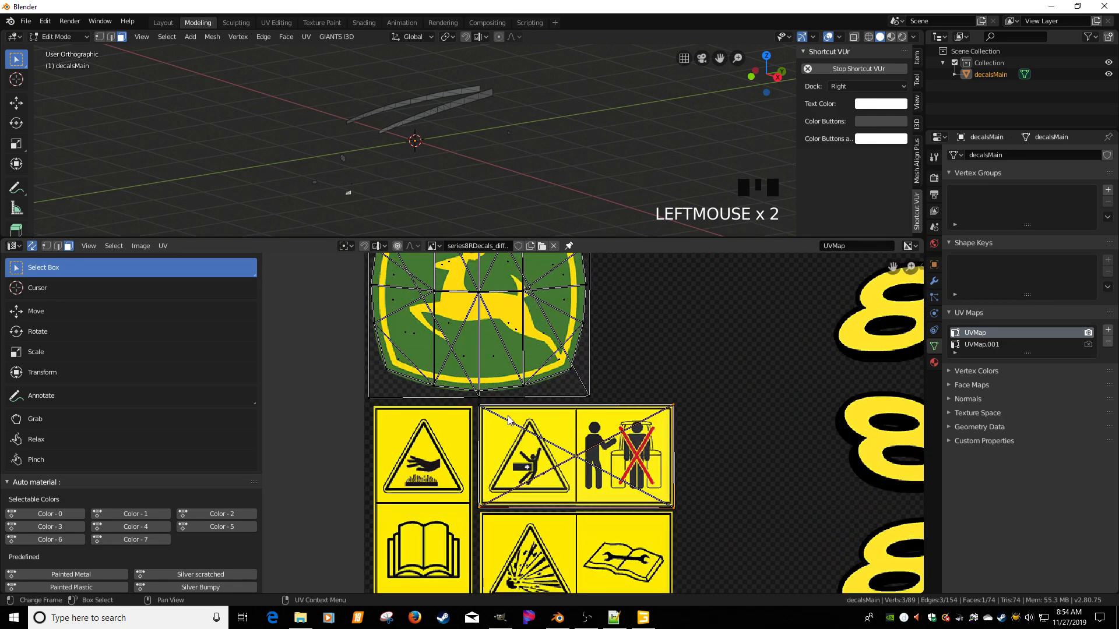
pyautogui.moveTo(462, 401); pyautogui.dragTo(691, 535)
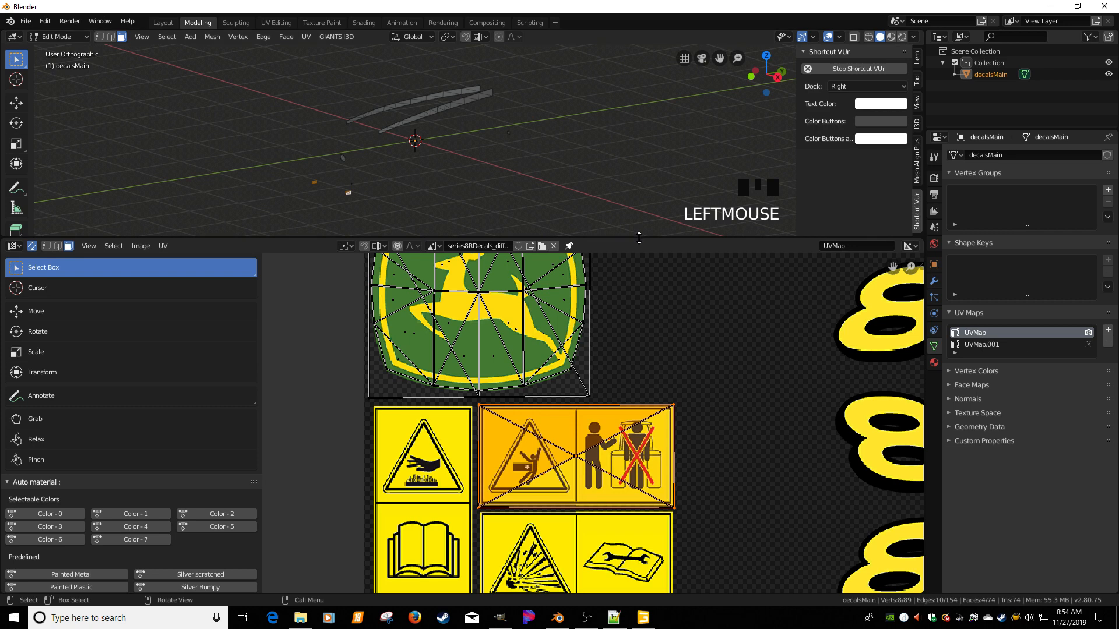
# Enlarge the 3D viewport and separate the selected warning-sign faces from decalsMain into a new object.
pyautogui.moveTo(641, 238); pyautogui.dragTo(641, 279)
pyautogui.scroll(-2, 498, 229)
pyautogui.moveTo(499, 229); pyautogui.dragTo(481, 203, button='middle')
pyautogui.scroll(3, 587, 208)
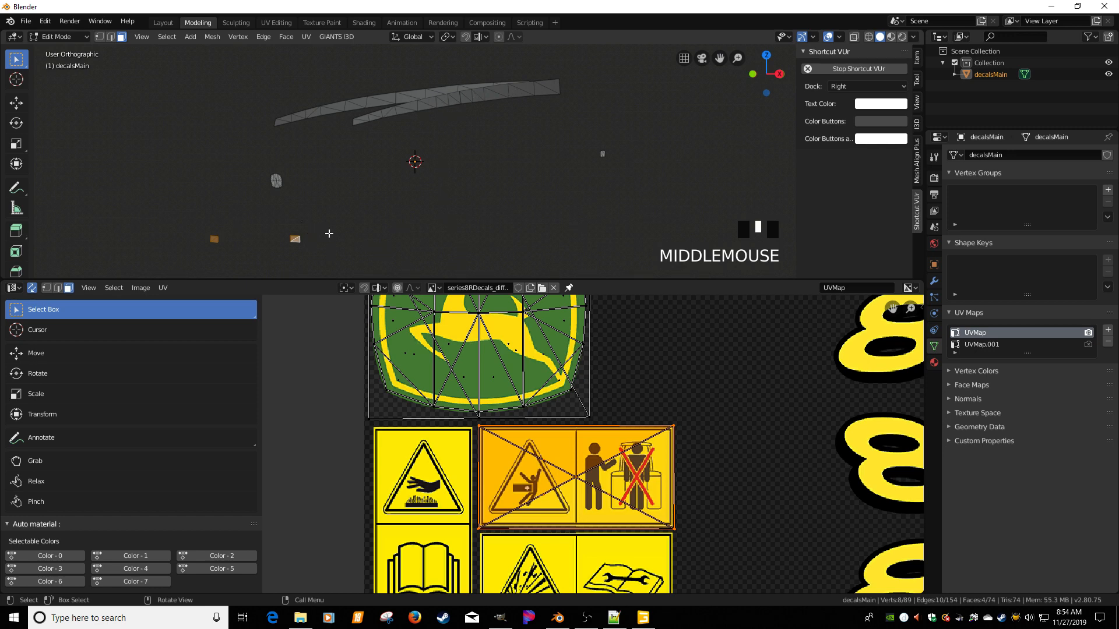
pyautogui.press('p')
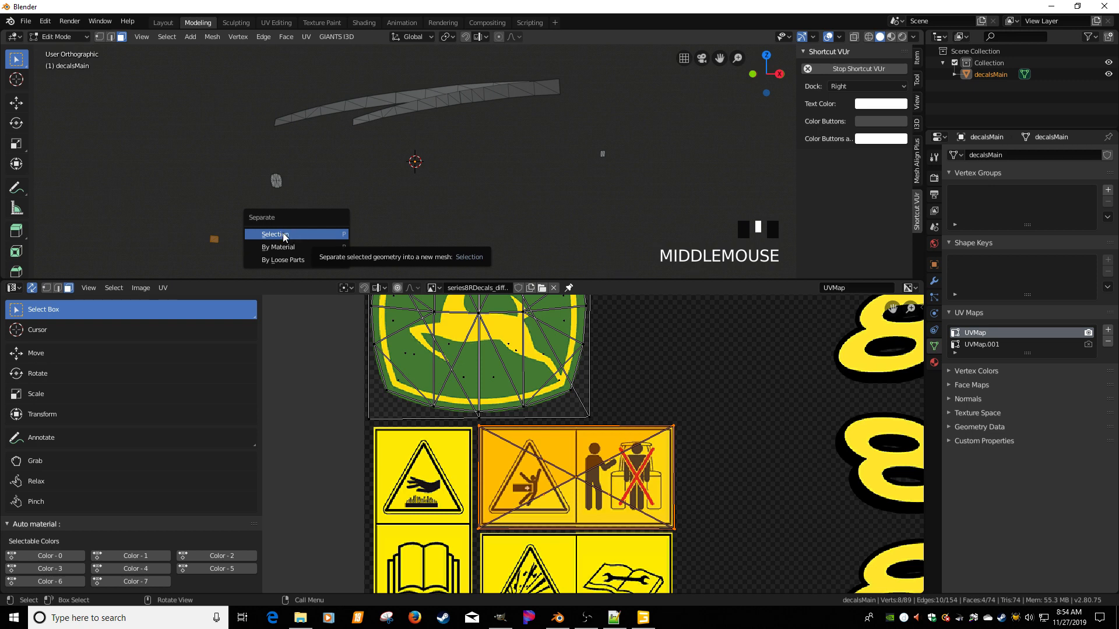
pyautogui.press('p')
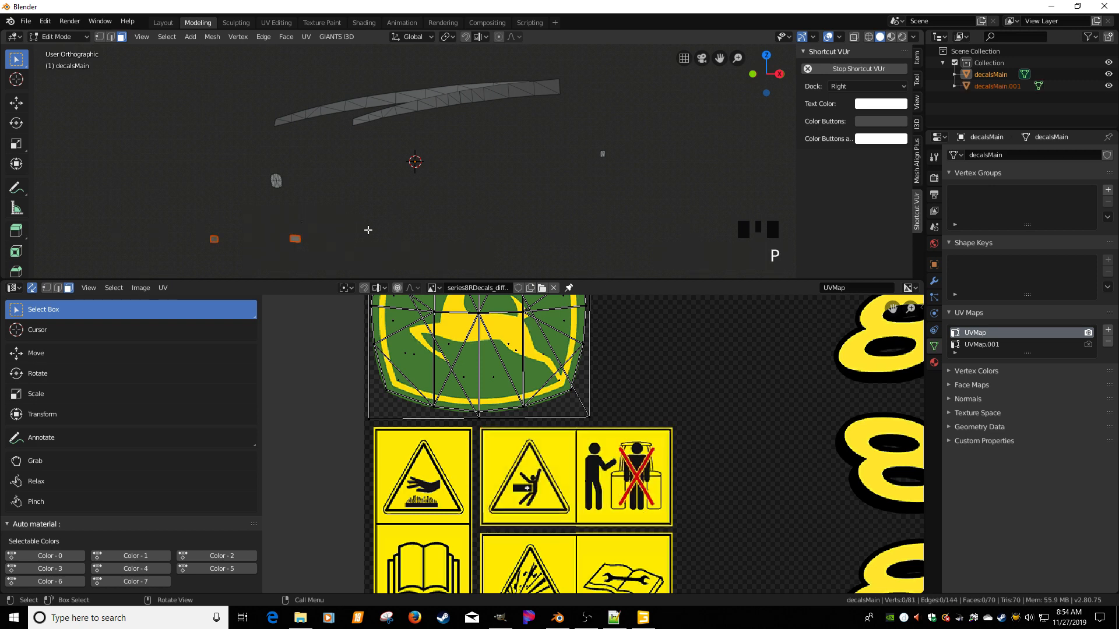
# Return to Object Mode and select the separated warning-sign object, decalsMain.001.
pyautogui.doubleClick(984, 78)
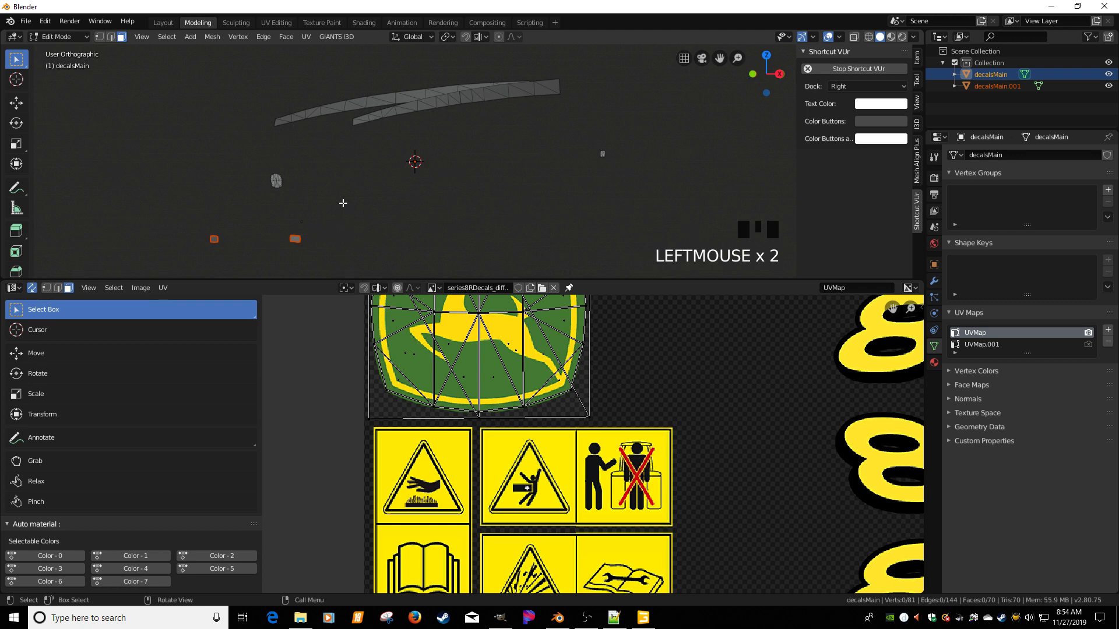
pyautogui.press('Tab')
pyautogui.click(305, 240)
pyautogui.click(302, 239)
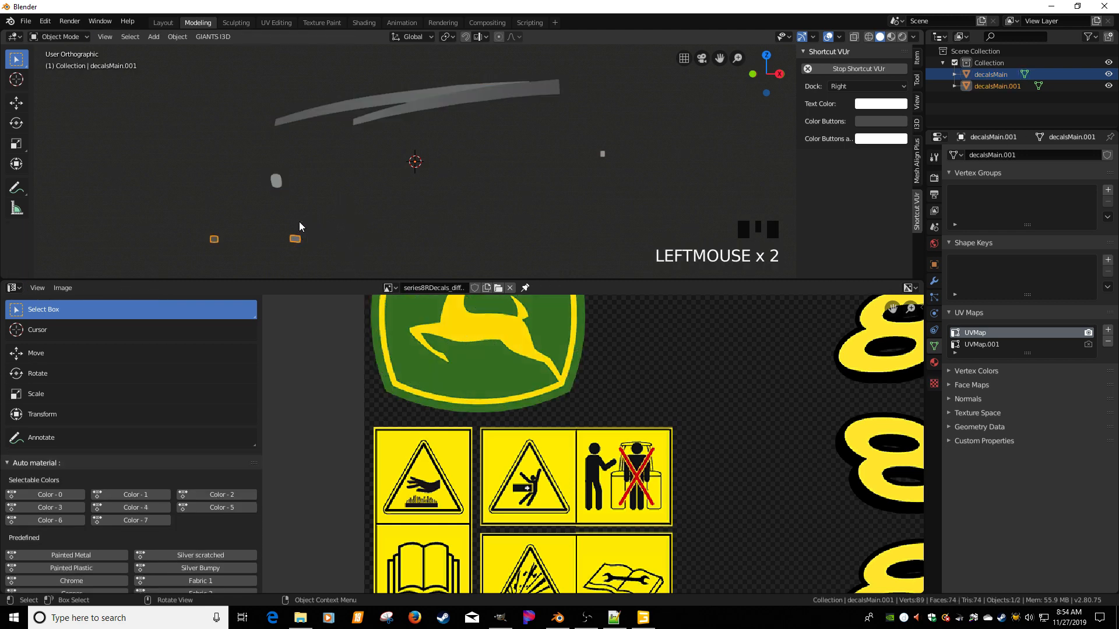
pyautogui.click(300, 222)
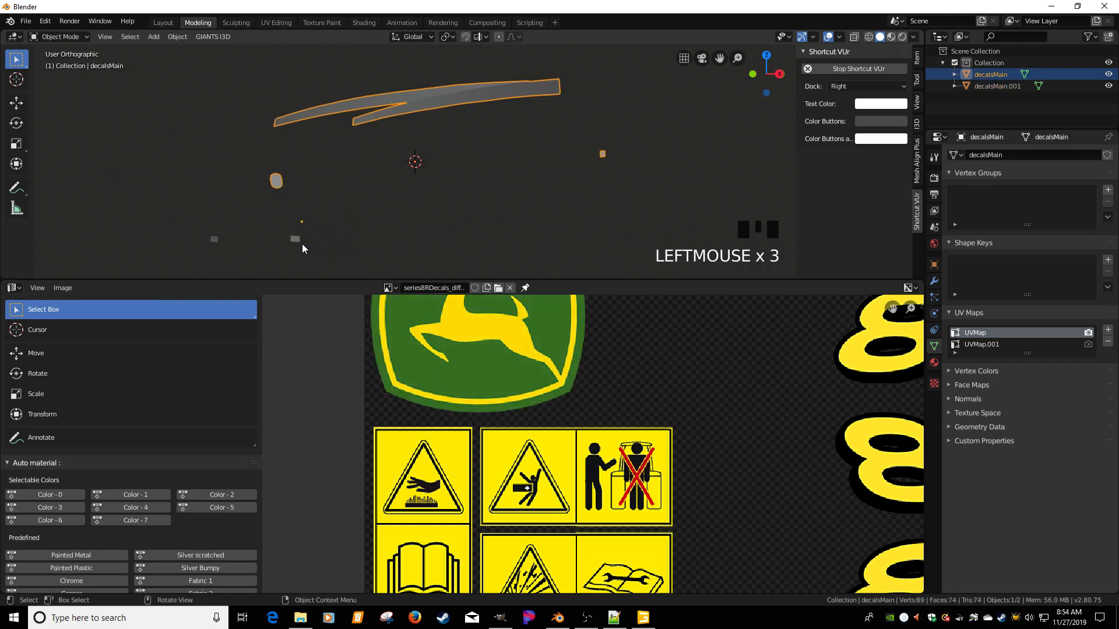
pyautogui.click(302, 245)
pyautogui.scroll(-6, 437, 415)
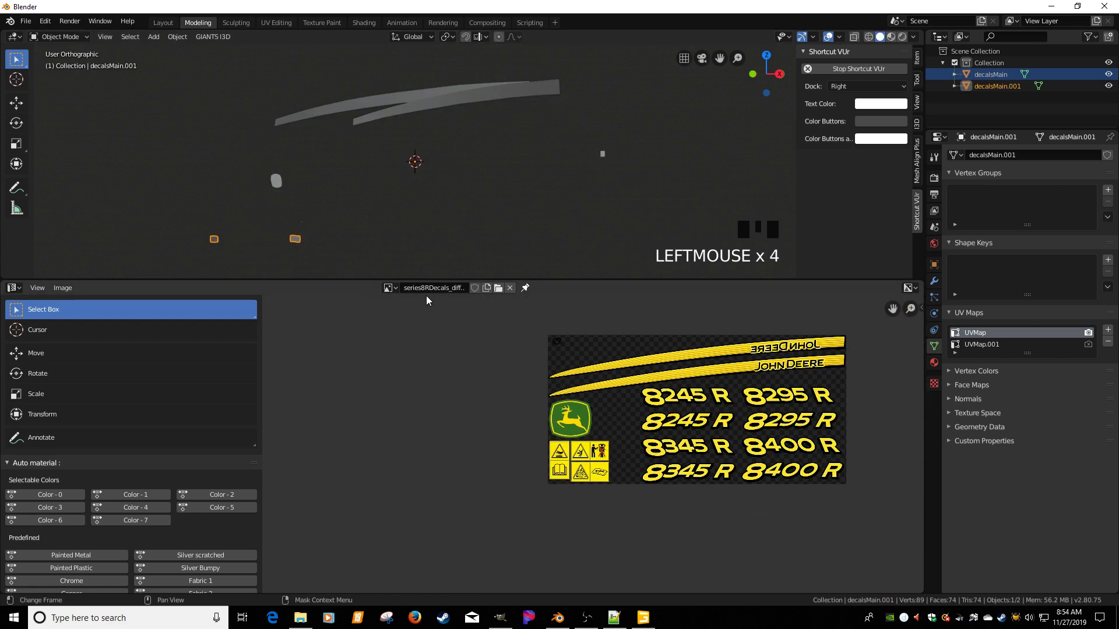
# Check the UV layout of decalsMain in Edit Mode against the separated decals, and reselect decalsMain.001 in Object Mode.
pyautogui.press('Tab')
pyautogui.press('Tab')
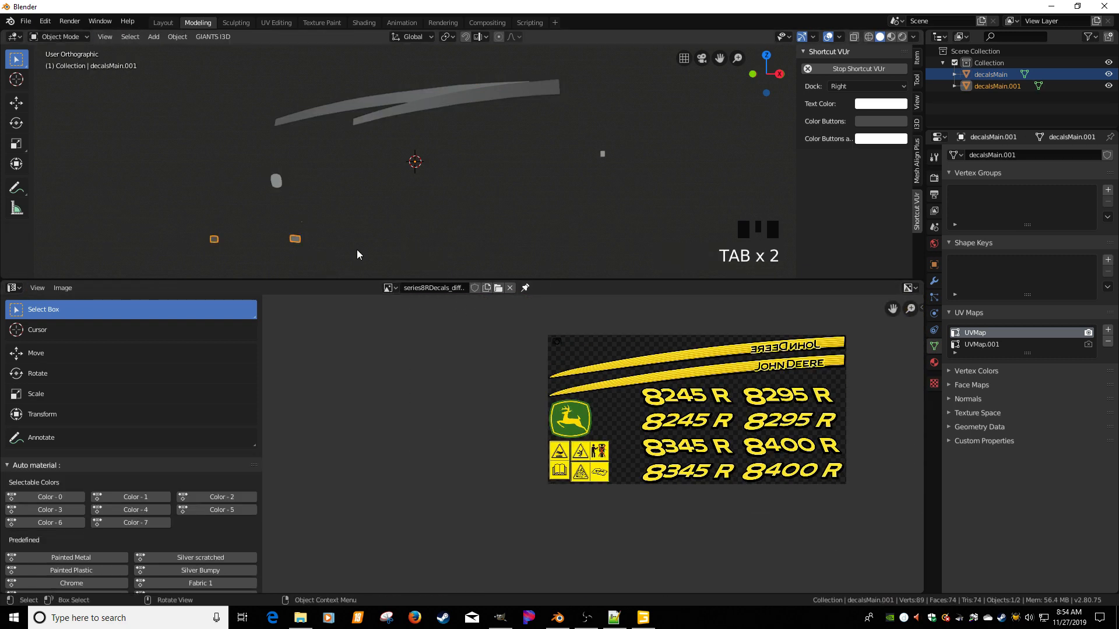
pyautogui.click(301, 221)
pyautogui.press('Tab')
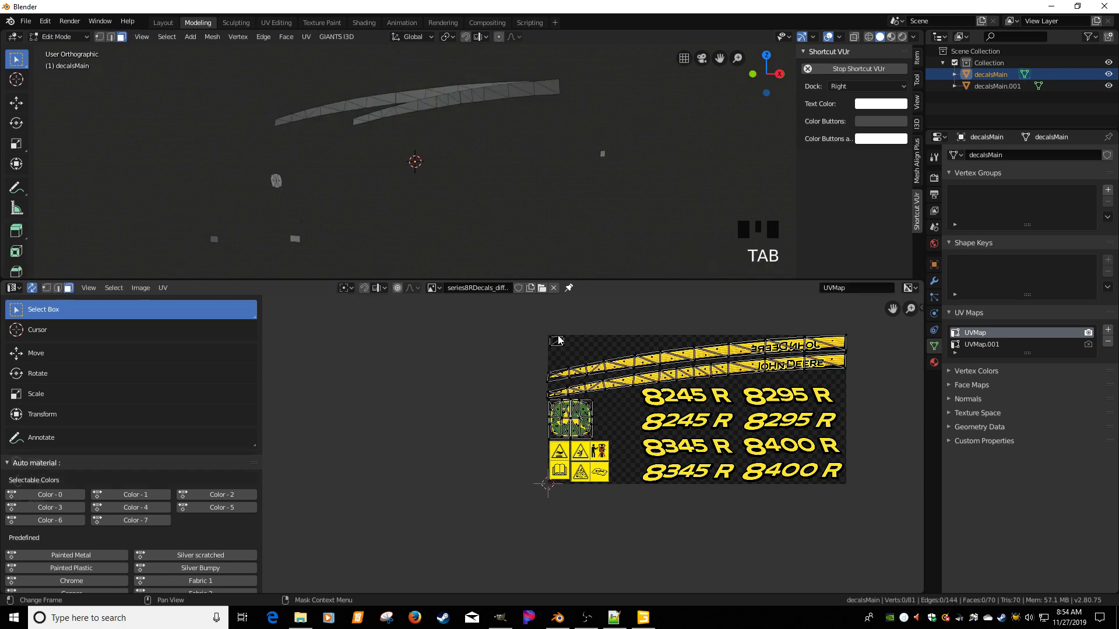
pyautogui.press('Tab')
pyautogui.click(297, 239)
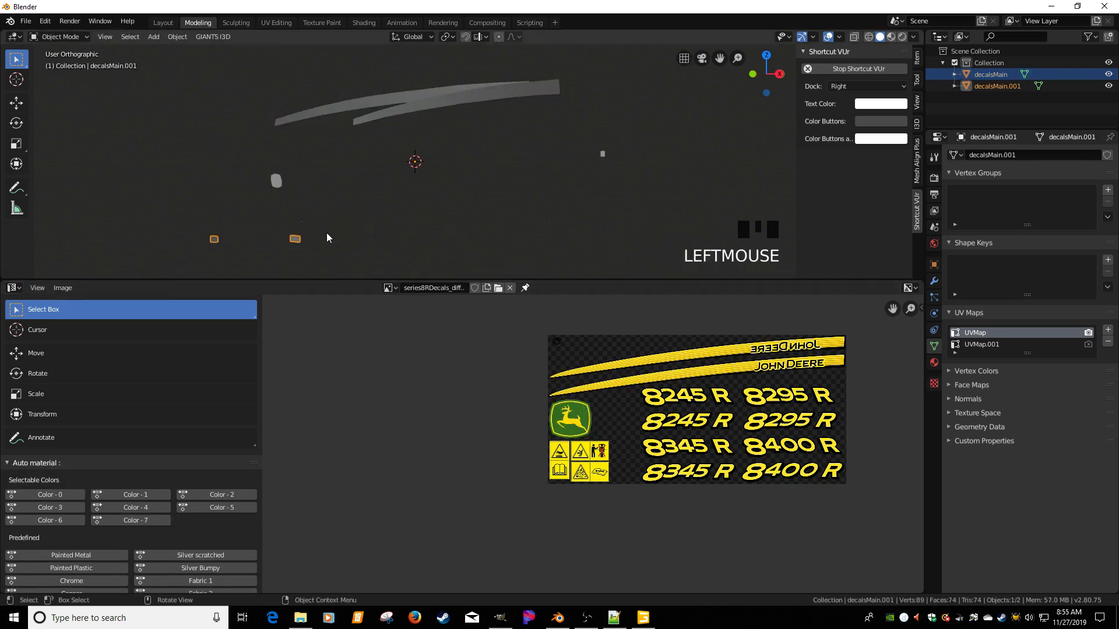
# Rename the separated warning-sign object to decalsMainImage and copy that name.
pyautogui.click(308, 241)
pyautogui.click(302, 240)
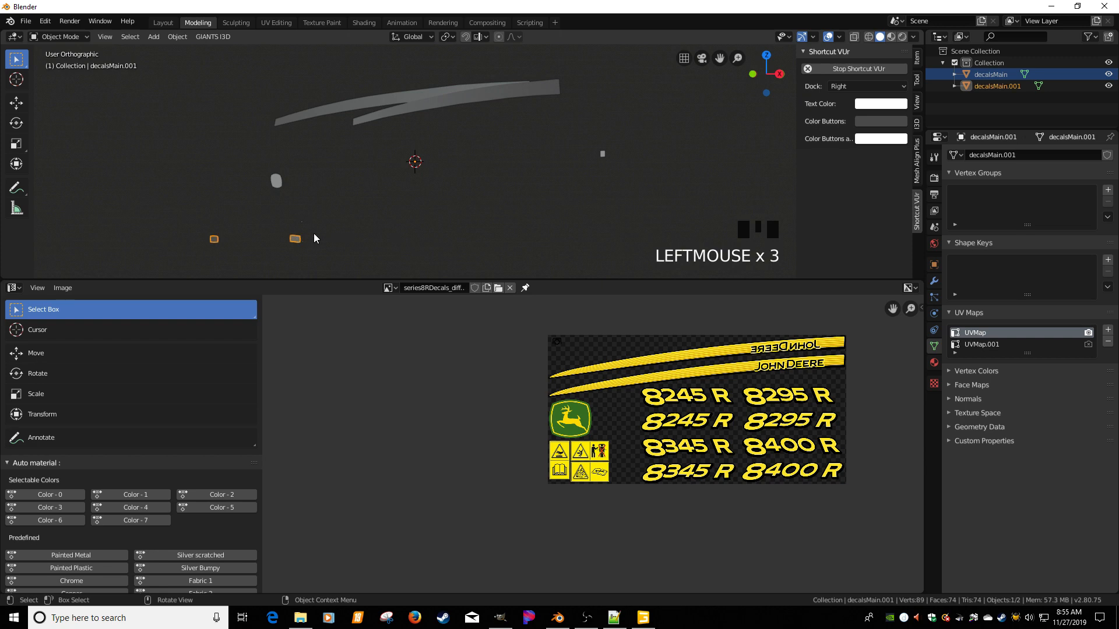
pyautogui.press('F2')
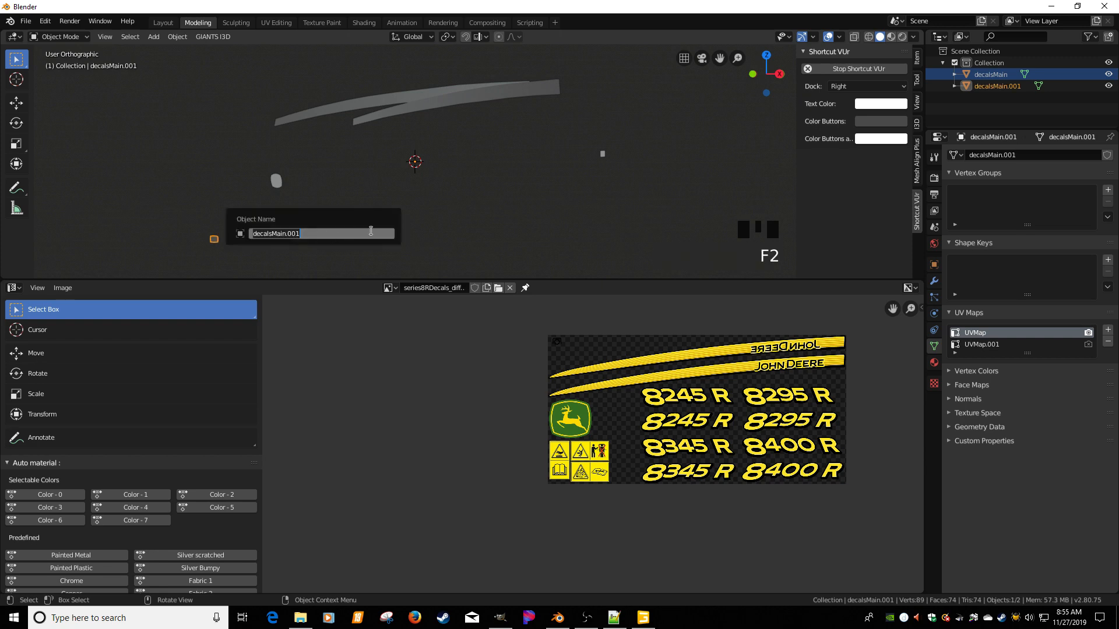
pyautogui.doubleClick(314, 240)
pyautogui.press('BackSpace')
pyautogui.press('BackSpace')
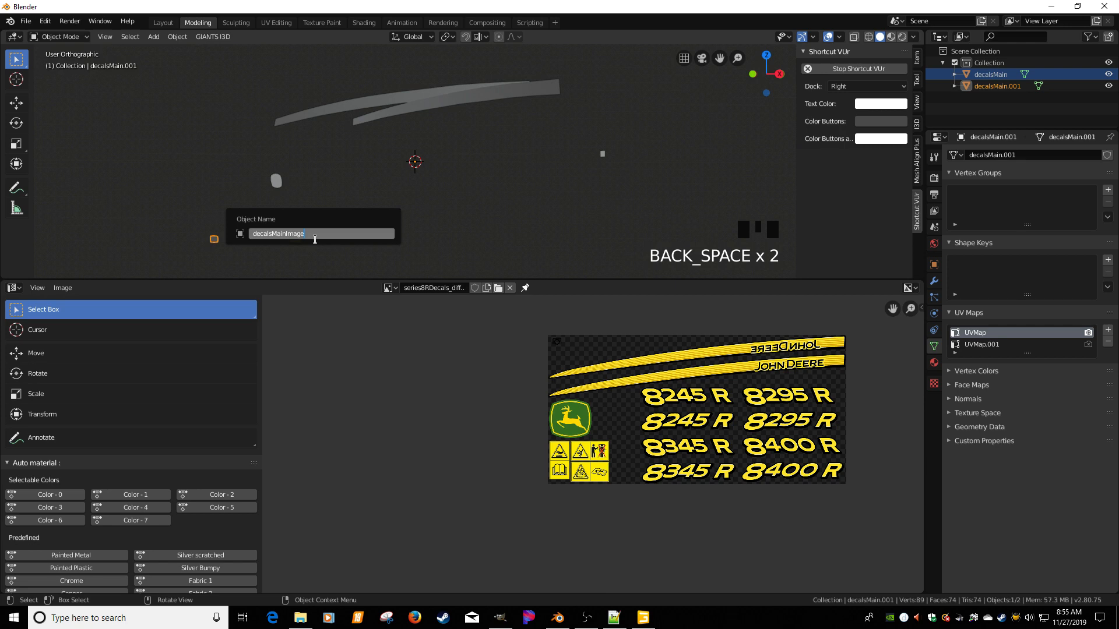
pyautogui.hotkey('ctrl', 'a')
pyautogui.hotkey('ctrl', 'c')
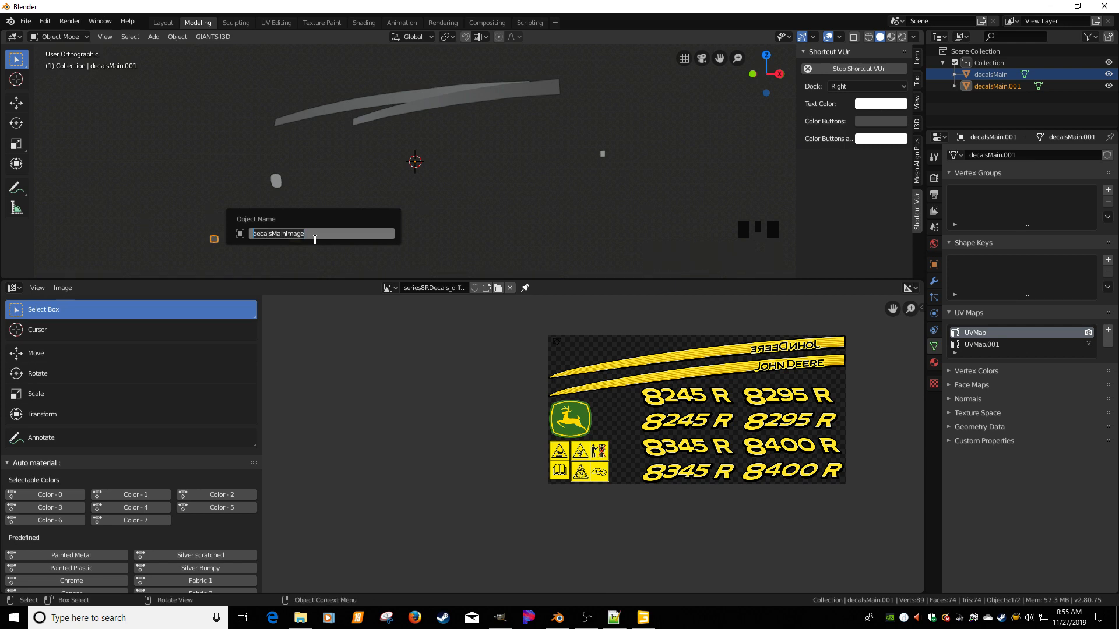
pyautogui.press('Return')
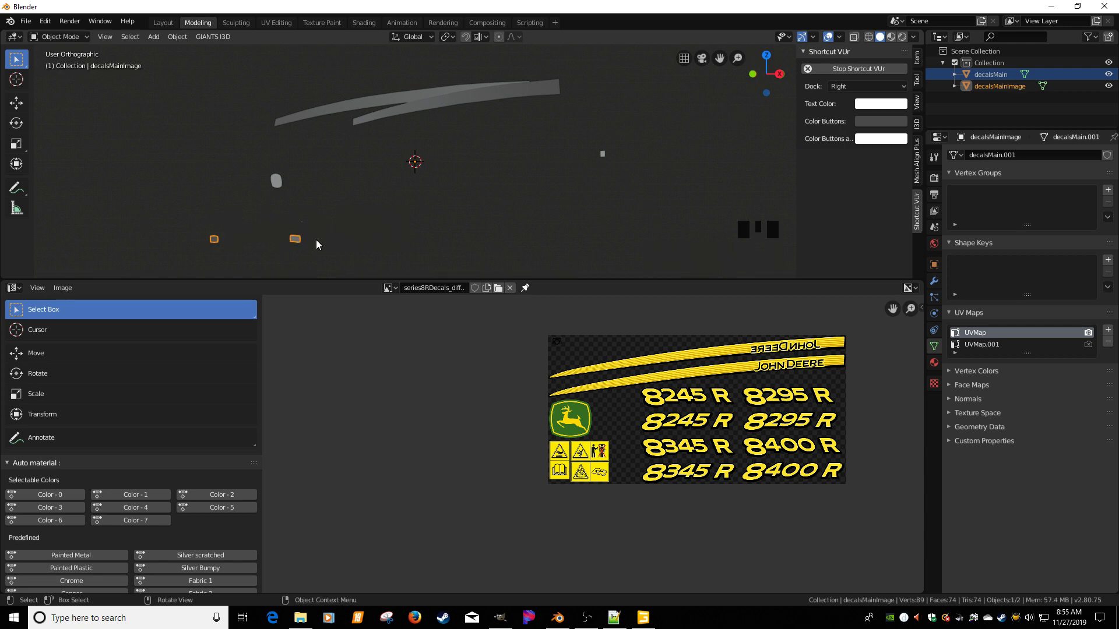
# Rename the material of decalsMainImage to decalsMainImage_mat, reusing the copied object name.
pyautogui.click(934, 362)
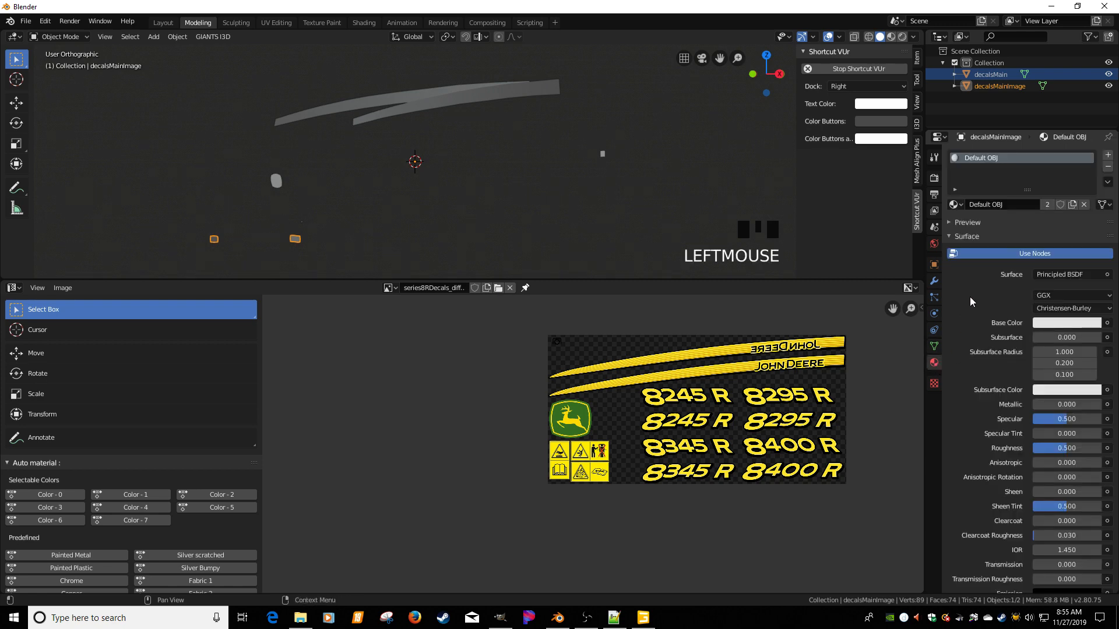
pyautogui.doubleClick(998, 158)
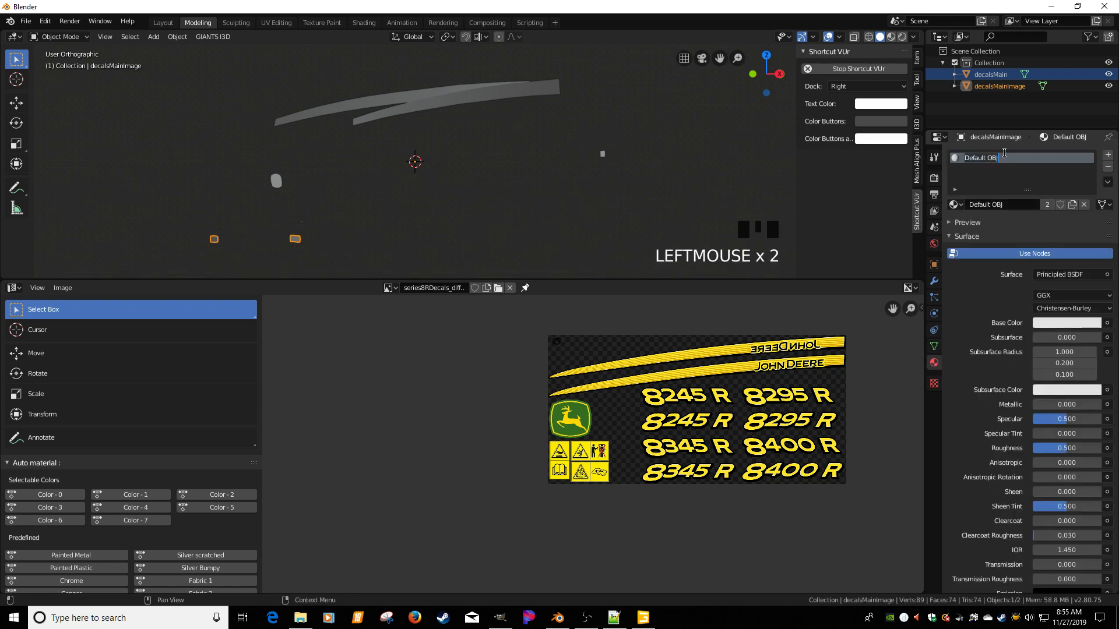
pyautogui.hotkey('ctrl', 'v')
pyautogui.write('_mat')
pyautogui.press('Return')
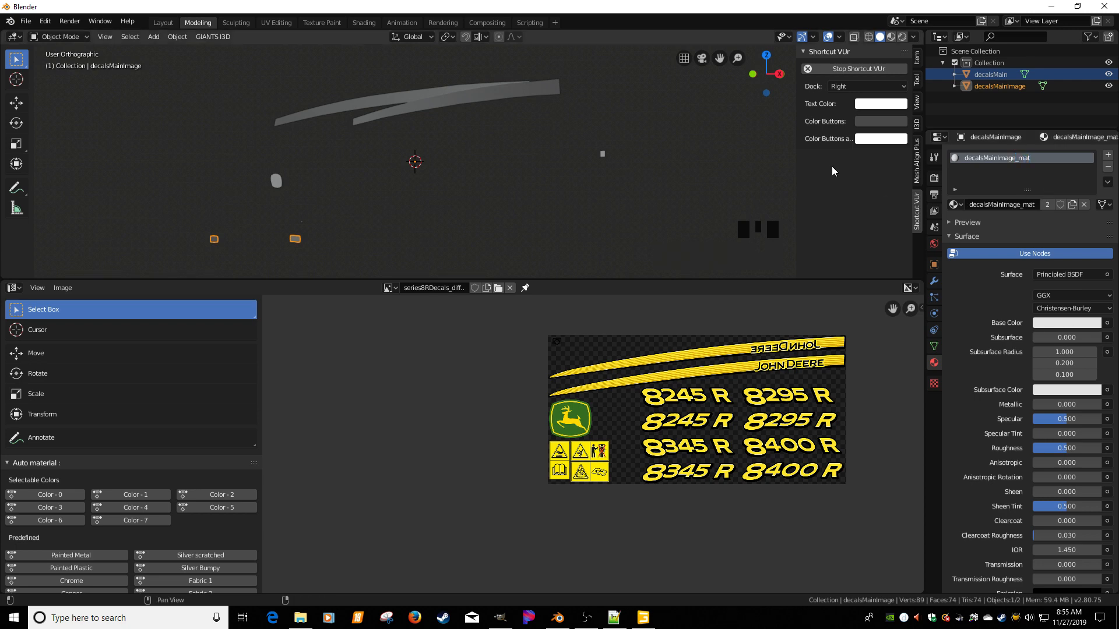
# Compare the materials of both decal objects and remove the shared material slot from decalsMain.
pyautogui.click(494, 95)
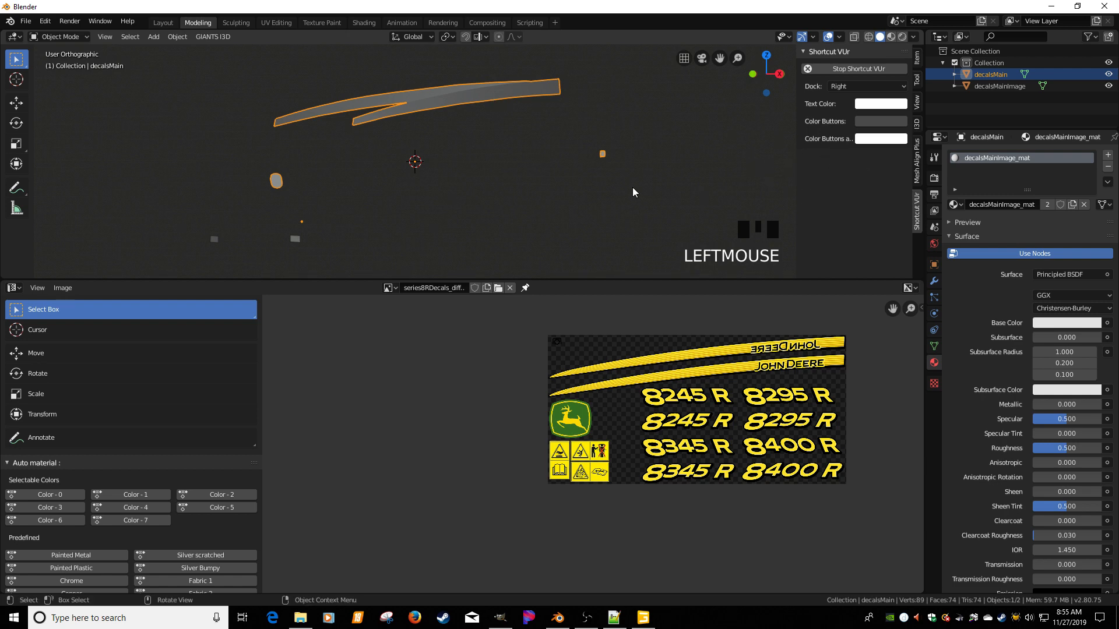
pyautogui.click(296, 239)
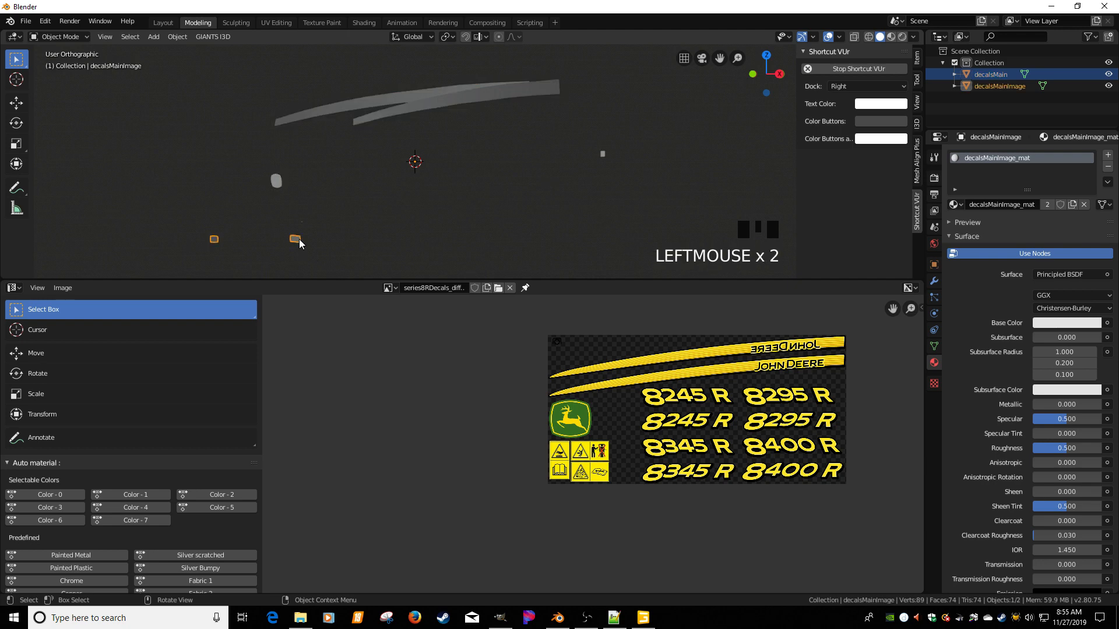
pyautogui.click(277, 182)
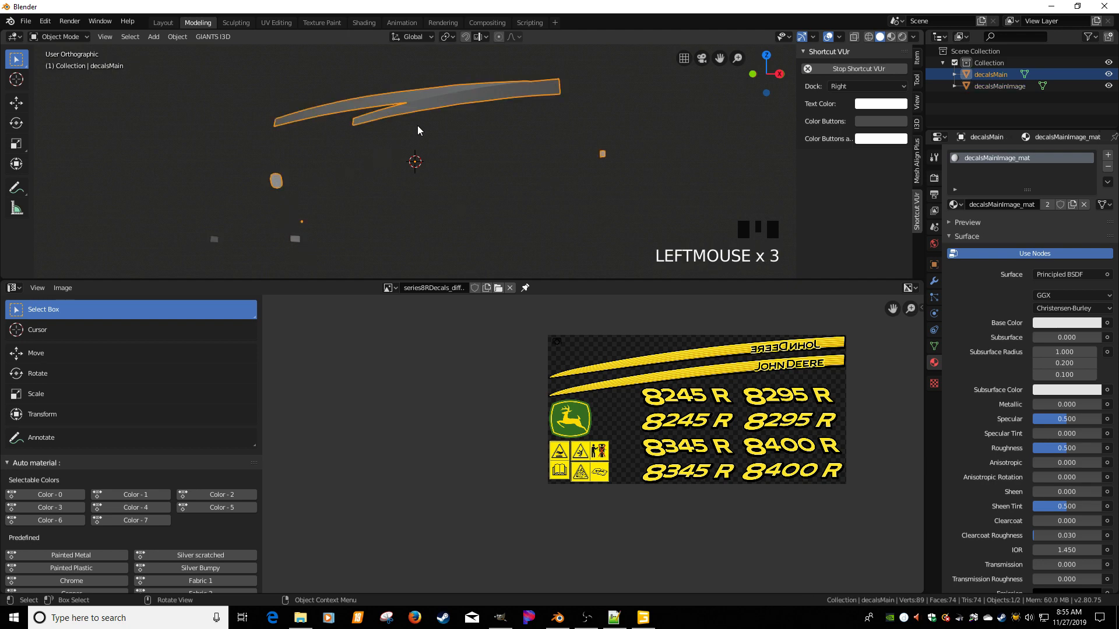
pyautogui.click(420, 108)
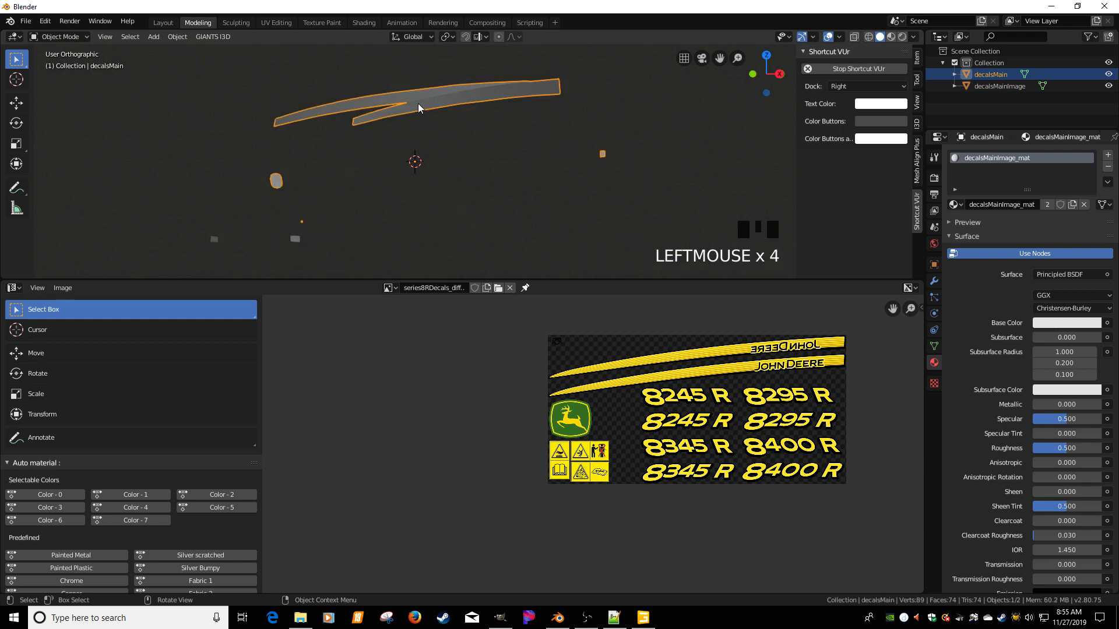
pyautogui.click(1107, 167)
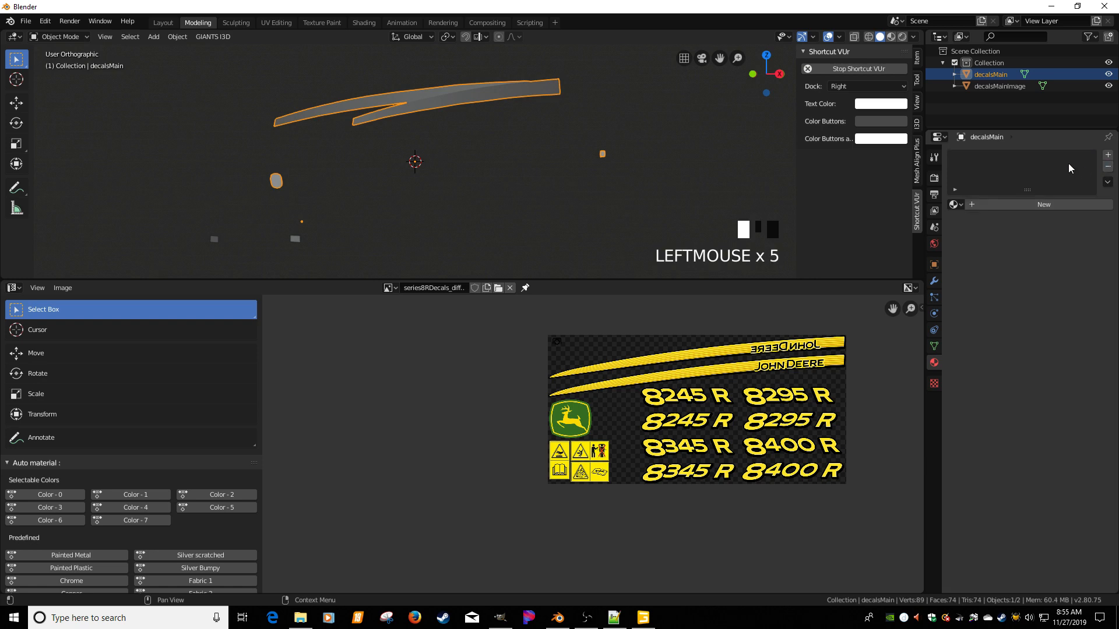
# Rename the decalsMain object to decalsMainColor and copy the new name.
pyautogui.click(507, 89)
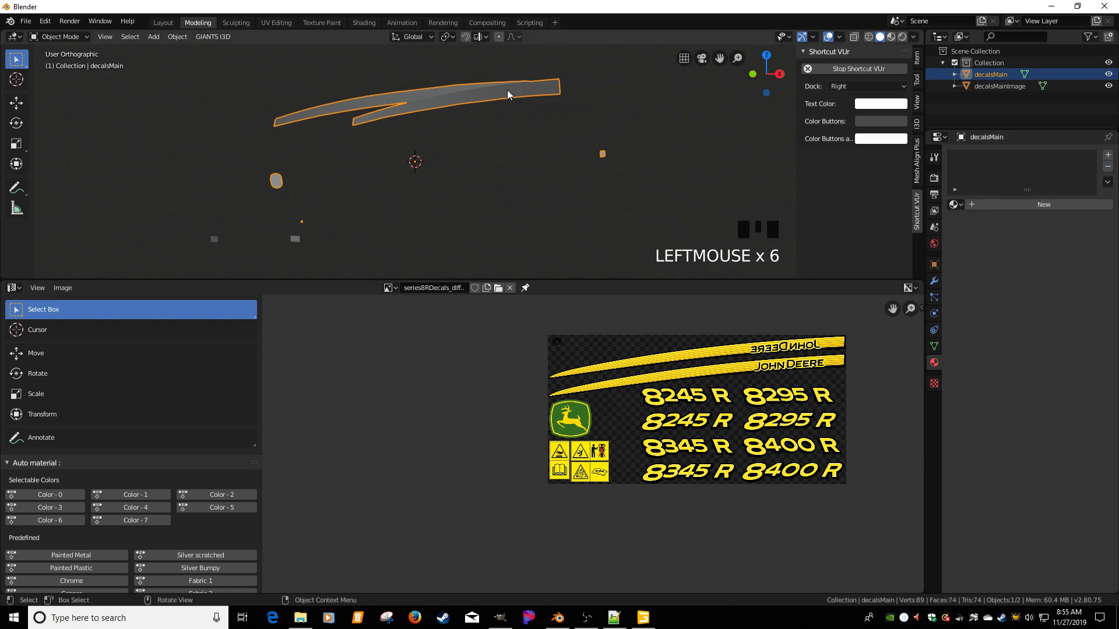
pyautogui.press('F2')
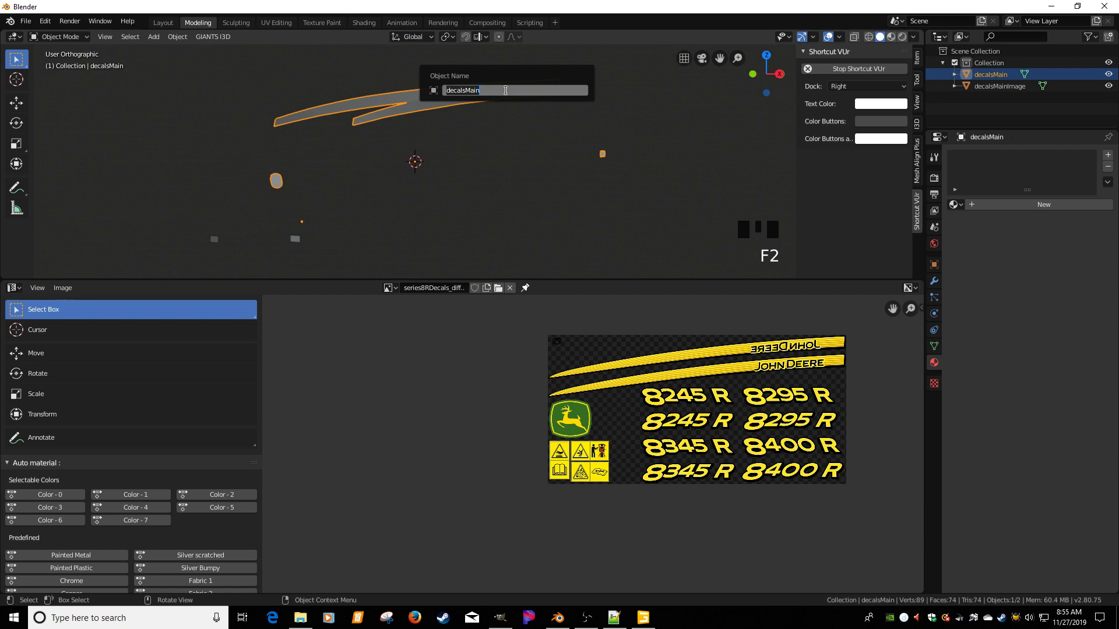
pyautogui.click(505, 91)
pyautogui.write('Color')
pyautogui.hotkey('ctrl', 'a')
pyautogui.hotkey('ctrl', 'c')
pyautogui.press('Return')
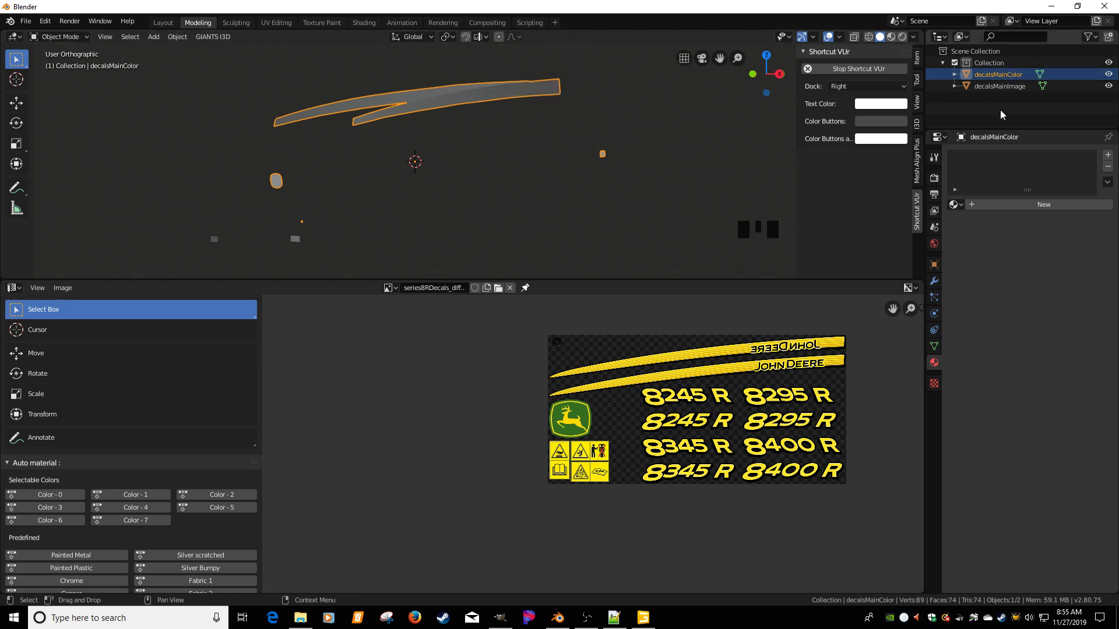
# Add a material slot with a new material to decalsMainColor and name it decalsMainColor_mat.
pyautogui.click(1108, 156)
pyautogui.click(1017, 169)
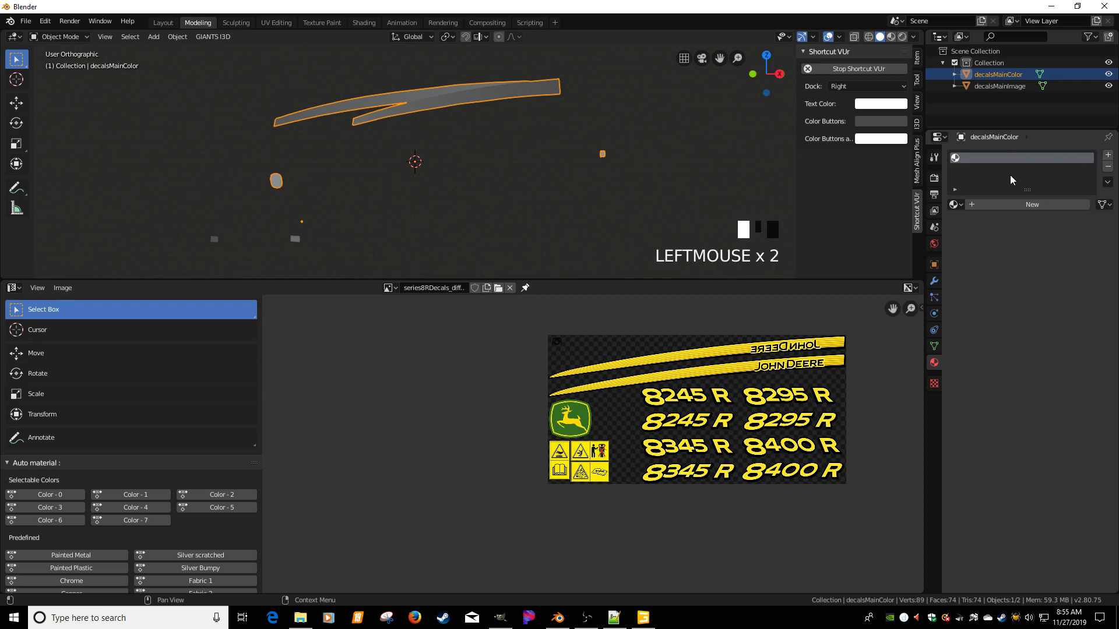
pyautogui.click(1015, 205)
pyautogui.doubleClick(983, 159)
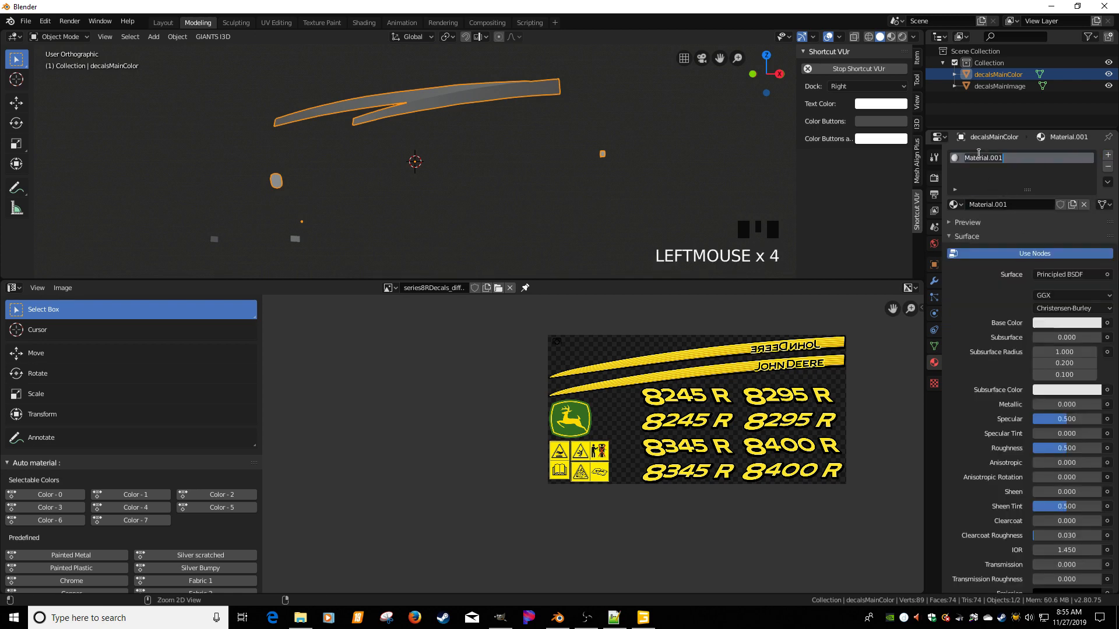
pyautogui.hotkey('ctrl', 'v')
pyautogui.write('_mat')
pyautogui.press('Return')
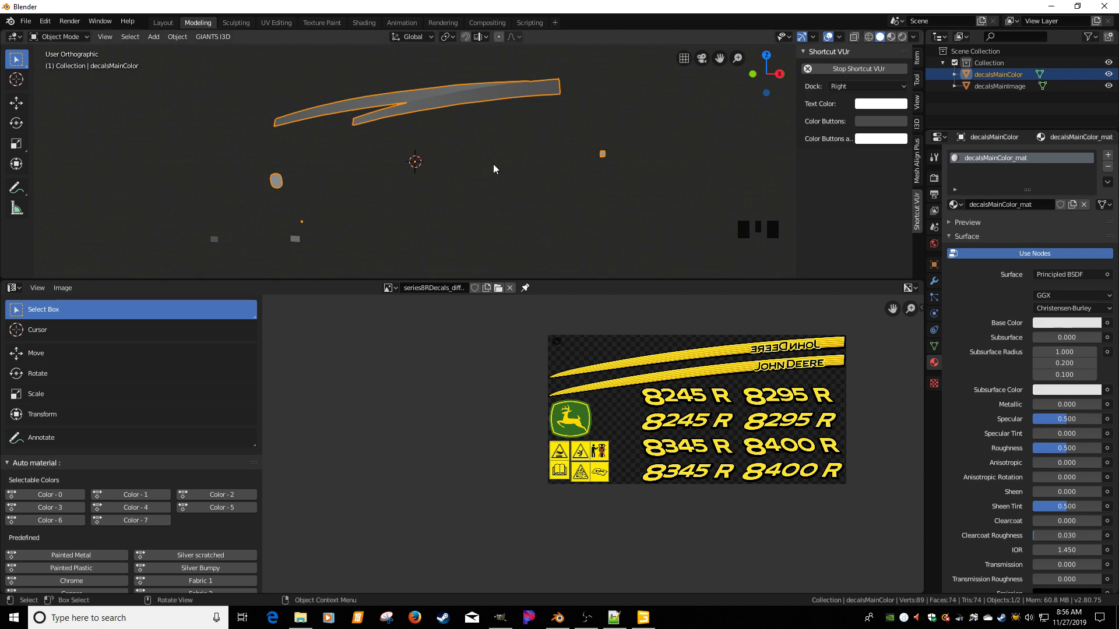
# Check both objects' materials, then view decalsMainImage's UVMap.001 in Edit Mode over series8RDecals_specular.dds.
pyautogui.click(293, 240)
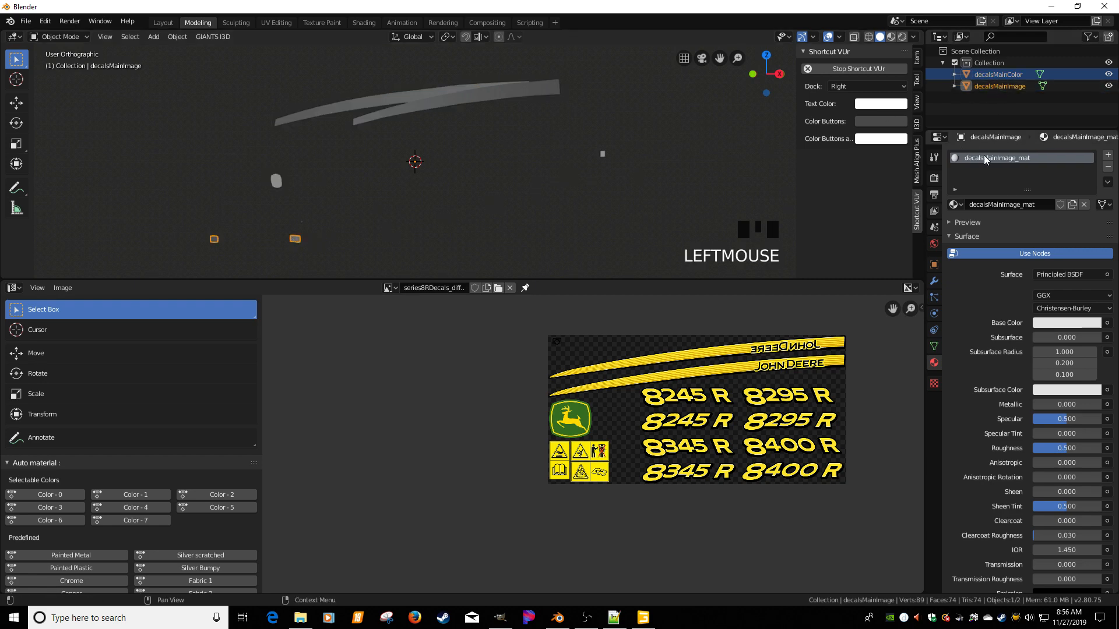
pyautogui.doubleClick(540, 87)
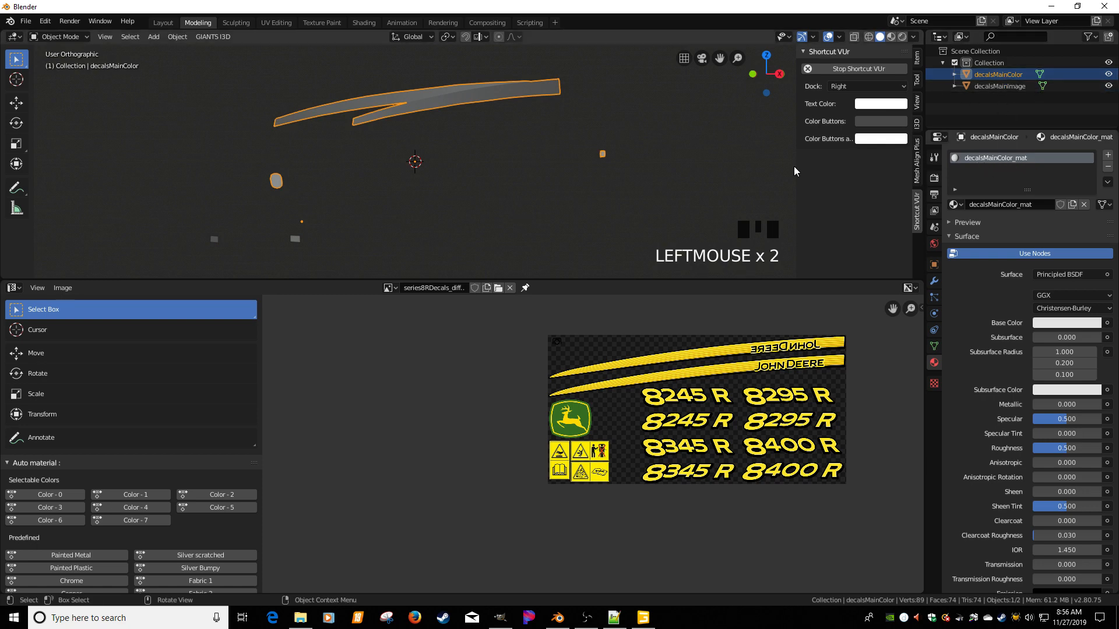
pyautogui.click(296, 240)
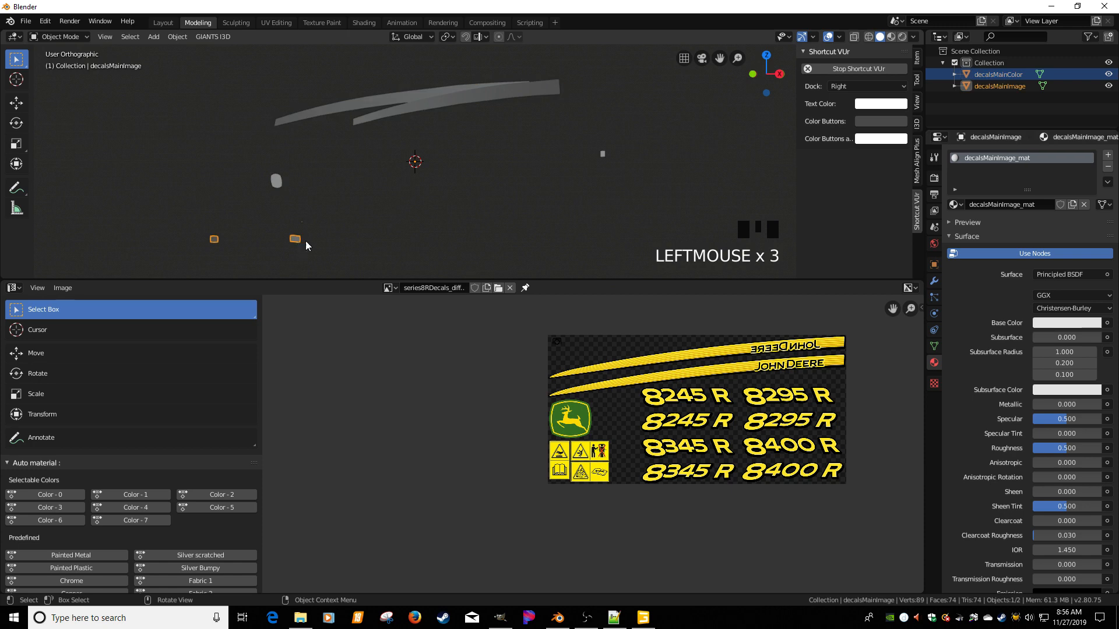
pyautogui.click(934, 346)
pyautogui.click(981, 345)
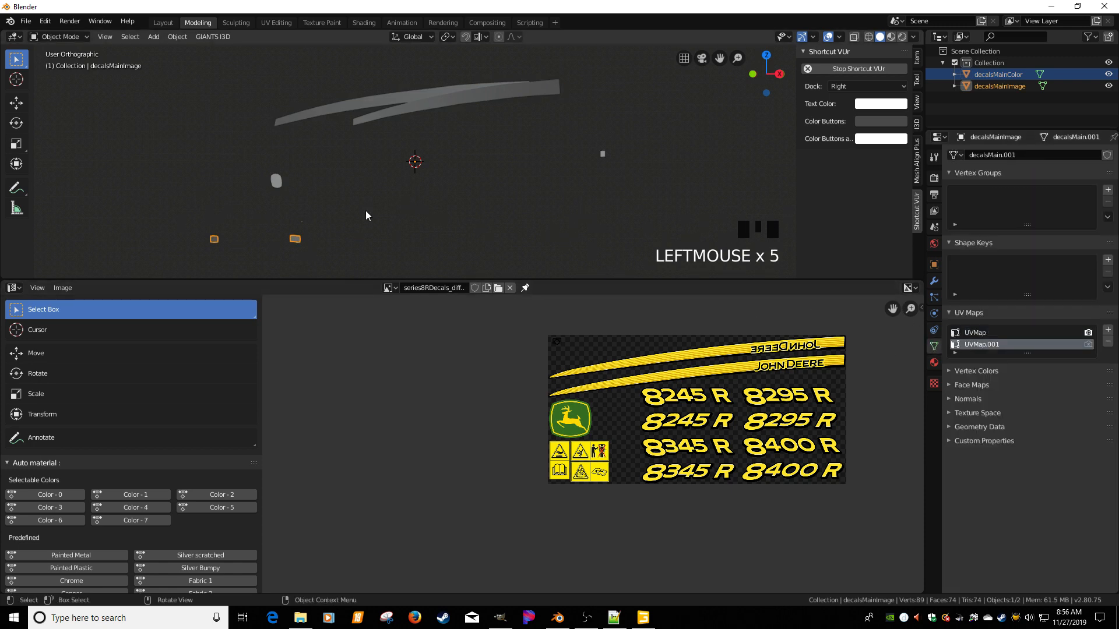
pyautogui.press('Tab')
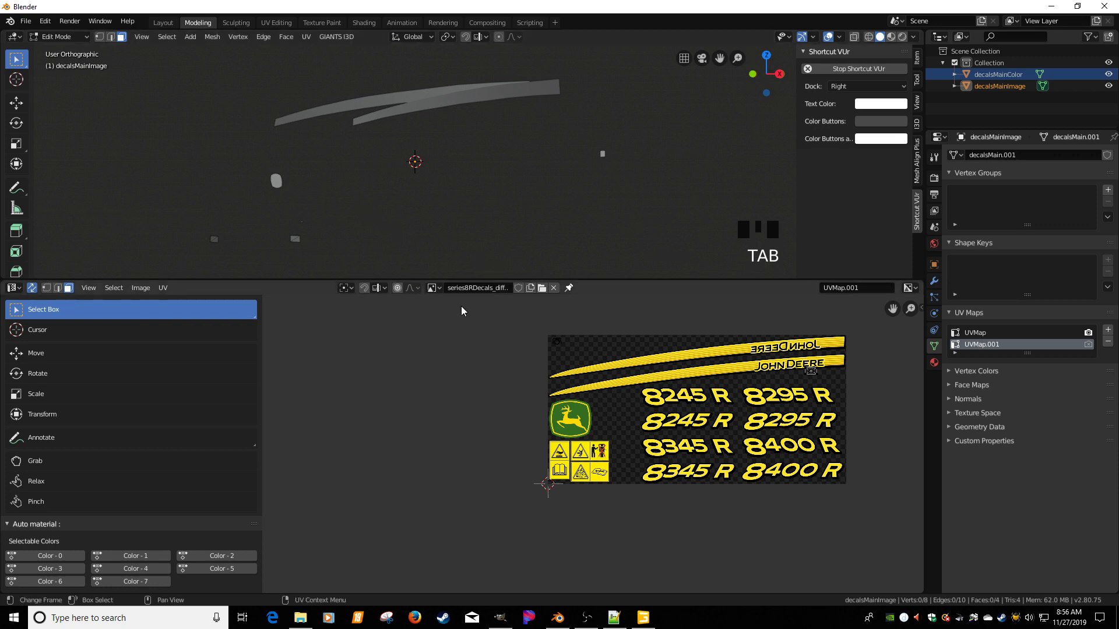
pyautogui.click(434, 288)
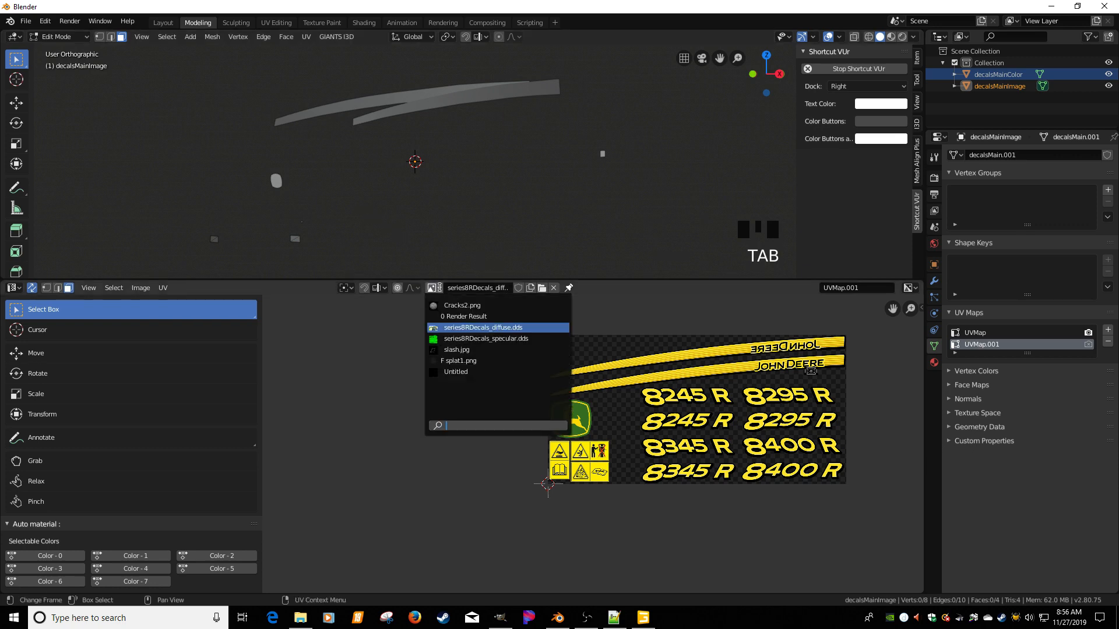
pyautogui.click(446, 339)
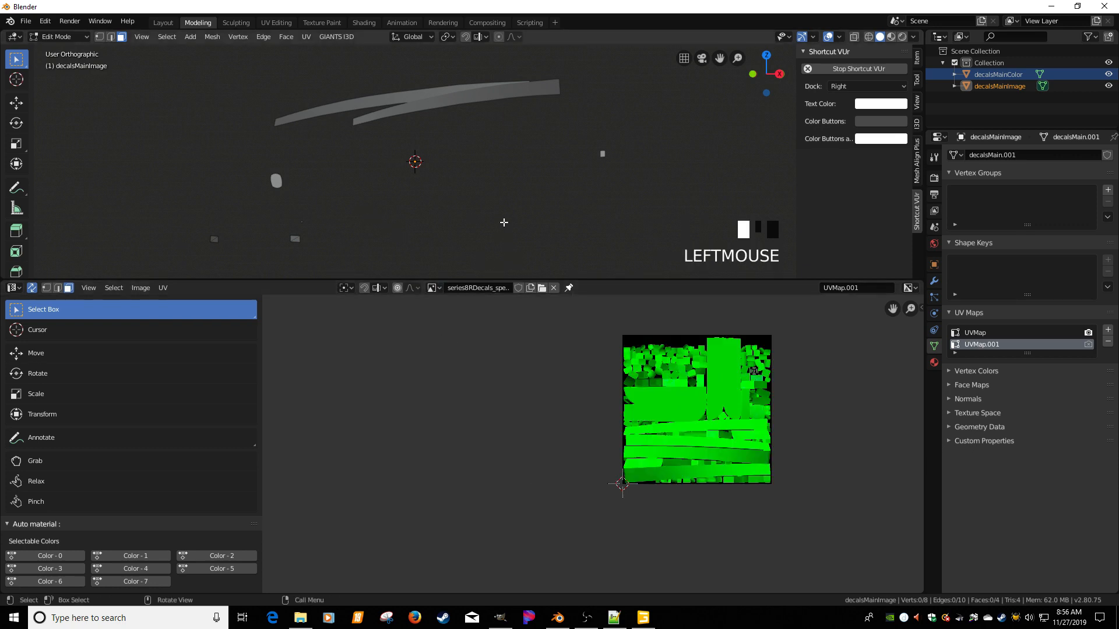
# Switch to decalsMainColor in Edit Mode and inspect its UVMap.001 islands over the specular texture.
pyautogui.press('Tab')
pyautogui.click(442, 110)
pyautogui.press('Tab')
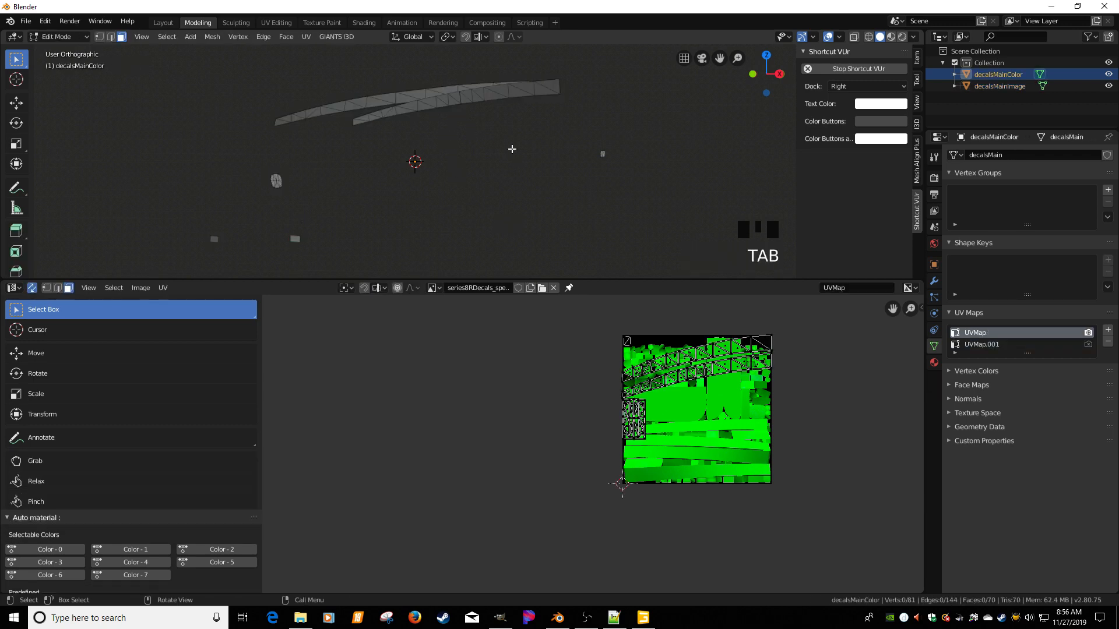
pyautogui.click(962, 347)
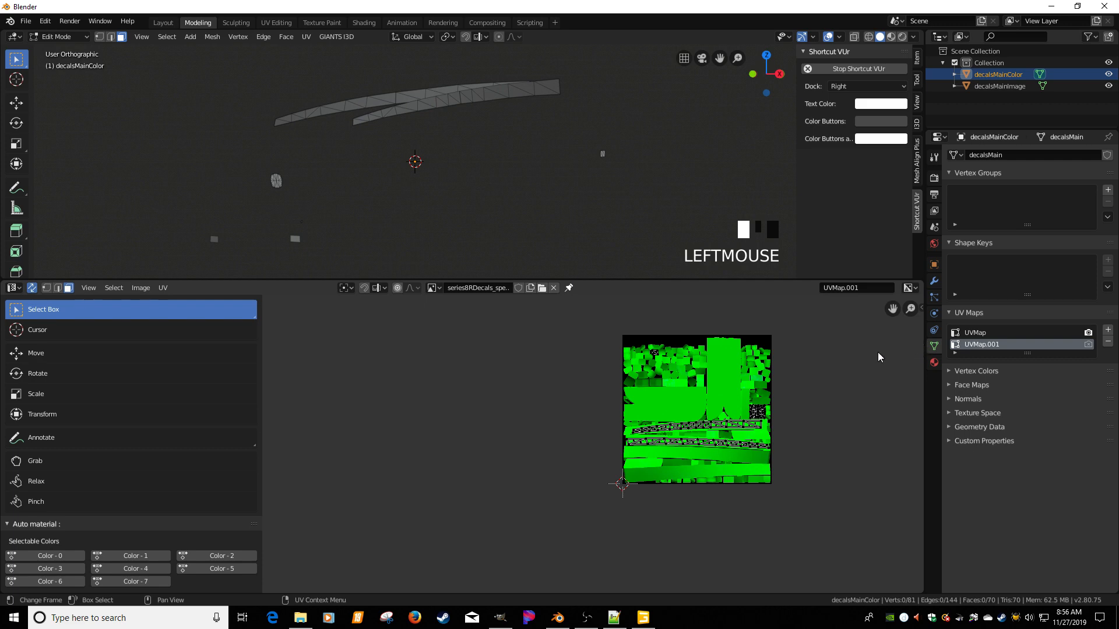
pyautogui.scroll(3, 687, 380)
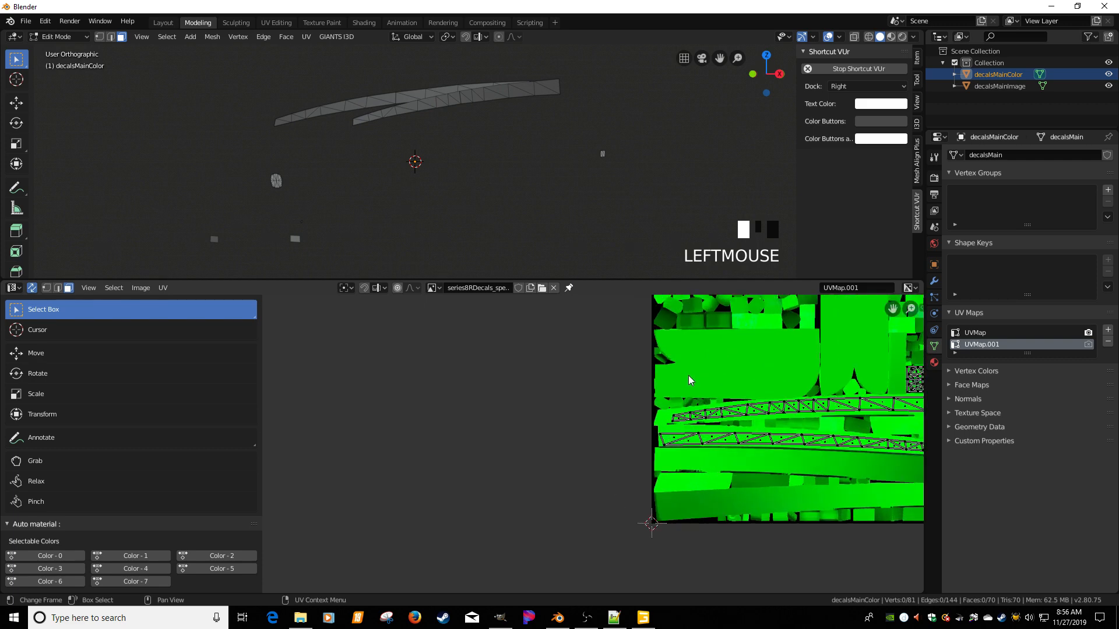
pyautogui.moveTo(723, 352); pyautogui.dragTo(640, 429, button='middle')
pyautogui.scroll(3, 617, 470)
pyautogui.scroll(-4, 646, 442)
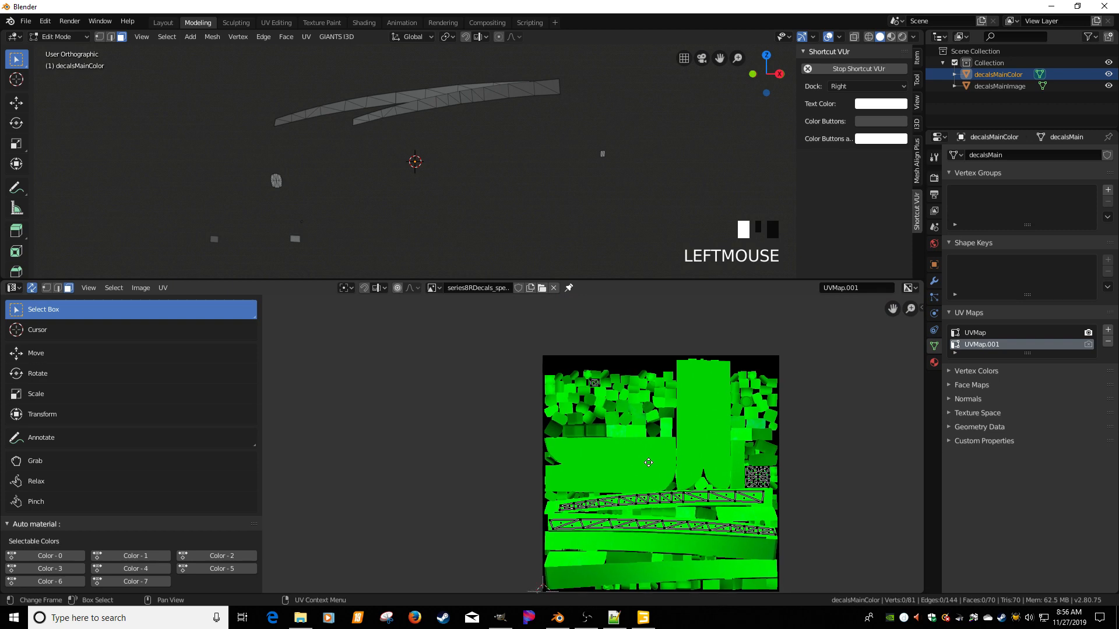
# View decalsMainColor's first UV map, UVMap, over series8RDecals_diffuse.dds and stay in Edit Mode on that object.
pyautogui.click(982, 334)
pyautogui.click(433, 288)
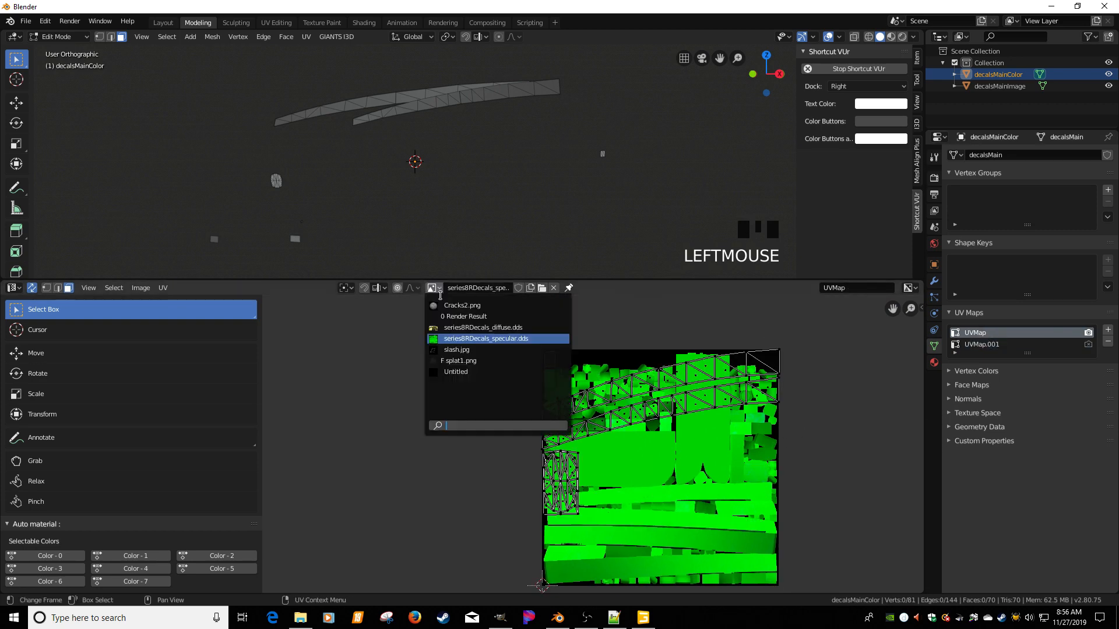
pyautogui.click(440, 328)
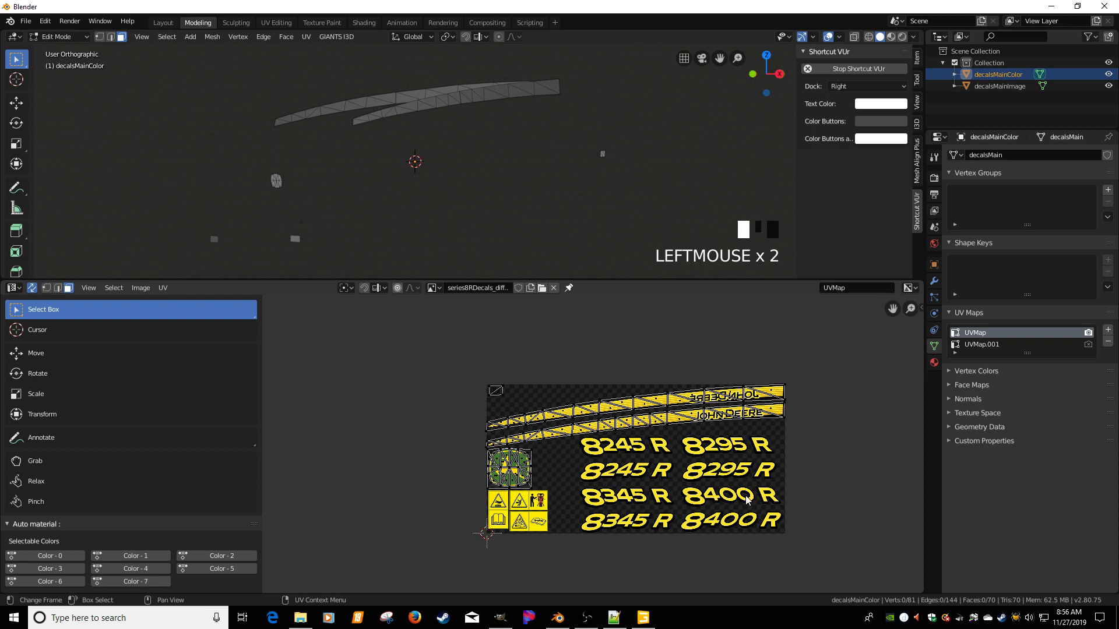
pyautogui.scroll(-2, 693, 545)
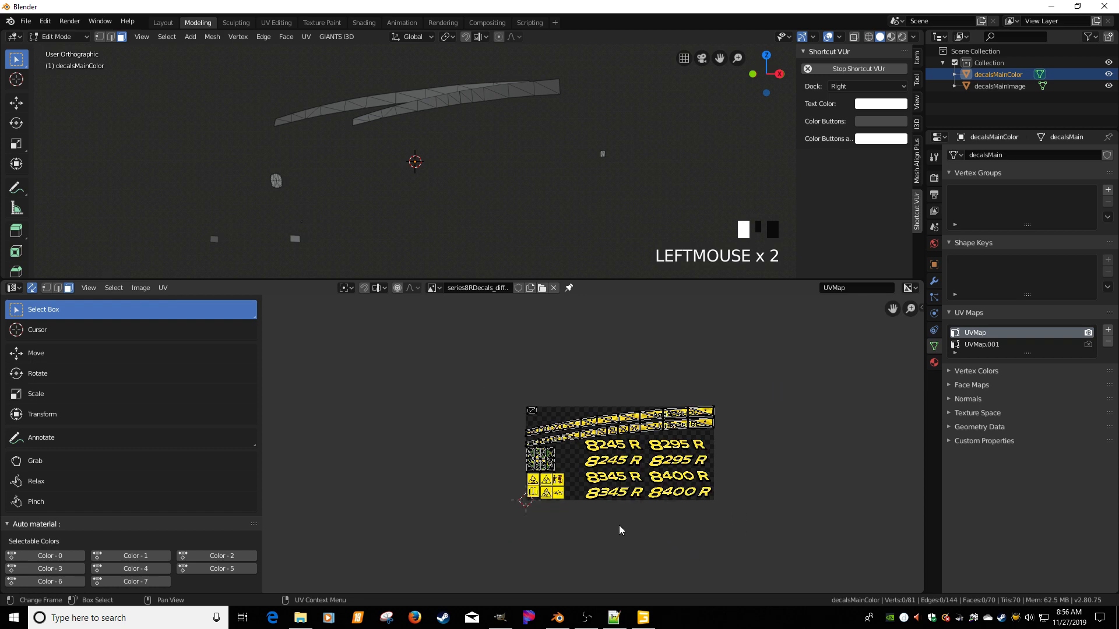
pyautogui.press('Tab')
pyautogui.press('Tab')
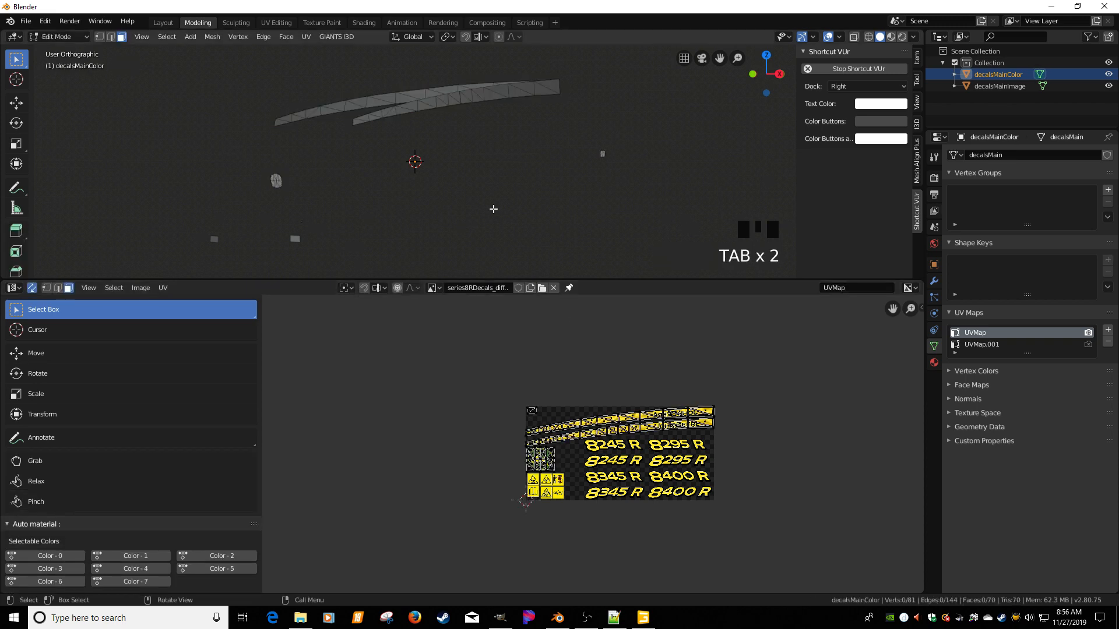
pyautogui.press('Tab')
pyautogui.click(468, 100)
pyautogui.press('Tab')
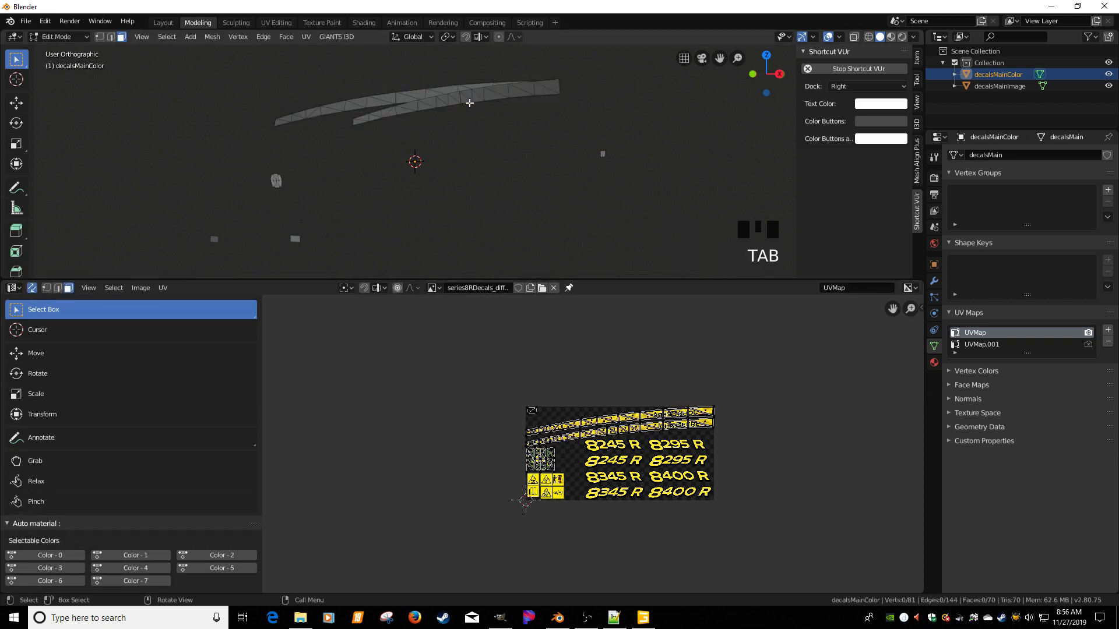
# Select all faces of decalsMainColor and move its UVMap islands down one grid tile, below the diffuse texture.
pyautogui.press('a')
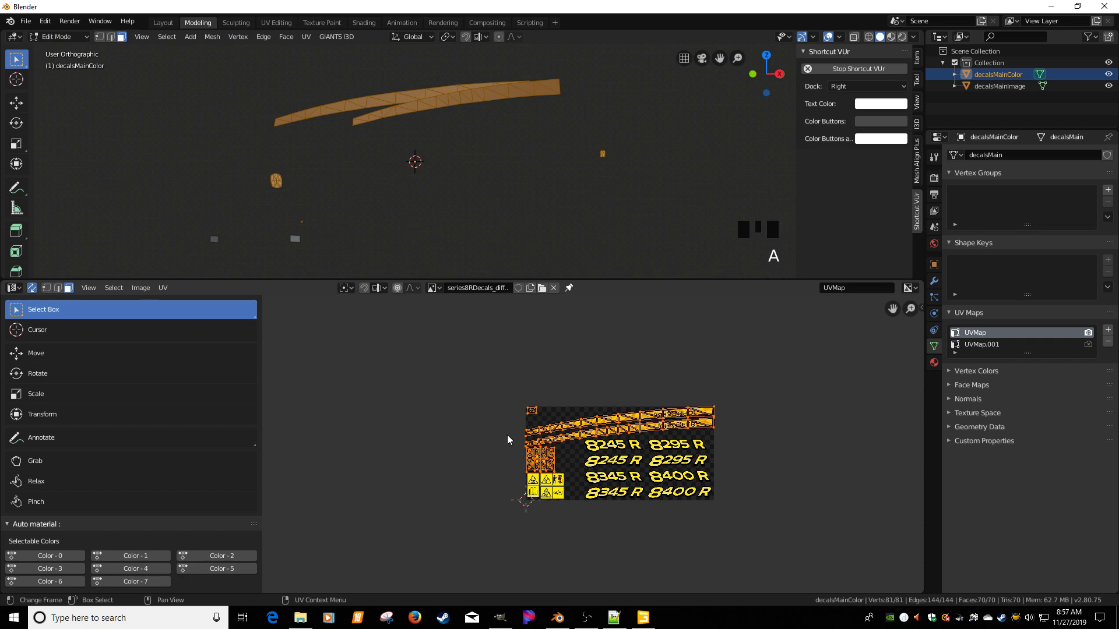
pyautogui.scroll(-12, 222, 494)
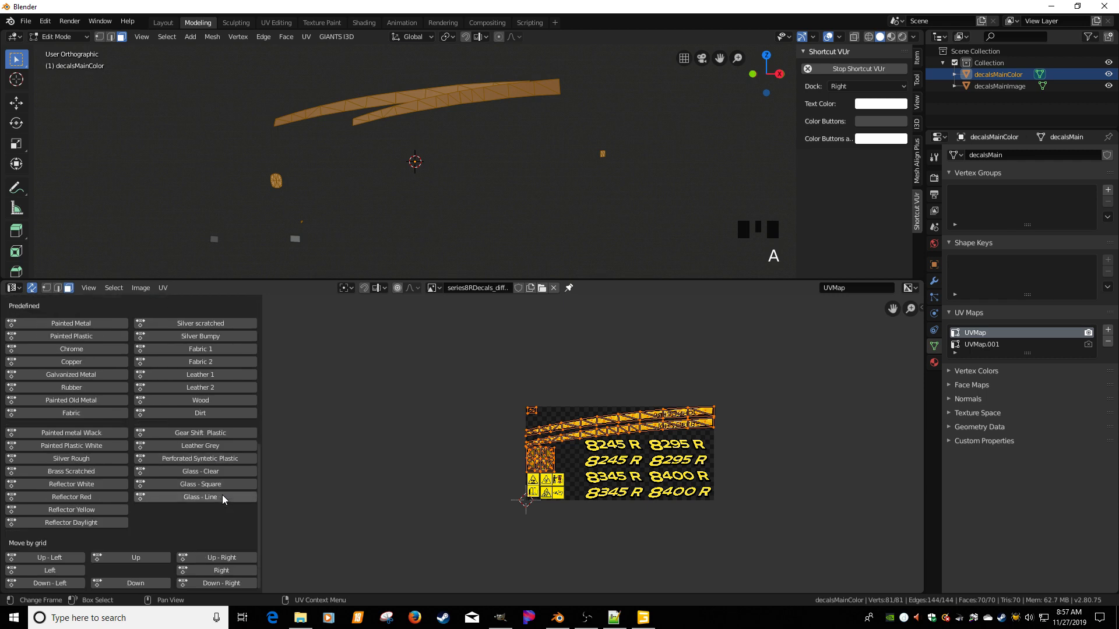
pyautogui.click(145, 585)
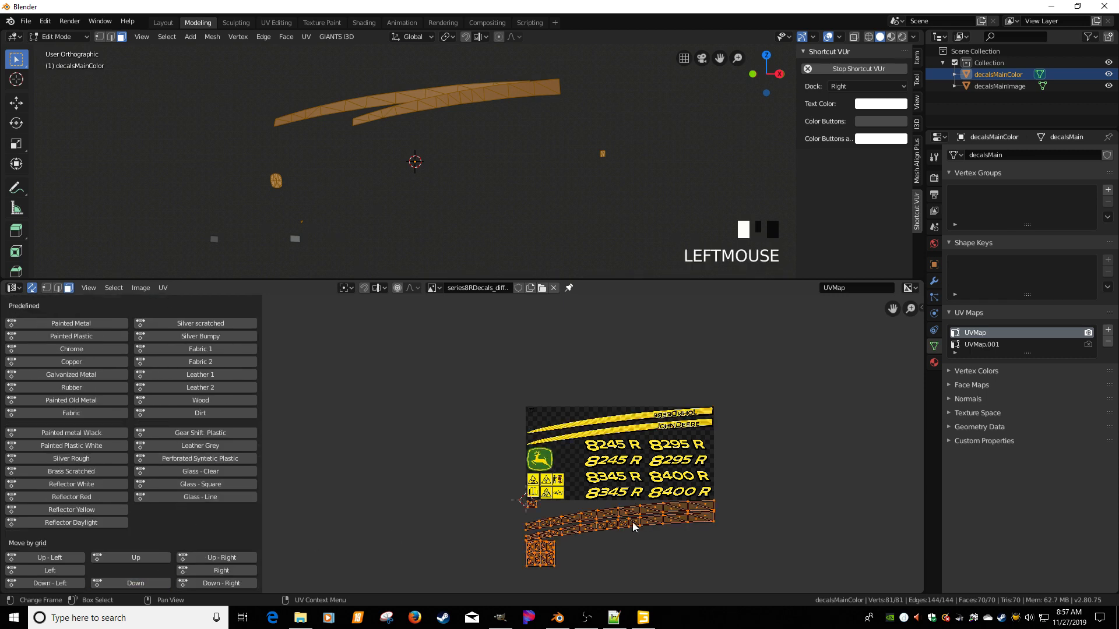
pyautogui.scroll(2, 664, 527)
pyautogui.scroll(-3, 668, 520)
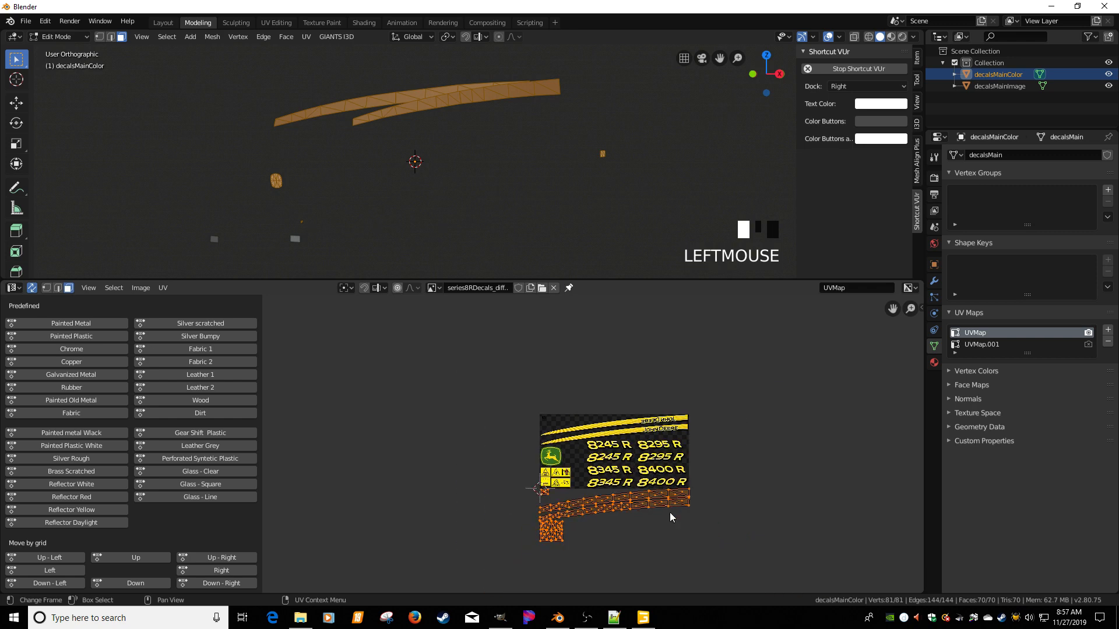
# Return to Object Mode and apply Rotation & Scale to decalsMainColor and to decalsMainImage.
pyautogui.press('Tab')
pyautogui.click(470, 147)
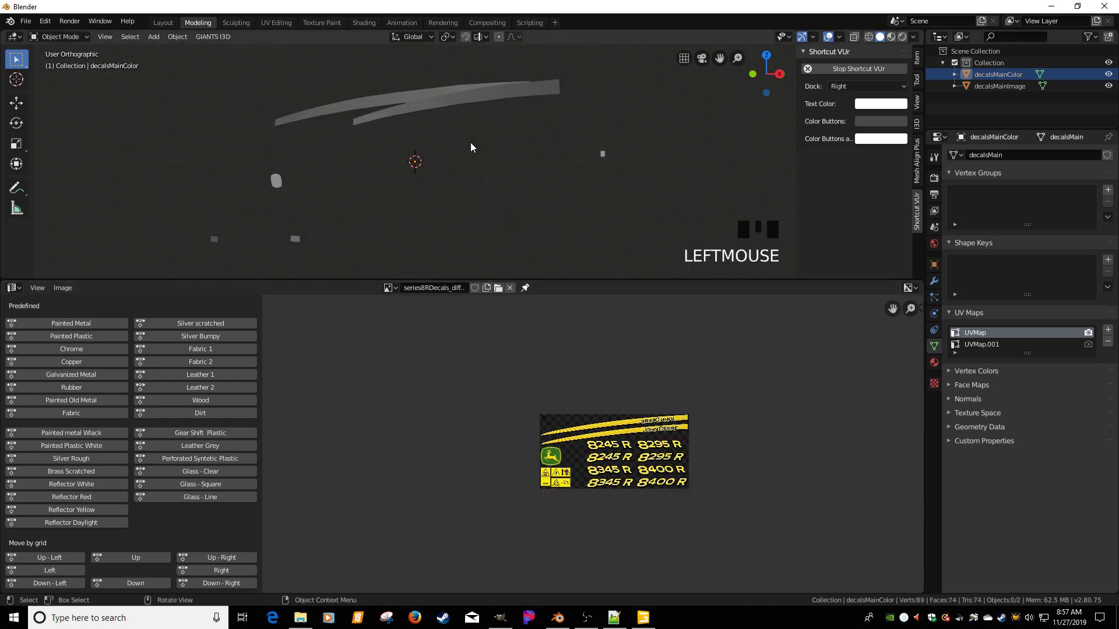
pyautogui.click(455, 102)
pyautogui.hotkey('ctrl', 'a')
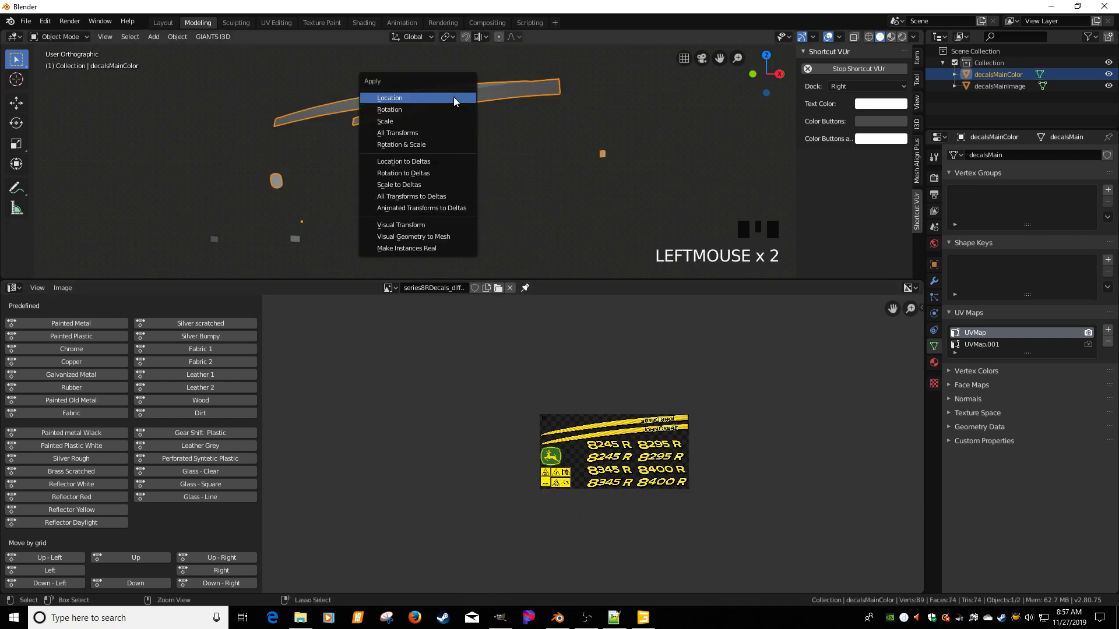
pyautogui.click(428, 146)
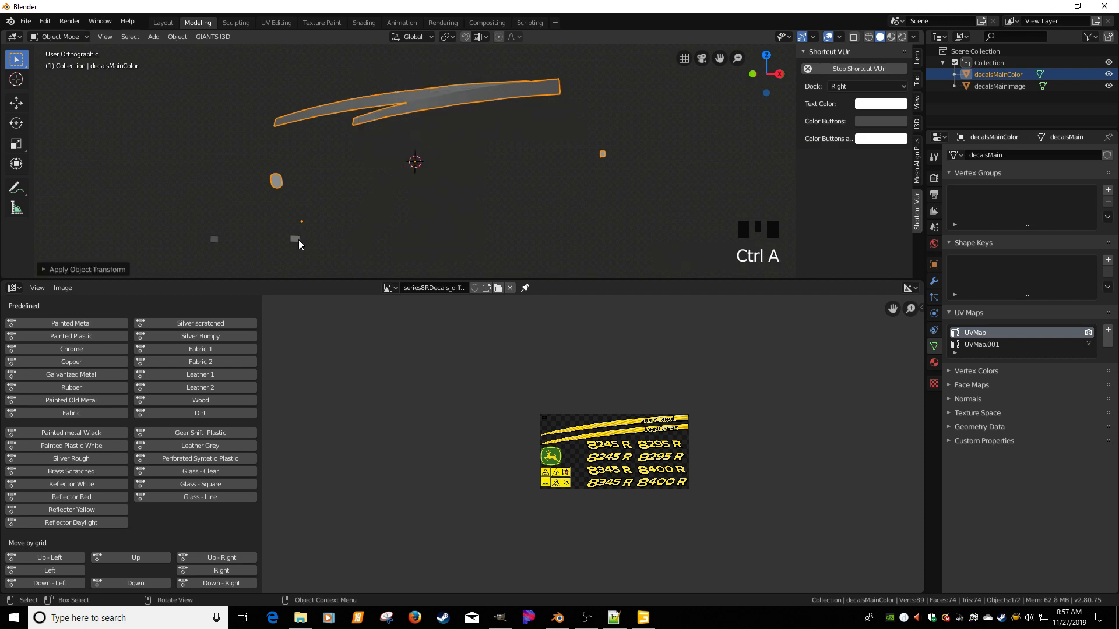
pyautogui.click(295, 239)
pyautogui.hotkey('ctrl', 'a')
pyautogui.click(360, 232)
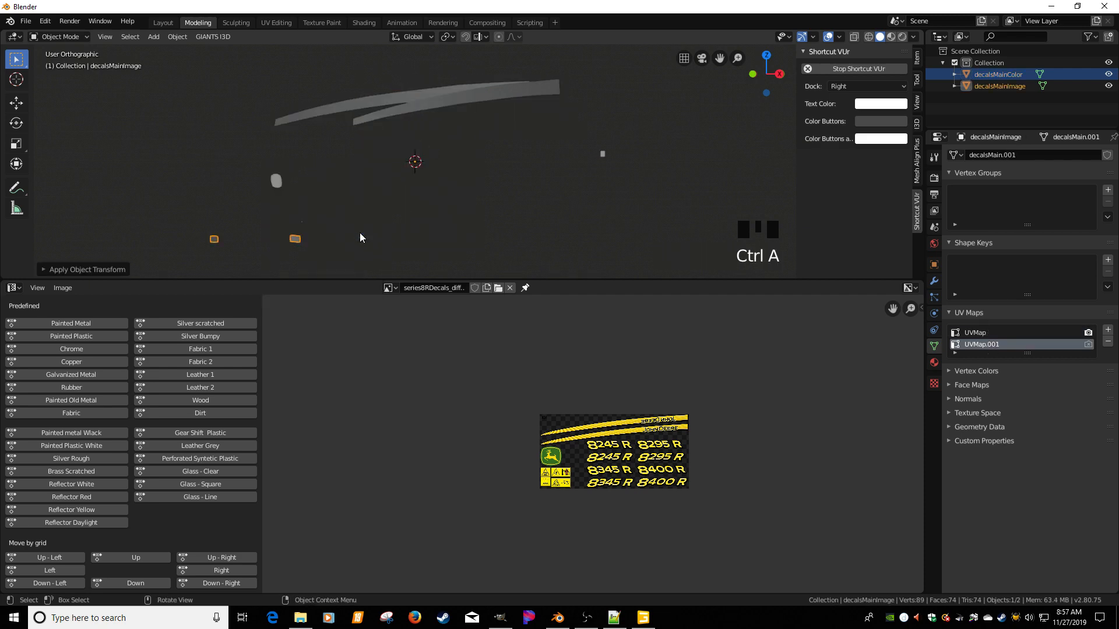
# Save the scene as decalsMain in the 8rDecals folder on the Desktop.
pyautogui.click(25, 21)
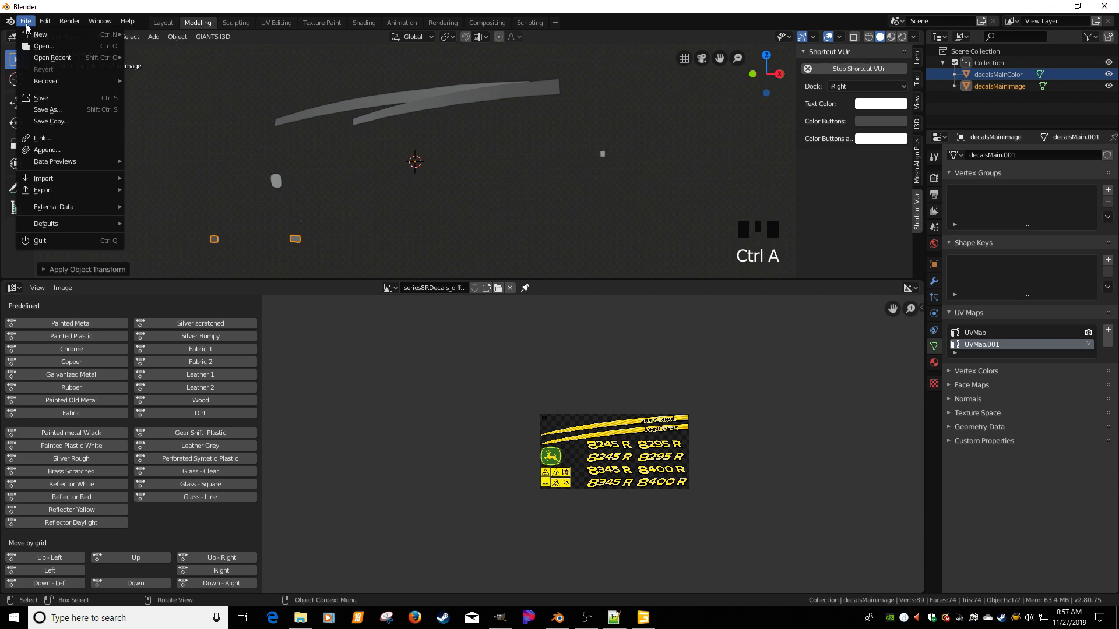
pyautogui.click(57, 111)
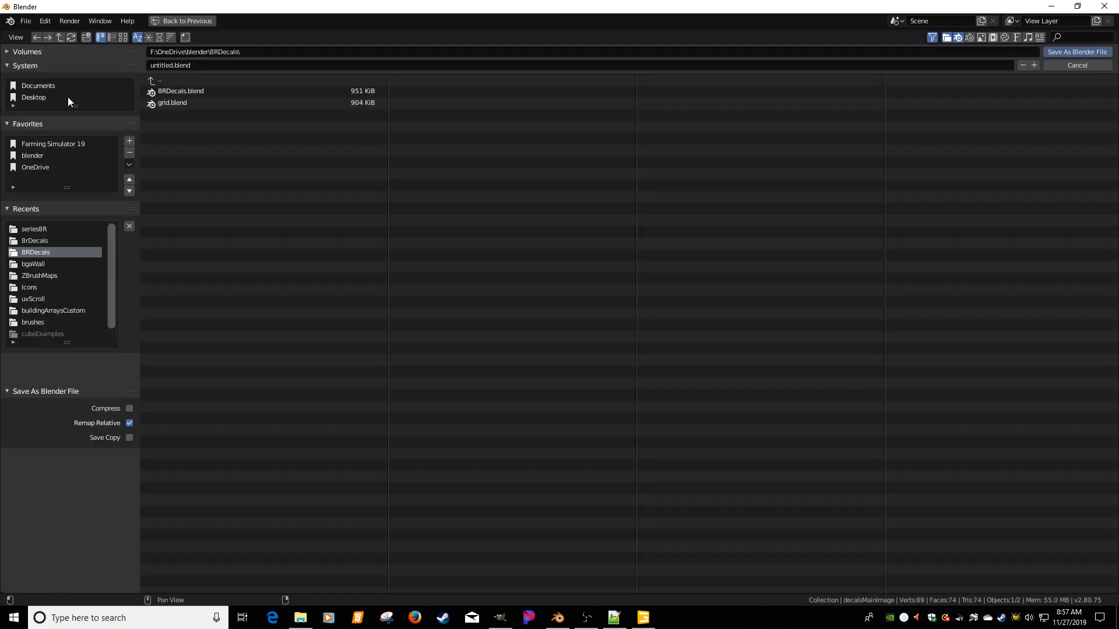
pyautogui.click(34, 97)
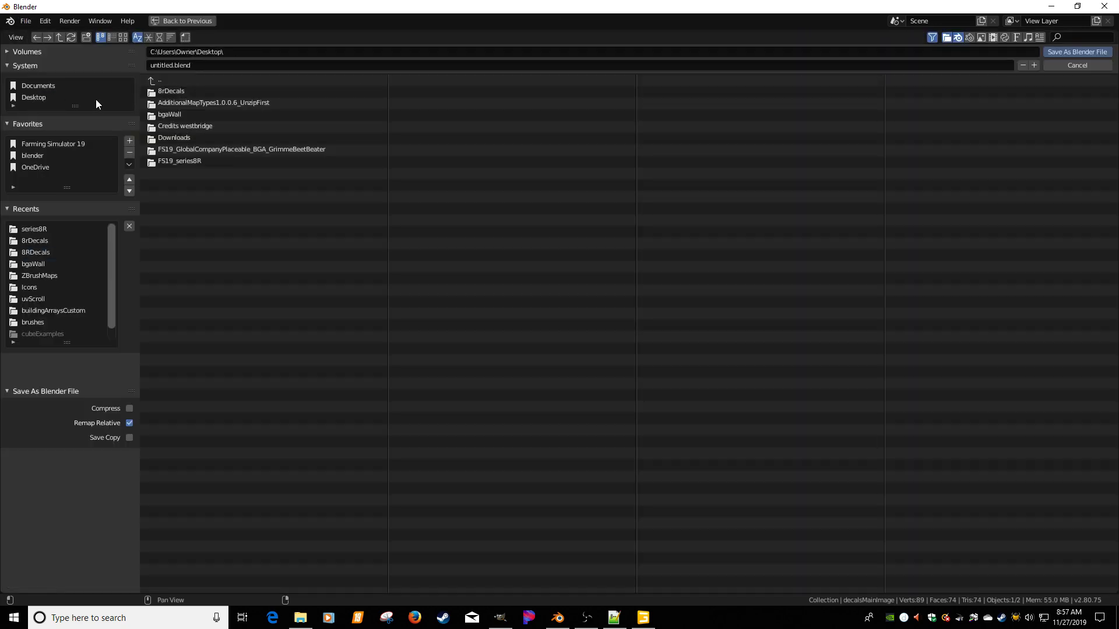
pyautogui.doubleClick(169, 91)
pyautogui.click(217, 65)
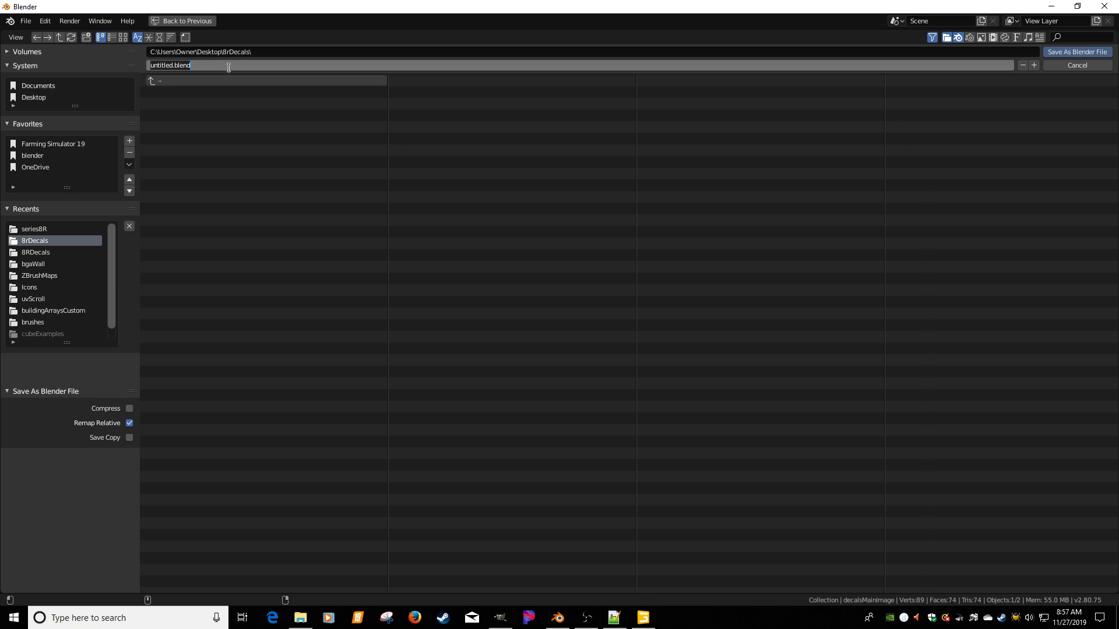
pyautogui.write('8')
pyautogui.press('BackSpace')
pyautogui.press('BackSpace')
pyautogui.press('BackSpace')
pyautogui.press('BackSpace')
pyautogui.press('BackSpace')
pyautogui.press('BackSpace')
pyautogui.press('BackSpace')
pyautogui.press('BackSpace')
pyautogui.write('decalsMain')
pyautogui.press('Return')
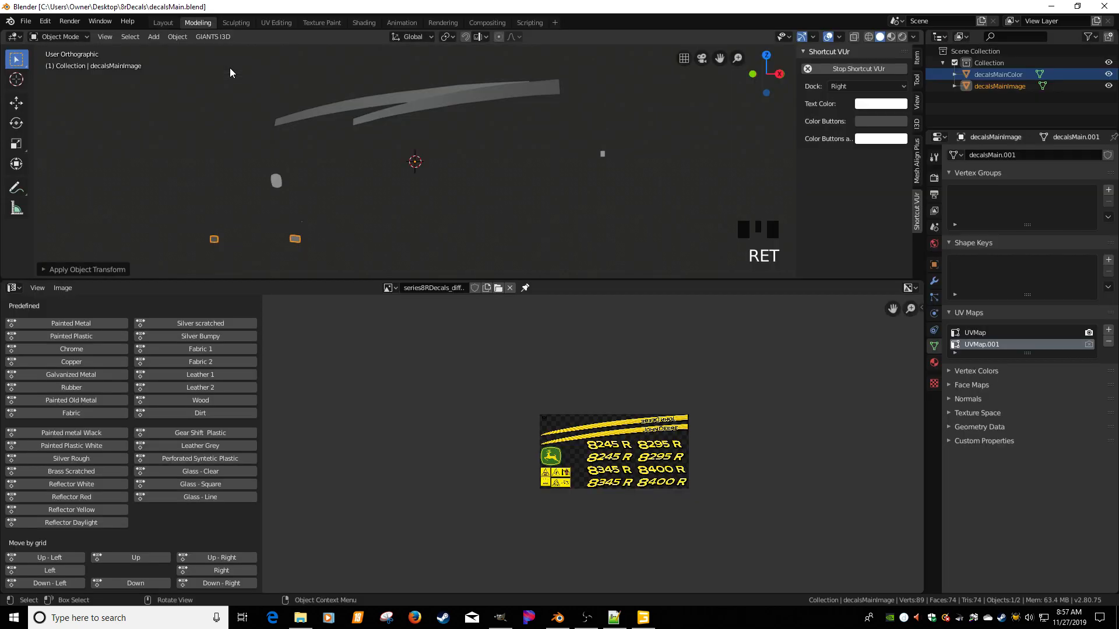
# Export the scene in I3D format as decalsMain.i3d to the 8rDecals folder.
pyautogui.click(25, 21)
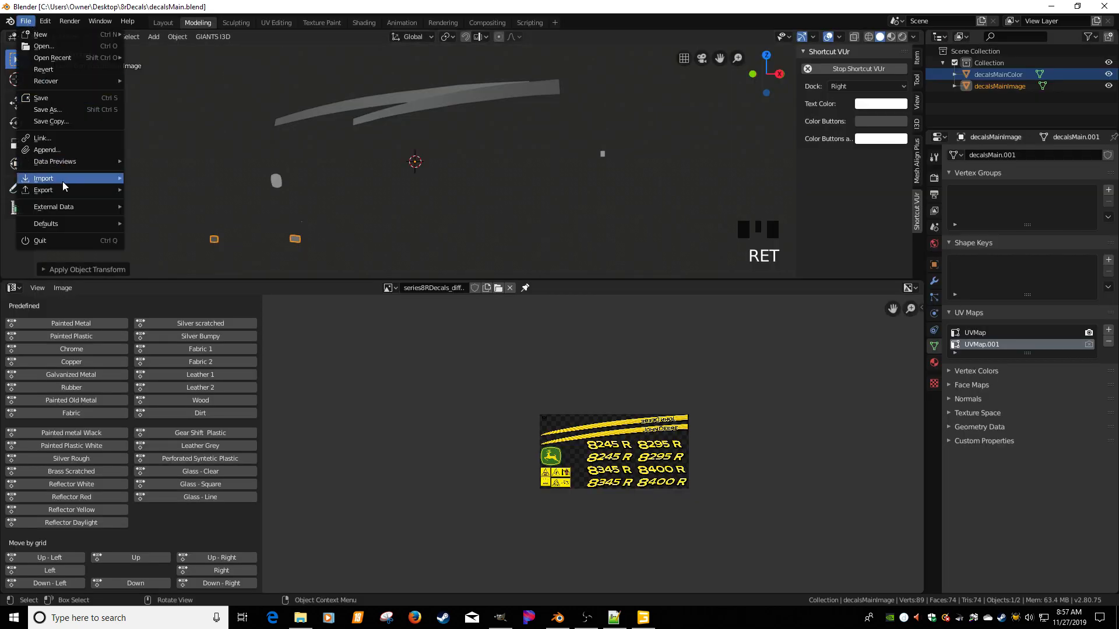
pyautogui.moveTo(64, 190)
pyautogui.click(166, 294)
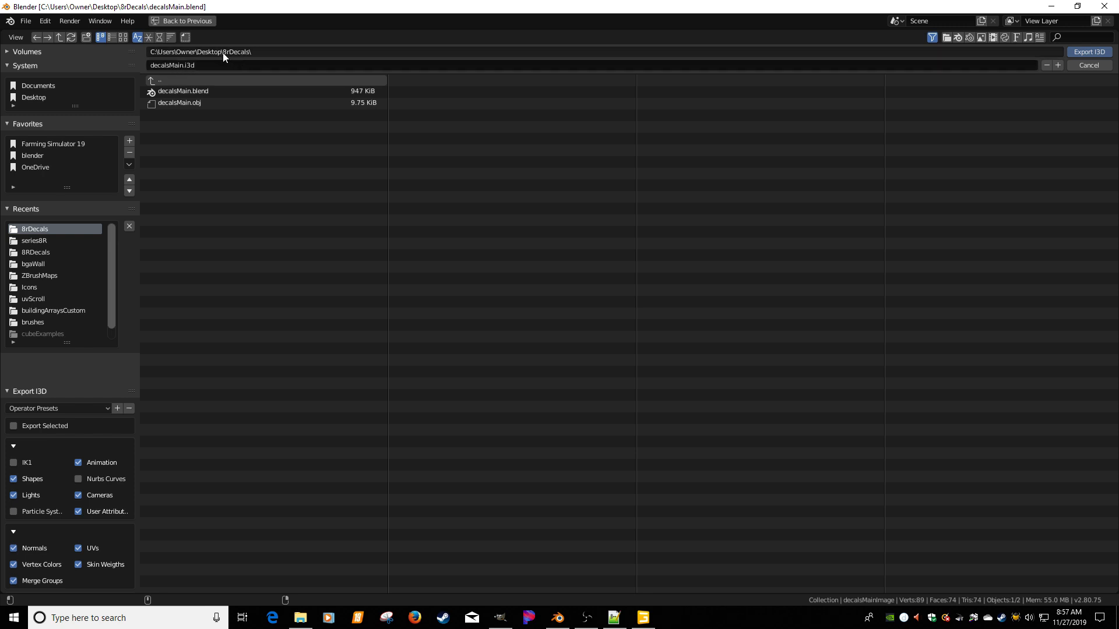
pyautogui.click(1086, 52)
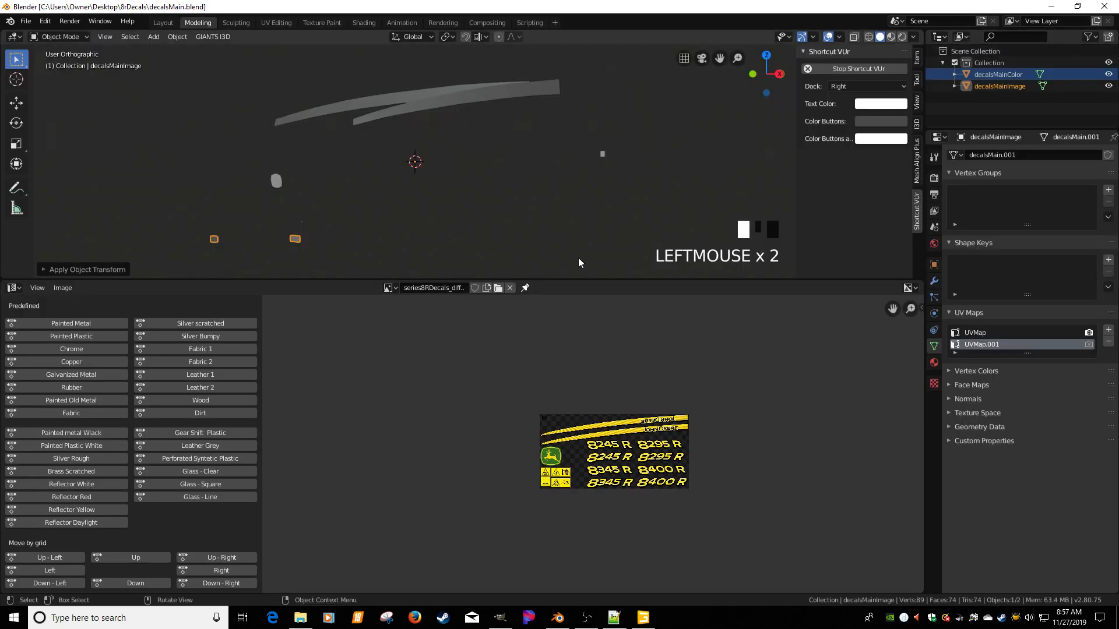
# Minimize Blender, open the 8rDecals folder from the desktop, and open decalsMain.i3d in GIANTS Editor.
pyautogui.scroll(4, 621, 448)
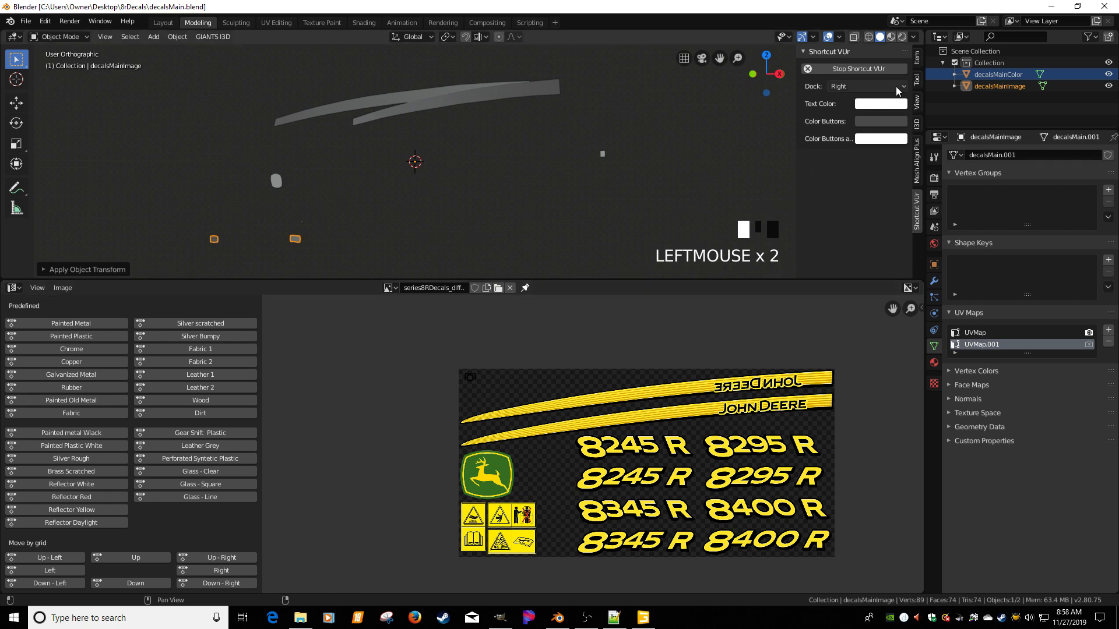
pyautogui.click(1056, 8)
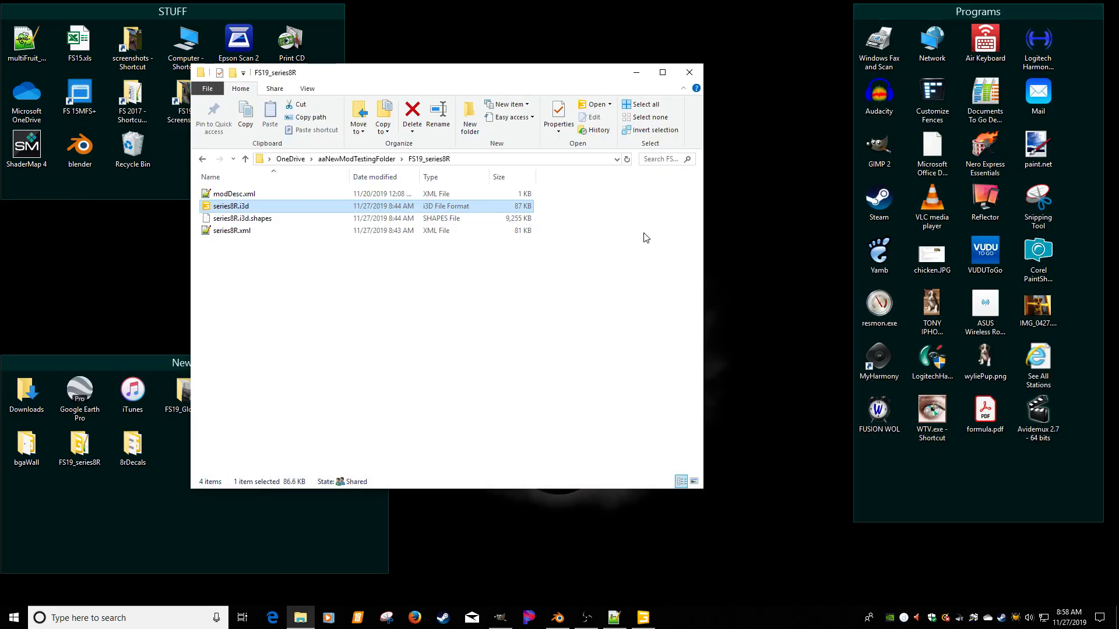
pyautogui.moveTo(495, 73); pyautogui.dragTo(684, 80)
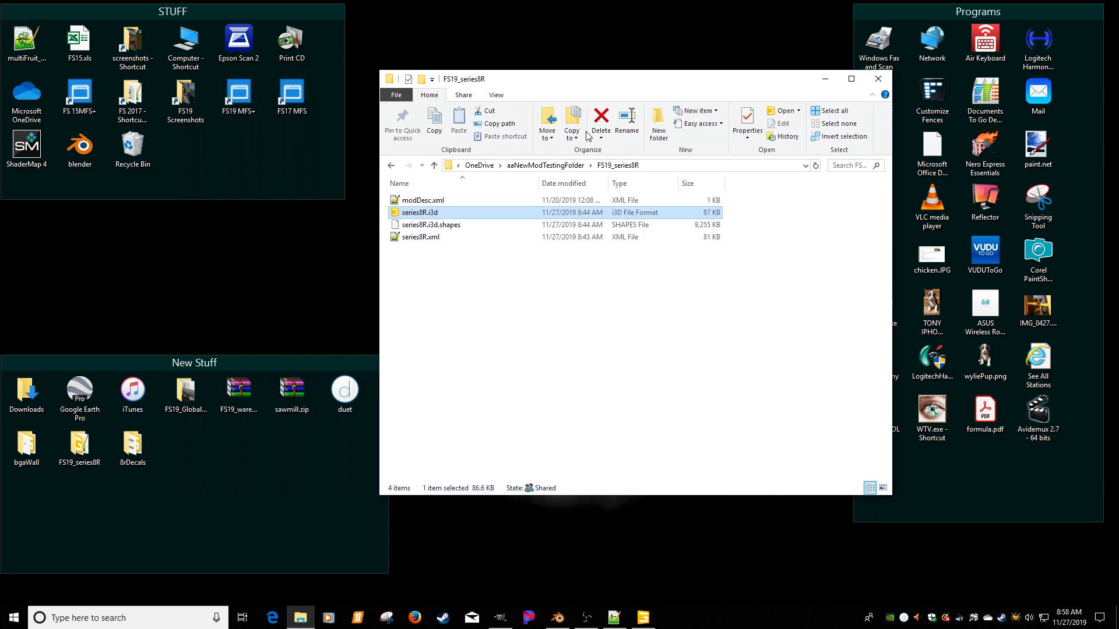
pyautogui.doubleClick(133, 444)
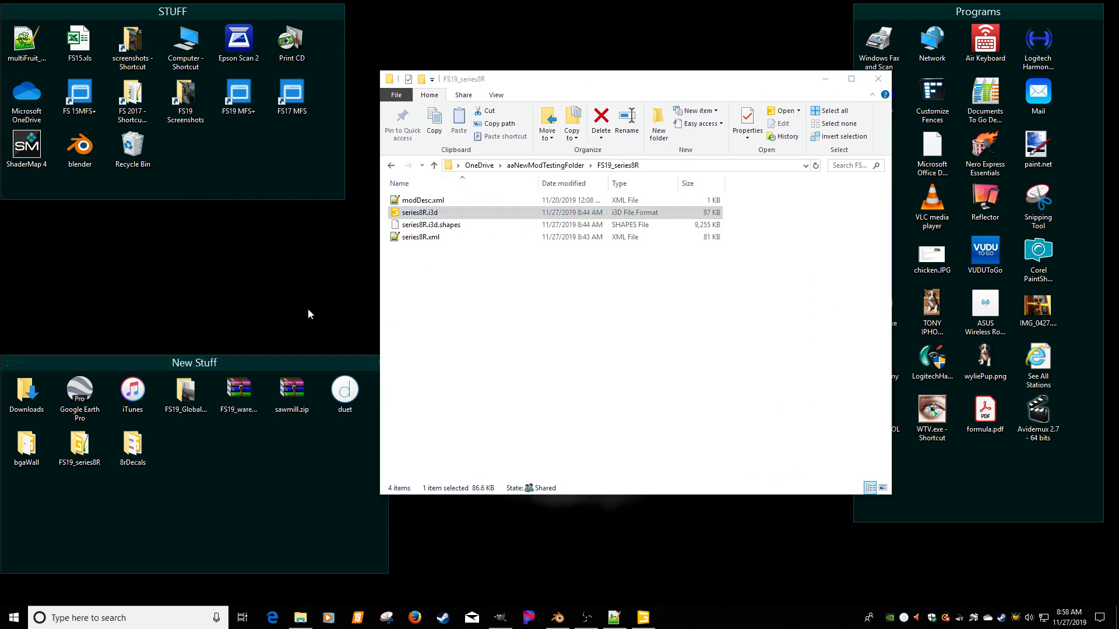
pyautogui.moveTo(585, 109); pyautogui.dragTo(436, 73)
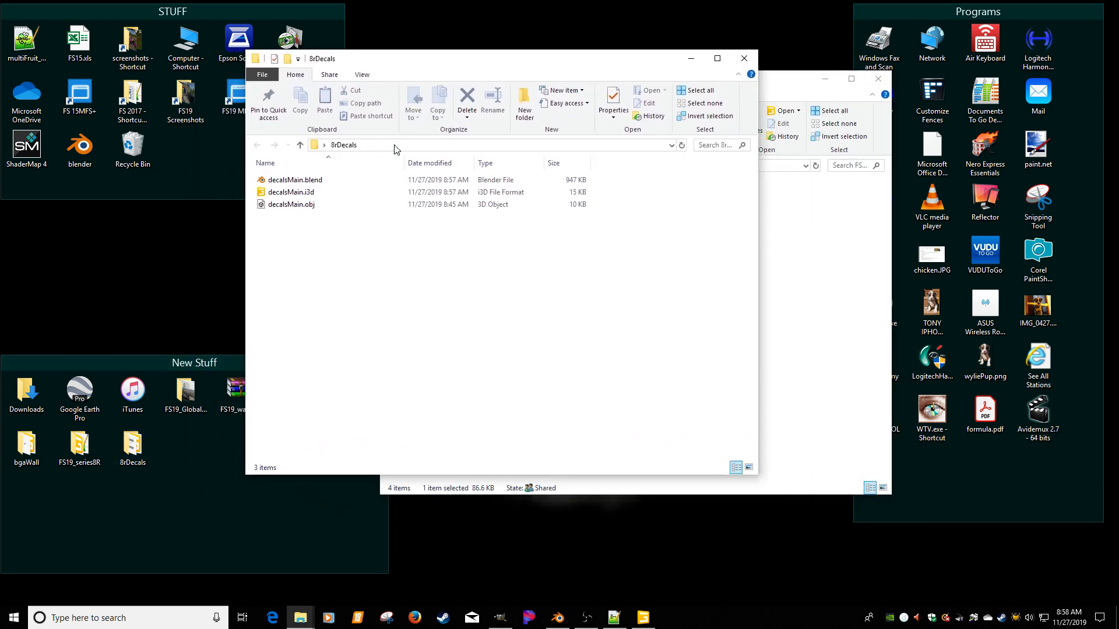
pyautogui.doubleClick(294, 192)
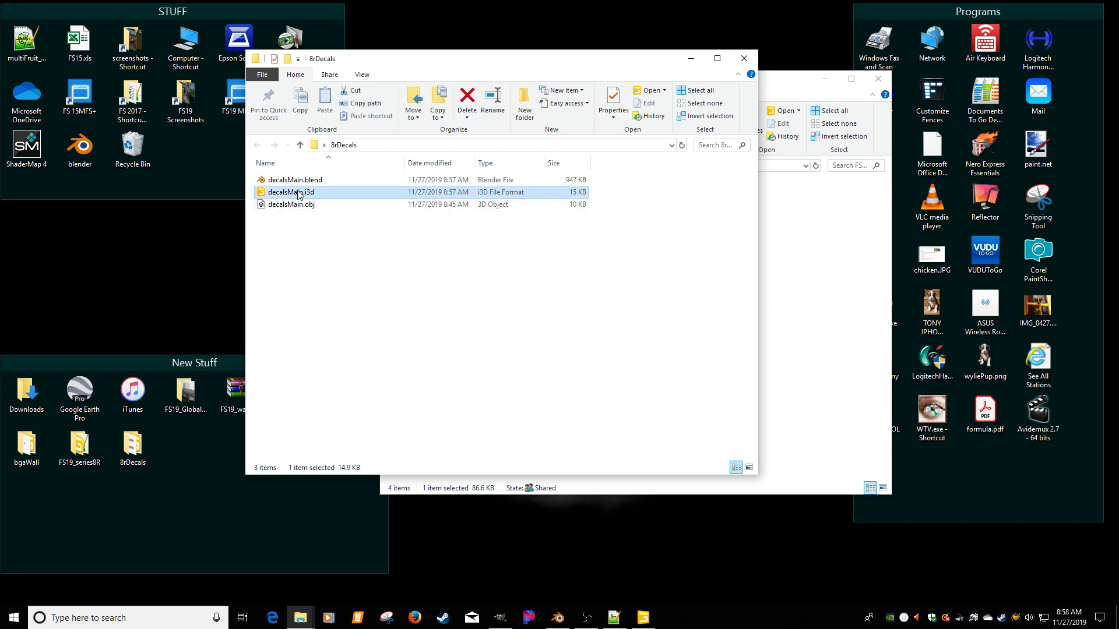
pyautogui.press('Return')
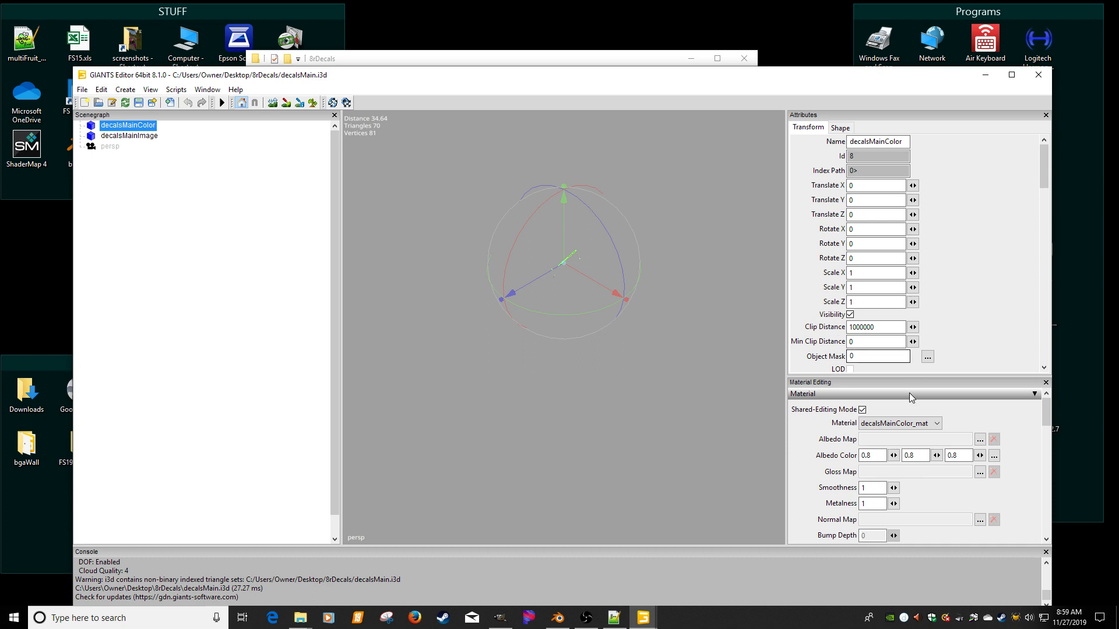
# Check the material assigned to decalsMainColor, select decalsMainImage in the scenegraph, and close GIANTS Editor.
pyautogui.click(896, 427)
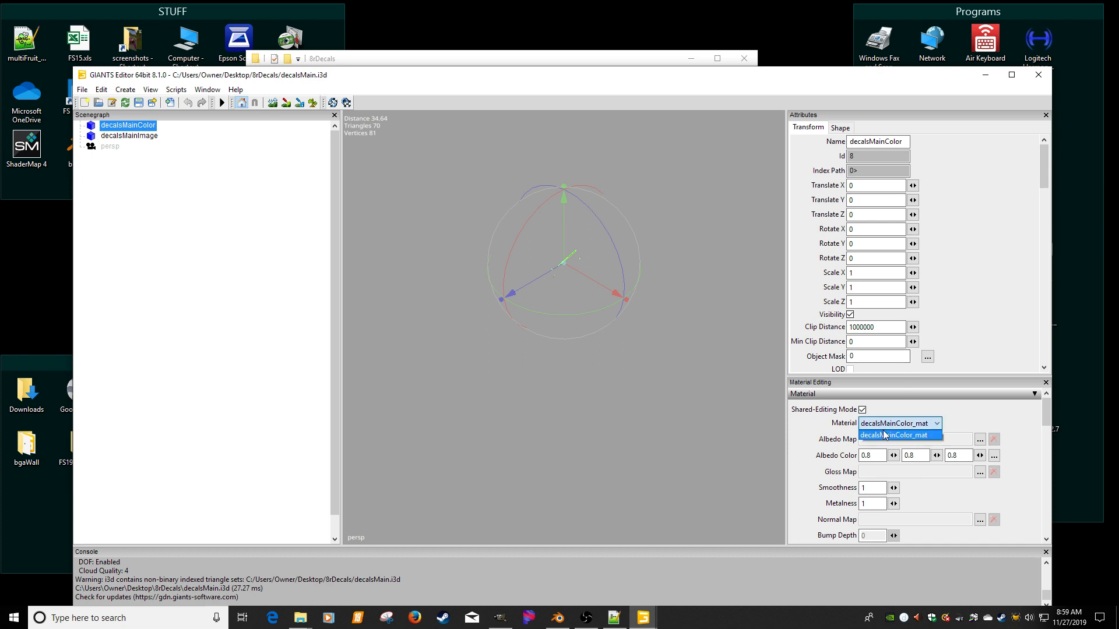
pyautogui.click(129, 137)
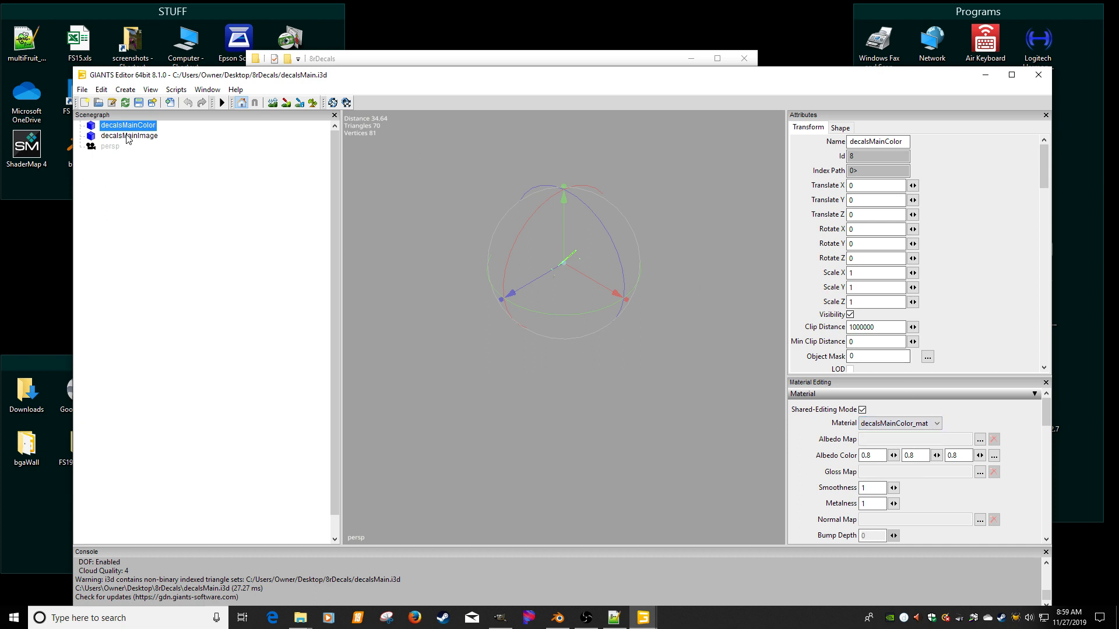
pyautogui.click(129, 137)
pyautogui.click(129, 125)
pyautogui.click(128, 137)
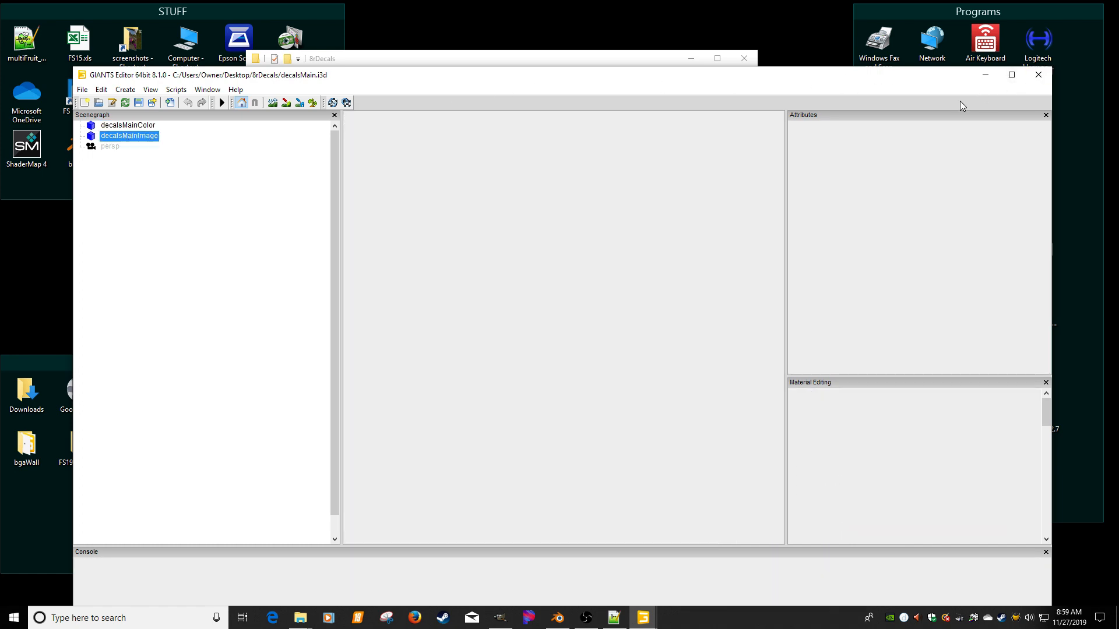
pyautogui.click(1039, 74)
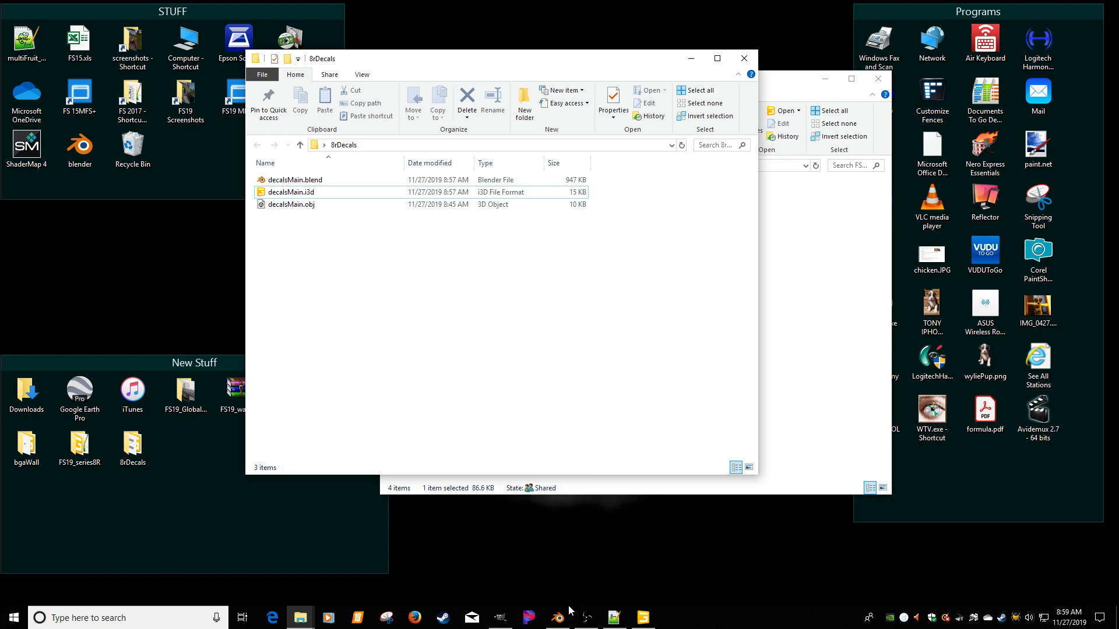
# Switch back to Blender, make UVMap active on decalsMainImage, and give decalsMainImage_mat a pink base color.
pyautogui.click(555, 618)
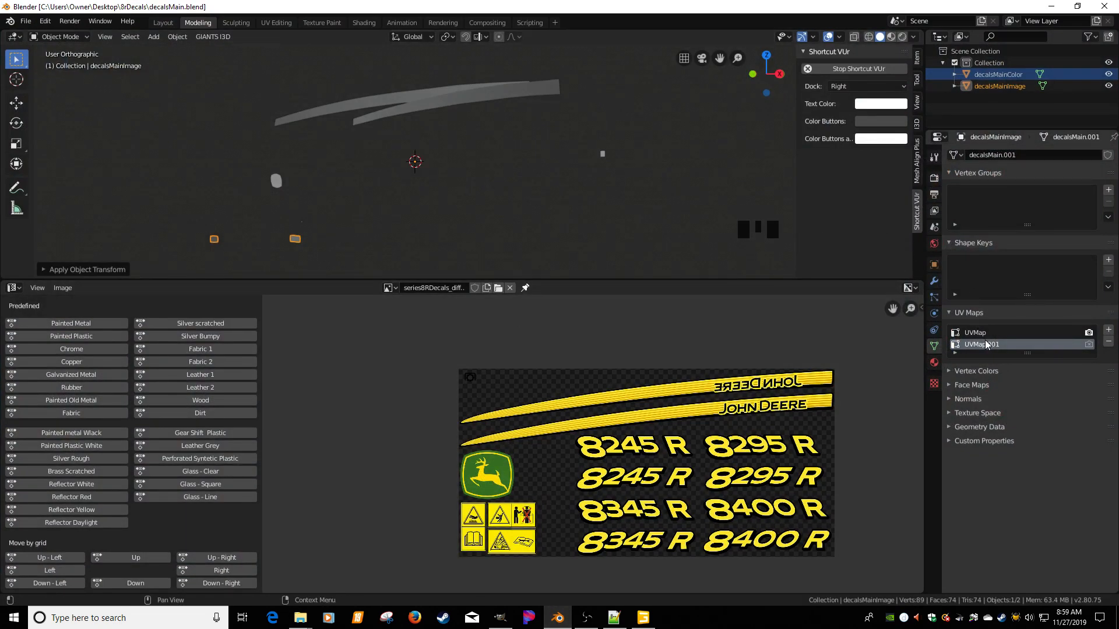
pyautogui.click(987, 337)
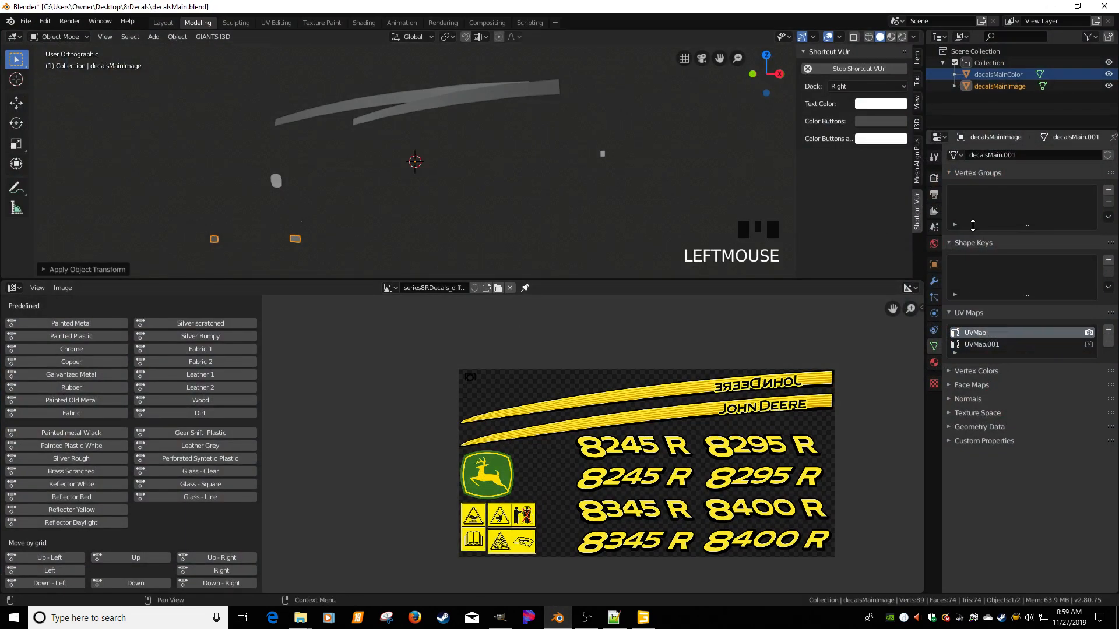
pyautogui.click(935, 362)
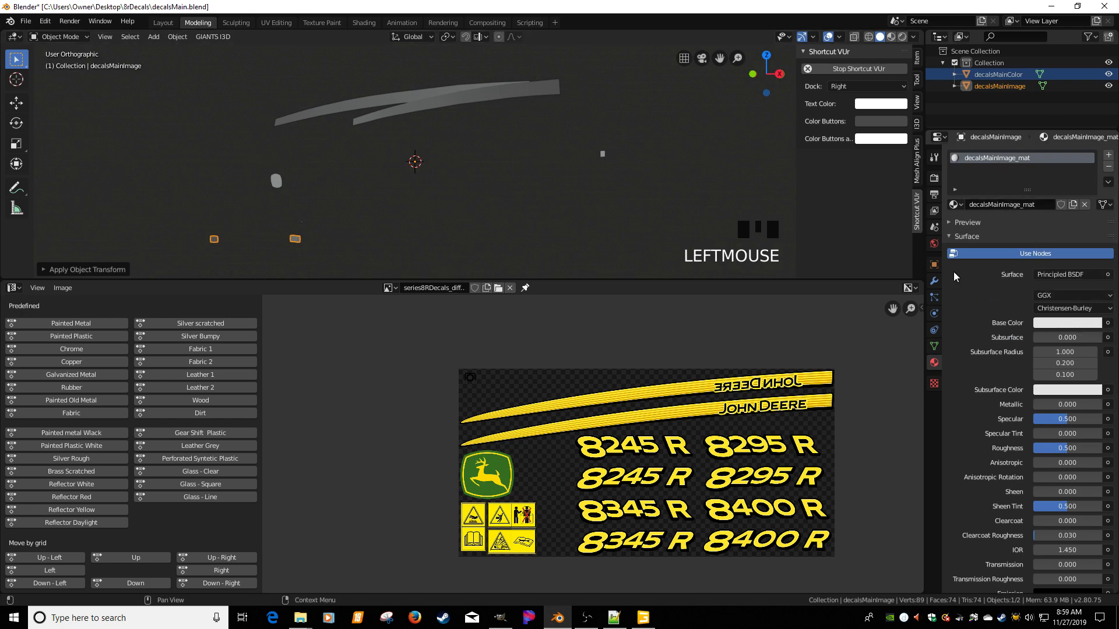
pyautogui.click(1092, 327)
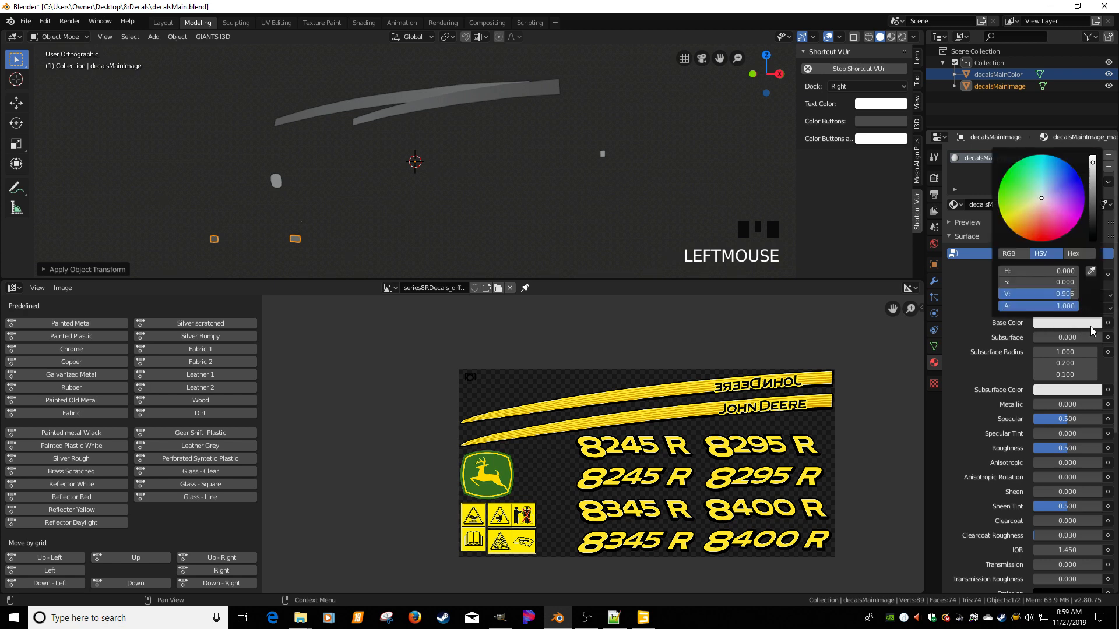
pyautogui.click(1059, 257)
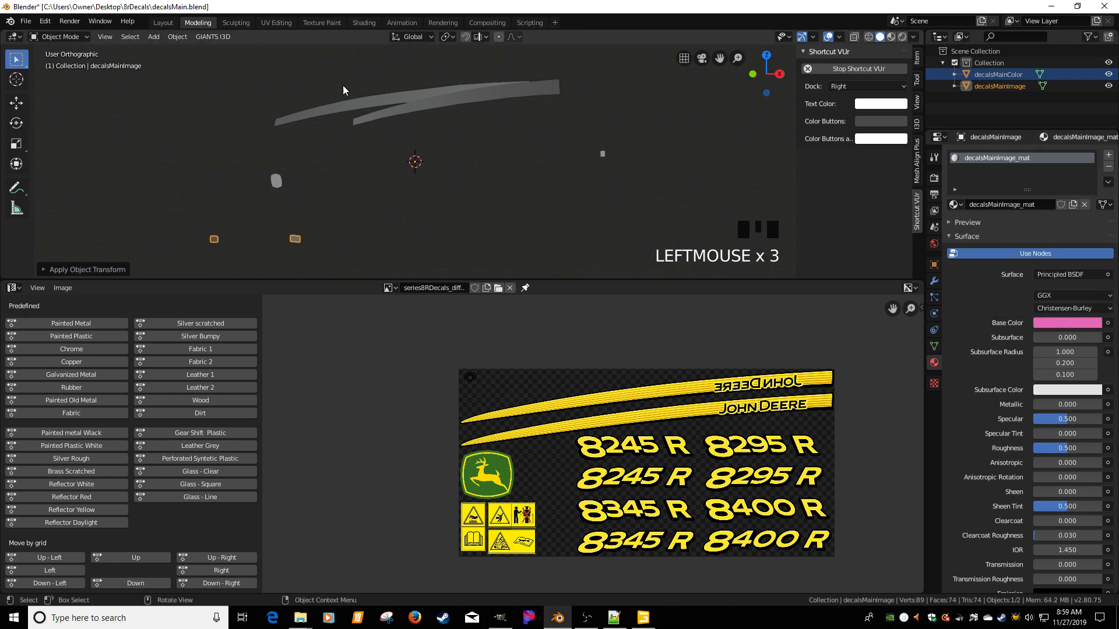
# Save the scene under the incremented name decalsMain1.blend in the 8rDecals folder.
pyautogui.click(26, 21)
pyautogui.click(47, 110)
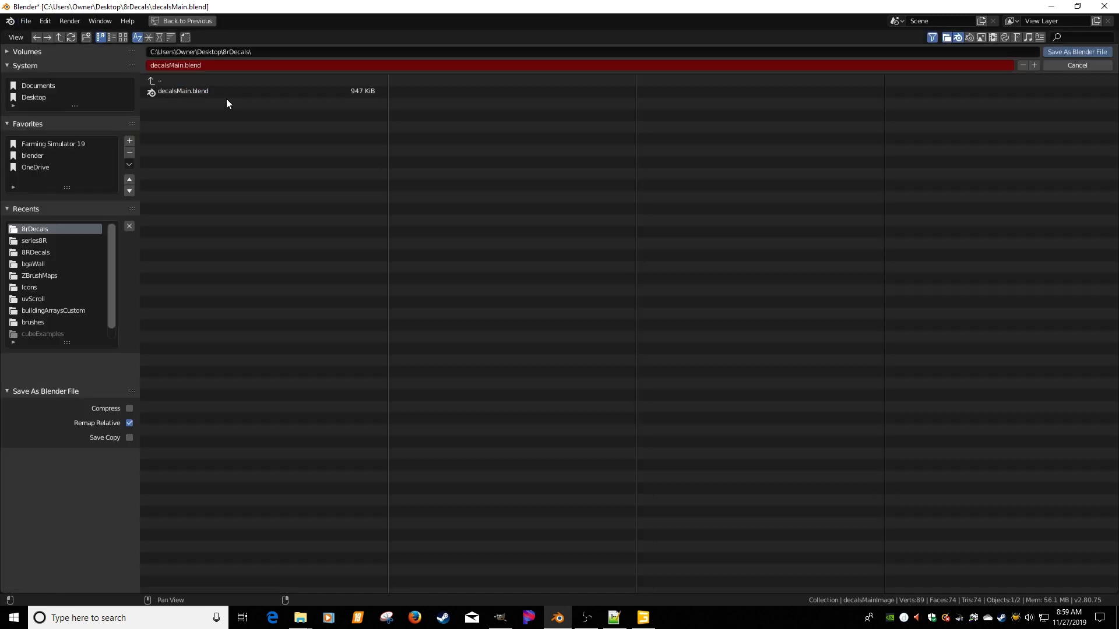
pyautogui.click(1034, 65)
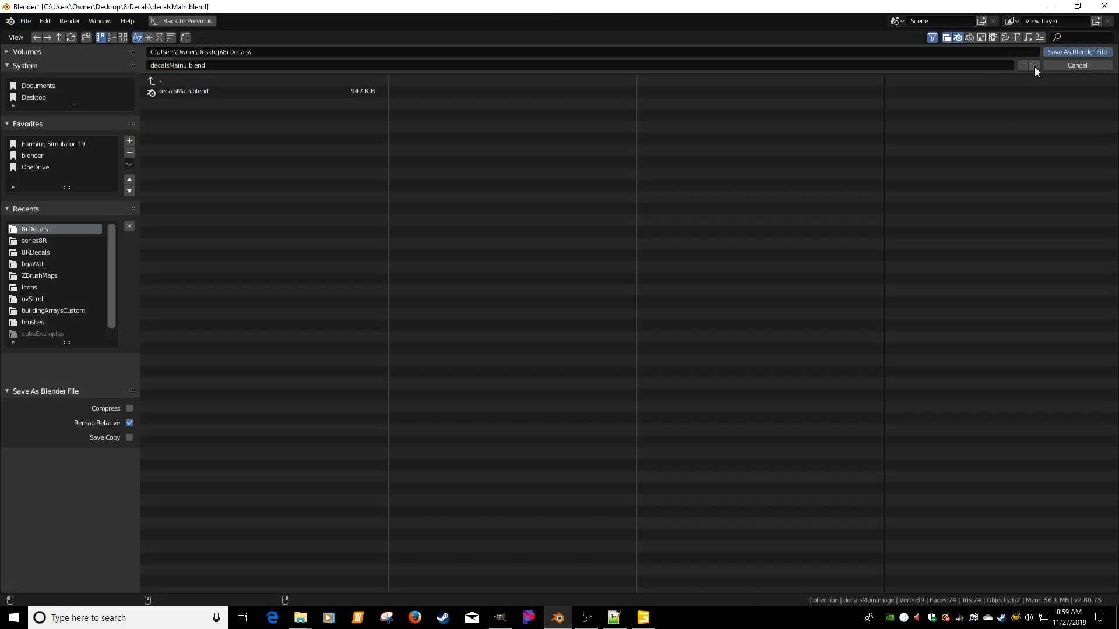
pyautogui.click(1059, 53)
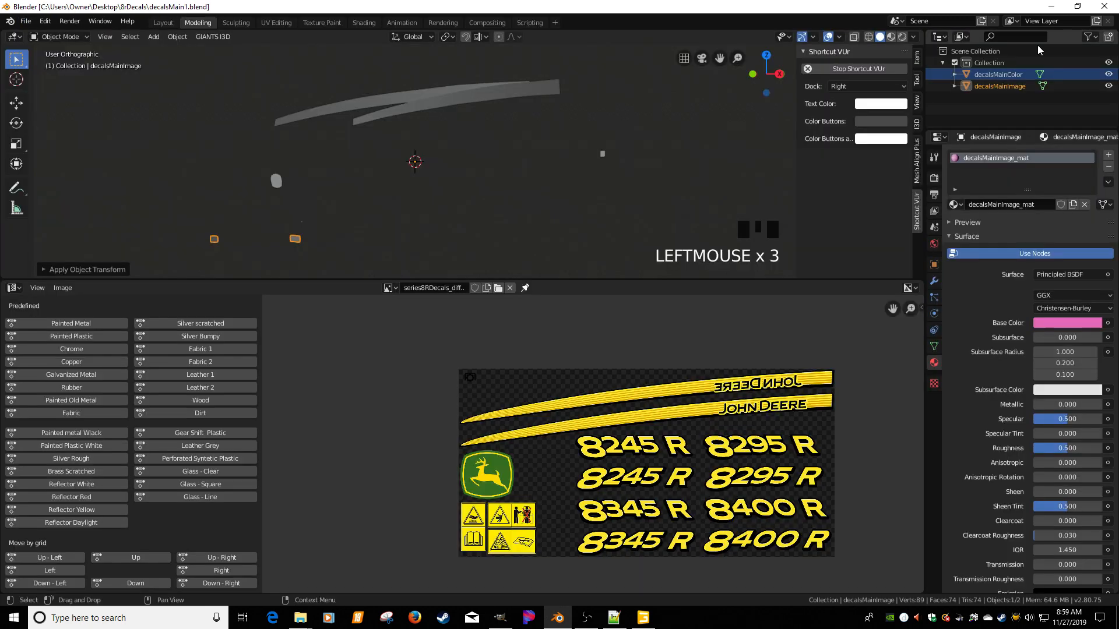
# Export the scene as I3D under the incremented name decalsMain1.i3d in the 8rDecals folder.
pyautogui.click(26, 21)
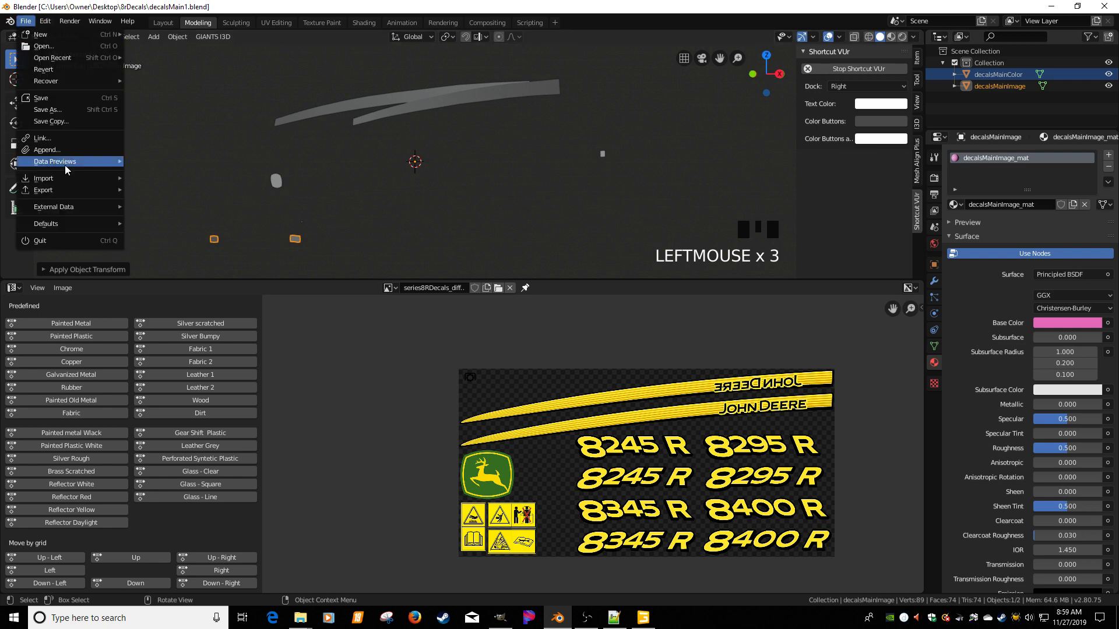
pyautogui.moveTo(67, 190)
pyautogui.click(168, 294)
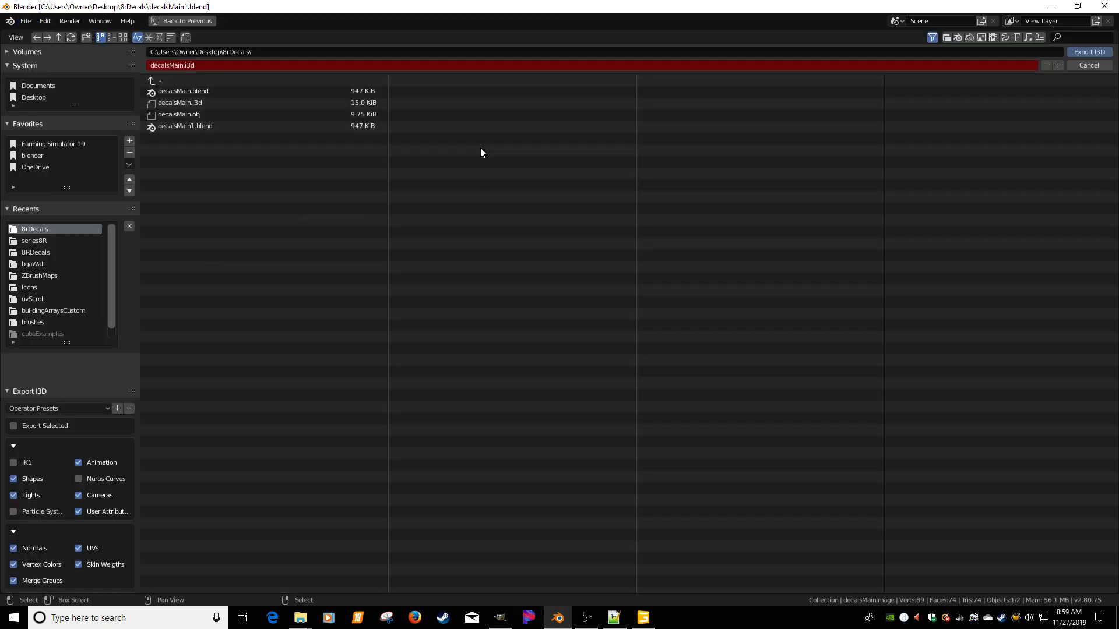
pyautogui.click(1057, 65)
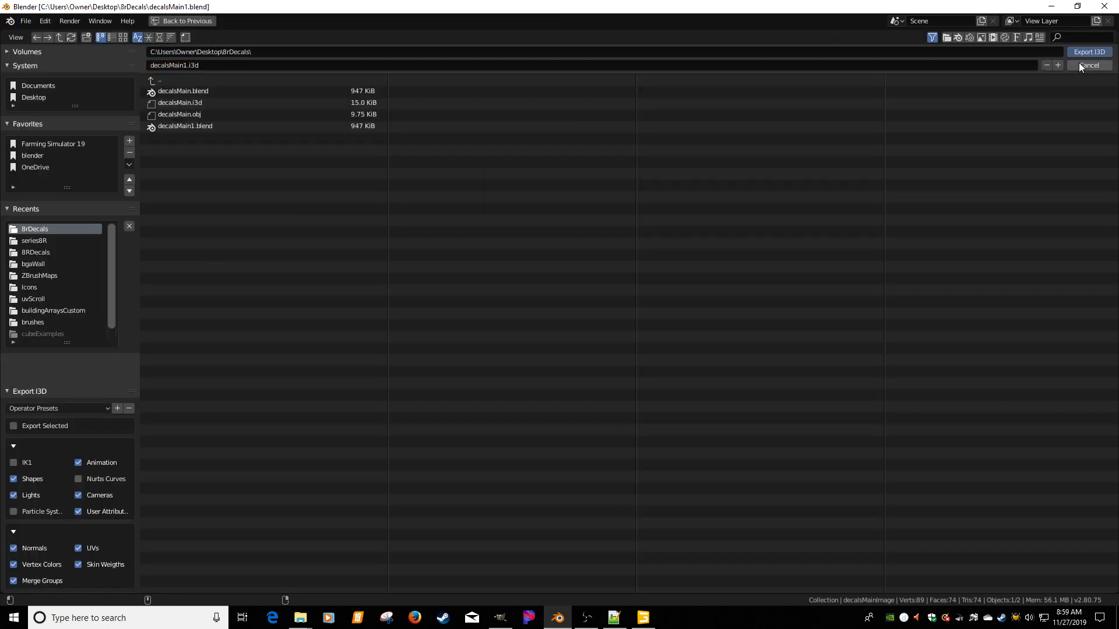
pyautogui.click(1080, 52)
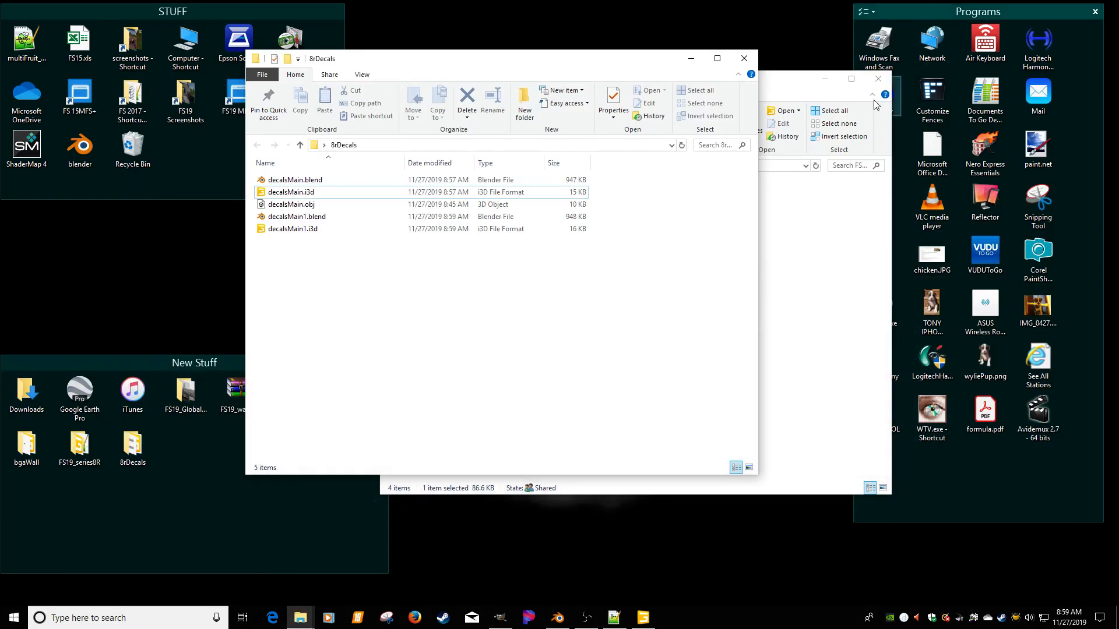
# Open decalsMain.i3d in Notepad++, set the first diffuseColor value of decalsMainColor_mat to 0.1, save, and minimize the editor.
pyautogui.rightClick(296, 190)
pyautogui.click(322, 226)
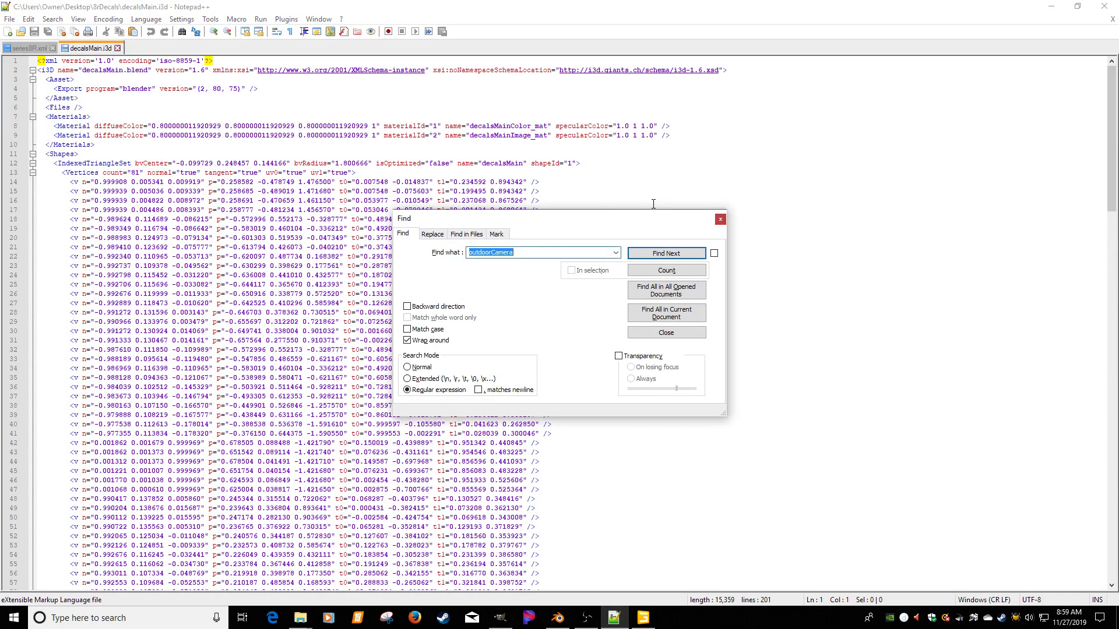
pyautogui.doubleClick(195, 126)
pyautogui.write('1')
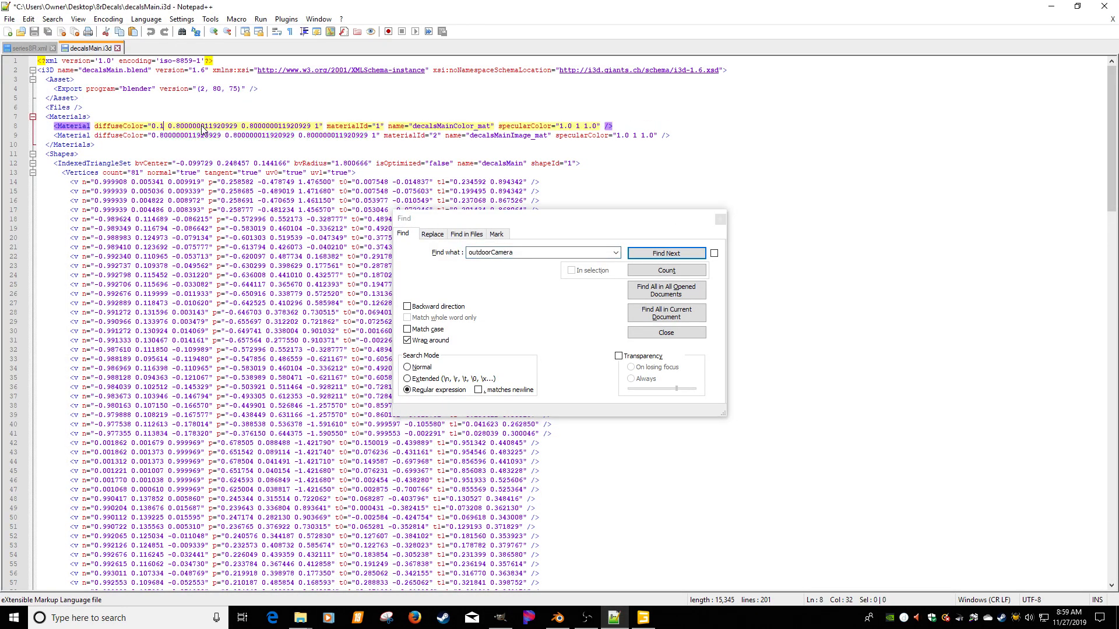
pyautogui.click(34, 31)
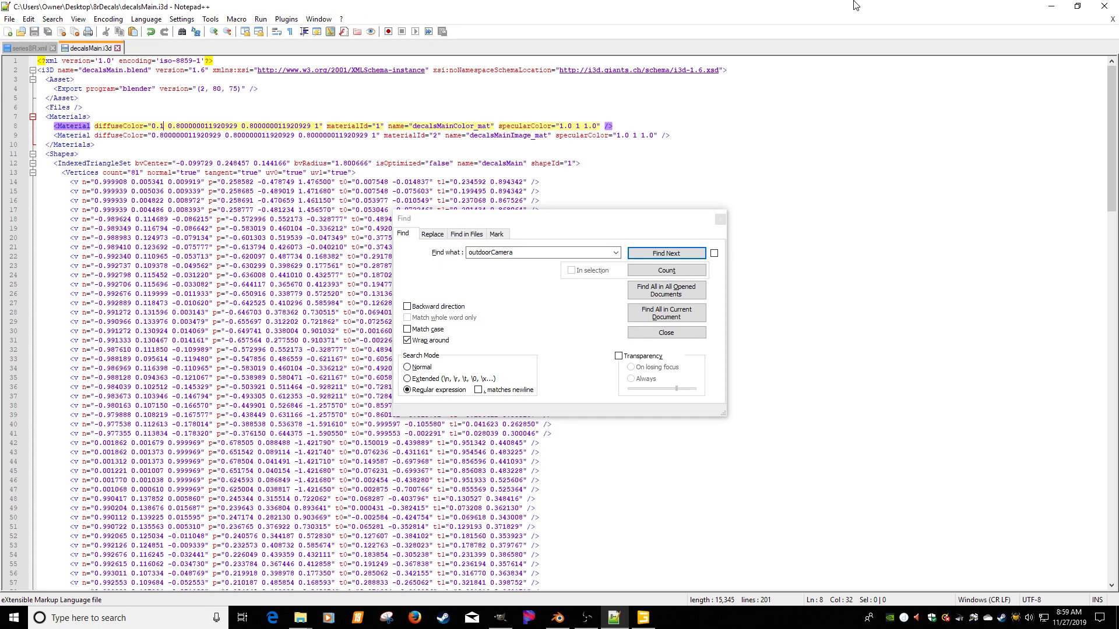
pyautogui.click(1051, 6)
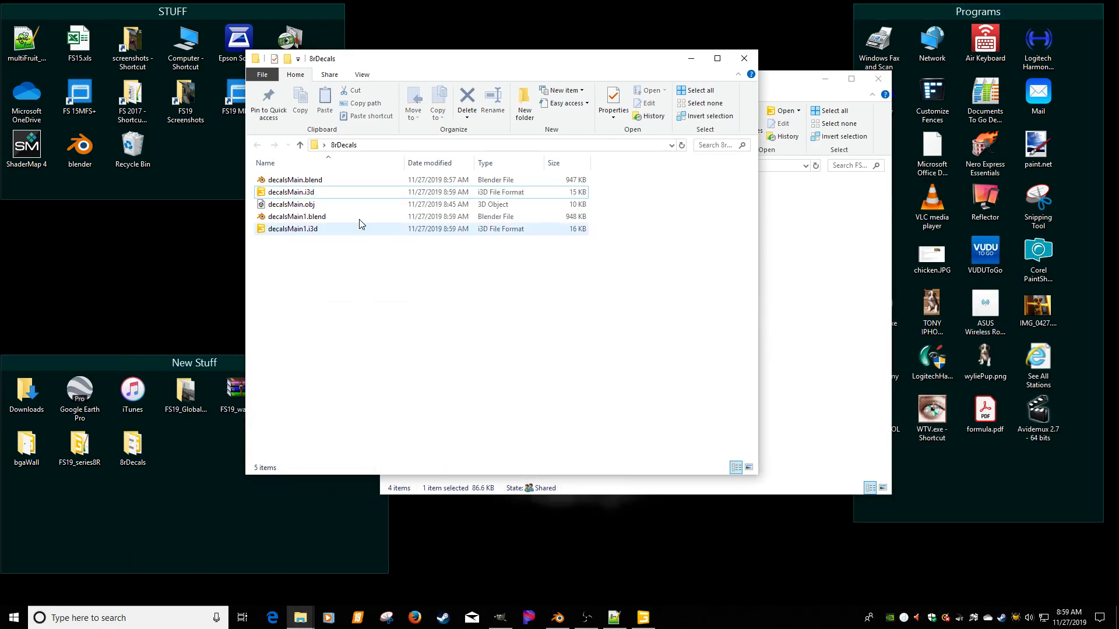
# Open decalsMain.i3d in GIANTS Editor 8.1.0, compare the albedo colors of decalsMainColor and decalsMainImage, and close the editor.
pyautogui.doubleClick(326, 192)
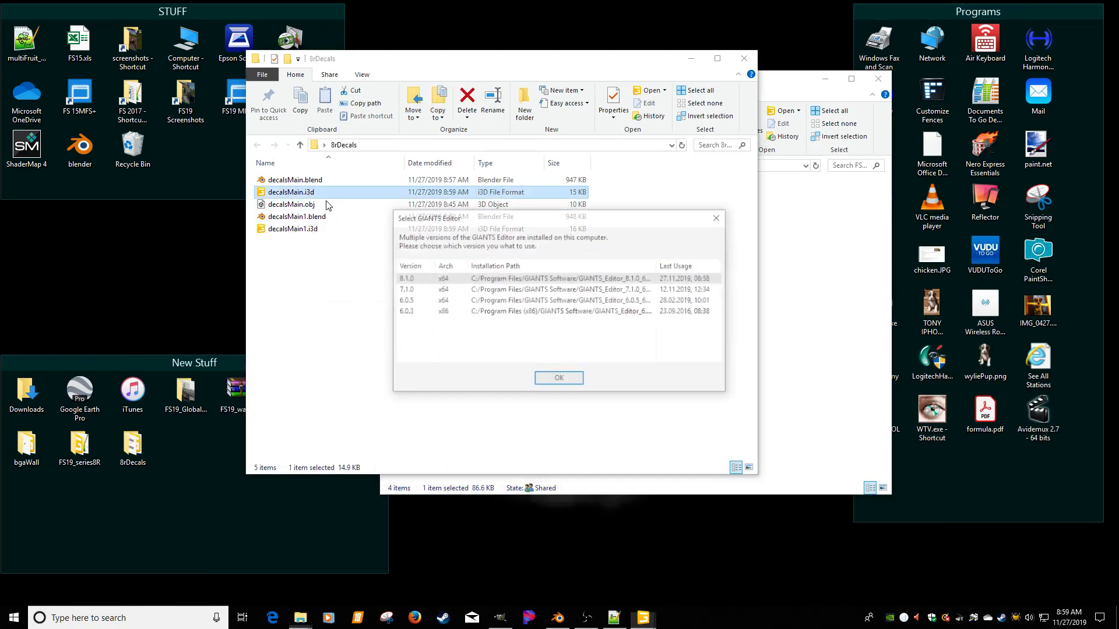
pyautogui.doubleClick(455, 282)
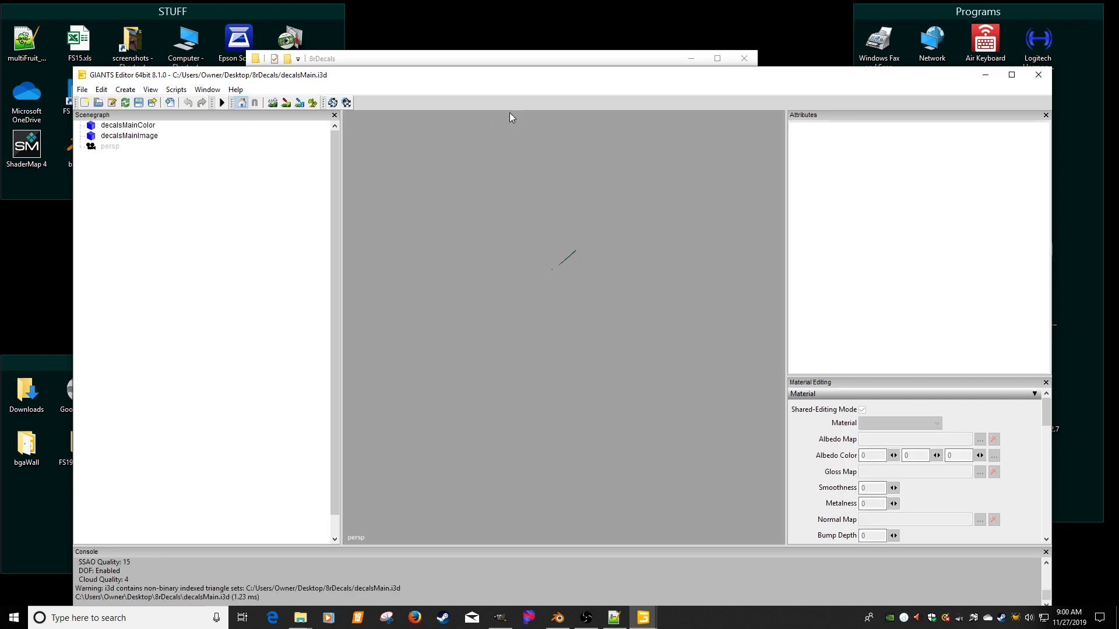
pyautogui.moveTo(540, 80); pyautogui.dragTo(495, 52)
pyautogui.click(100, 98)
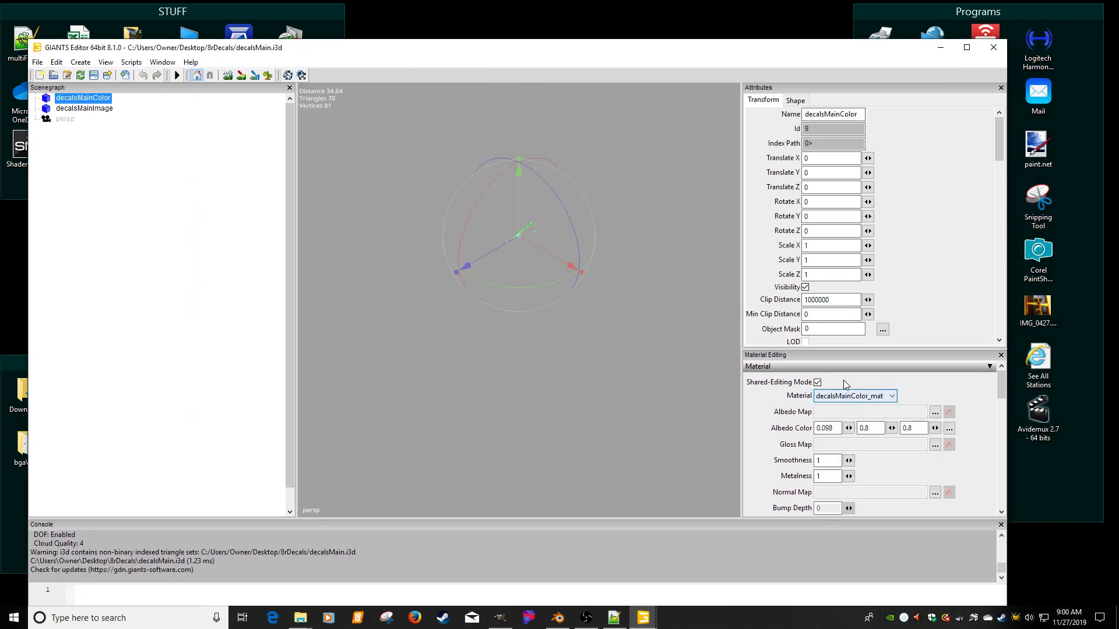
pyautogui.click(103, 109)
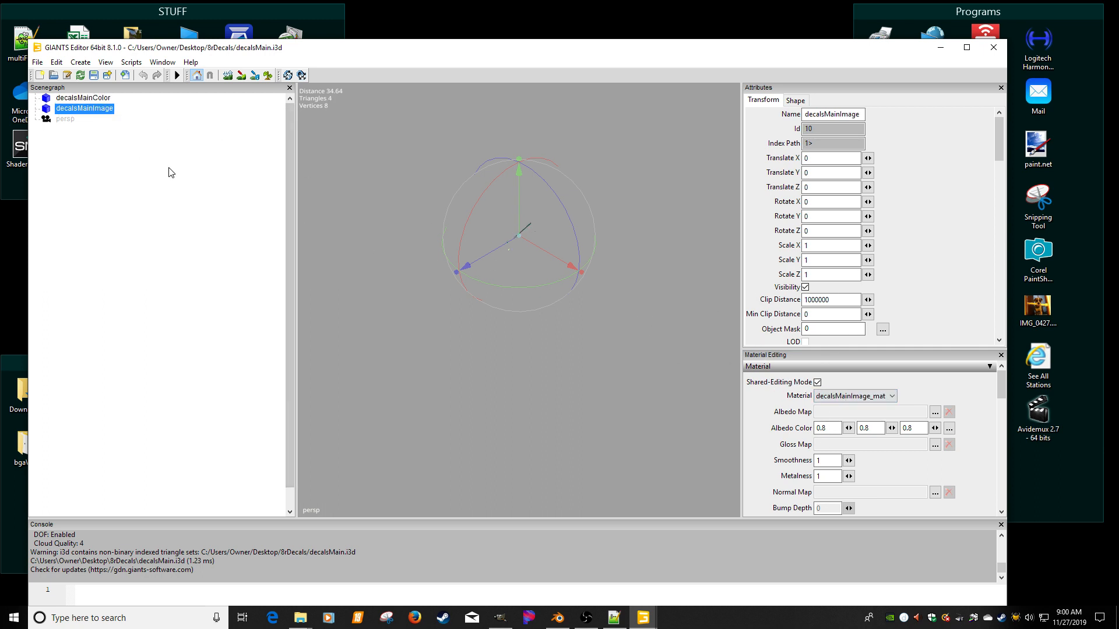
pyautogui.click(77, 100)
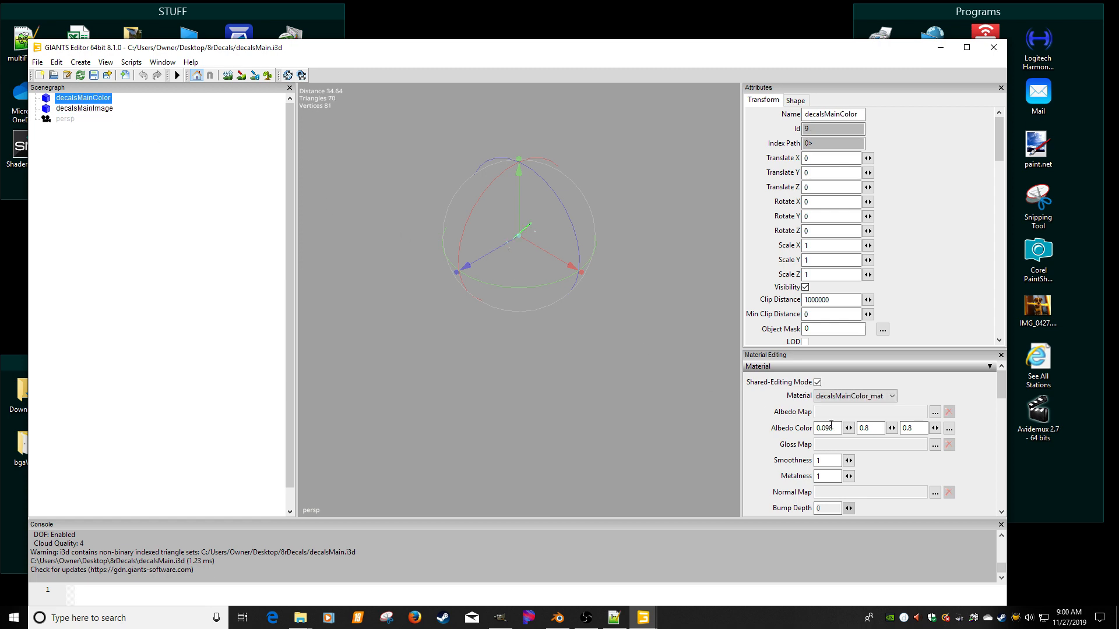
pyautogui.click(994, 47)
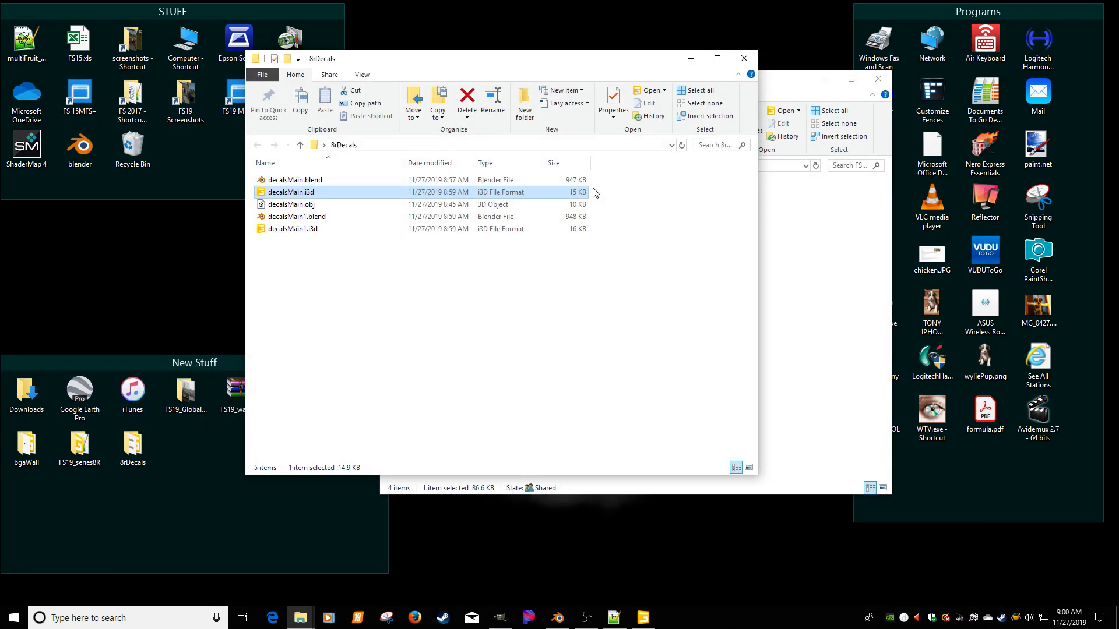
# Open decalsMain1.i3d in GIANTS Editor 8.1.0, check the material colors of both decal objects, and close the editor.
pyautogui.doubleClick(293, 229)
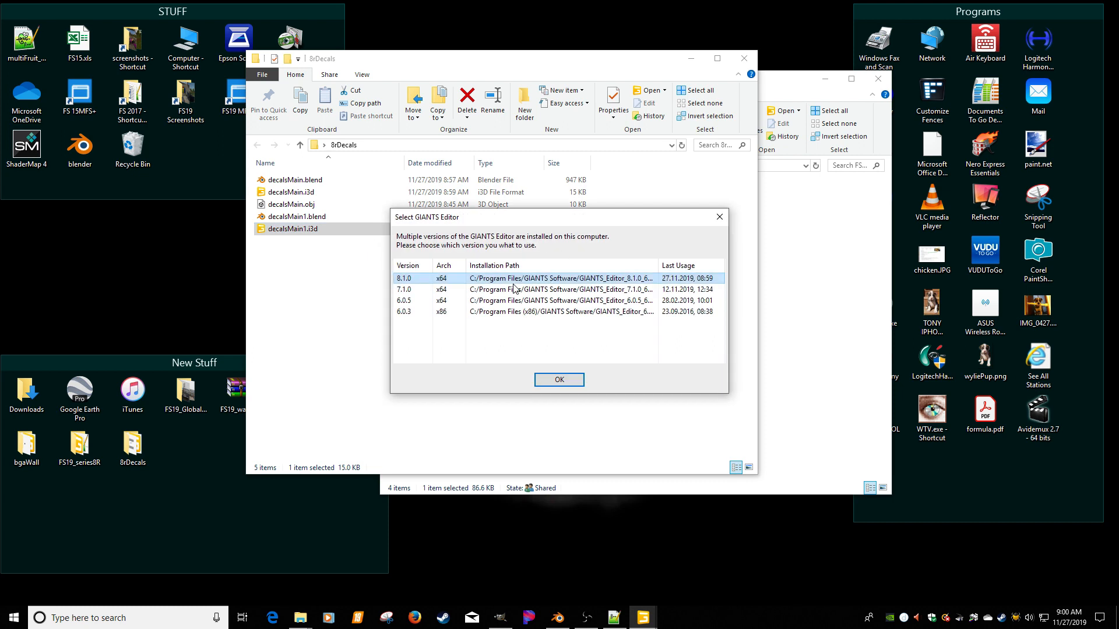
pyautogui.doubleClick(578, 276)
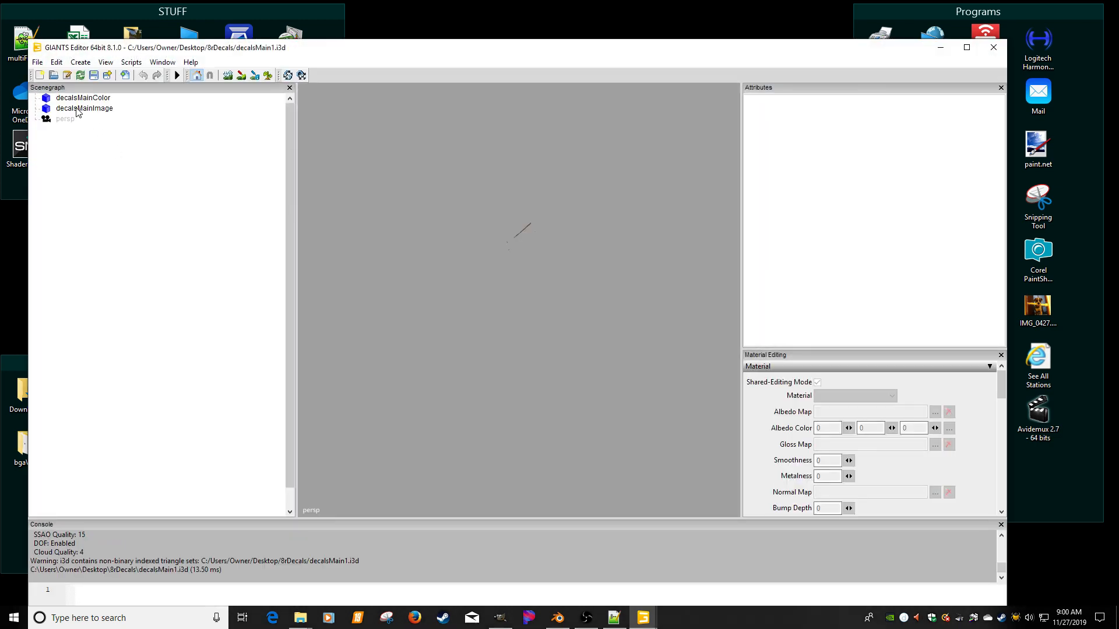
pyautogui.click(81, 98)
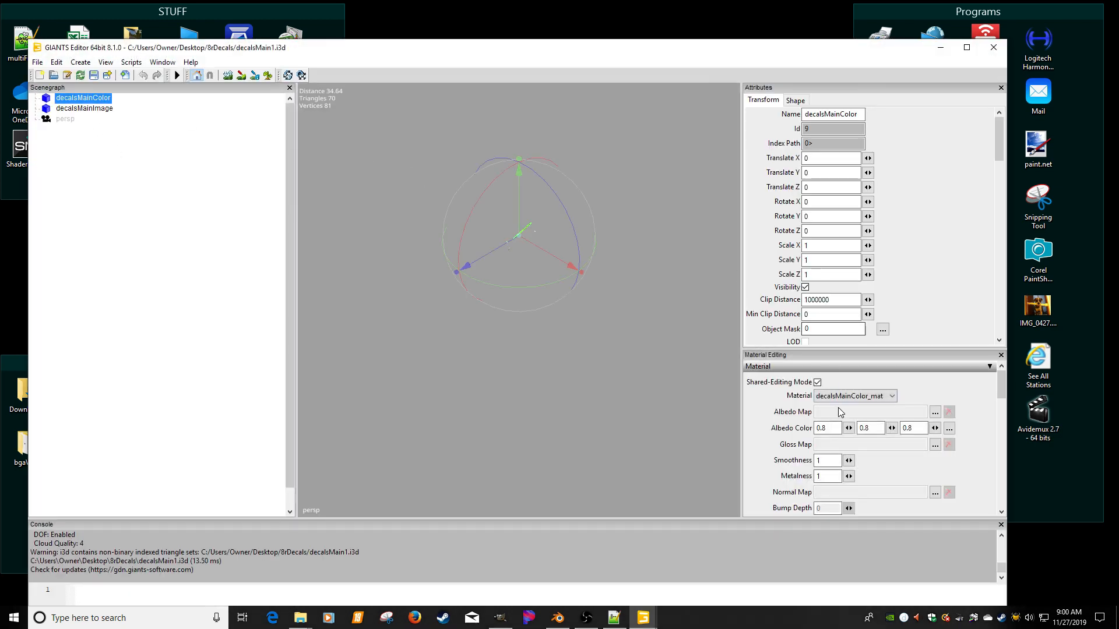
pyautogui.click(90, 109)
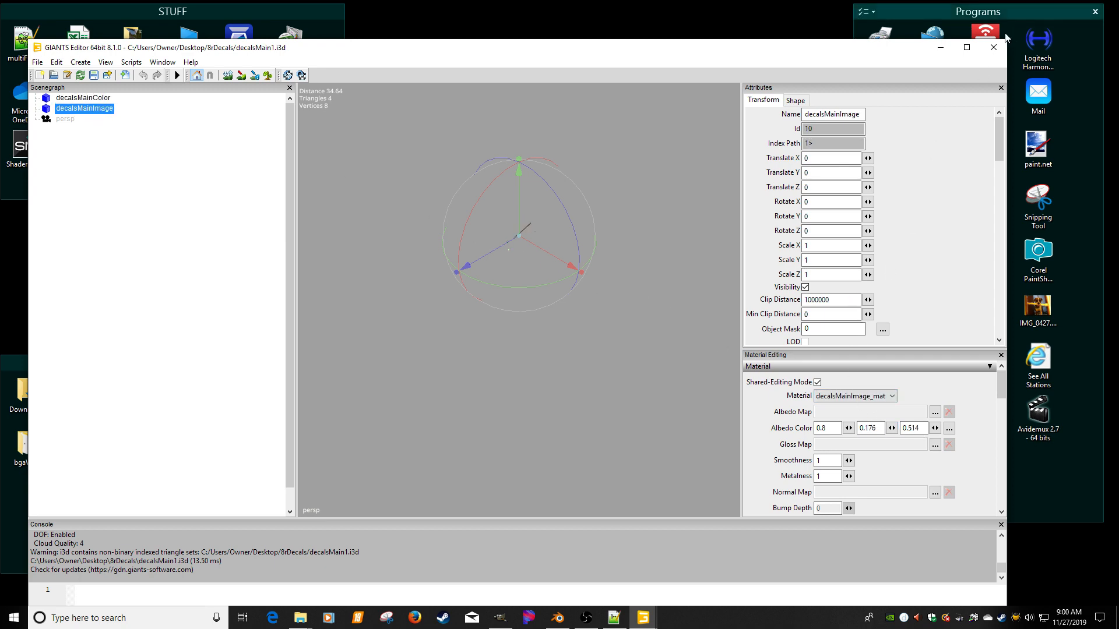
pyautogui.click(994, 47)
# Delete decalsMain1.i3d from the 8rDecals folder.
pyautogui.click(437, 252)
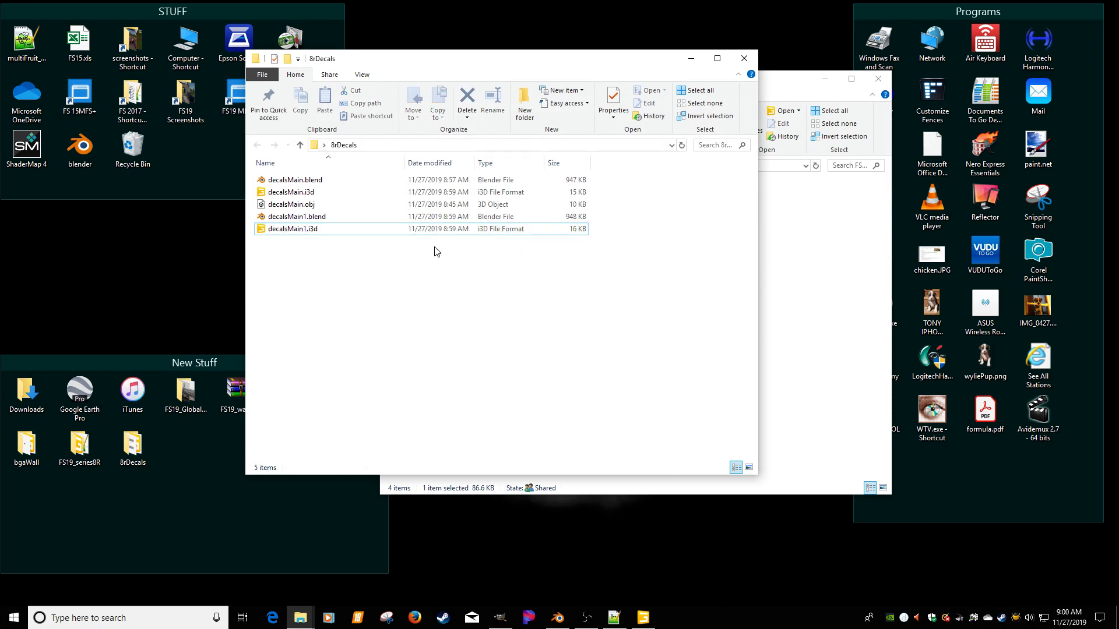
pyautogui.click(290, 231)
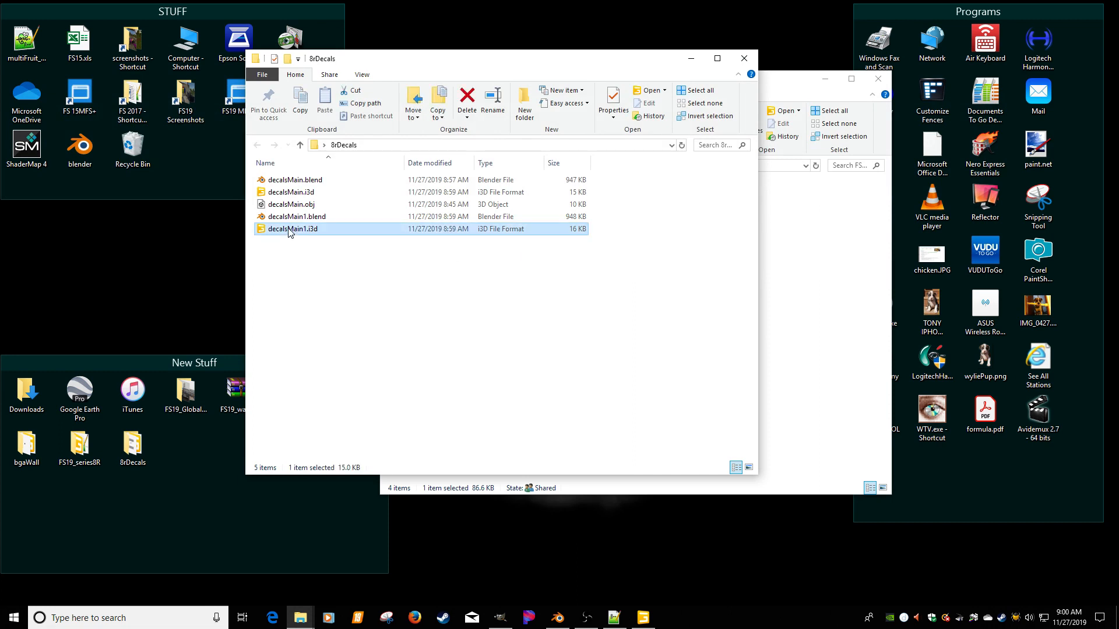
pyautogui.press('Delete')
# Open decalsMain.i3d in GIANTS Editor 8.1.0 and minimize the editor window.
pyautogui.doubleClick(293, 192)
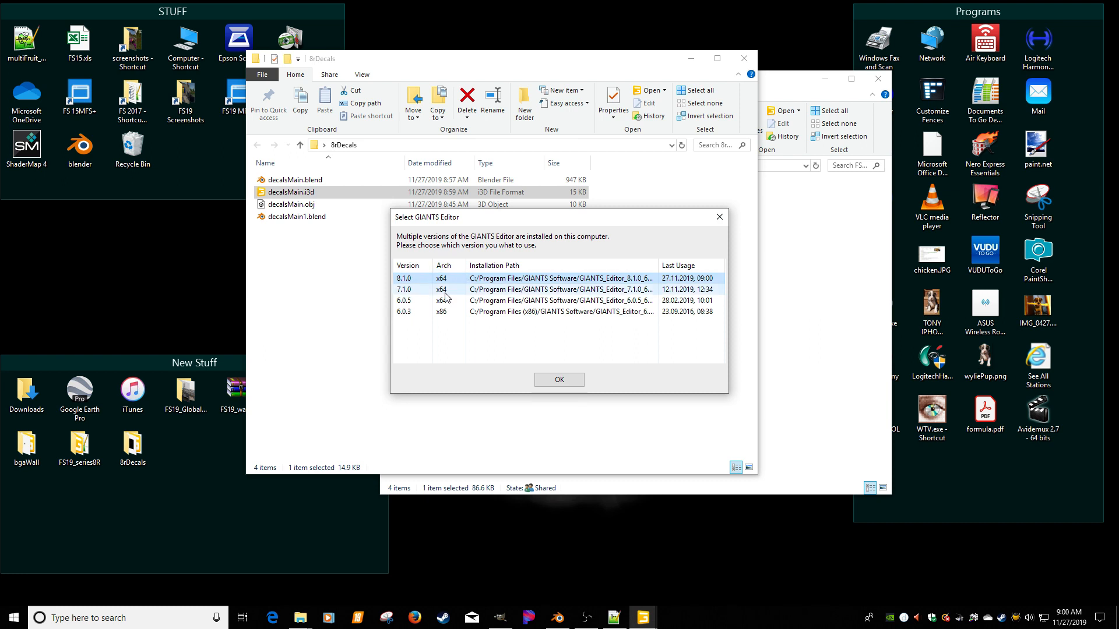
pyautogui.doubleClick(413, 278)
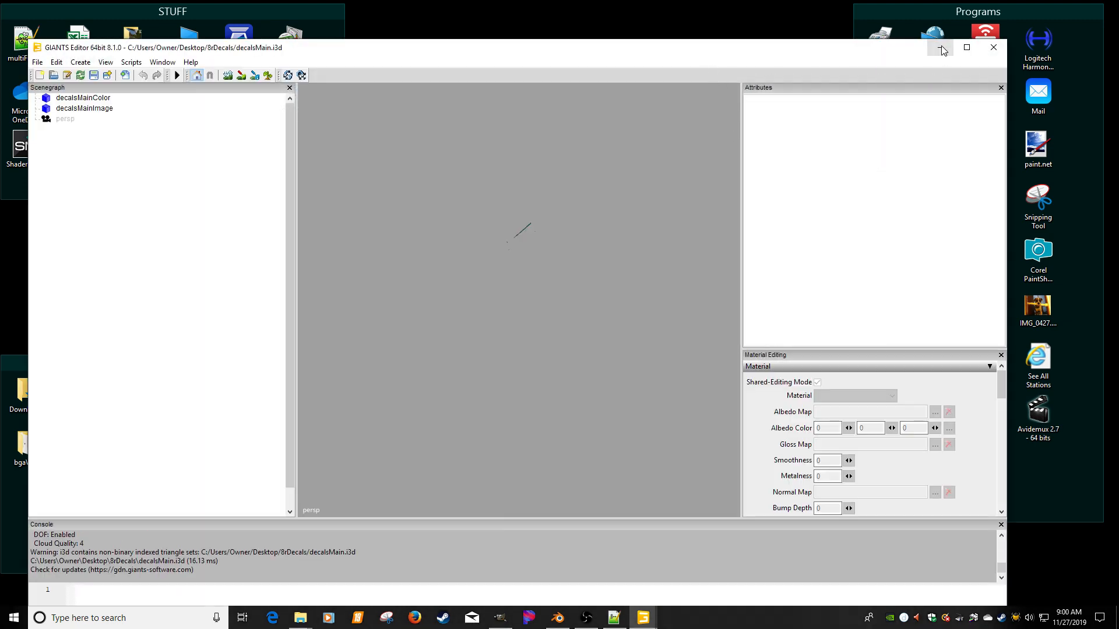
pyautogui.click(940, 47)
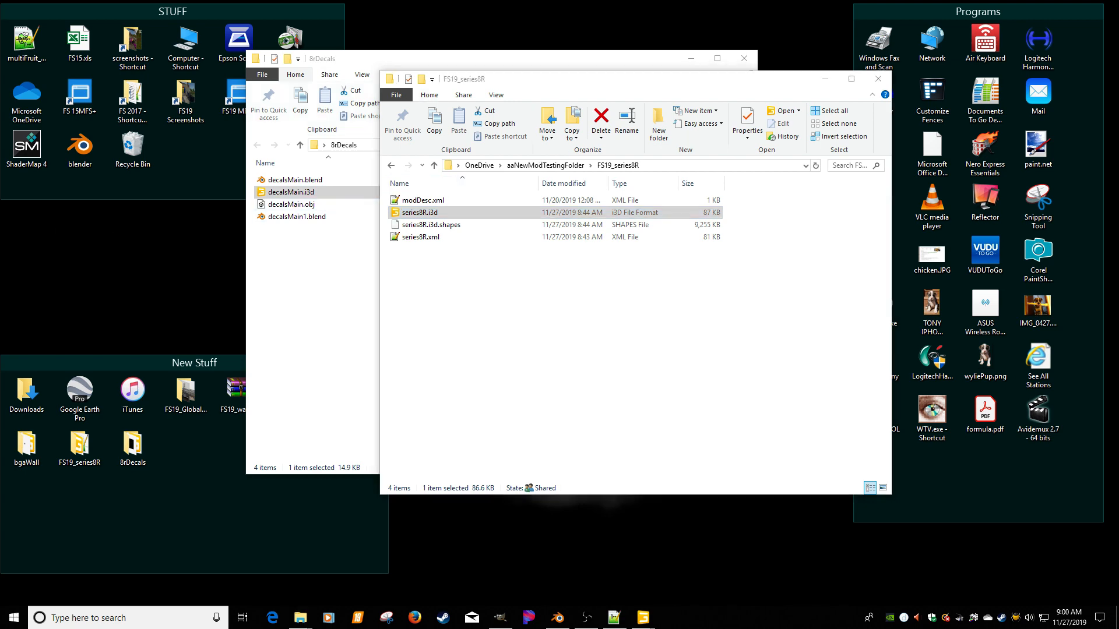
# Open the vehicles/johnDeere/series8R folder inside the Farming Simulator 19 data folder.
pyautogui.doubleClick(291, 180)
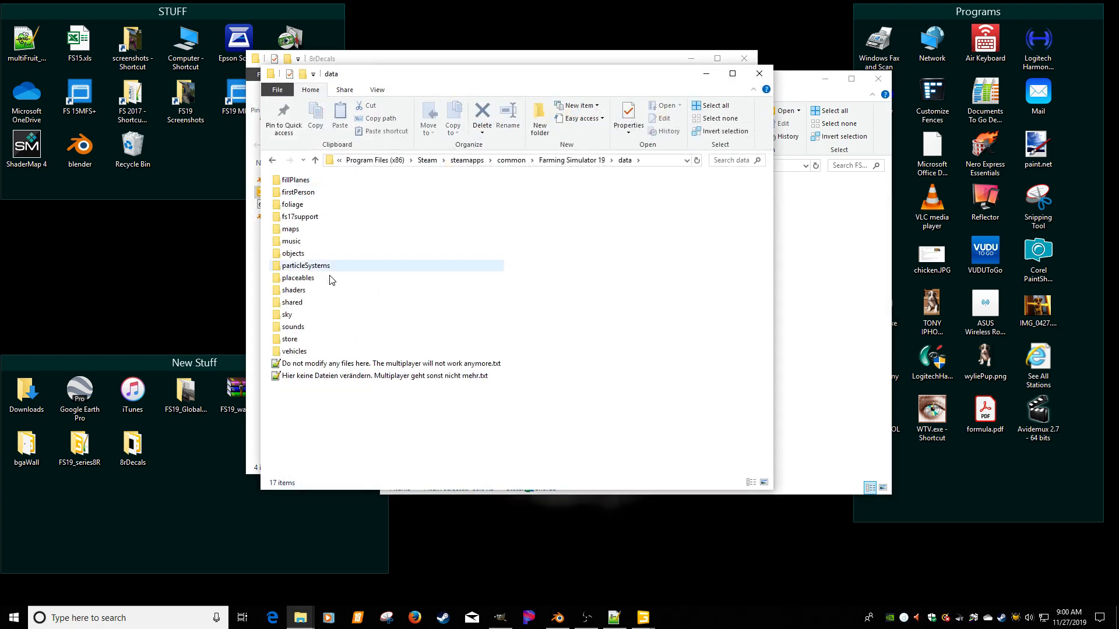
pyautogui.doubleClick(310, 355)
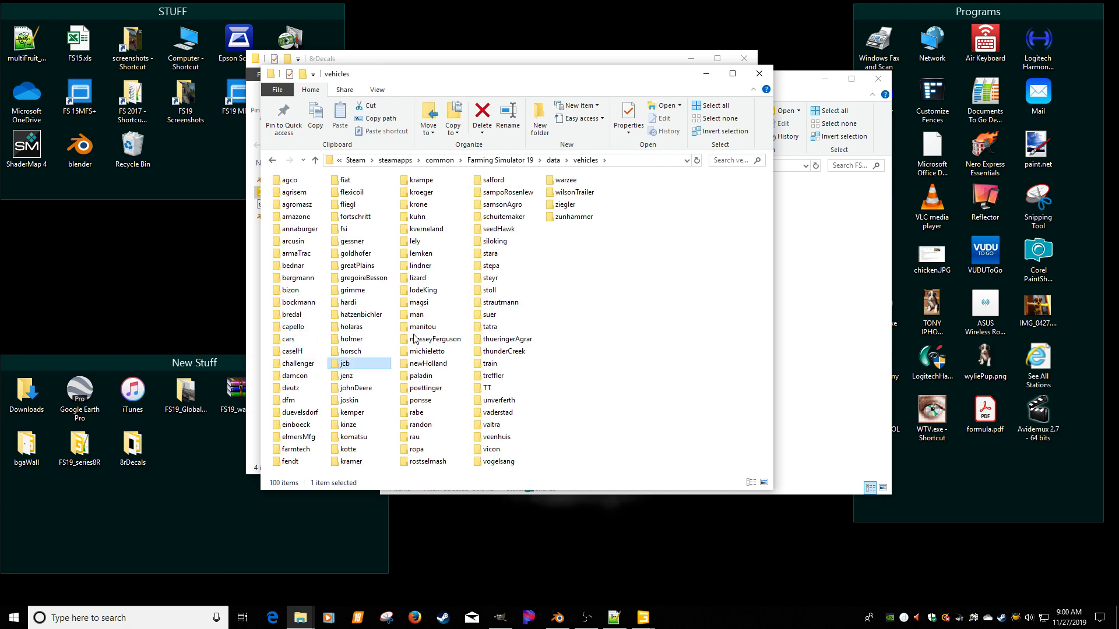
pyautogui.doubleClick(359, 393)
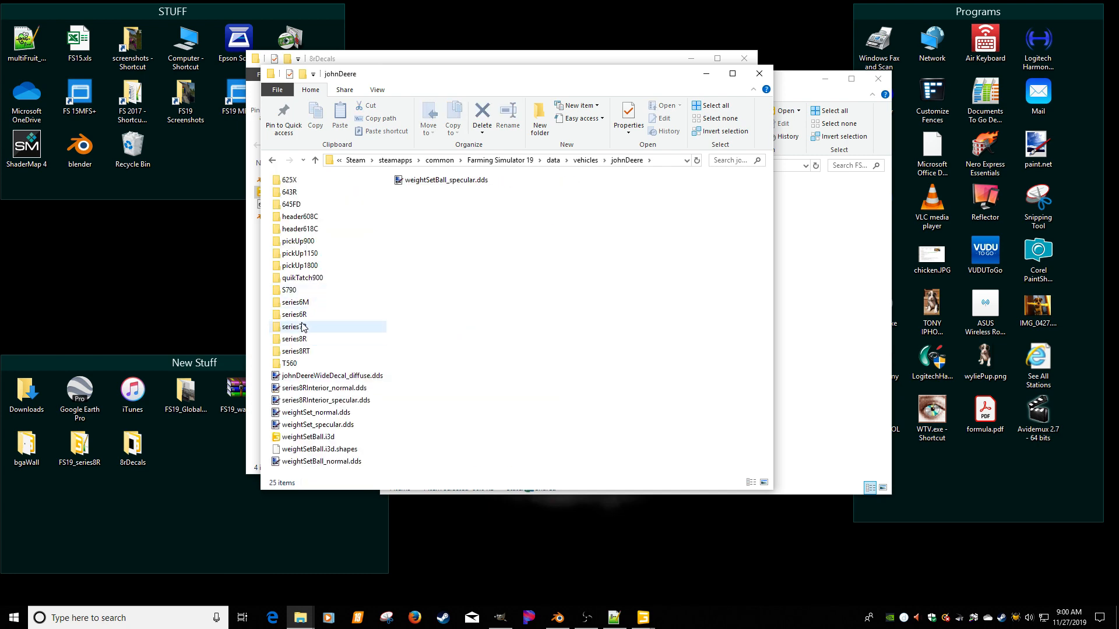
pyautogui.doubleClick(294, 340)
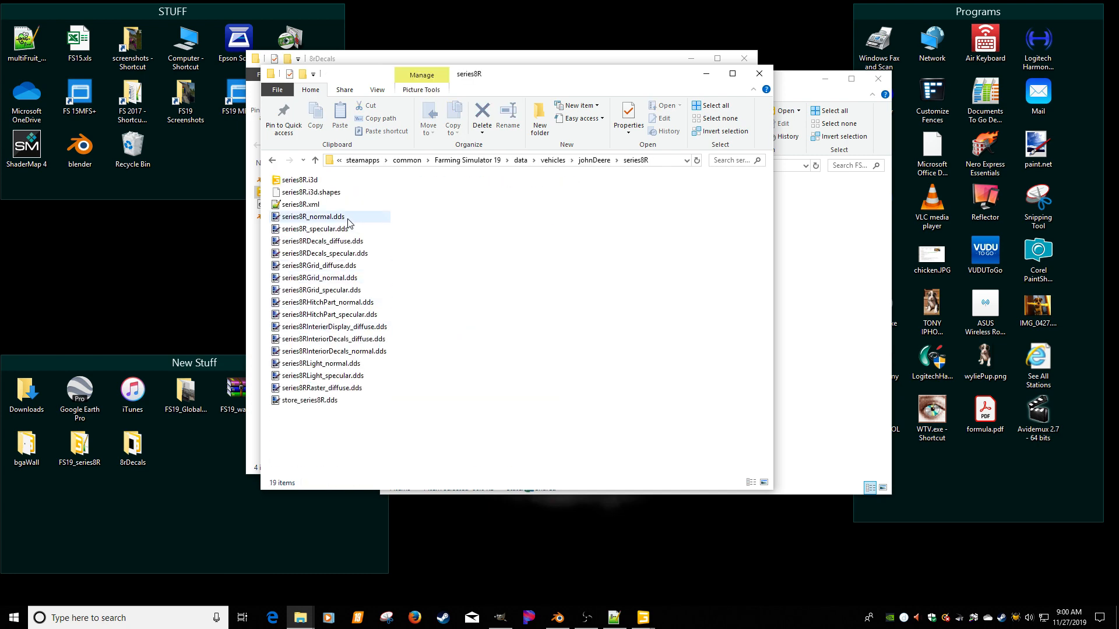
# Copy series8RDecals_diffuse.dds from the game's series8R folder into the FS19_series8R mod folder, then minimize the source folder window.
pyautogui.click(342, 242)
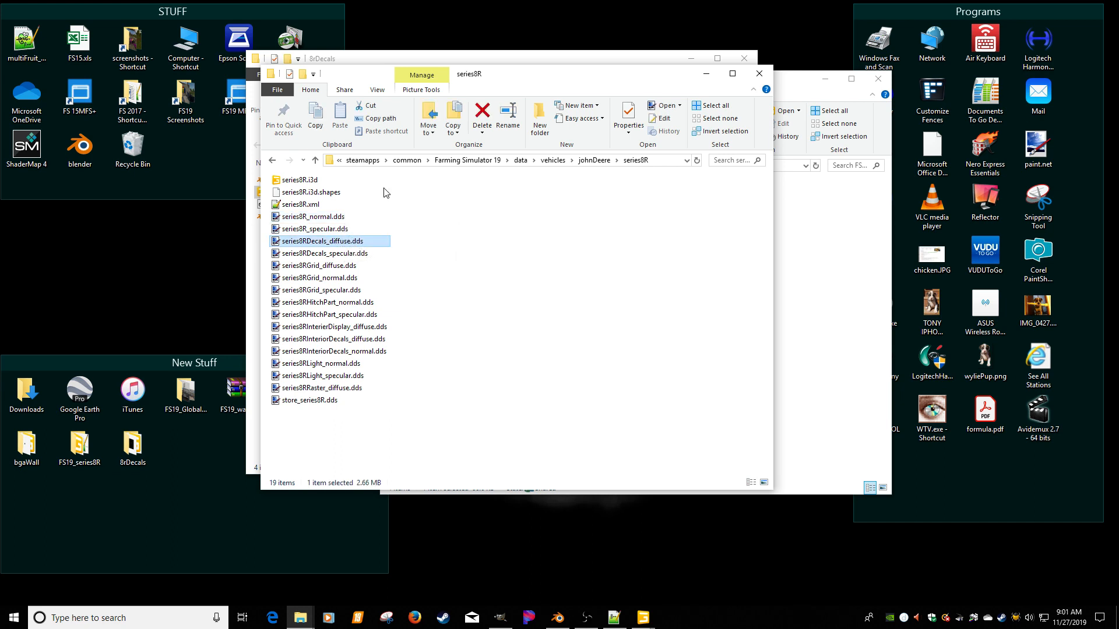
pyautogui.moveTo(521, 75); pyautogui.dragTo(319, 135)
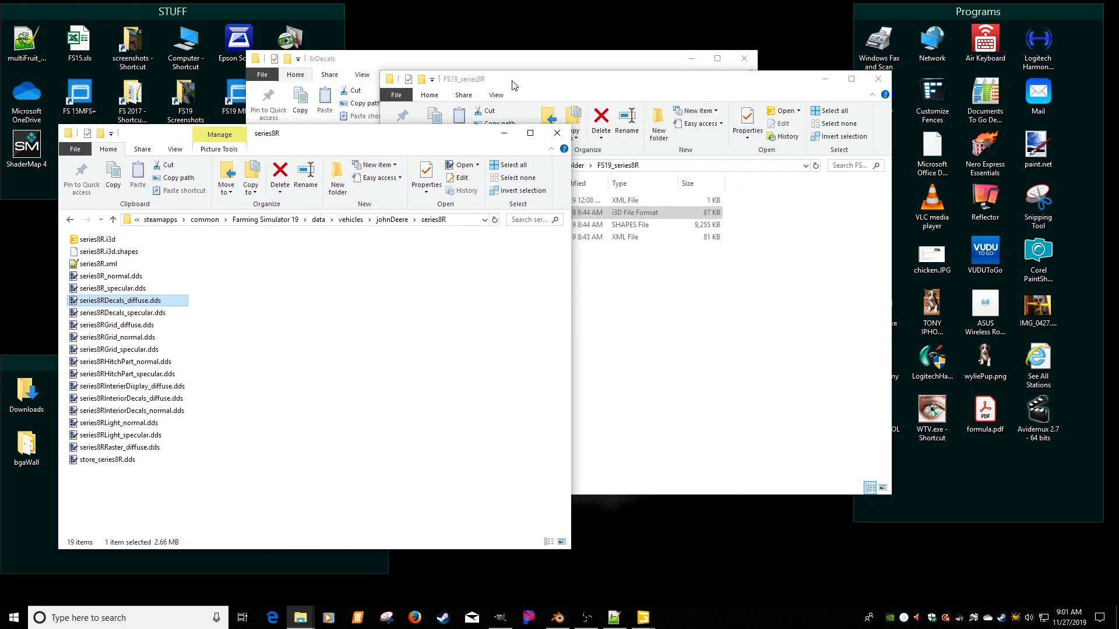
pyautogui.moveTo(512, 86); pyautogui.dragTo(862, 118)
pyautogui.click(622, 74)
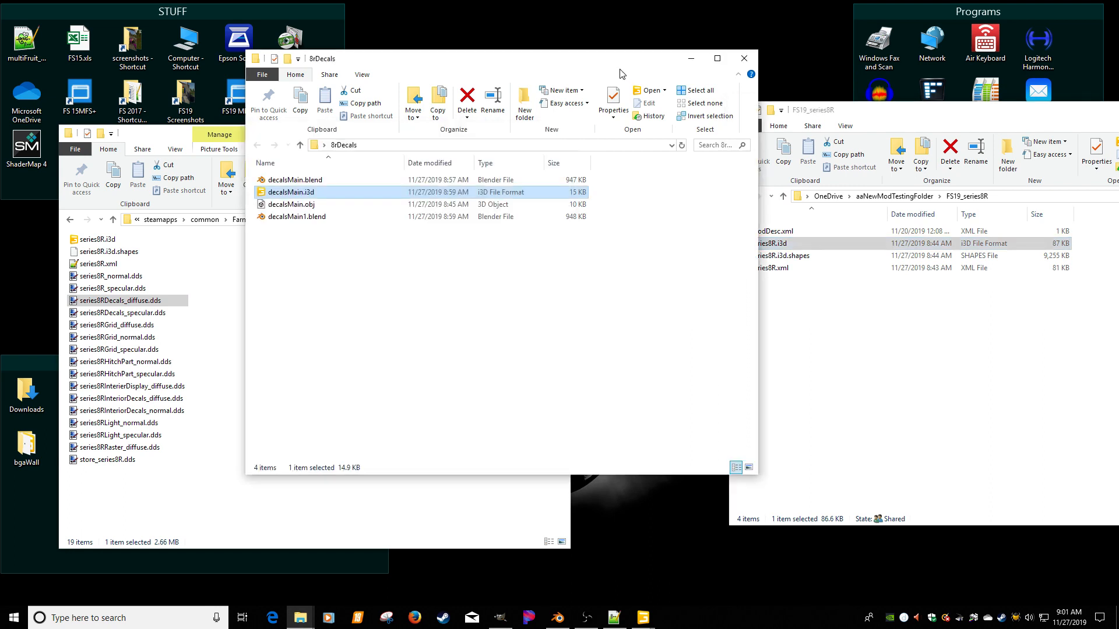
pyautogui.click(121, 304)
pyautogui.moveTo(112, 306); pyautogui.dragTo(961, 334)
pyautogui.moveTo(961, 334); pyautogui.dragTo(904, 370, button='right')
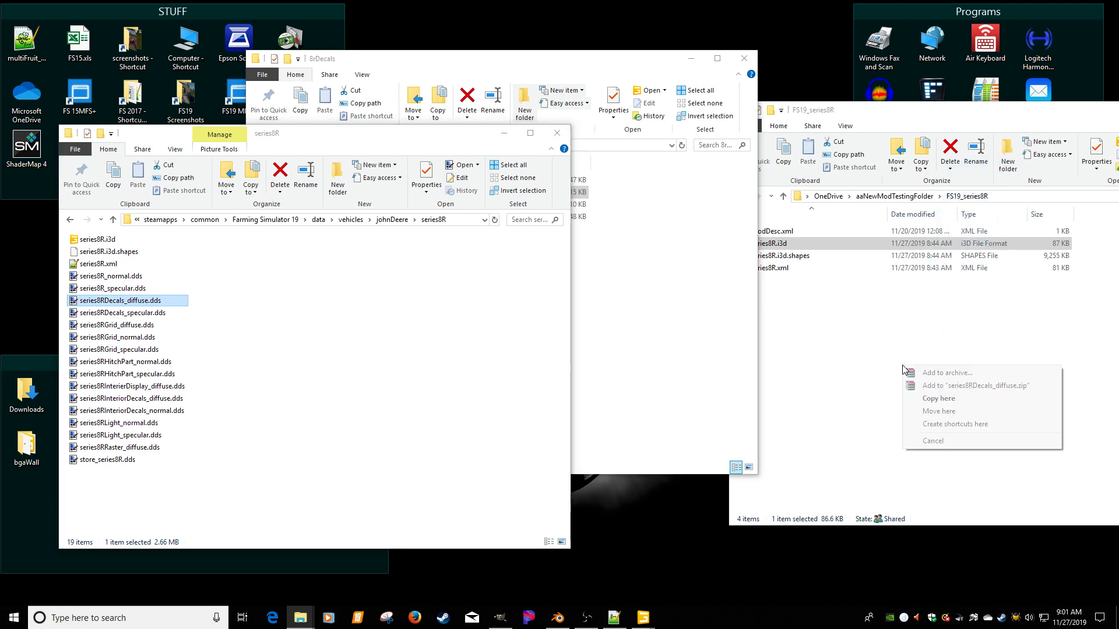
pyautogui.click(931, 400)
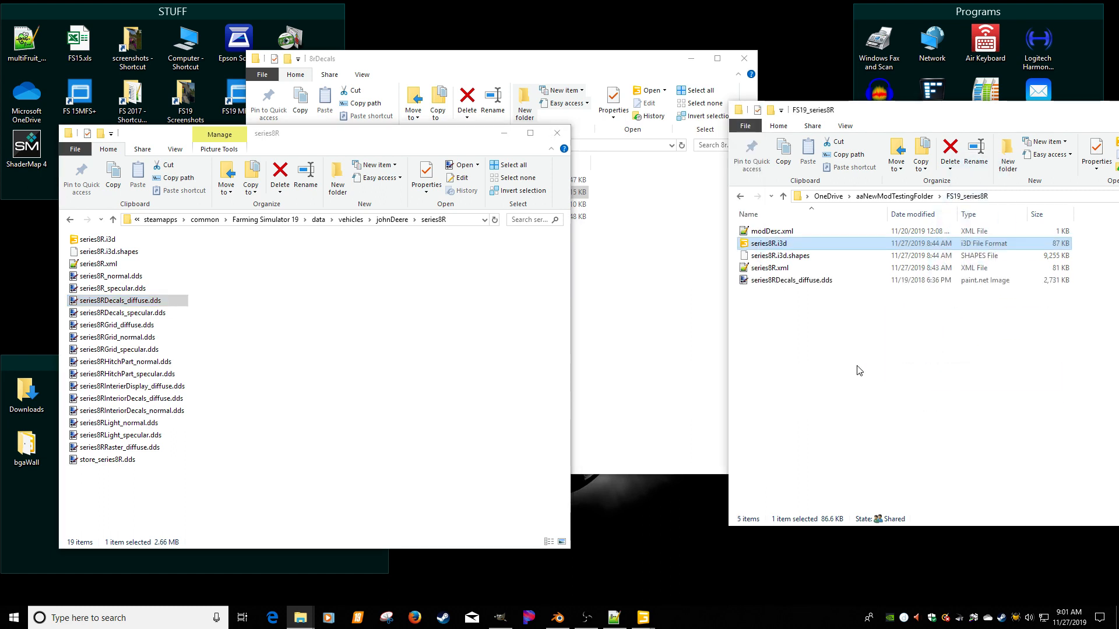
pyautogui.click(507, 137)
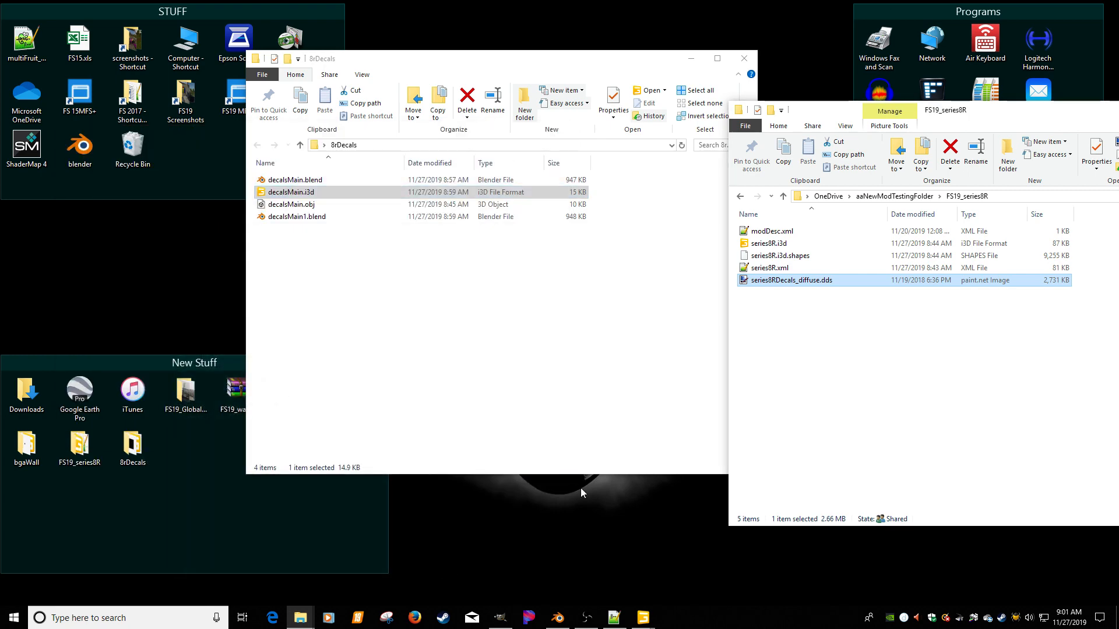
# Switch back to GIANTS Editor with decalsMain.i3d and select decalsMainColor in the scenegraph.
pyautogui.click(644, 618)
pyautogui.click(697, 533)
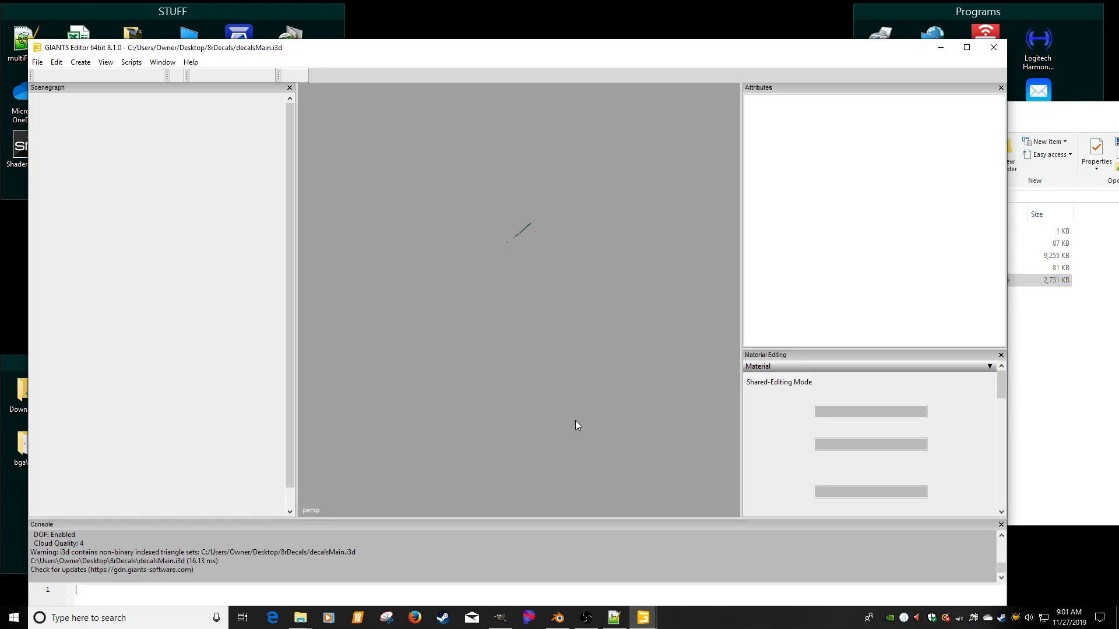
pyautogui.click(99, 98)
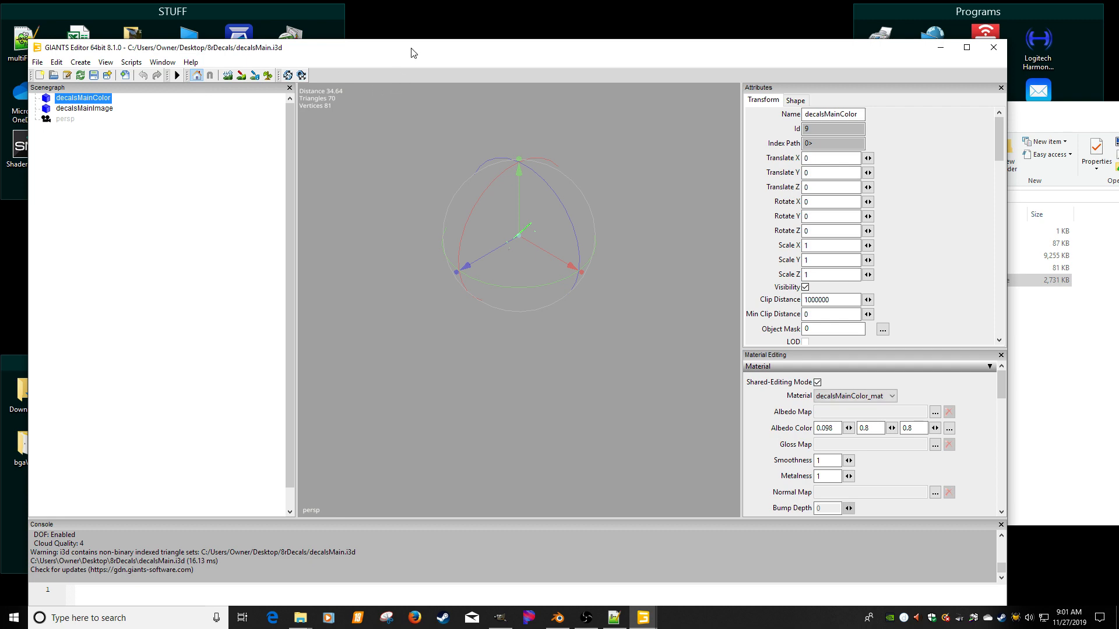
# Maximize the editor and assign series8RDecals_diffuse.dds from the FS19_series8R mod folder as the albedo map of decalsMainColor_mat.
pyautogui.doubleClick(256, 48)
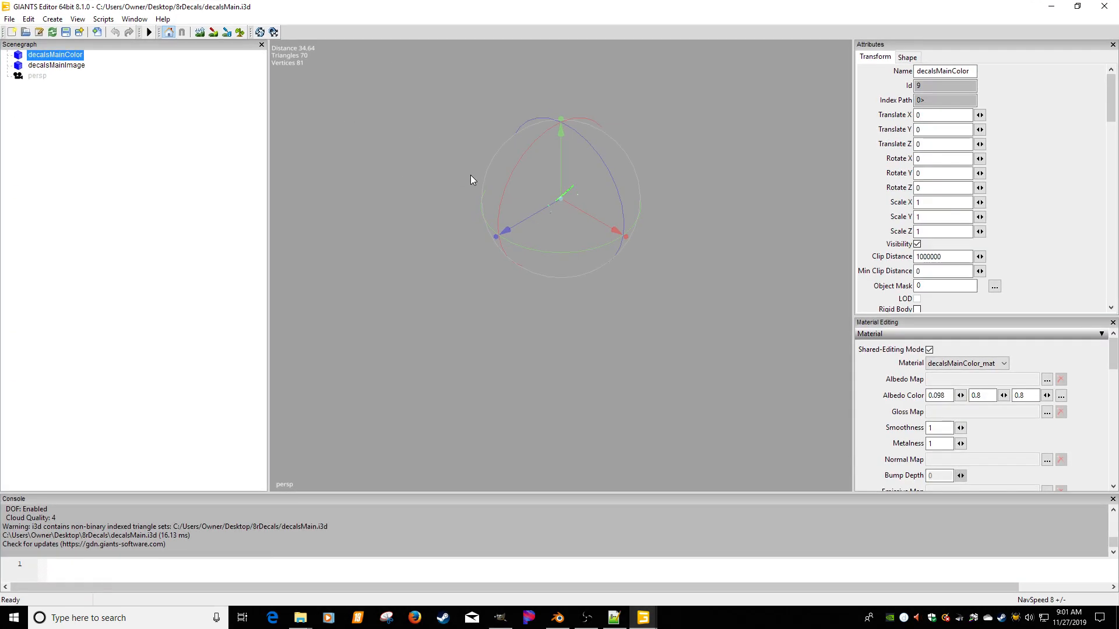
pyautogui.click(1047, 380)
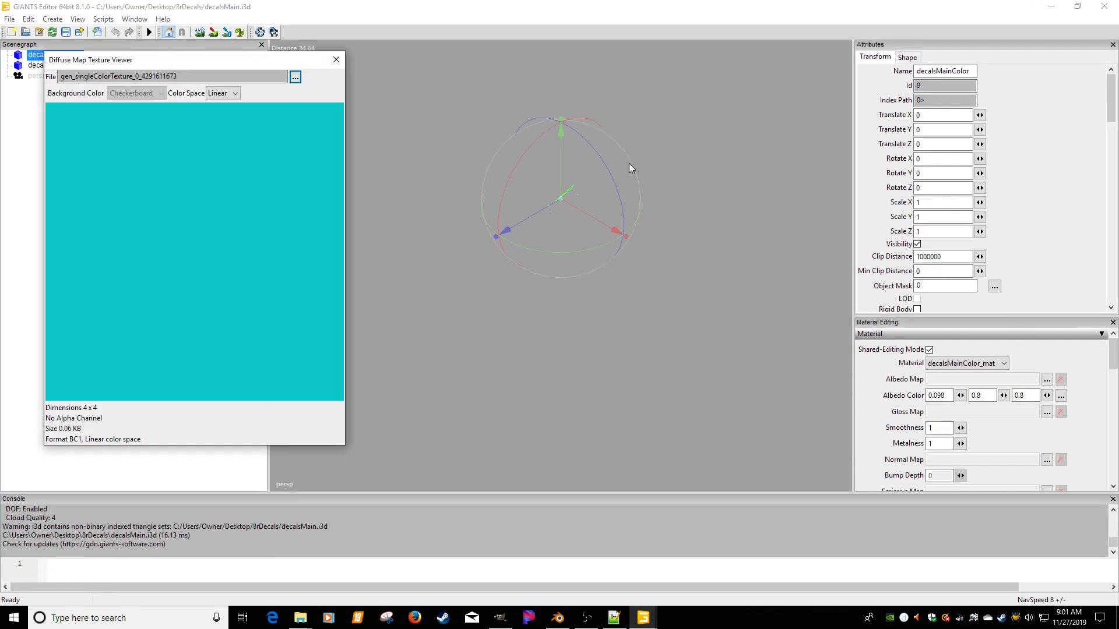
pyautogui.click(295, 77)
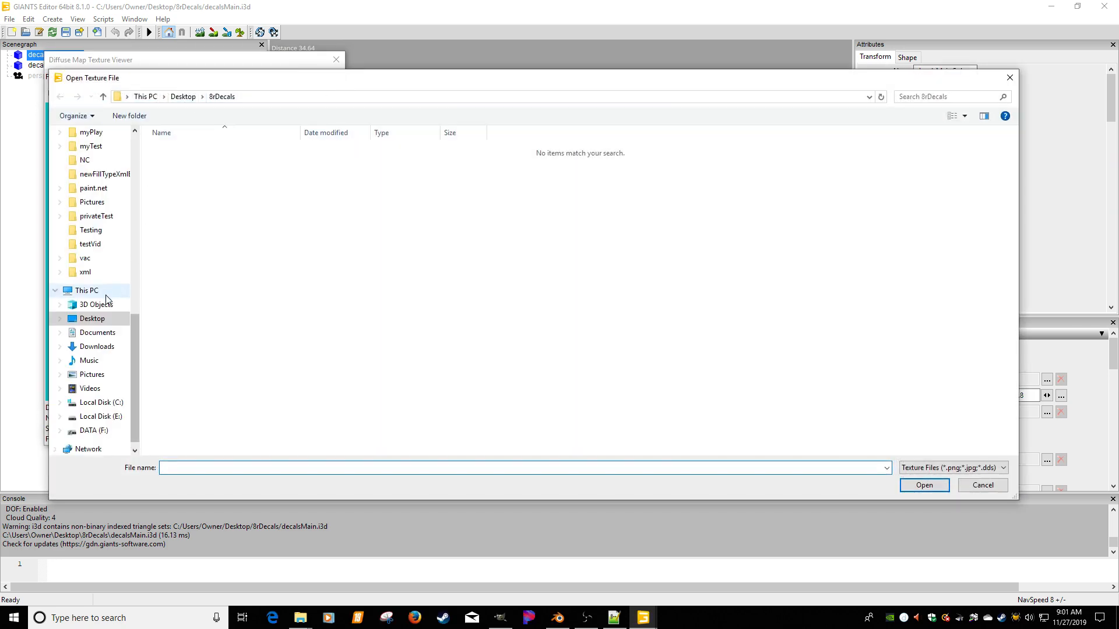
pyautogui.scroll(10, 102, 327)
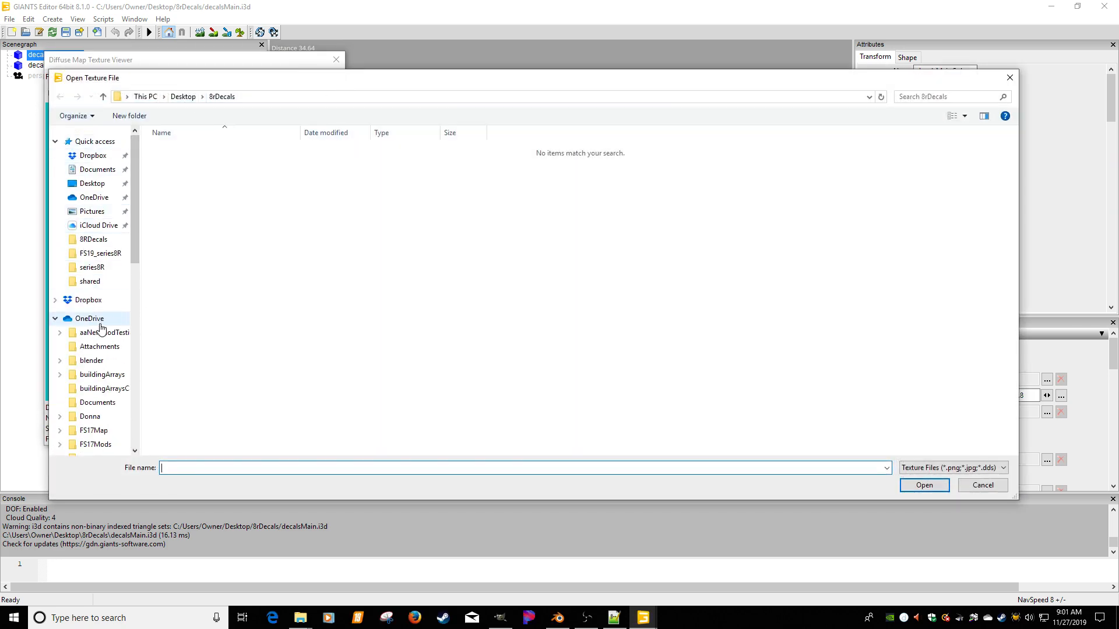
pyautogui.click(95, 258)
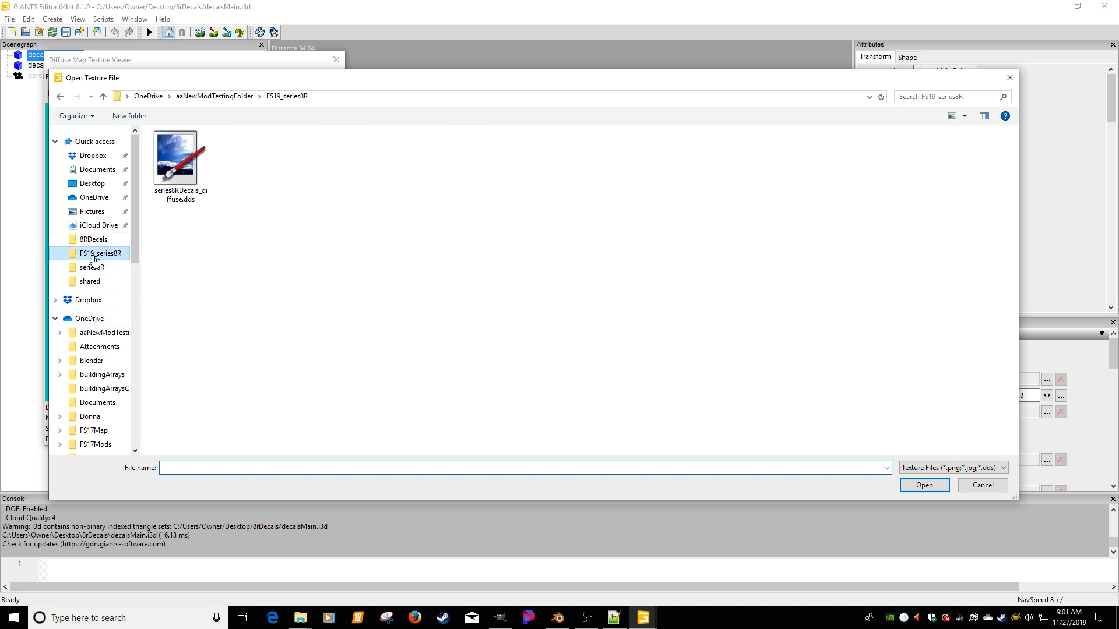
pyautogui.doubleClick(184, 194)
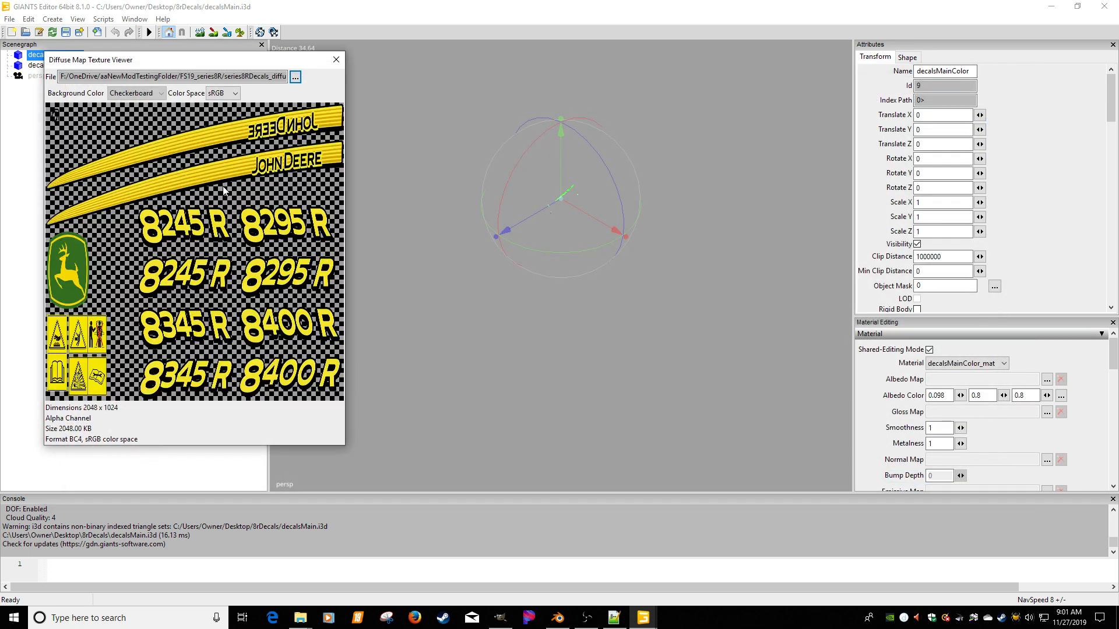
pyautogui.click(336, 60)
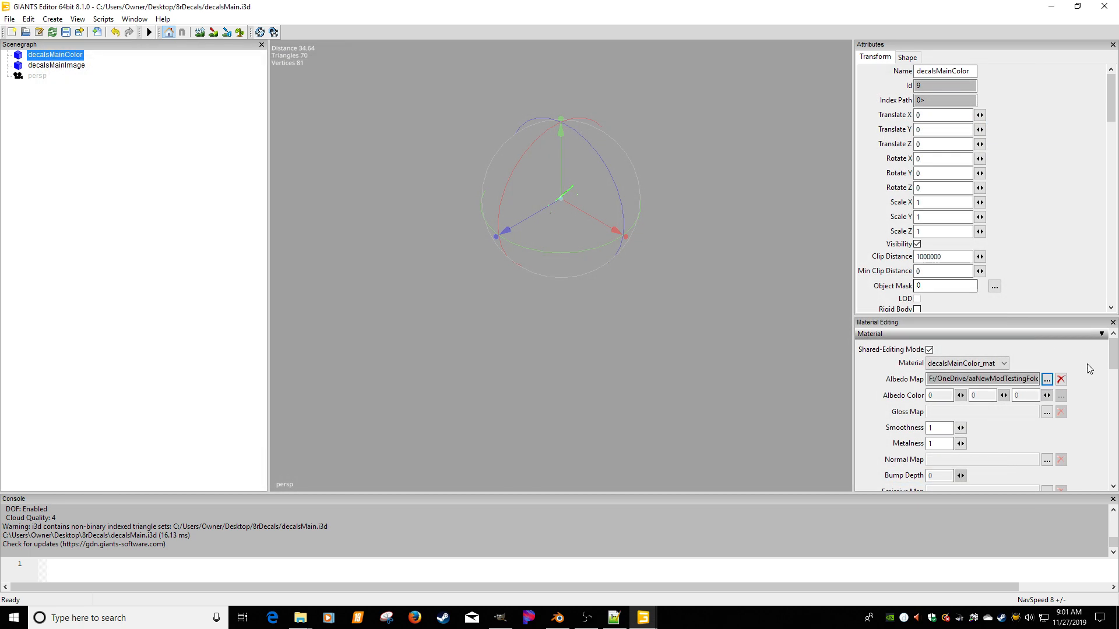
# Assign series8RDecals_specular.dds from the game's vehicles/johnDeere/series8R folder as the gloss map of decalsMainColor_mat.
pyautogui.click(1047, 412)
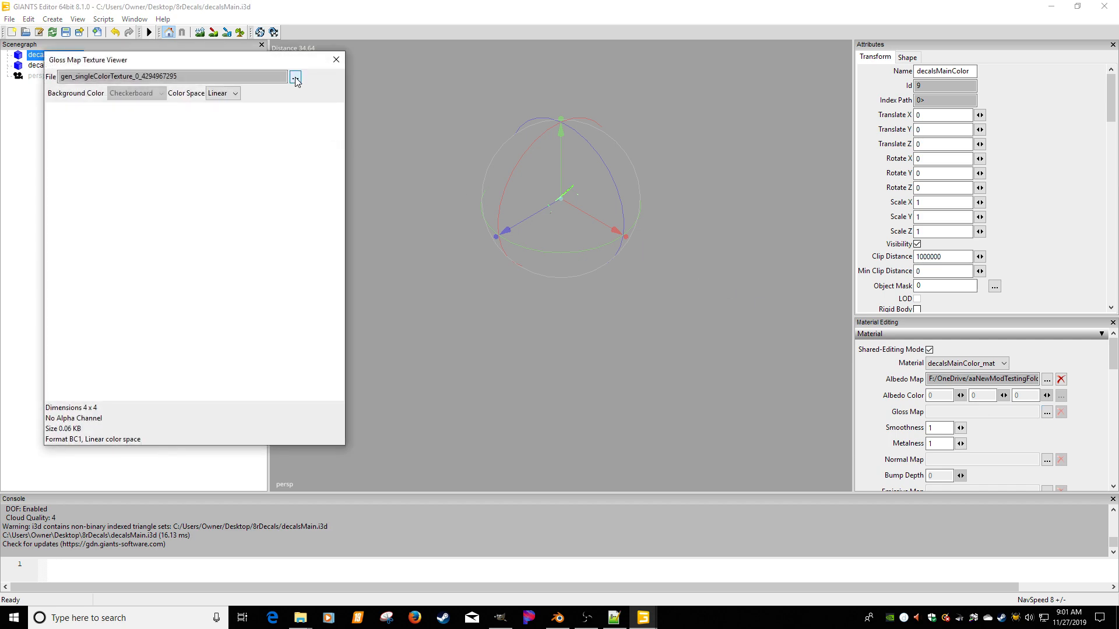
pyautogui.click(295, 78)
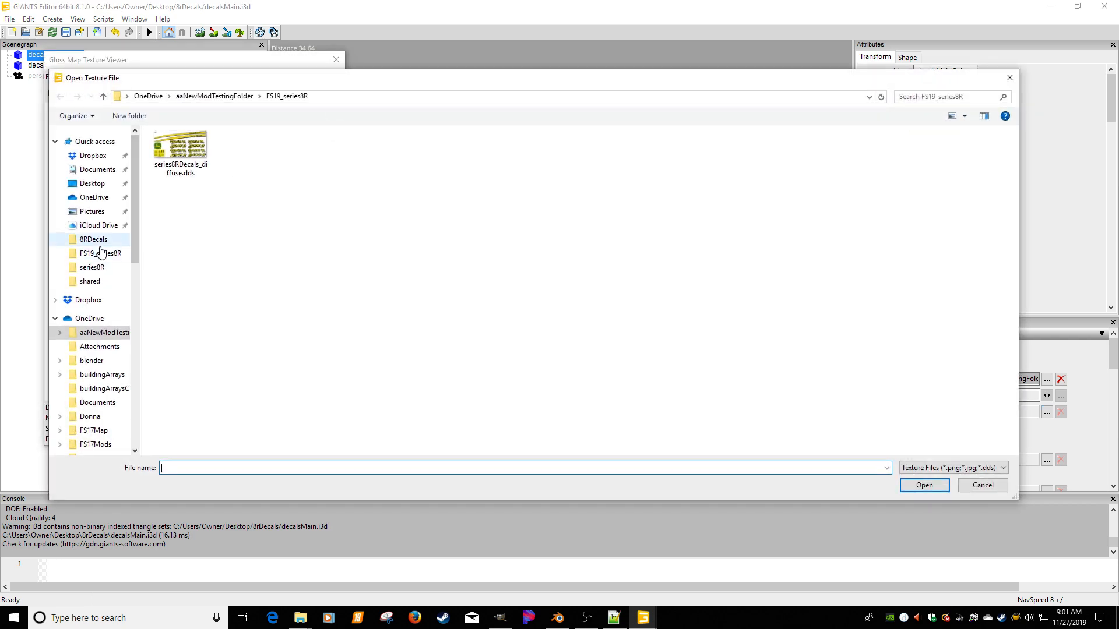
pyautogui.click(92, 268)
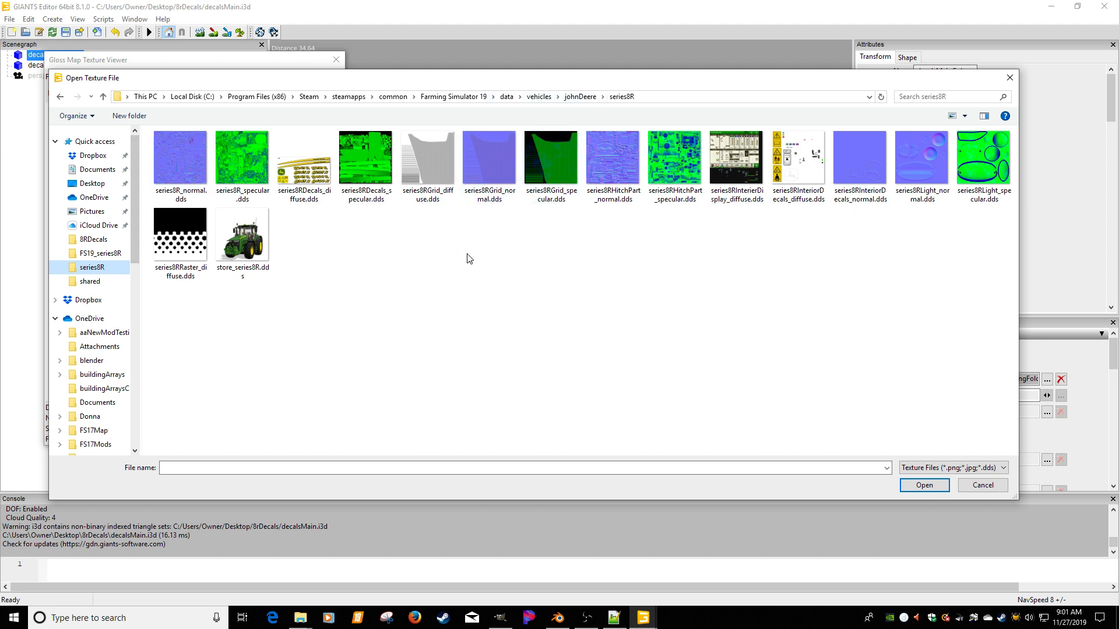
pyautogui.doubleClick(362, 166)
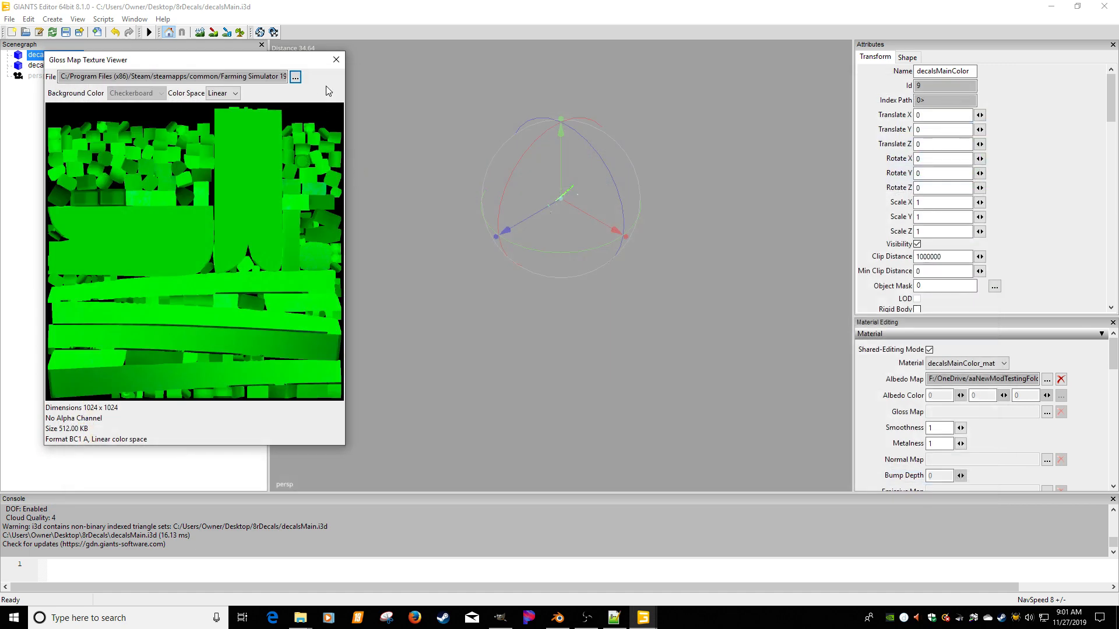
# Assign default_normal.dds from the game's data/shared folder as the normal map of decalsMainColor_mat.
pyautogui.click(1046, 461)
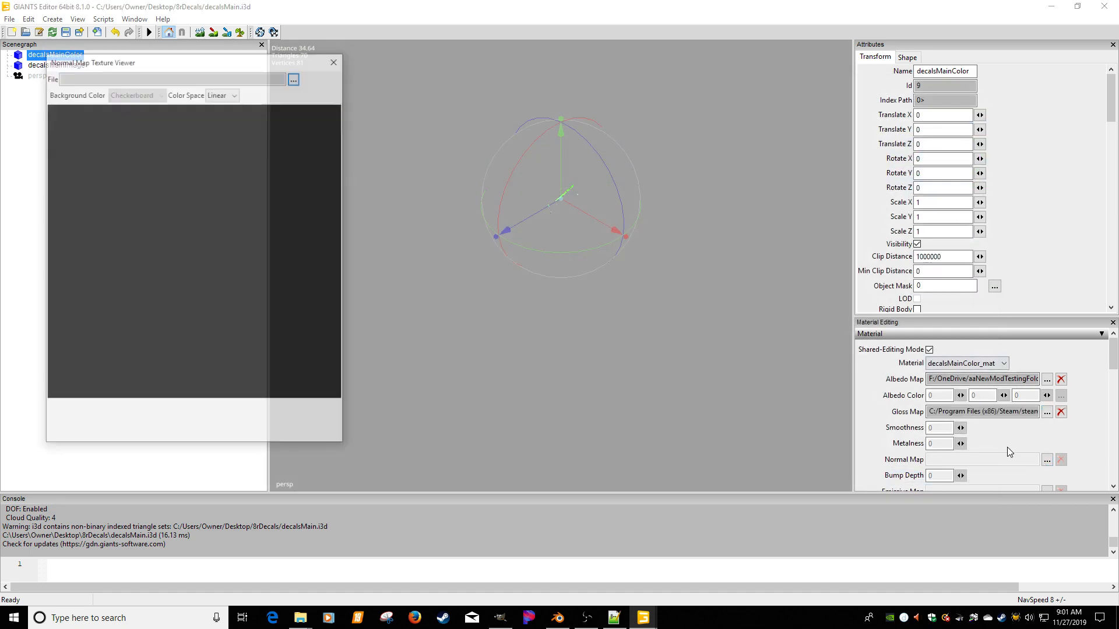
pyautogui.click(295, 77)
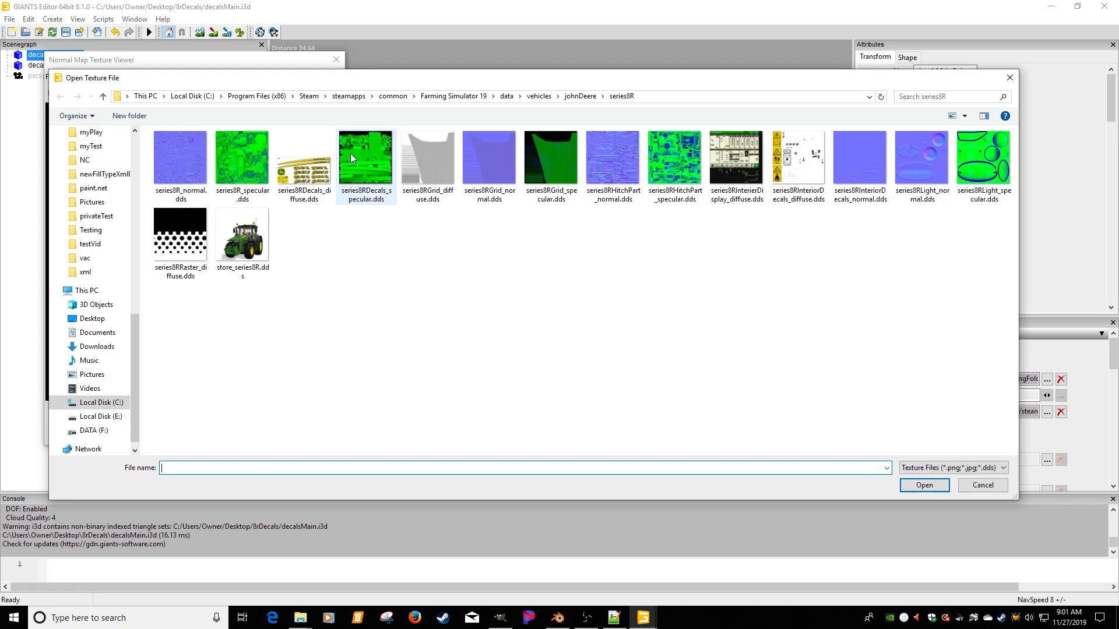
pyautogui.click(507, 96)
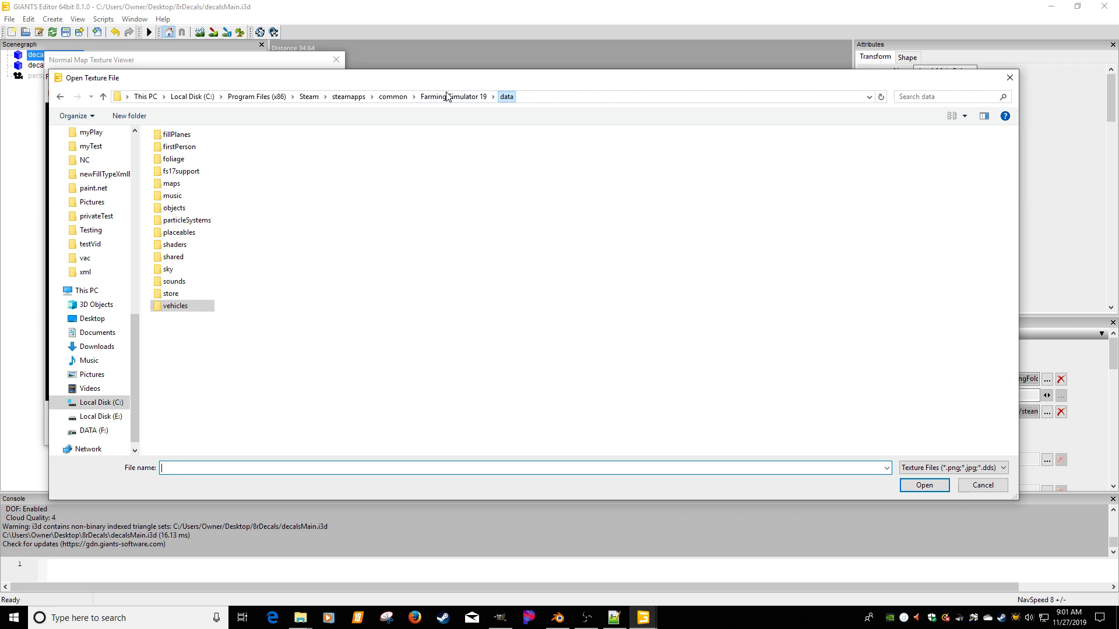
pyautogui.doubleClick(175, 257)
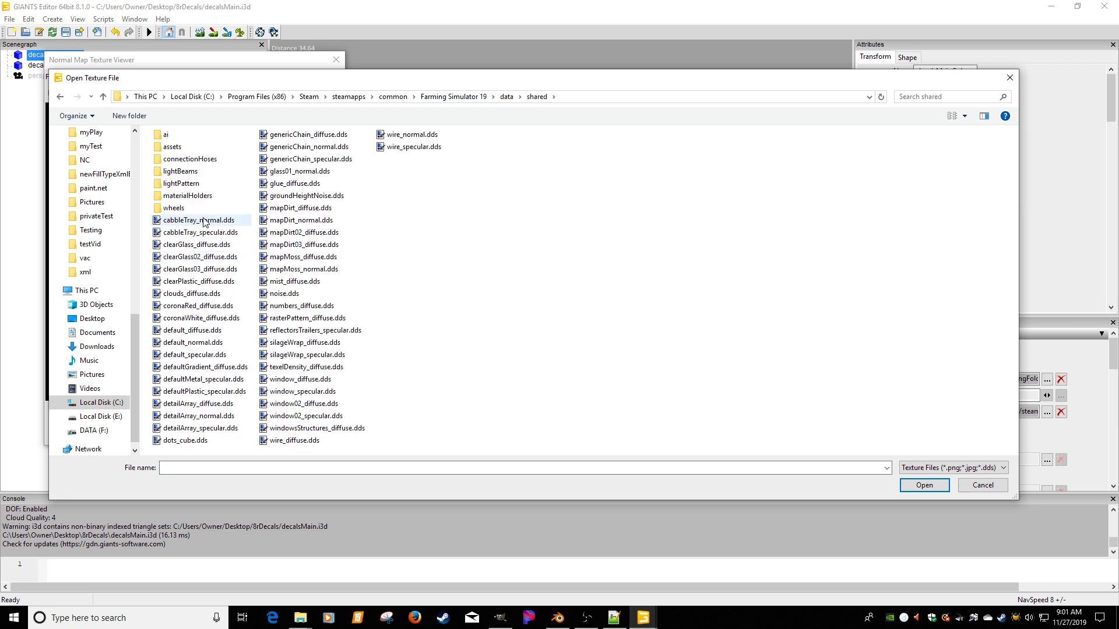
pyautogui.doubleClick(193, 343)
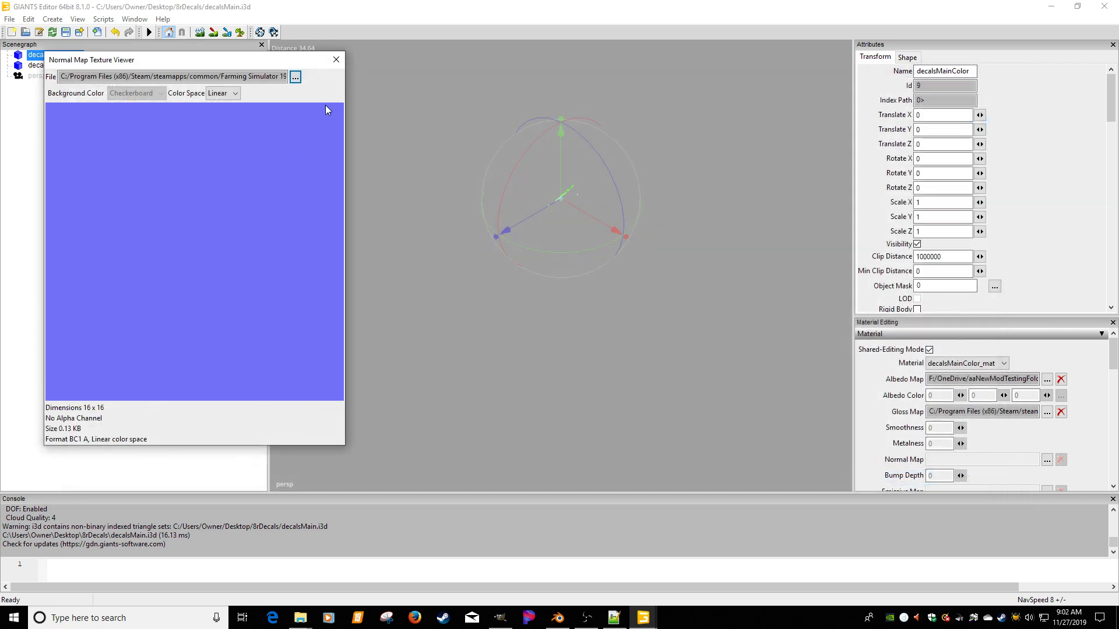
pyautogui.click(337, 59)
# Add the vehicle shader from the game's data/shaders folder as the custom shader of decalsMainColor_mat.
pyautogui.scroll(-3, 1087, 429)
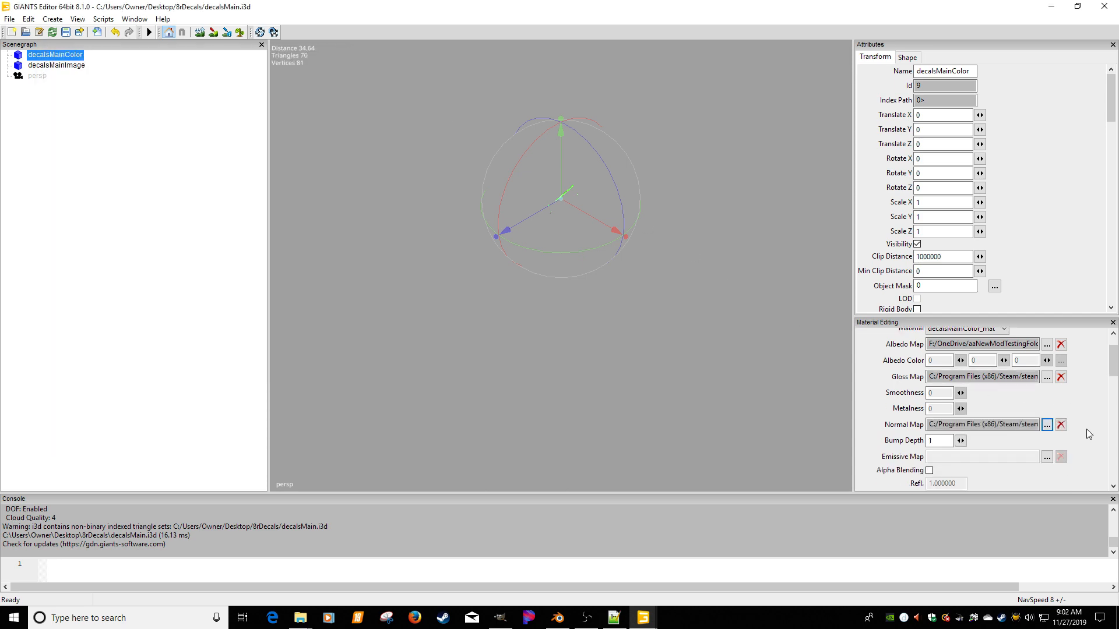
pyautogui.click(1102, 430)
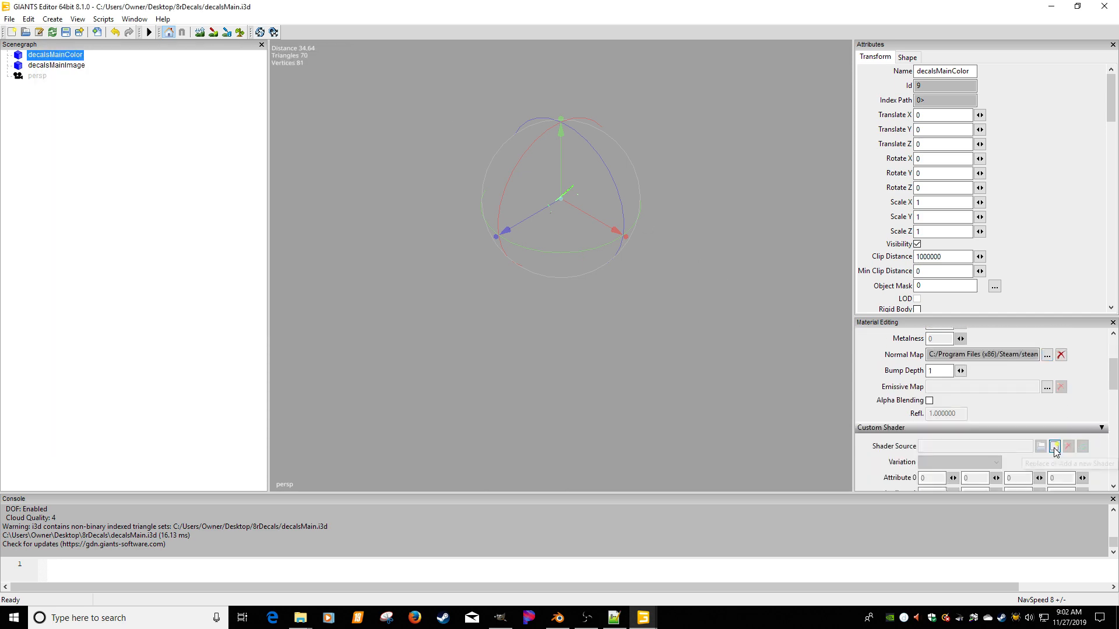
pyautogui.click(1054, 446)
pyautogui.click(462, 52)
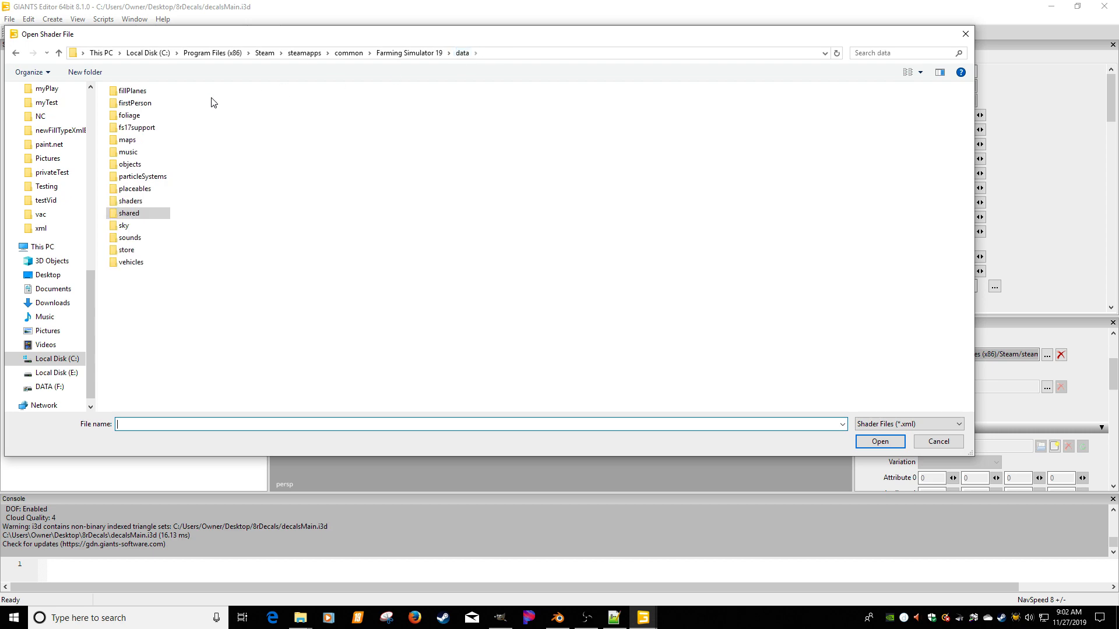
pyautogui.click(132, 202)
pyautogui.doubleClick(132, 202)
pyautogui.click(135, 156)
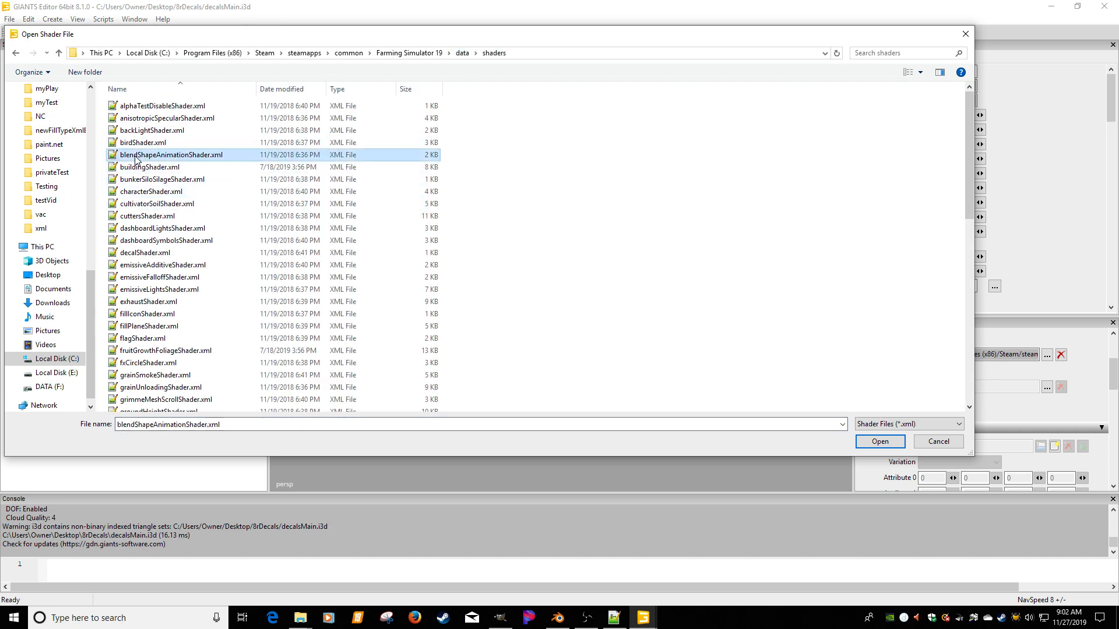
pyautogui.press('v')
pyautogui.doubleClick(151, 344)
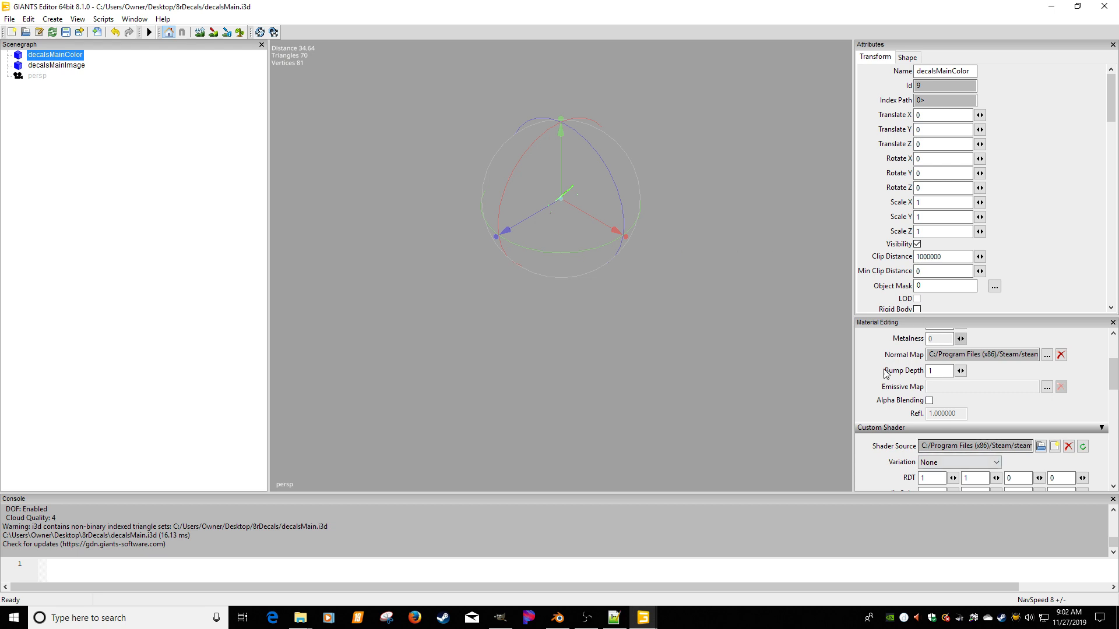
# Frame decalsMainColor in the viewport and move it along the X axis to about 0.339.
pyautogui.press('f')
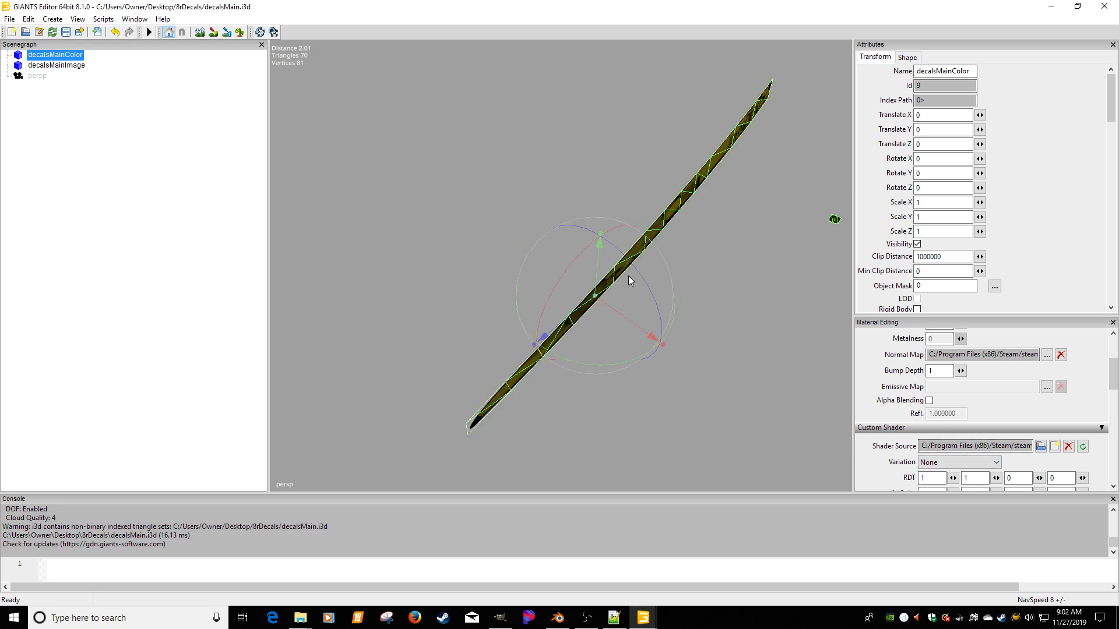
pyautogui.keyDown('alt'); pyautogui.moveTo(631, 278); pyautogui.dragTo(555, 217); pyautogui.keyUp('alt')
pyautogui.scroll(3, 575, 215)
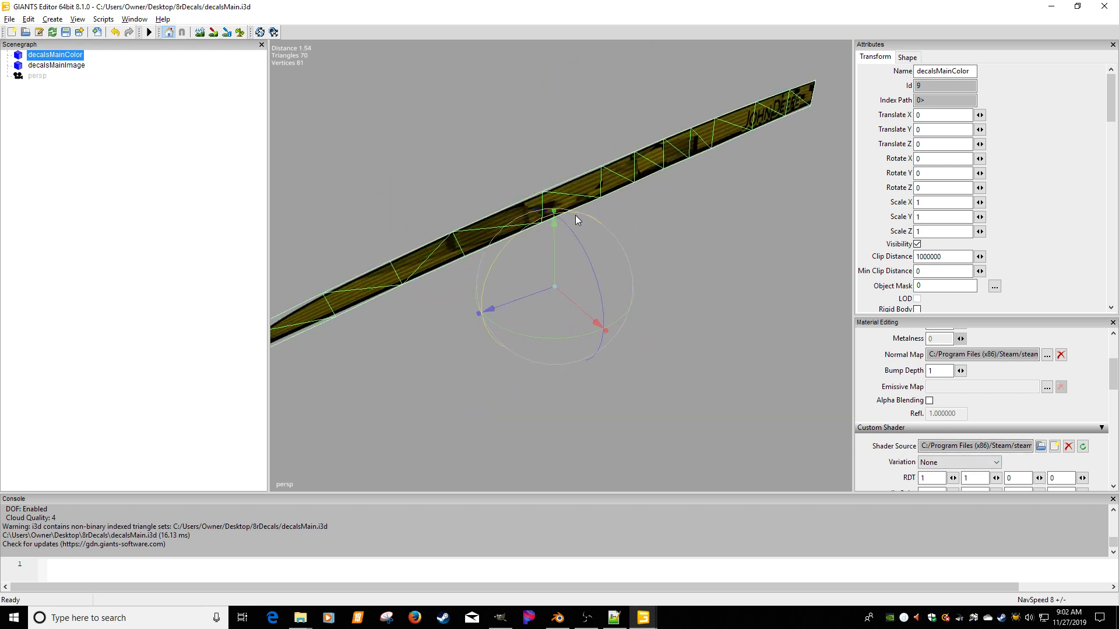
pyautogui.click(53, 149)
pyautogui.click(51, 58)
pyautogui.moveTo(564, 297); pyautogui.dragTo(657, 356)
pyautogui.scroll(-5, 617, 352)
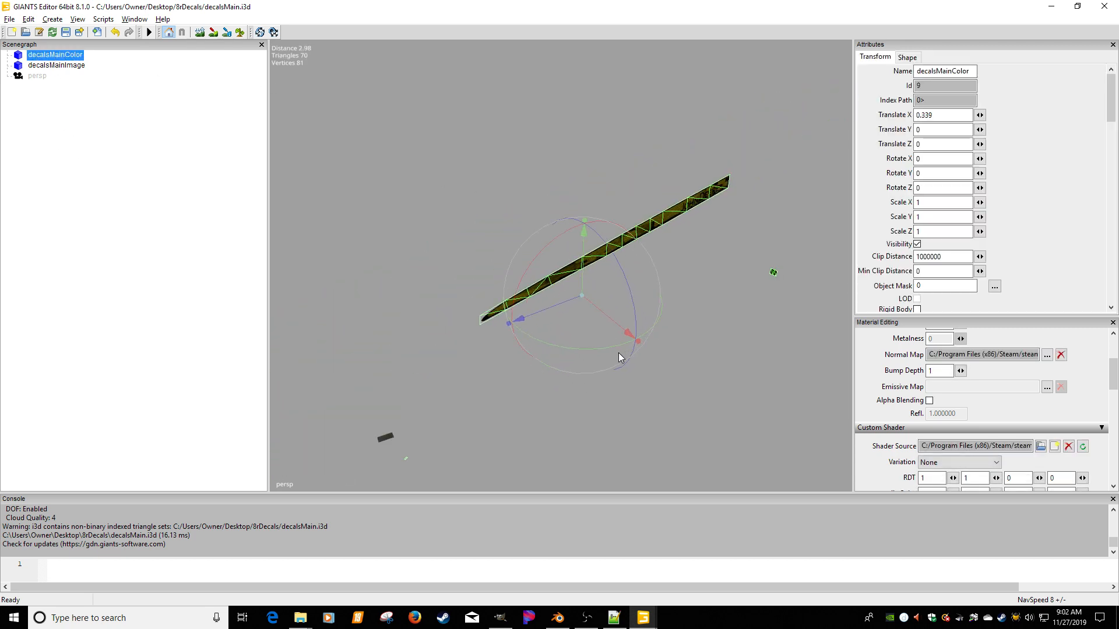
# Select decalsMainImage and move it along the X axis to about -0.524.
pyautogui.click(64, 65)
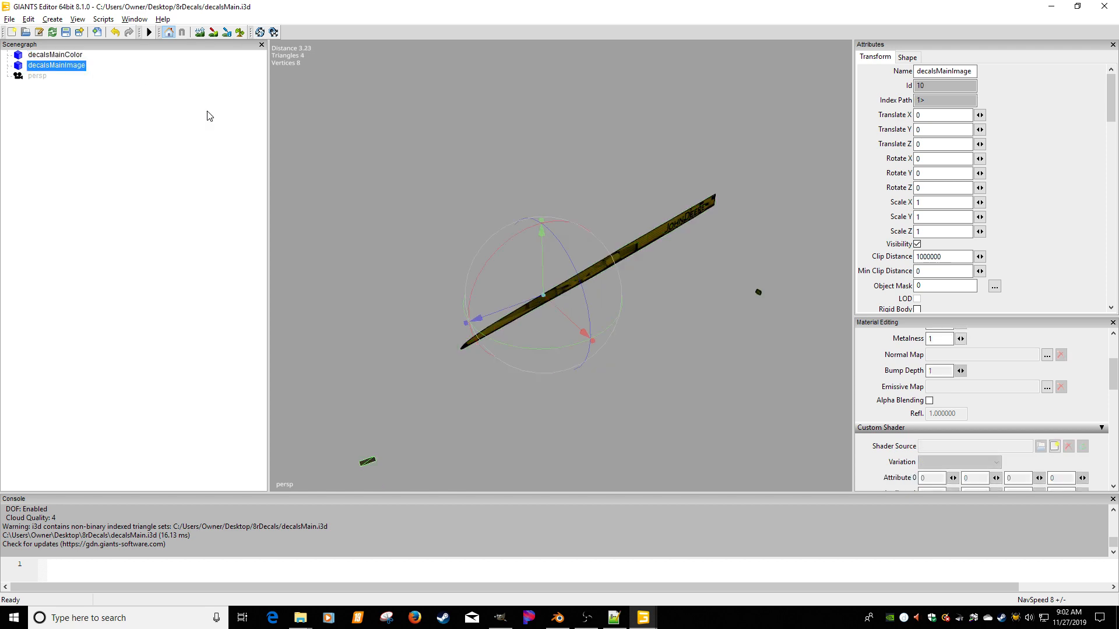
pyautogui.click(527, 284)
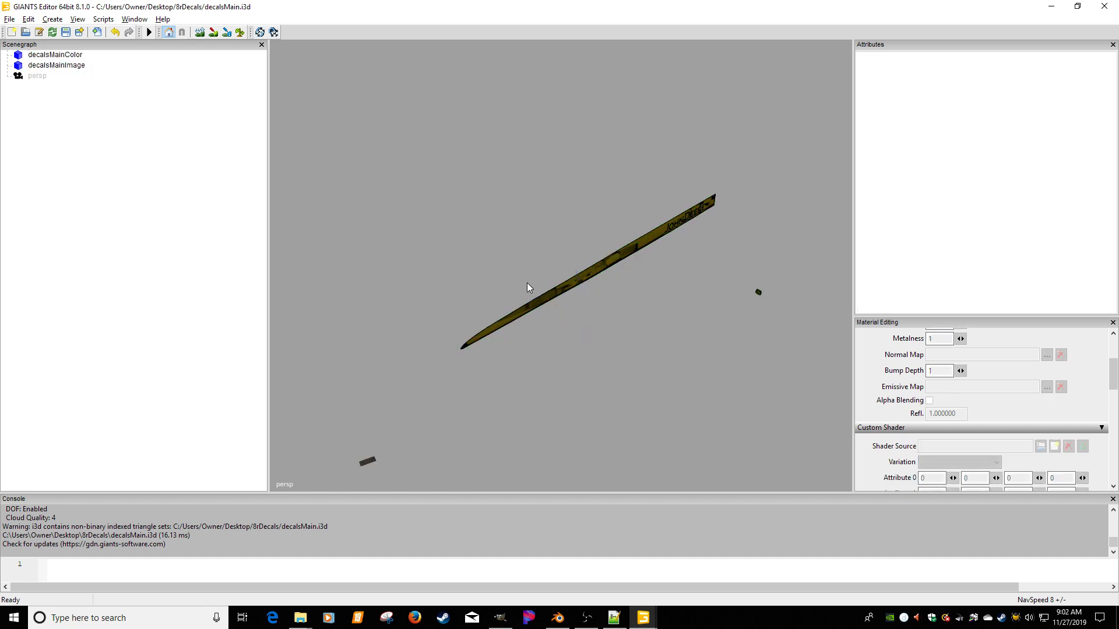
pyautogui.click(74, 66)
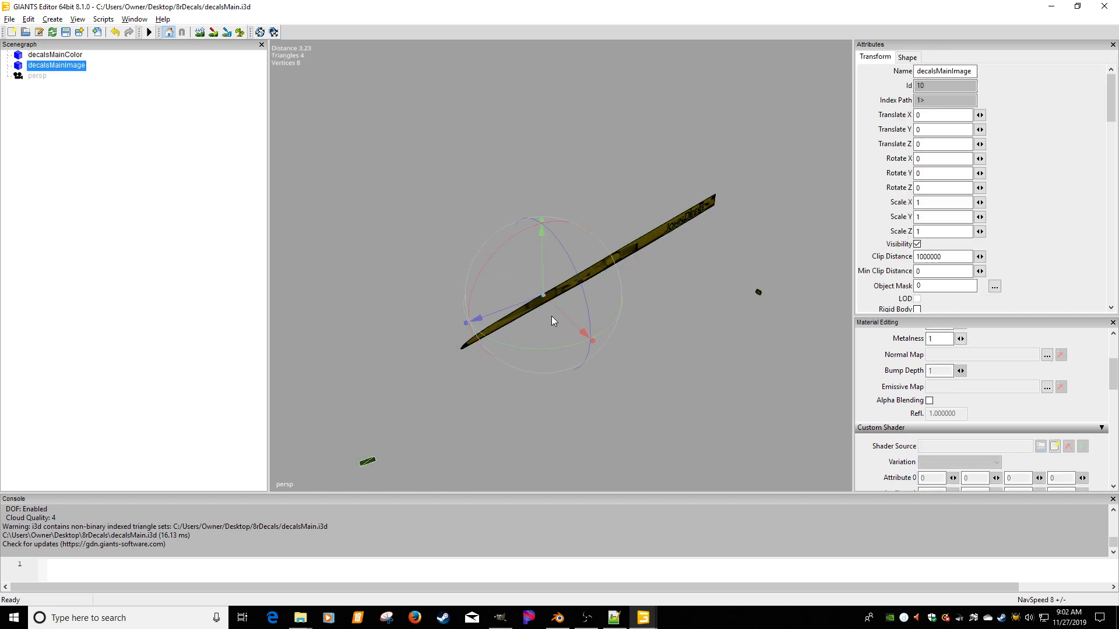
pyautogui.moveTo(556, 306); pyautogui.dragTo(503, 267)
# Examine the small decalsMainImage decal and the John Deere stripe up close from several angles.
pyautogui.keyDown('alt'); pyautogui.moveTo(502, 267); pyautogui.dragTo(515, 258, button='middle'); pyautogui.keyUp('alt')
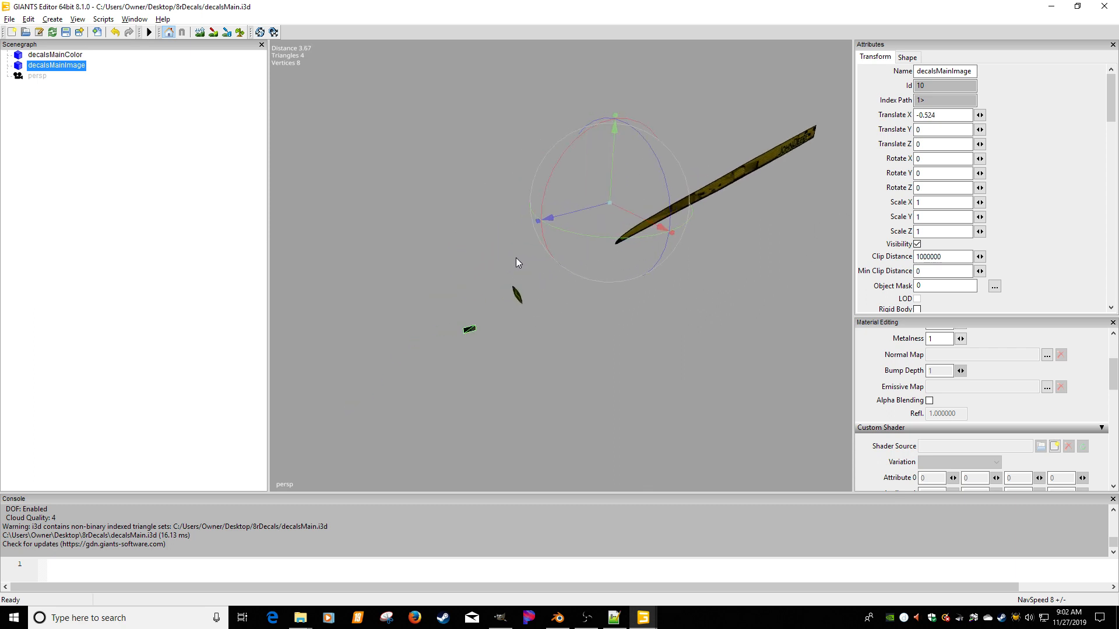
pyautogui.scroll(5, 513, 312)
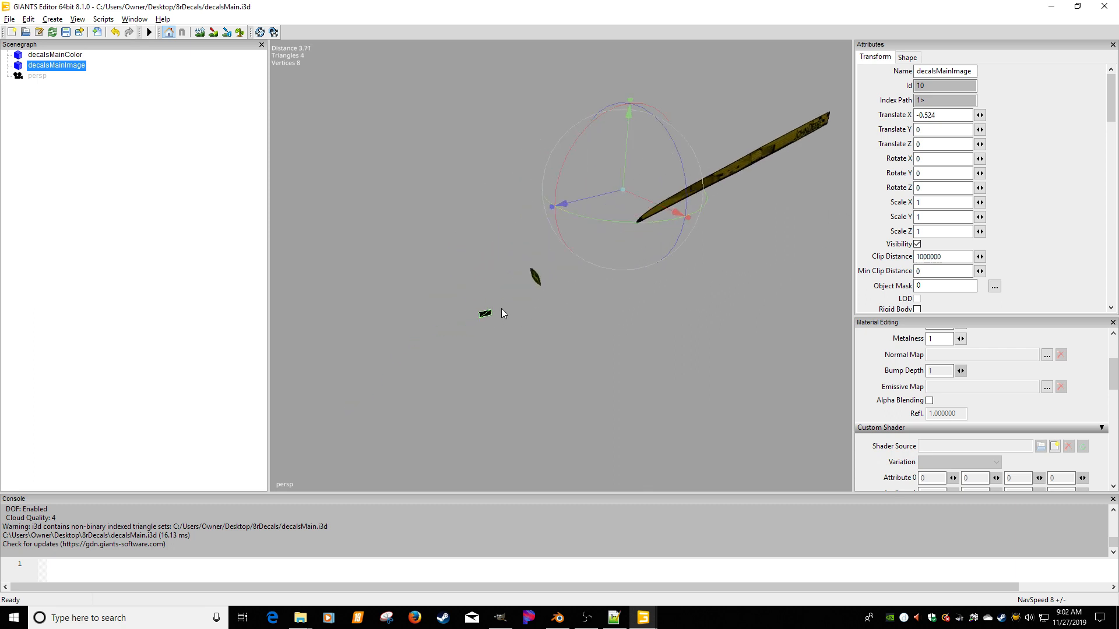
pyautogui.keyDown('alt'); pyautogui.moveTo(366, 261); pyautogui.dragTo(382, 268, button='middle'); pyautogui.keyUp('alt')
pyautogui.scroll(4, 383, 268)
pyautogui.scroll(-3, 433, 269)
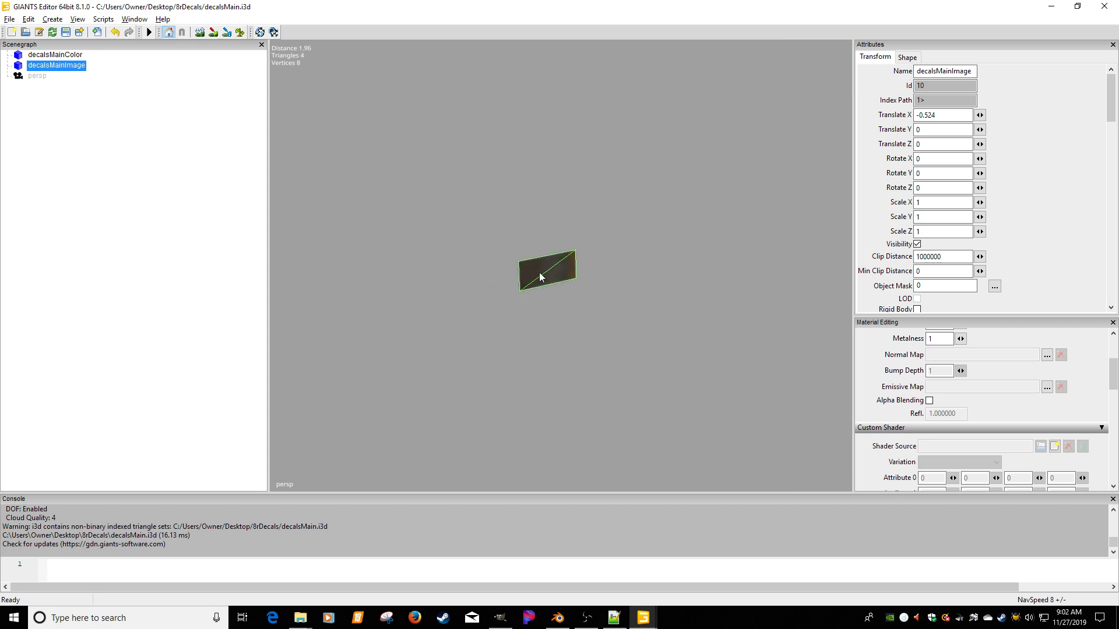
pyautogui.scroll(-6, 521, 275)
pyautogui.keyDown('alt'); pyautogui.moveTo(521, 275); pyautogui.dragTo(495, 277, button='middle'); pyautogui.keyUp('alt')
pyautogui.scroll(3, 504, 275)
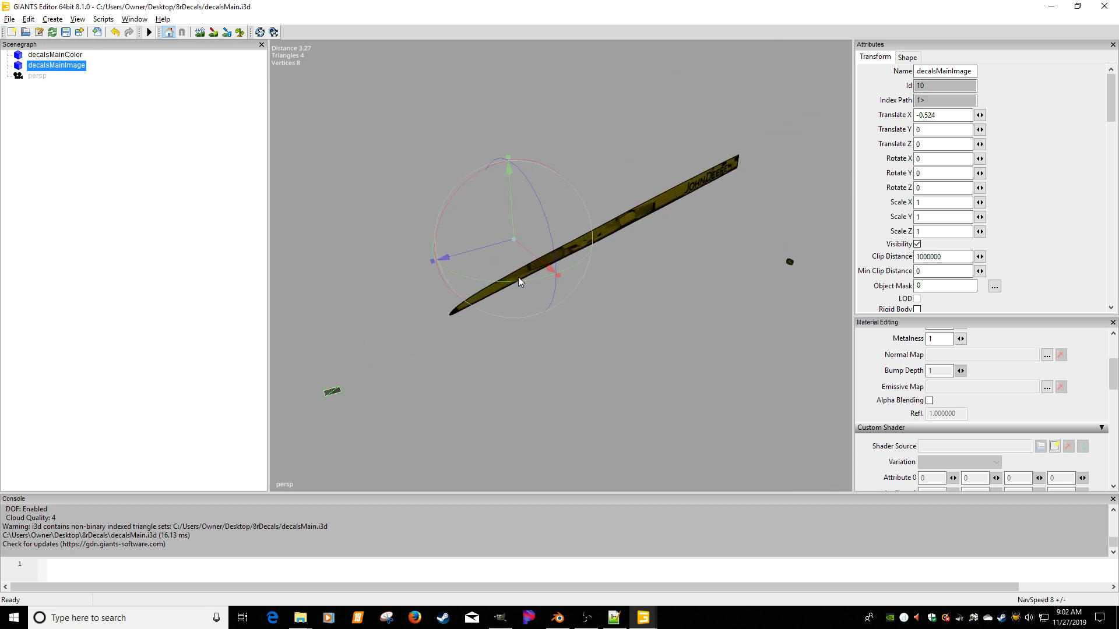
pyautogui.moveTo(616, 247)
pyautogui.keyDown('alt'); pyautogui.mouseDown(button='middle')
pyautogui.moveTo(607, 248)
pyautogui.moveTo(634, 247)
pyautogui.mouseUp(button='middle'); pyautogui.keyUp('alt')
pyautogui.scroll(3, 608, 244)
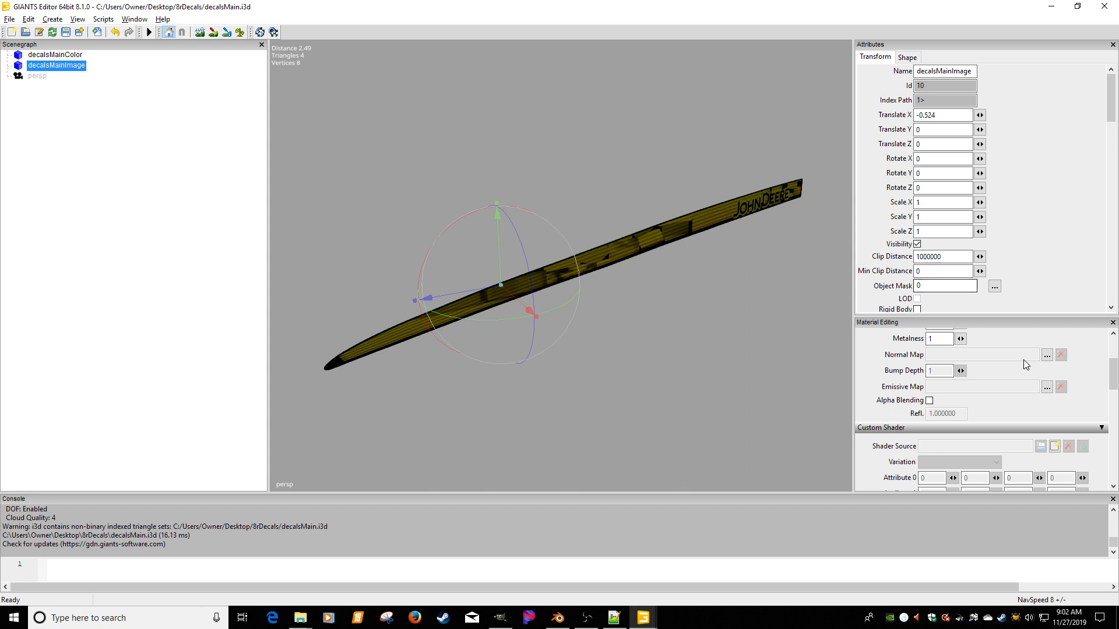
# Select decalsMainColor in the scene and show the custom shader settings of its material.
pyautogui.moveTo(1113, 375); pyautogui.dragTo(1114, 356)
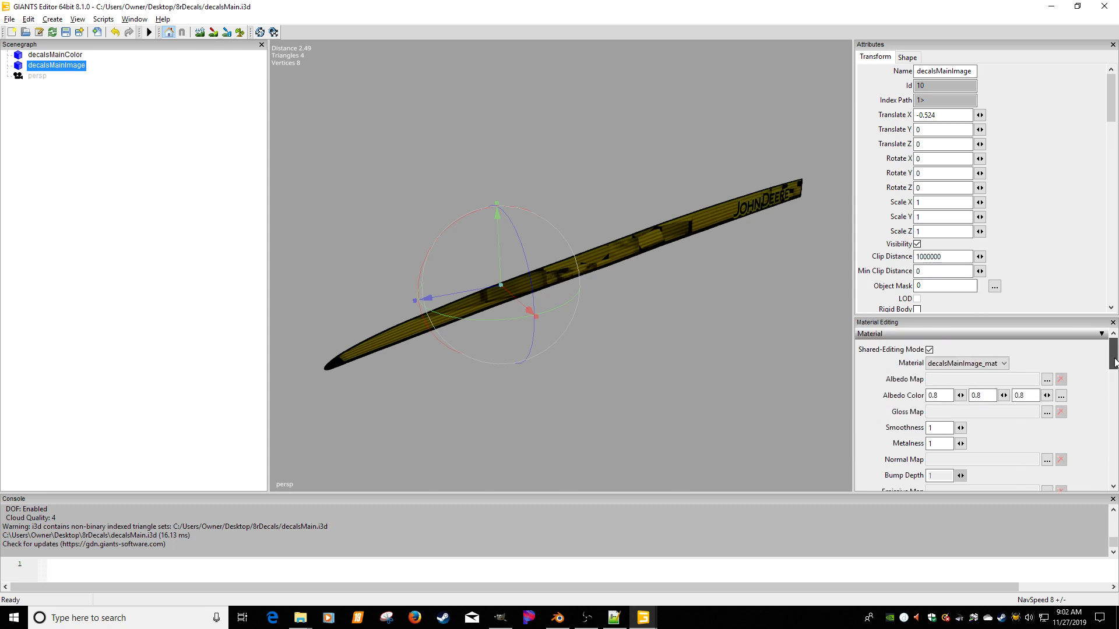
pyautogui.click(247, 220)
pyautogui.click(64, 58)
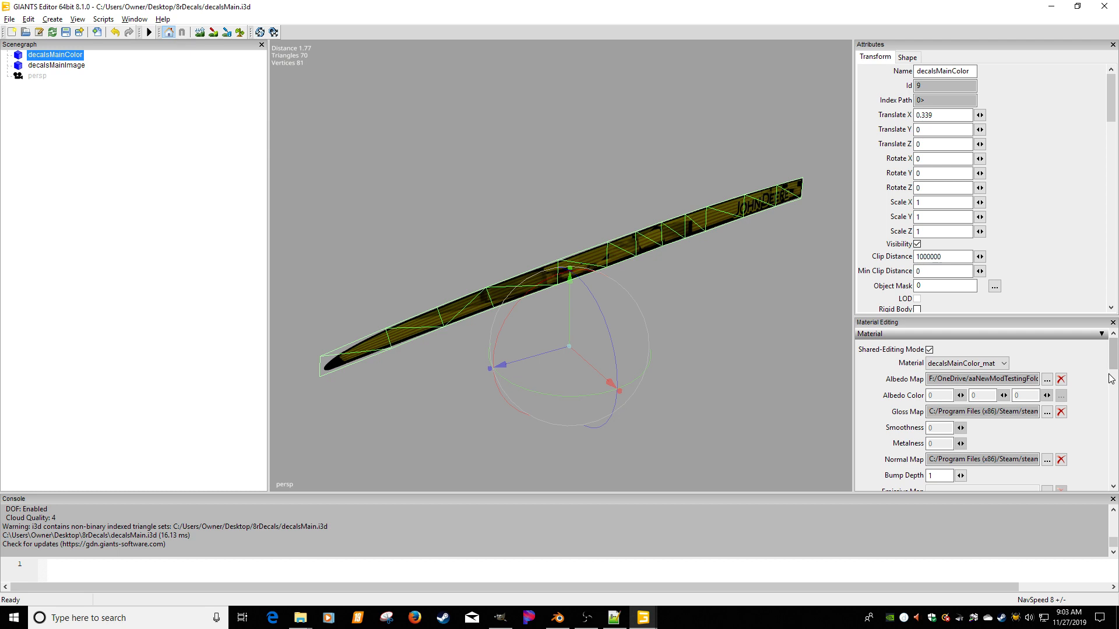
pyautogui.moveTo(1112, 364); pyautogui.dragTo(1115, 402)
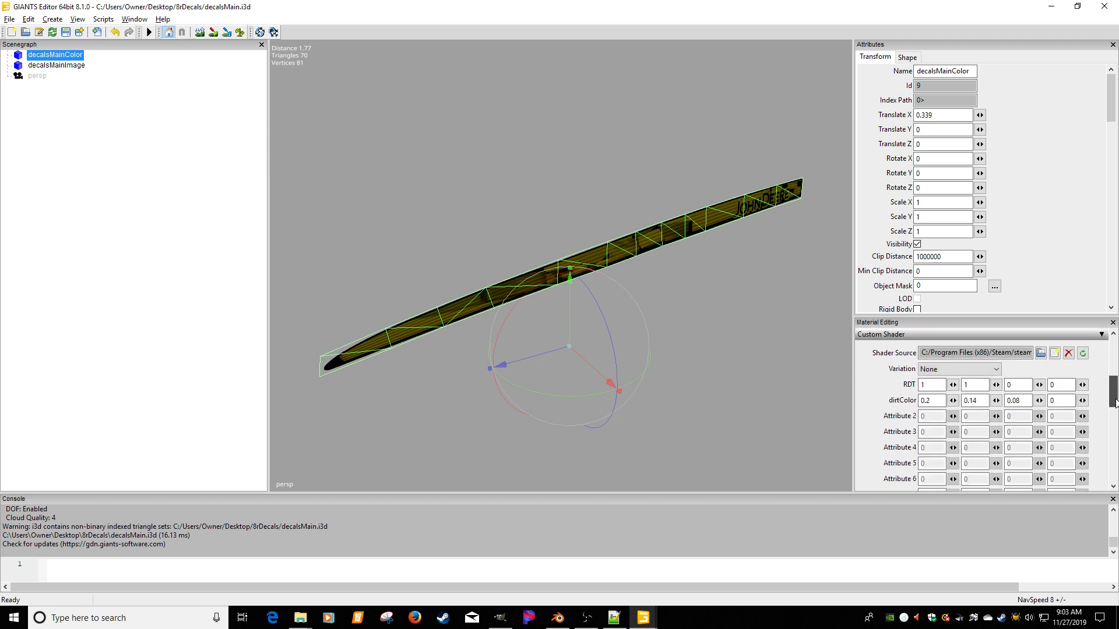
# Try the colorMask and Decal shader variations on decalsMainColor_mat to compare how the stripe renders.
pyautogui.click(996, 369)
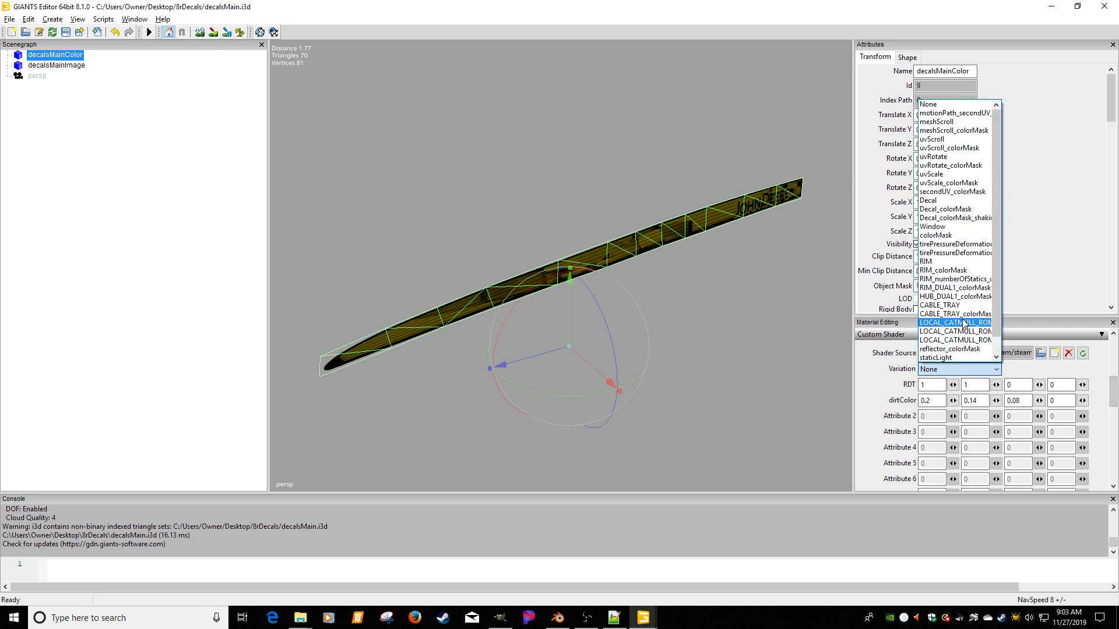
pyautogui.click(923, 236)
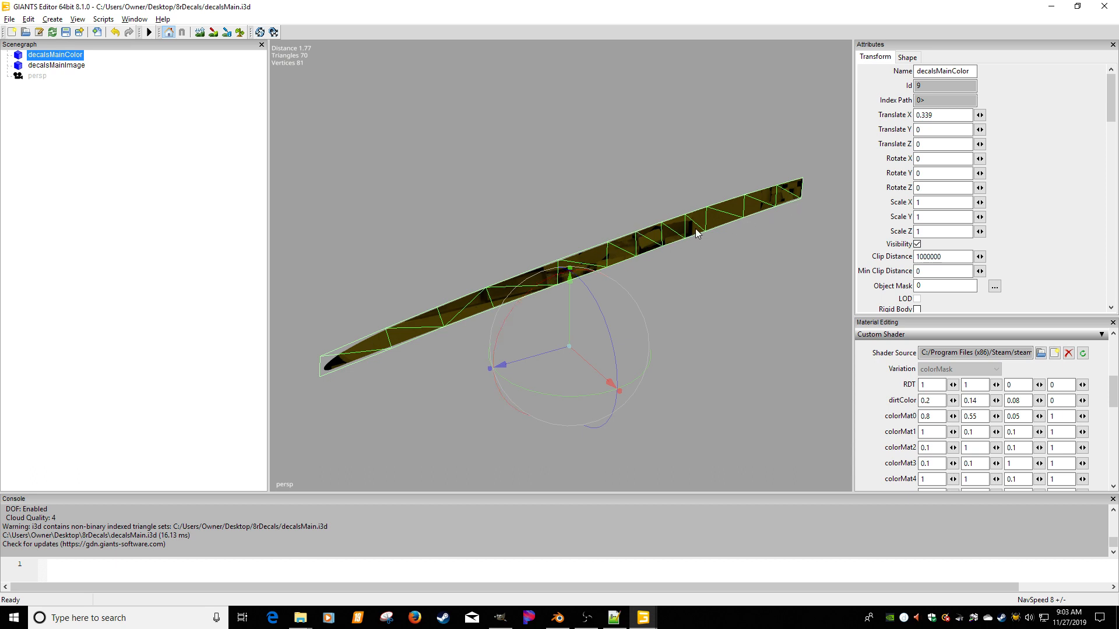
pyautogui.click(996, 369)
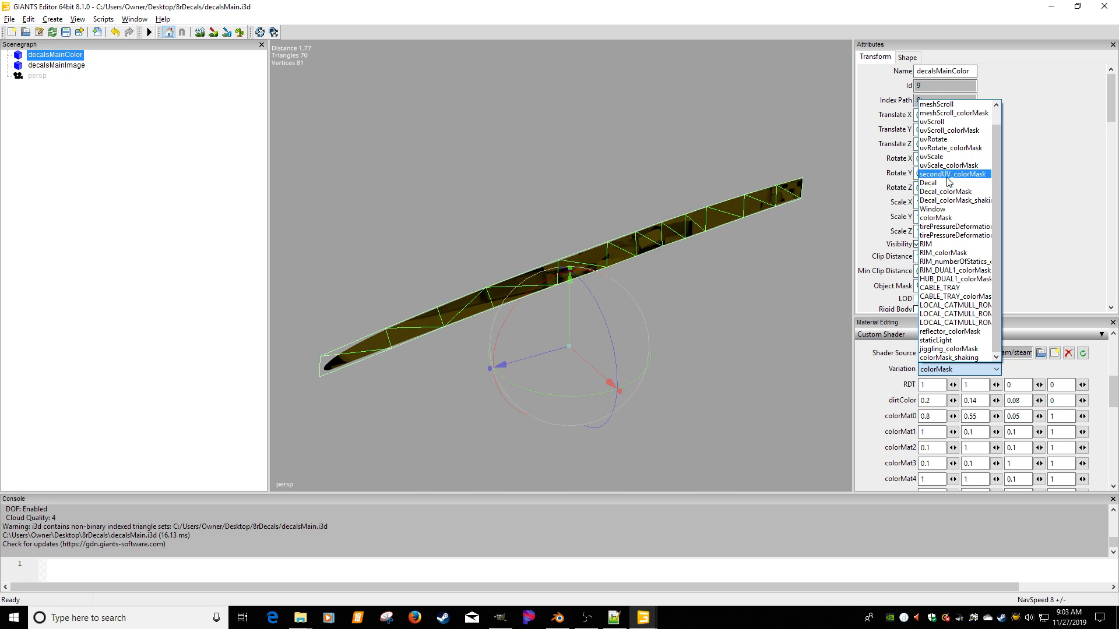
pyautogui.click(945, 183)
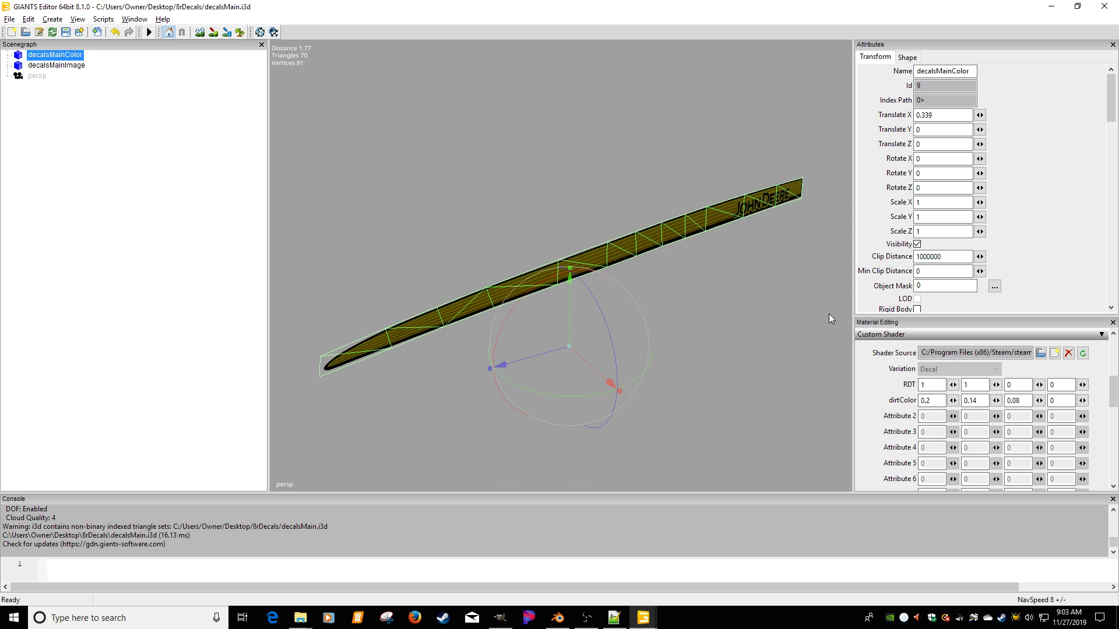
# Set the shader variation of decalsMainColor_mat to Decal_colorMask and deselect the object.
pyautogui.click(959, 369)
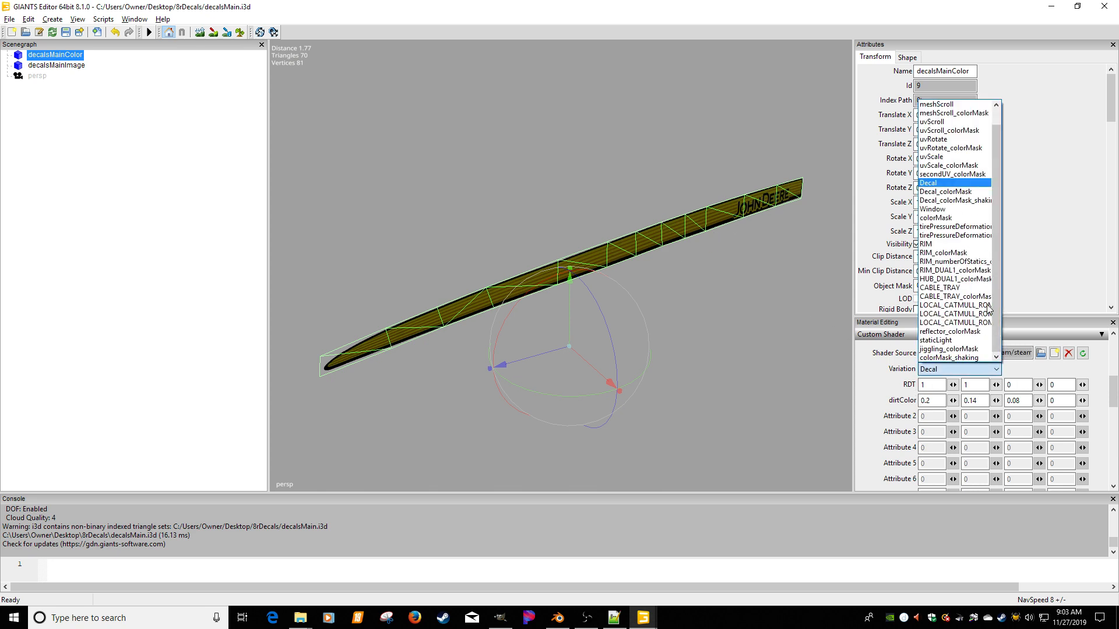
pyautogui.click(956, 191)
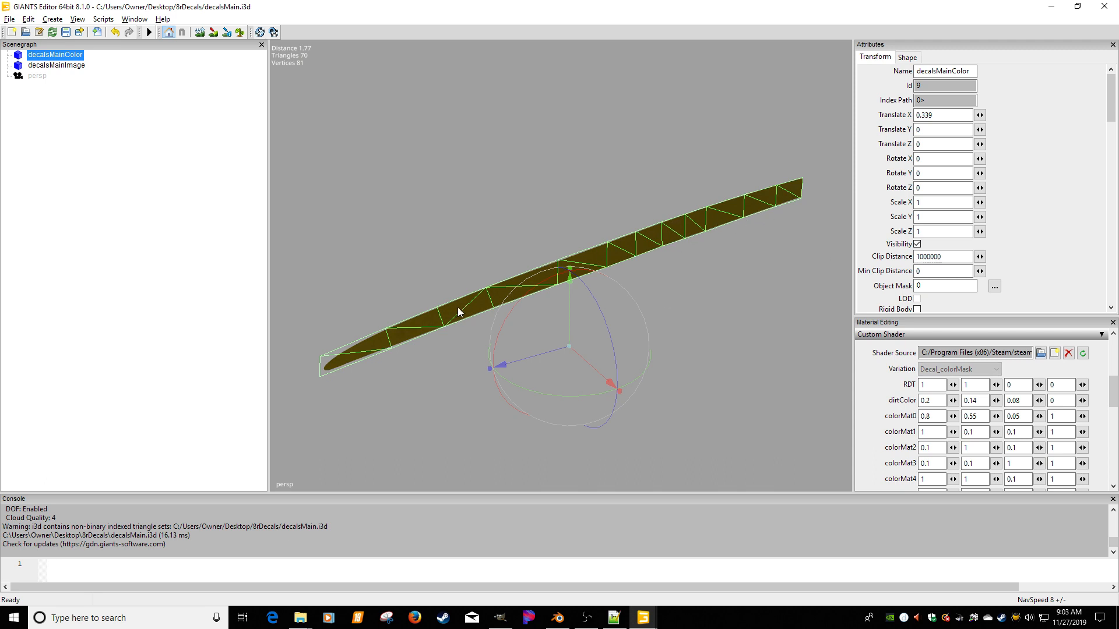
pyautogui.click(717, 313)
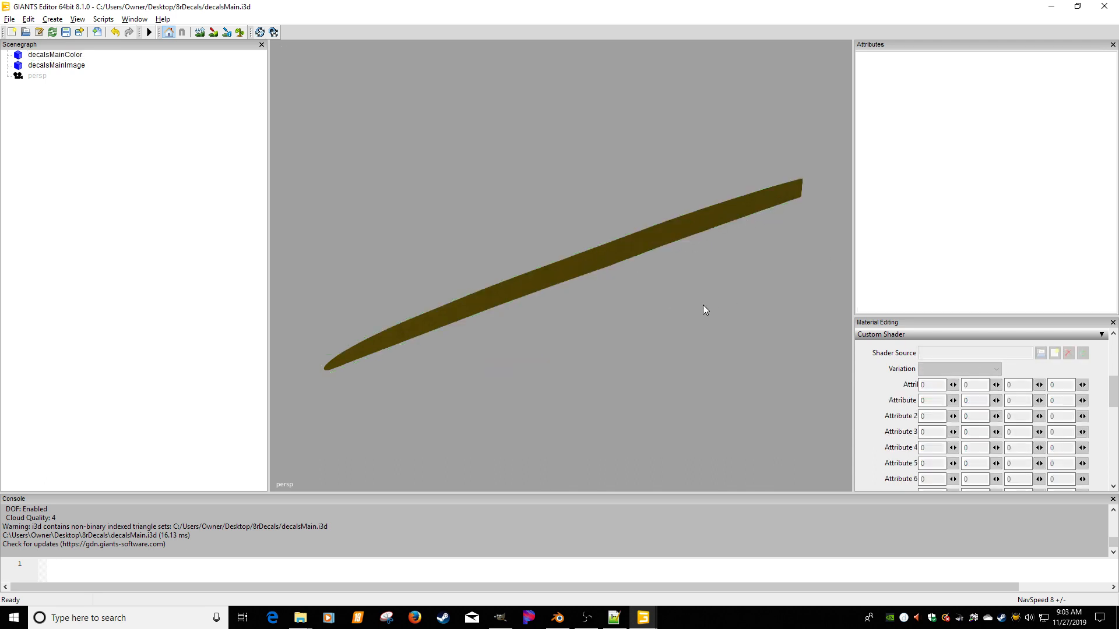
# Examine the long stripe and the small decals from several angles and distances to check how the shader colours them.
pyautogui.keyDown('alt'); pyautogui.moveTo(702, 305); pyautogui.dragTo(701, 261); pyautogui.keyUp('alt')
pyautogui.scroll(-3, 690, 260)
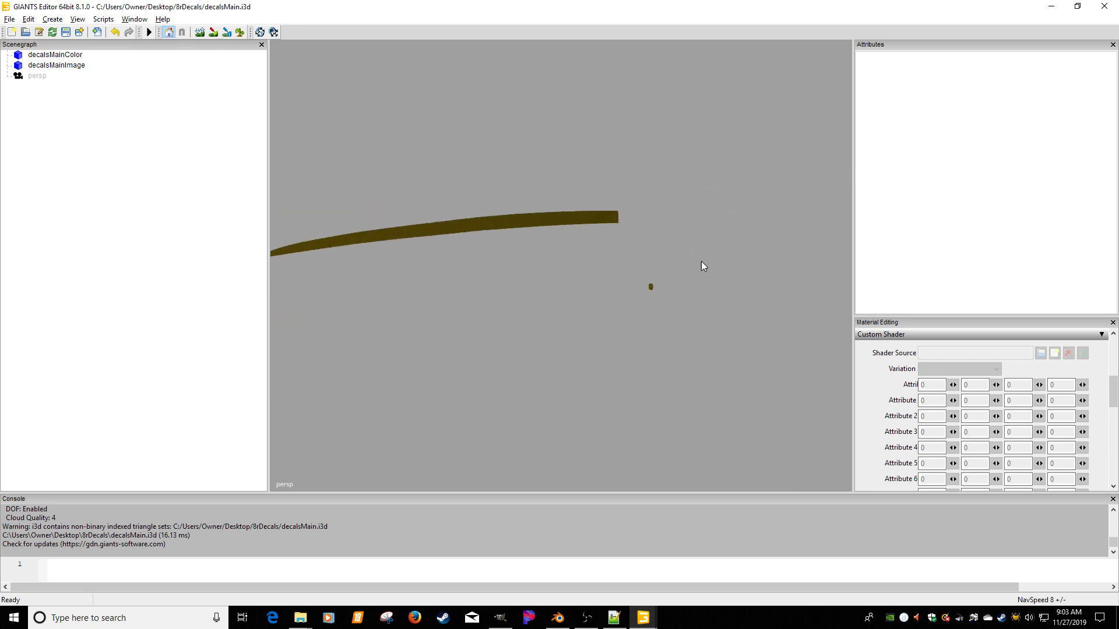
pyautogui.scroll(3, 701, 261)
pyautogui.keyDown('alt'); pyautogui.moveTo(735, 265); pyautogui.dragTo(718, 261, button='middle'); pyautogui.keyUp('alt')
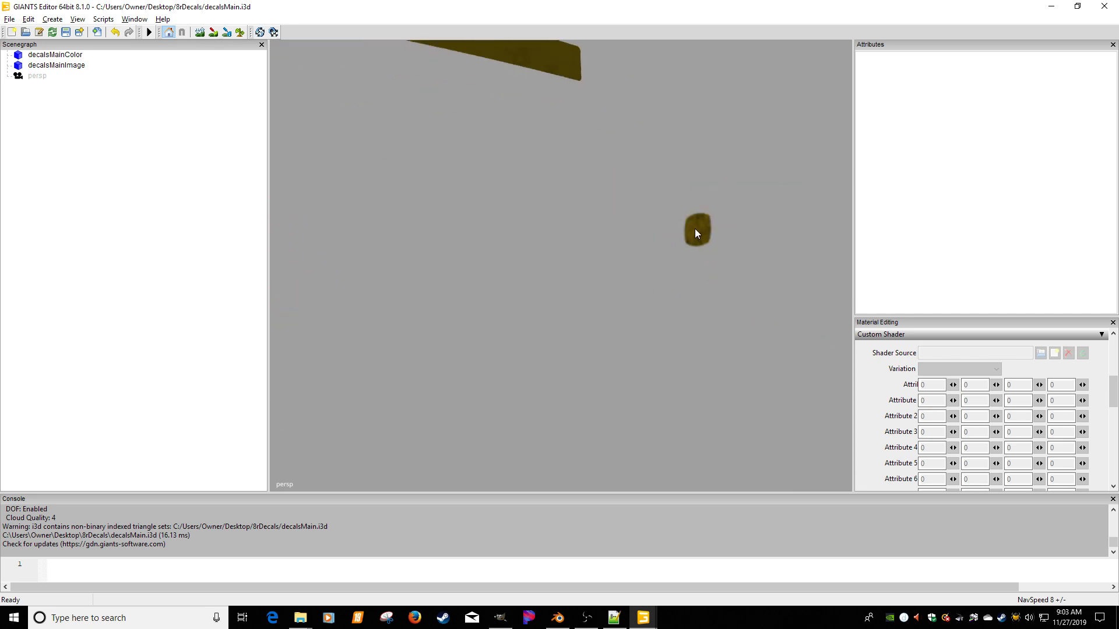
pyautogui.scroll(-3, 695, 229)
pyautogui.keyDown('alt'); pyautogui.moveTo(683, 238); pyautogui.dragTo(746, 249); pyautogui.keyUp('alt')
pyautogui.scroll(-2, 722, 236)
pyautogui.scroll(3, 654, 253)
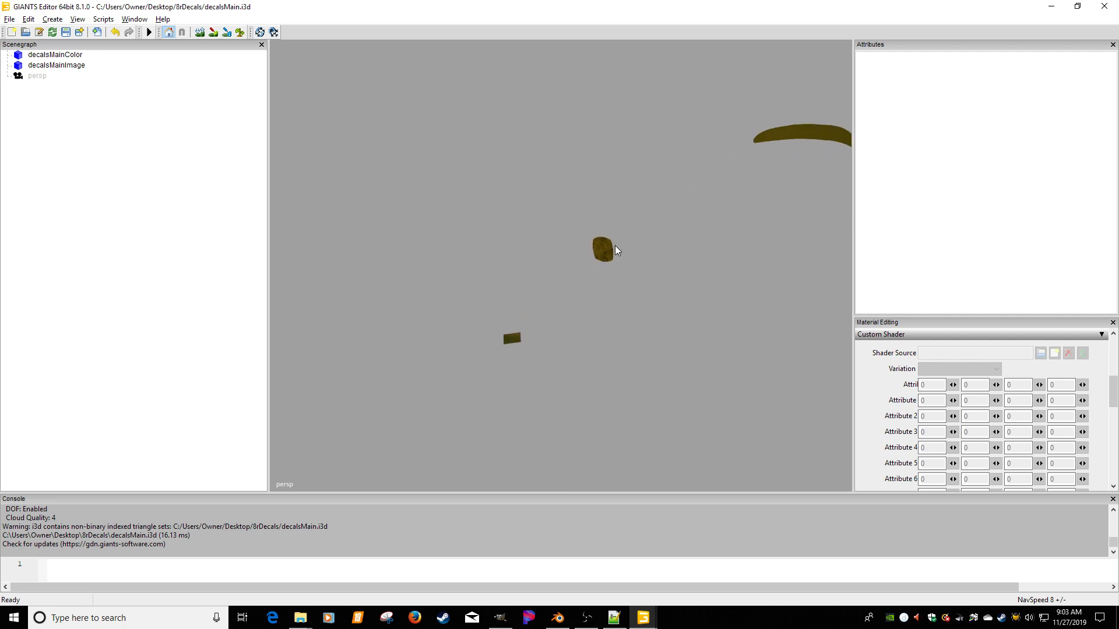
pyautogui.moveTo(674, 237)
pyautogui.keyDown('alt'); pyautogui.mouseDown()
pyautogui.moveTo(639, 244)
pyautogui.moveTo(661, 239)
pyautogui.mouseUp(); pyautogui.keyUp('alt')
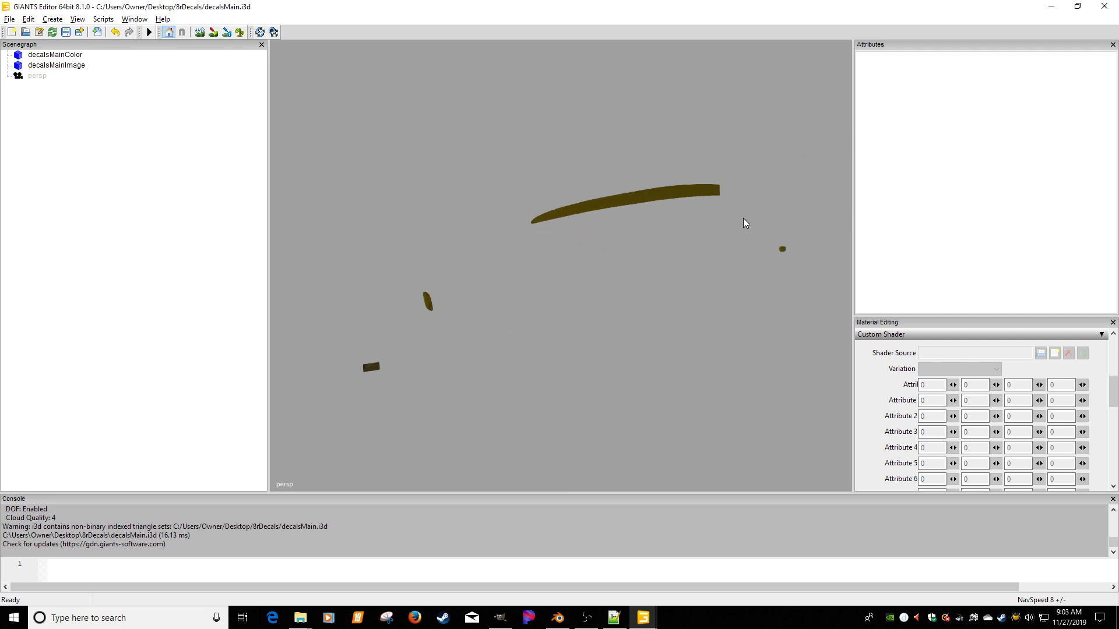
# Switch to the FS19_series8R folder in File Explorer to reach the decal texture file.
pyautogui.click(300, 618)
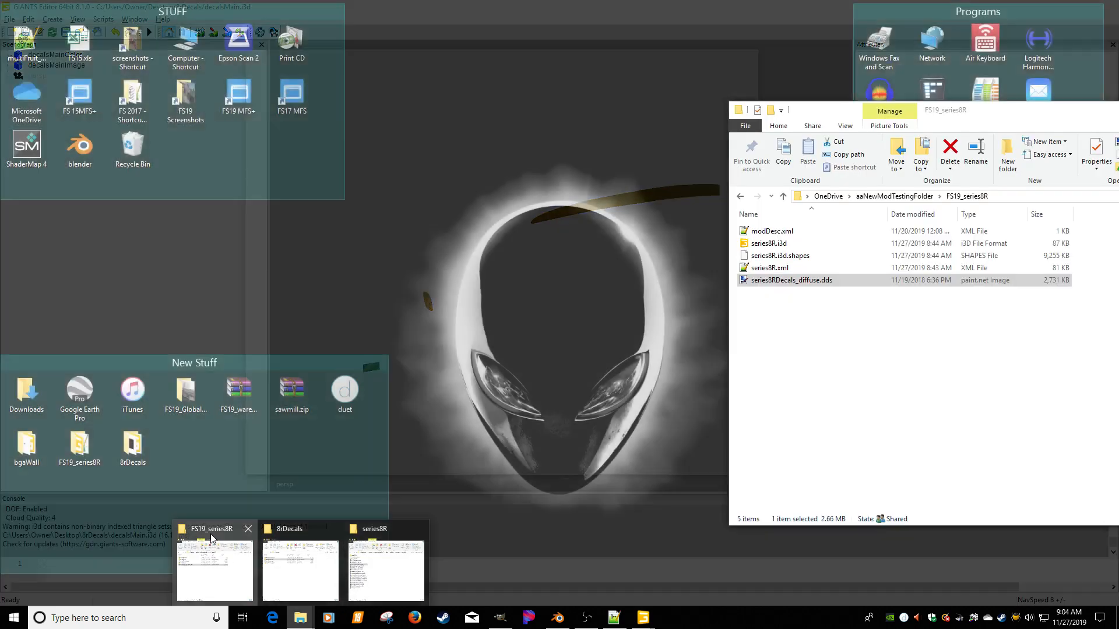
pyautogui.click(211, 534)
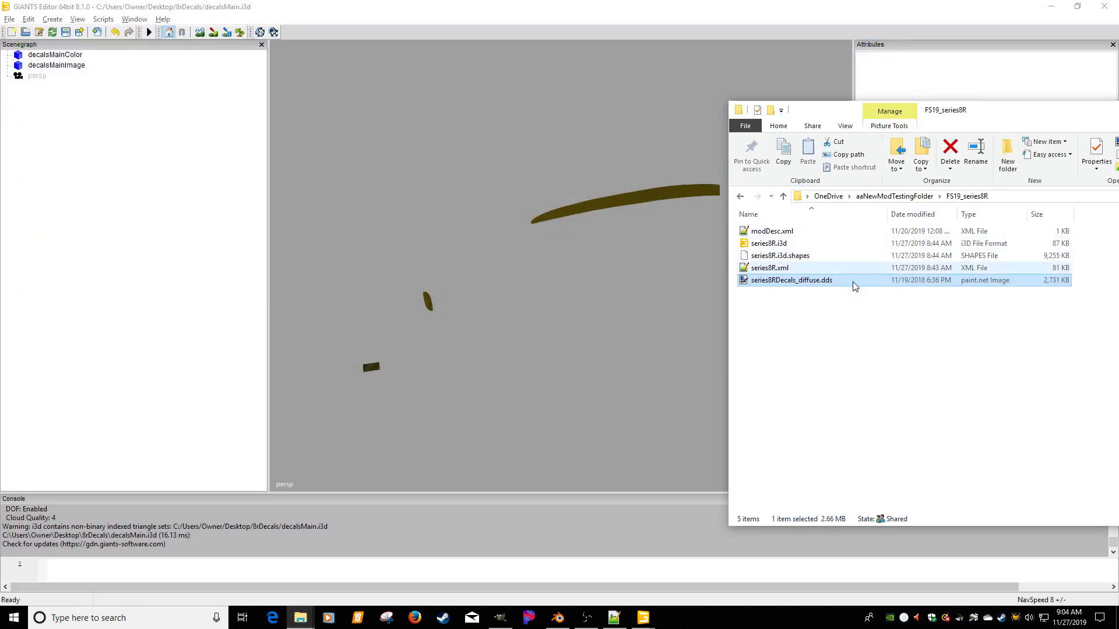
# Open series8RDecals_diffuse.dds from the FS19_series8R folder in paint.net and dismiss the update notice.
pyautogui.click(803, 299)
pyautogui.doubleClick(801, 282)
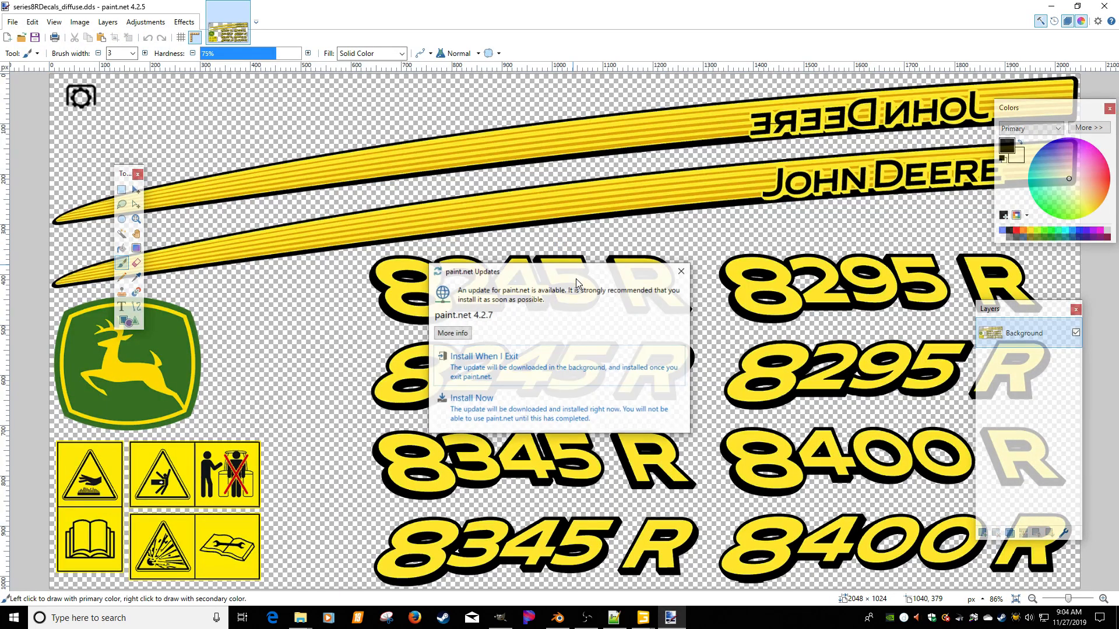
pyautogui.click(681, 271)
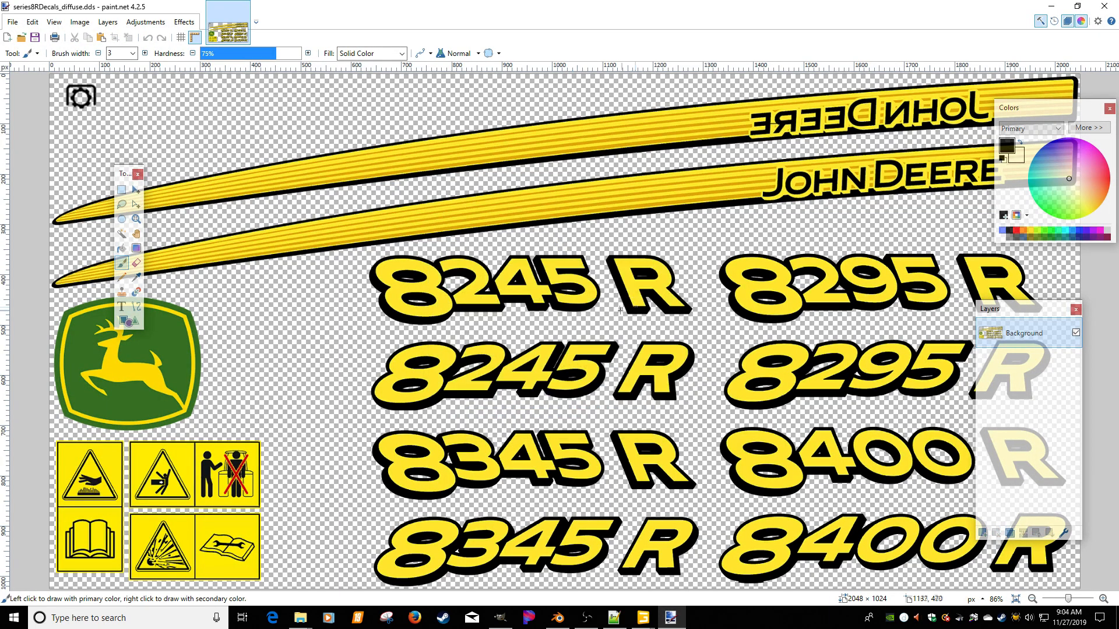
# Select the yellow deer inside the green logo with the Magic Wand and delete it.
pyautogui.keyDown('ctrl'); pyautogui.scroll(-3, 579, 282); pyautogui.keyUp('ctrl')
pyautogui.click(122, 233)
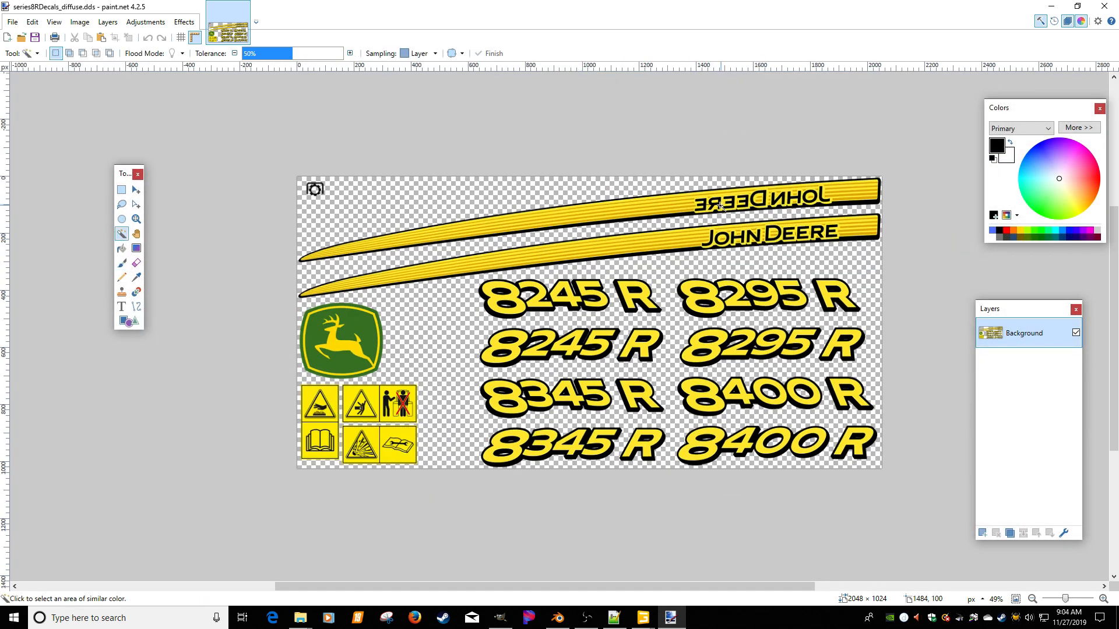
pyautogui.scroll(2, 736, 234)
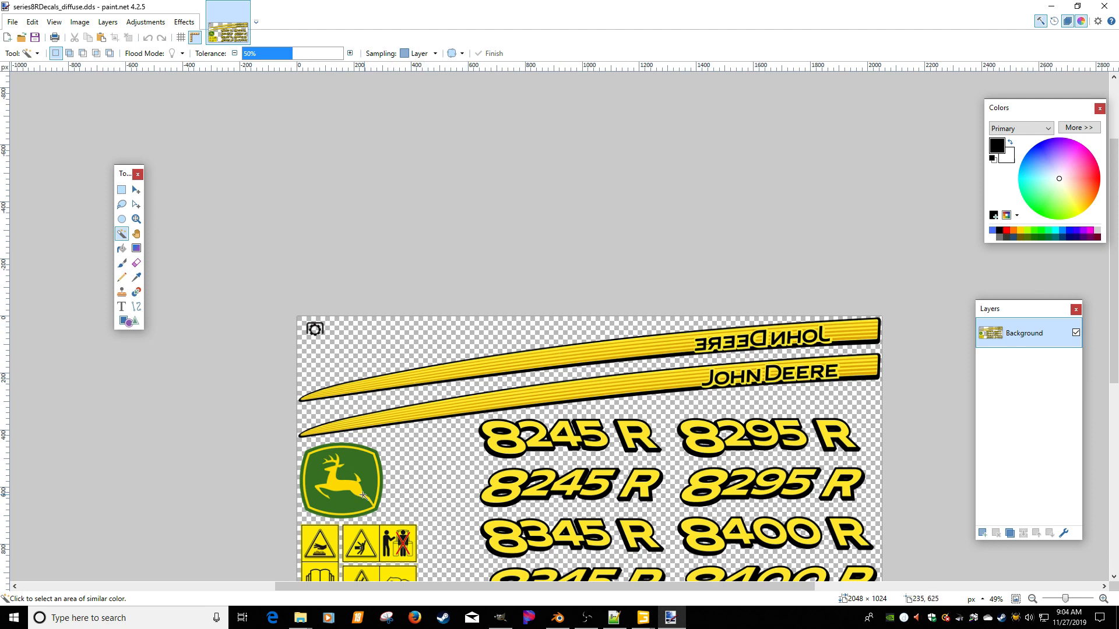
pyautogui.click(350, 485)
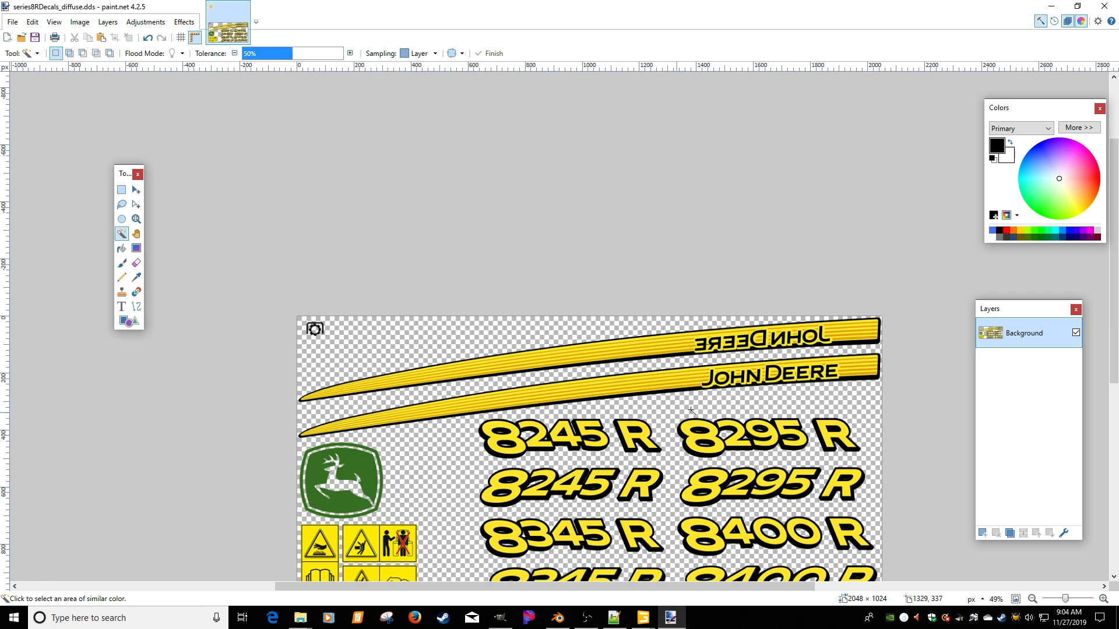
# Select all letters of the mirrored JOHN DEERE text on the upper stripe with the Magic Wand.
pyautogui.scroll(1, 704, 360)
pyautogui.scroll(-1, 704, 362)
pyautogui.keyDown('ctrl'); pyautogui.scroll(5, 728, 368); pyautogui.keyUp('ctrl')
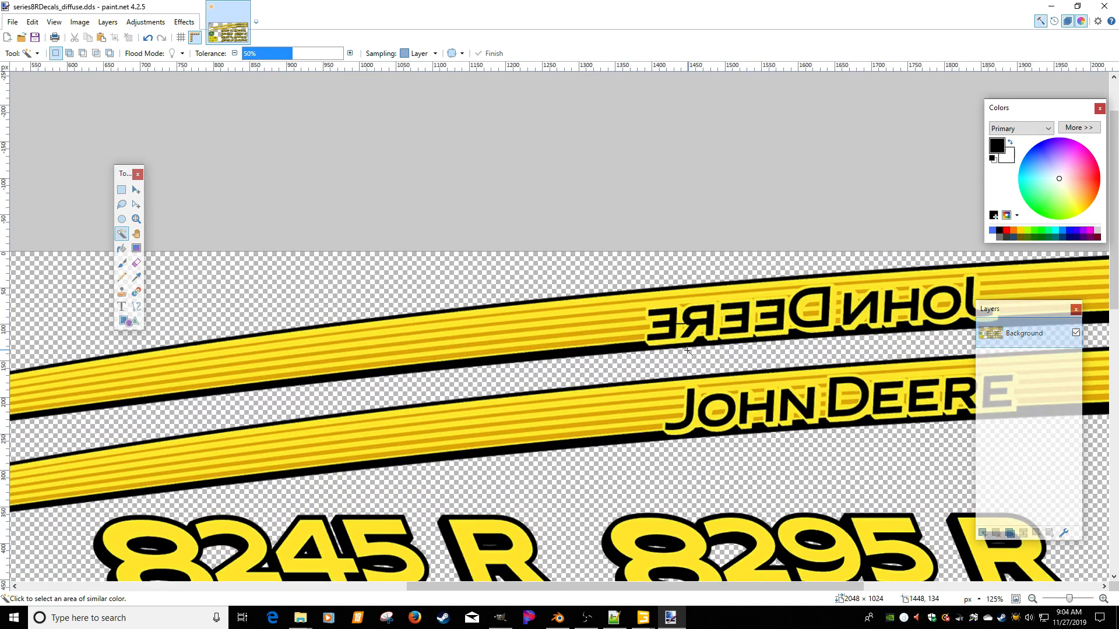
pyautogui.click(673, 326)
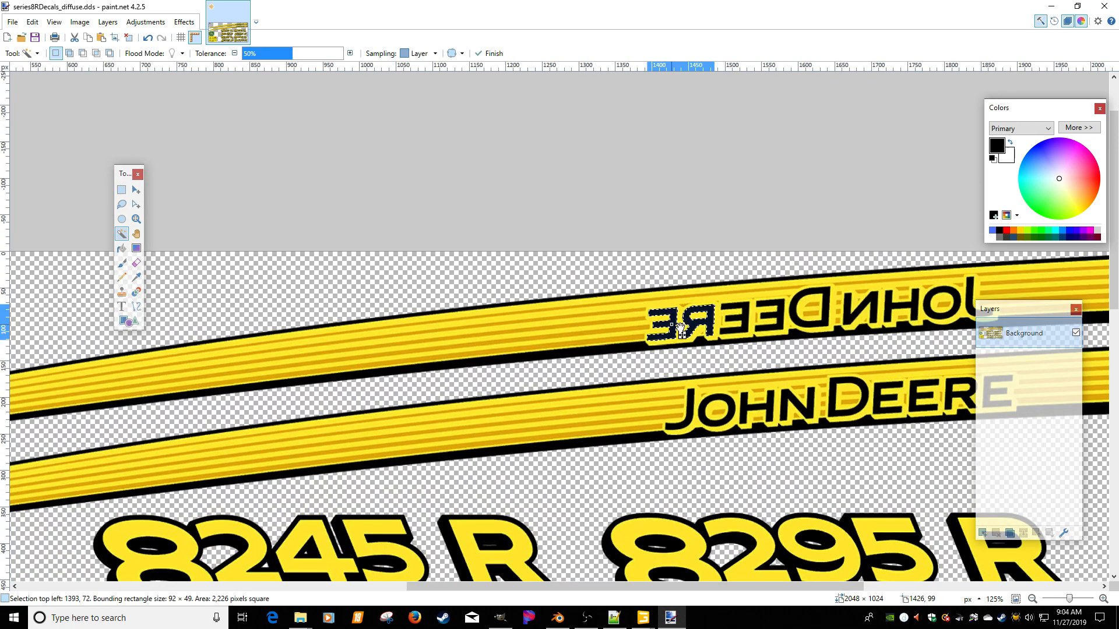
pyautogui.keyDown('ctrl'); pyautogui.click(738, 317); pyautogui.keyUp('ctrl')
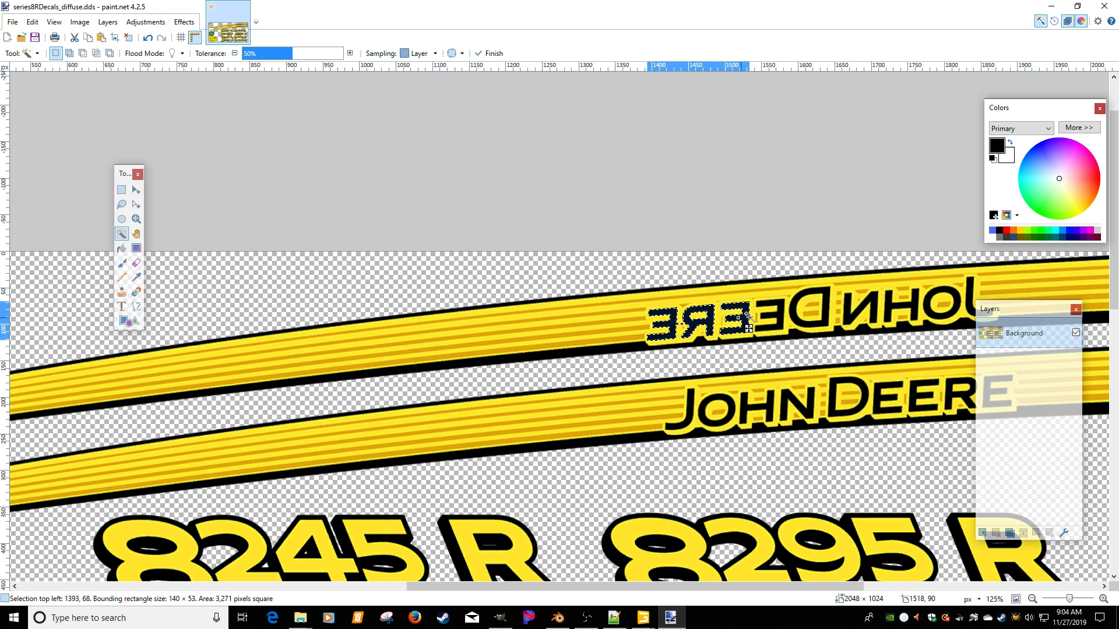
pyautogui.keyDown('ctrl'); pyautogui.click(778, 313); pyautogui.keyUp('ctrl')
pyautogui.keyDown('ctrl'); pyautogui.click(795, 313); pyautogui.keyUp('ctrl')
pyautogui.keyDown('ctrl'); pyautogui.click(864, 313); pyautogui.keyUp('ctrl')
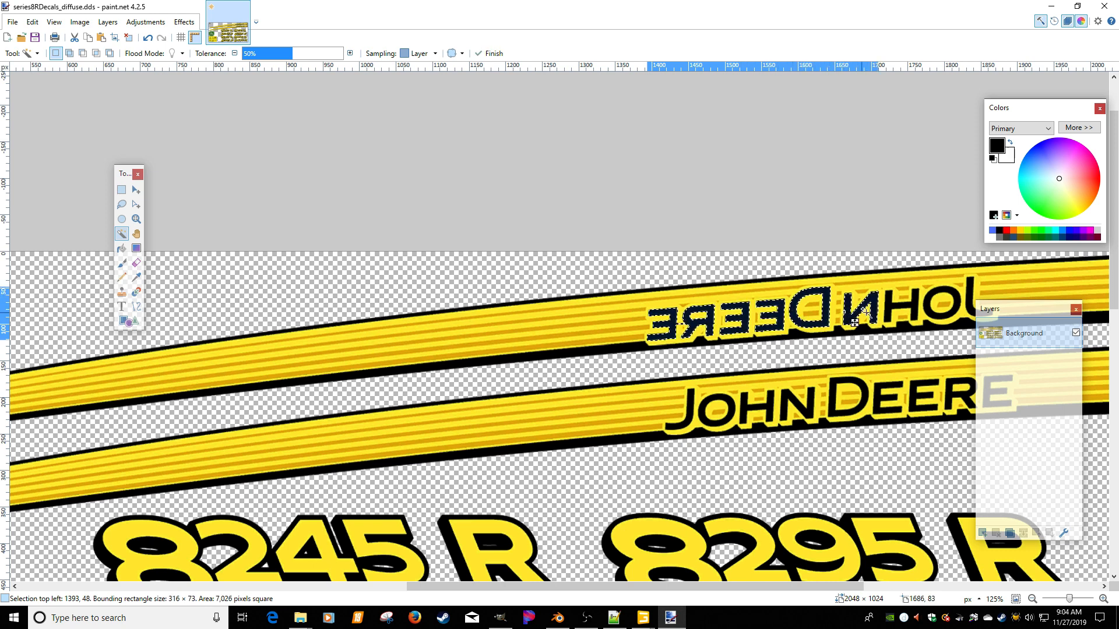
pyautogui.keyDown('ctrl'); pyautogui.click(890, 305); pyautogui.keyUp('ctrl')
pyautogui.keyDown('ctrl'); pyautogui.click(929, 309); pyautogui.keyUp('ctrl')
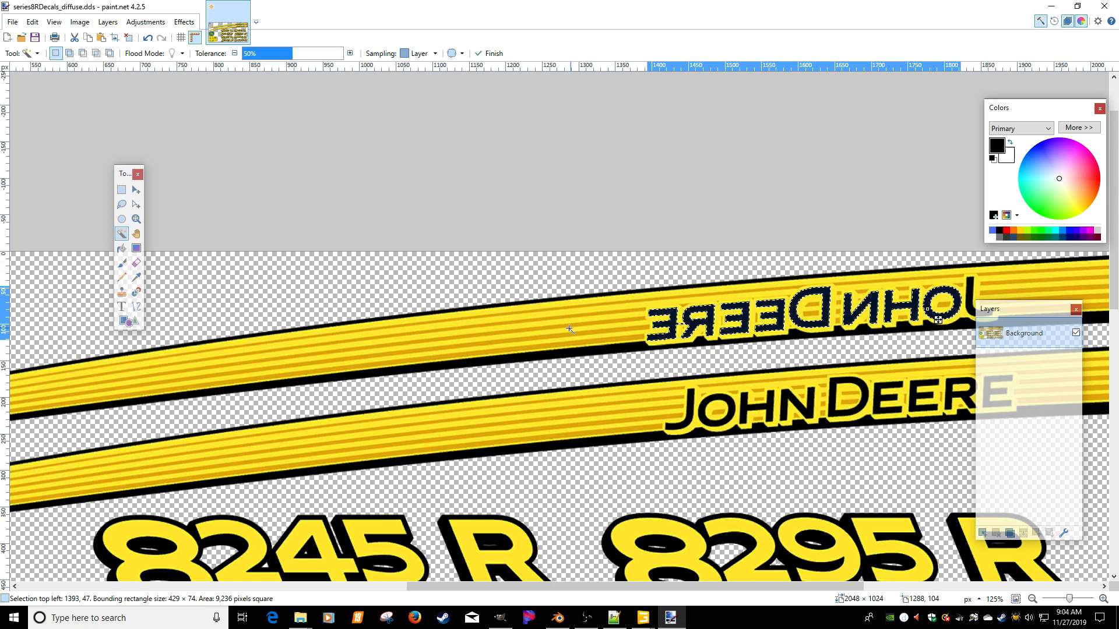
pyautogui.keyDown('ctrl'); pyautogui.click(472, 330); pyautogui.keyUp('ctrl')
pyautogui.hotkey('ctrl', 'z')
pyautogui.keyDown('ctrl'); pyautogui.click(971, 293); pyautogui.keyUp('ctrl')
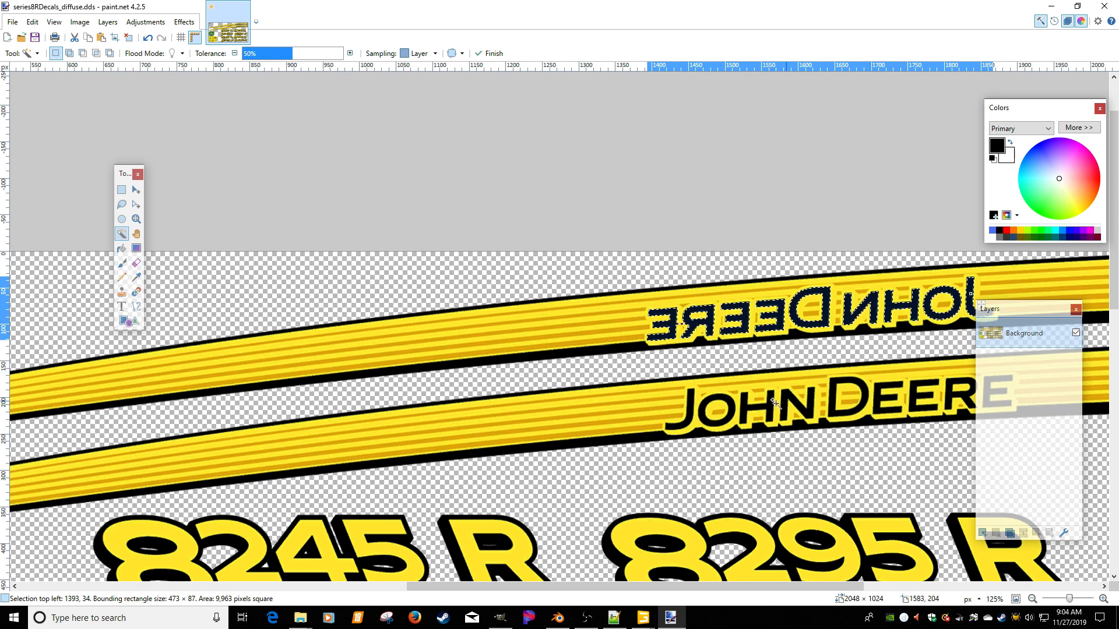
# Add every letter of the JOHN DEERE text on the lower stripe to the Magic Wand selection.
pyautogui.keyDown('ctrl'); pyautogui.click(686, 410); pyautogui.keyUp('ctrl')
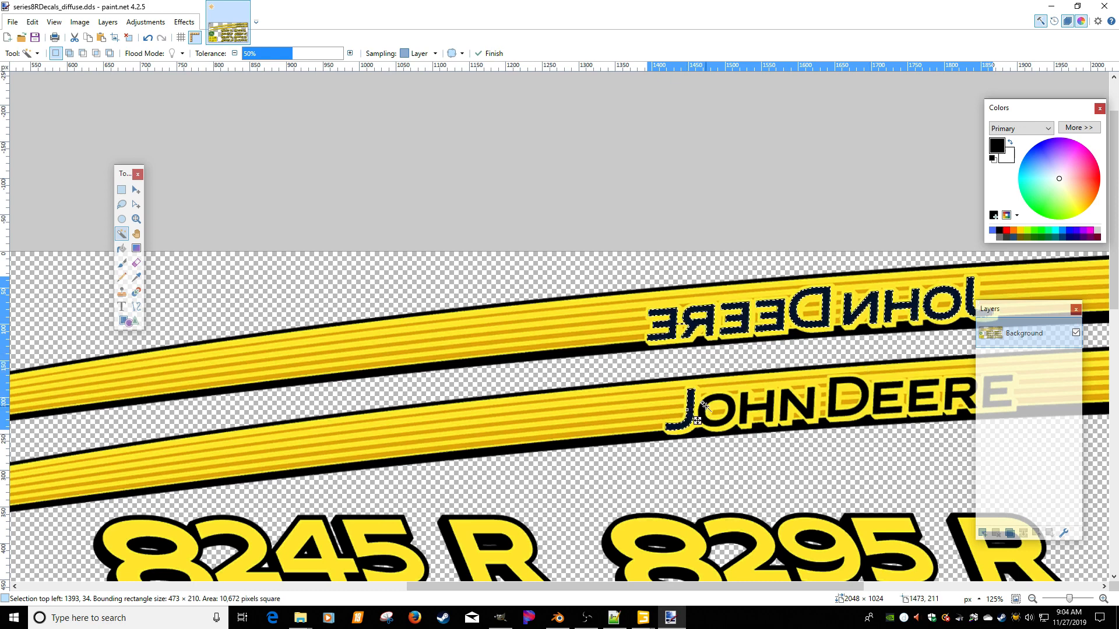
pyautogui.keyDown('ctrl'); pyautogui.click(752, 405); pyautogui.keyUp('ctrl')
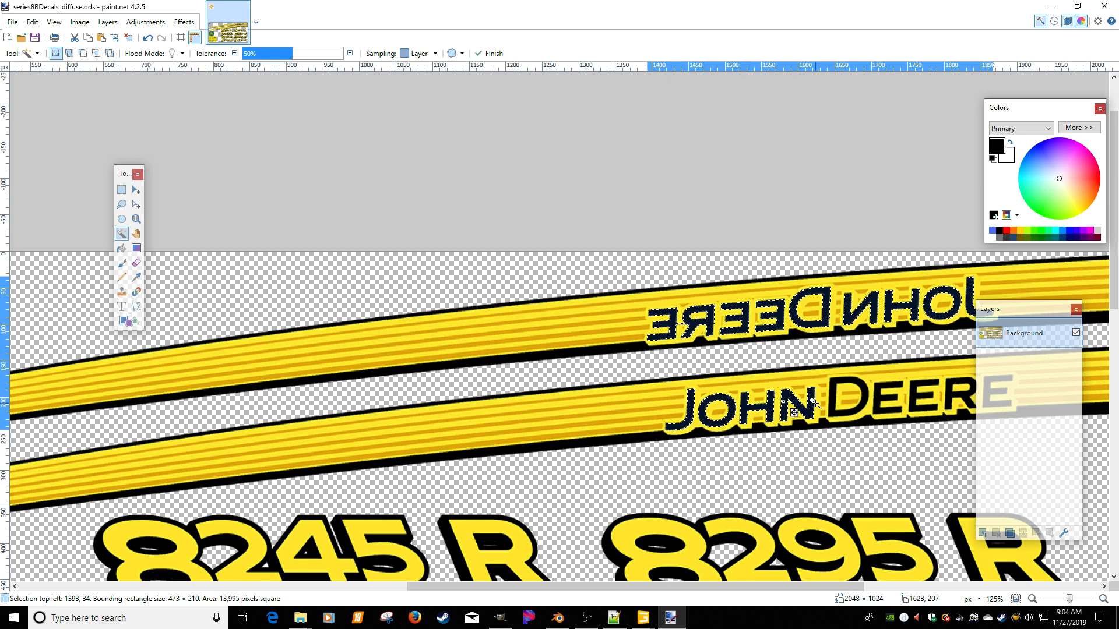
pyautogui.keyDown('ctrl'); pyautogui.click(798, 405); pyautogui.keyUp('ctrl')
pyautogui.keyDown('ctrl'); pyautogui.click(859, 399); pyautogui.keyUp('ctrl')
pyautogui.keyDown('ctrl'); pyautogui.click(887, 399); pyautogui.keyUp('ctrl')
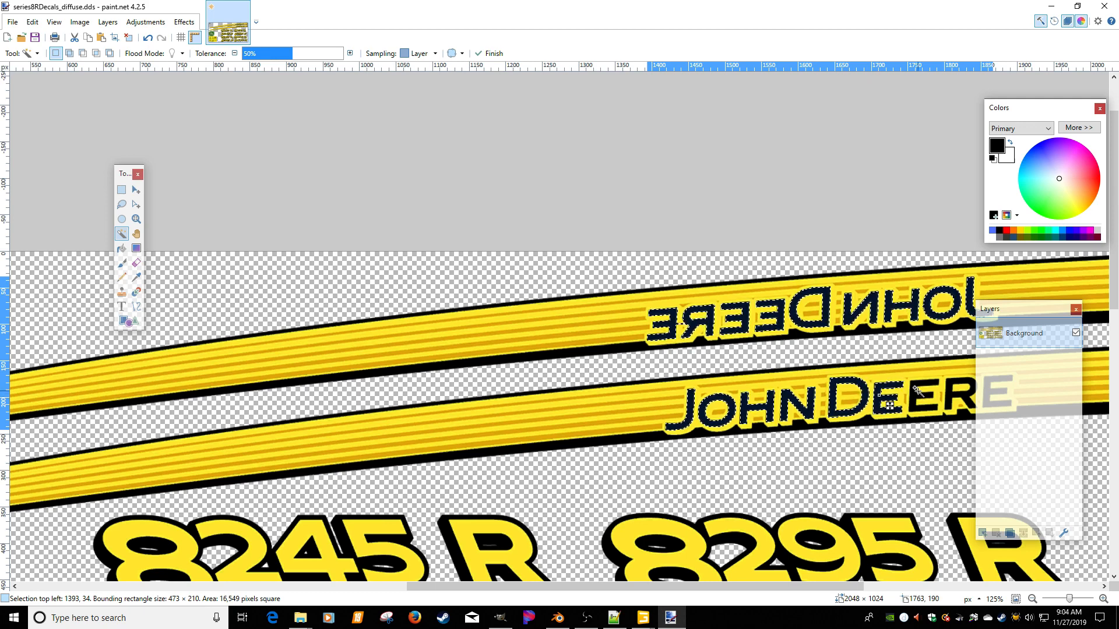
pyautogui.keyDown('ctrl'); pyautogui.click(924, 396); pyautogui.keyUp('ctrl')
pyautogui.keyDown('ctrl'); pyautogui.click(947, 390); pyautogui.keyUp('ctrl')
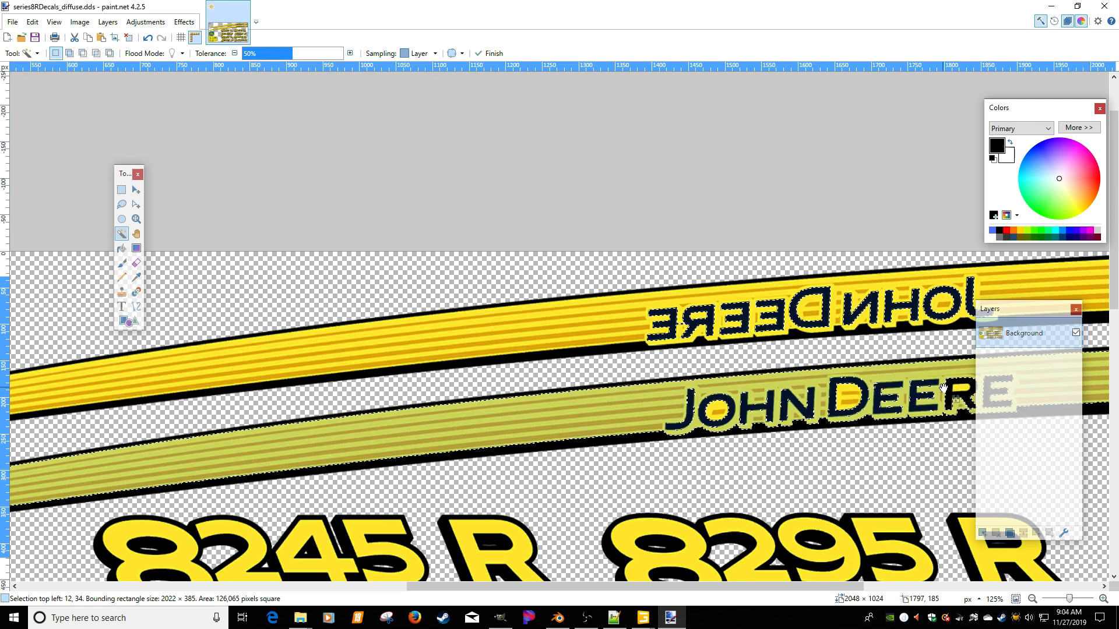
pyautogui.hotkey('ctrl', 'z')
pyautogui.moveTo(876, 405); pyautogui.dragTo(708, 401, button='middle')
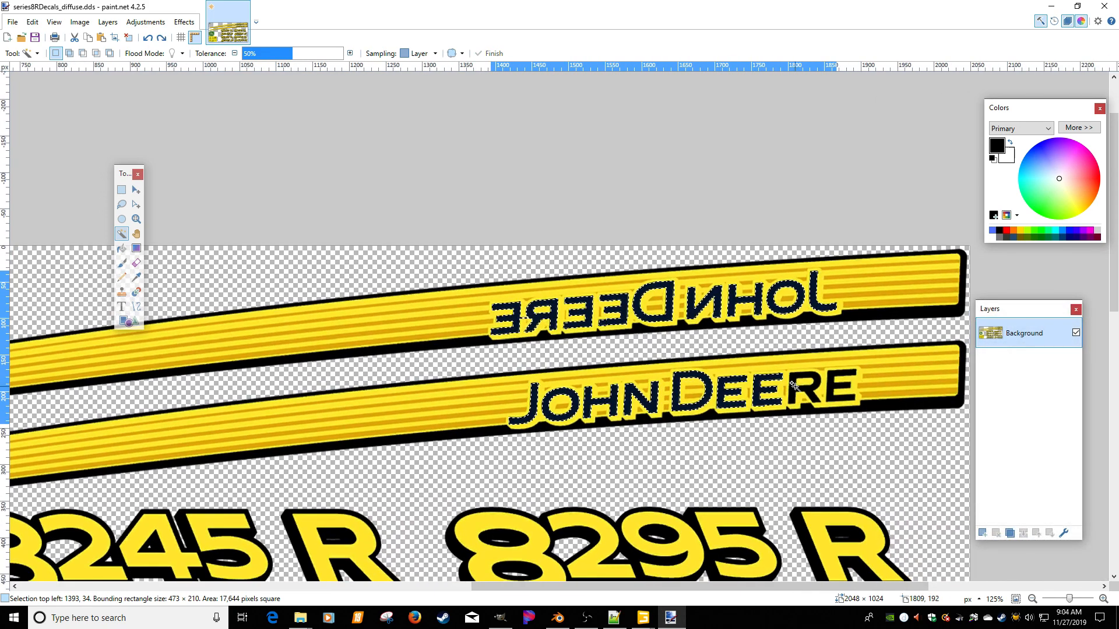
pyautogui.keyDown('ctrl'); pyautogui.click(816, 387); pyautogui.keyUp('ctrl')
pyautogui.keyDown('ctrl'); pyautogui.click(839, 387); pyautogui.keyUp('ctrl')
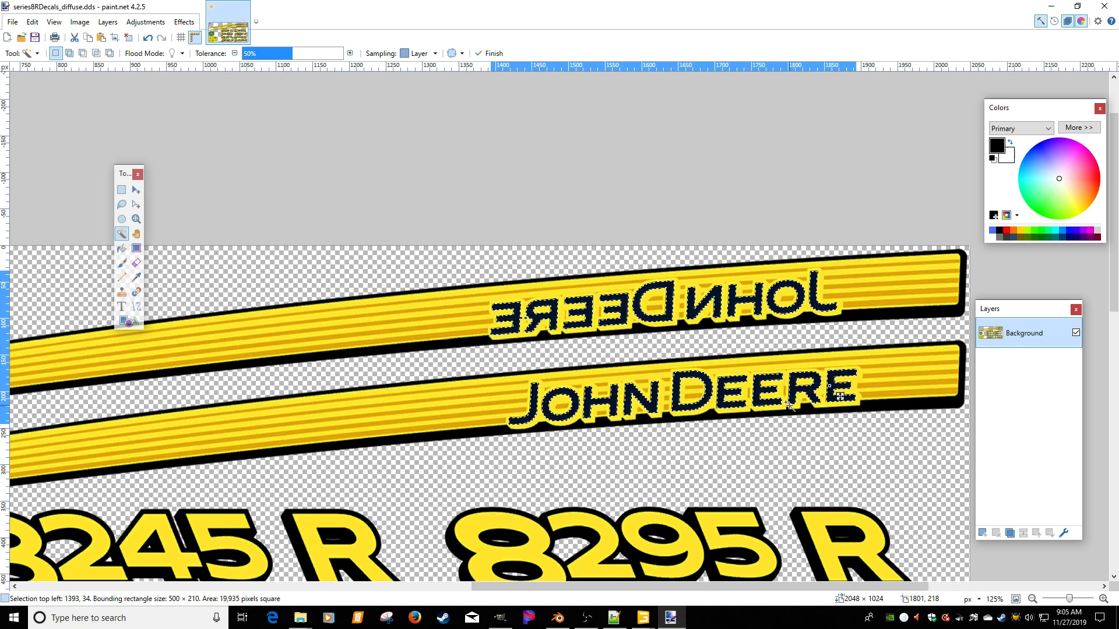
# Set the Magic Wand tolerance to 71% for the selected lettering.
pyautogui.keyDown('ctrl'); pyautogui.scroll(-5, 816, 402); pyautogui.keyUp('ctrl')
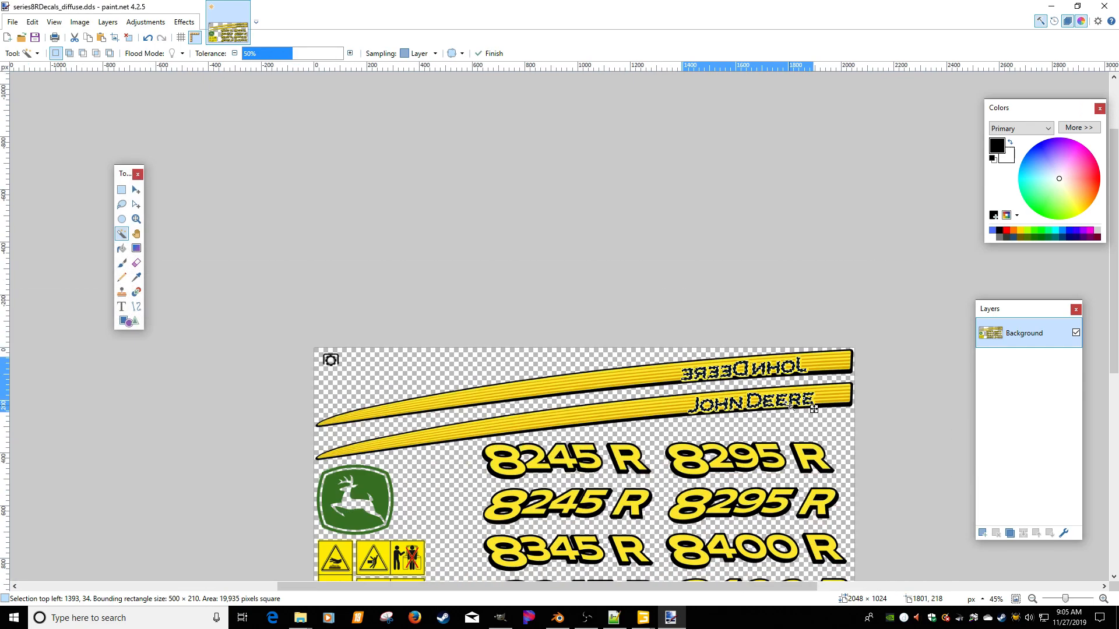
pyautogui.keyDown('ctrl'); pyautogui.scroll(3, 790, 406); pyautogui.keyUp('ctrl')
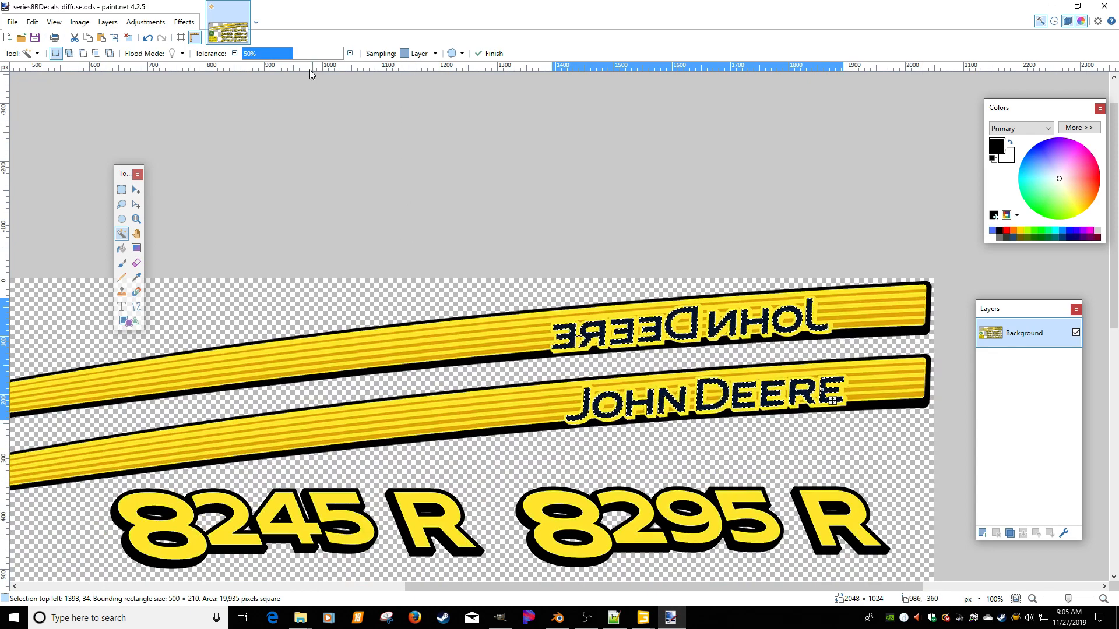
pyautogui.moveTo(299, 54); pyautogui.dragTo(321, 56)
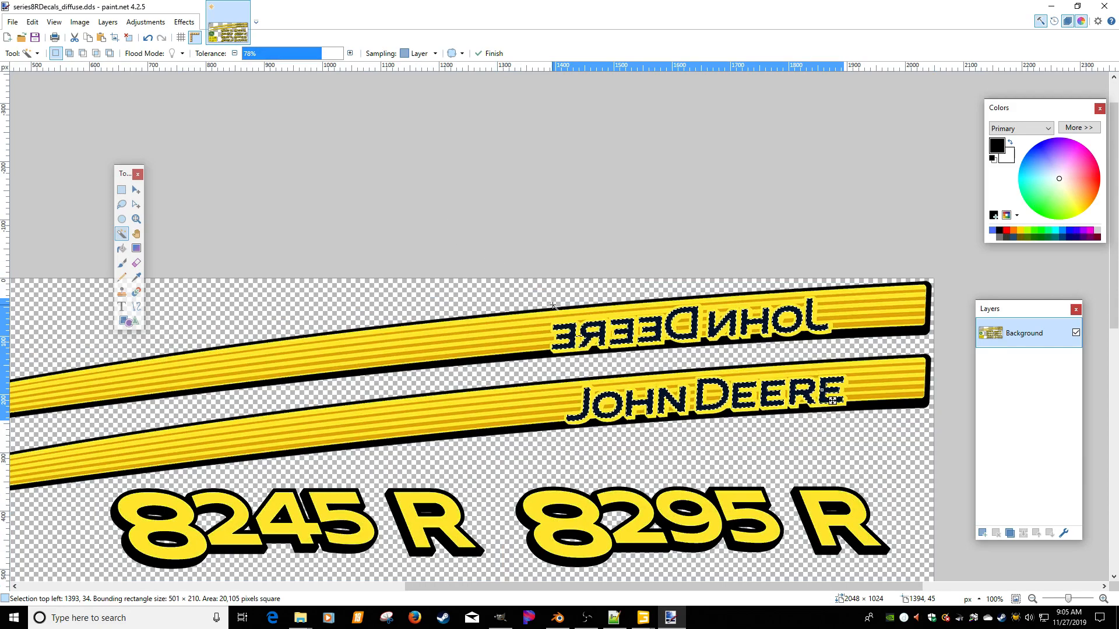
pyautogui.moveTo(324, 56); pyautogui.dragTo(315, 56)
pyautogui.keyDown('ctrl'); pyautogui.scroll(5, 584, 239); pyautogui.keyUp('ctrl')
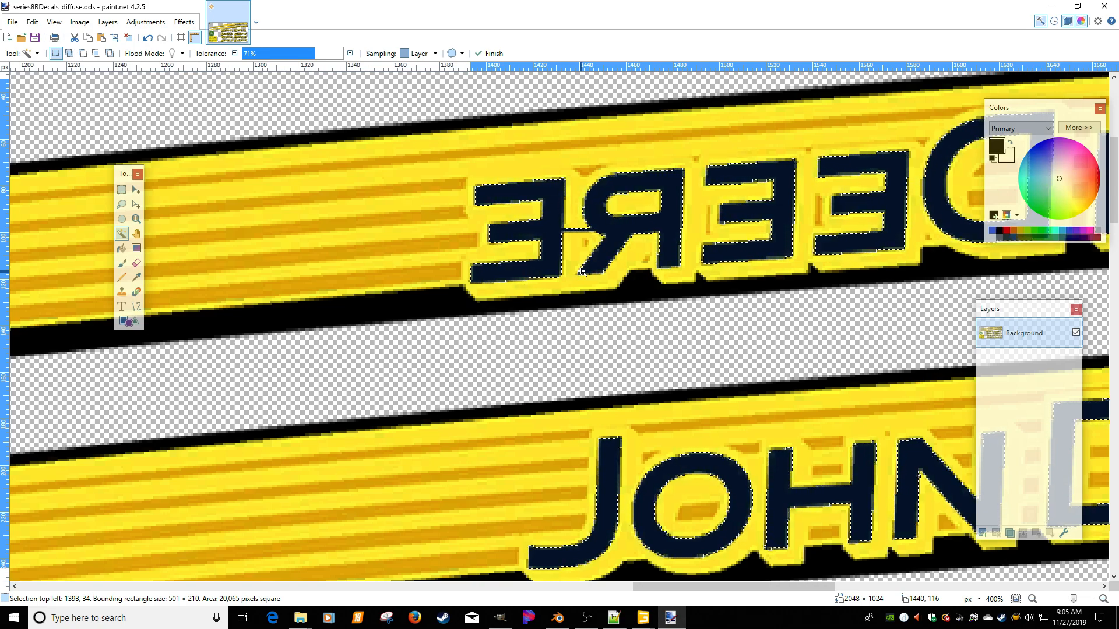
# Delete the selected JOHN DEERE letters from both stripes.
pyautogui.keyDown('ctrl'); pyautogui.scroll(-4, 581, 271); pyautogui.keyUp('ctrl')
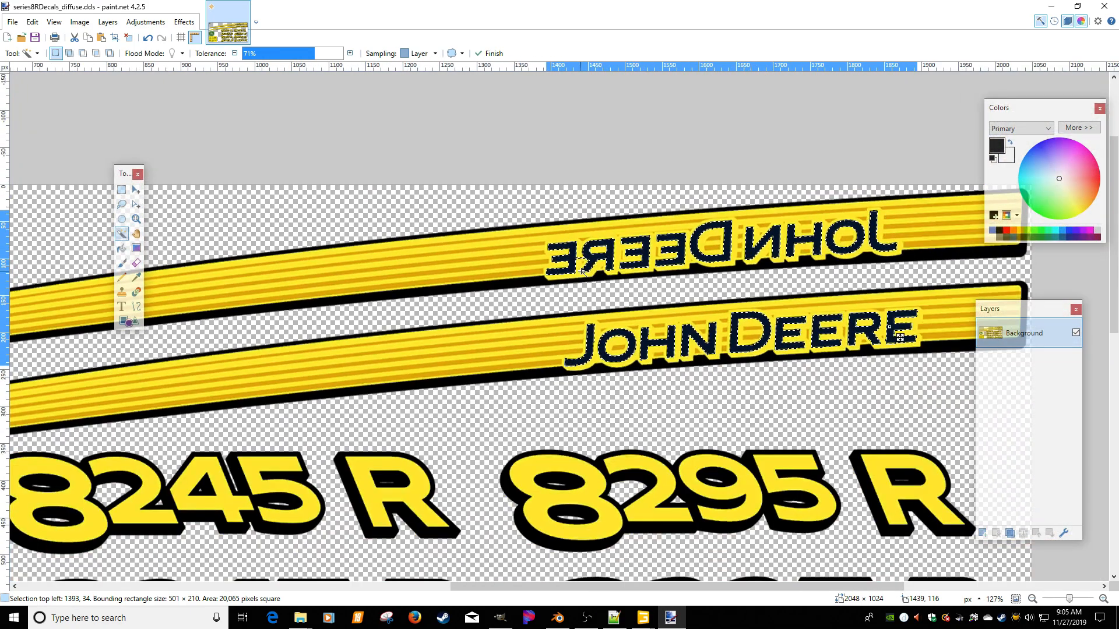
pyautogui.keyDown('ctrl'); pyautogui.scroll(-4, 582, 271); pyautogui.keyUp('ctrl')
pyautogui.keyDown('ctrl'); pyautogui.scroll(2, 491, 270); pyautogui.keyUp('ctrl')
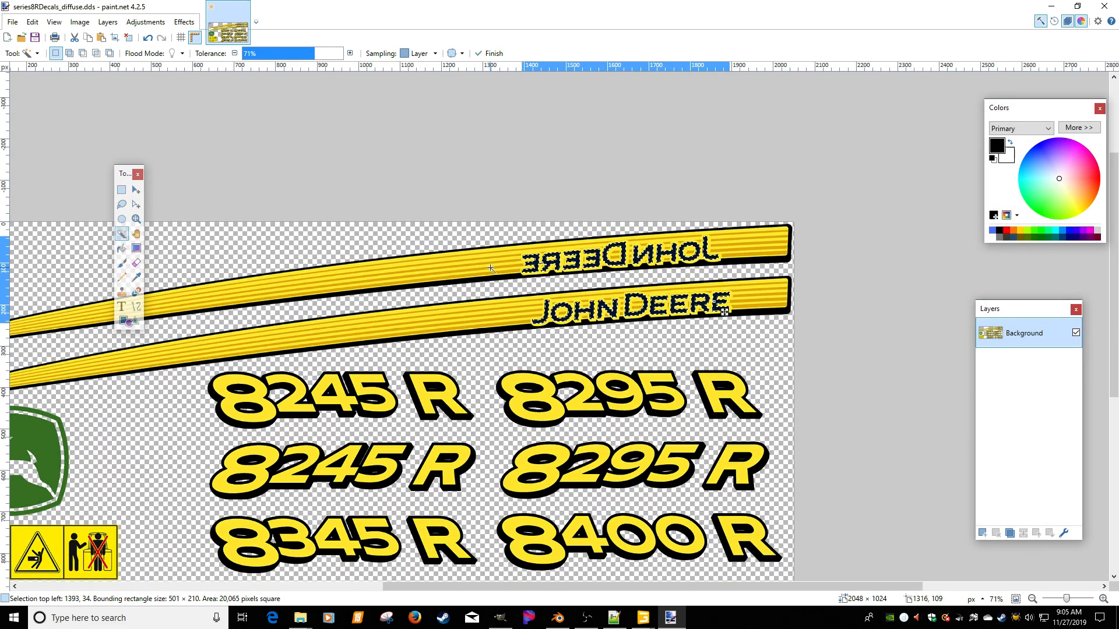
pyautogui.press('Delete')
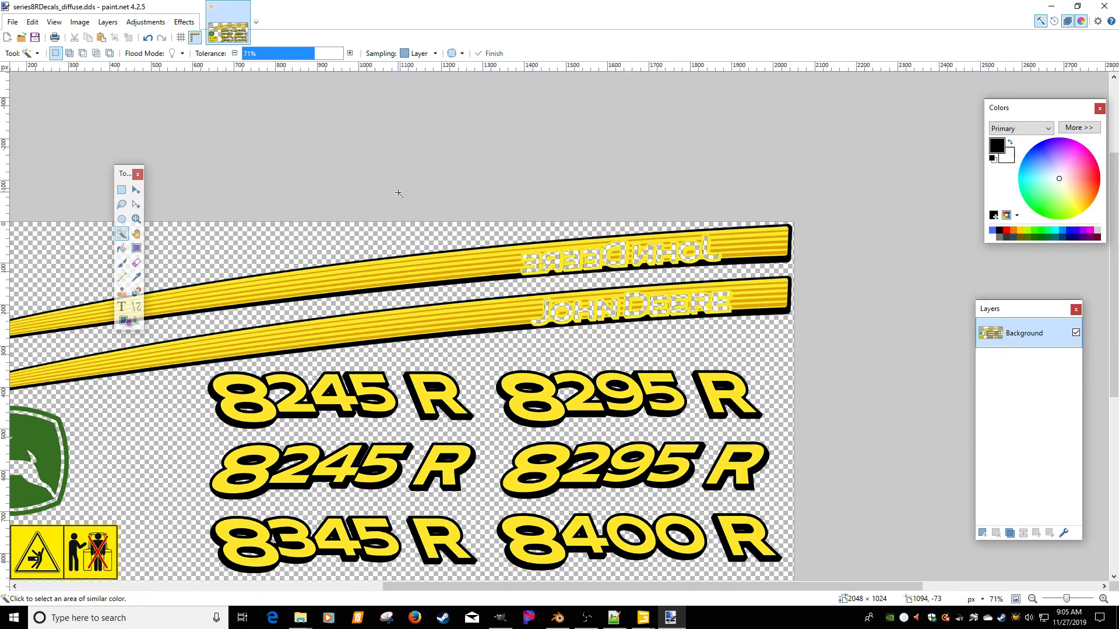
# Save a copy of the image as series8RDecalsColor_diffuse.dds in BC3 (Linear, DXT5) format with mip maps.
pyautogui.click(13, 22)
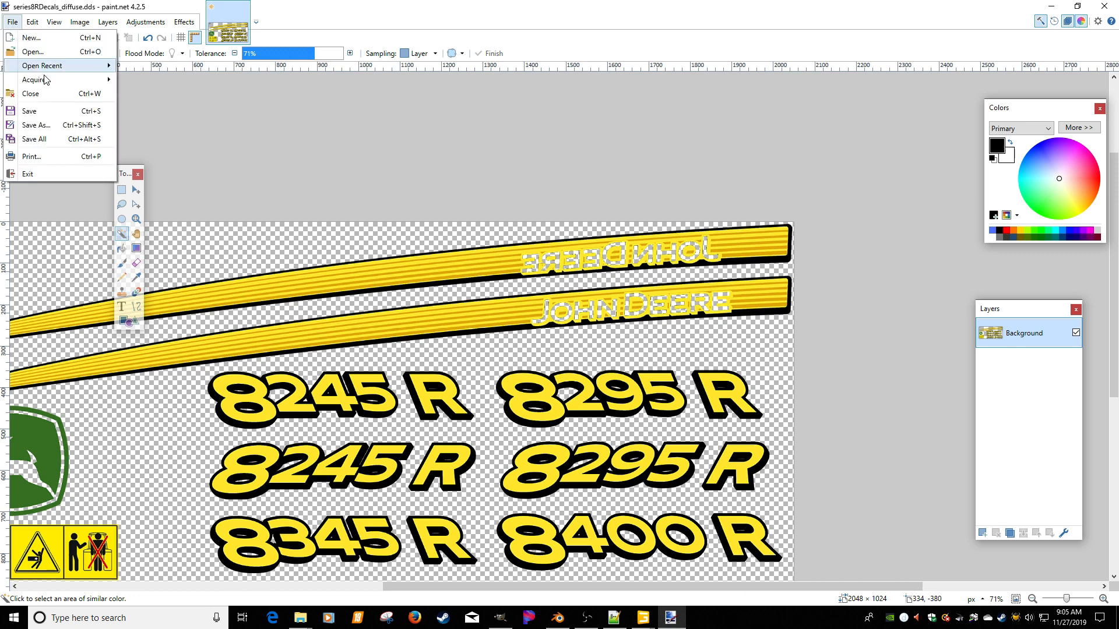
pyautogui.click(36, 126)
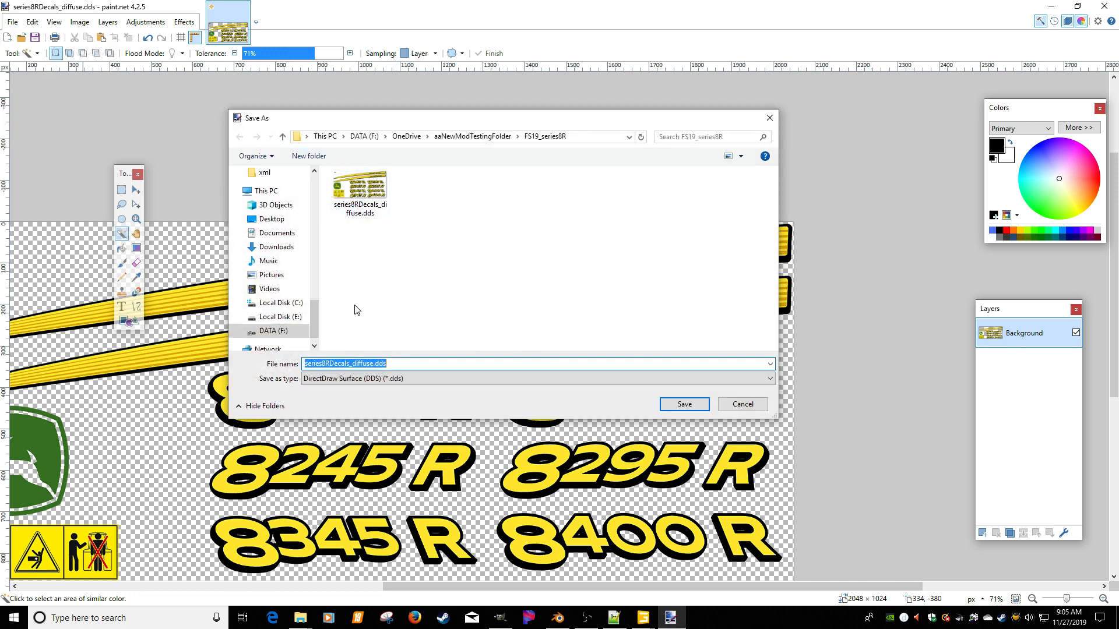
pyautogui.click(350, 365)
pyautogui.write('Color')
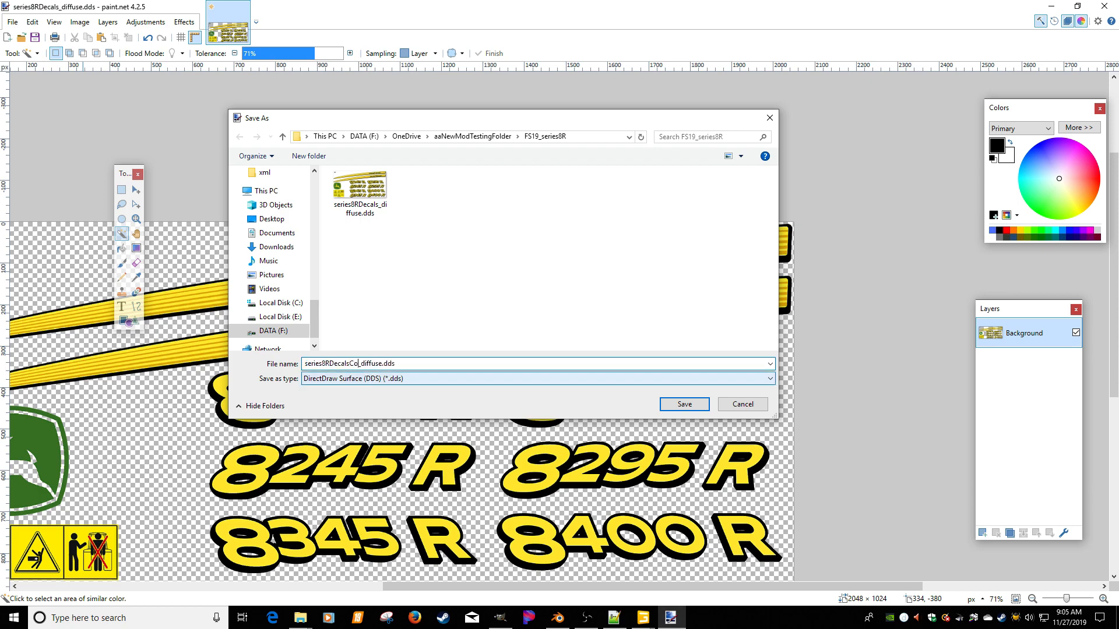
pyautogui.press('Return')
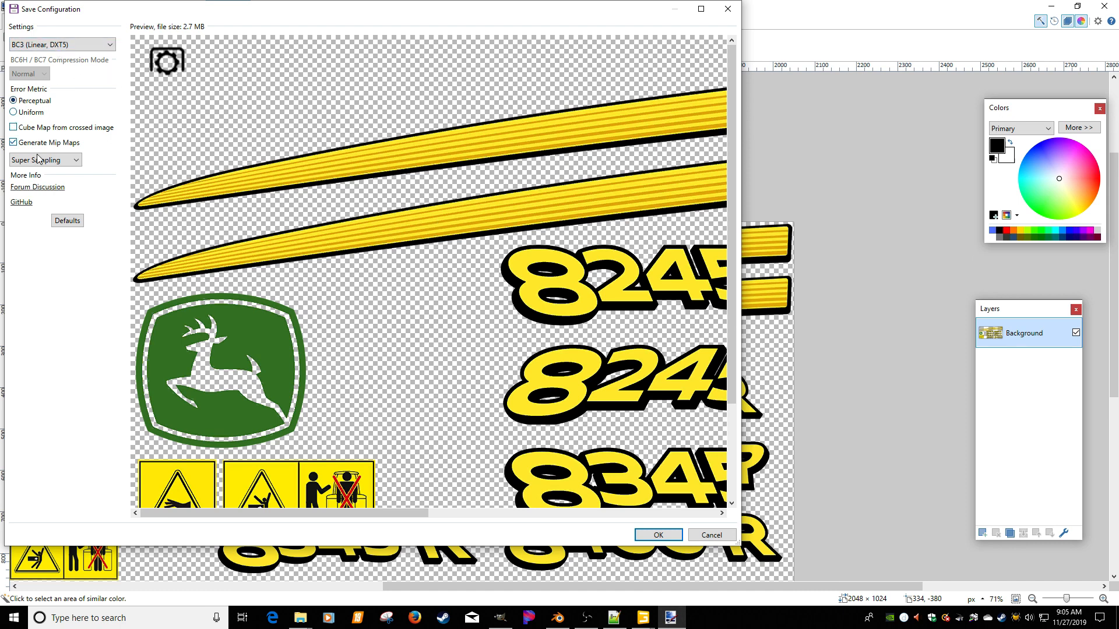
pyautogui.click(658, 535)
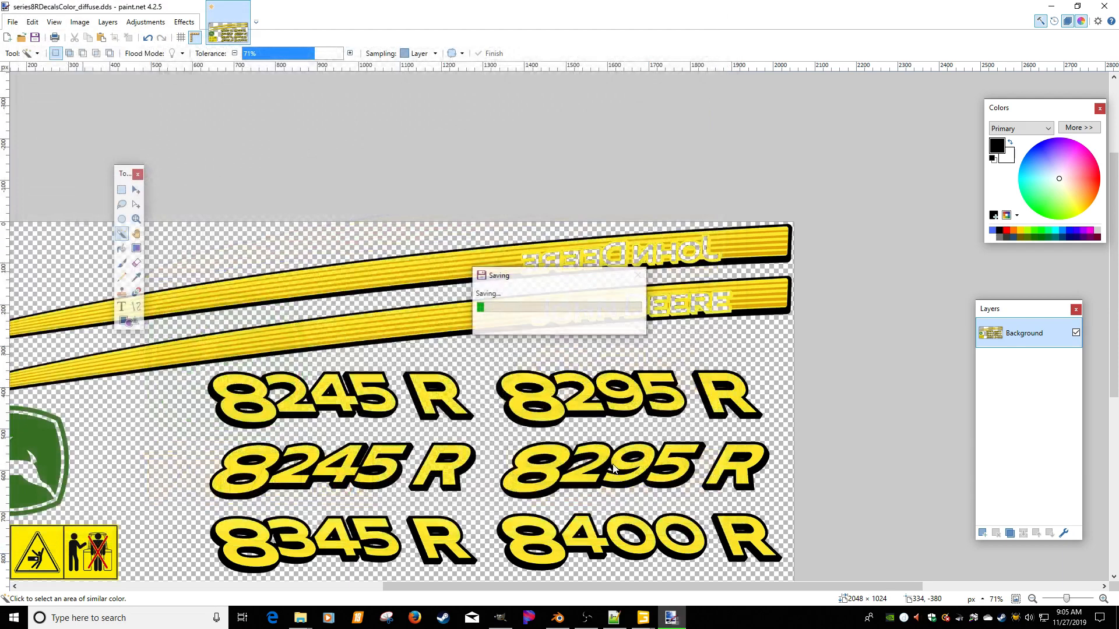
# Switch to GIANTS Editor and set the albedo map of decalsMainColor to series8RDecalsColor_diffuse.dds.
pyautogui.click(1051, 7)
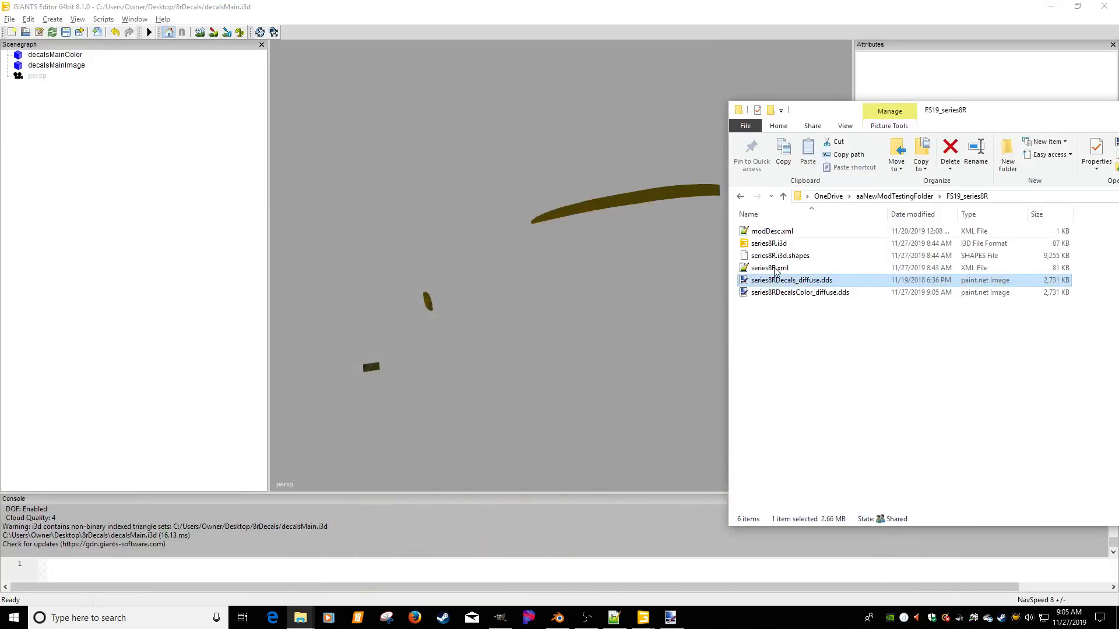
pyautogui.click(187, 181)
pyautogui.click(55, 55)
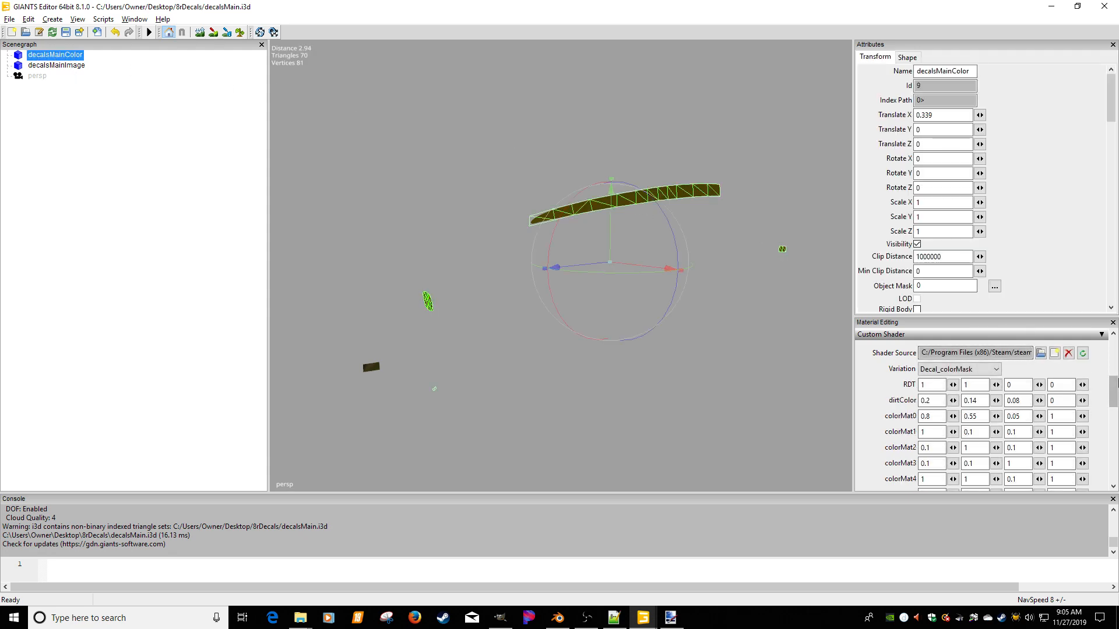
pyautogui.moveTo(1112, 392); pyautogui.dragTo(1112, 355)
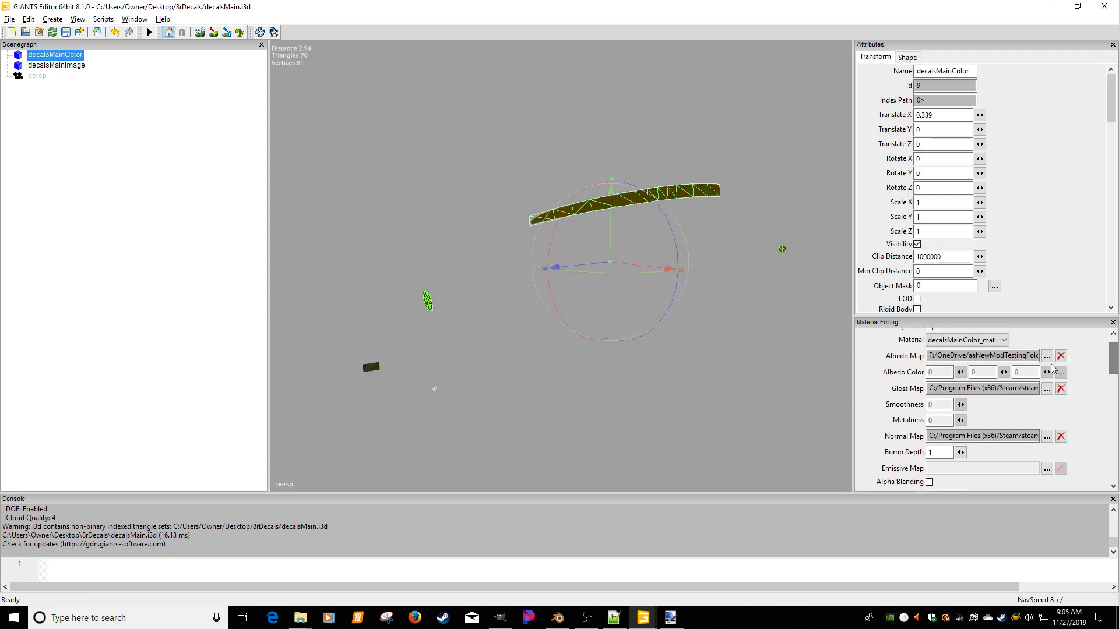
pyautogui.click(1047, 355)
pyautogui.click(295, 76)
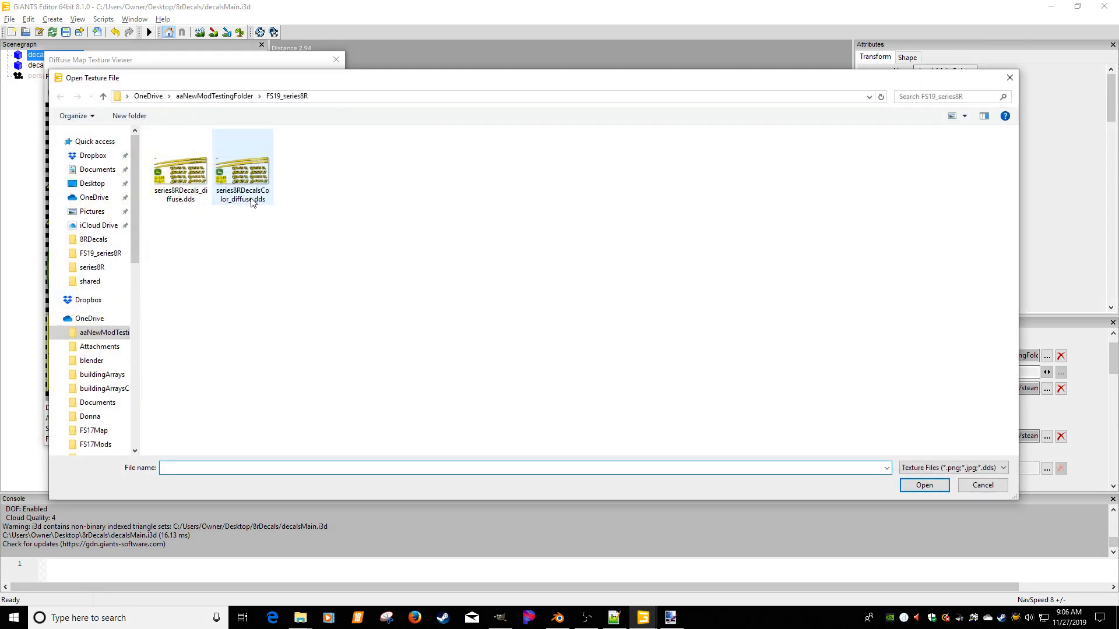
pyautogui.doubleClick(250, 197)
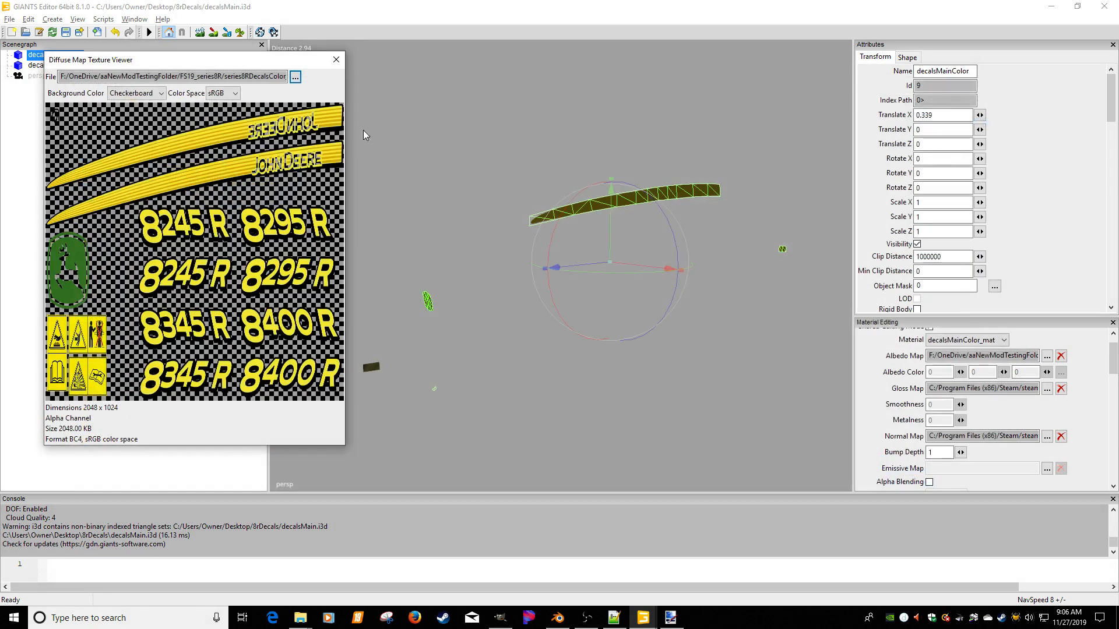
pyautogui.click(336, 60)
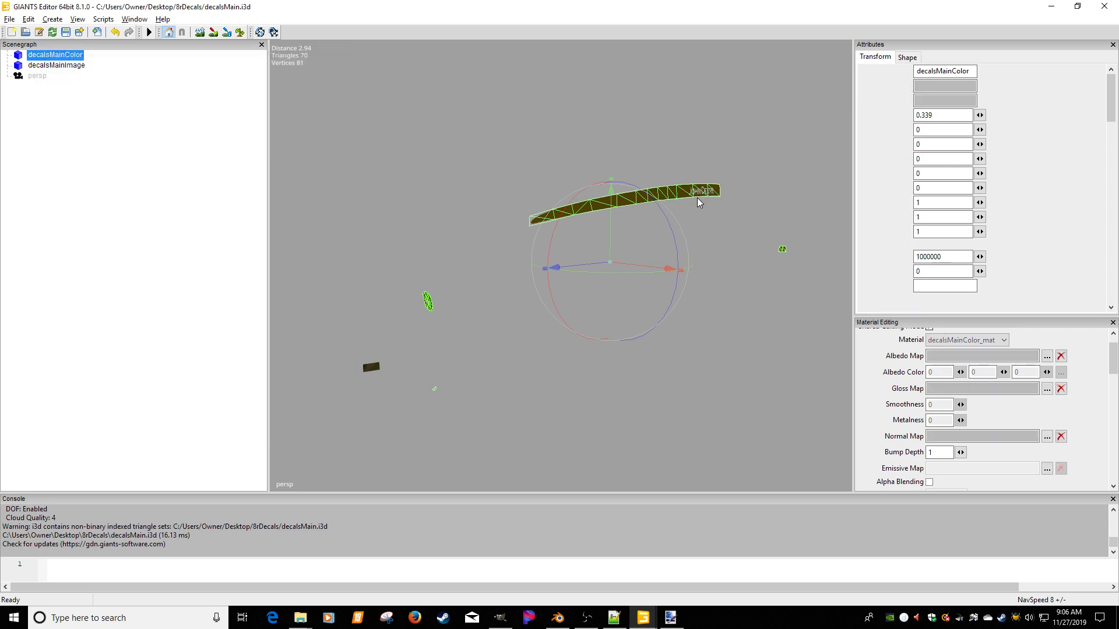
# Switch to paint.net, erase a freehand test line along the upper yellow stripe, and save the color texture.
pyautogui.scroll(5, 700, 220)
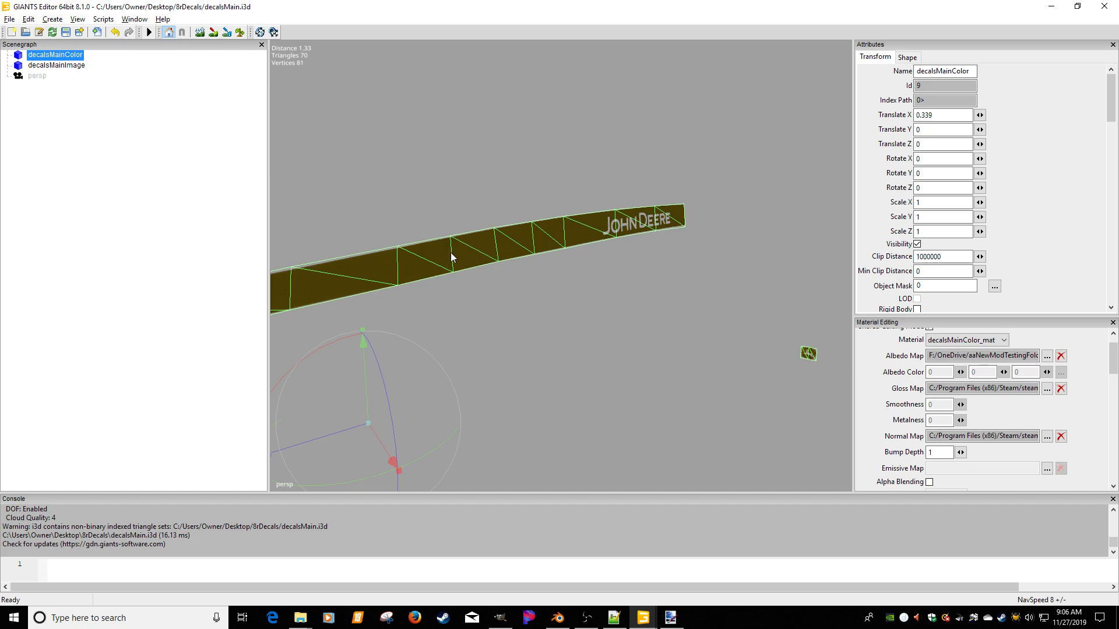
pyautogui.moveTo(471, 285)
pyautogui.keyDown('alt'); pyautogui.mouseDown()
pyautogui.moveTo(476, 270)
pyautogui.moveTo(467, 270)
pyautogui.mouseUp(); pyautogui.keyUp('alt')
pyautogui.scroll(-2, 470, 274)
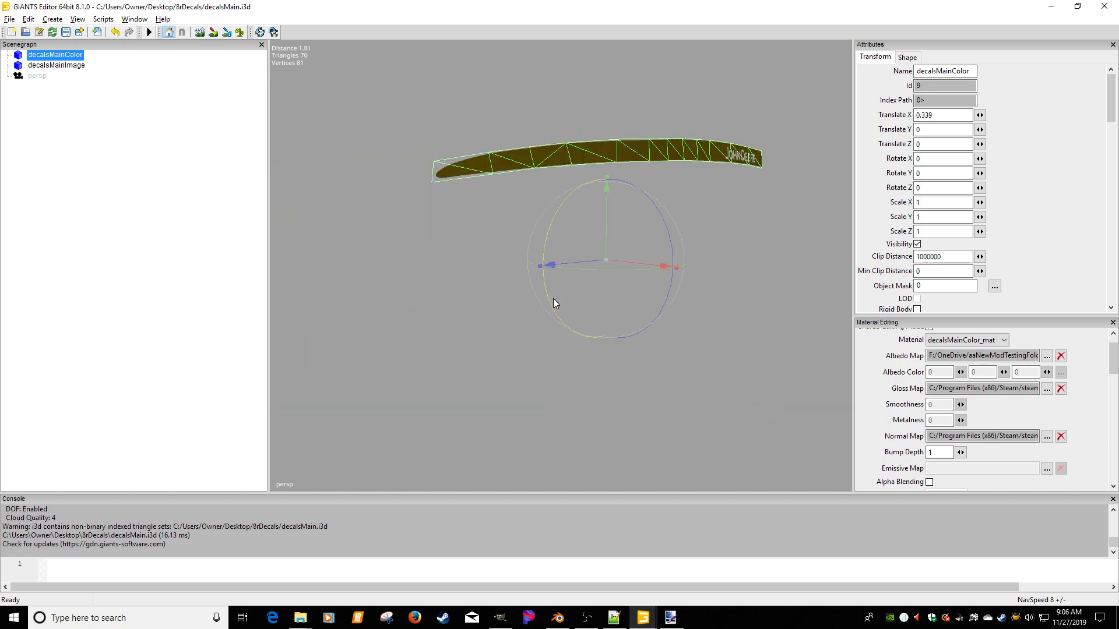
pyautogui.click(671, 618)
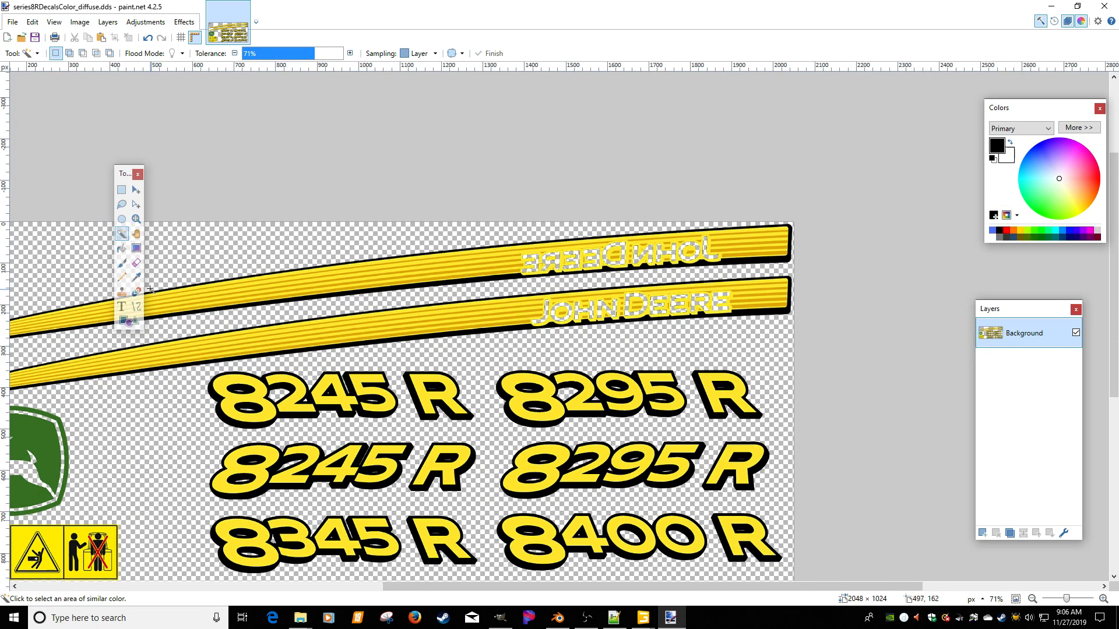
pyautogui.click(122, 277)
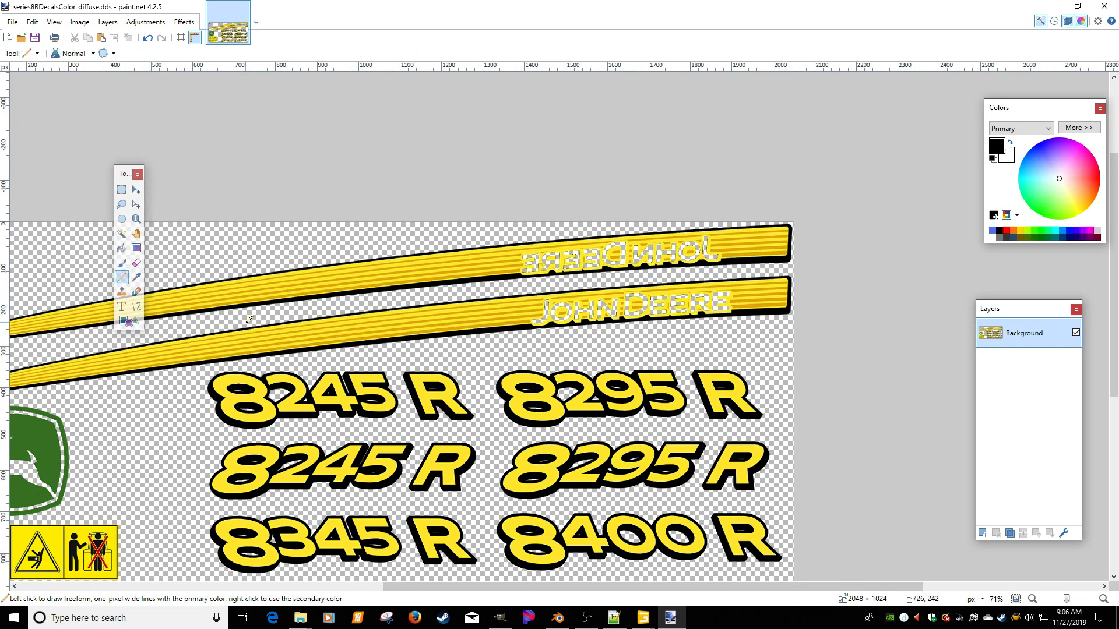
pyautogui.moveTo(249, 319); pyautogui.dragTo(360, 285, button='middle')
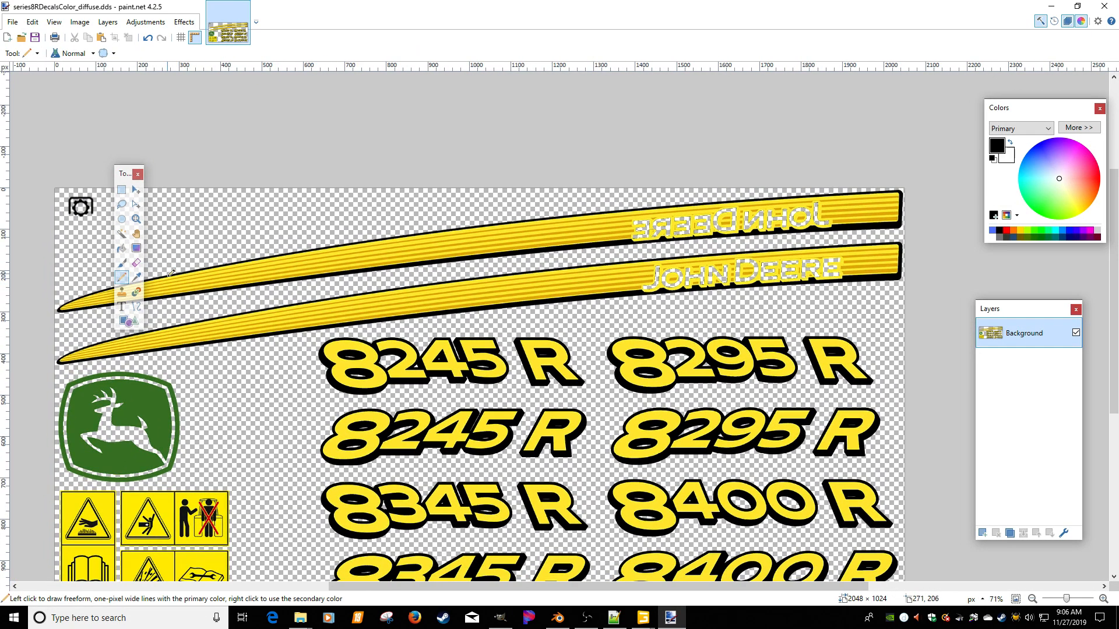
pyautogui.click(137, 265)
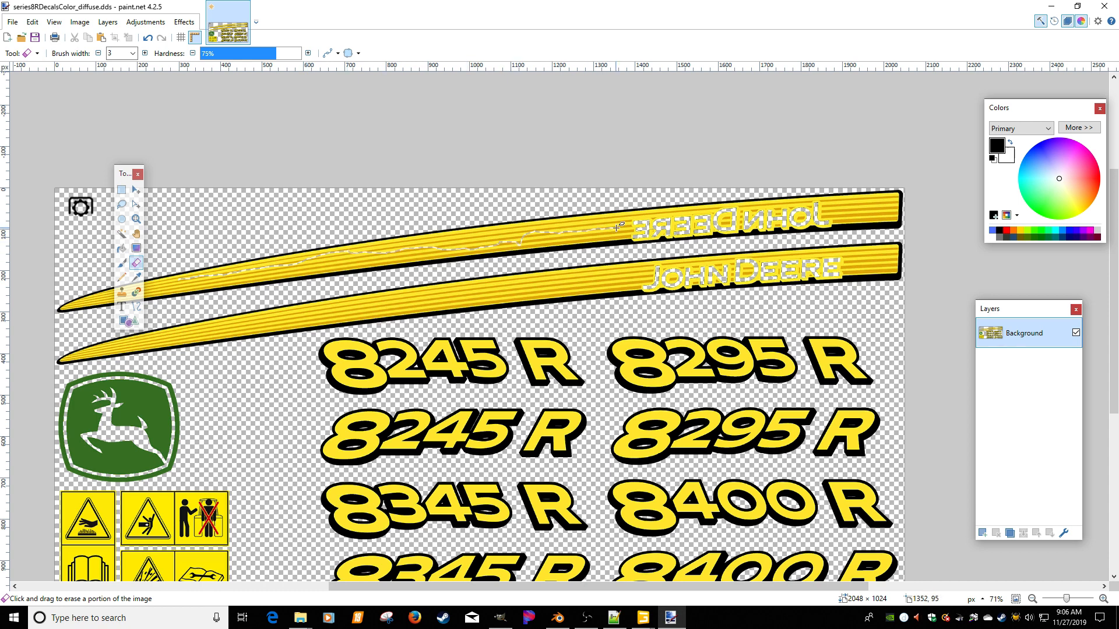
pyautogui.click(35, 37)
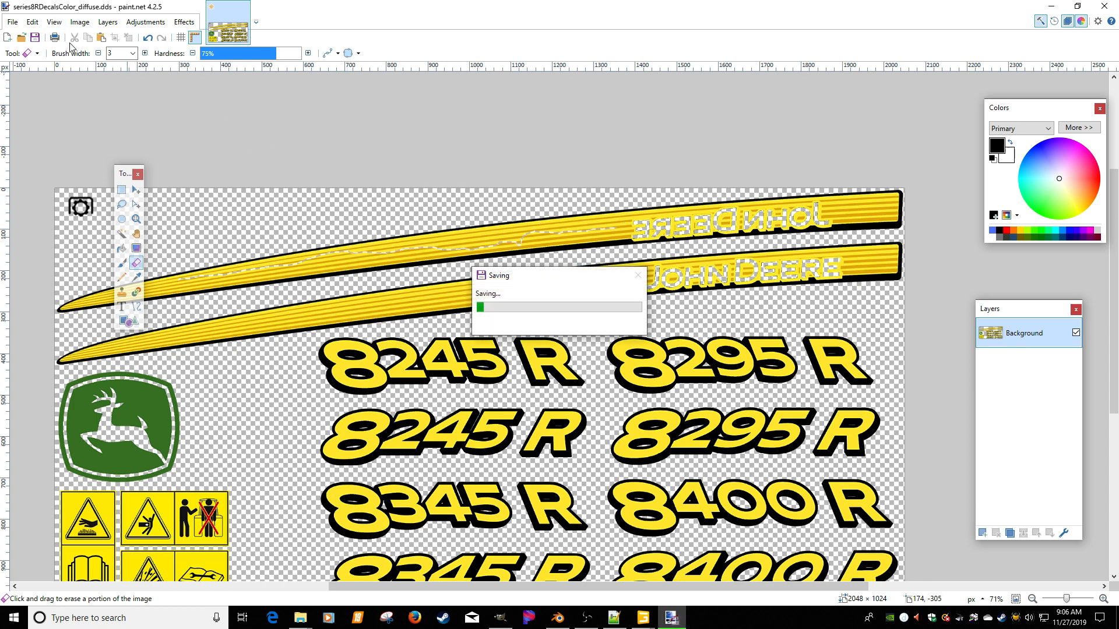
# Switch to the decalsMain.i3d window of GIANTS Editor, reload the textures and check both sides of the decal stripe.
pyautogui.moveTo(643, 618)
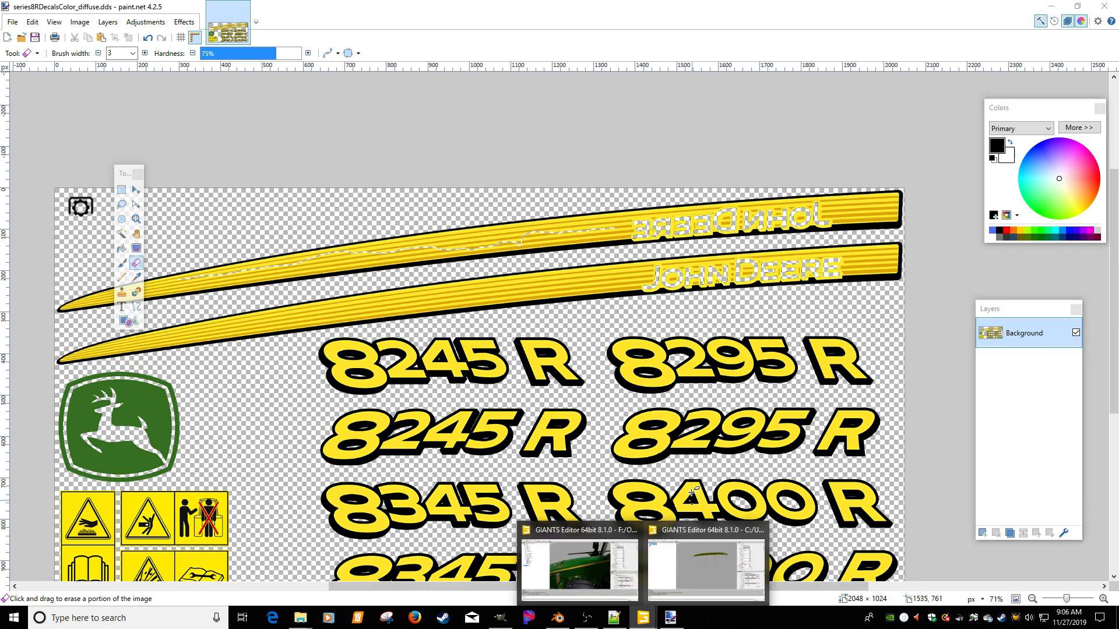
pyautogui.click(685, 530)
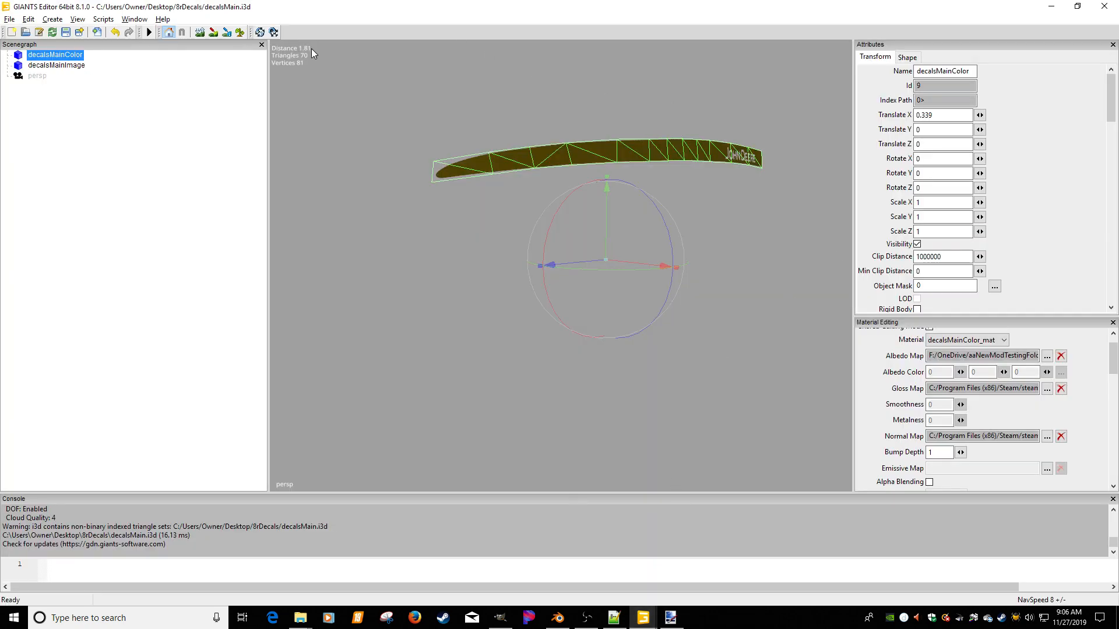
pyautogui.click(274, 33)
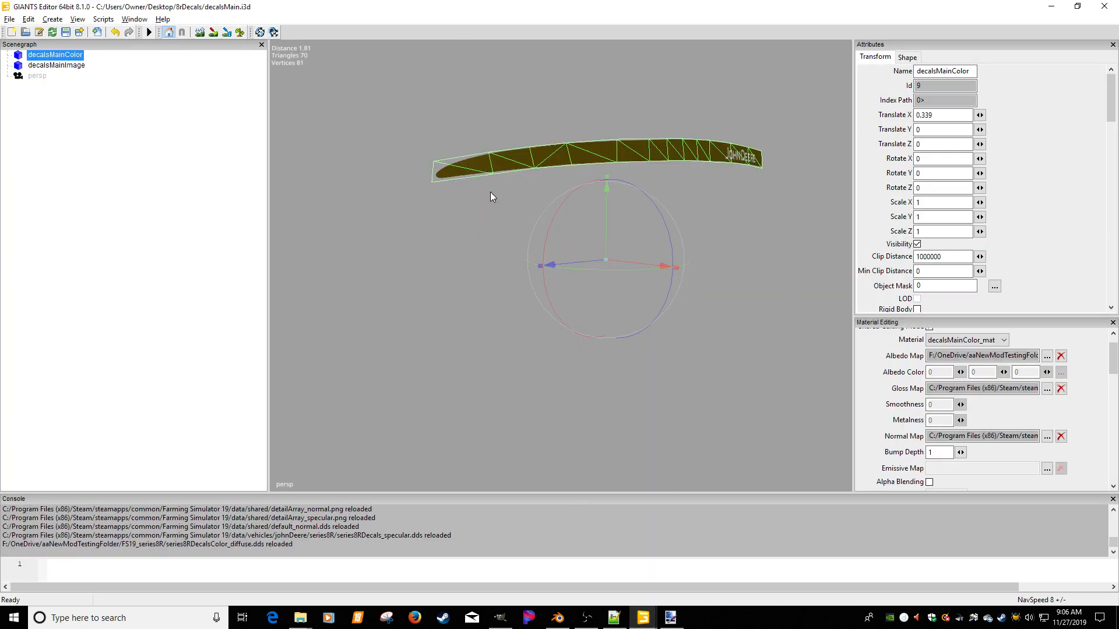
pyautogui.scroll(-4, 484, 201)
pyautogui.keyDown('alt'); pyautogui.moveTo(479, 206); pyautogui.dragTo(622, 194); pyautogui.keyUp('alt')
pyautogui.scroll(4, 705, 221)
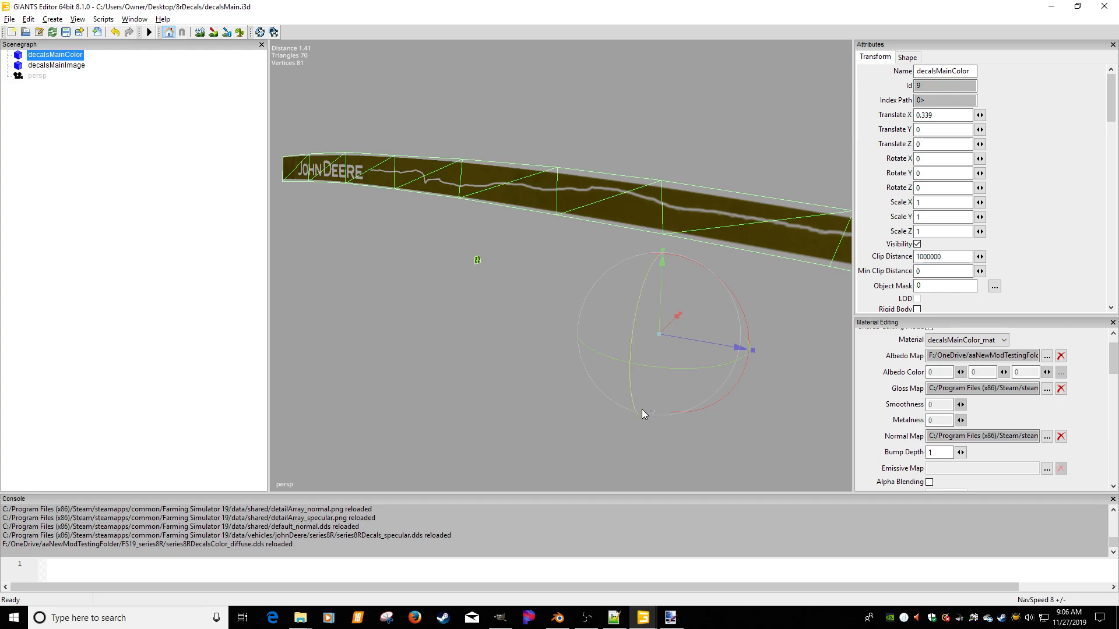
# Switch to paint.net, undo the test eraser stroke and save the color texture again.
pyautogui.hotkey('alt', 'Tab')
pyautogui.hotkey('ctrl', 'z')
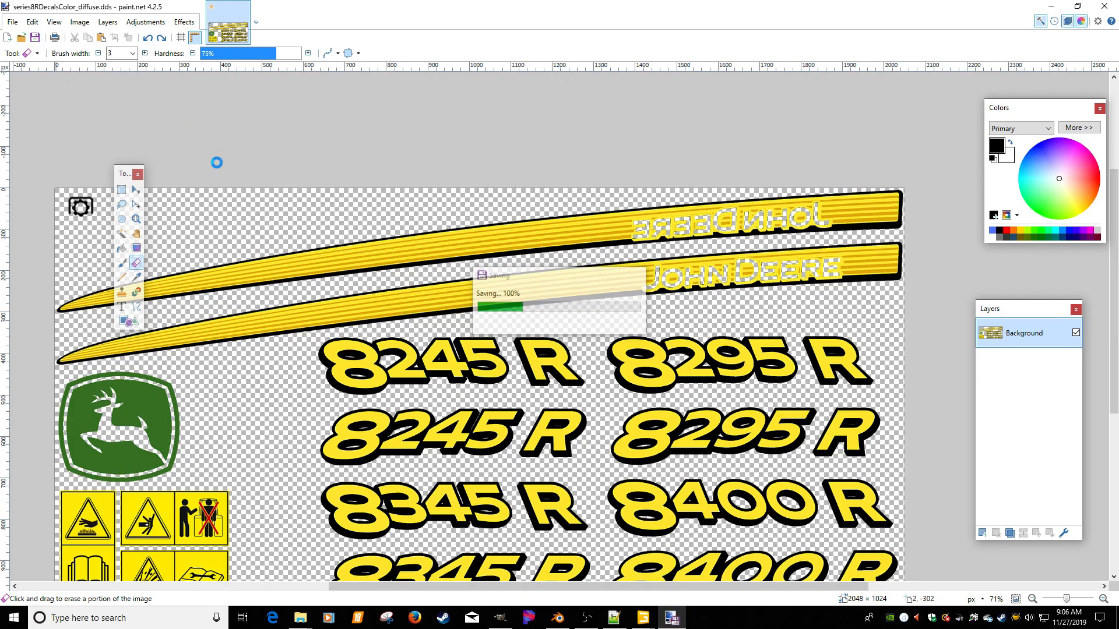
# Return to decalsMain.i3d in GIANTS Editor and reload the textures from the restored image.
pyautogui.moveTo(642, 621)
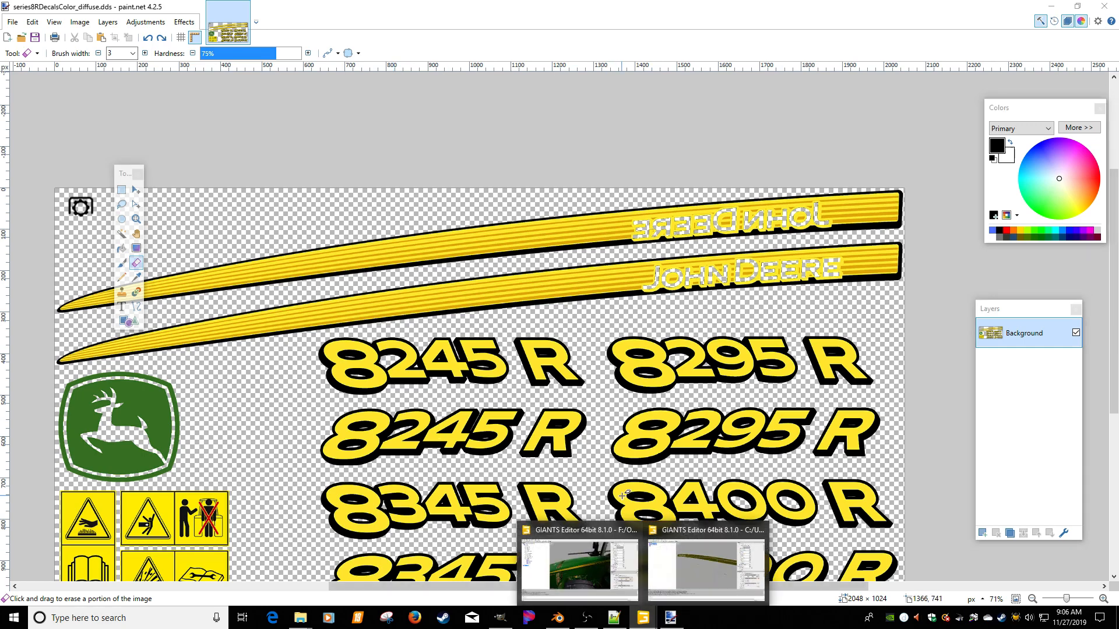
pyautogui.click(679, 534)
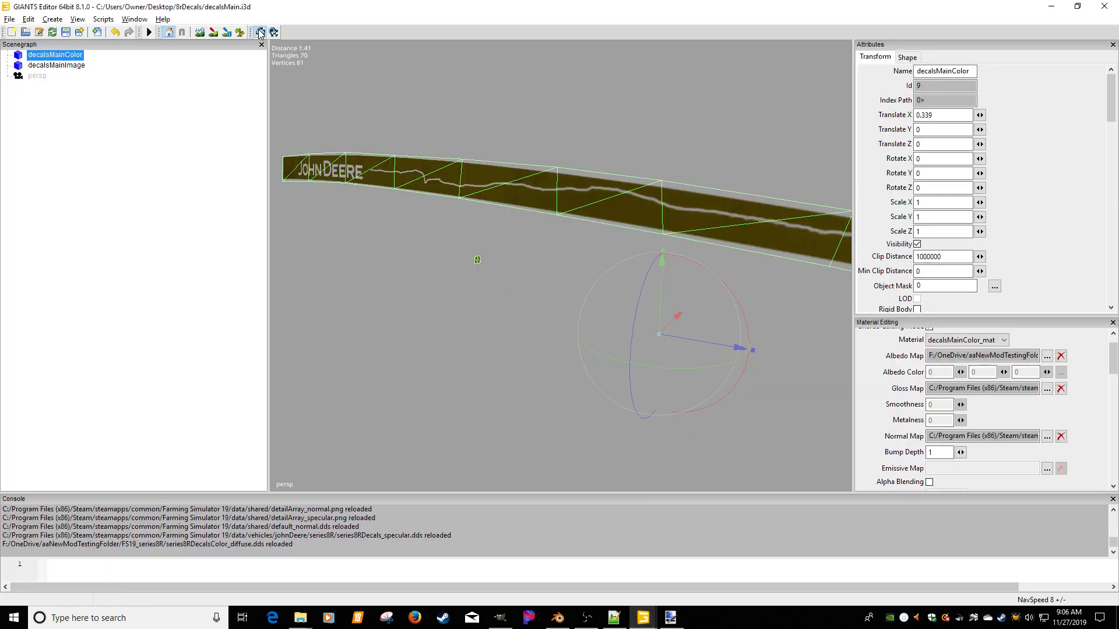
pyautogui.scroll(-3, 577, 176)
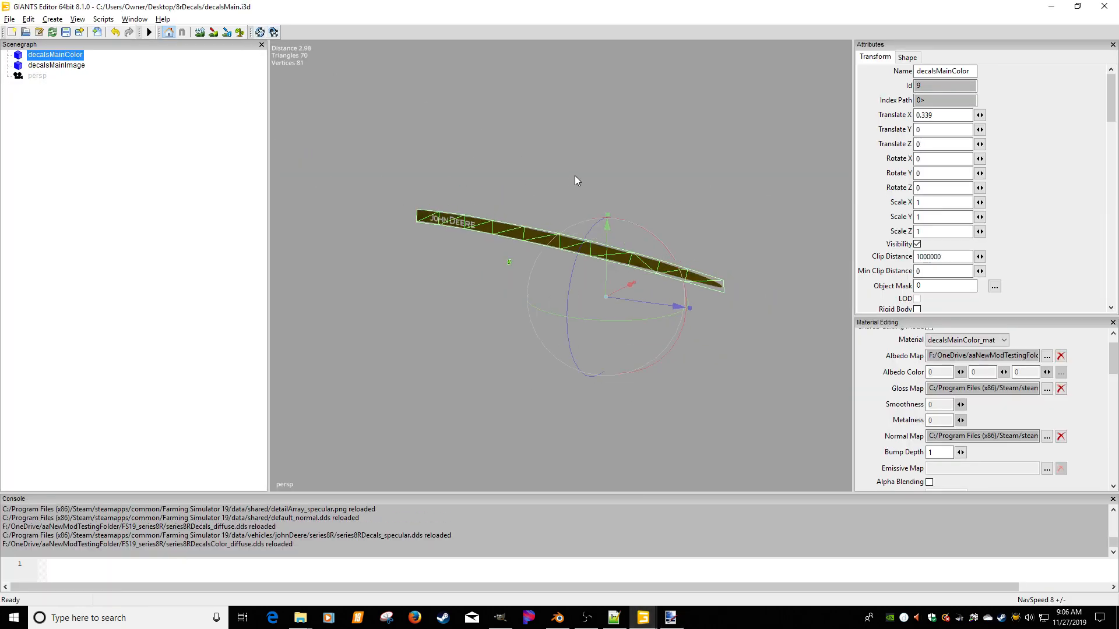
pyautogui.keyDown('alt'); pyautogui.moveTo(575, 176); pyautogui.dragTo(473, 182); pyautogui.keyUp('alt')
pyautogui.scroll(-5, 469, 184)
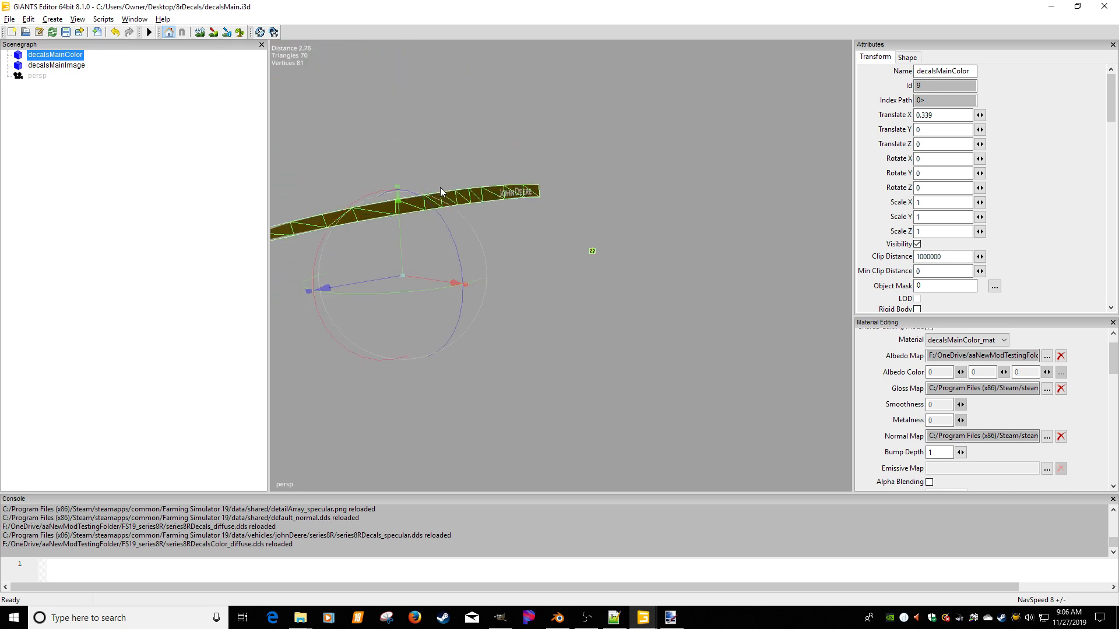
# Set the albedo map of decalsMainImage to series8RDecals_diffuse.dds from the game's series8R folder.
pyautogui.click(82, 67)
pyautogui.keyDown('alt'); pyautogui.moveTo(355, 132); pyautogui.dragTo(482, 175); pyautogui.keyUp('alt')
pyautogui.click(1047, 356)
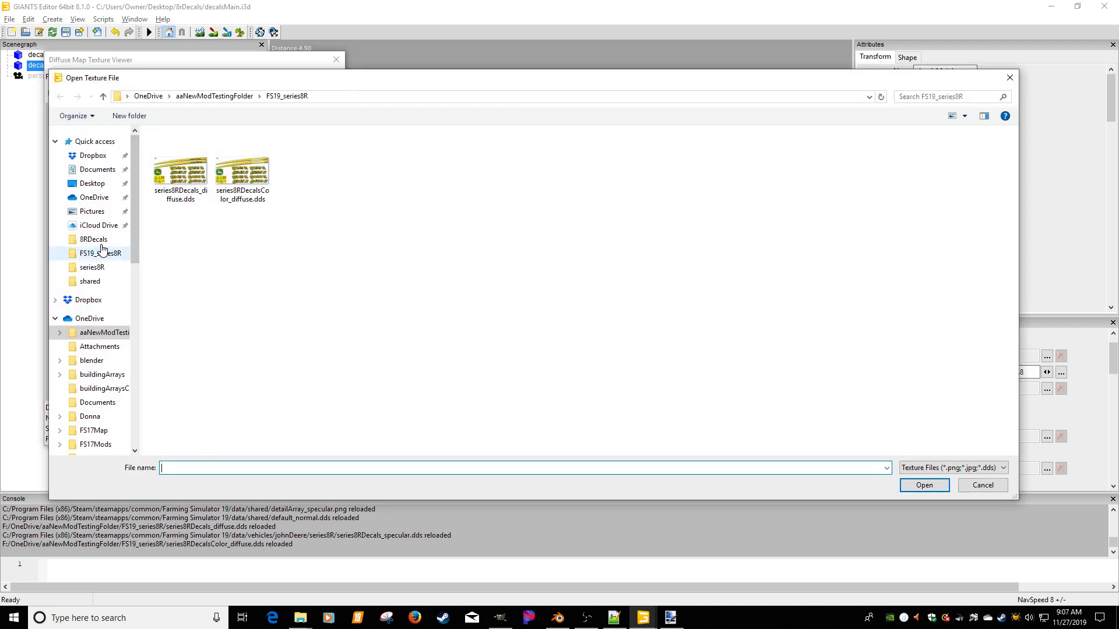
pyautogui.click(93, 267)
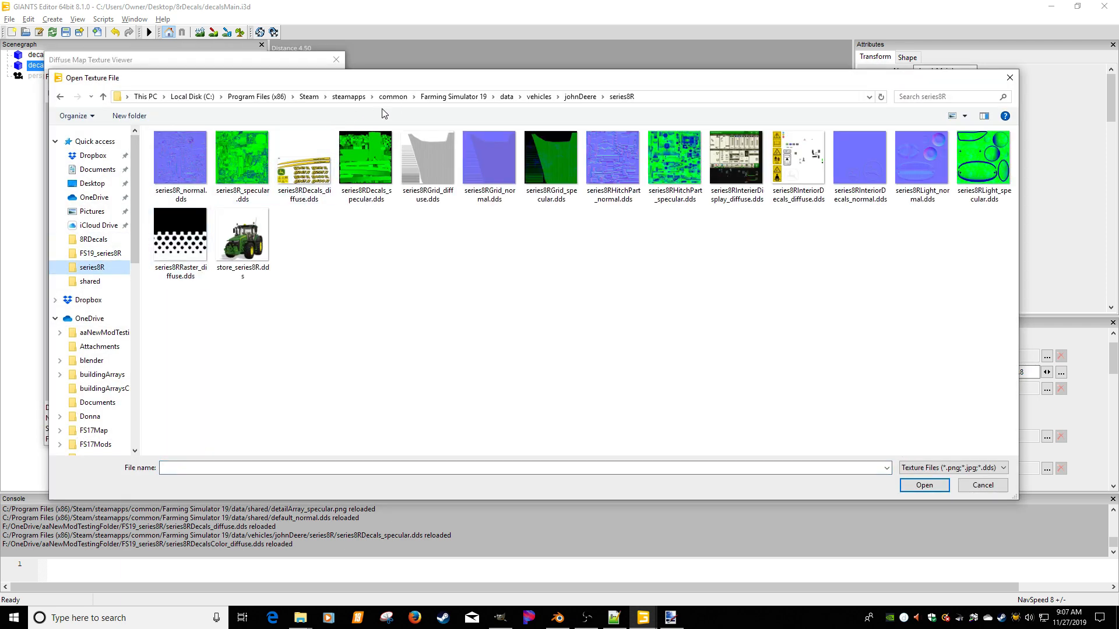
pyautogui.doubleClick(326, 188)
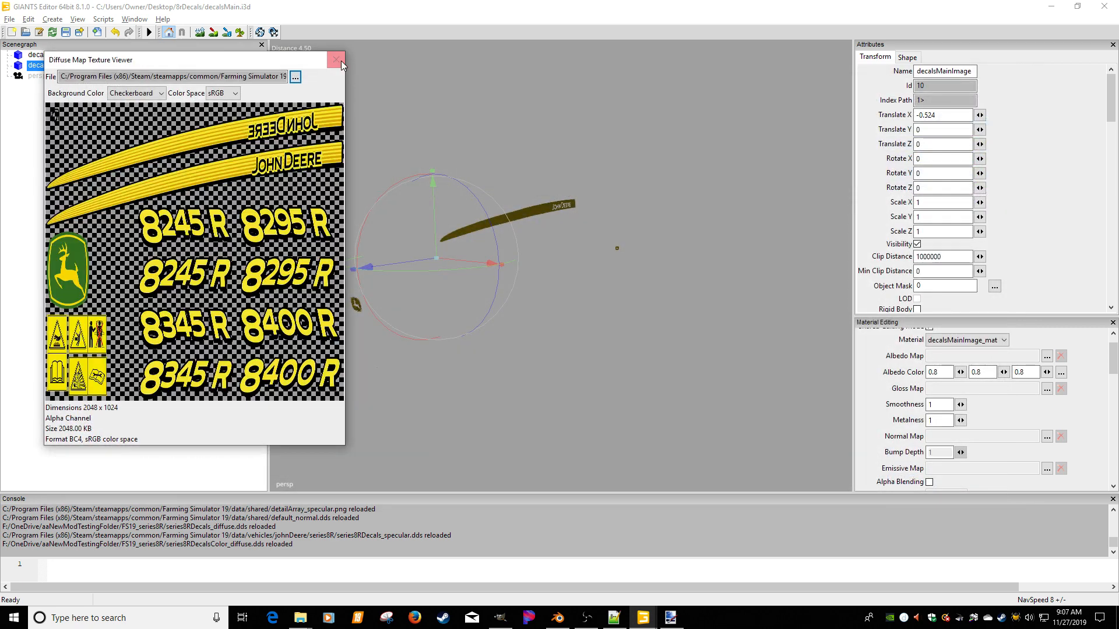
pyautogui.click(337, 60)
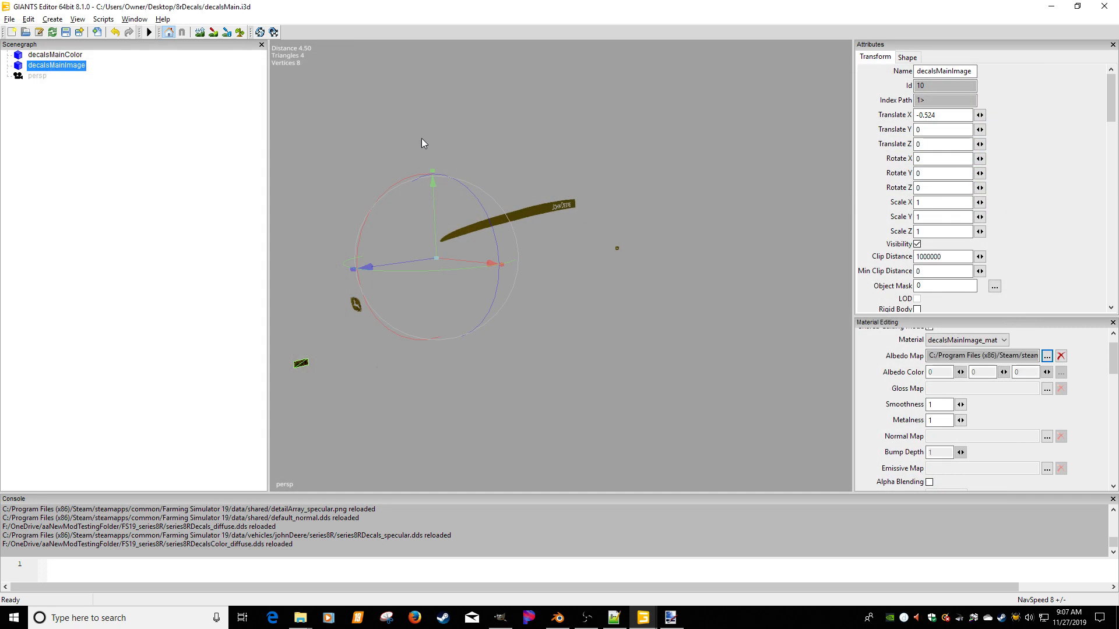
# Set the gloss map of decalsMainImage to series8RDecals_specular.dds.
pyautogui.click(1047, 389)
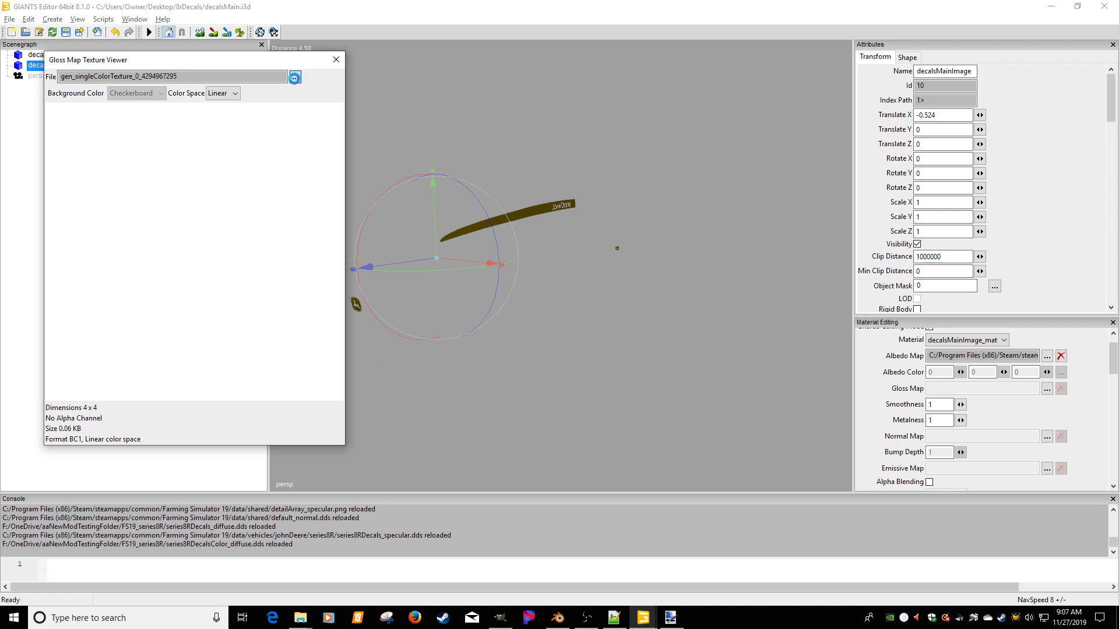
pyautogui.click(295, 78)
pyautogui.doubleClick(355, 172)
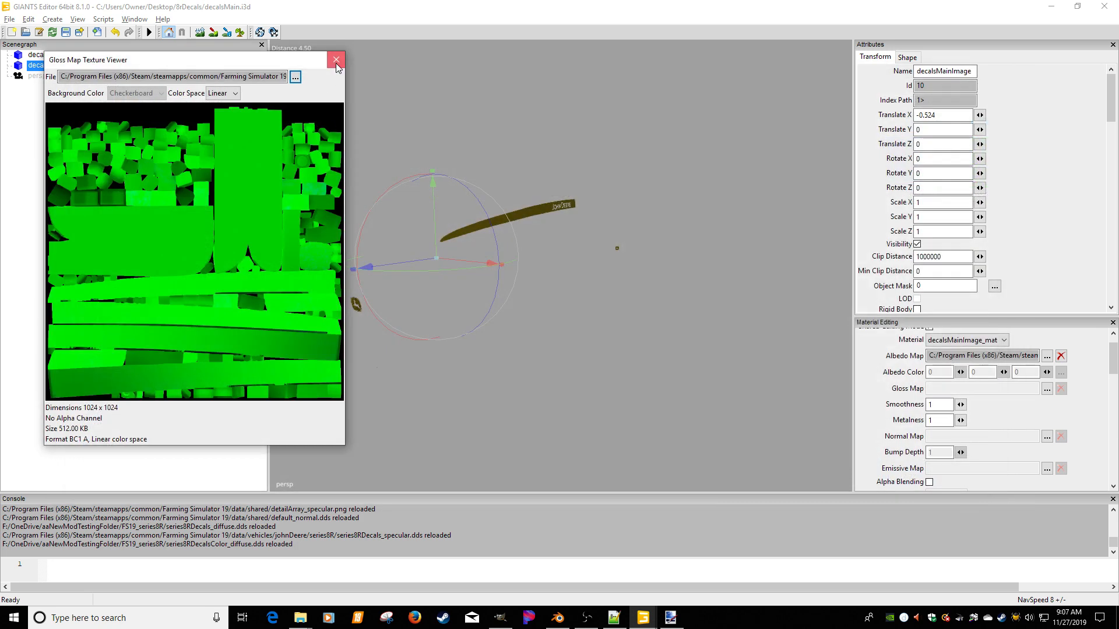
pyautogui.click(336, 61)
# Set the normal map of decalsMainImage to default_normal.dds from the game's data/shared folder.
pyautogui.click(1047, 436)
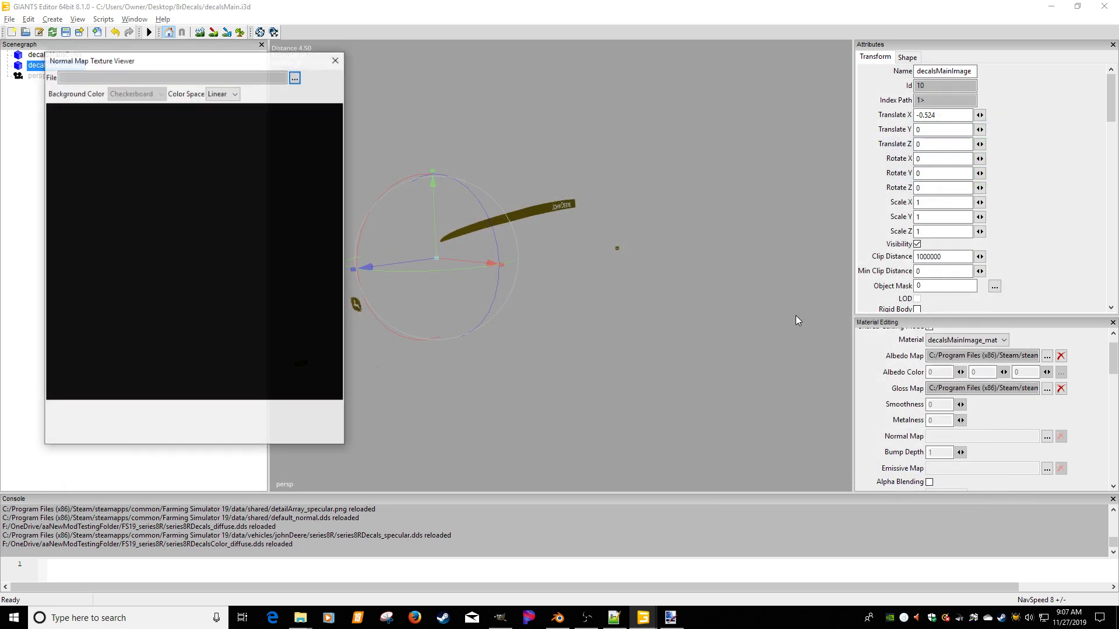
pyautogui.click(295, 77)
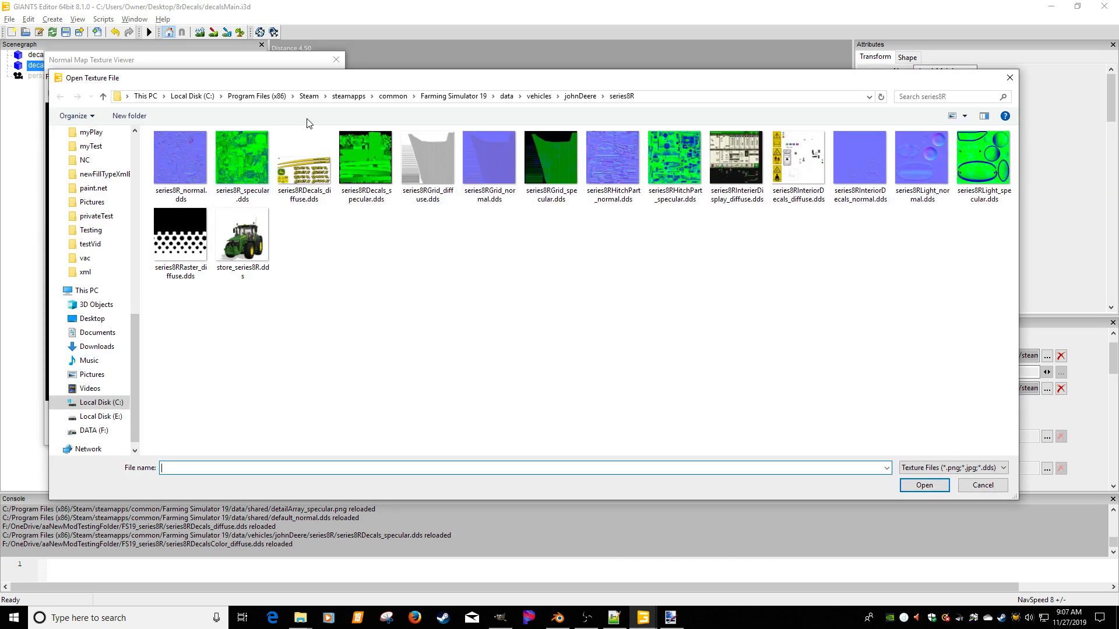
pyautogui.click(507, 96)
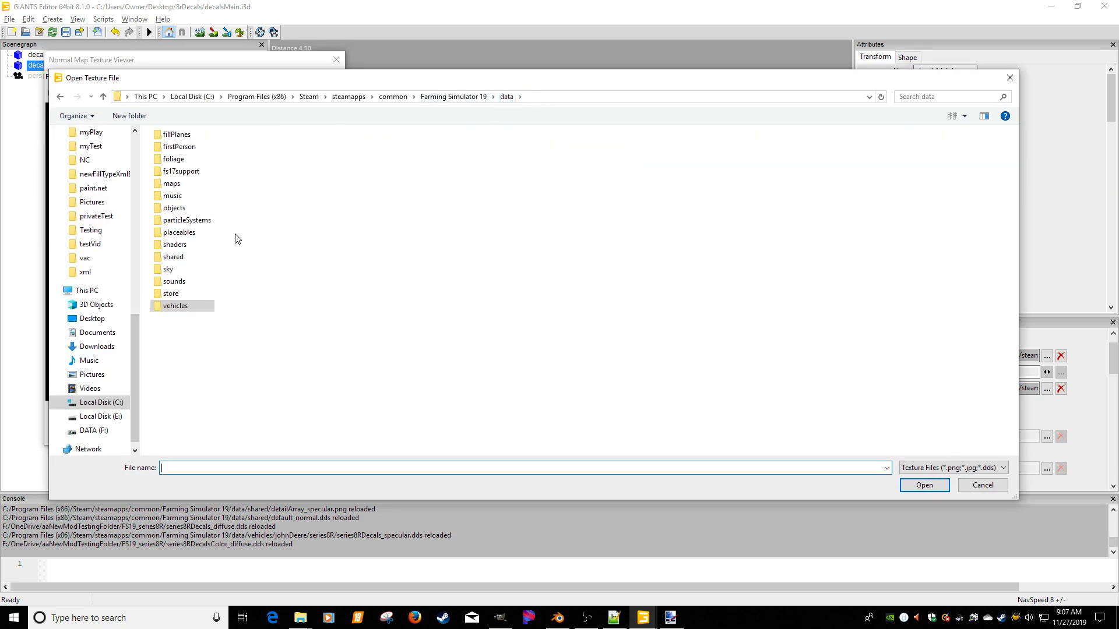
pyautogui.doubleClick(175, 257)
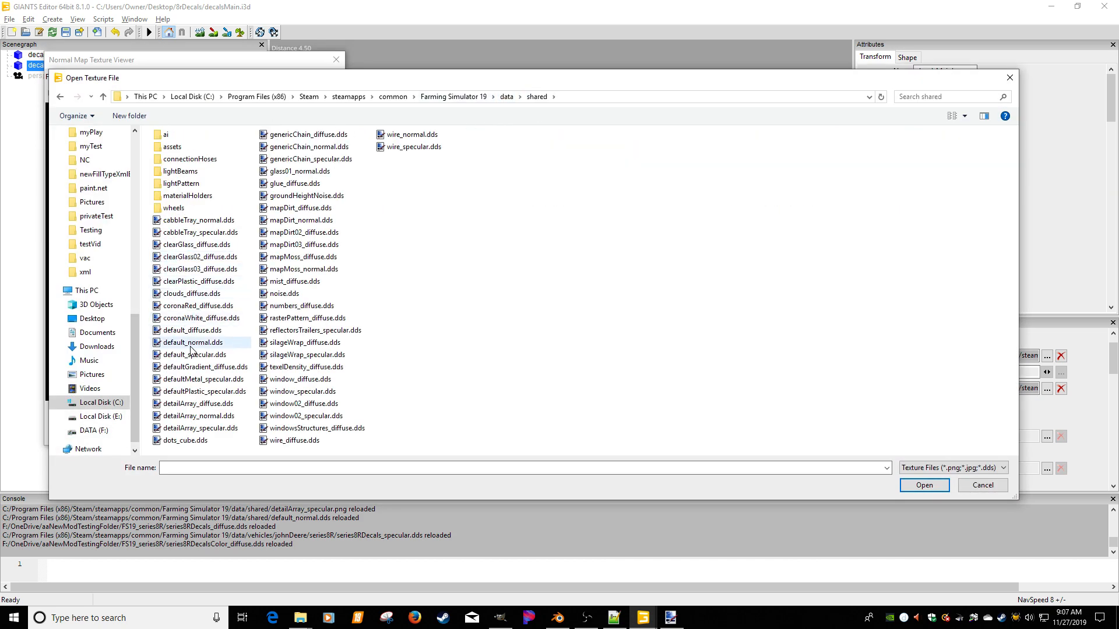
pyautogui.doubleClick(192, 343)
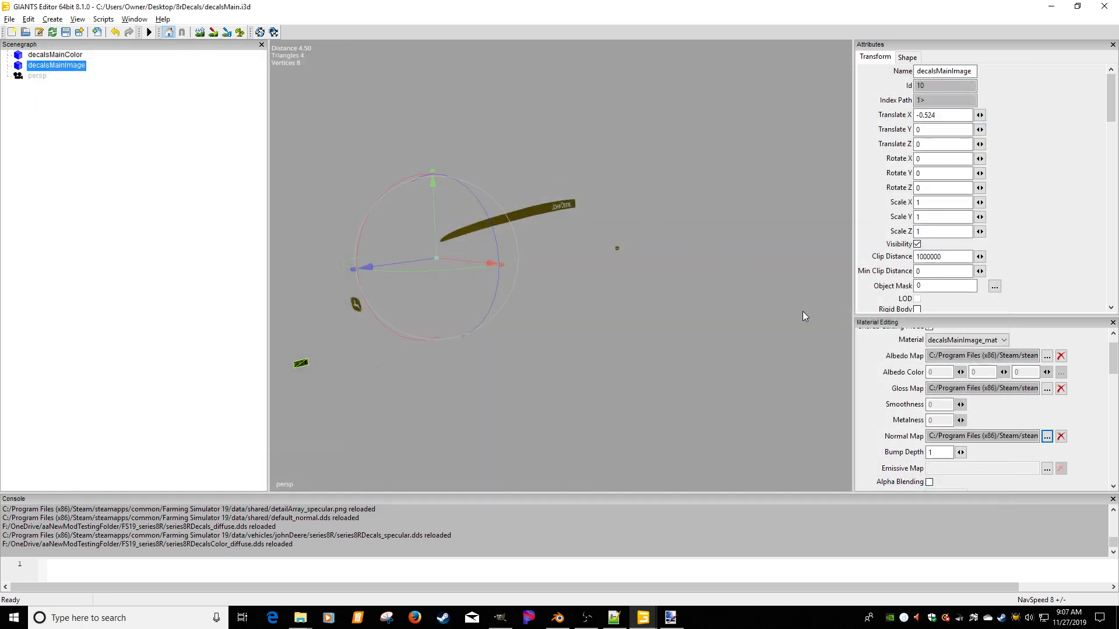
# Assign a custom shader source from the game's data/shaders folder to the decalsMainImage material.
pyautogui.scroll(-3, 970, 431)
pyautogui.click(1054, 446)
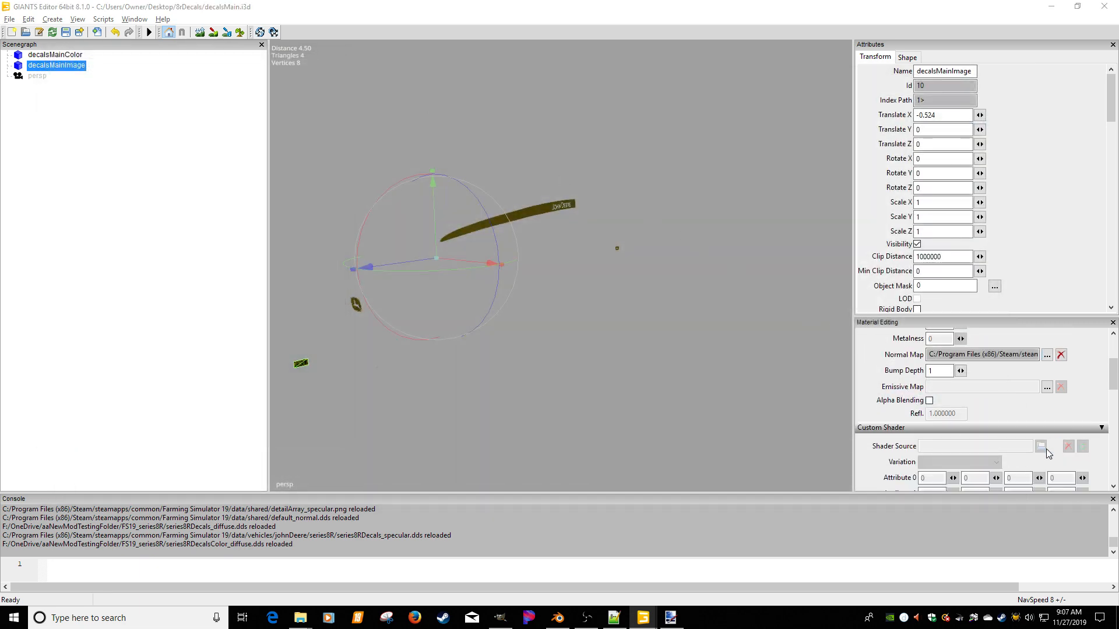
pyautogui.click(463, 58)
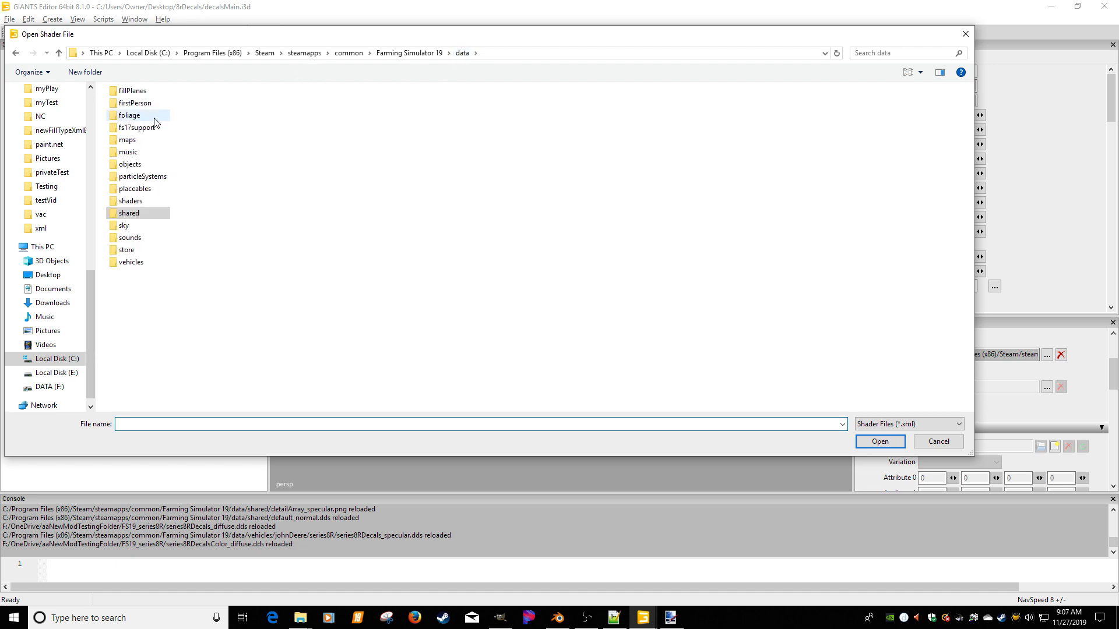
pyautogui.doubleClick(135, 209)
pyautogui.click(135, 205)
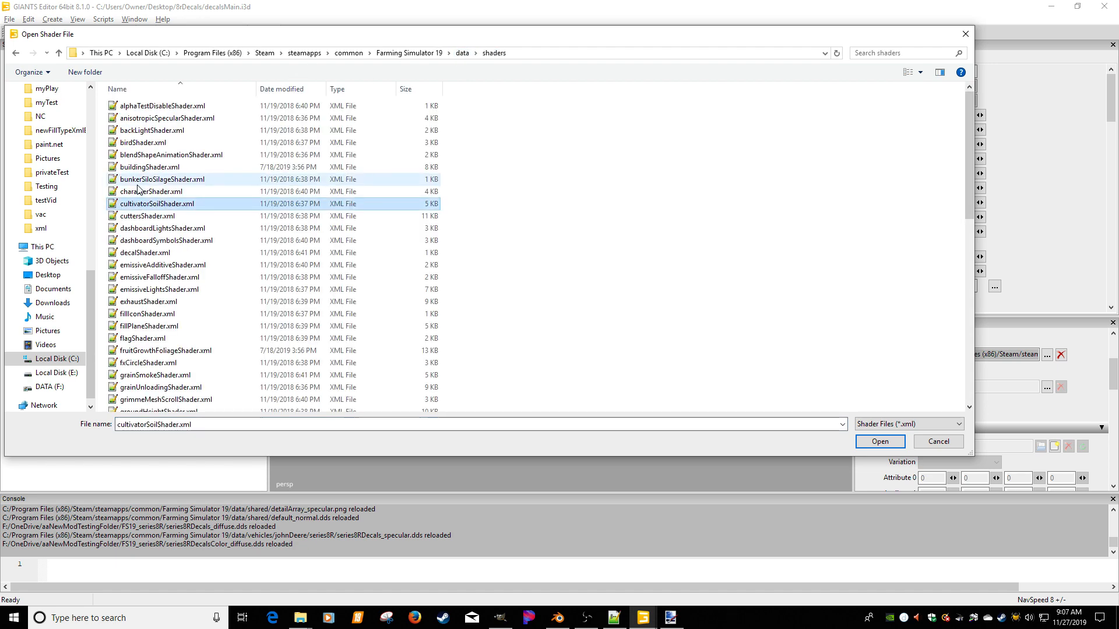
pyautogui.scroll(-12, 146, 262)
pyautogui.doubleClick(154, 341)
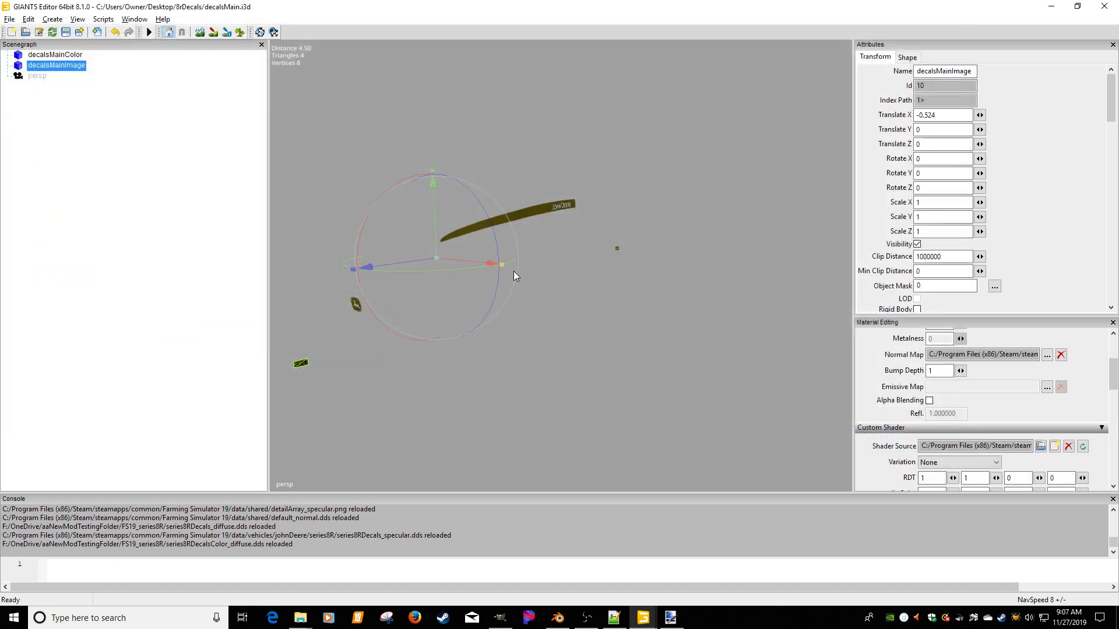
# Set the shader variation of decalsMainImage to Decal and check the warning decal up close.
pyautogui.click(957, 462)
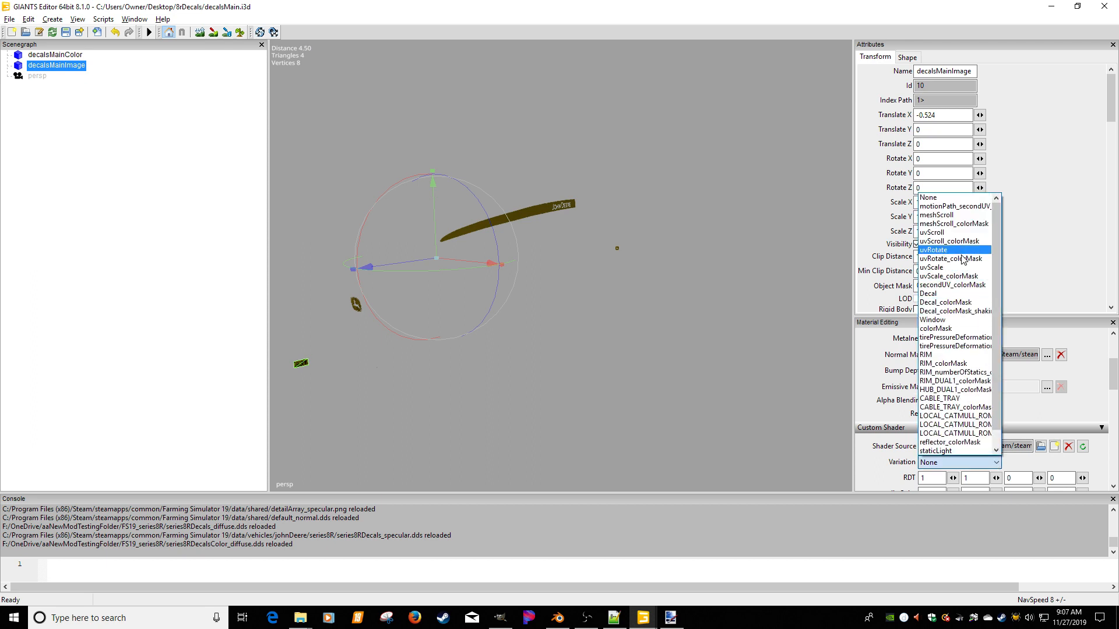
pyautogui.click(937, 293)
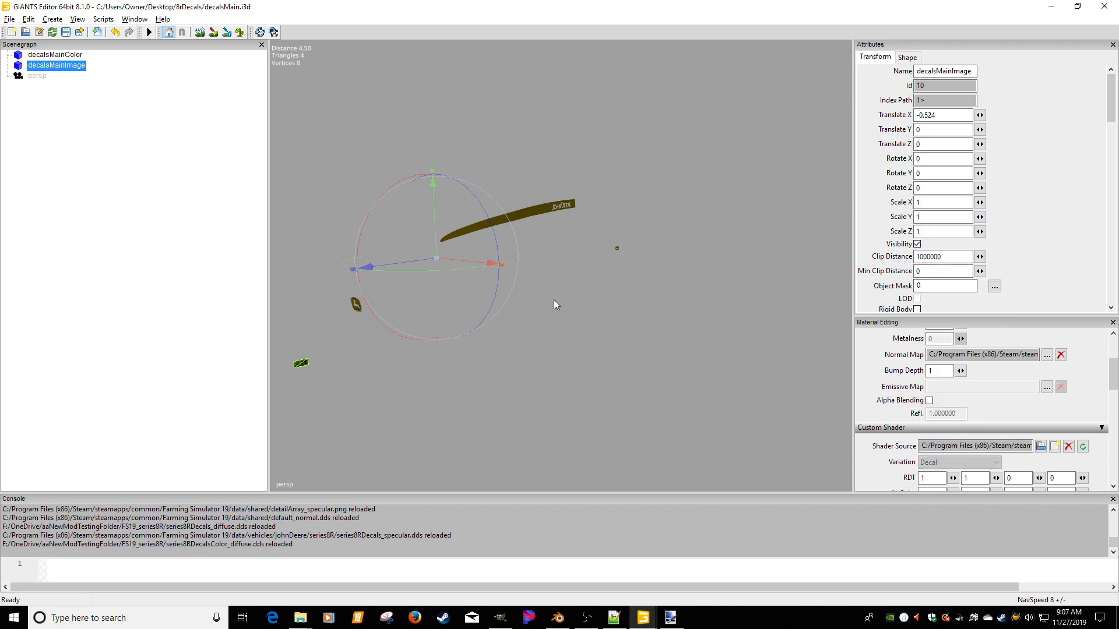
pyautogui.keyDown('alt'); pyautogui.moveTo(487, 319); pyautogui.dragTo(532, 295, button='middle'); pyautogui.keyUp('alt')
pyautogui.scroll(4, 533, 294)
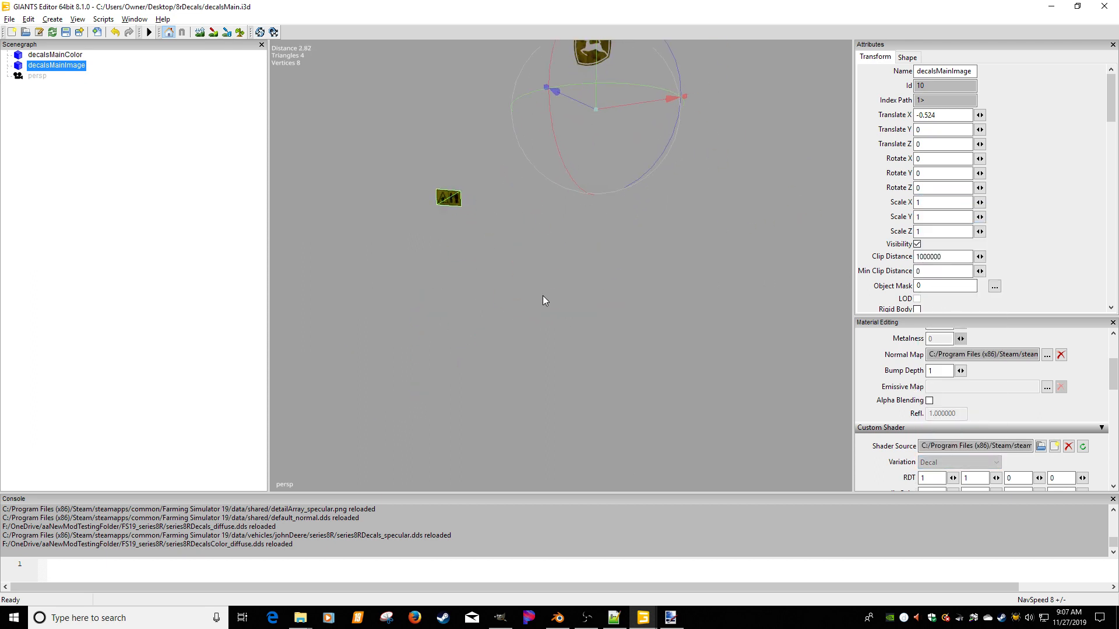
pyautogui.keyDown('alt'); pyautogui.moveTo(408, 285); pyautogui.dragTo(495, 267, button='middle'); pyautogui.keyUp('alt')
pyautogui.scroll(3, 505, 260)
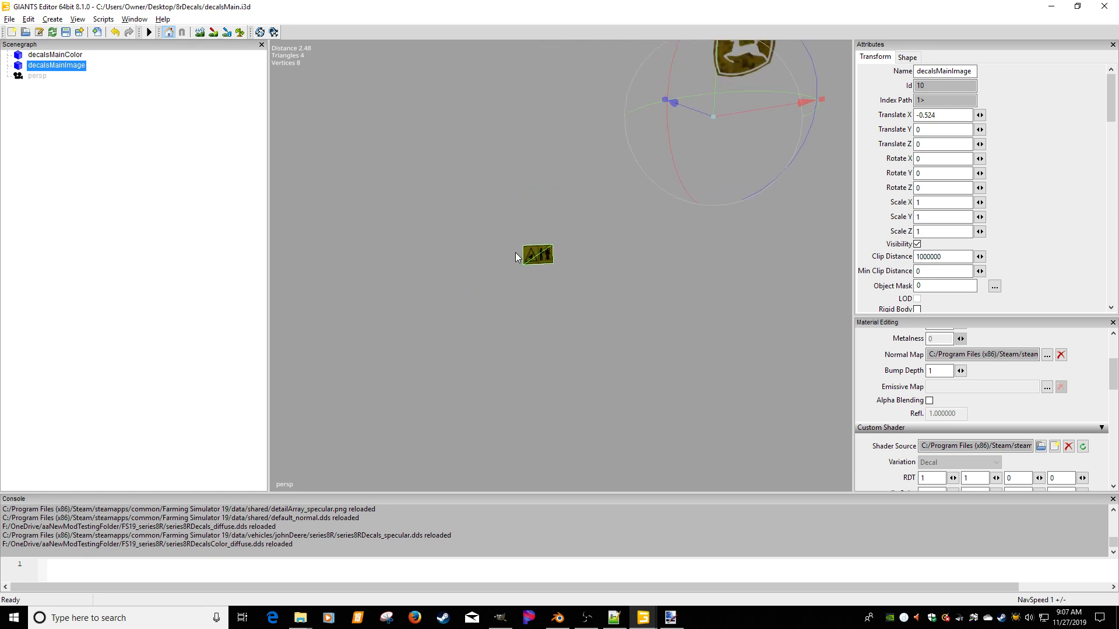
# Try the Decal_colorMask shader variation on decalsMainImage and restore the Decal variation.
pyautogui.moveTo(547, 236)
pyautogui.keyDown('alt'); pyautogui.mouseDown(button='middle')
pyautogui.moveTo(528, 261)
pyautogui.moveTo(552, 244)
pyautogui.mouseUp(button='middle'); pyautogui.keyUp('alt')
pyautogui.scroll(3, 589, 240)
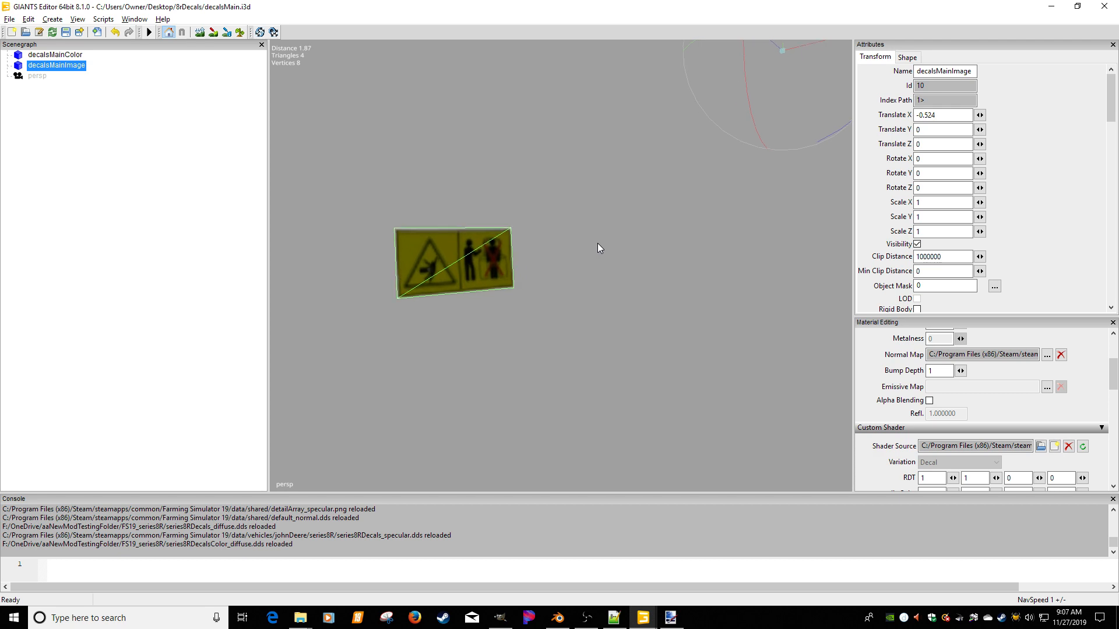
pyautogui.click(967, 462)
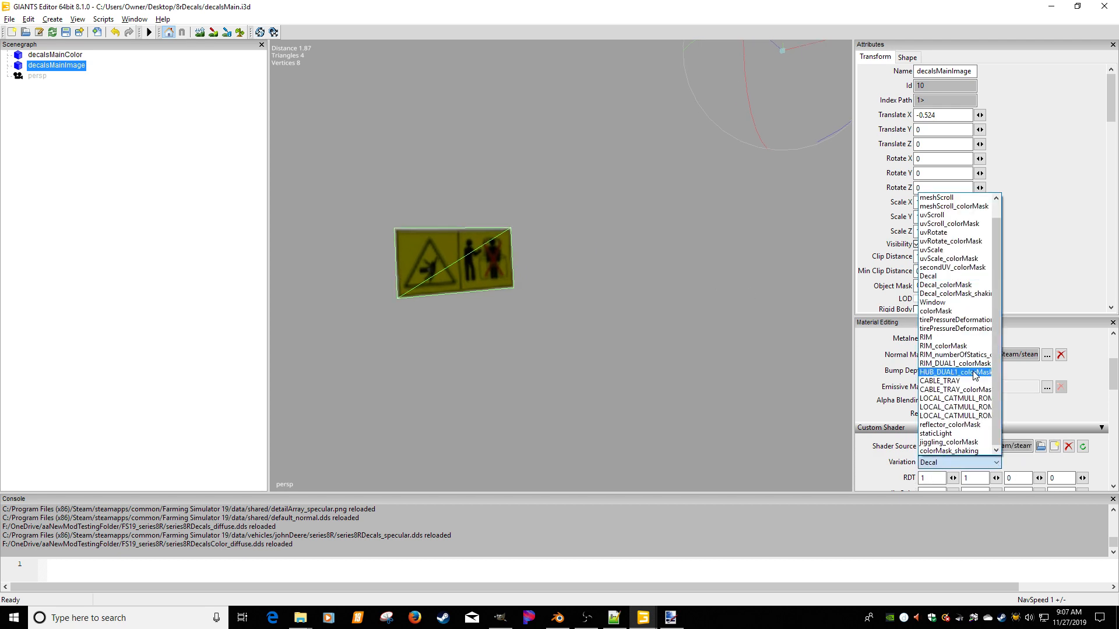
pyautogui.click(940, 286)
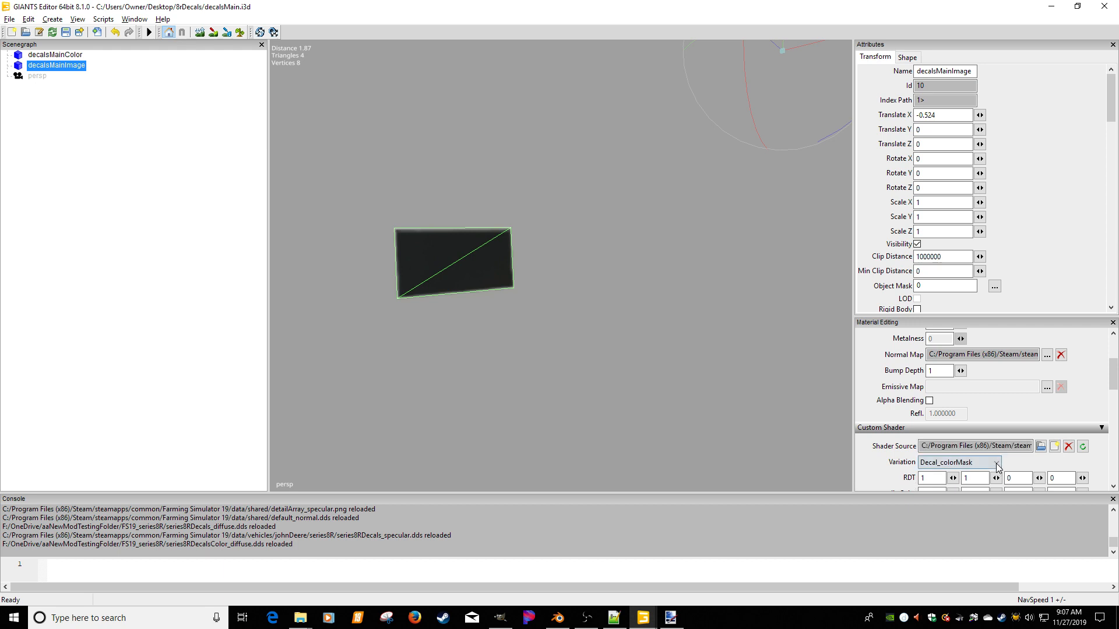
pyautogui.click(996, 463)
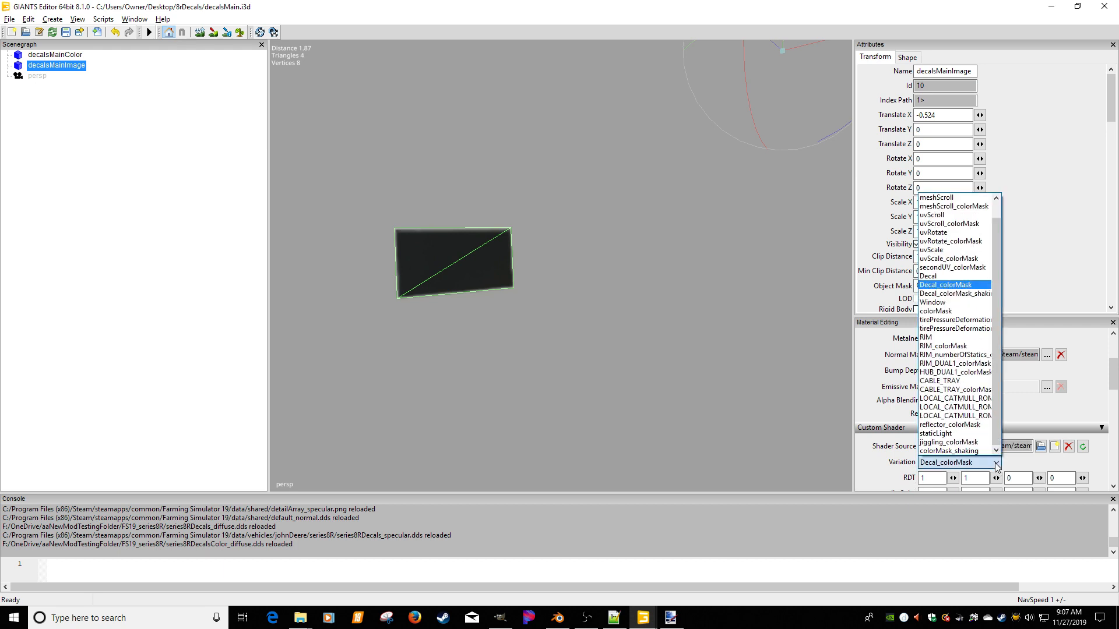
pyautogui.click(932, 275)
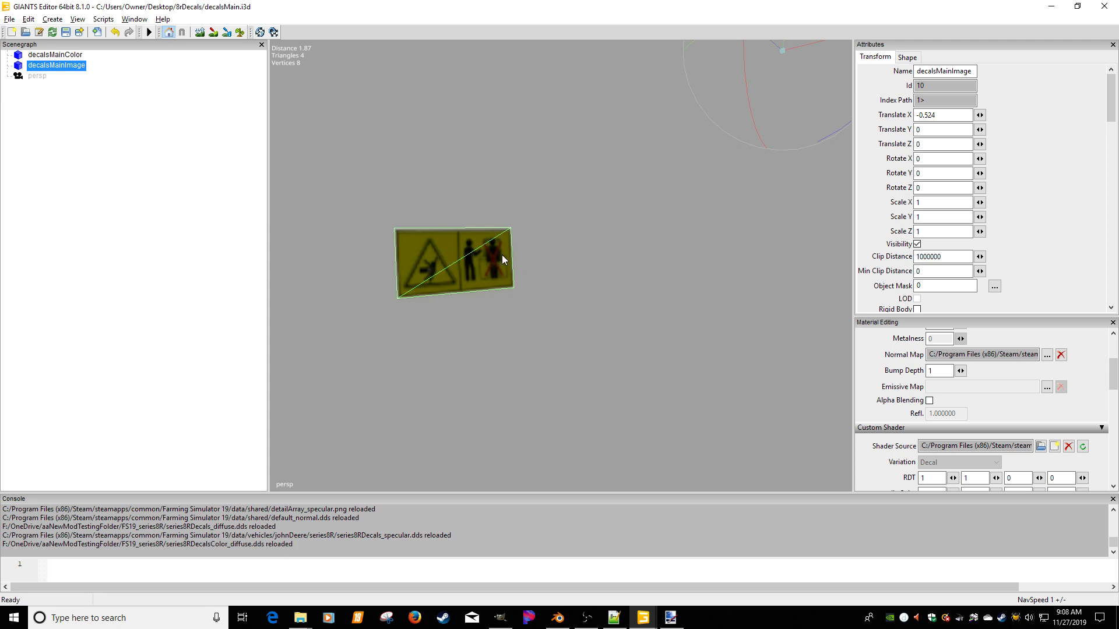
# Inspect the warning decals, logo and John Deere stripes from several angles to check their textures.
pyautogui.keyDown('alt'); pyautogui.moveTo(647, 247); pyautogui.dragTo(536, 274, button='right'); pyautogui.keyUp('alt')
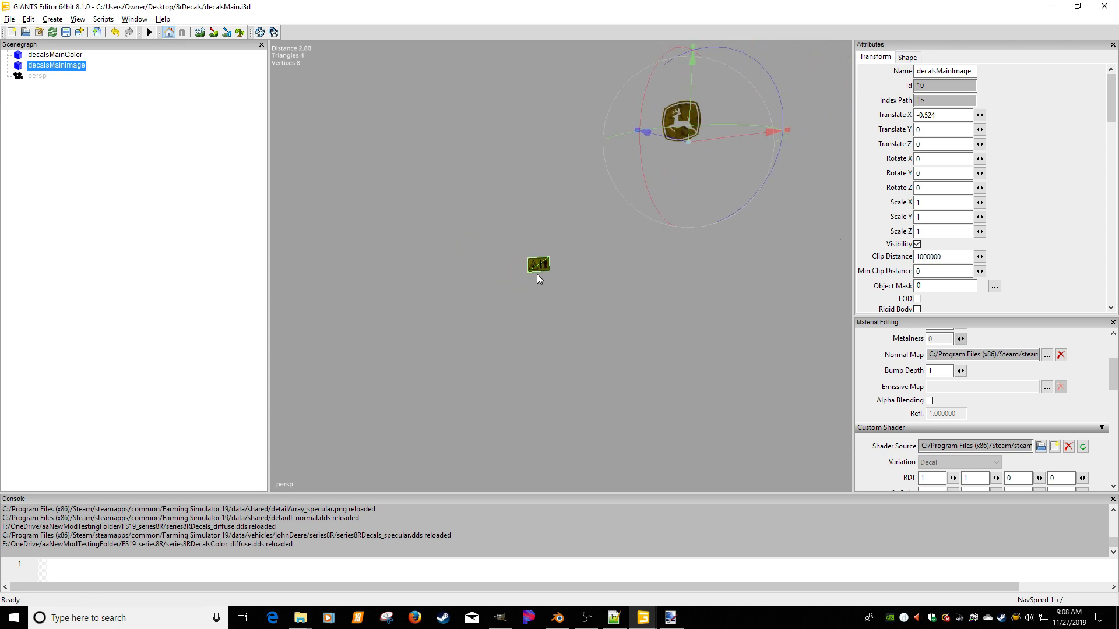
pyautogui.keyDown('alt'); pyautogui.moveTo(537, 274); pyautogui.dragTo(592, 244); pyautogui.keyUp('alt')
pyautogui.keyDown('alt'); pyautogui.moveTo(678, 215); pyautogui.dragTo(443, 324, button='middle'); pyautogui.keyUp('alt')
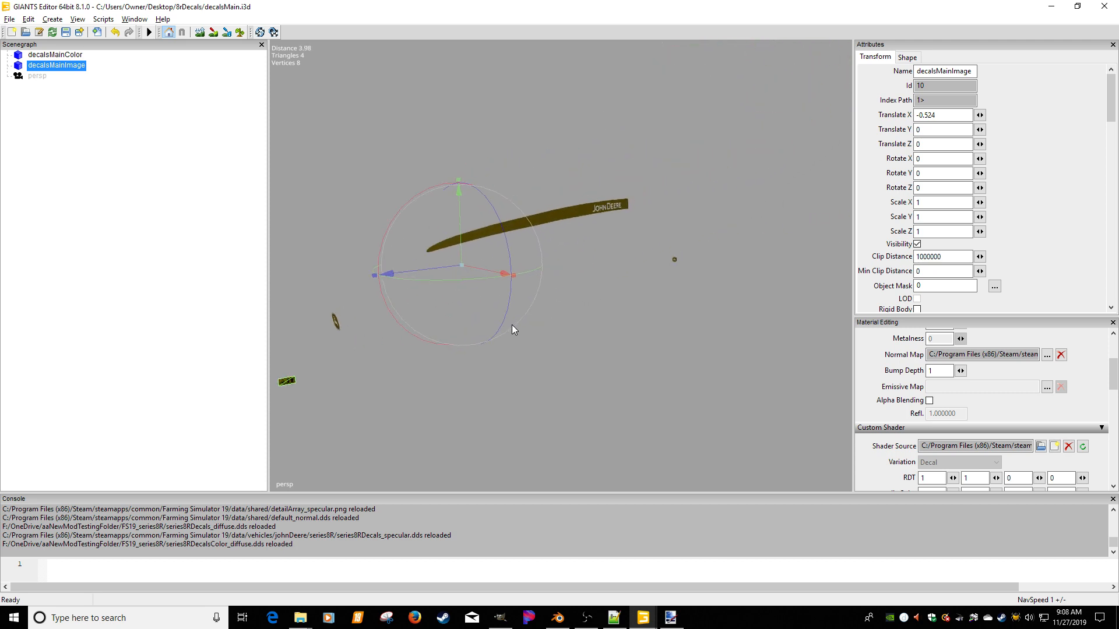
pyautogui.keyDown('alt'); pyautogui.moveTo(512, 324); pyautogui.dragTo(589, 296, button='right'); pyautogui.keyUp('alt')
pyautogui.keyDown('alt'); pyautogui.moveTo(588, 296); pyautogui.dragTo(638, 284); pyautogui.keyUp('alt')
pyautogui.keyDown('alt'); pyautogui.moveTo(524, 249); pyautogui.dragTo(744, 260); pyautogui.keyUp('alt')
pyautogui.keyDown('alt'); pyautogui.moveTo(744, 260); pyautogui.dragTo(640, 272, button='middle'); pyautogui.keyUp('alt')
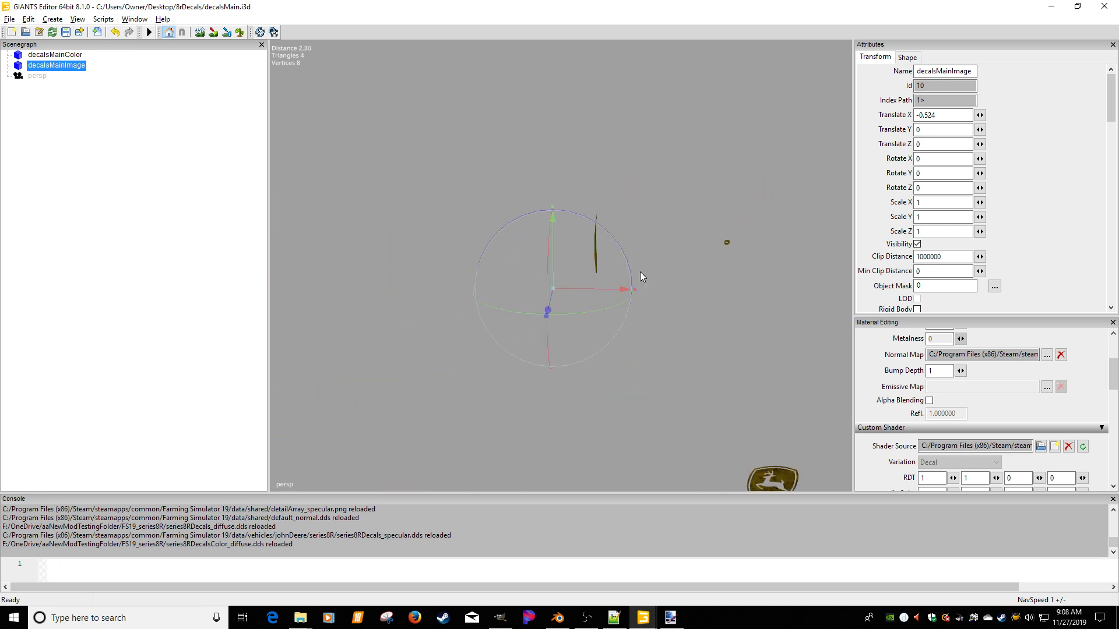
pyautogui.keyDown('alt'); pyautogui.moveTo(640, 271); pyautogui.dragTo(725, 266); pyautogui.keyUp('alt')
pyautogui.keyDown('alt'); pyautogui.moveTo(544, 268); pyautogui.dragTo(690, 275, button='right'); pyautogui.keyUp('alt')
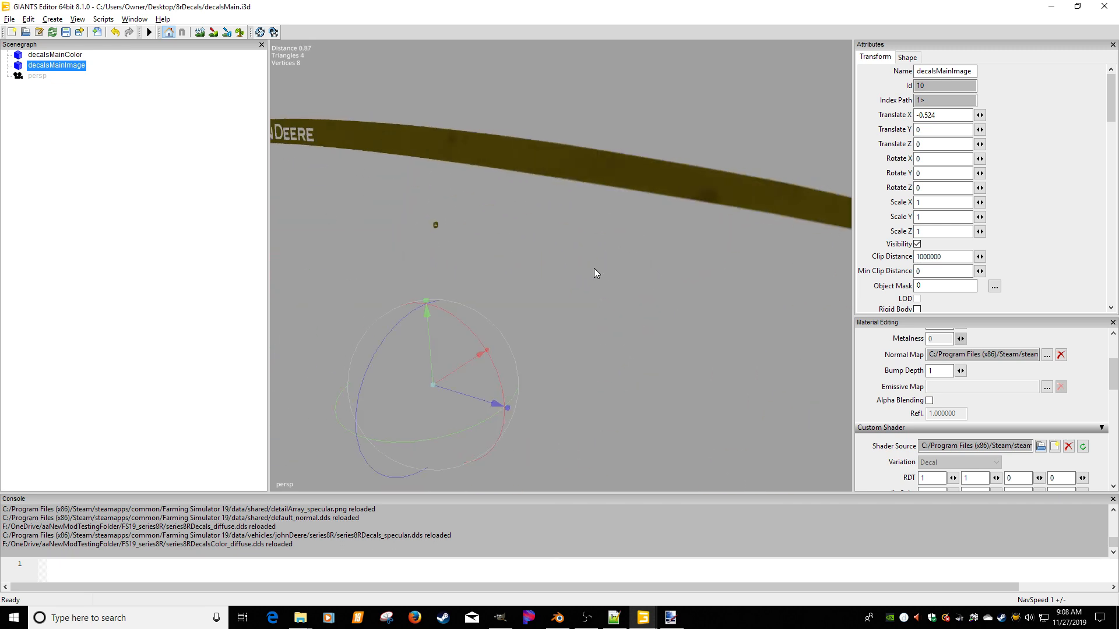
pyautogui.scroll(-2, 568, 278)
pyautogui.keyDown('alt'); pyautogui.moveTo(568, 277); pyautogui.dragTo(659, 282, button='middle'); pyautogui.keyUp('alt')
pyautogui.scroll(2, 641, 271)
pyautogui.scroll(-2, 623, 260)
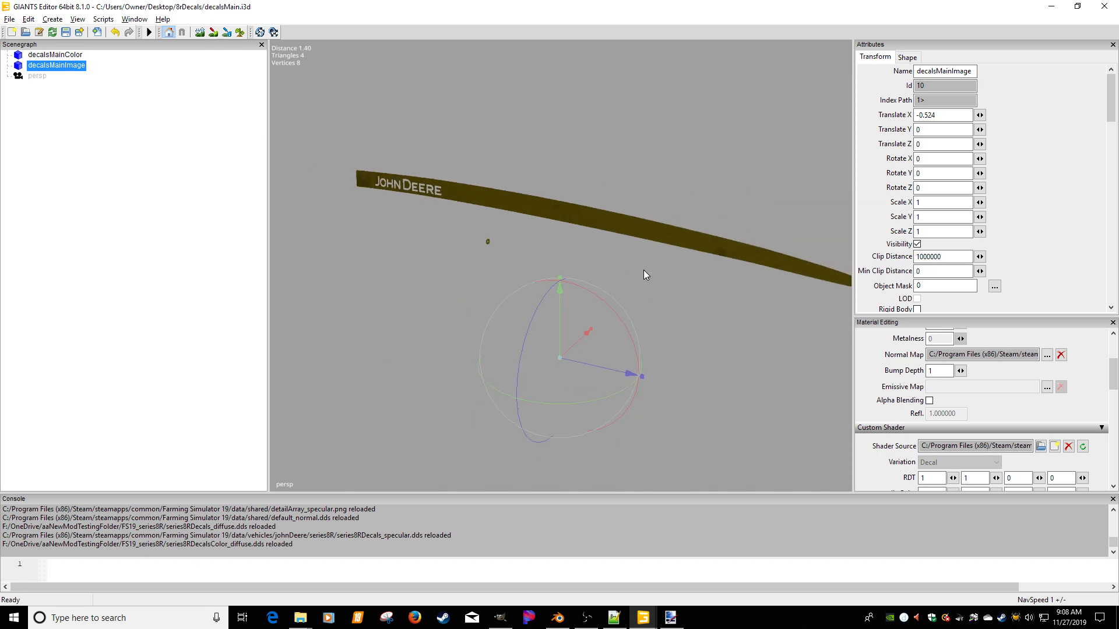
pyautogui.keyDown('alt'); pyautogui.moveTo(644, 270); pyautogui.dragTo(573, 277); pyautogui.keyUp('alt')
pyautogui.keyDown('alt'); pyautogui.moveTo(572, 277); pyautogui.dragTo(578, 284, button='middle'); pyautogui.keyUp('alt')
pyautogui.keyDown('alt'); pyautogui.moveTo(578, 284); pyautogui.dragTo(554, 306); pyautogui.keyUp('alt')
# Save the decalsMain.i3d scene and close its editor window along with paint.net.
pyautogui.click(204, 180)
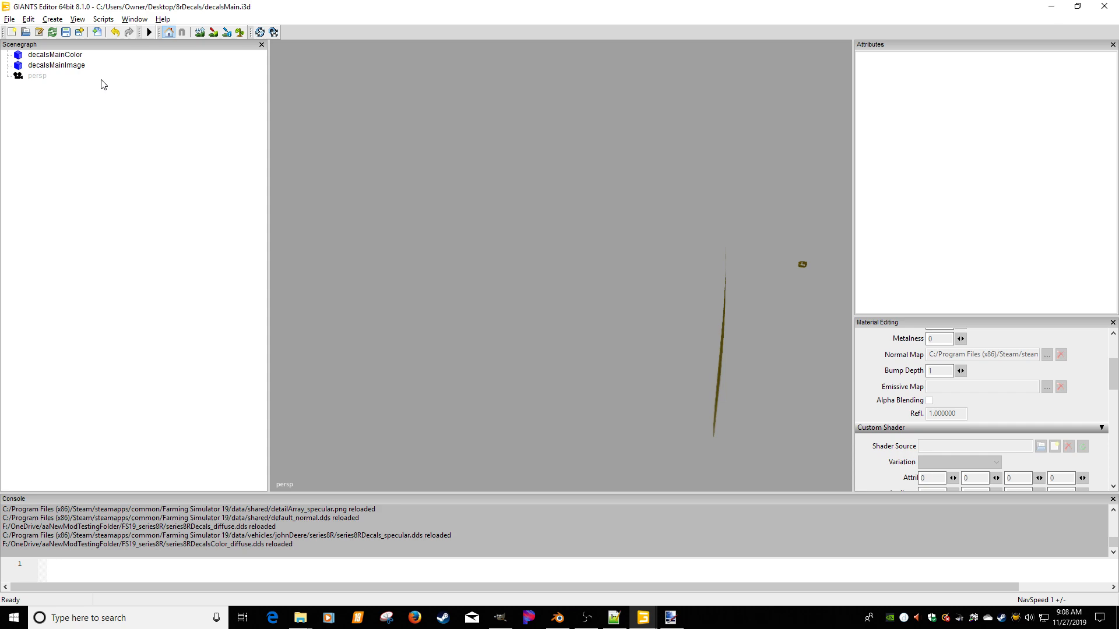
pyautogui.click(66, 32)
pyautogui.click(169, 33)
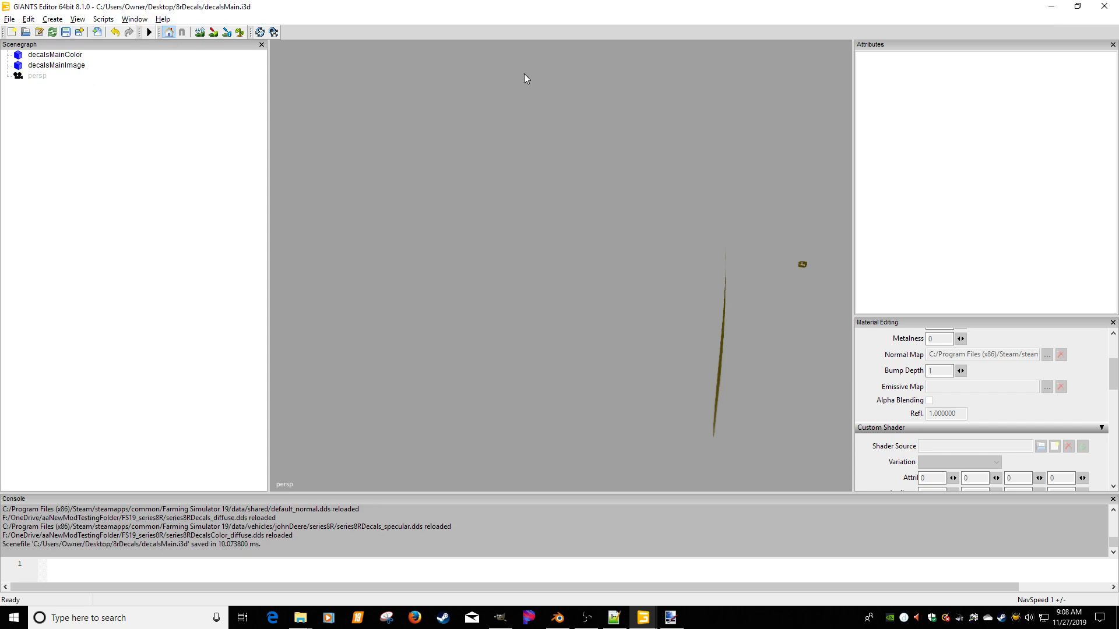
pyautogui.click(1107, 6)
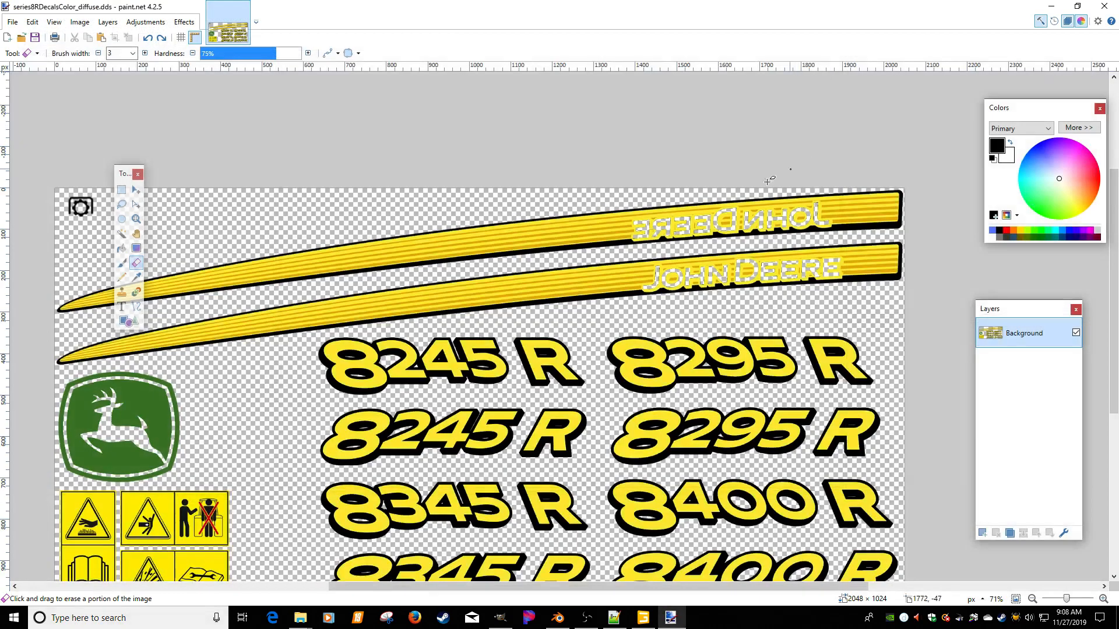
pyautogui.click(1103, 7)
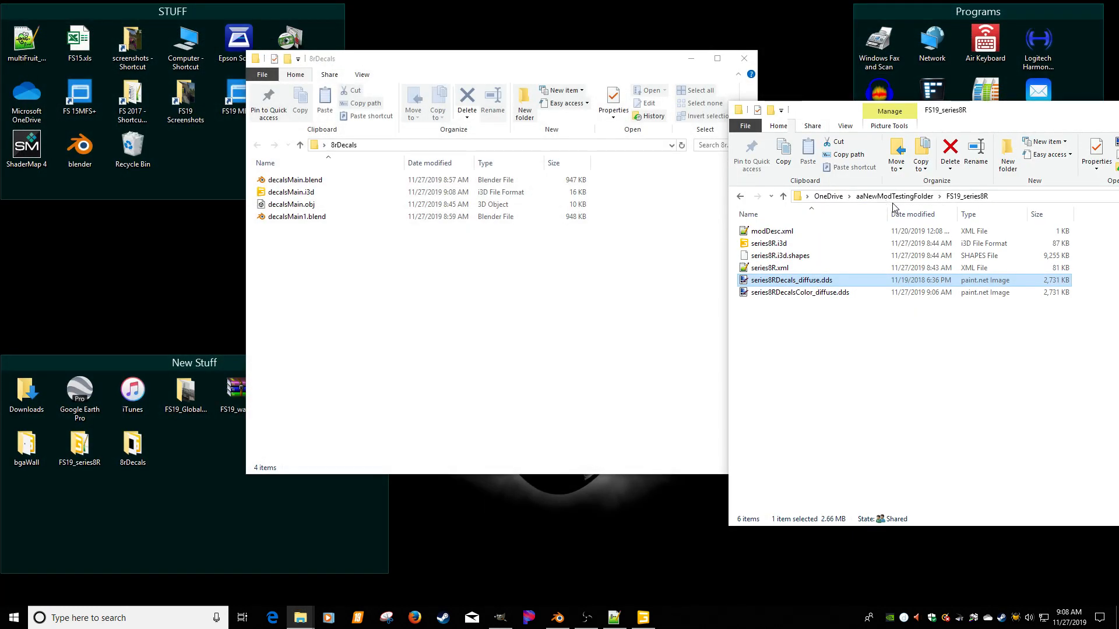
# Copy decalsMain.i3d from the 8rDecals folder into the FS19_series8R mod folder.
pyautogui.click(304, 193)
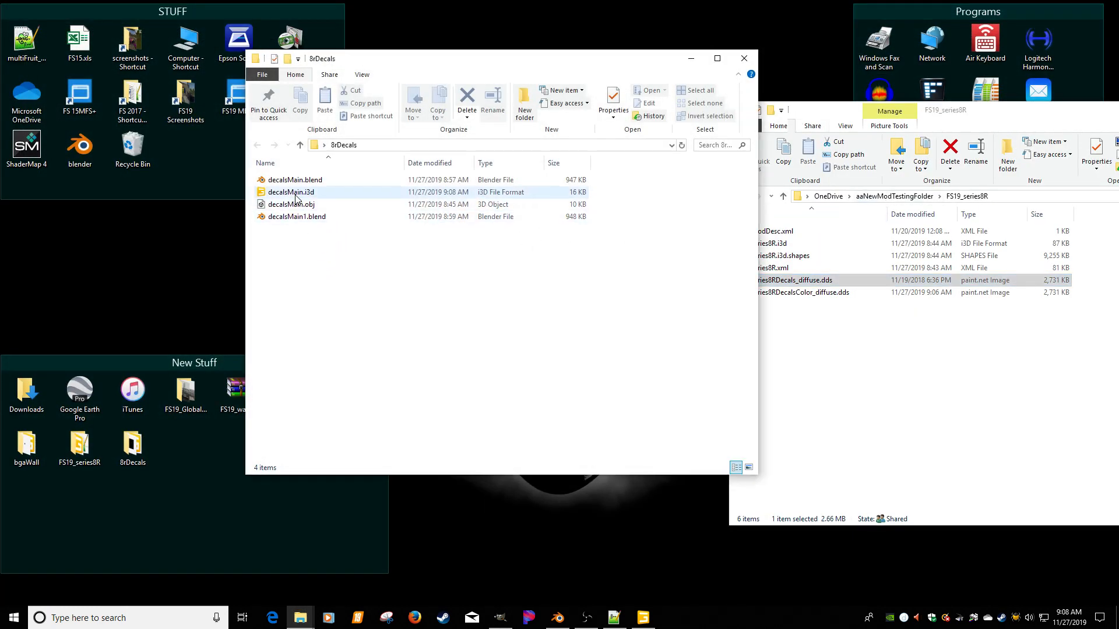
pyautogui.moveTo(291, 197); pyautogui.dragTo(962, 376)
pyautogui.moveTo(962, 376); pyautogui.dragTo(963, 376, button='right')
pyautogui.click(979, 415)
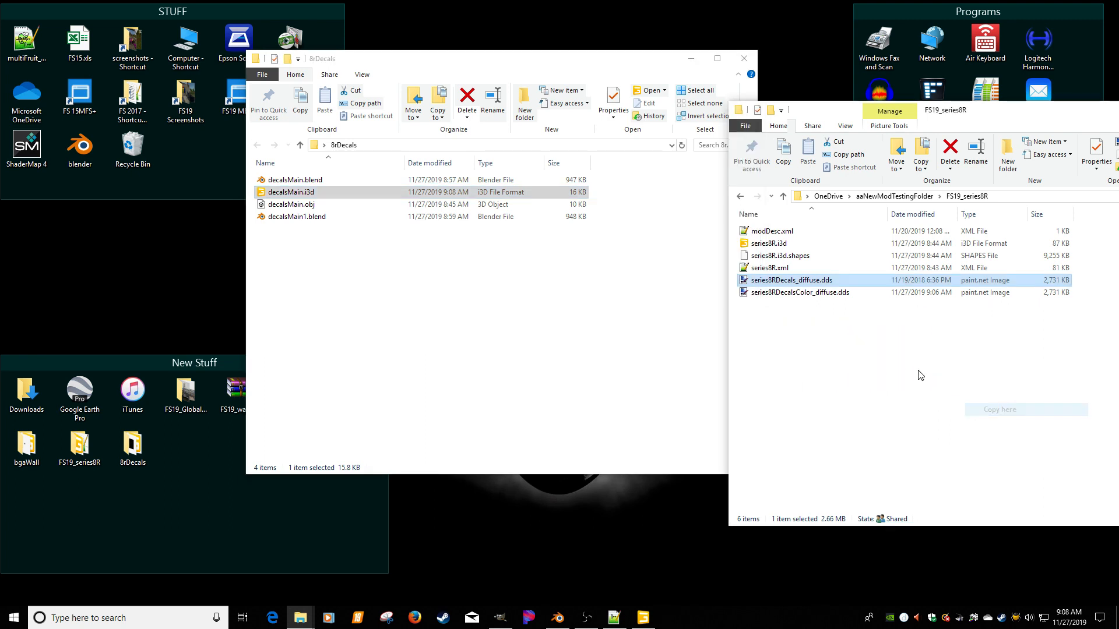
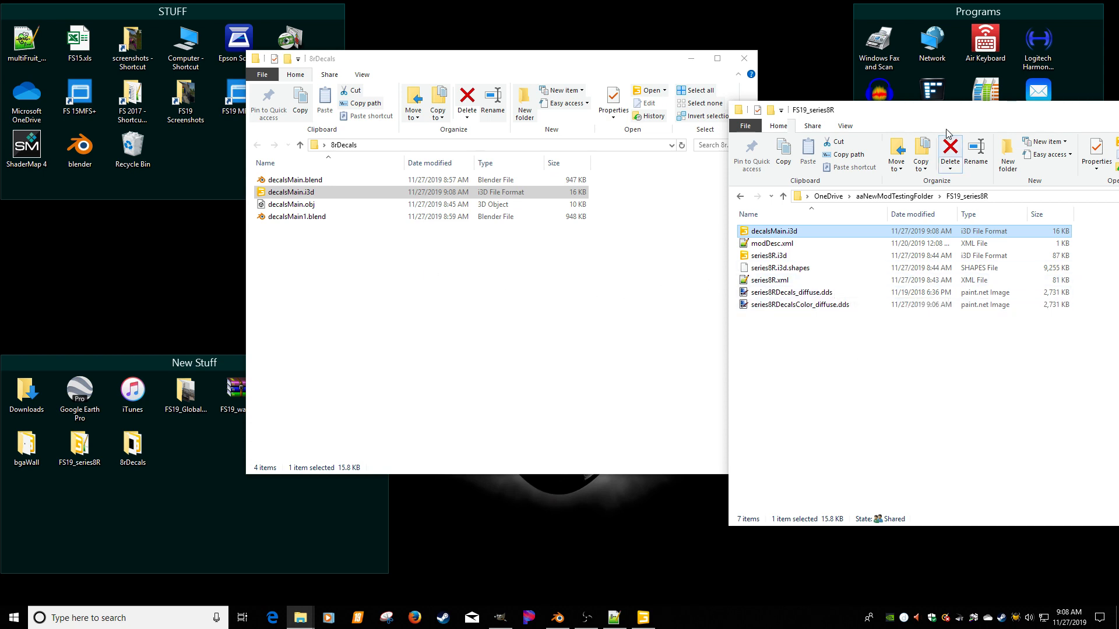
pyautogui.moveTo(953, 118); pyautogui.dragTo(610, 73)
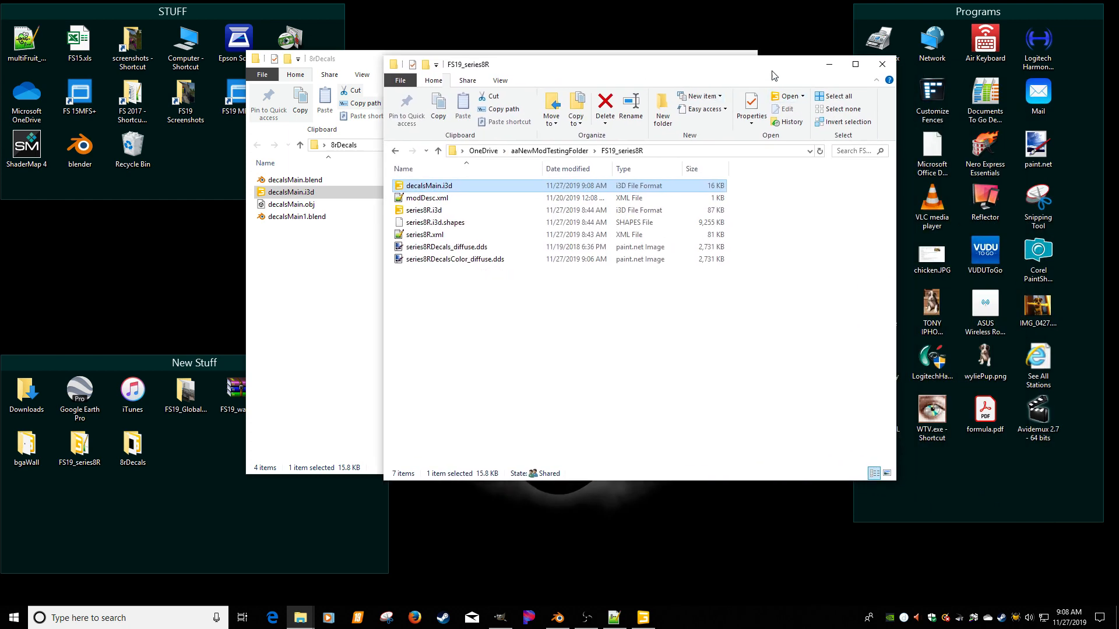
pyautogui.moveTo(763, 72); pyautogui.dragTo(719, 72)
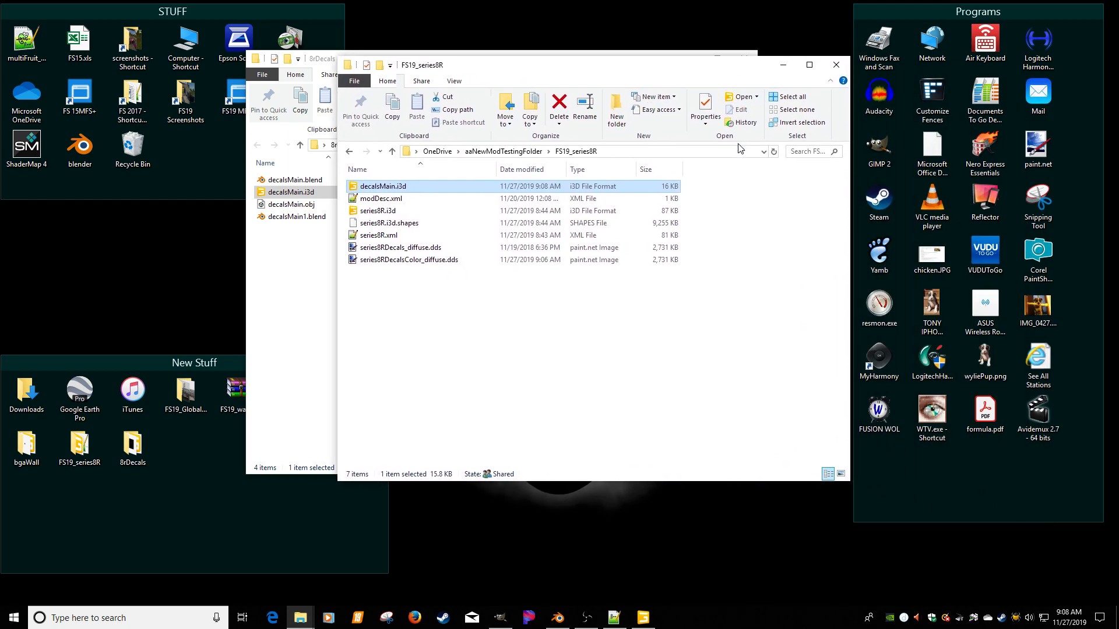
# In GIANTS Editor, import decalsMain.i3d from the FS19_series8R folder into the series8R.i3d scene and delete the old root-level decalsMain mesh.
pyautogui.click(642, 618)
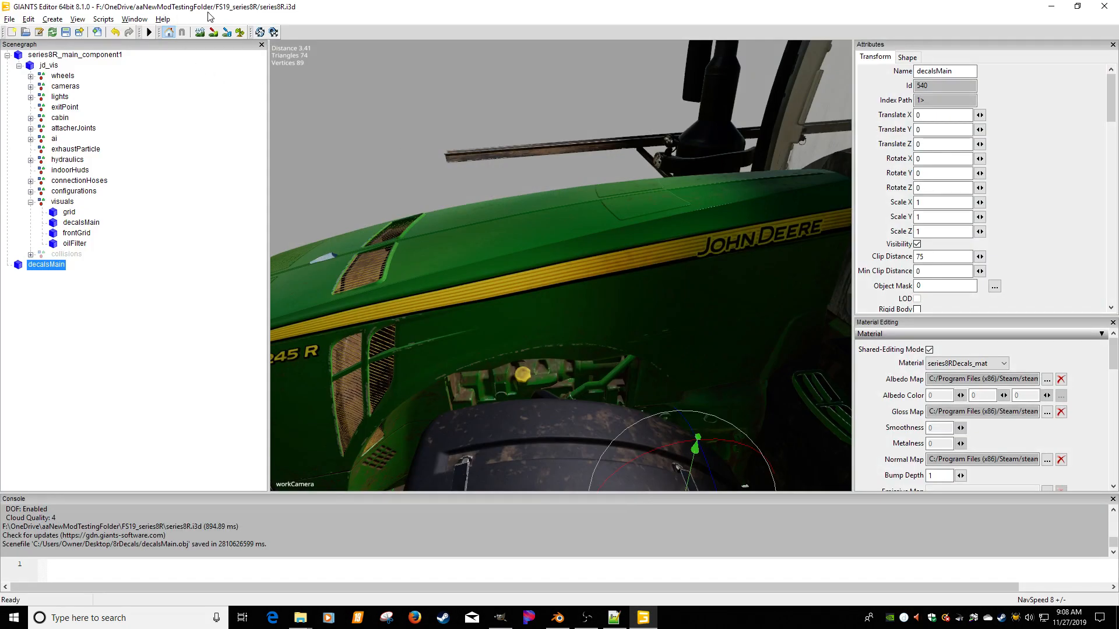
pyautogui.click(135, 233)
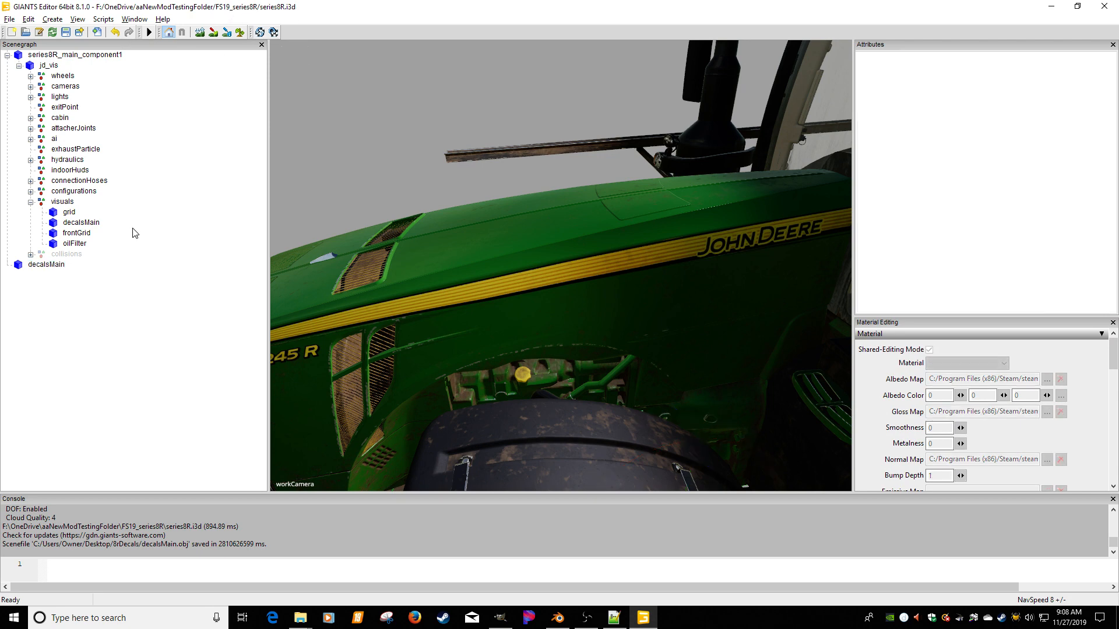
pyautogui.click(97, 32)
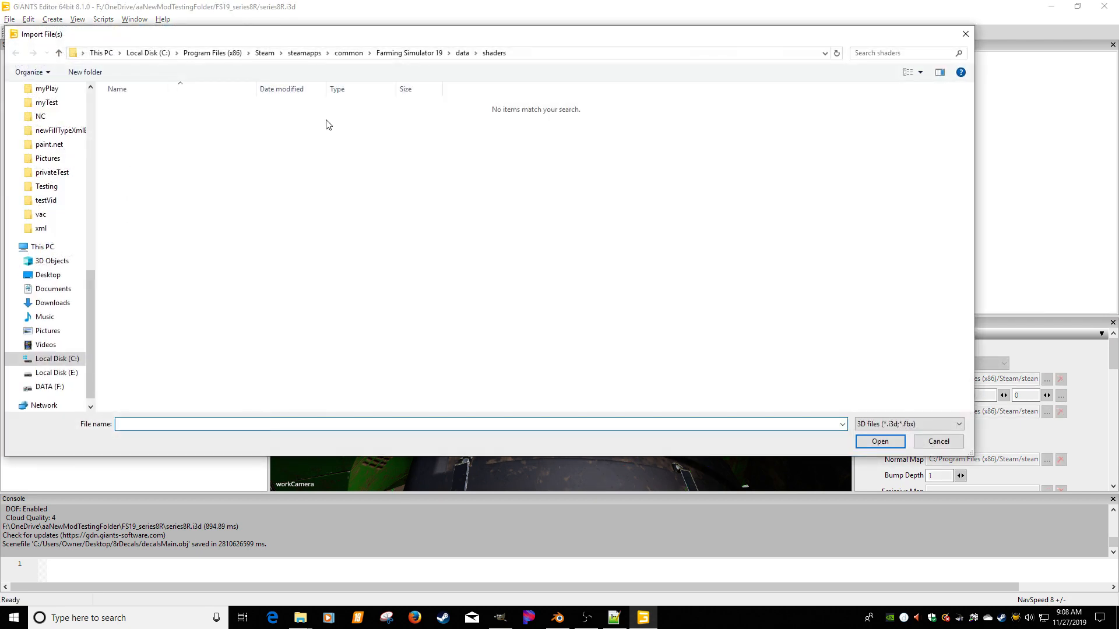
pyautogui.scroll(10, 79, 273)
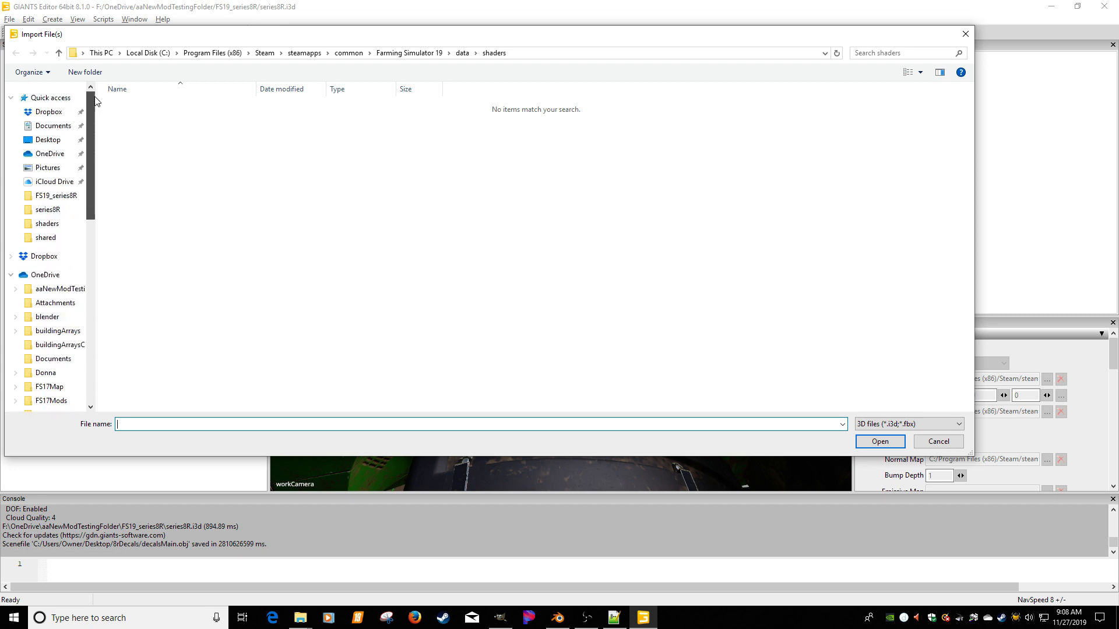
pyautogui.click(59, 289)
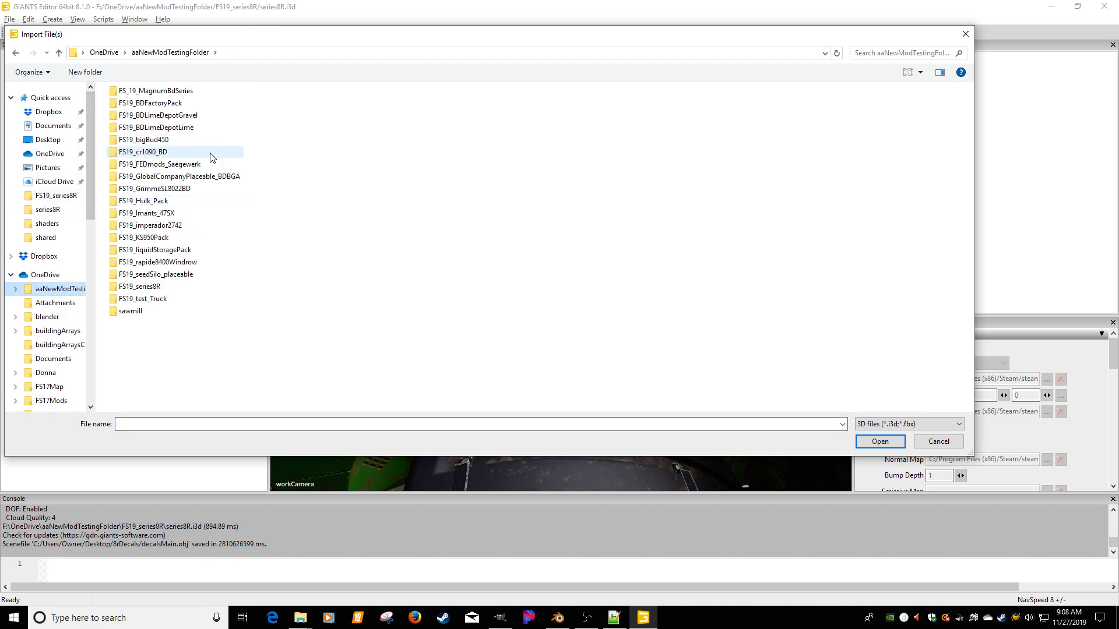
pyautogui.doubleClick(143, 287)
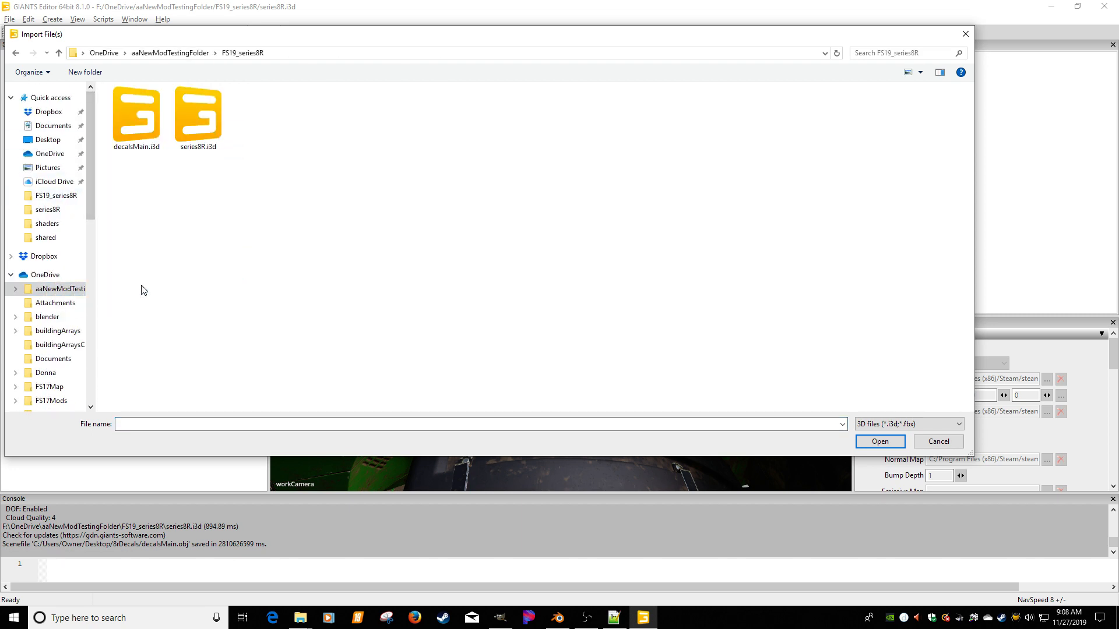
pyautogui.doubleClick(137, 134)
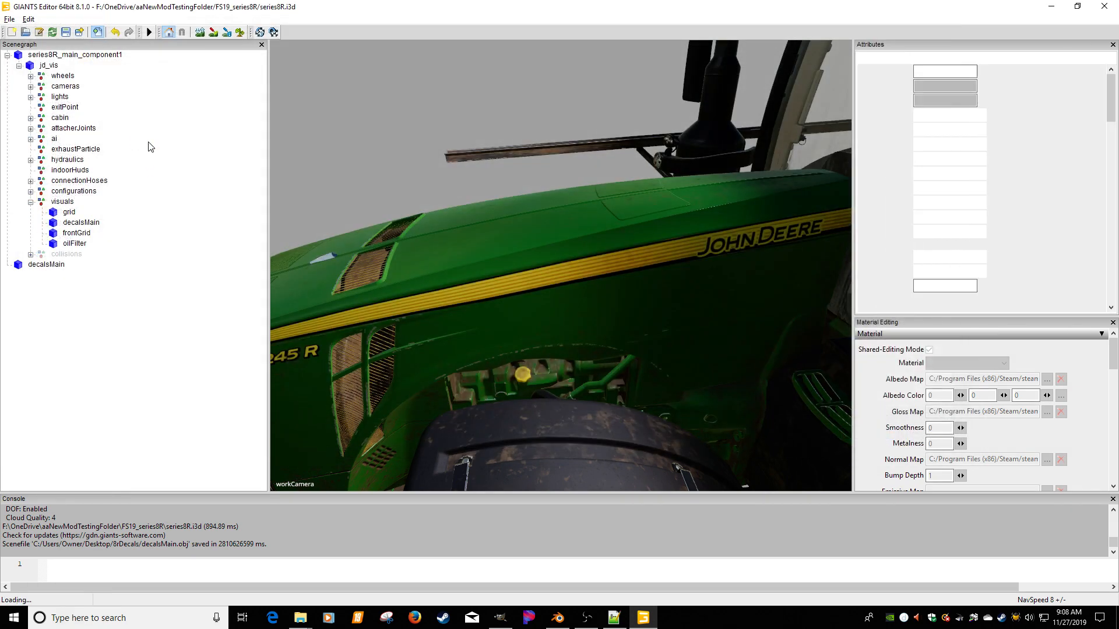
pyautogui.click(49, 265)
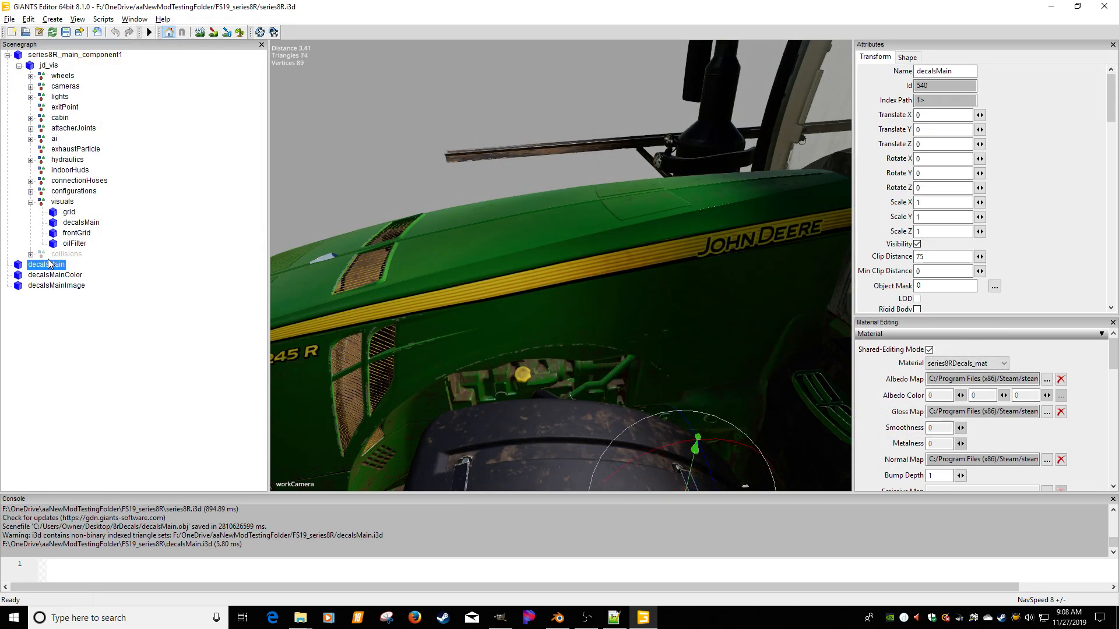
pyautogui.press('Delete')
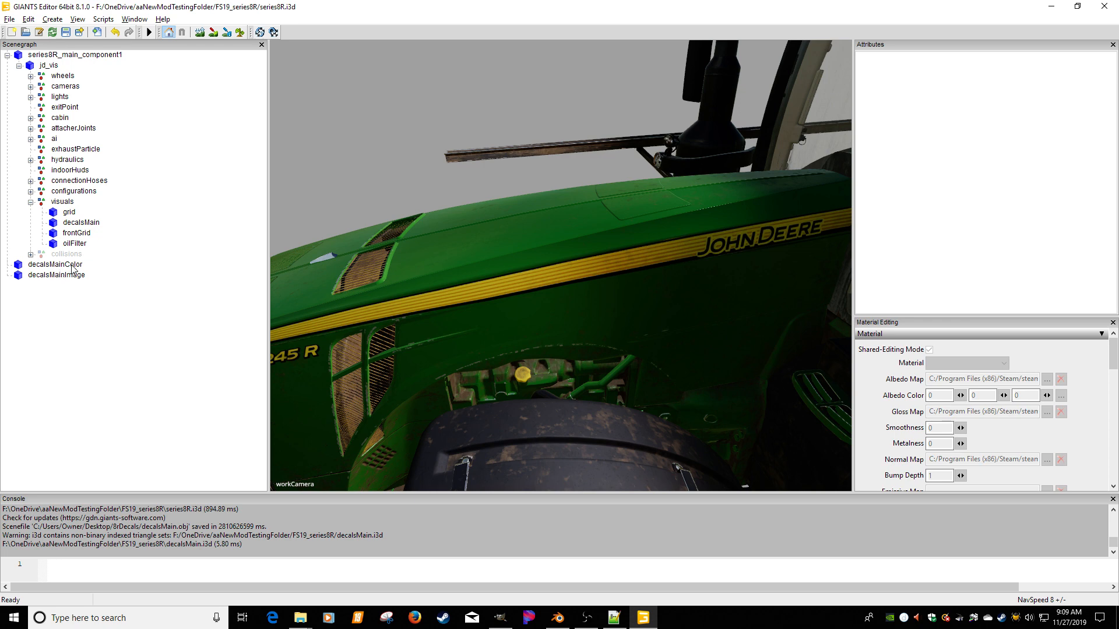
# Create a transform group and name it decalsMain, copying the name of the original decal mesh under visuals.
pyautogui.click(81, 225)
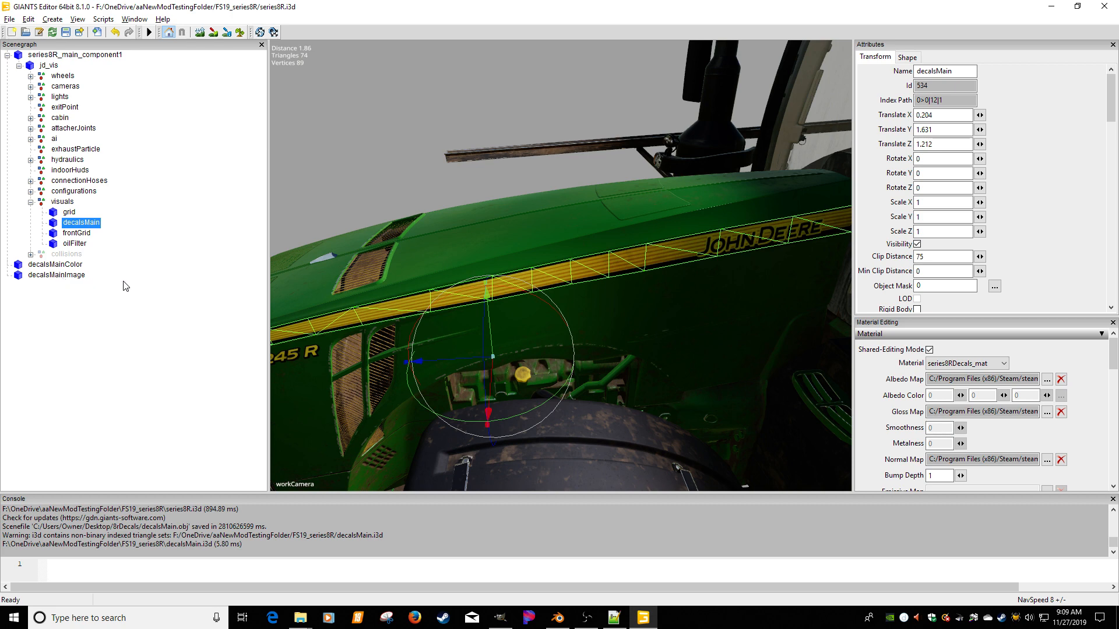
pyautogui.click(52, 19)
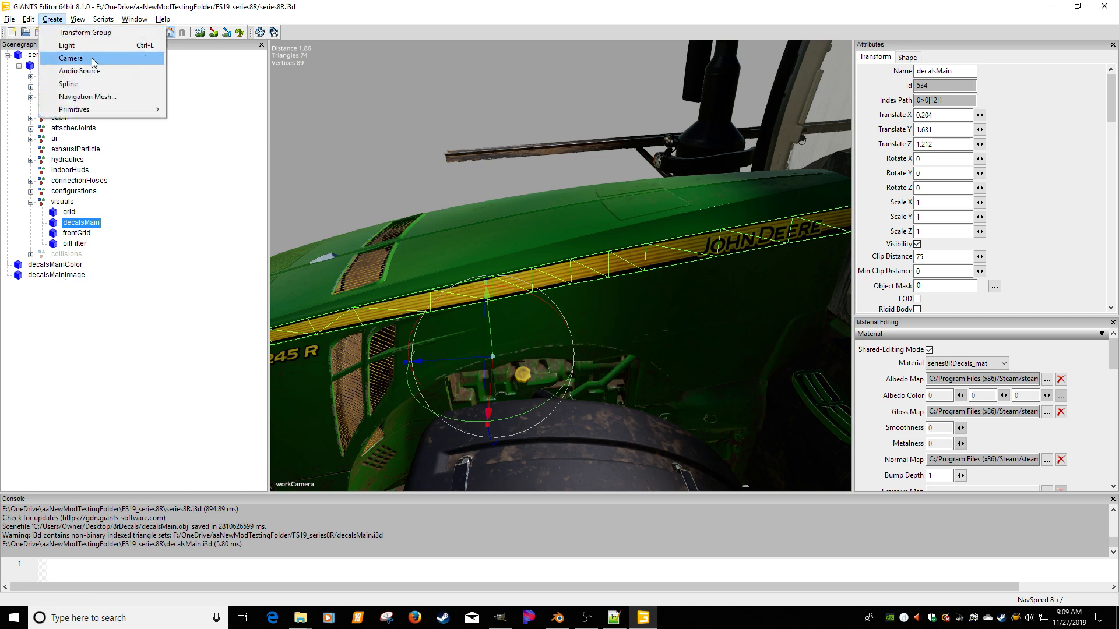
pyautogui.click(87, 33)
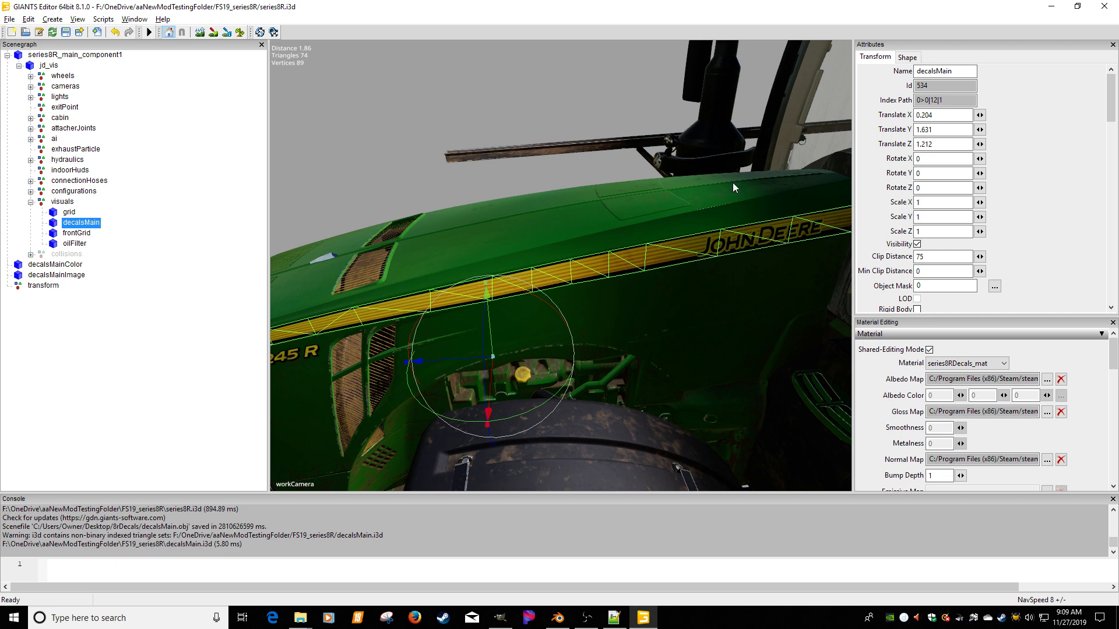
pyautogui.doubleClick(961, 70)
pyautogui.hotkey('ctrl', 'c')
pyautogui.click(51, 286)
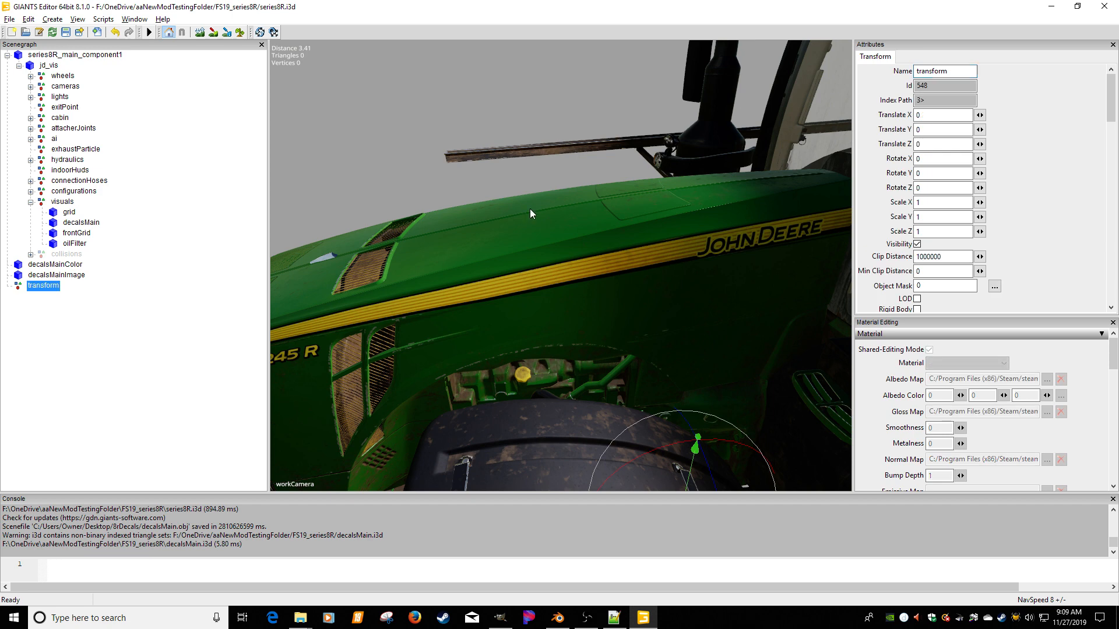
pyautogui.doubleClick(950, 71)
pyautogui.hotkey('ctrl', 'v')
pyautogui.click(192, 284)
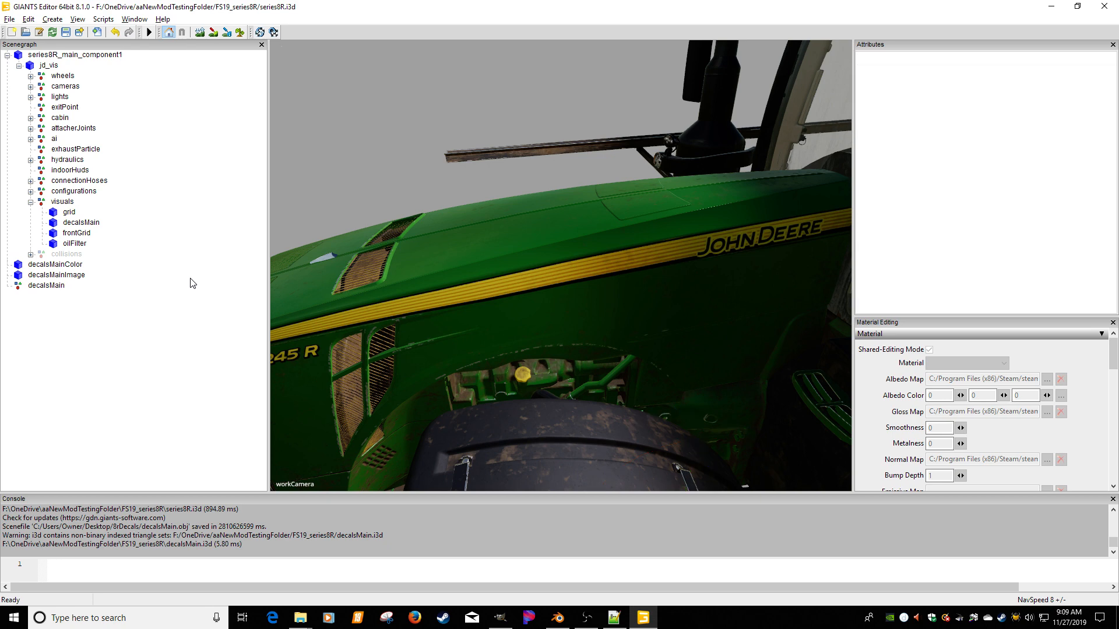
# Move the root-level decalsMainColor and decalsMainImage meshes into the decalsMain transform group.
pyautogui.click(68, 265)
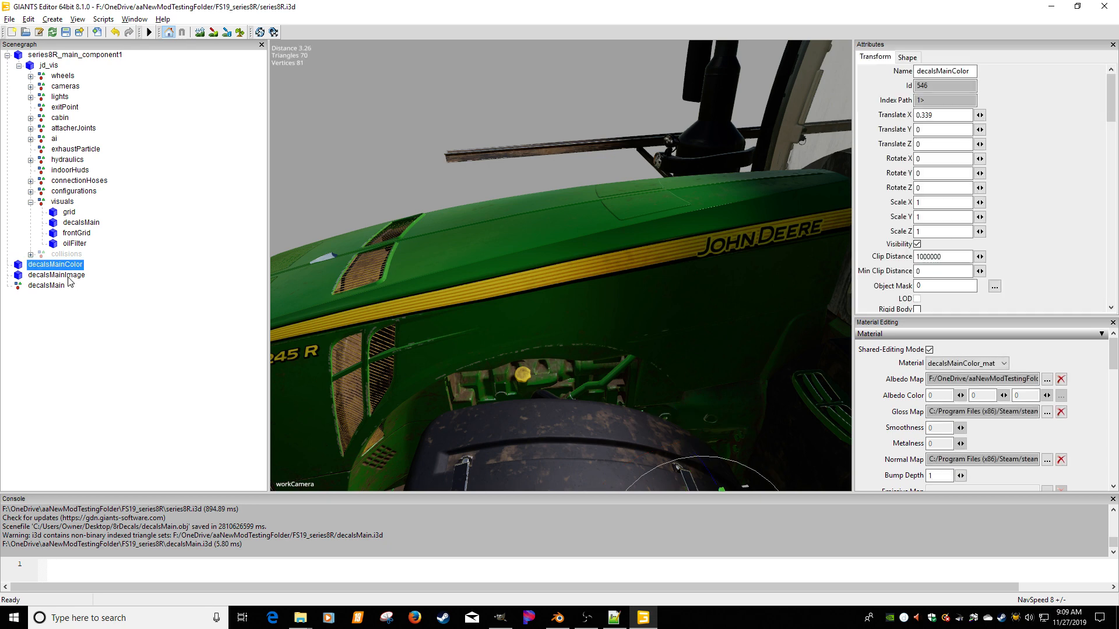
pyautogui.keyDown('ctrl'); pyautogui.click(69, 277); pyautogui.keyUp('ctrl')
pyautogui.press('Delete')
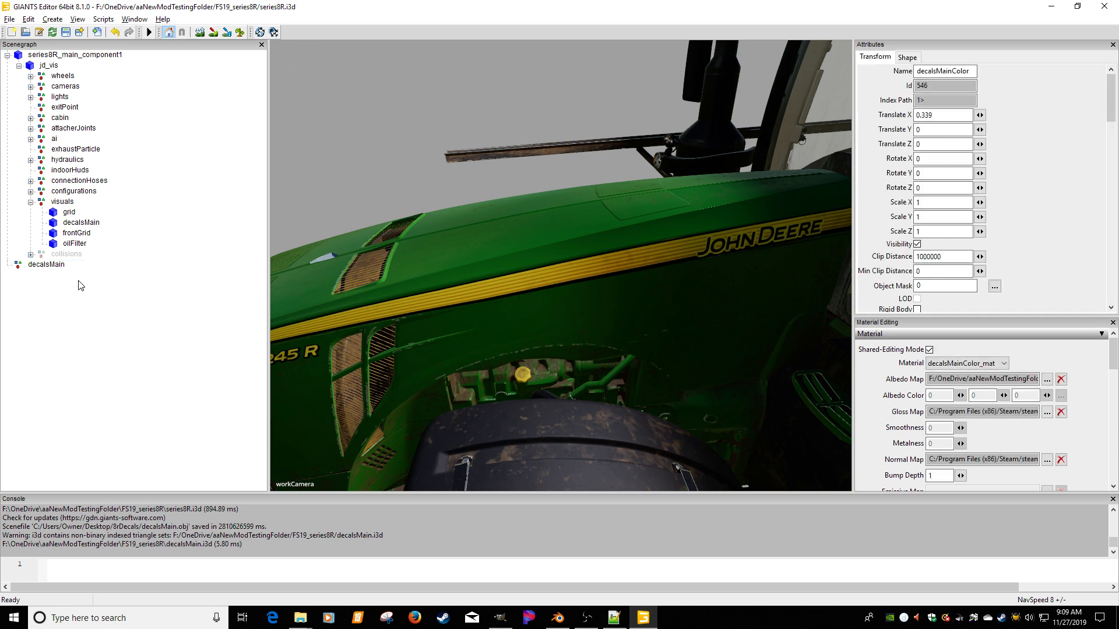
pyautogui.hotkey('ctrl', 'z')
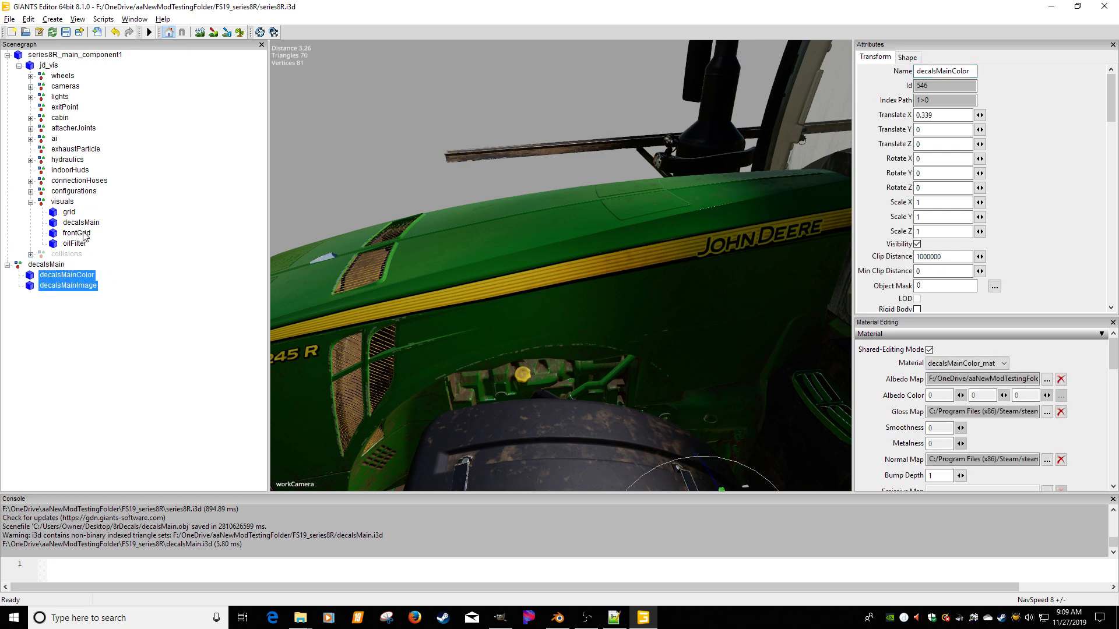
# Give the decalsMain transform group the original decalsMain mesh's position: Translate X 0.204, Y 1.631, Z 1.212.
pyautogui.click(79, 224)
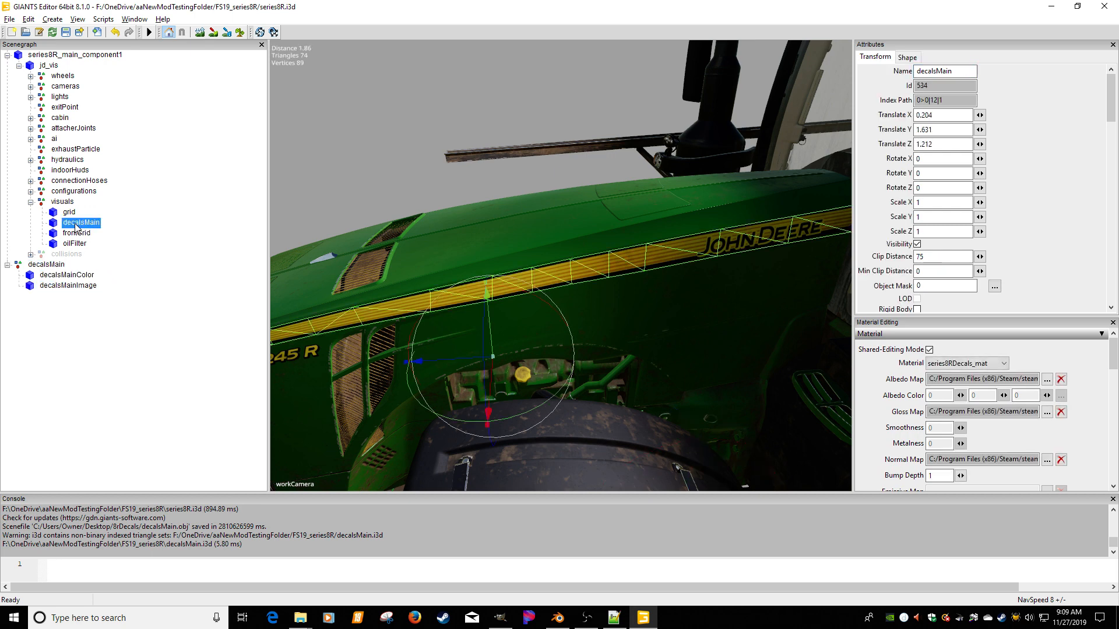
pyautogui.click(939, 128)
pyautogui.click(50, 265)
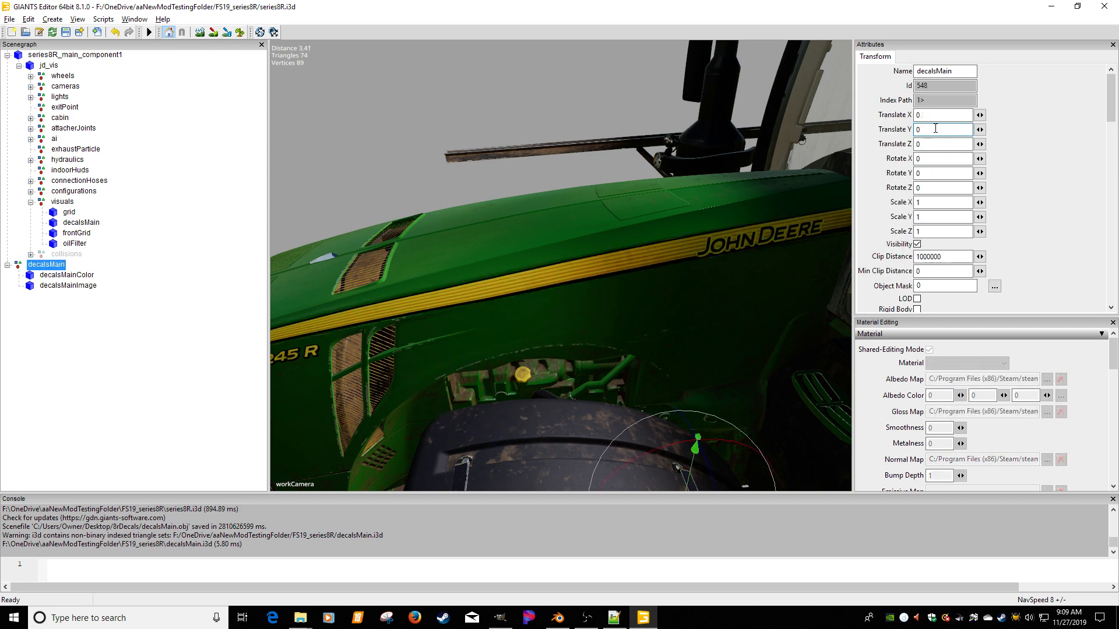
pyautogui.hotkey('ctrl', 'z')
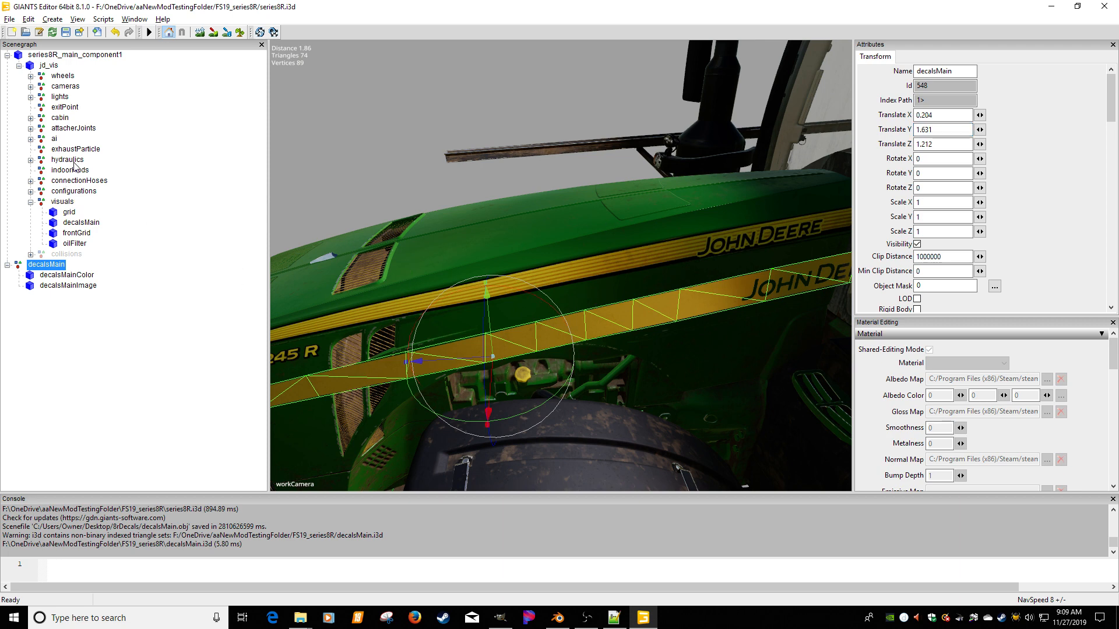
# Move the decalsMain transform group with its two decal meshes from the scene root into the visuals group.
pyautogui.click(138, 344)
pyautogui.click(51, 265)
pyautogui.press('Delete')
pyautogui.click(65, 204)
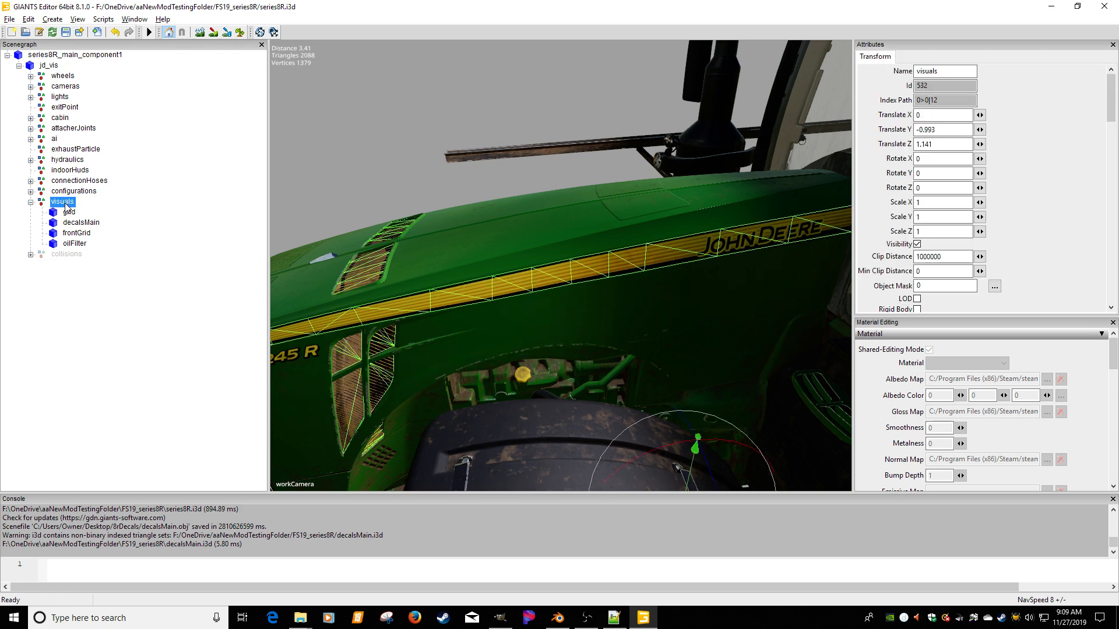
pyautogui.hotkey('ctrl', 'v')
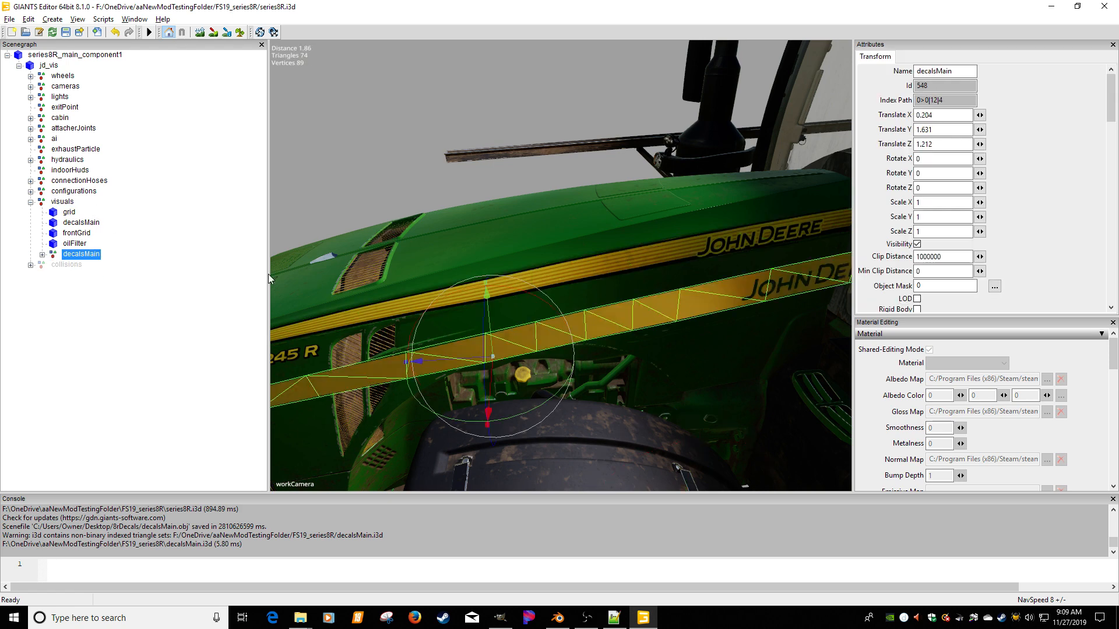
# Expand the decalsMain transform group and set decalsMainColor's Translate X to 0.
pyautogui.click(42, 255)
pyautogui.click(88, 265)
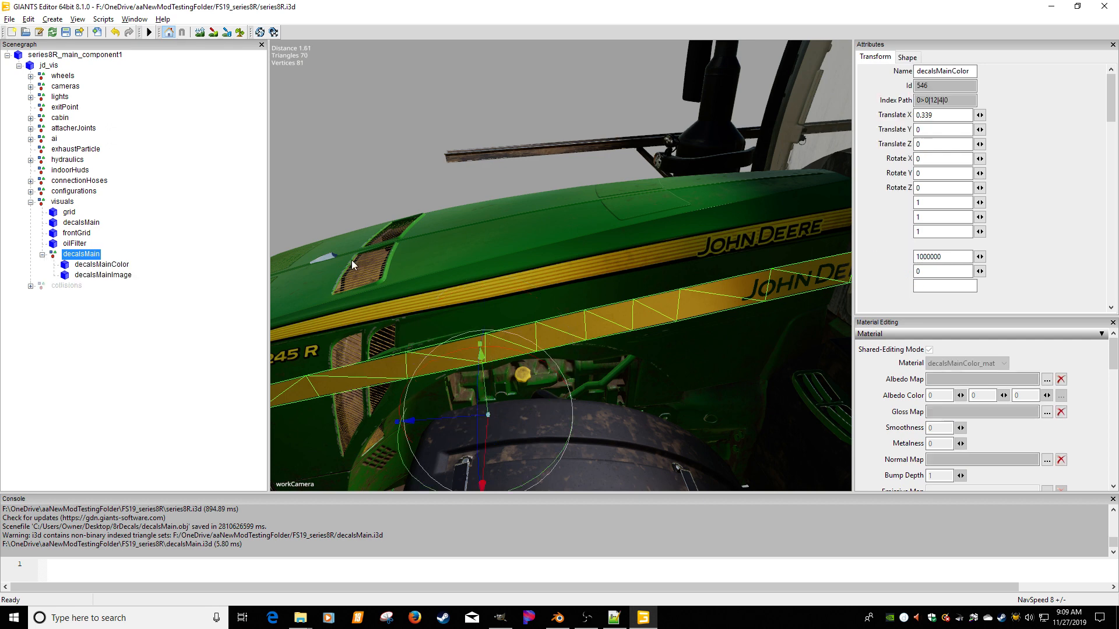
pyautogui.doubleClick(948, 114)
pyautogui.press('BackSpace')
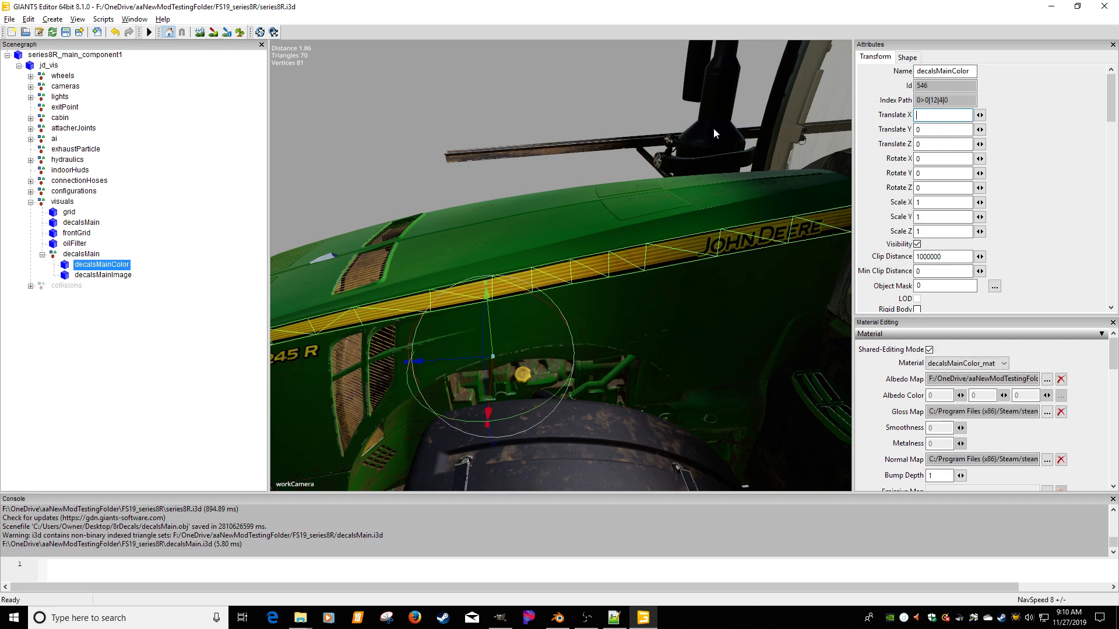
pyautogui.click(241, 267)
# Set decalsMainImage's Translate X to 0 and check the positions of both decal meshes in the group.
pyautogui.click(121, 274)
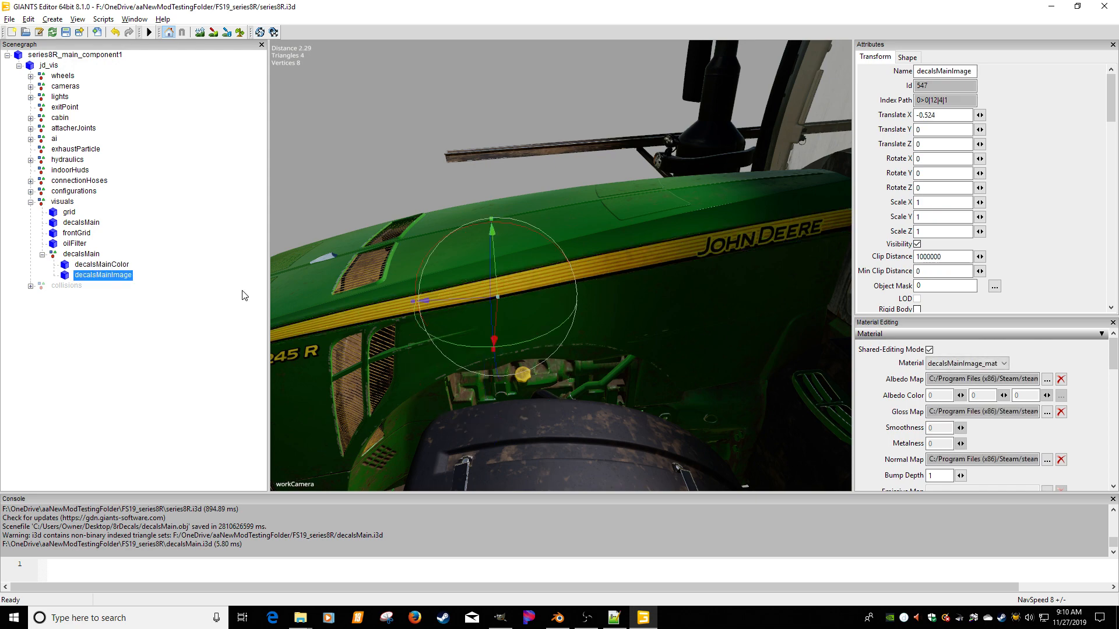
pyautogui.press('f')
pyautogui.scroll(-6, 500, 305)
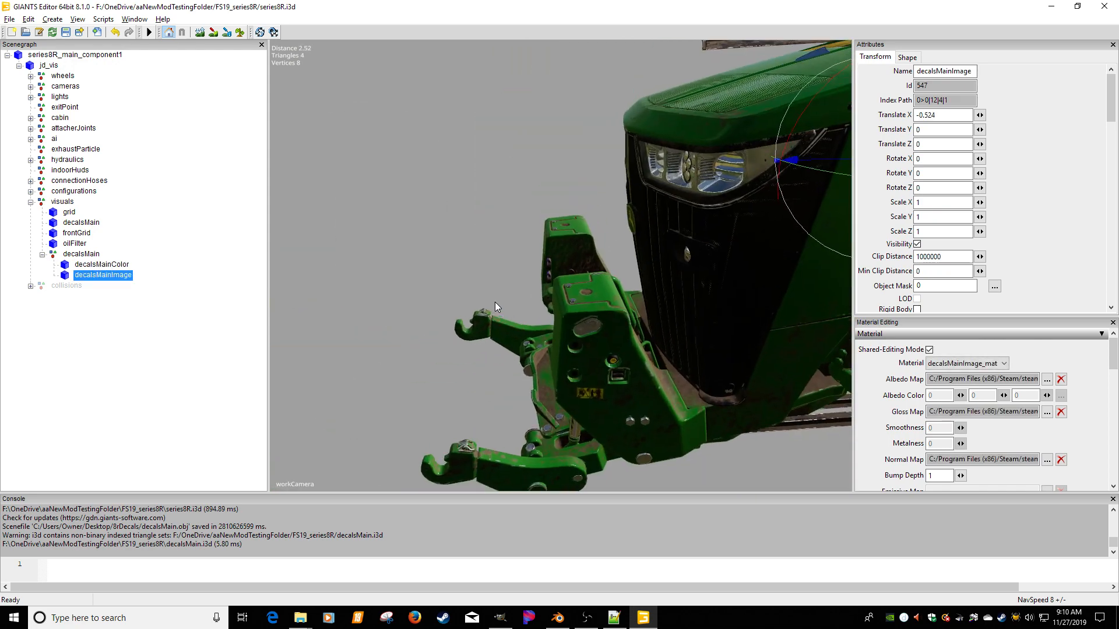
pyautogui.keyDown('alt'); pyautogui.moveTo(495, 301); pyautogui.dragTo(658, 274); pyautogui.keyUp('alt')
pyautogui.scroll(8, 670, 273)
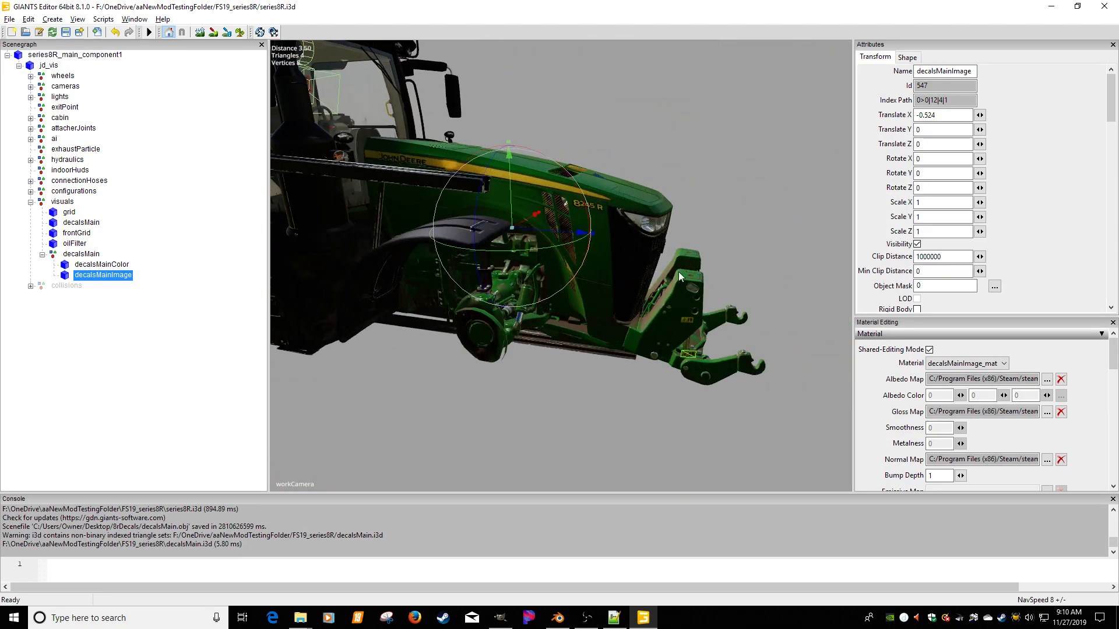
pyautogui.scroll(4, 671, 270)
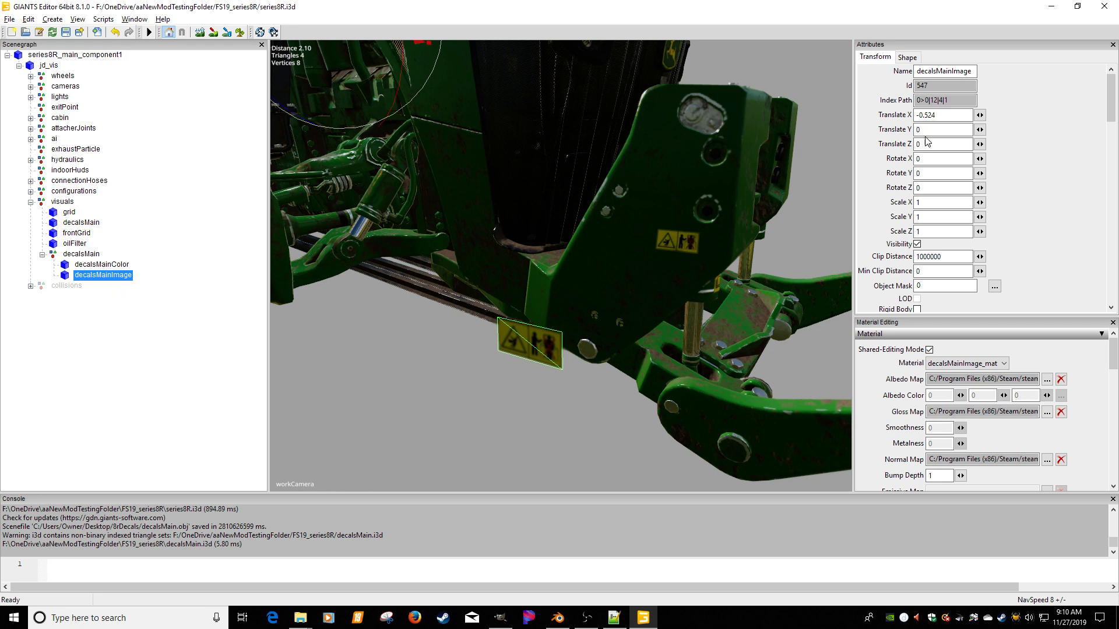
pyautogui.moveTo(961, 115); pyautogui.dragTo(856, 114)
pyautogui.press('BackSpace')
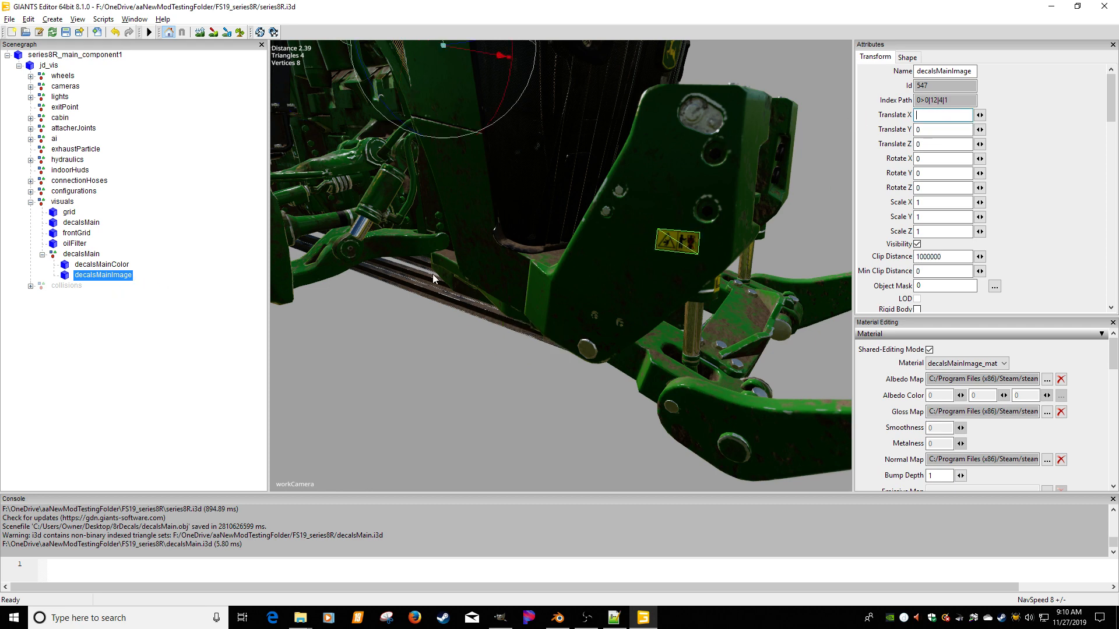
pyautogui.click(114, 265)
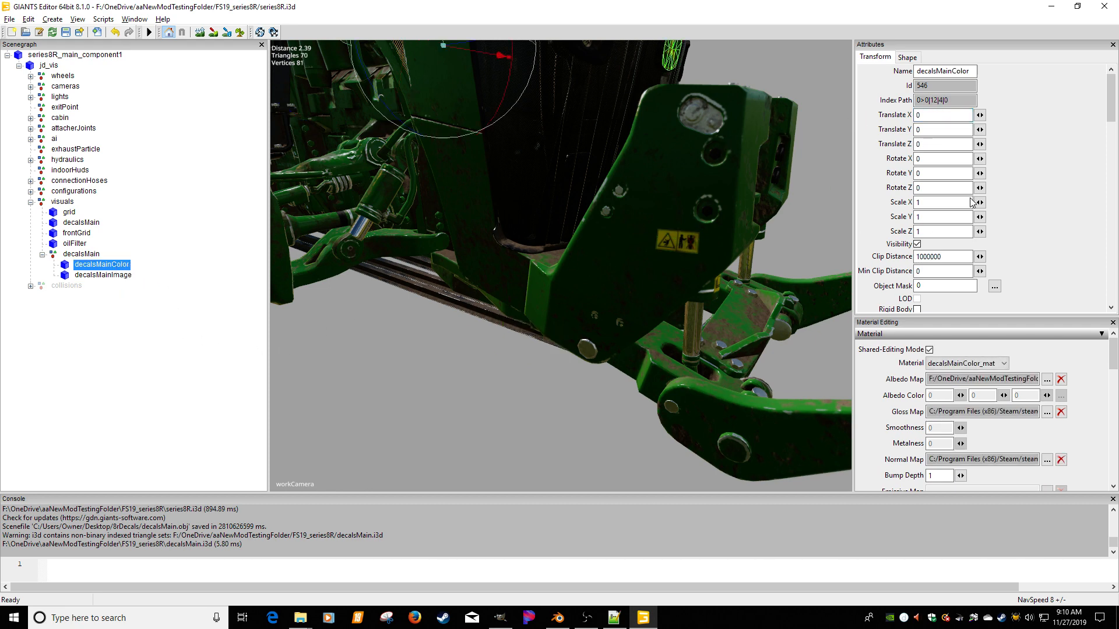
pyautogui.click(103, 275)
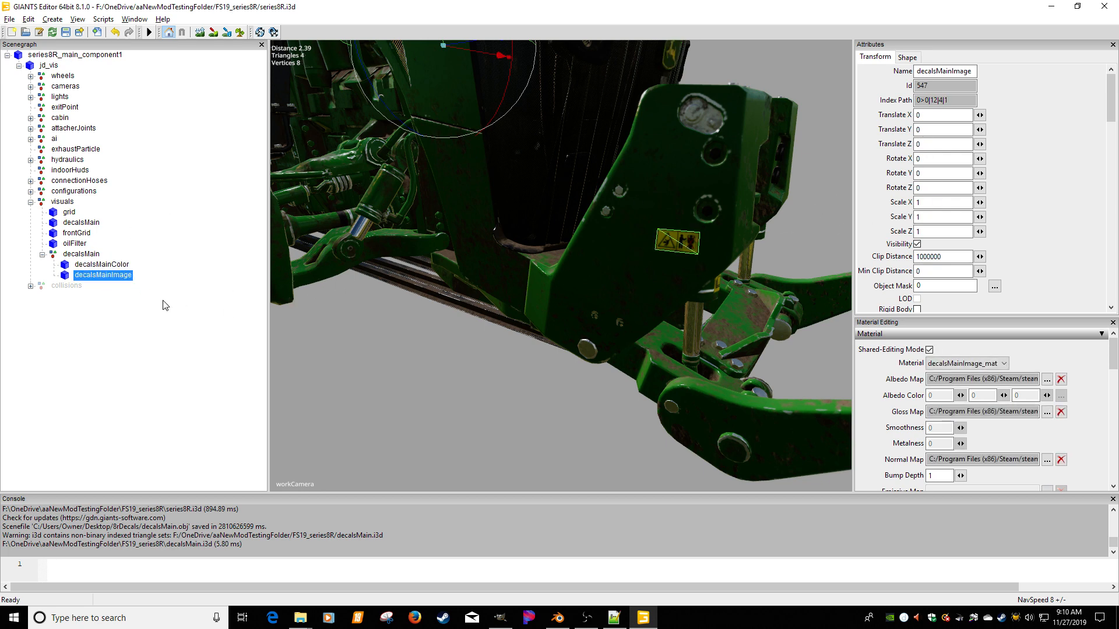
# Toggle the original decalsMain mesh's visibility to compare the warning decal on the front hitch with its replacement.
pyautogui.click(81, 223)
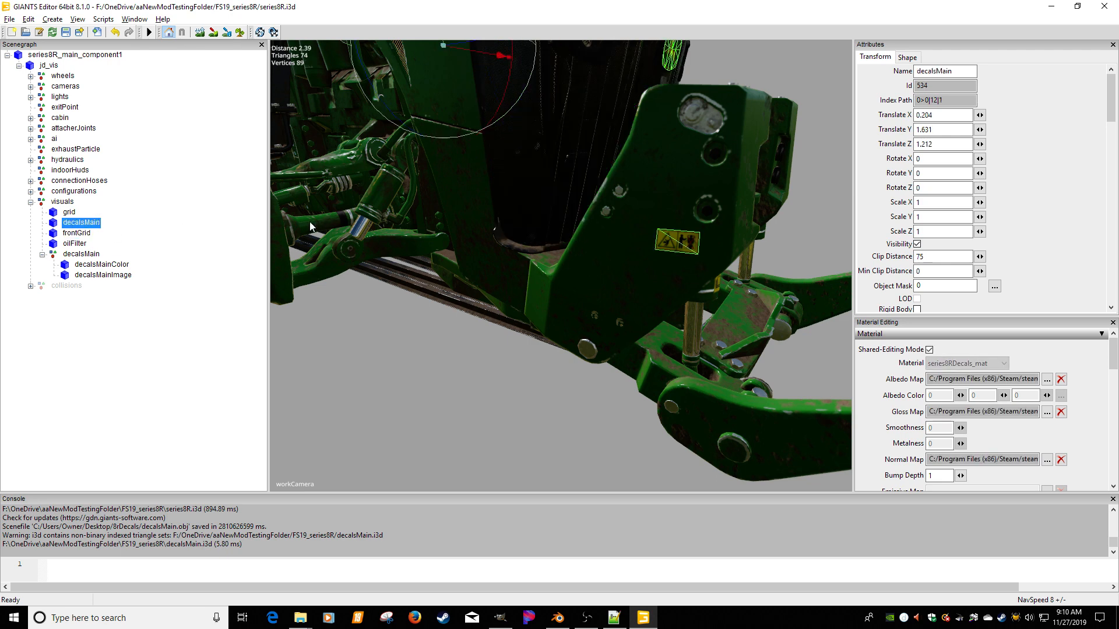
pyautogui.click(917, 245)
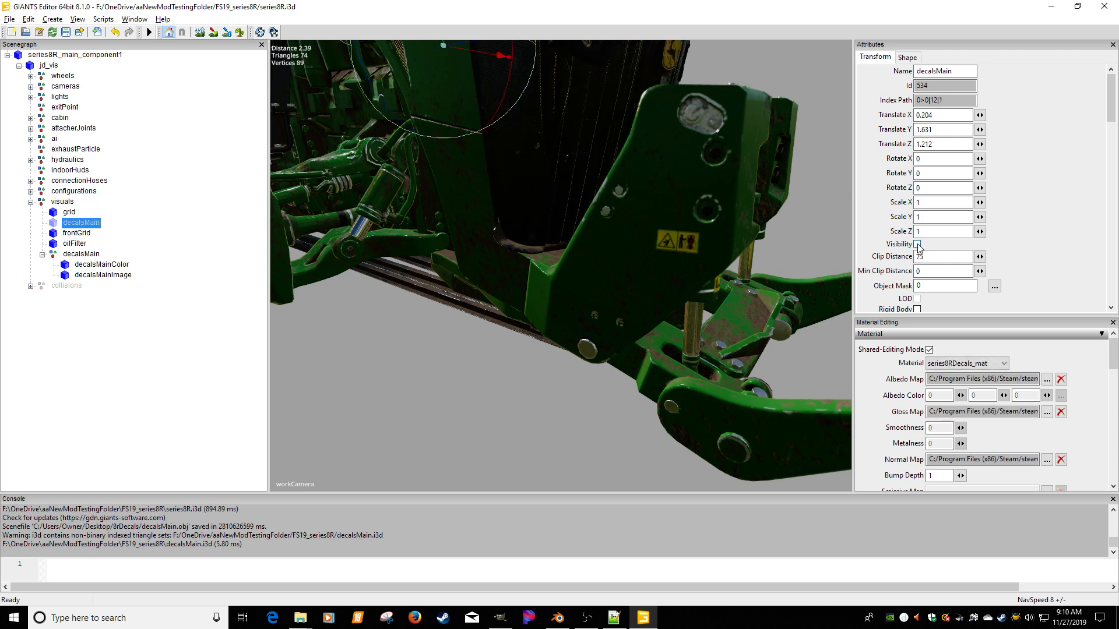
pyautogui.click(917, 244)
pyautogui.click(917, 244)
pyautogui.click(917, 244)
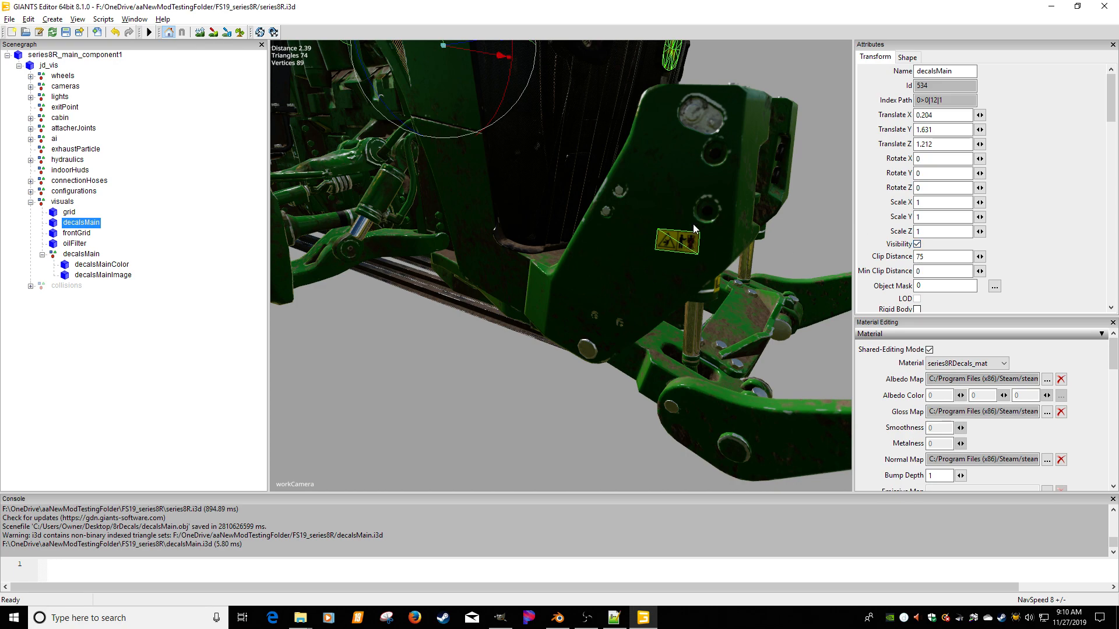
# Compare the front grille's deer emblem with its replacement by toggling the original decalsMain mesh's visibility.
pyautogui.keyDown('alt'); pyautogui.moveTo(668, 191); pyautogui.dragTo(597, 192); pyautogui.keyUp('alt')
pyautogui.scroll(3, 599, 193)
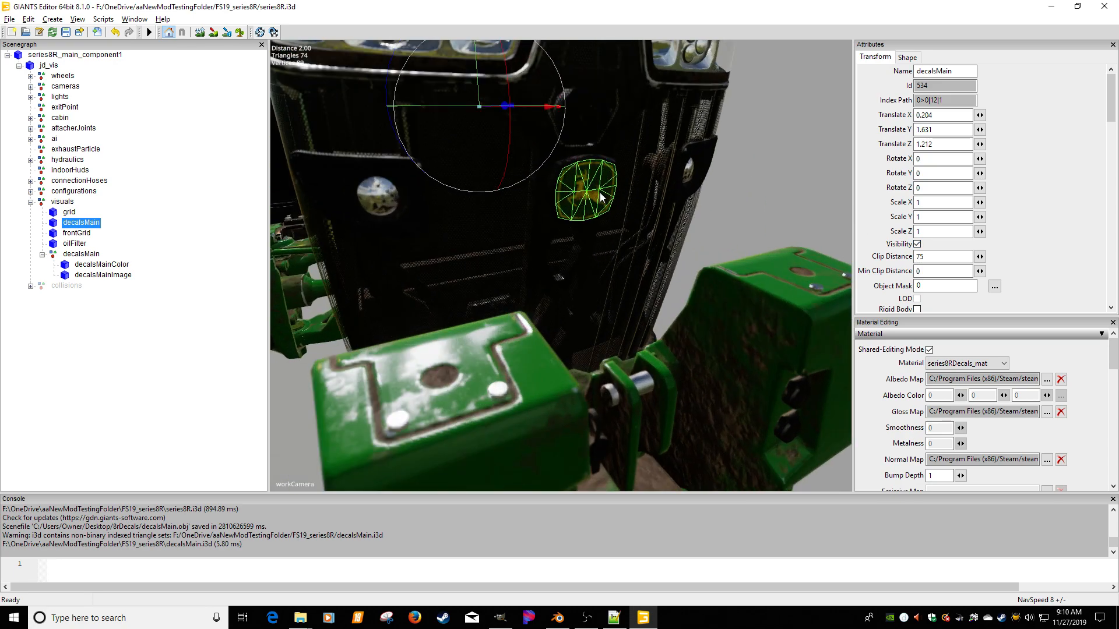
pyautogui.click(126, 233)
pyautogui.click(87, 224)
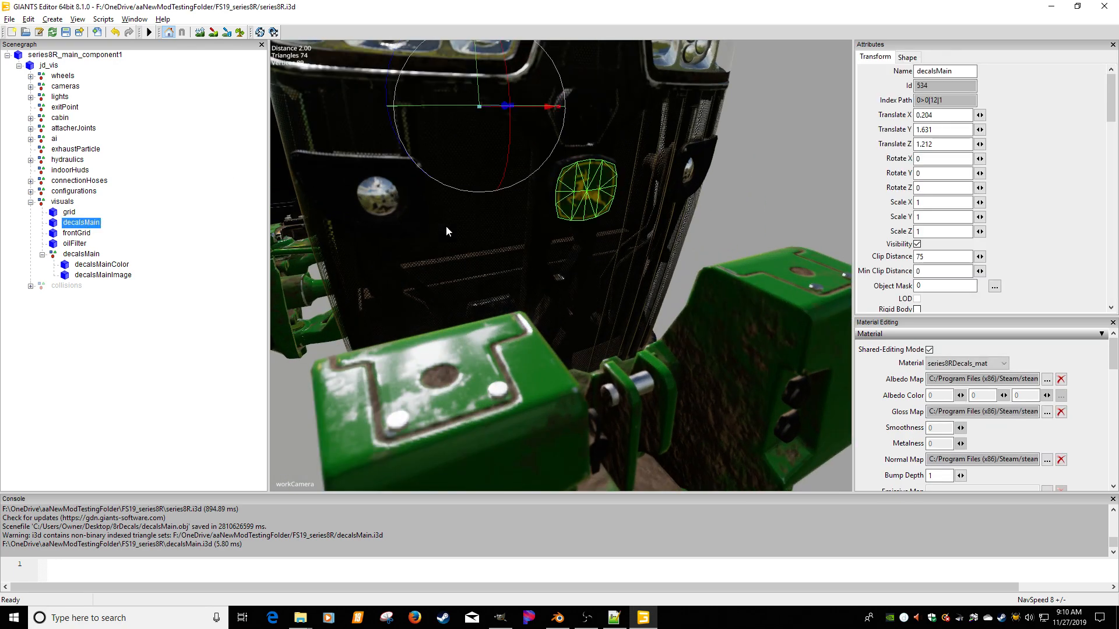
pyautogui.click(917, 245)
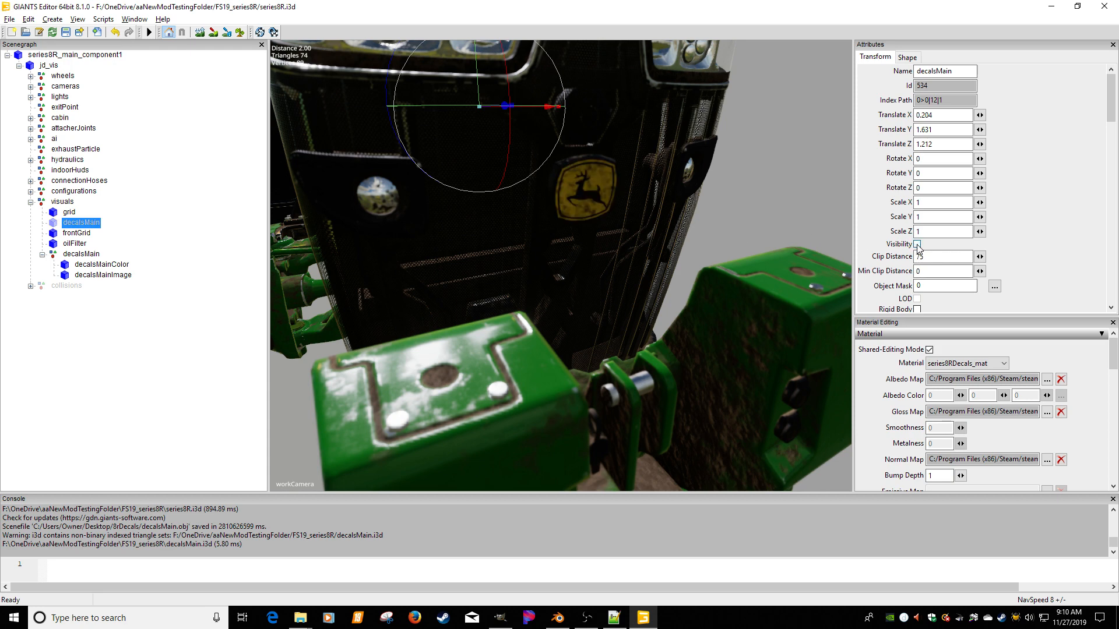
pyautogui.click(917, 245)
pyautogui.click(918, 245)
pyautogui.click(917, 245)
pyautogui.click(917, 245)
pyautogui.click(917, 244)
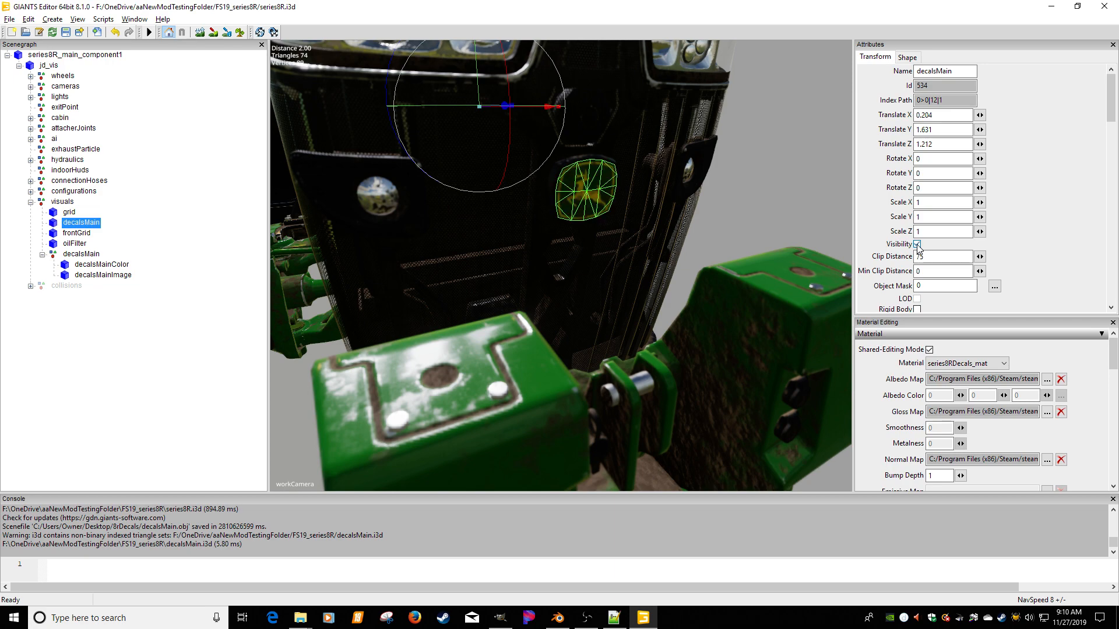
pyautogui.click(917, 245)
# Compare the hood's John Deere stripe with its replacement by showing and hiding the original decalsMain mesh.
pyautogui.scroll(-3, 574, 183)
pyautogui.keyDown('alt'); pyautogui.moveTo(561, 181); pyautogui.dragTo(627, 194); pyautogui.keyUp('alt')
pyautogui.scroll(3, 673, 192)
pyautogui.scroll(-5, 674, 193)
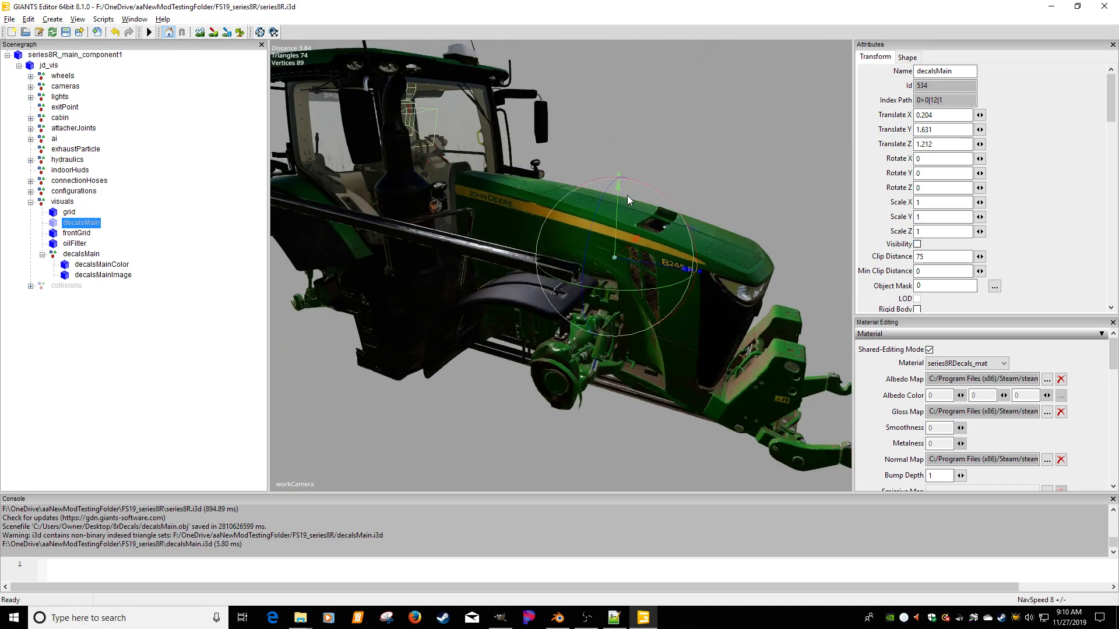
pyautogui.scroll(3, 635, 197)
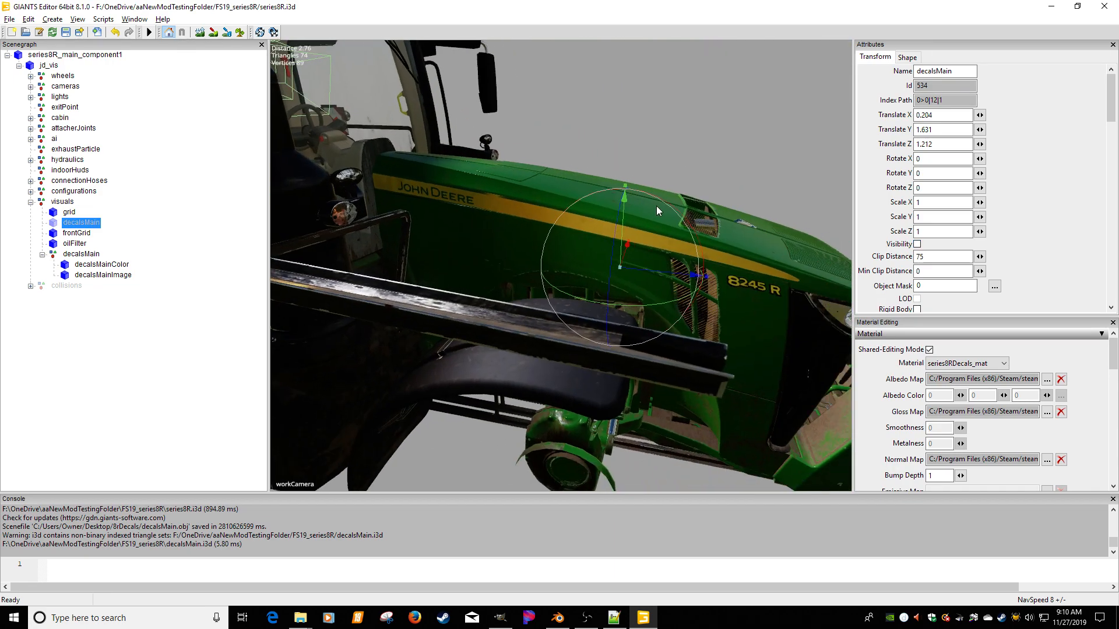
pyautogui.click(917, 245)
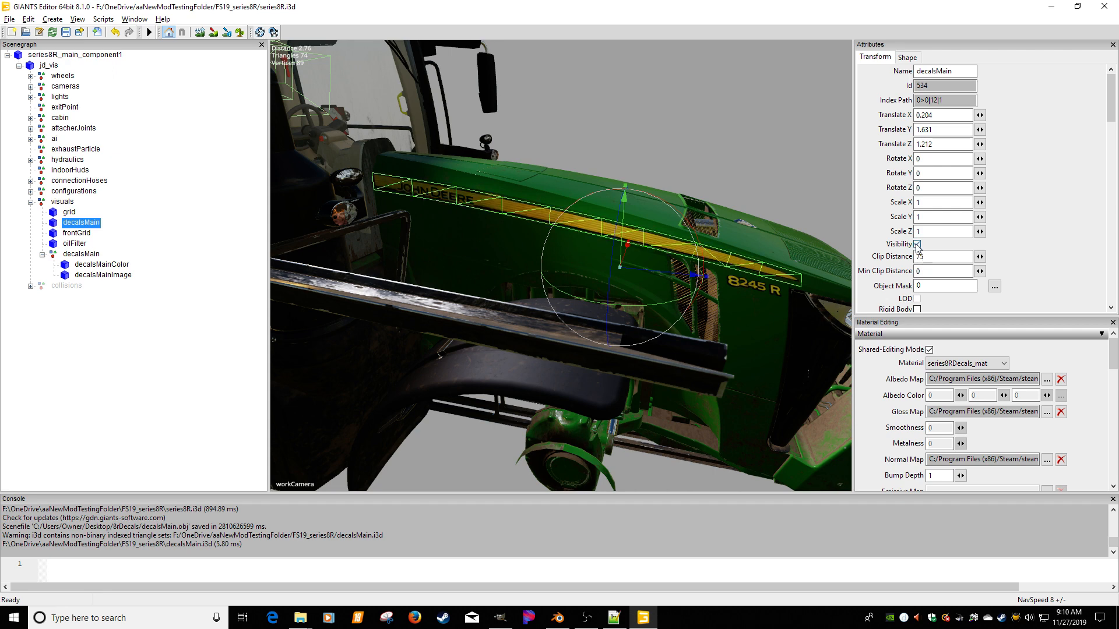
pyautogui.click(917, 244)
pyautogui.click(918, 245)
pyautogui.click(917, 245)
pyautogui.click(917, 244)
pyautogui.click(917, 245)
pyautogui.click(917, 245)
pyautogui.click(917, 244)
pyautogui.click(917, 245)
# Reorder the decalsMain transform group within visuals so that it sits directly below the original decalsMain mesh.
pyautogui.click(95, 257)
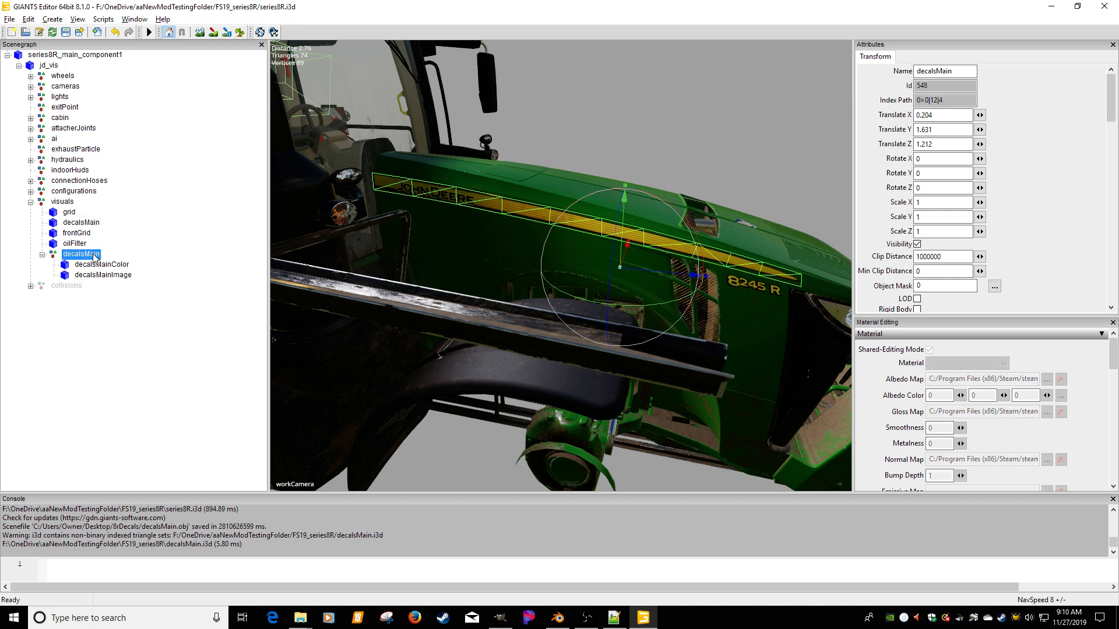
pyautogui.rightClick(95, 257)
pyautogui.click(119, 292)
pyautogui.rightClick(91, 247)
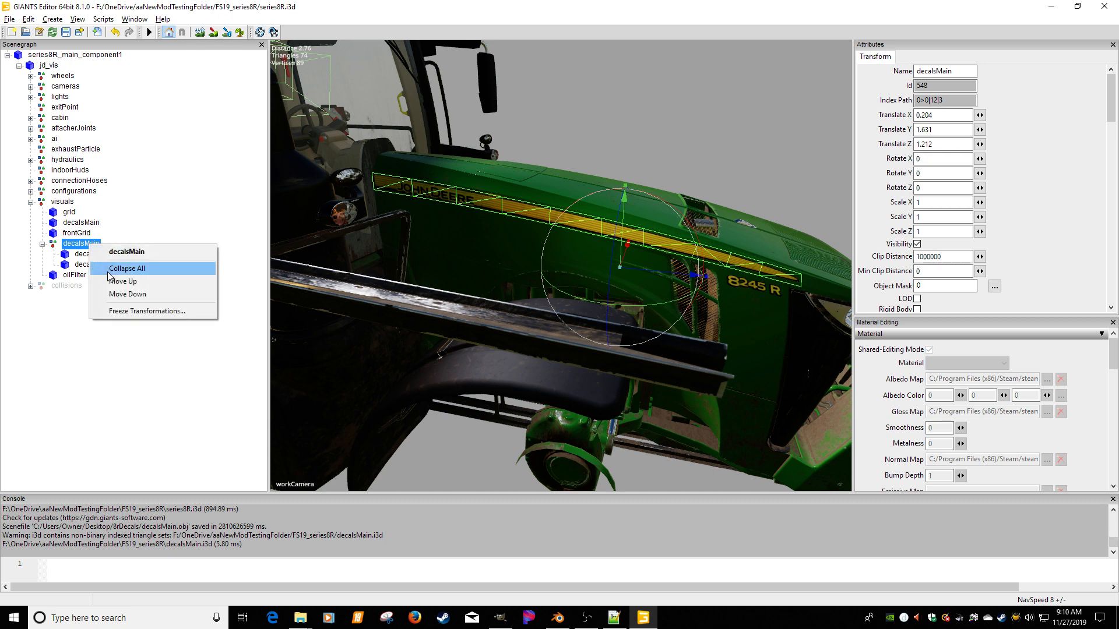
pyautogui.click(116, 280)
# Delete the original decalsMain mesh from visuals and select the decalsMain transform group.
pyautogui.click(82, 225)
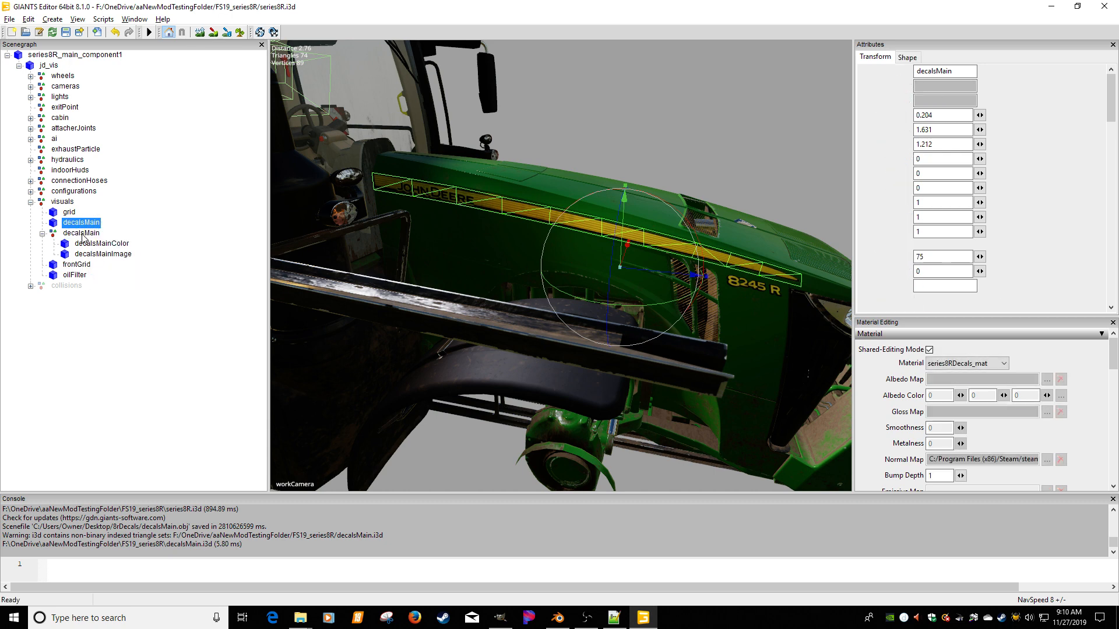
pyautogui.click(80, 234)
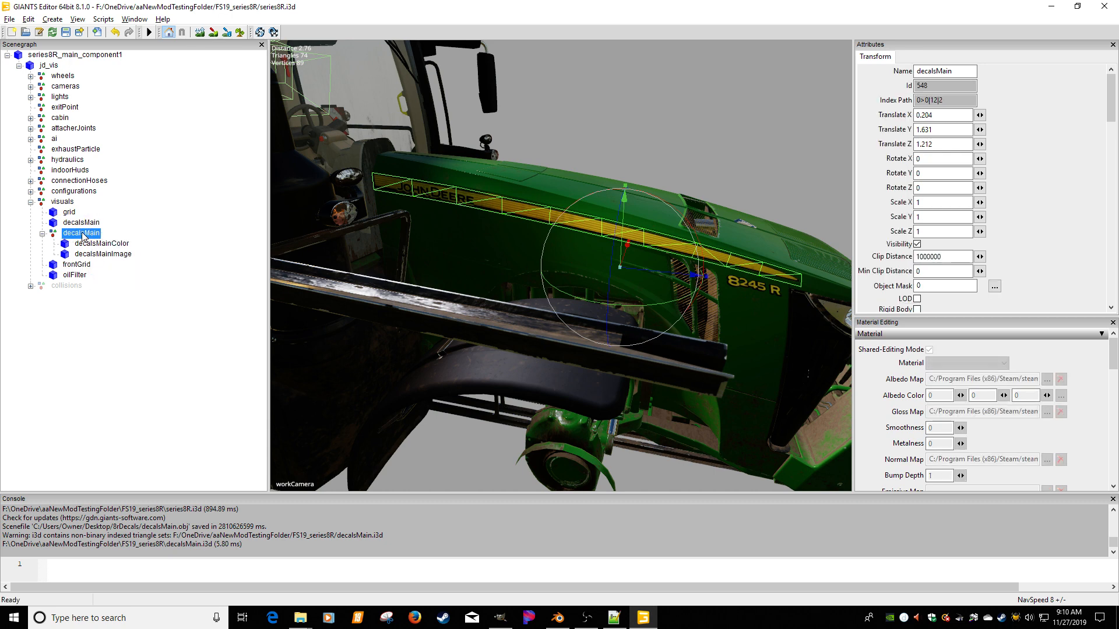
pyautogui.click(135, 272)
pyautogui.click(75, 275)
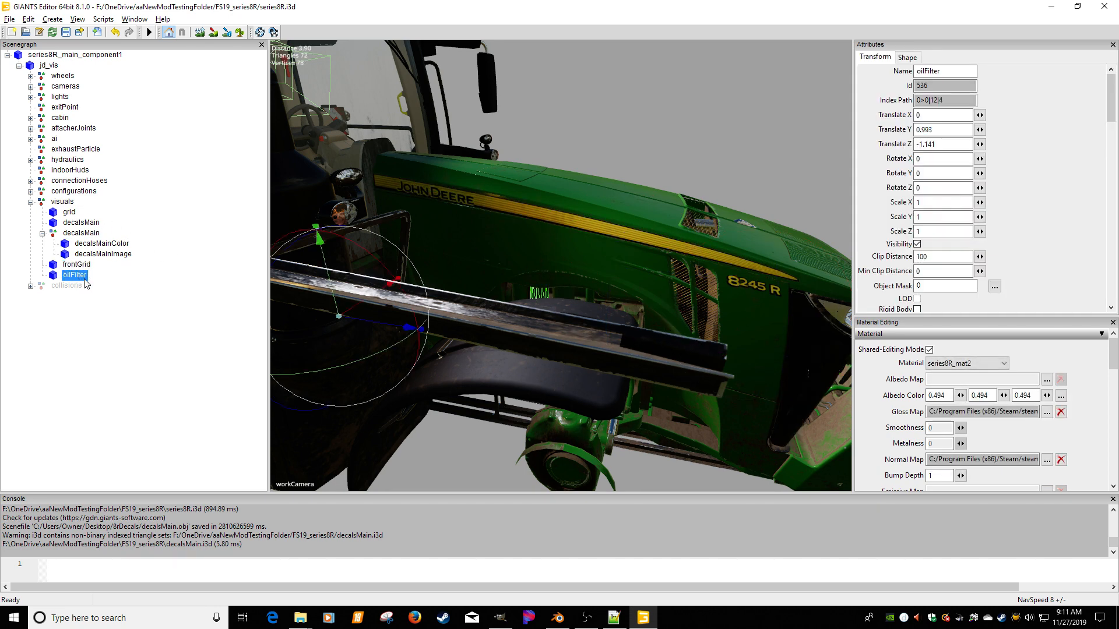
pyautogui.click(124, 279)
pyautogui.click(90, 223)
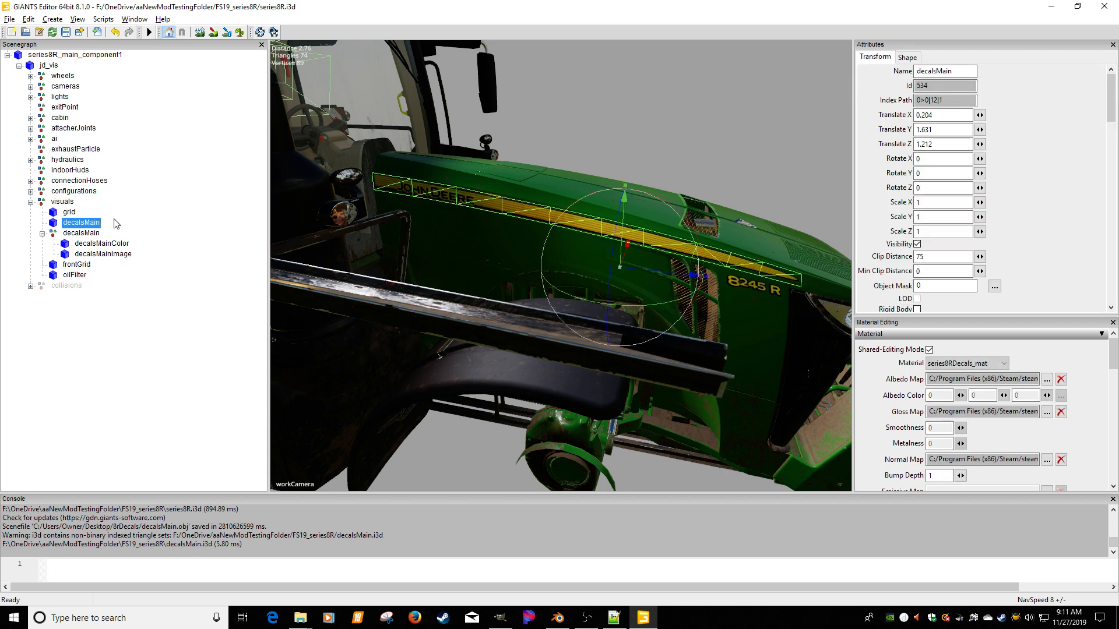
pyautogui.press('Delete')
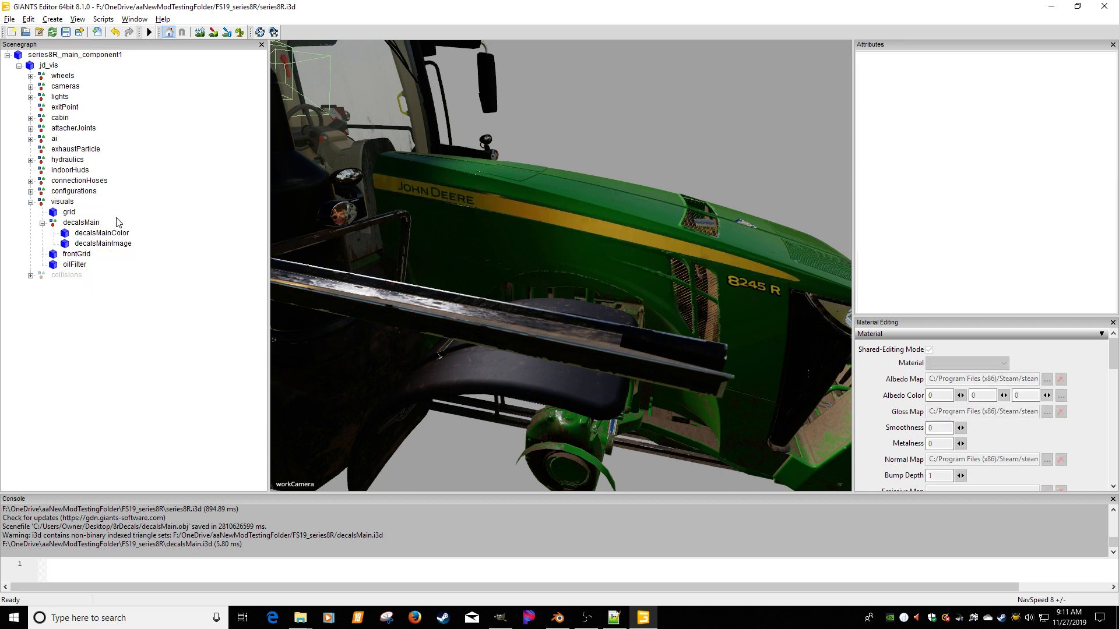
pyautogui.click(92, 225)
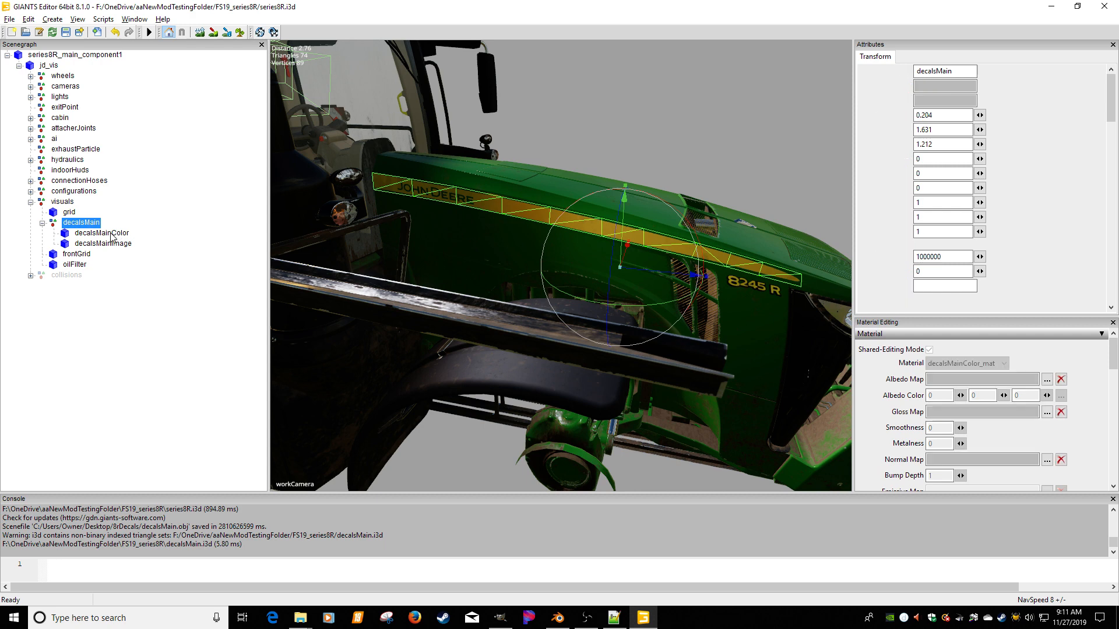
# Set the clip distance of the decalsMain transform group to 3.
pyautogui.click(117, 233)
pyautogui.click(81, 223)
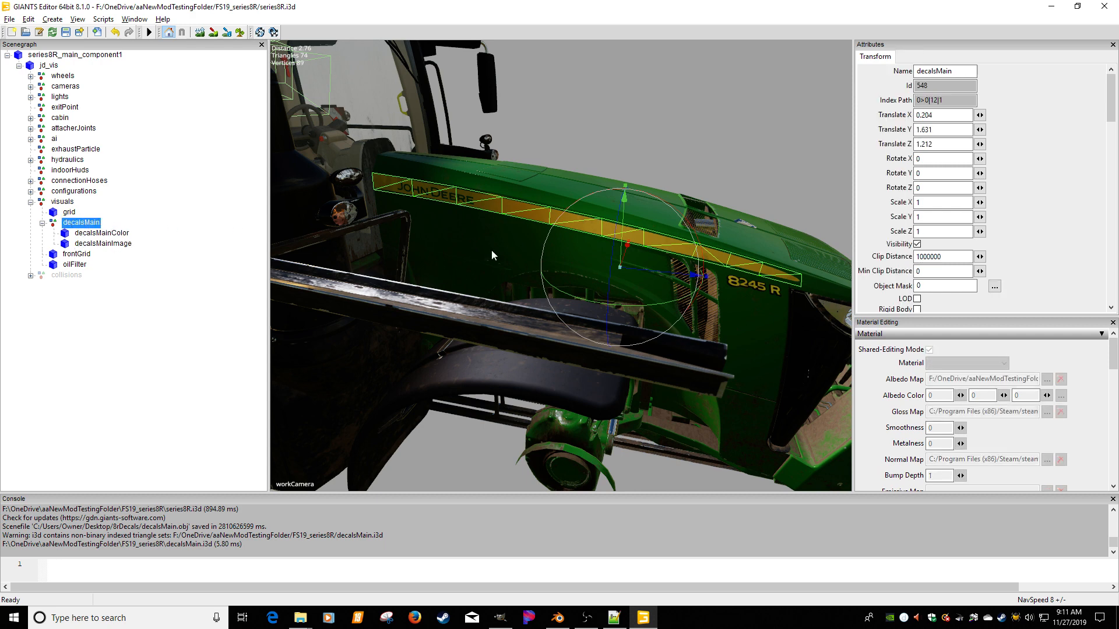
pyautogui.click(926, 257)
pyautogui.doubleClick(926, 257)
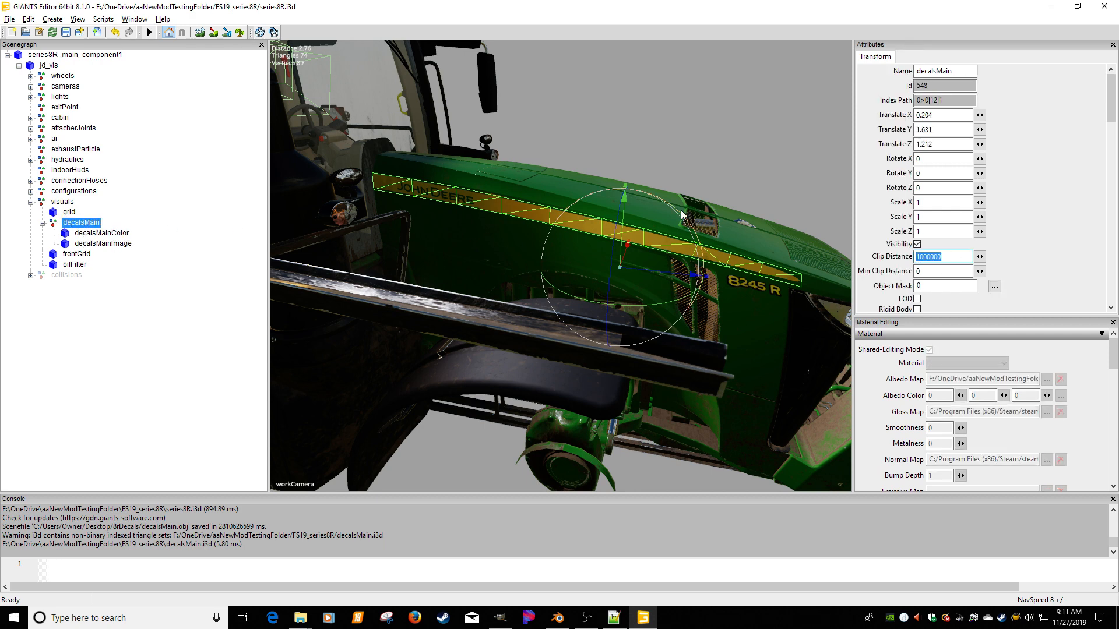
pyautogui.write('3')
pyautogui.press('Return')
# Enable Receive Shadowmap for both the decalsMainColor and decalsMainImage shapes.
pyautogui.click(105, 245)
pyautogui.click(94, 233)
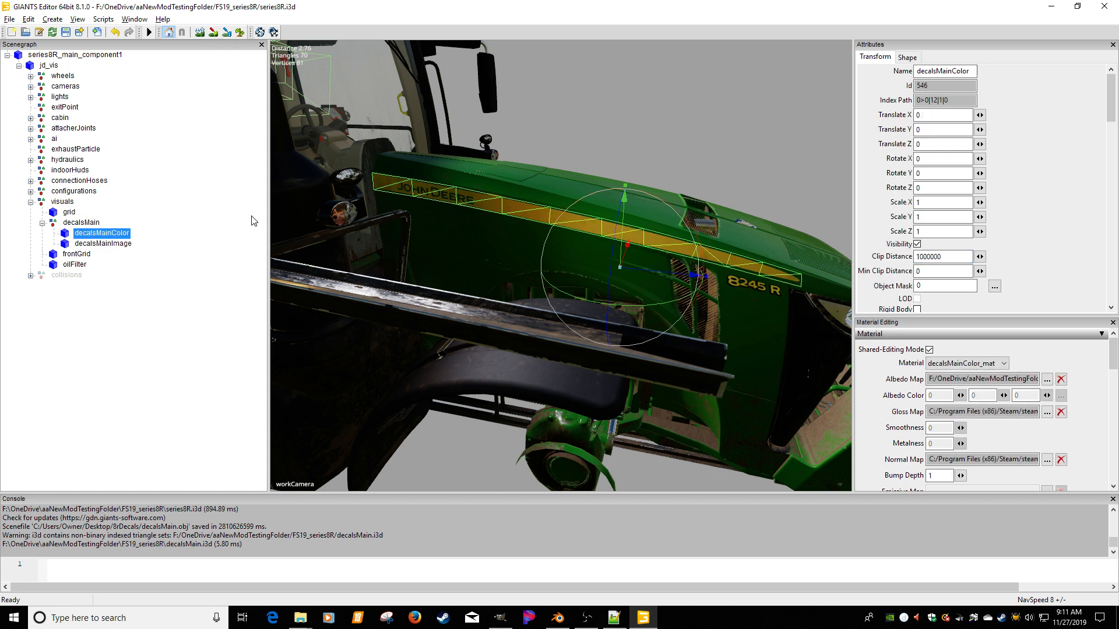
pyautogui.click(907, 57)
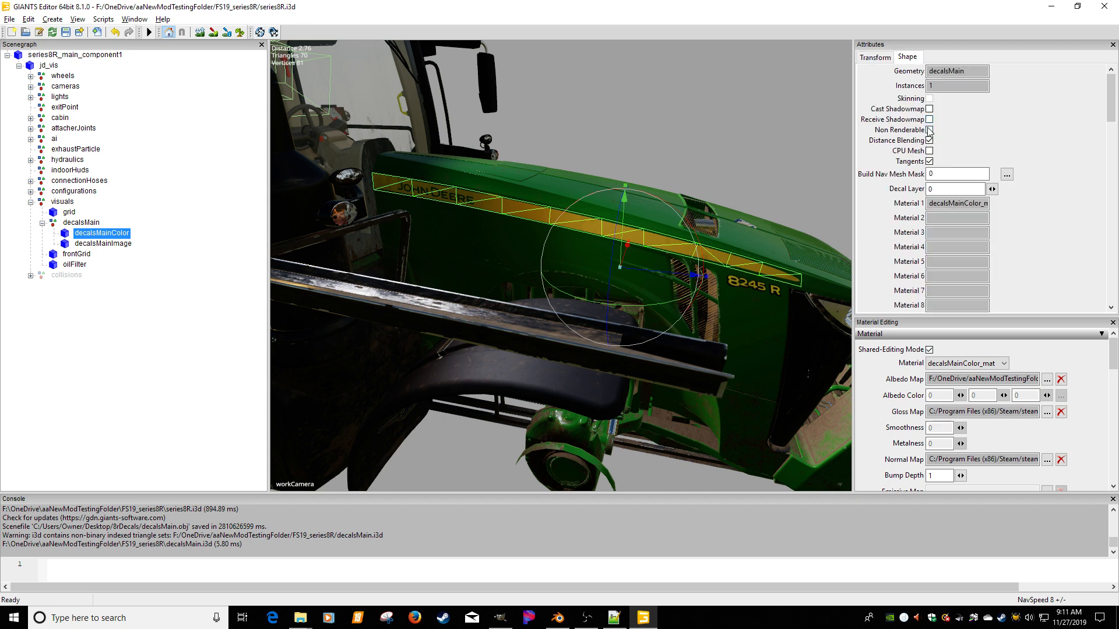
pyautogui.click(929, 120)
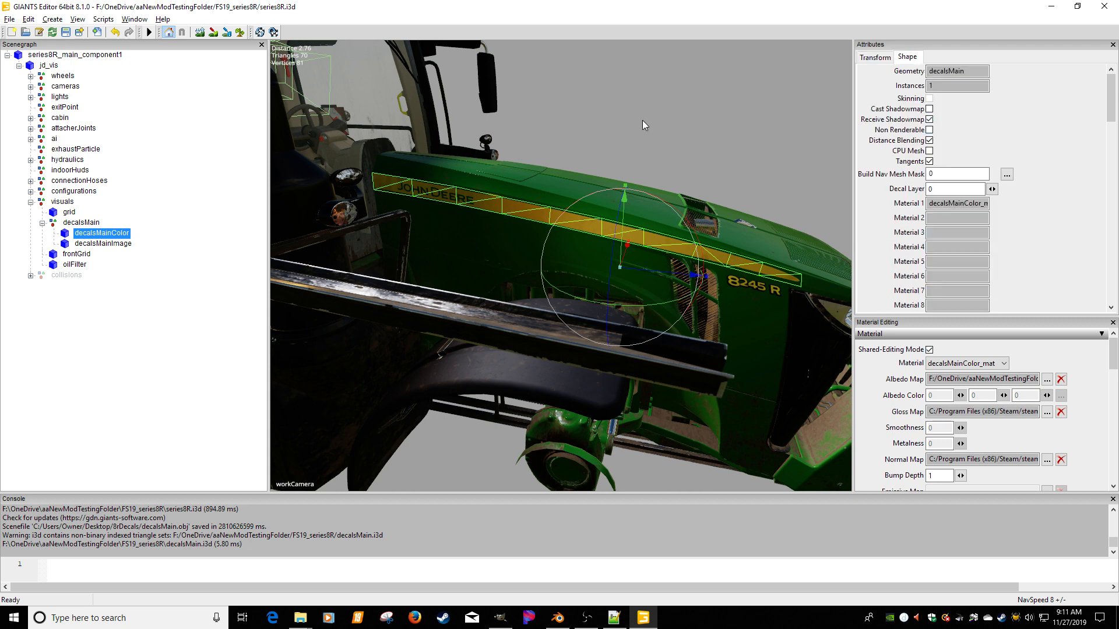
pyautogui.click(113, 245)
pyautogui.click(929, 120)
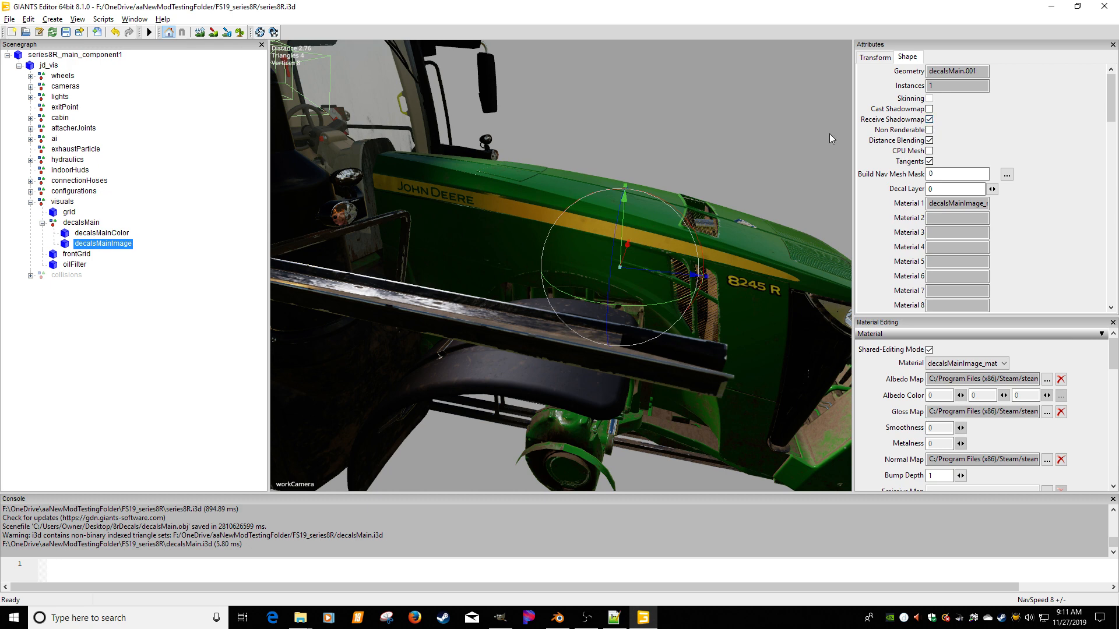
# Examine the hood decals on the tractor and the colorMat parameters in the custom shader of decalsMainColor.
pyautogui.click(200, 246)
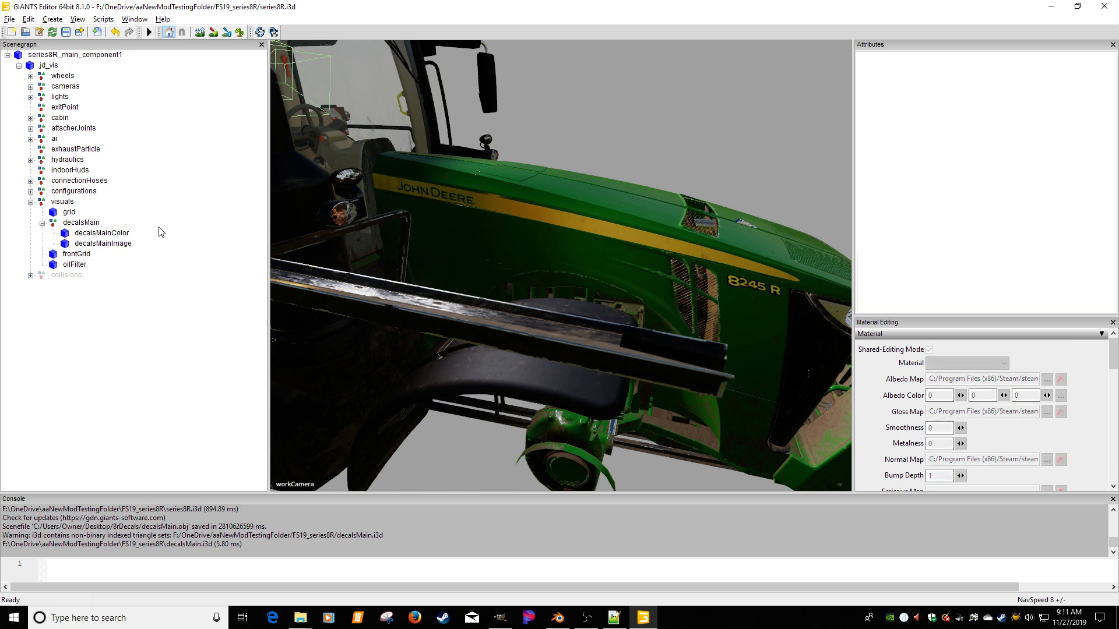
pyautogui.scroll(3, 449, 184)
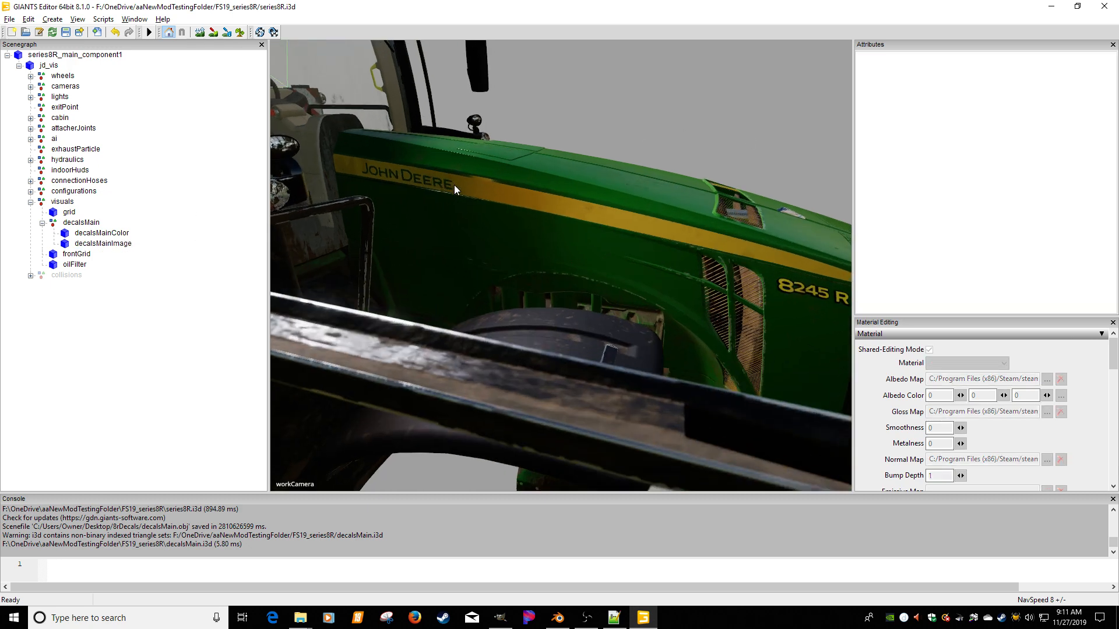
pyautogui.scroll(-4, 461, 187)
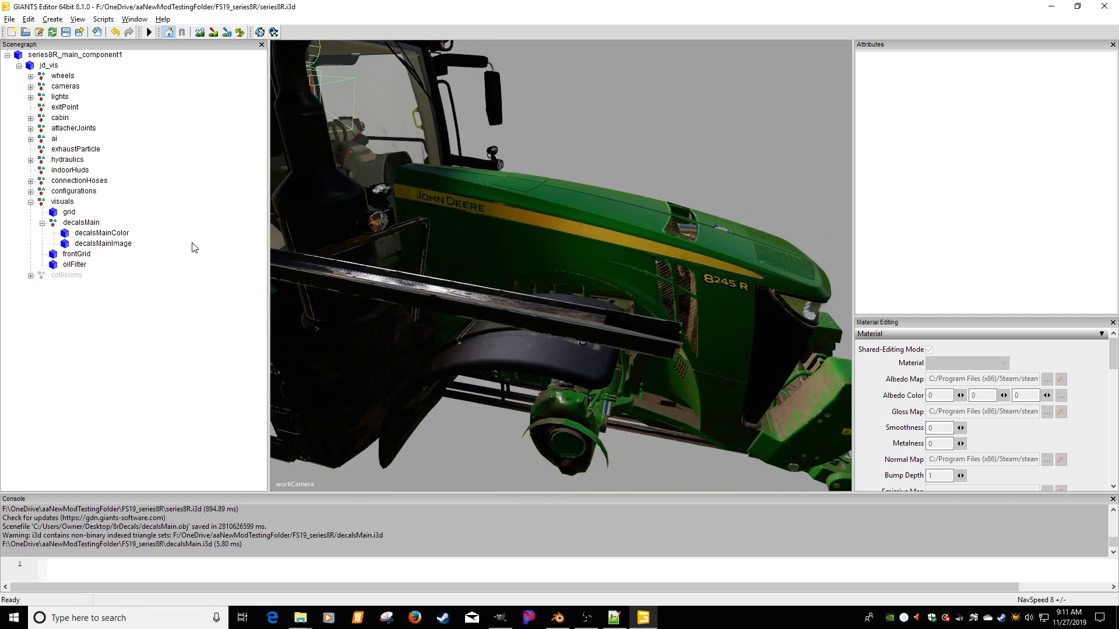
pyautogui.click(113, 235)
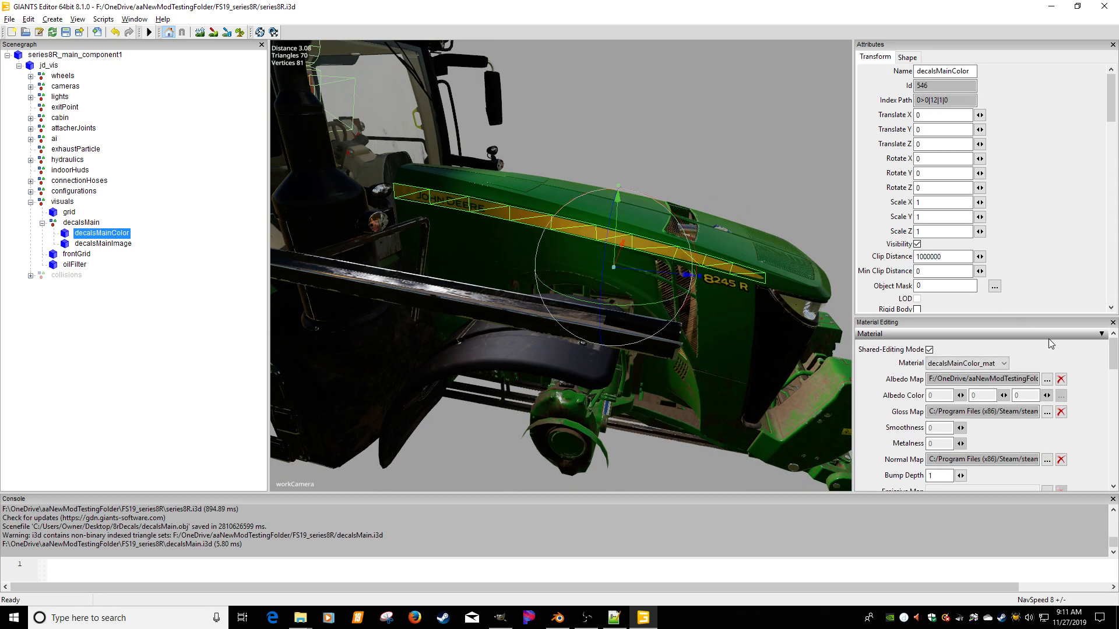
pyautogui.scroll(-5, 1104, 373)
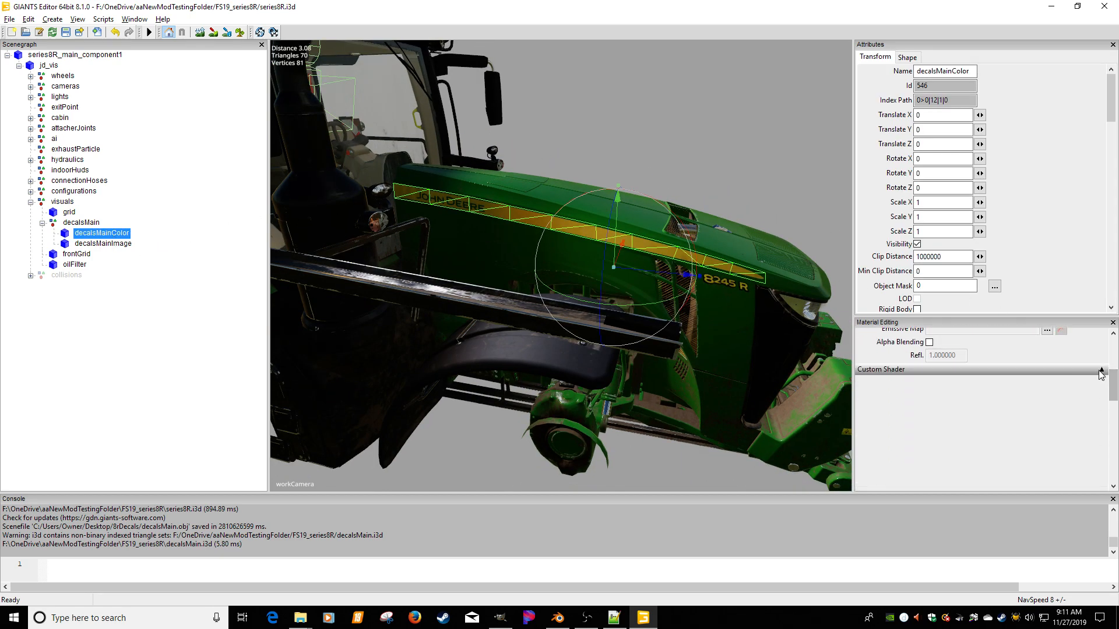
pyautogui.click(1101, 371)
pyautogui.scroll(-3, 1091, 410)
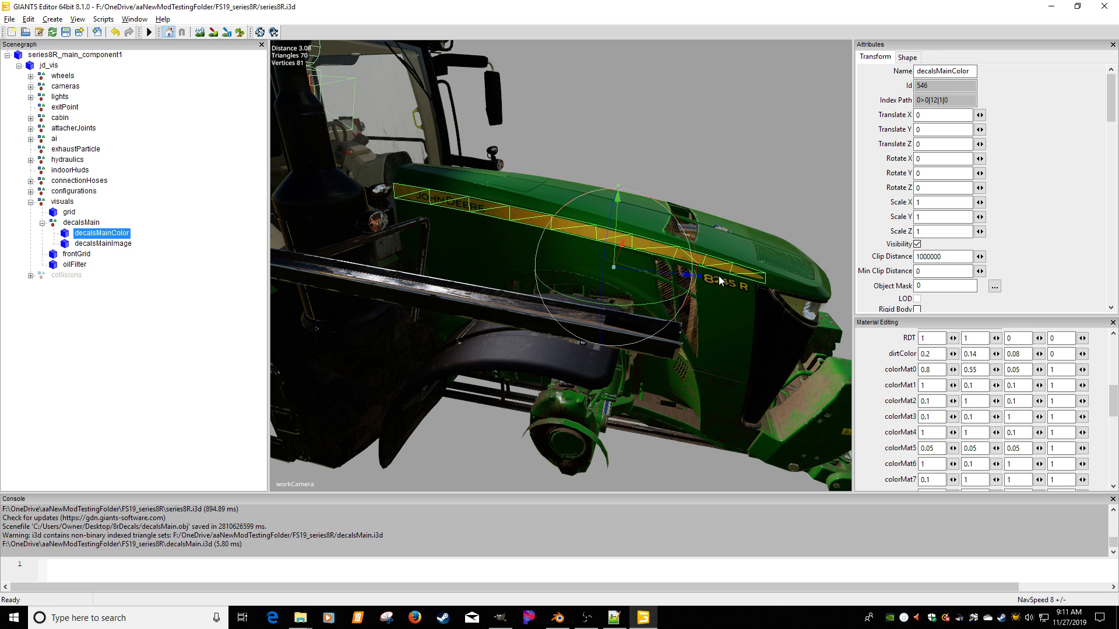
pyautogui.click(120, 275)
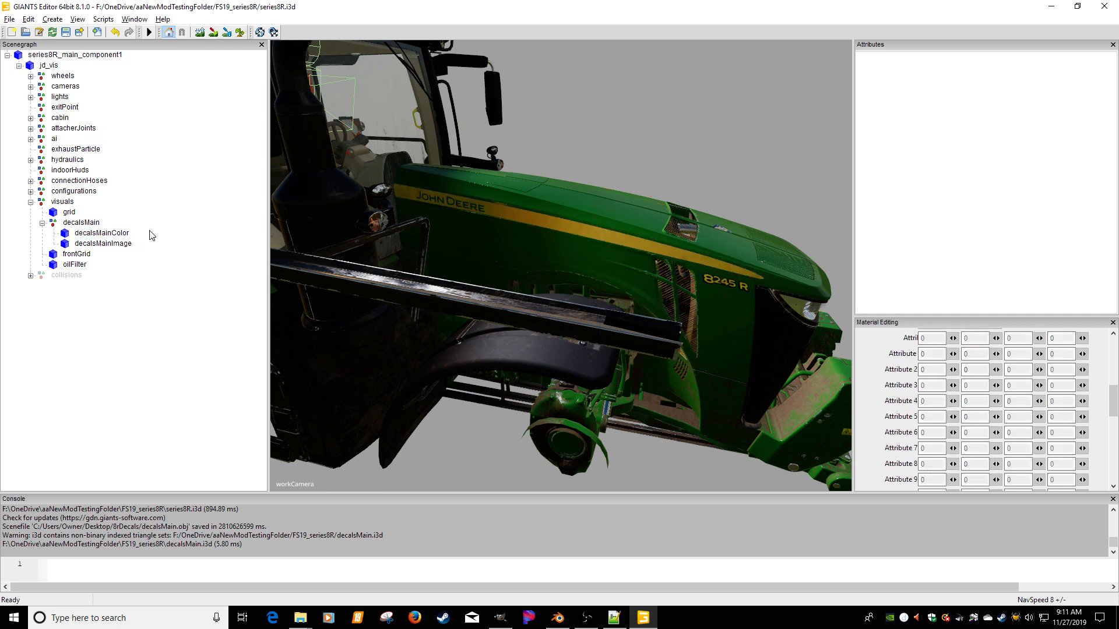
# Save the series8R.i3d scene and open series8R.xml from the FS19_series8R folder in Notepad++.
pyautogui.click(66, 32)
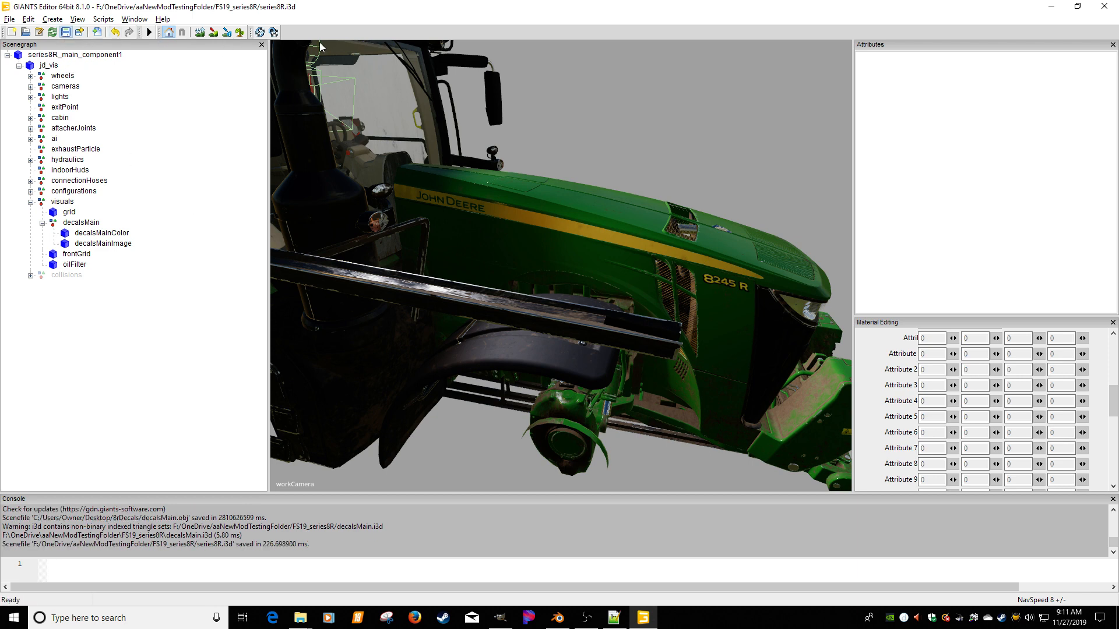
pyautogui.moveTo(430, 17); pyautogui.dragTo(1118, 149)
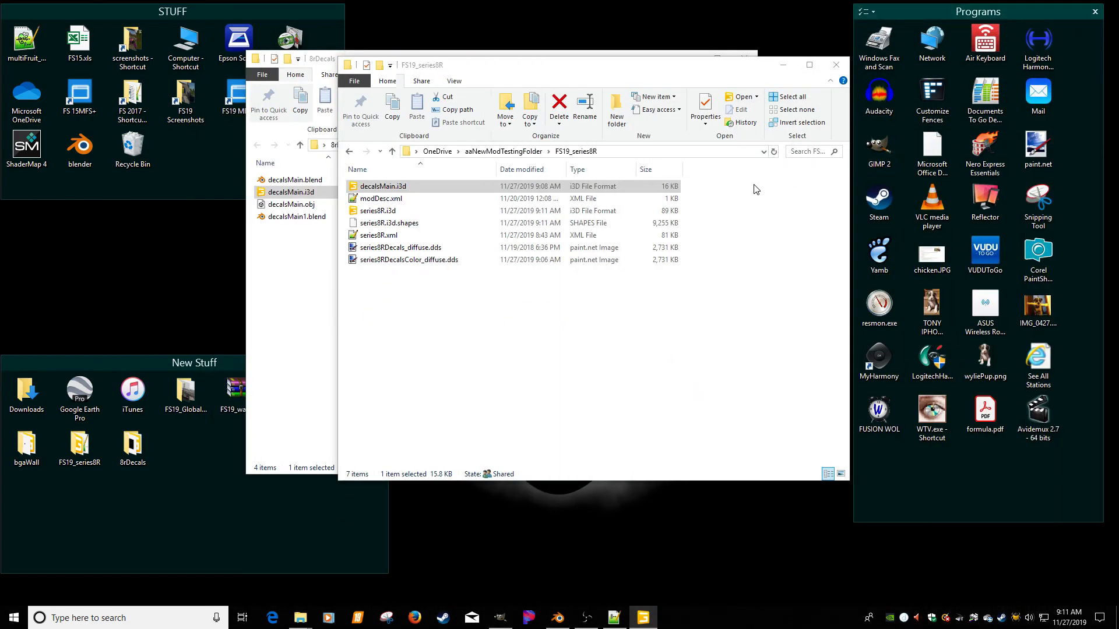
pyautogui.doubleClick(384, 238)
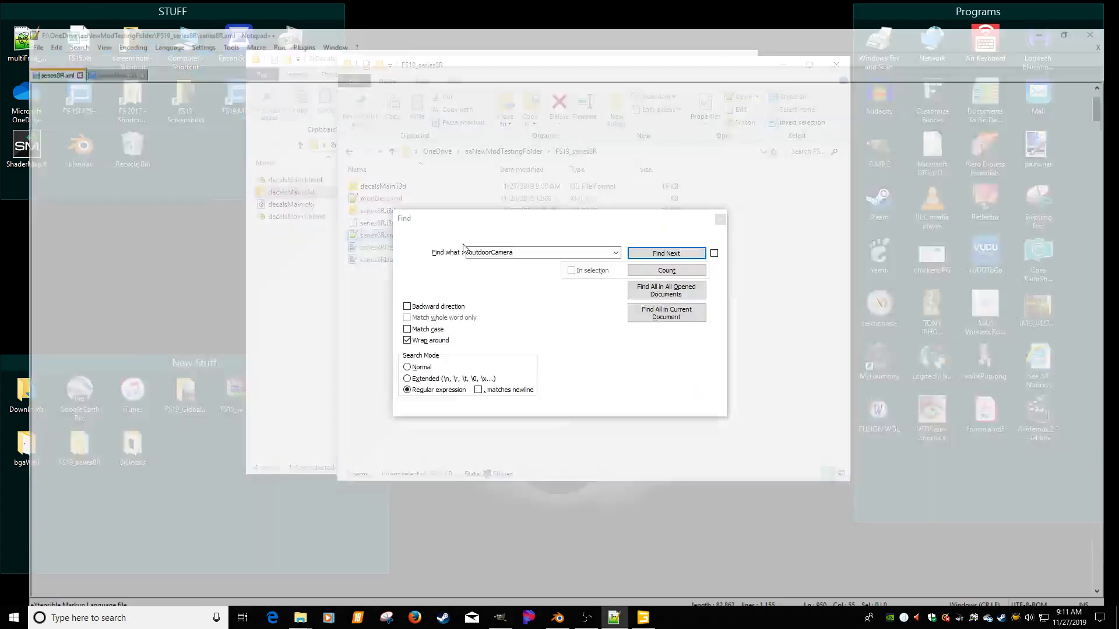
pyautogui.click(634, 353)
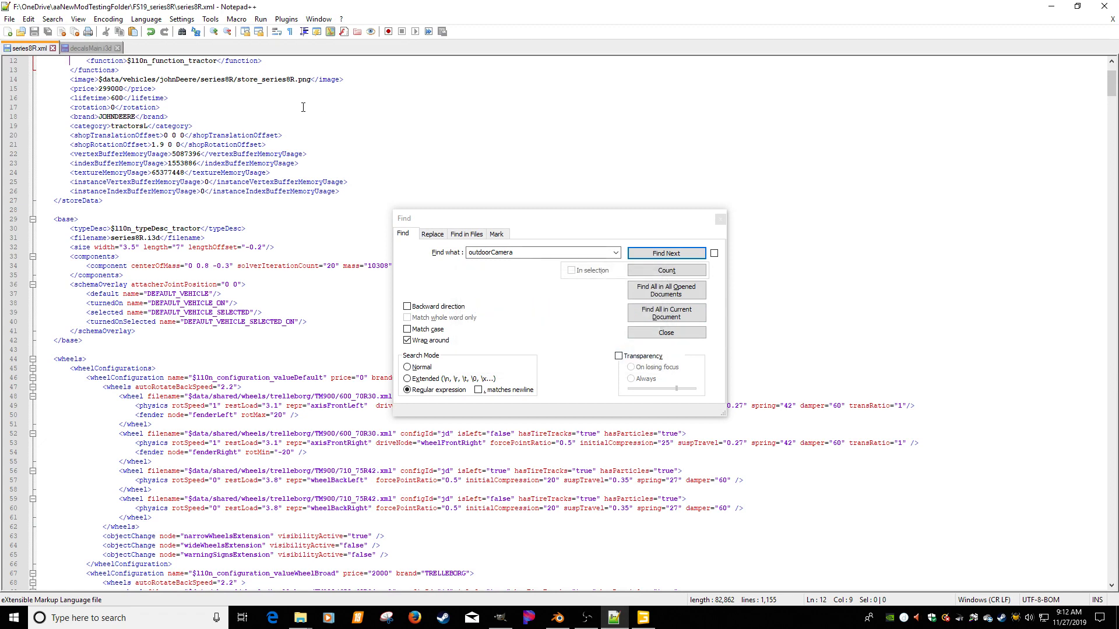
# Close decalsMain.i3d without saving its changes and dismiss the Find dialog.
pyautogui.click(117, 47)
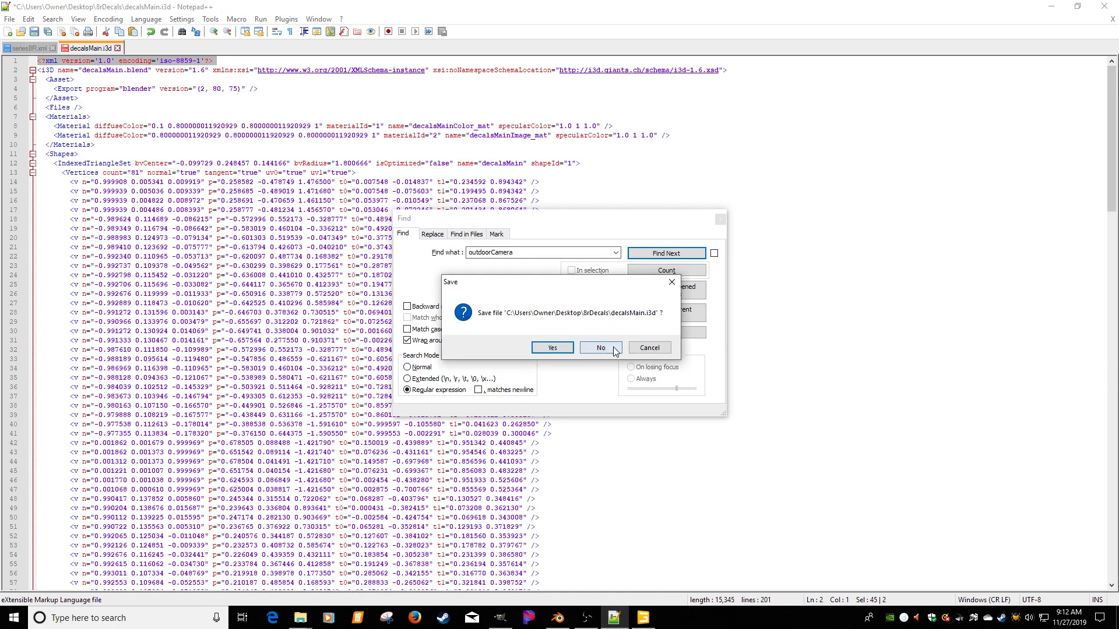
pyautogui.click(613, 349)
pyautogui.click(647, 333)
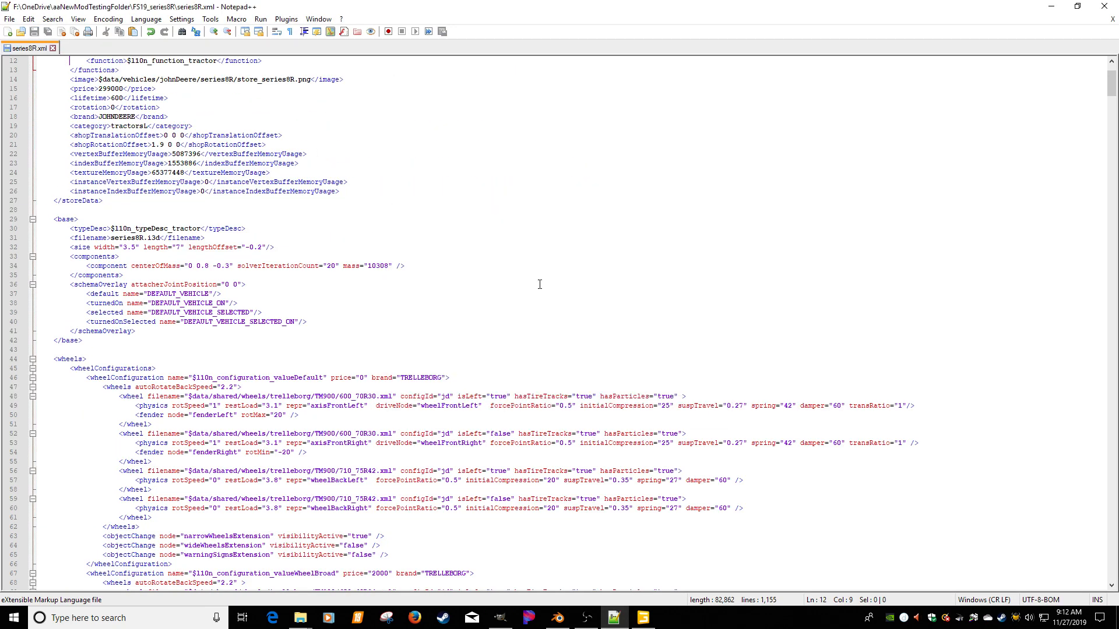
pyautogui.click(620, 318)
# Locate the baseMaterial section above the i3dMappings and material configurations in series8R.xml.
pyautogui.hotkey('ctrl', 'End')
pyautogui.press('pageup')
pyautogui.press('pageup')
pyautogui.press('pageup')
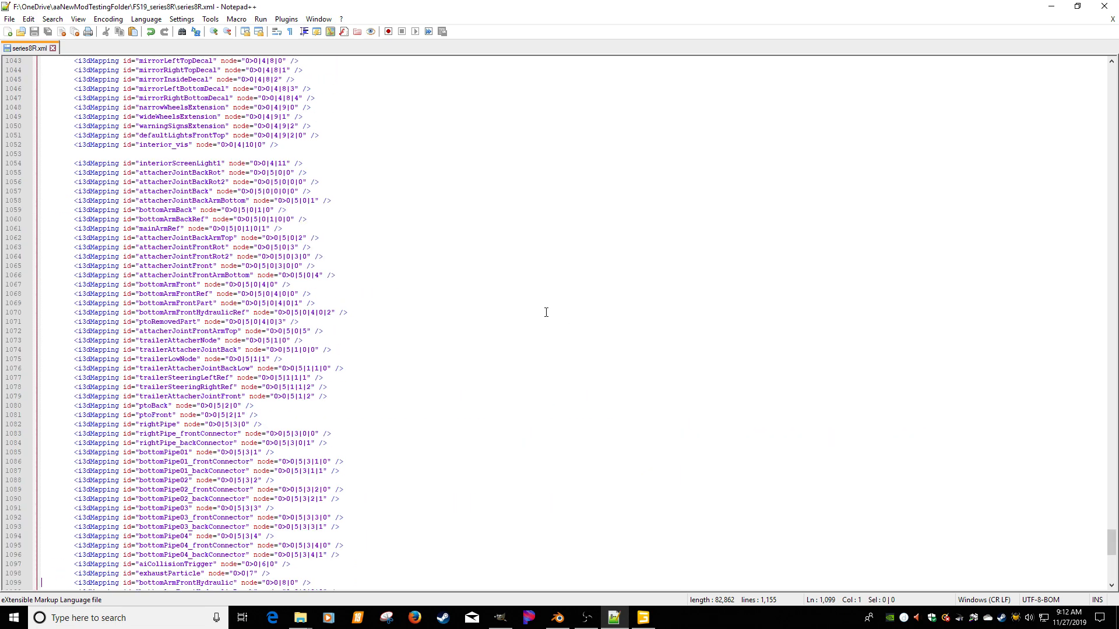
pyautogui.press('pageup')
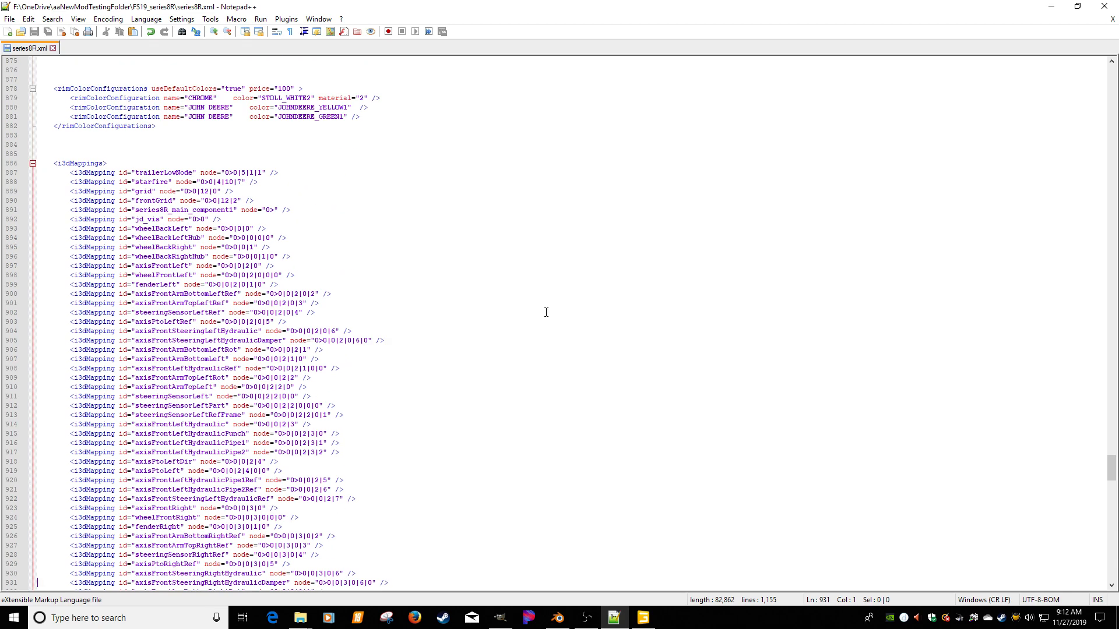
pyautogui.scroll(1, 386, 236)
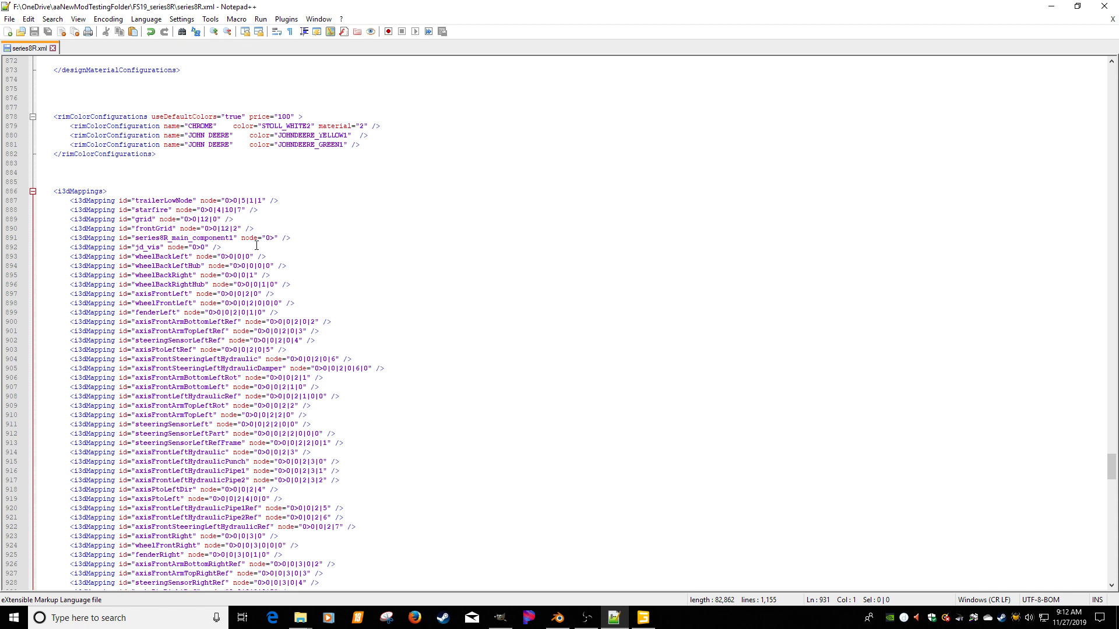
pyautogui.scroll(7, 257, 245)
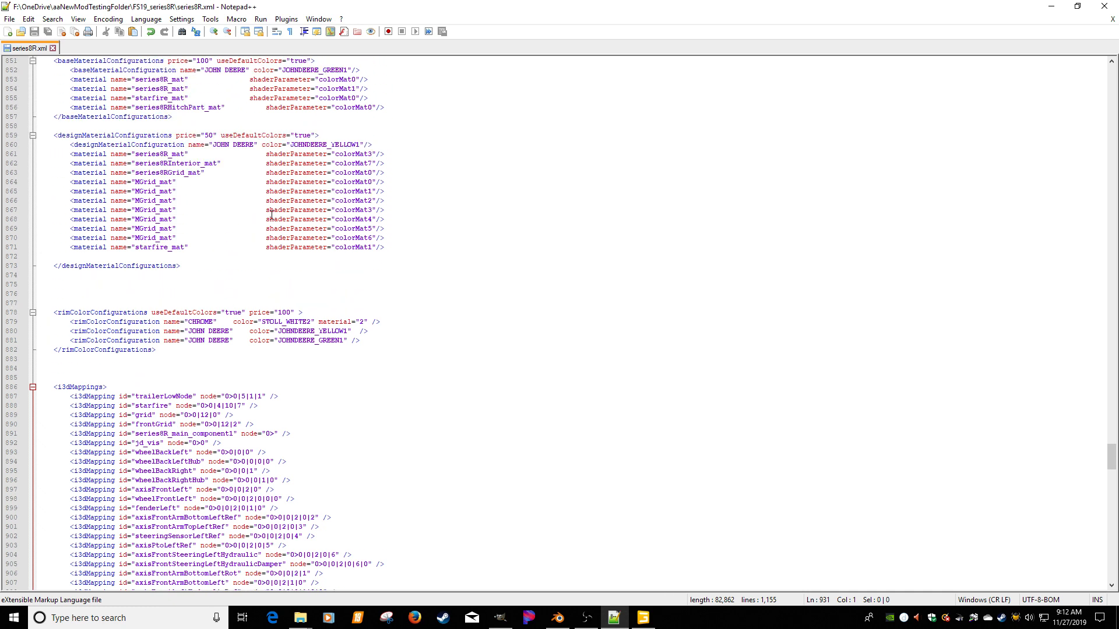
pyautogui.scroll(10, 271, 214)
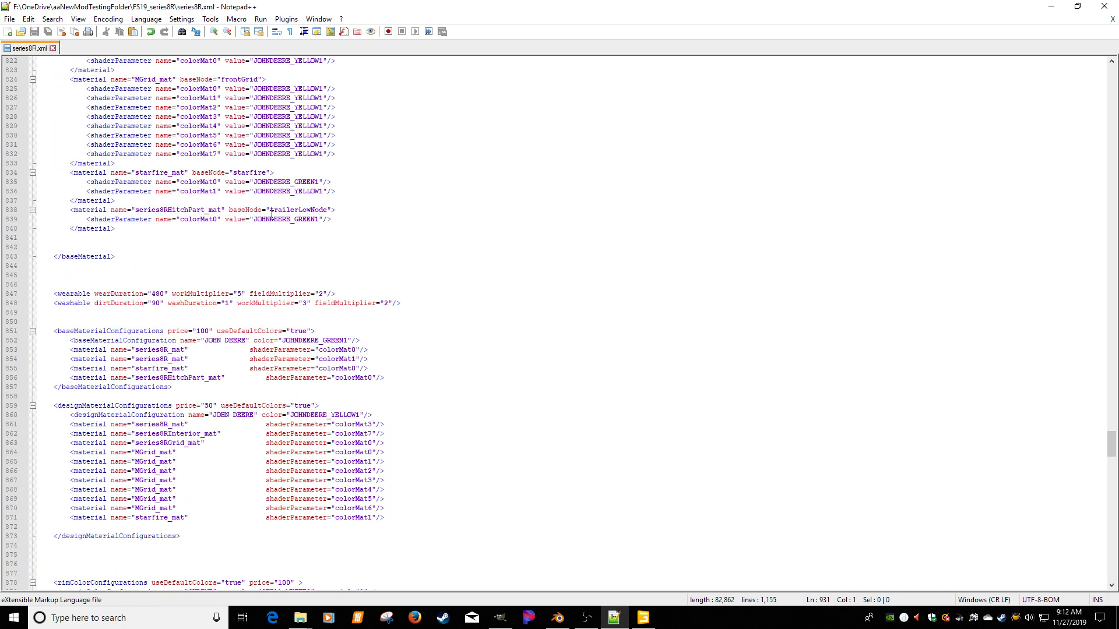
pyautogui.scroll(7, 271, 215)
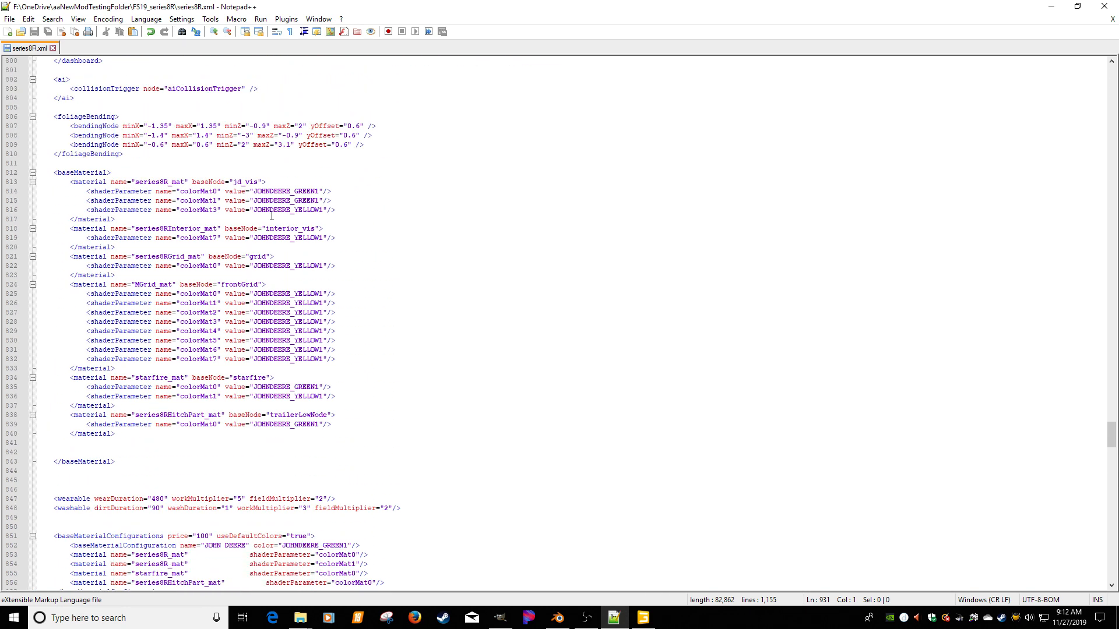
# Review the material entries in baseMaterial one by one, from series8R_mat through series8RHitchPart_mat.
pyautogui.click(156, 183)
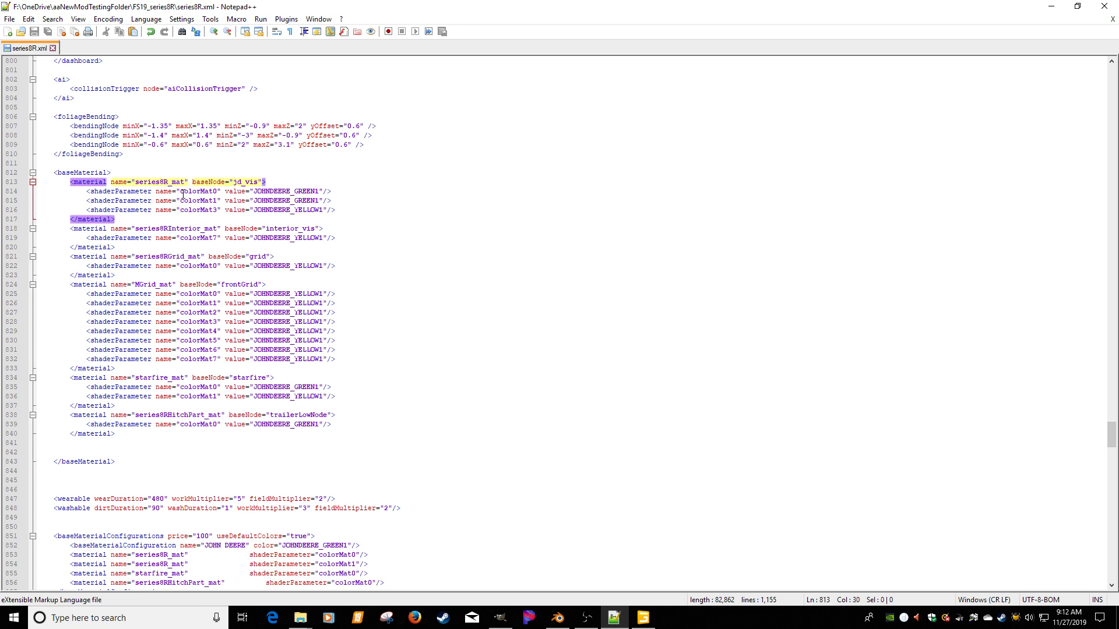
pyautogui.click(172, 229)
pyautogui.click(176, 259)
pyautogui.click(157, 285)
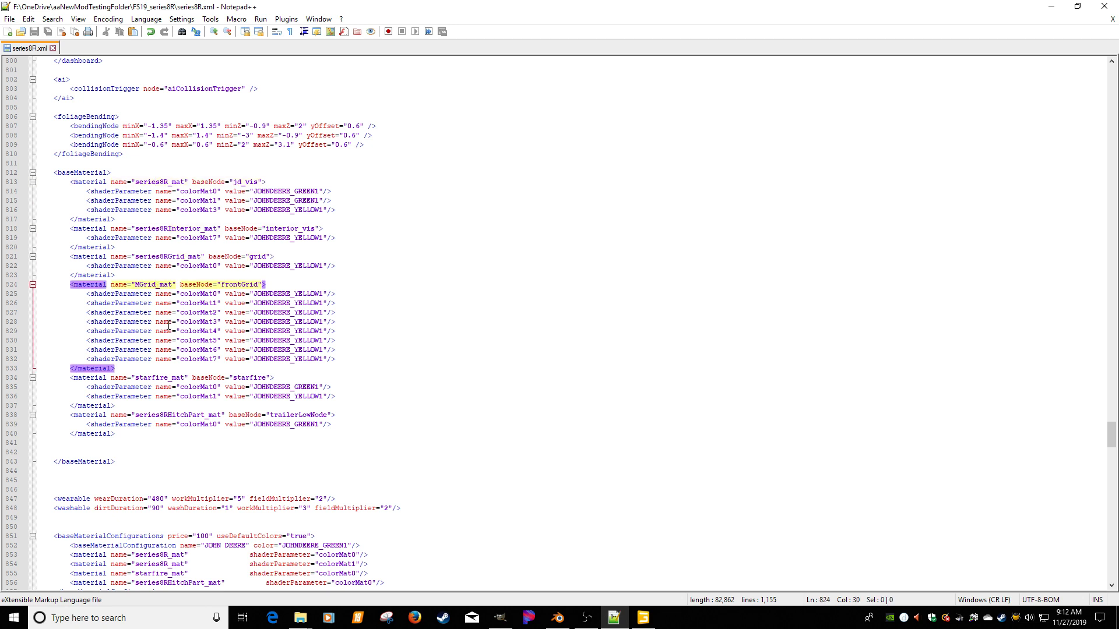
pyautogui.click(156, 380)
pyautogui.click(171, 415)
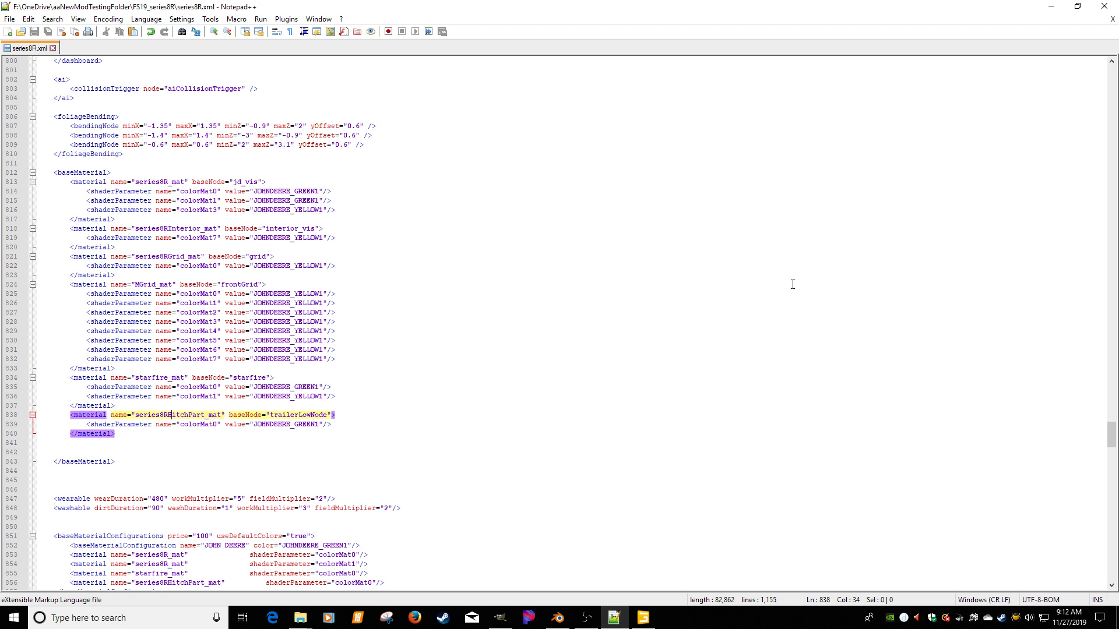
# Check the decalsMainColor object in the GIANTS Editor scenegraph and return to series8R.xml in Notepad++.
pyautogui.moveTo(1118, 82); pyautogui.dragTo(556, 65)
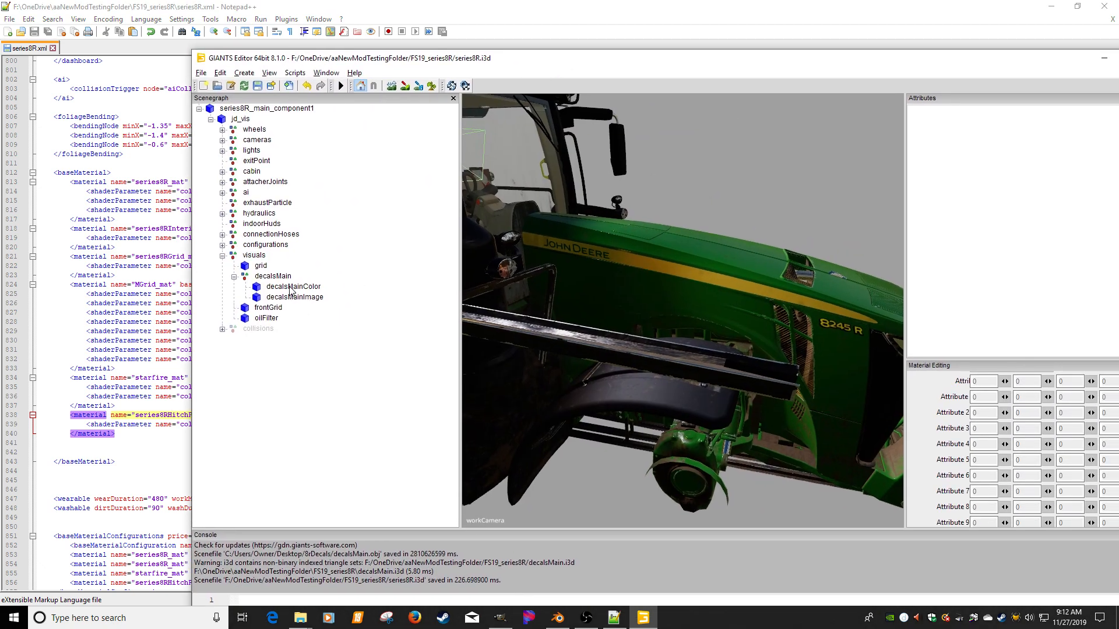
pyautogui.click(310, 287)
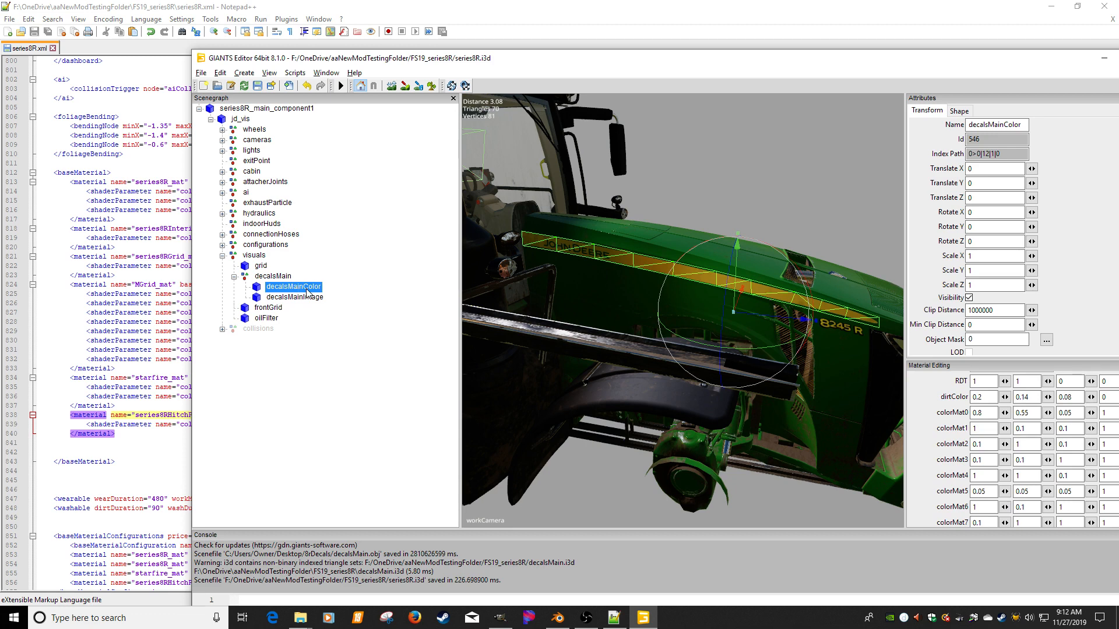
pyautogui.click(125, 436)
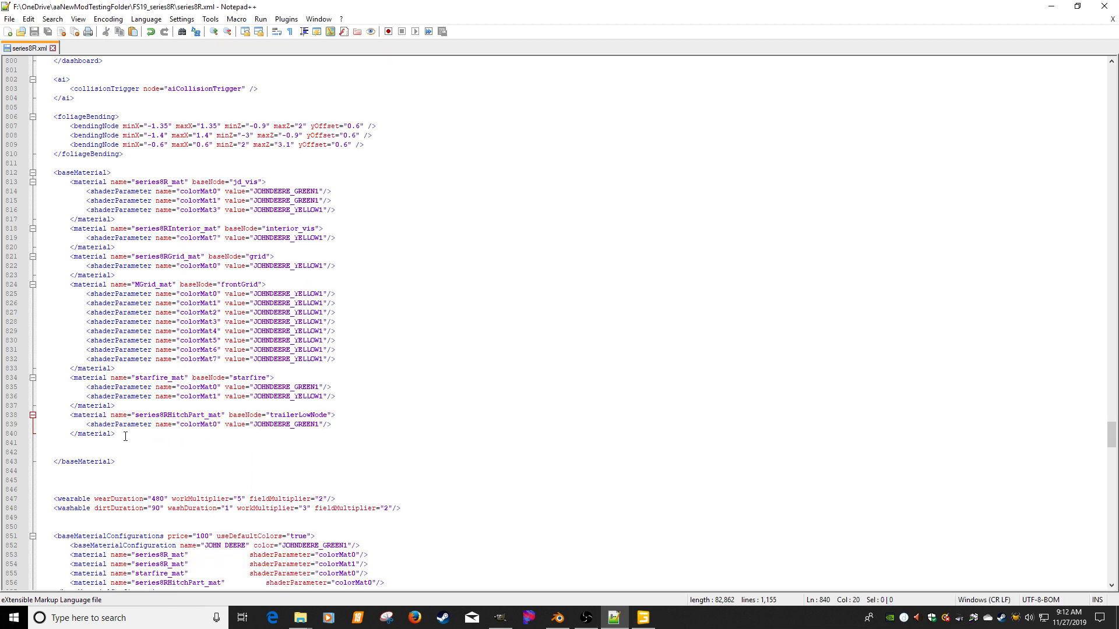
# Duplicate the series8RHitchPart_mat material block at the end of baseMaterial and select the copy's trailerLowNode base node value.
pyautogui.moveTo(125, 437); pyautogui.dragTo(29, 417)
pyautogui.hotkey('ctrl', 'c')
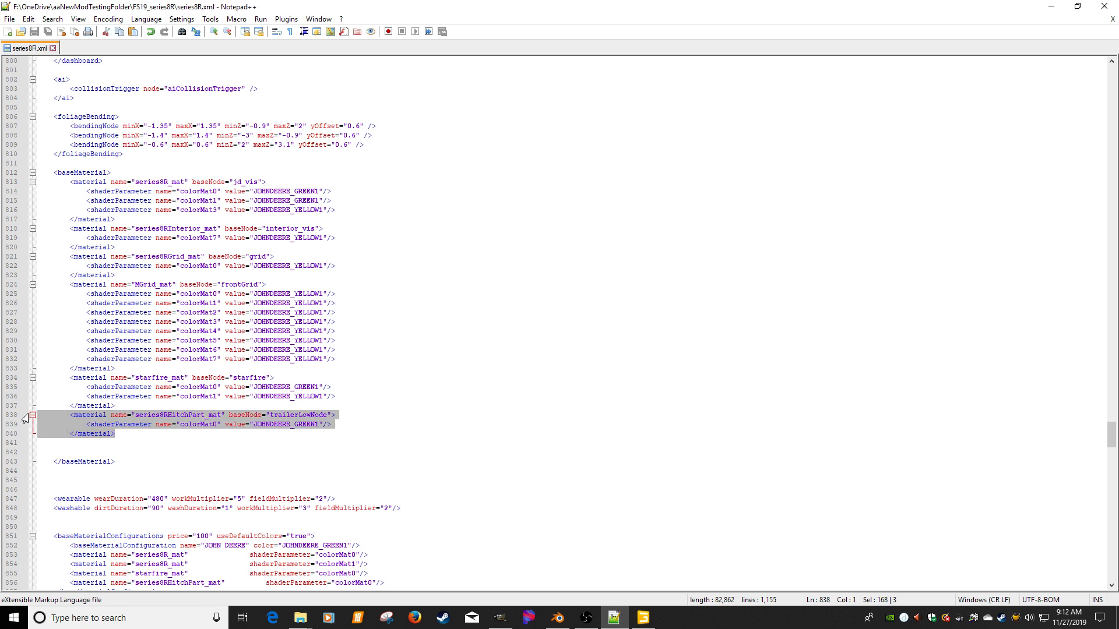
pyautogui.click(125, 433)
pyautogui.press('Return')
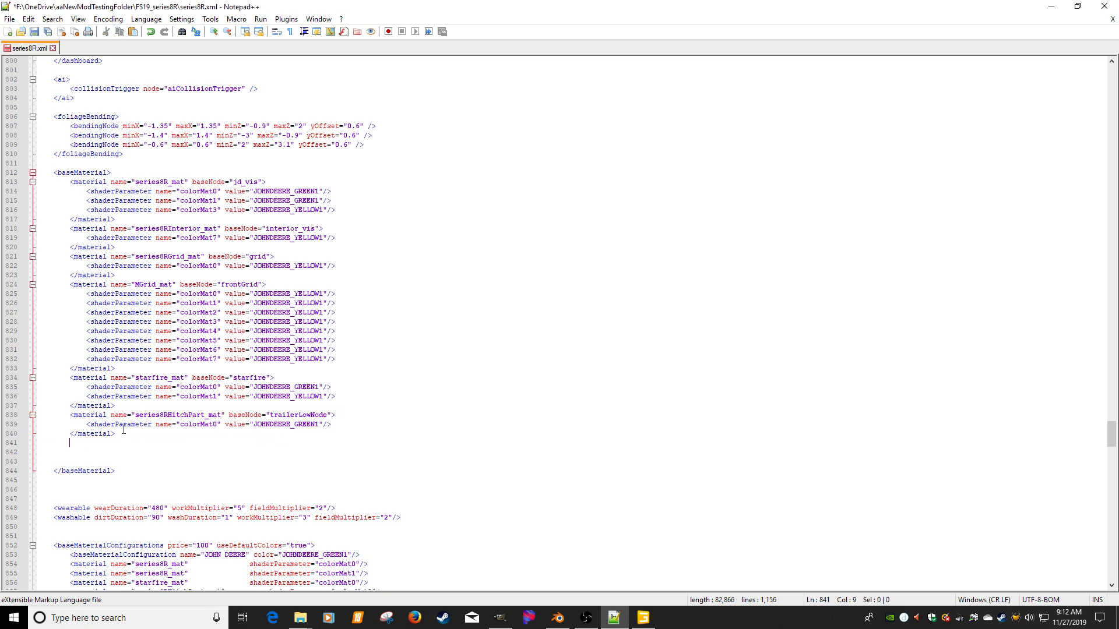
pyautogui.hotkey('ctrl', 'v')
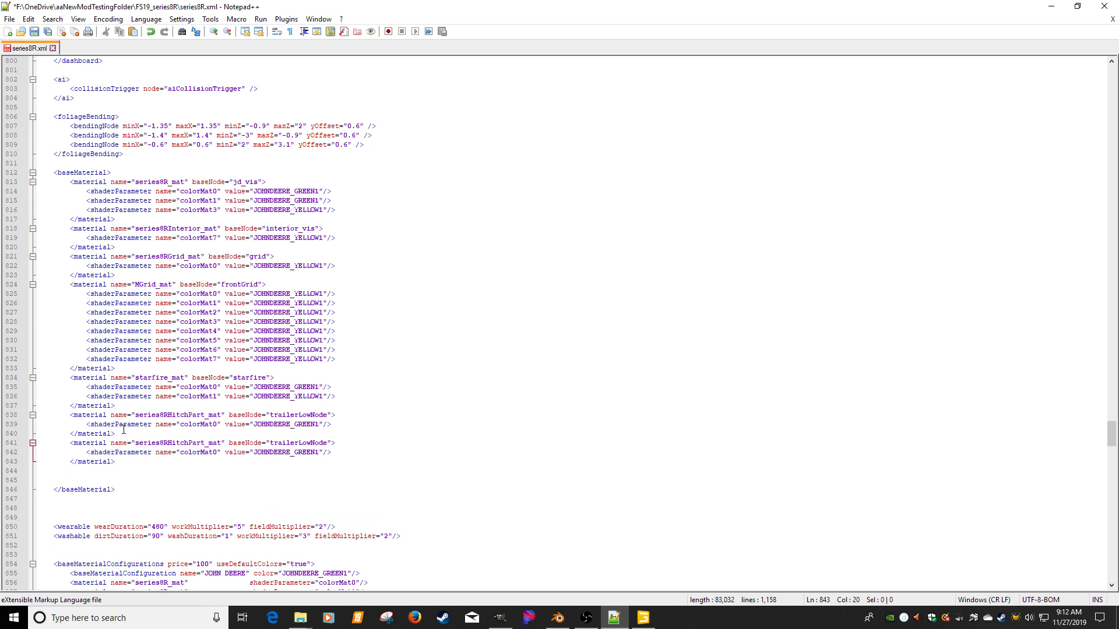
pyautogui.doubleClick(301, 443)
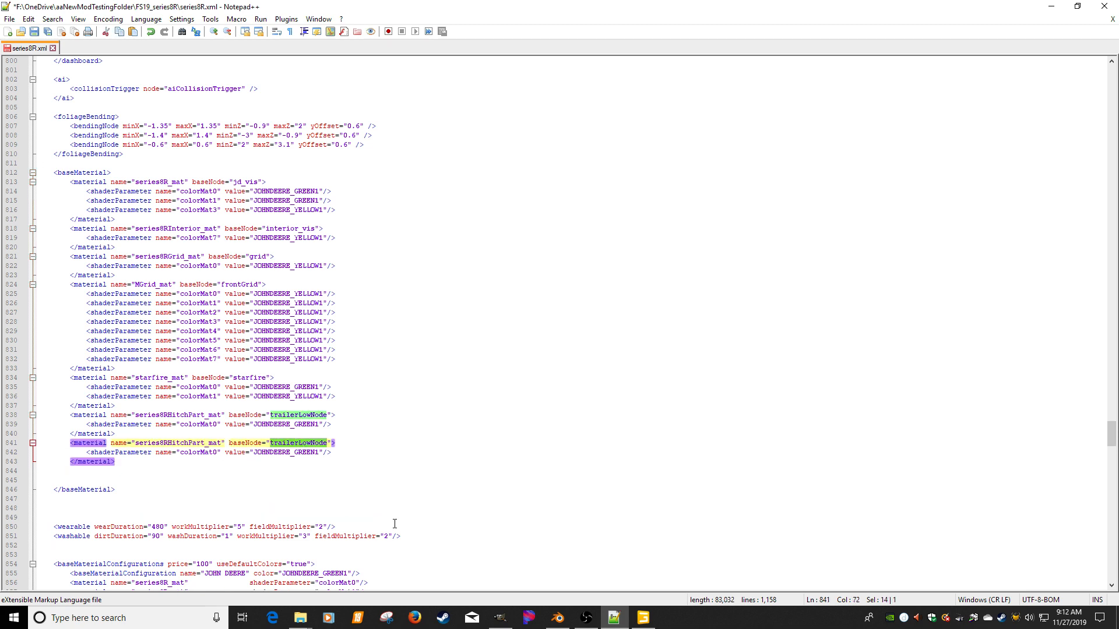
# Copy the decalsMainColor object's name from GIANTS Editor and set it as the duplicated material block's base node in series8R.xml.
pyautogui.hotkey('alt', 'Tab')
pyautogui.click(281, 296)
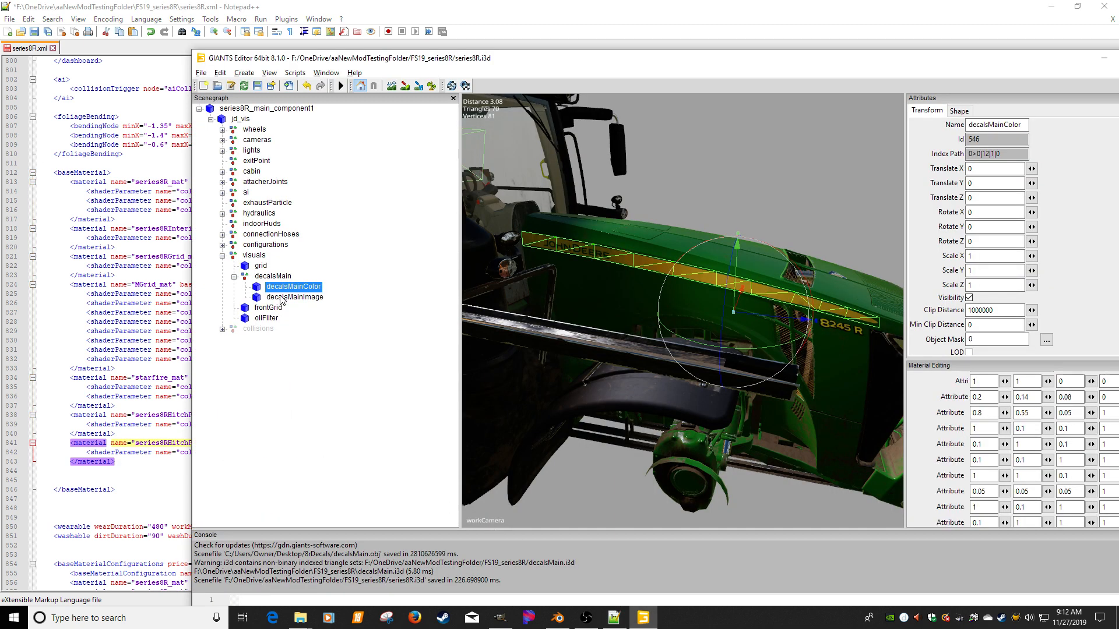
pyautogui.click(282, 286)
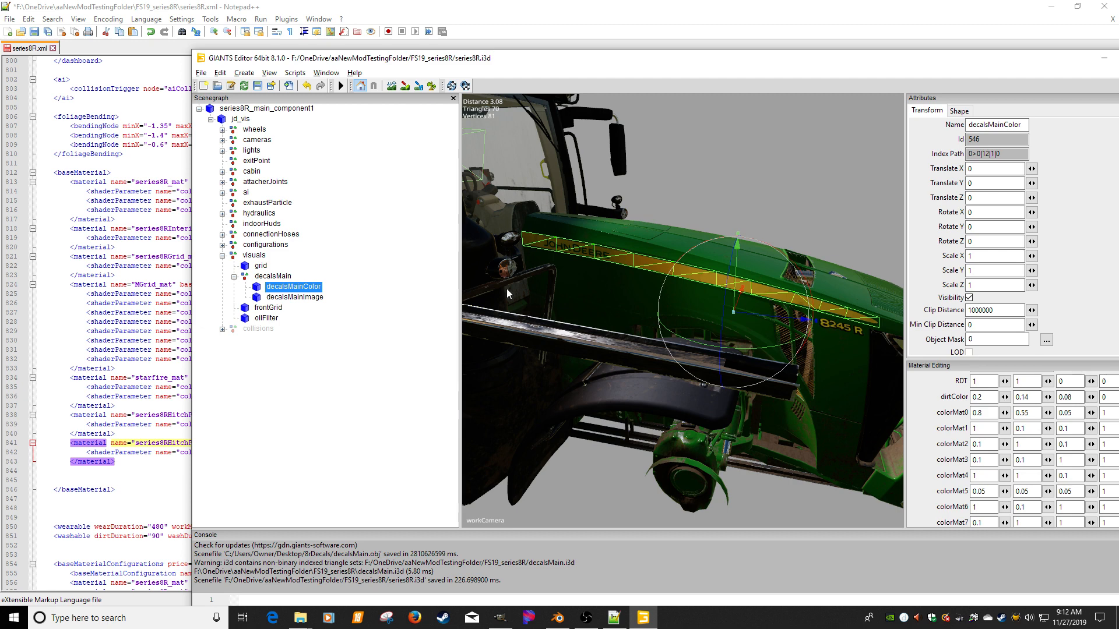
pyautogui.doubleClick(1015, 124)
pyautogui.hotkey('ctrl', 'c')
pyautogui.click(205, 302)
pyautogui.click(170, 445)
pyautogui.doubleClick(294, 445)
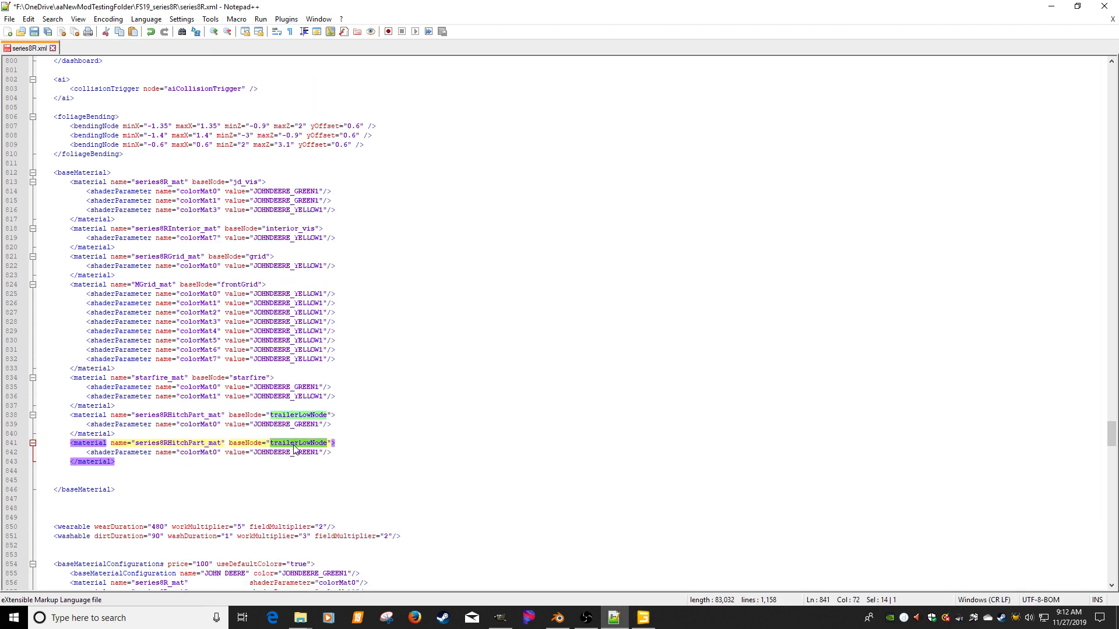
pyautogui.hotkey('ctrl', 'v')
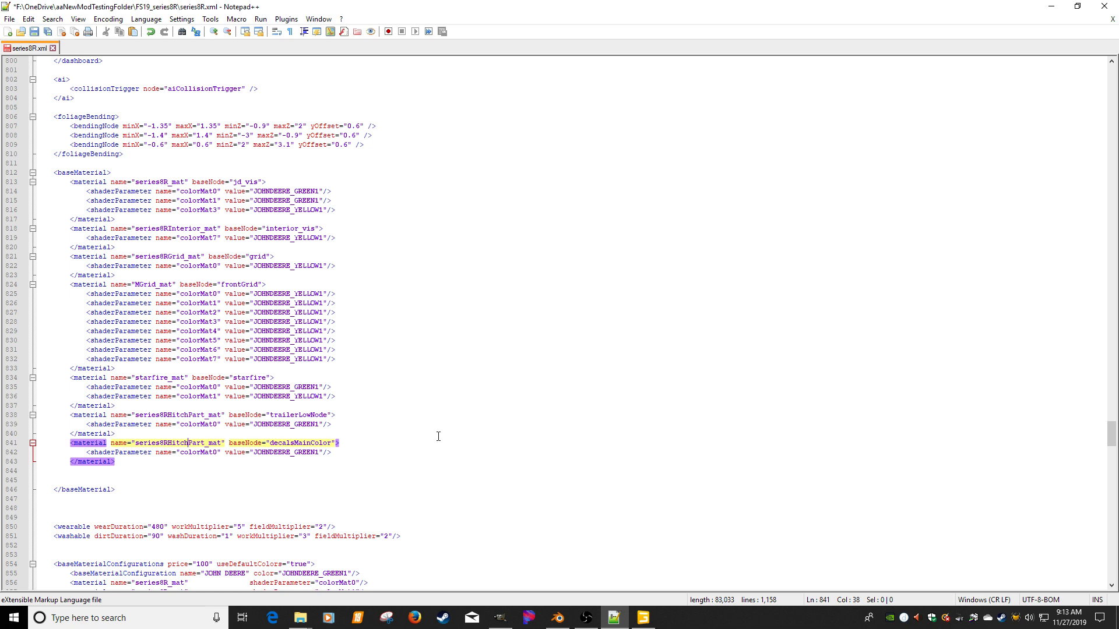
# Check in GIANTS Editor which material is assigned to the decalsMainColor object and return to series8R.xml.
pyautogui.click(643, 618)
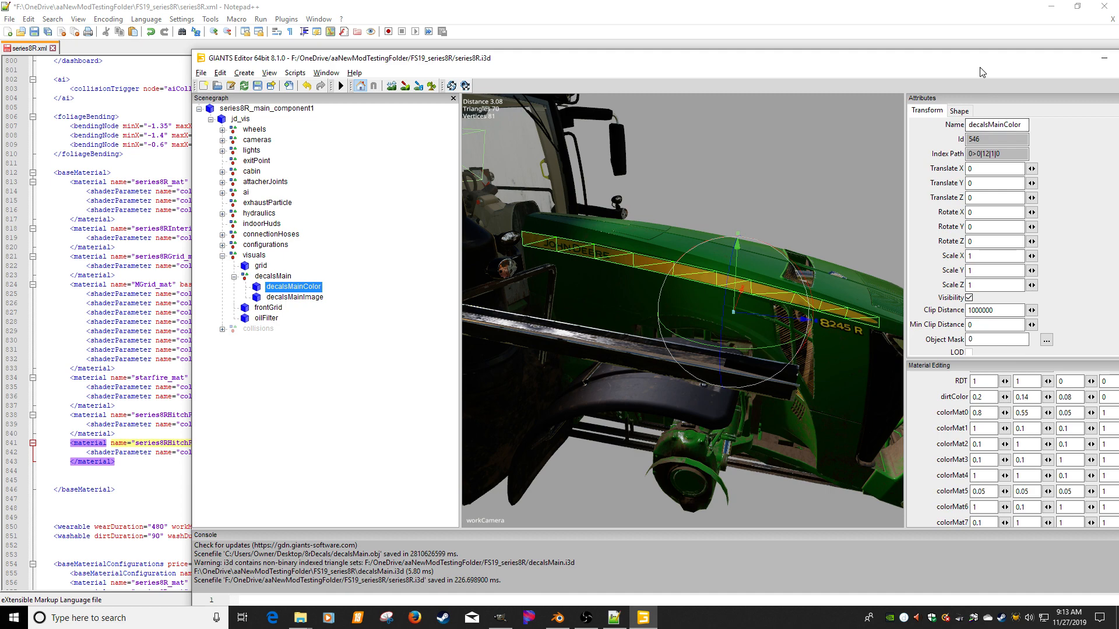
pyautogui.doubleClick(889, 59)
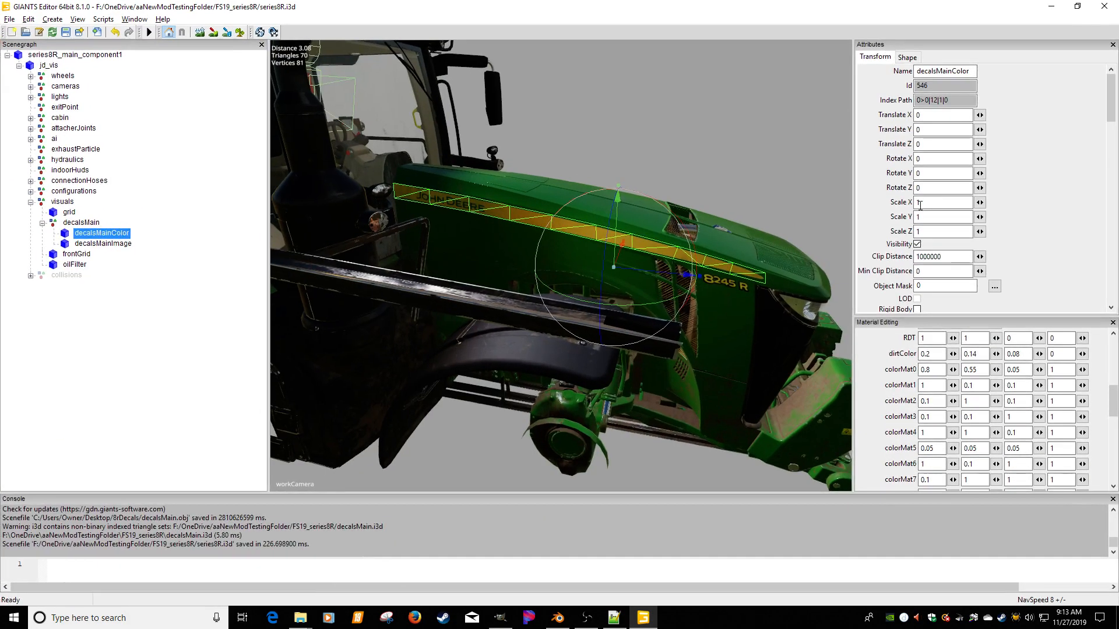
pyautogui.scroll(2, 990, 408)
pyautogui.scroll(3, 1026, 350)
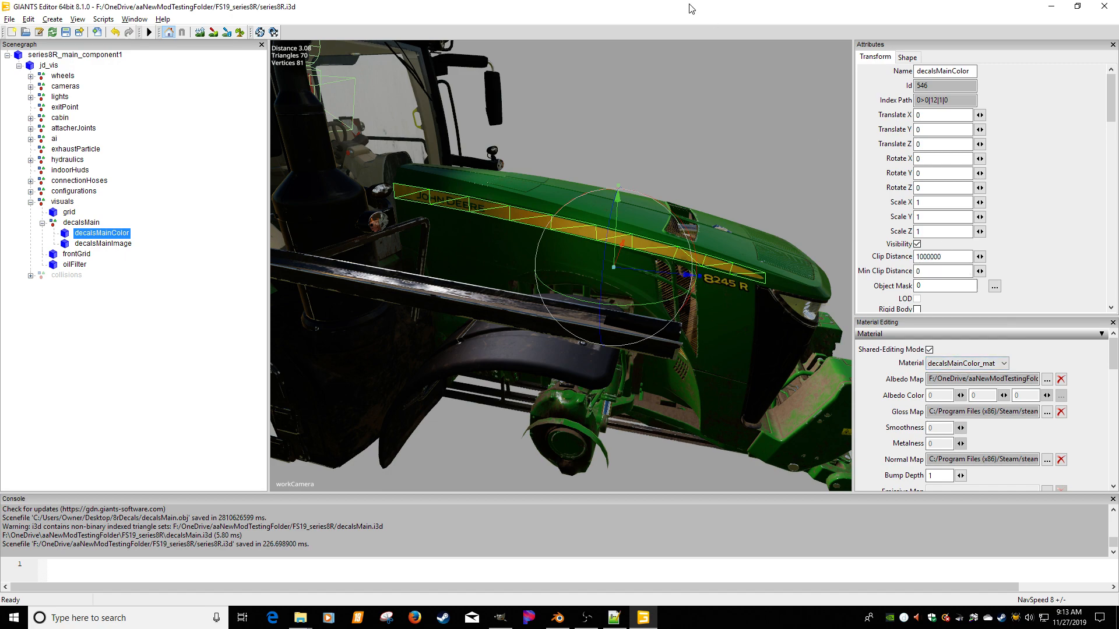
pyautogui.moveTo(692, 7); pyautogui.dragTo(1118, 119)
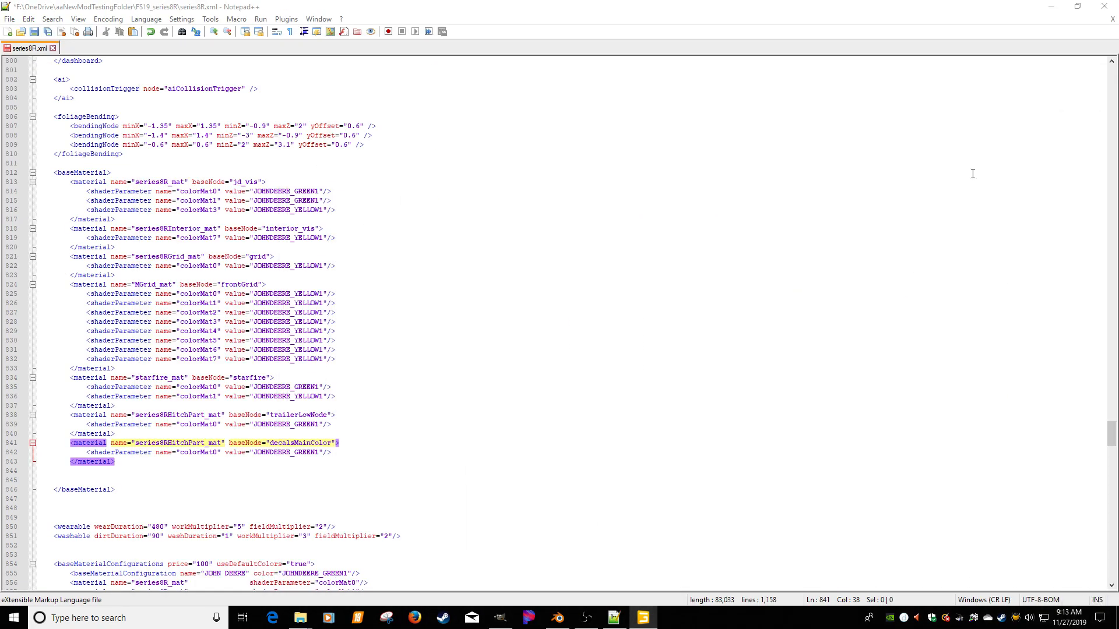
# Open series8R.i3d from the FS19_series8R folder in Notepad++.
pyautogui.moveTo(300, 618)
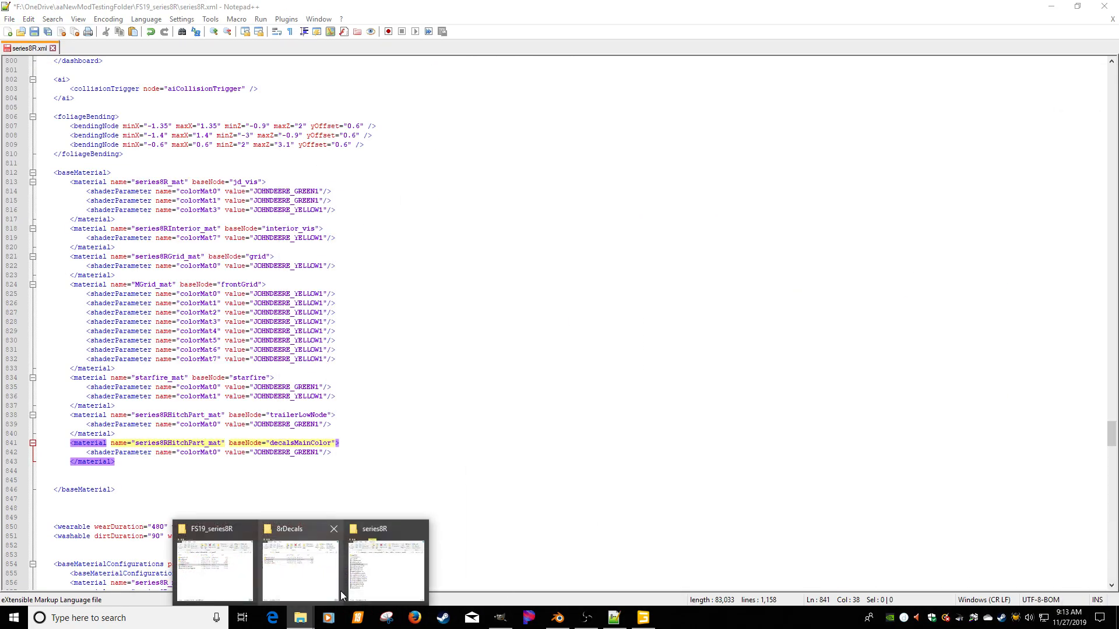
pyautogui.click(215, 559)
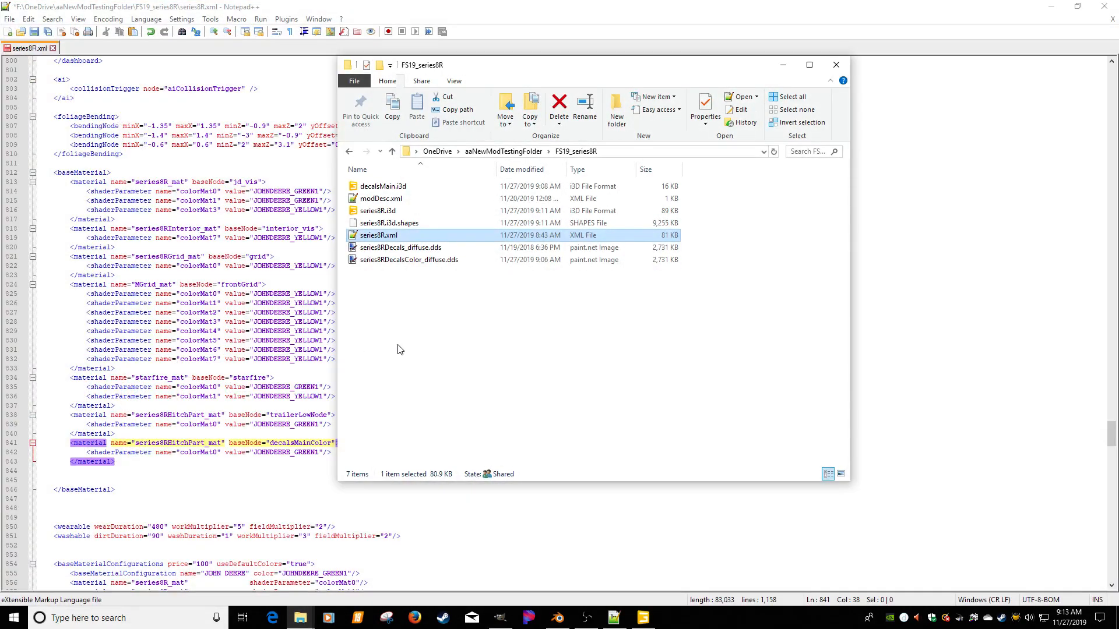
pyautogui.rightClick(370, 212)
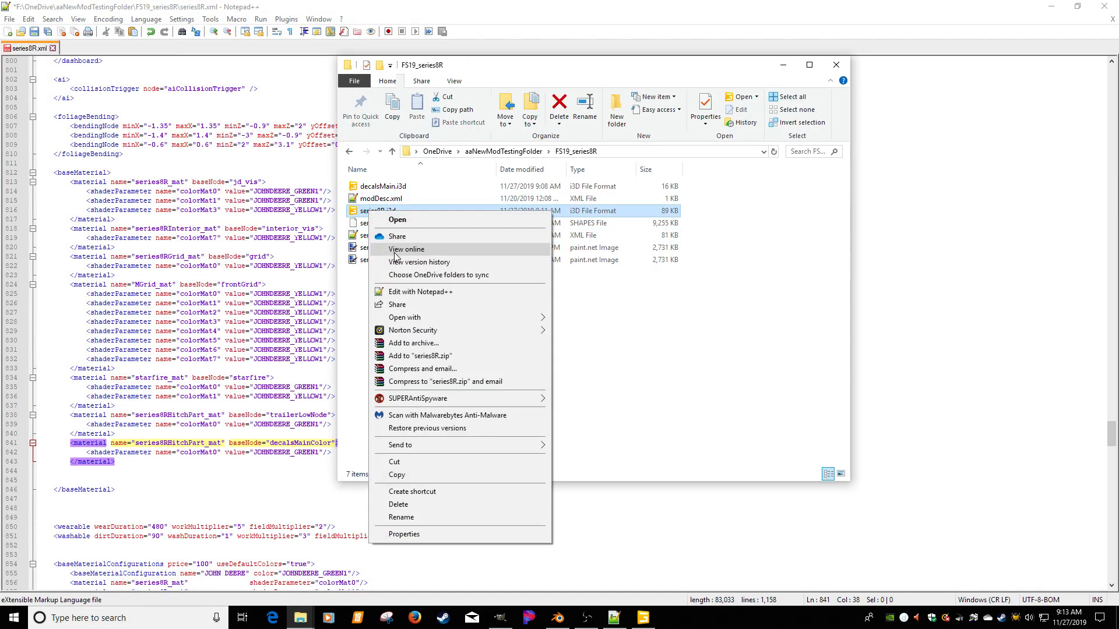
pyautogui.click(398, 293)
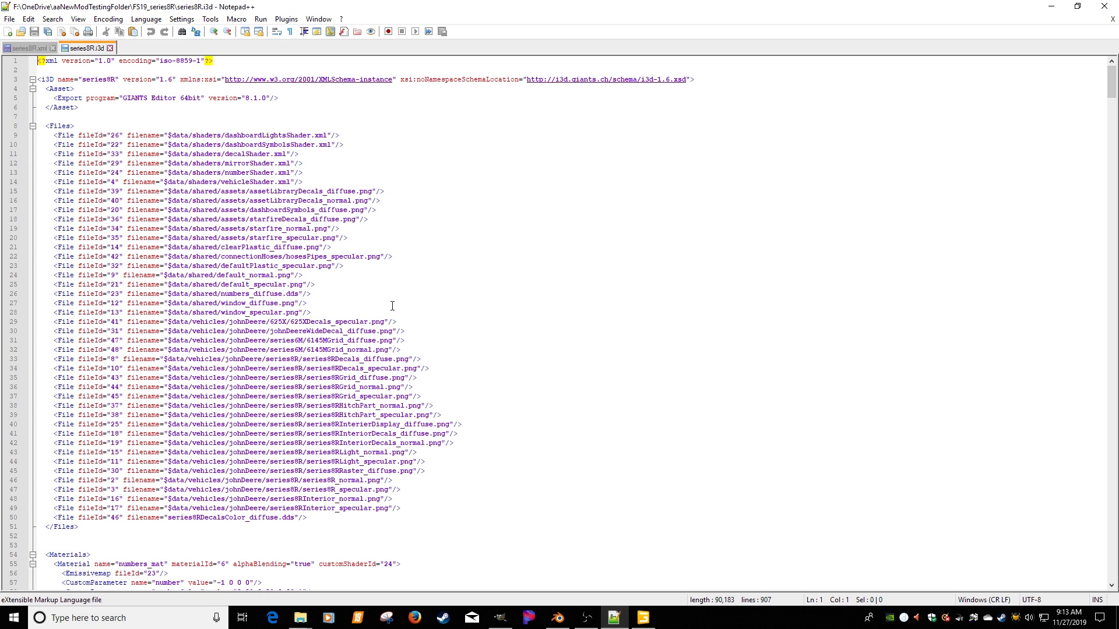
# Search series8R.i3d for decalsmain and copy the material name decalsMainColor_mat.
pyautogui.hotkey('ctrl', 'f')
pyautogui.write('de')
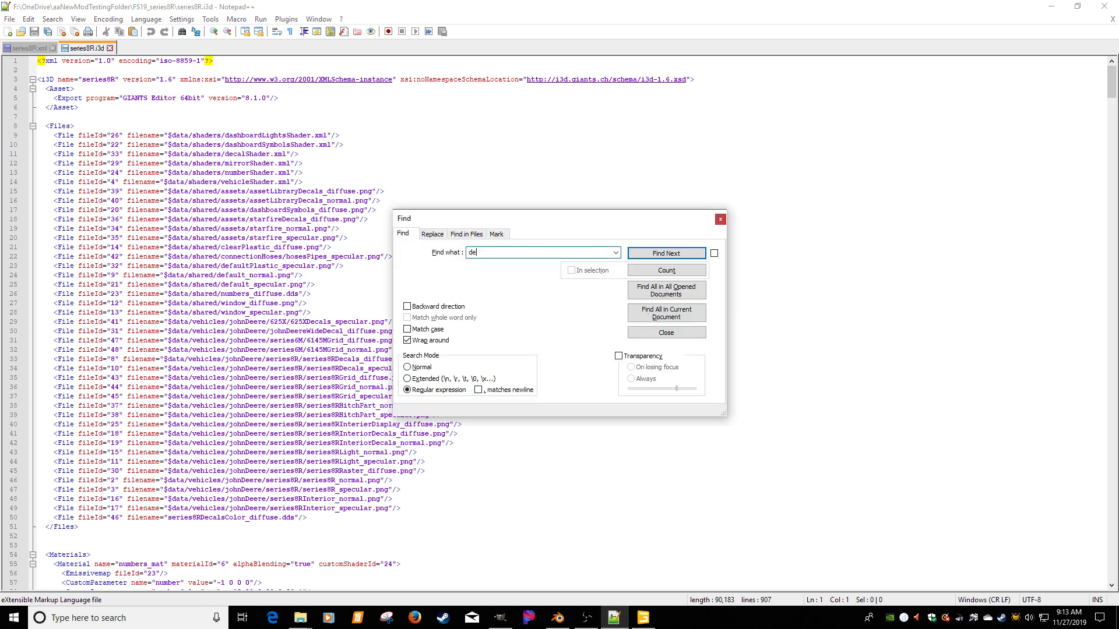
pyautogui.write('calsmain')
pyautogui.press('Return')
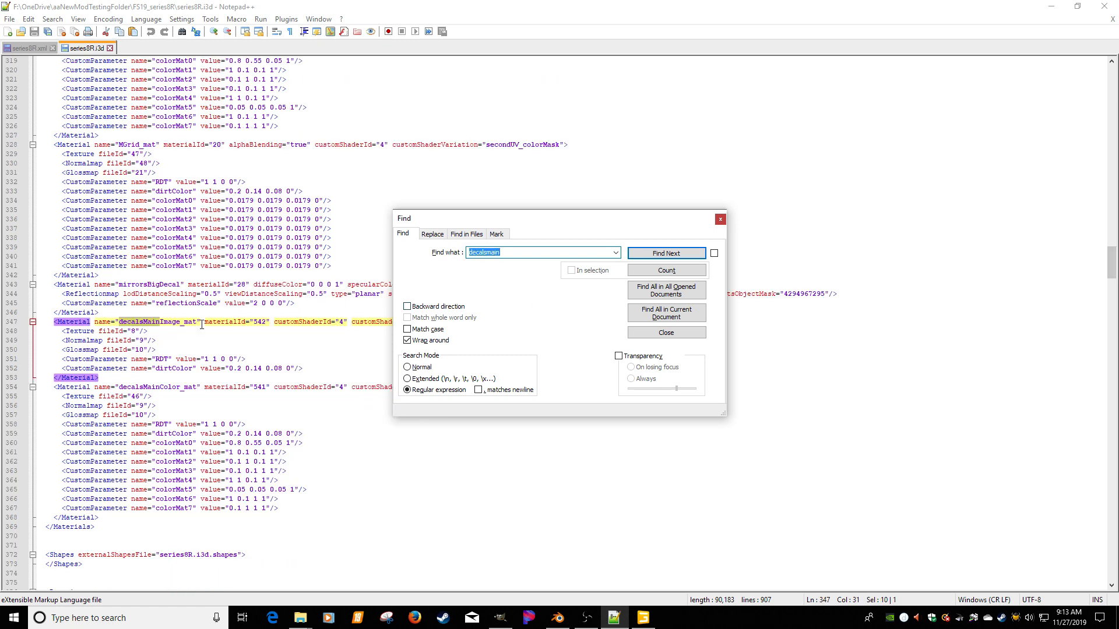
pyautogui.doubleClick(159, 387)
pyautogui.hotkey('ctrl', 'c')
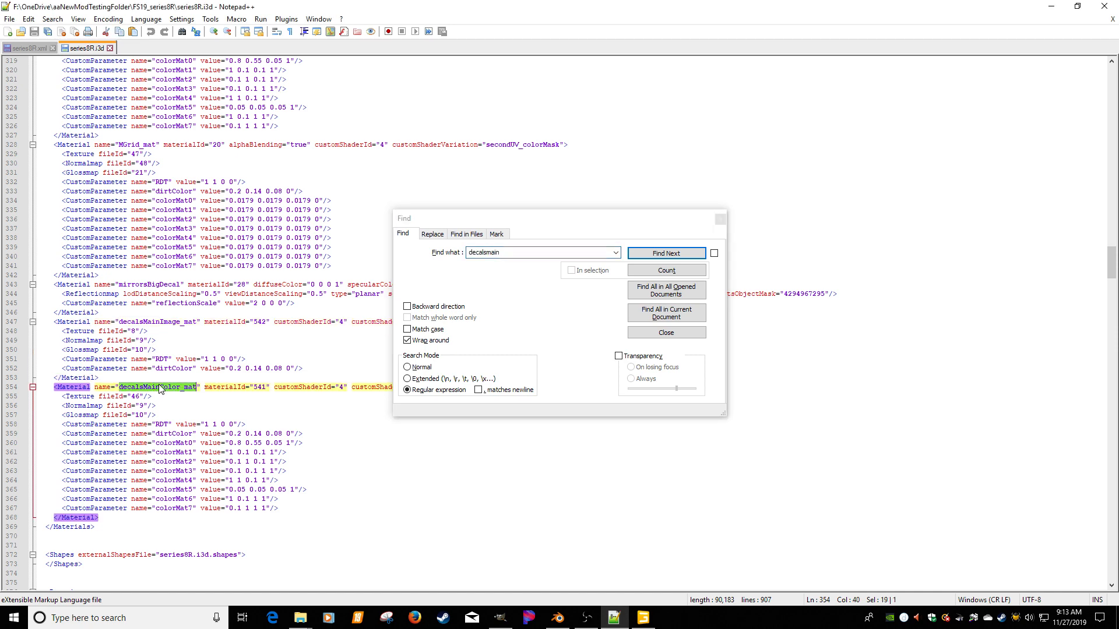
# Replace the base node value of the last baseMaterial block in series8R.xml with decalsMainColor_mat.
pyautogui.hotkey('ctrl', 'Tab')
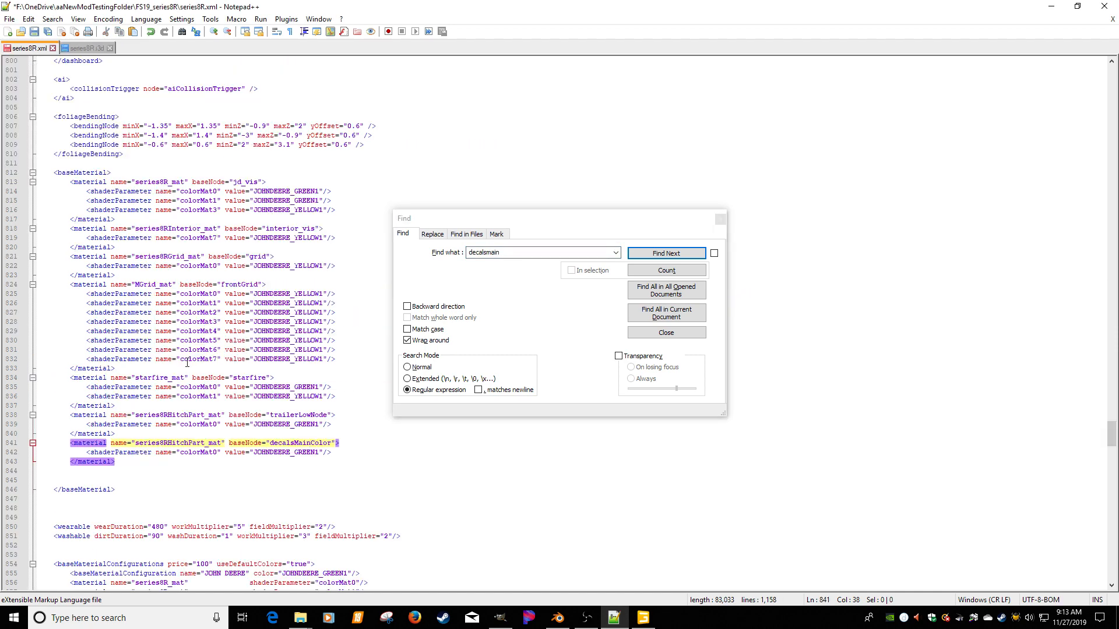
pyautogui.doubleClick(305, 443)
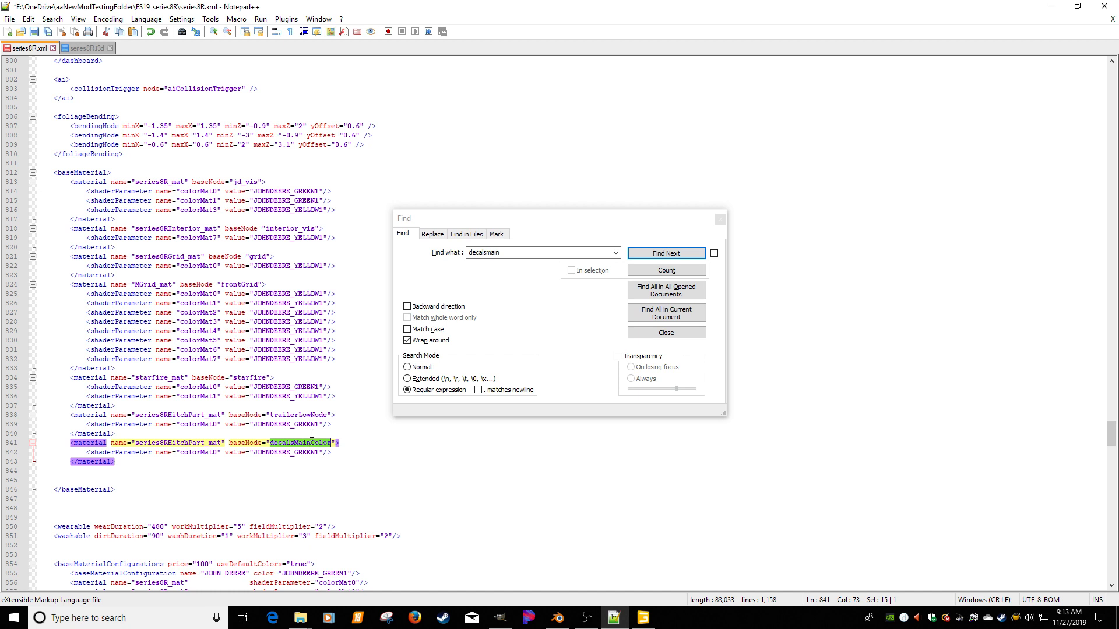
pyautogui.hotkey('ctrl', 'v')
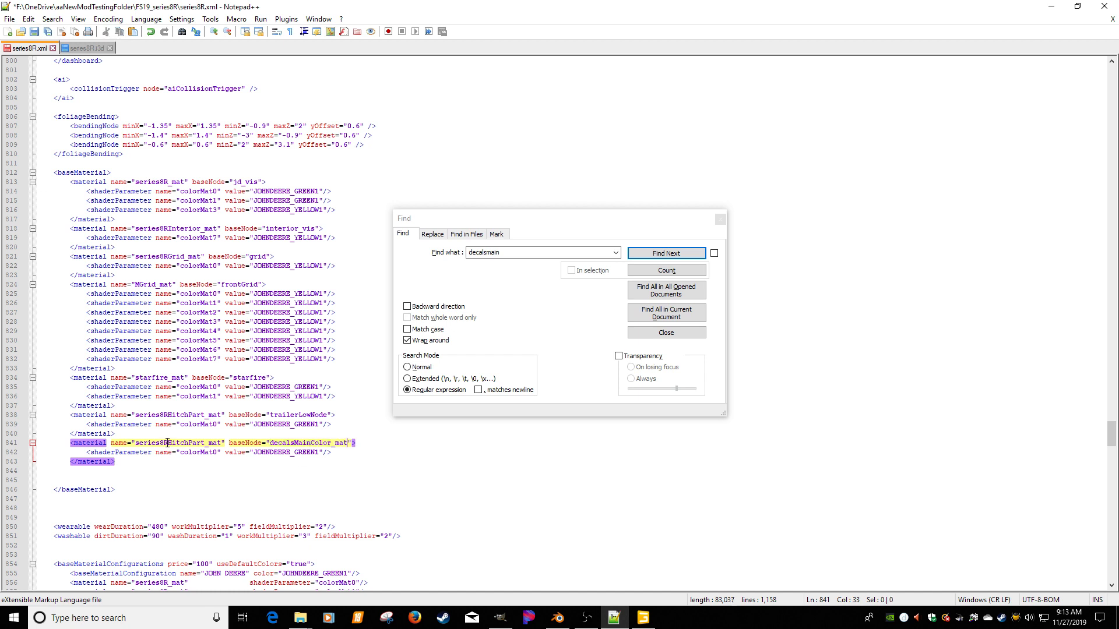
# Try to rename the duplicated material to decalsMainColor using the object name from GIANTS Editor, and undo the change.
pyautogui.click(179, 442)
pyautogui.moveTo(1118, 135); pyautogui.dragTo(462, 77)
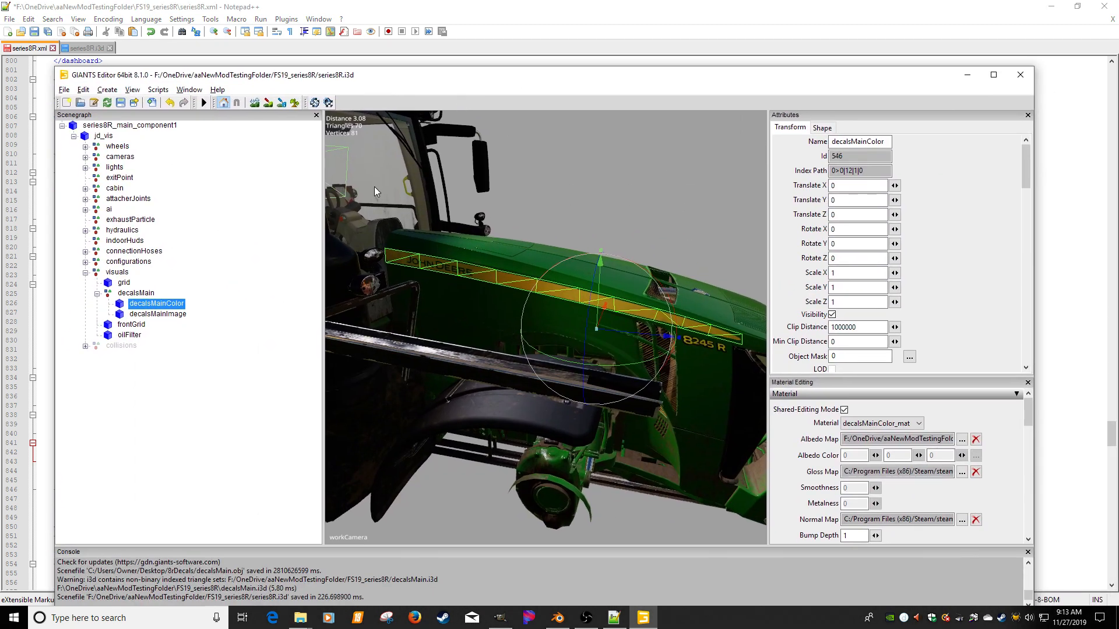
pyautogui.doubleClick(883, 141)
pyautogui.hotkey('ctrl', 'c')
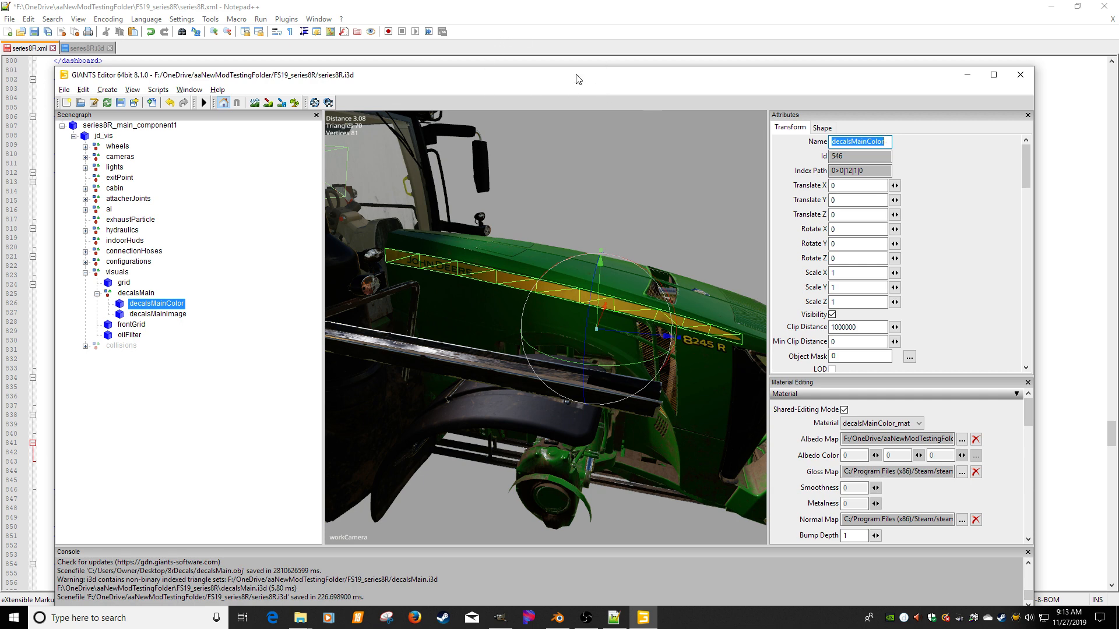
pyautogui.moveTo(576, 78); pyautogui.dragTo(1118, 189)
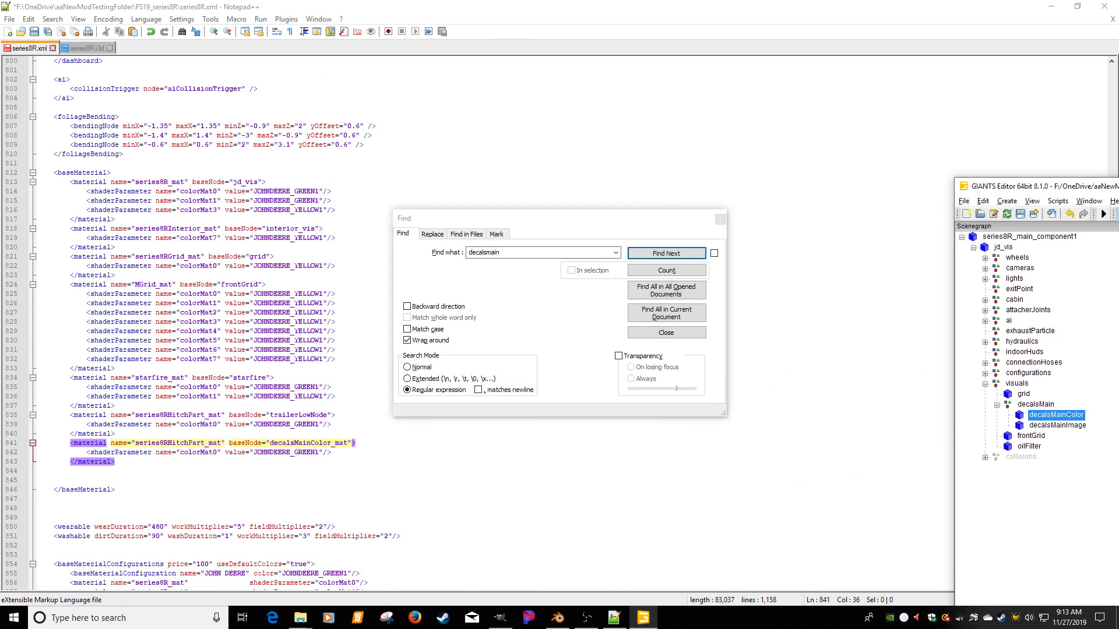
pyautogui.click(173, 449)
pyautogui.doubleClick(178, 442)
pyautogui.hotkey('ctrl', 'v')
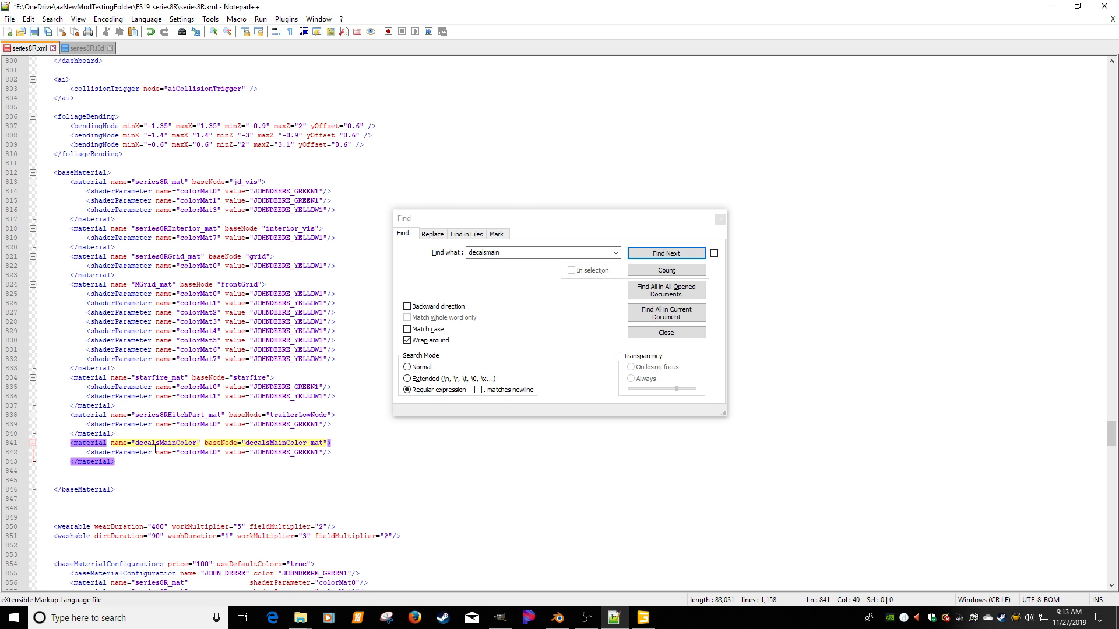
pyautogui.click(156, 443)
pyautogui.hotkey('ctrl', 'z')
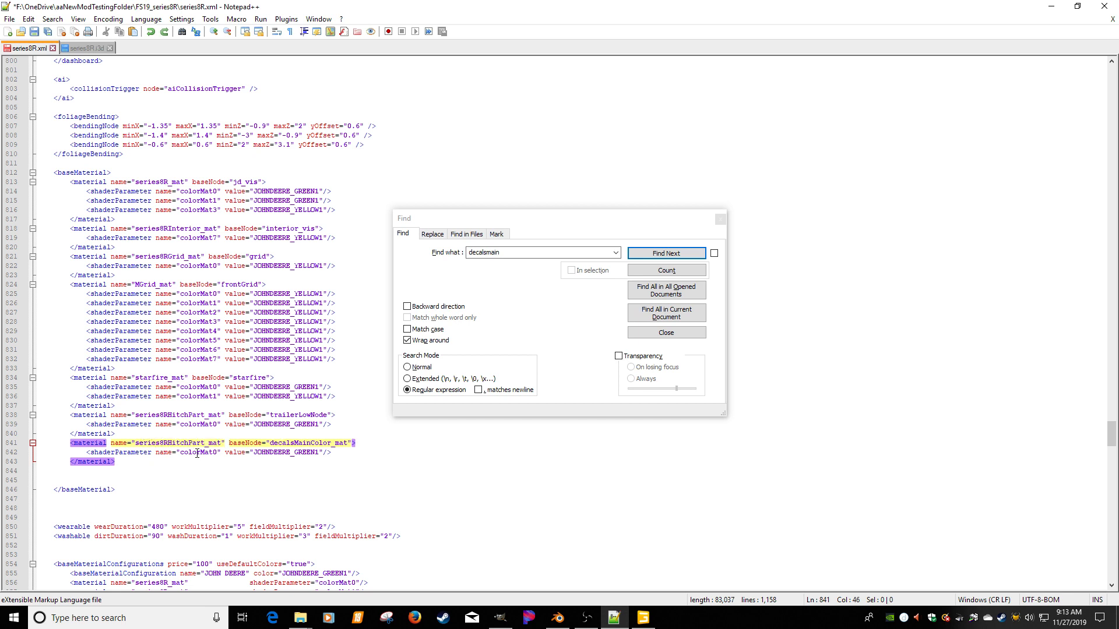
# Set the duplicated material's name to decalsMainColor_mat and trim its base node to decalsMainColor.
pyautogui.doubleClick(311, 443)
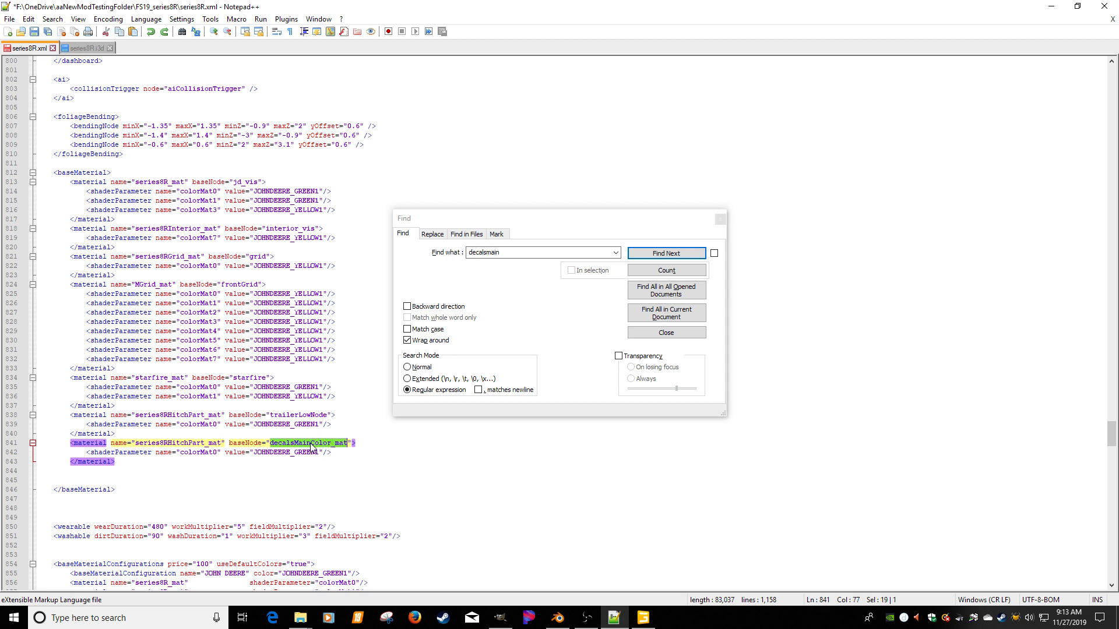
pyautogui.hotkey('ctrl', 'c')
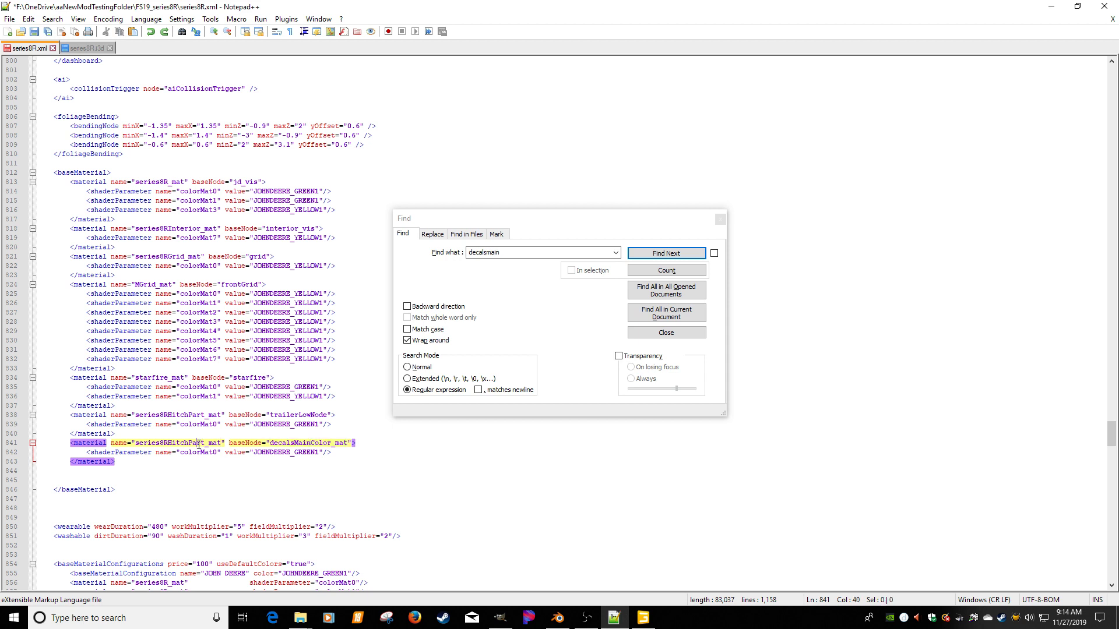
pyautogui.doubleClick(174, 443)
pyautogui.hotkey('ctrl', 'v')
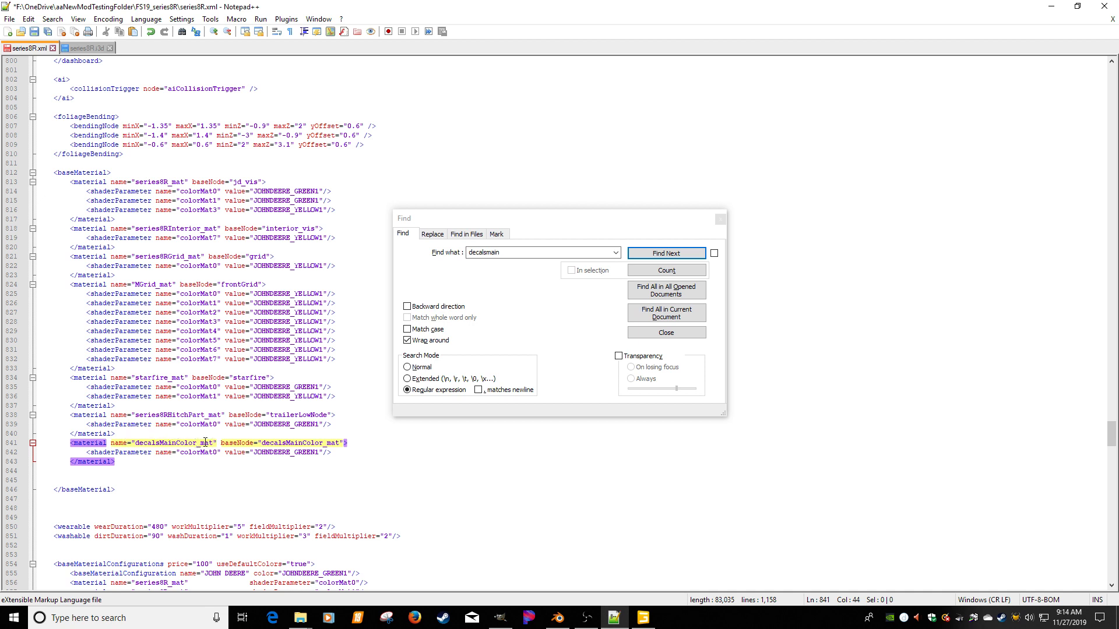
pyautogui.click(341, 444)
pyautogui.press('BackSpace')
pyautogui.press('BackSpace')
pyautogui.press('BackSpace')
pyautogui.press('BackSpace')
# Set the decalsMainColor_mat block's colorMat0 value to JOHNDEERE_YELLOW1 and remove the empty lines at the end of baseMaterial.
pyautogui.doubleClick(302, 359)
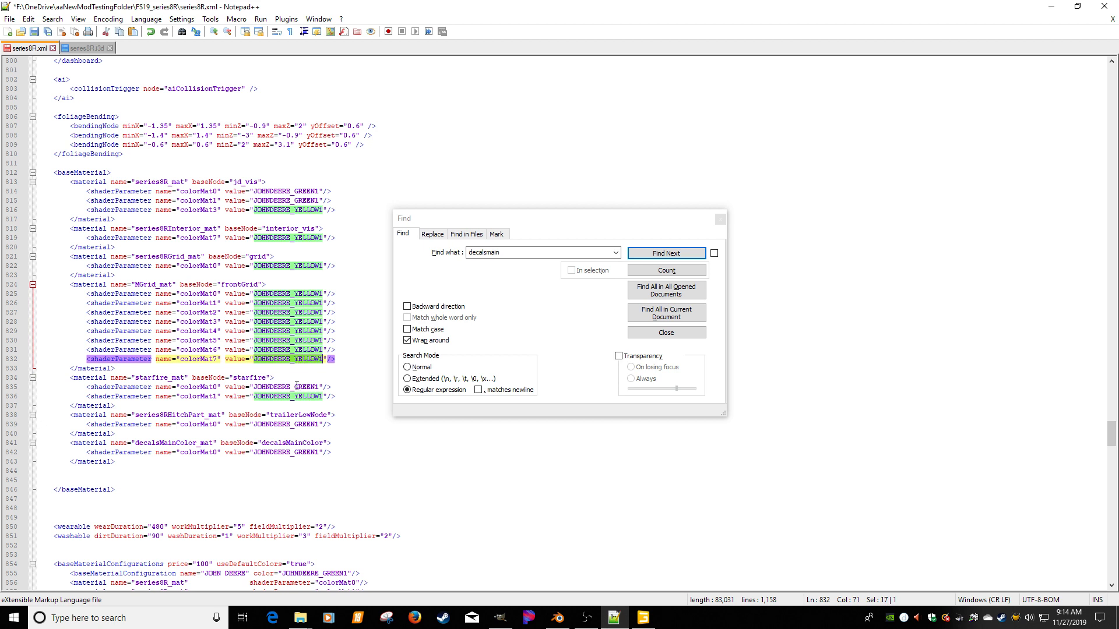
pyautogui.doubleClick(297, 453)
pyautogui.hotkey('ctrl', 'v')
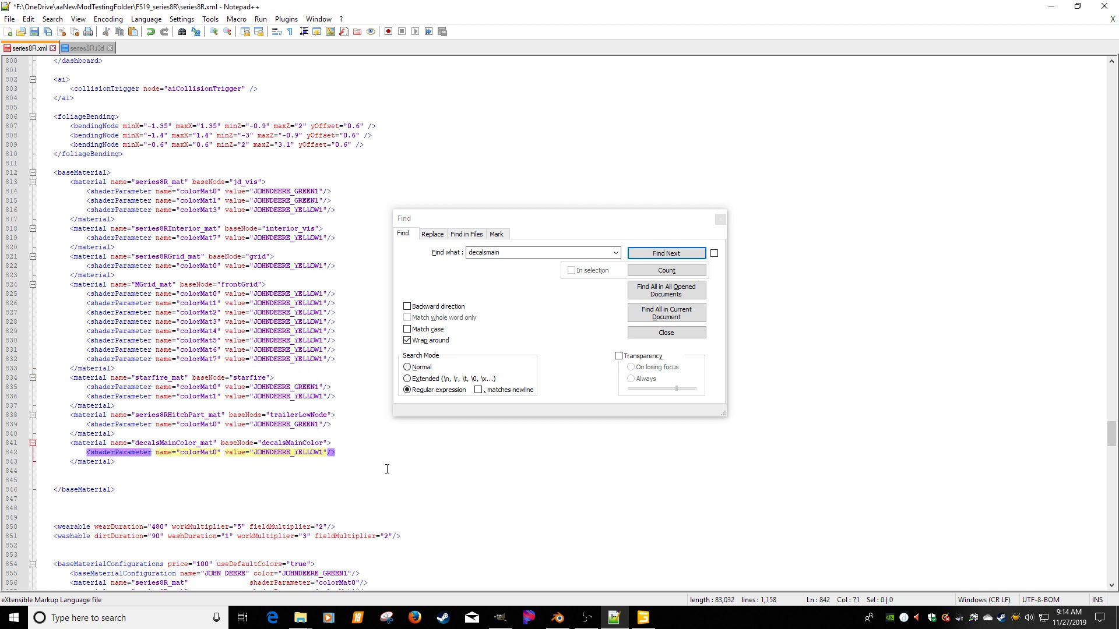
pyautogui.scroll(-2, 313, 461)
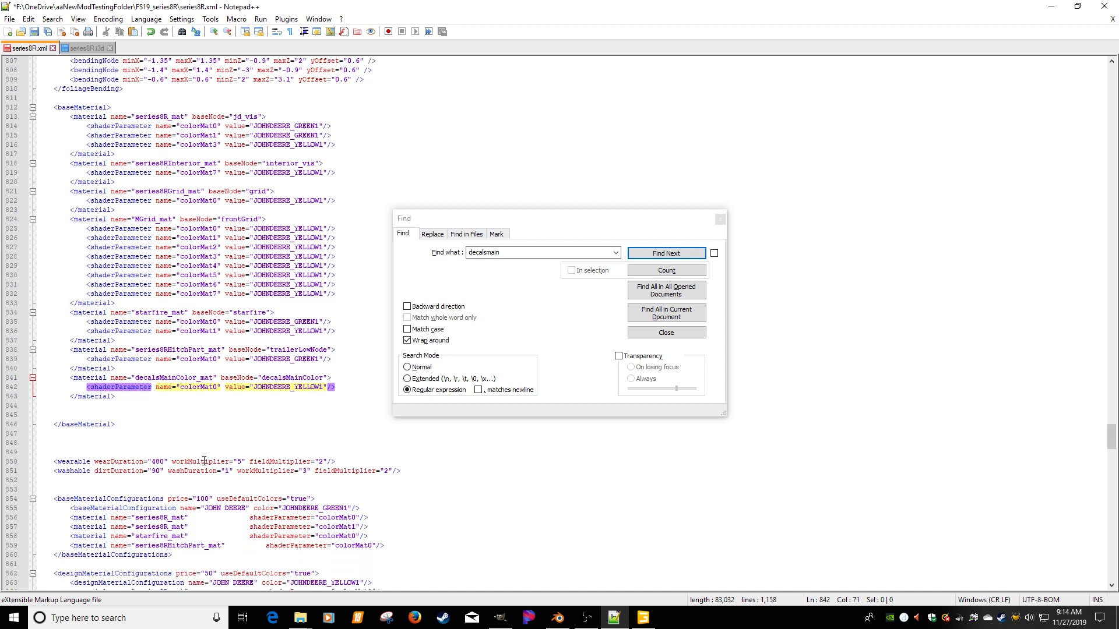
pyautogui.click(13, 406)
pyautogui.press('Delete')
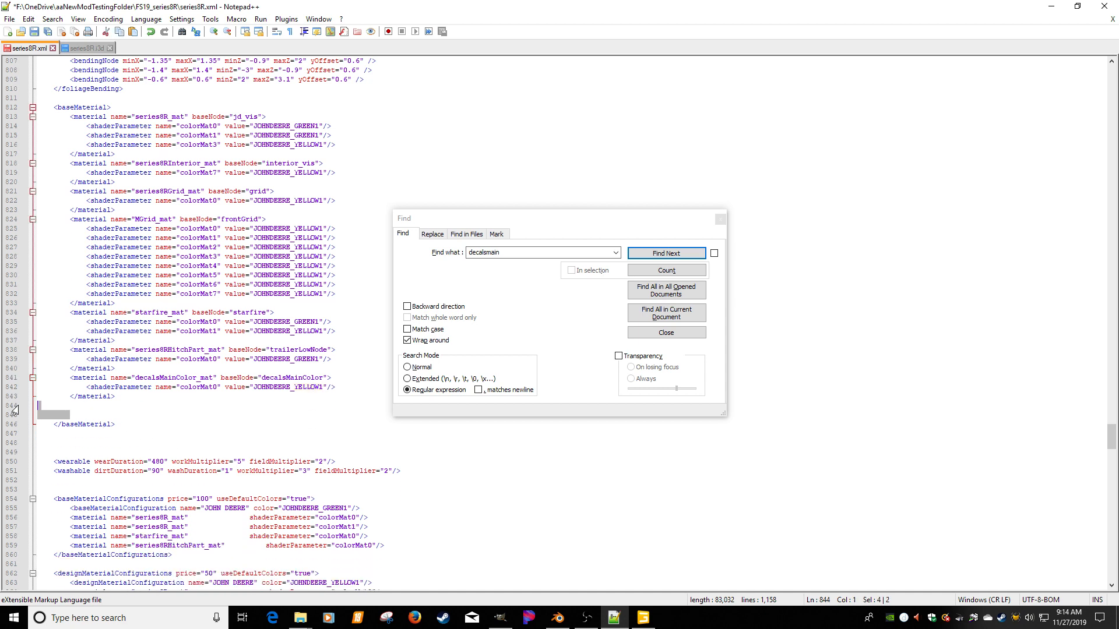
pyautogui.press('Delete')
# Copy the series8RGrid_mat colorMat0 line in designMaterialConfigurations to a new line after the starfire_mat entry.
pyautogui.scroll(-5, 223, 472)
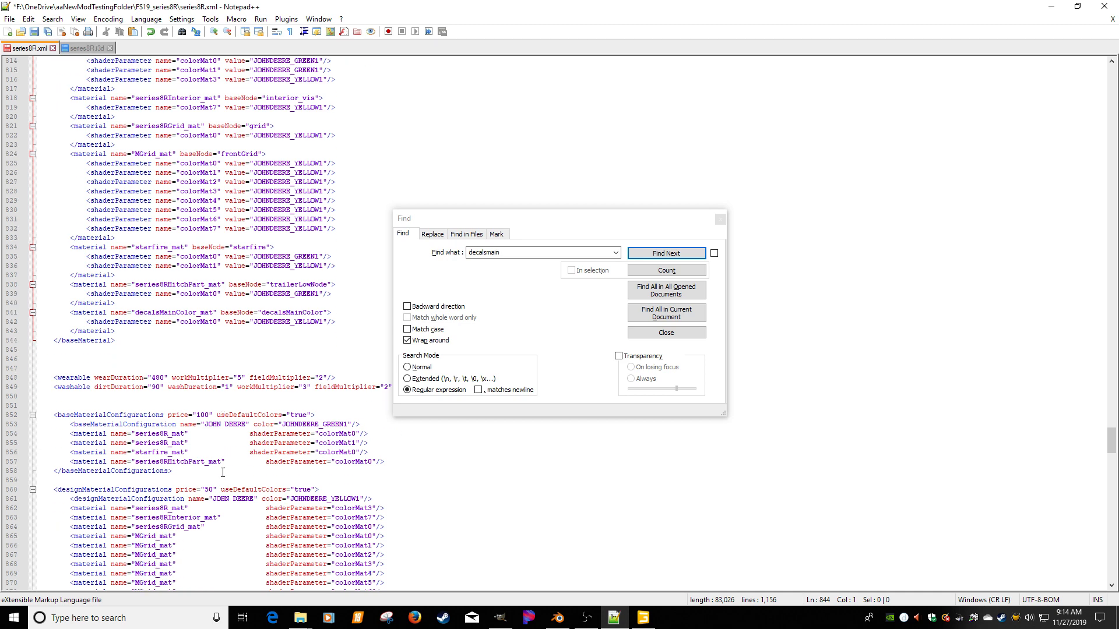
pyautogui.scroll(-1, 222, 472)
pyautogui.click(382, 500)
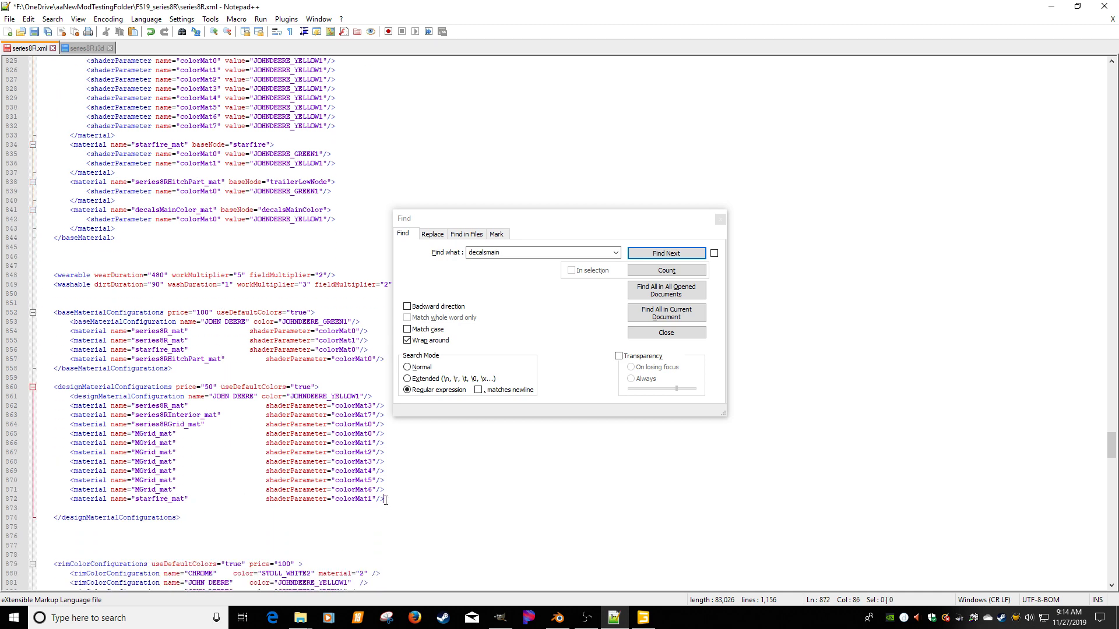
pyautogui.click(386, 424)
pyautogui.hotkey('shift', 'Home')
pyautogui.hotkey('shift', 'Home')
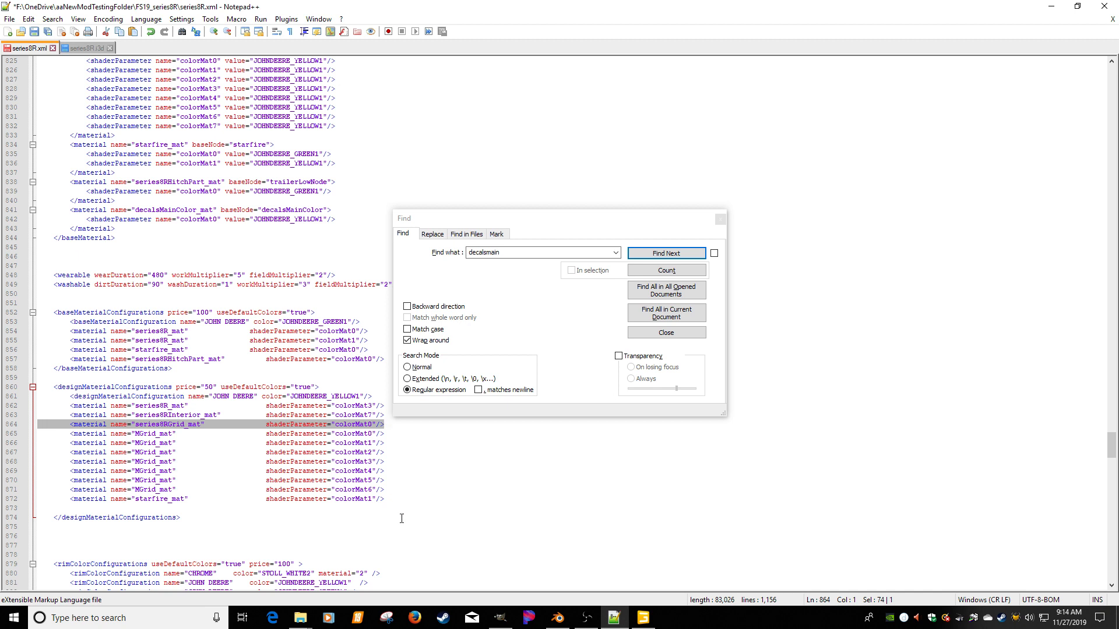
pyautogui.click(391, 500)
pyautogui.press('Return')
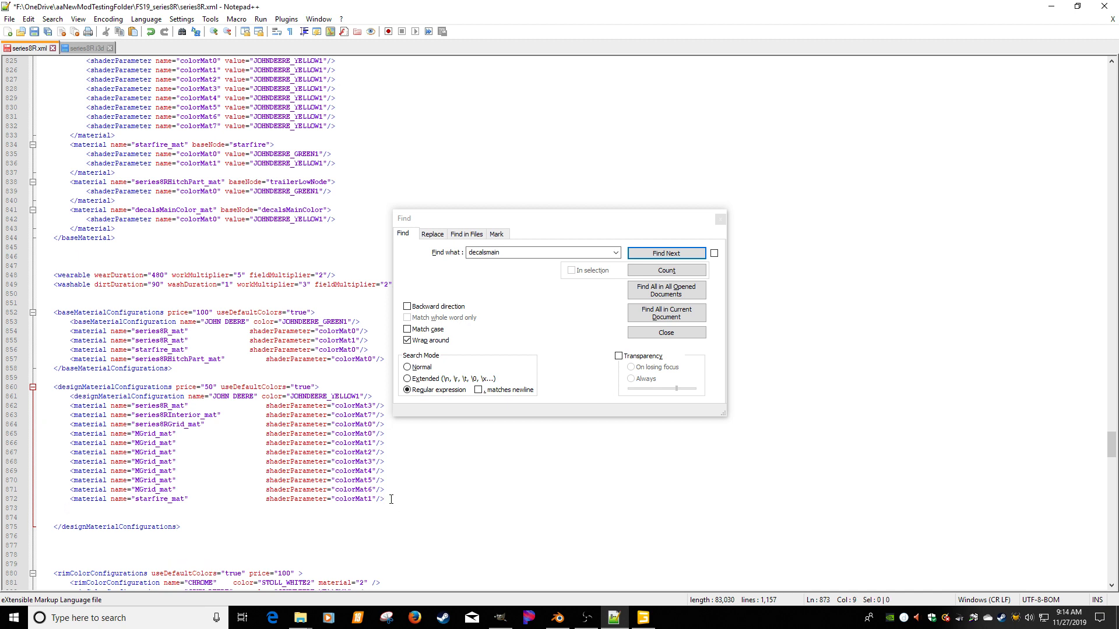
pyautogui.hotkey('ctrl', 'v')
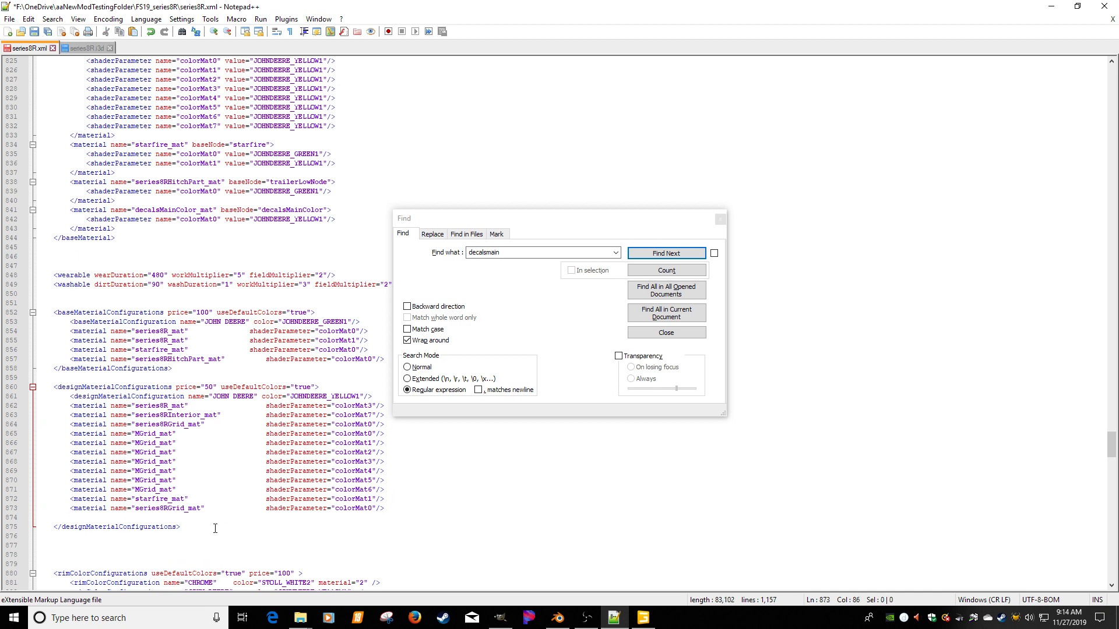
# Rename the copied series8RGrid_mat line in designMaterialConfigurations to decalsMainColor_mat and align its shaderParameter with the other rows.
pyautogui.click(183, 508)
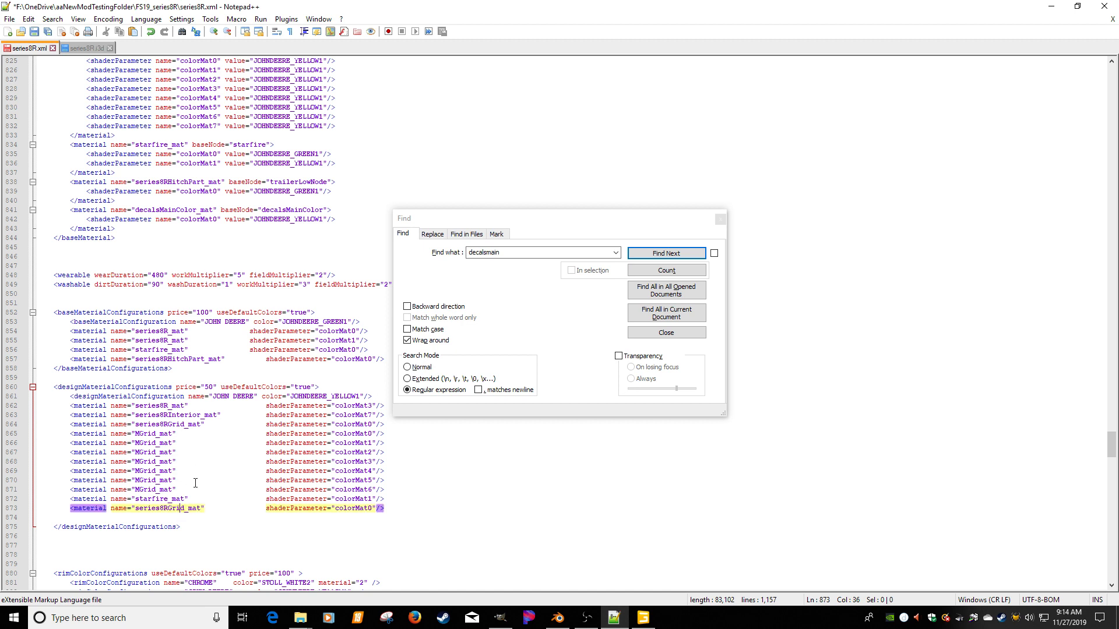
pyautogui.doubleClick(172, 211)
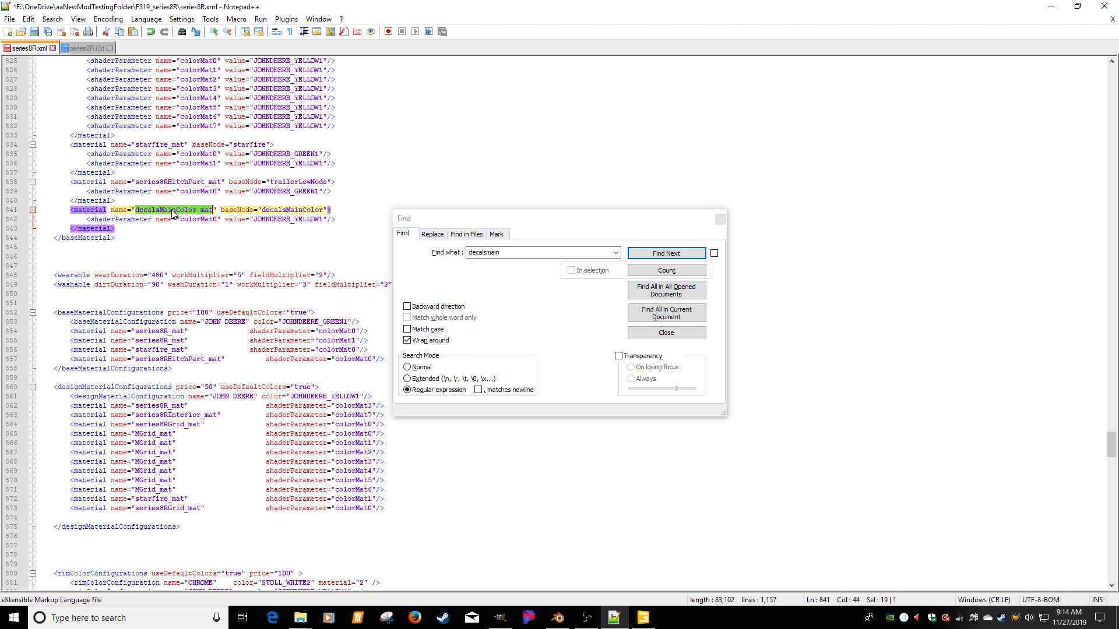
pyautogui.doubleClick(168, 509)
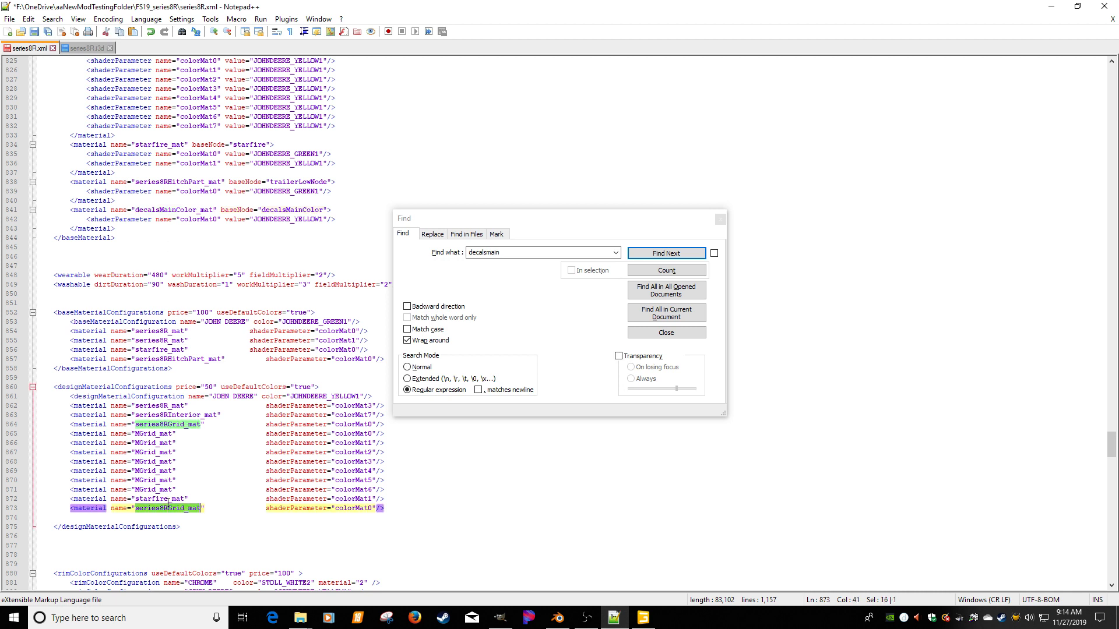
pyautogui.hotkey('ctrl', 'v')
pyautogui.click(267, 509)
pyautogui.press('Delete')
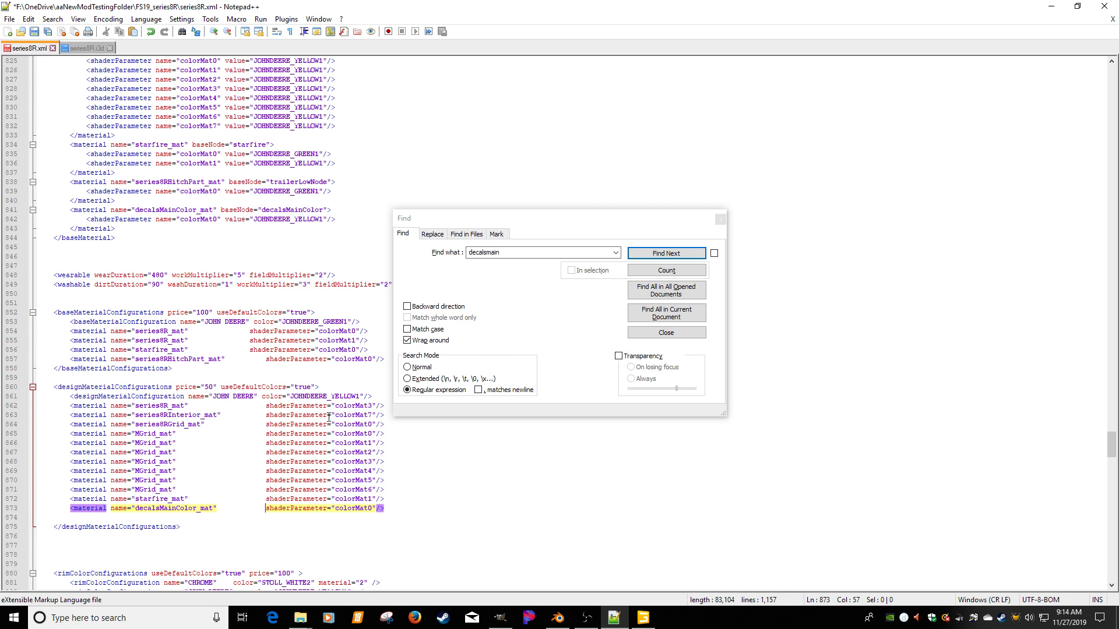
# Duplicate the trailerLowNode i3dMapping line as a new first entry in the i3dMappings section.
pyautogui.scroll(-7, 296, 458)
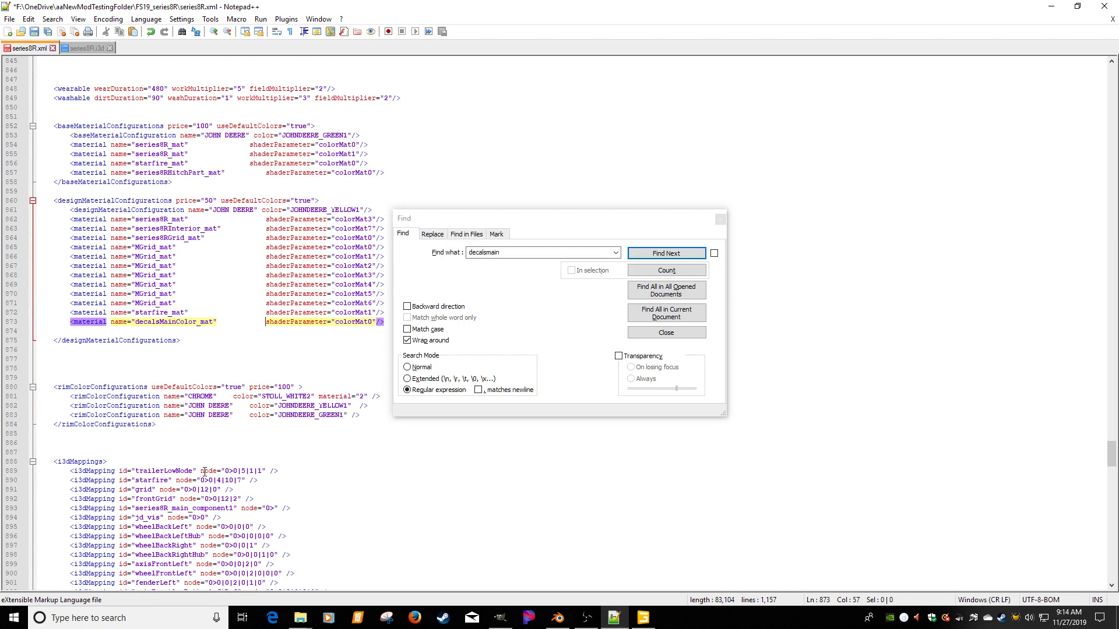
pyautogui.click(109, 462)
pyautogui.press('Return')
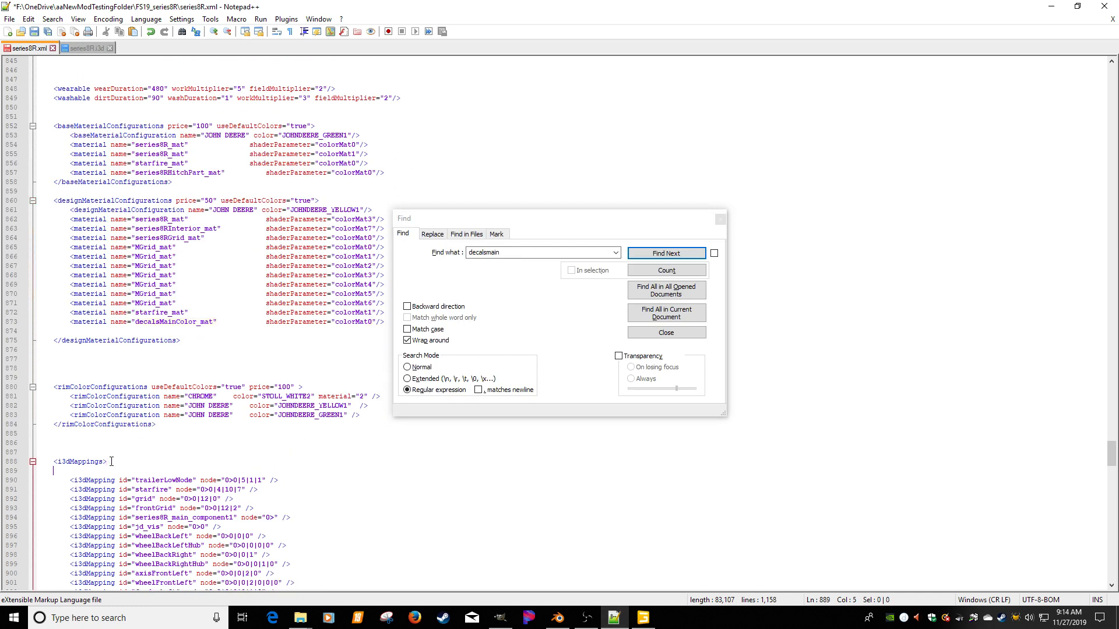
pyautogui.click(279, 479)
pyautogui.hotkey('shift', 'Home')
pyautogui.hotkey('shift', 'Home')
pyautogui.press('Left')
pyautogui.press('Left')
pyautogui.hotkey('shift', 'Home')
pyautogui.hotkey('ctrl', 'v')
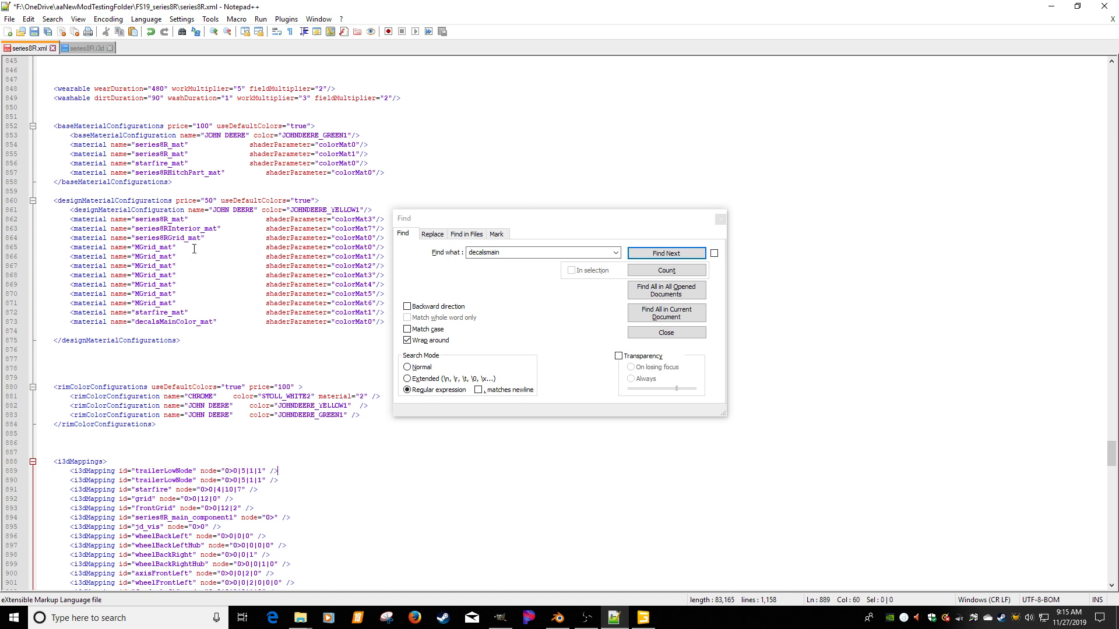
# Set the first i3dMapping's id to decalsMainColor, copied from the decalsMainColor_mat block's baseNode.
pyautogui.scroll(4, 200, 215)
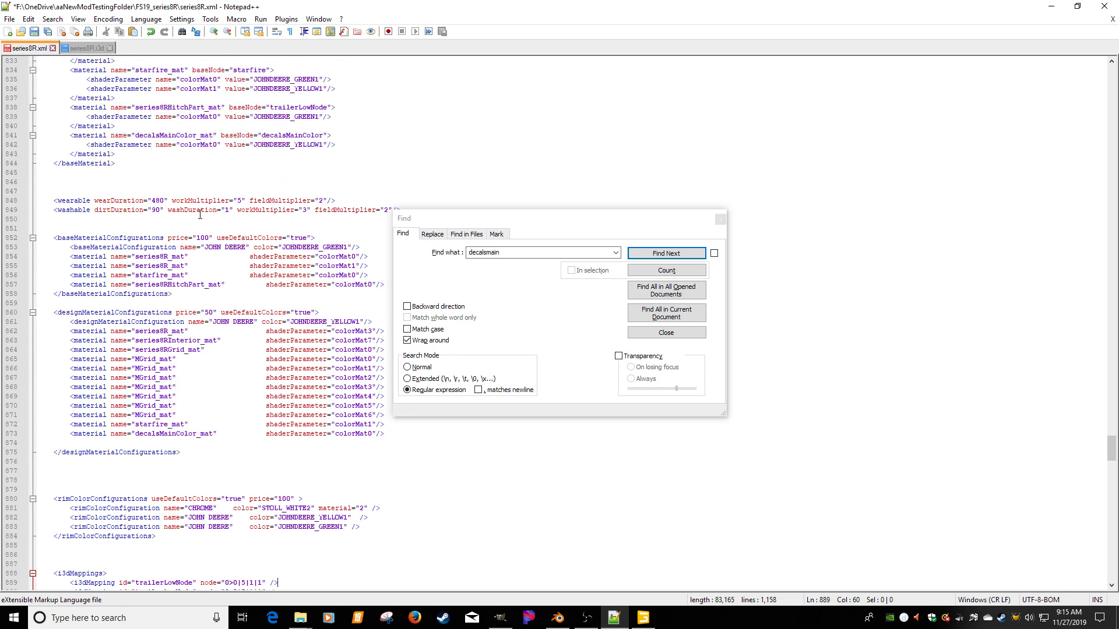
pyautogui.doubleClick(291, 134)
pyautogui.hotkey('ctrl', 'c')
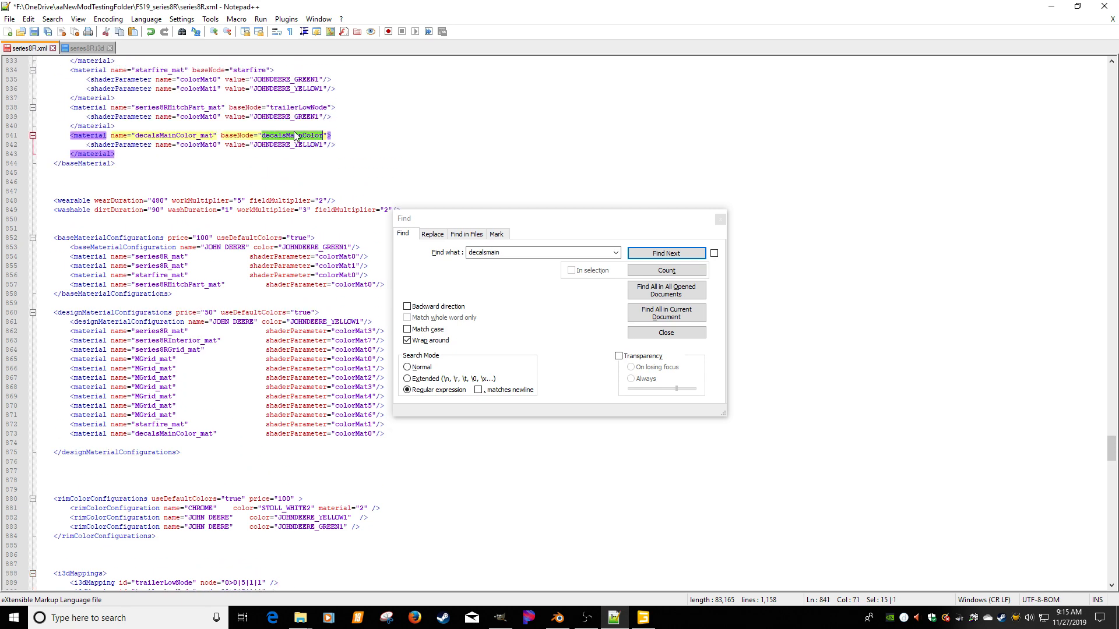
pyautogui.scroll(-4, 298, 252)
pyautogui.scroll(-2, 297, 253)
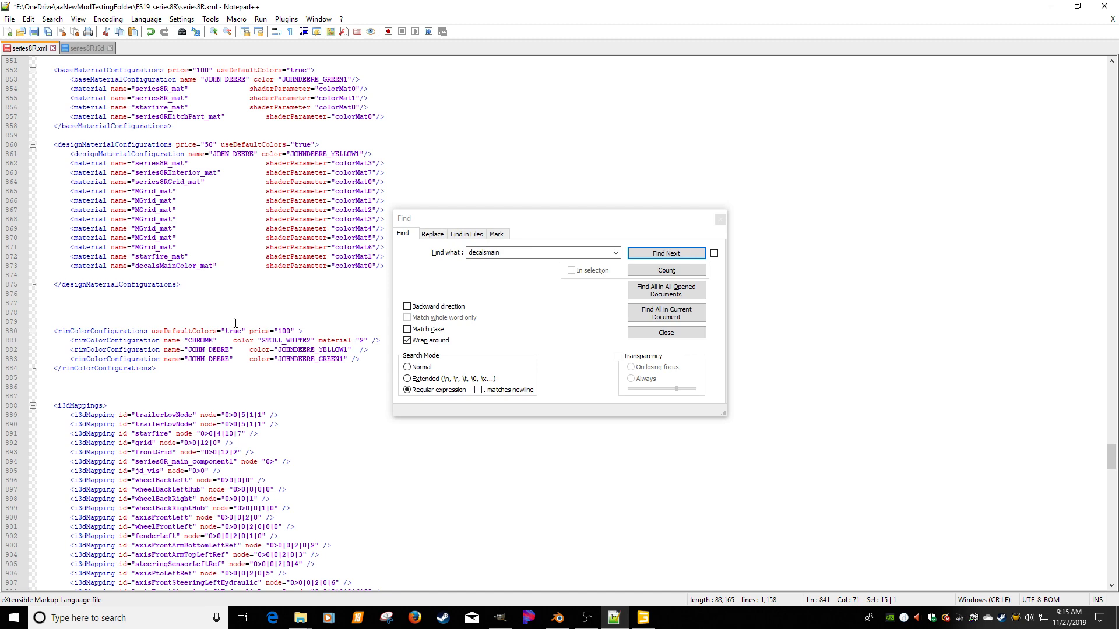
pyautogui.doubleClick(172, 415)
pyautogui.hotkey('ctrl', 'v')
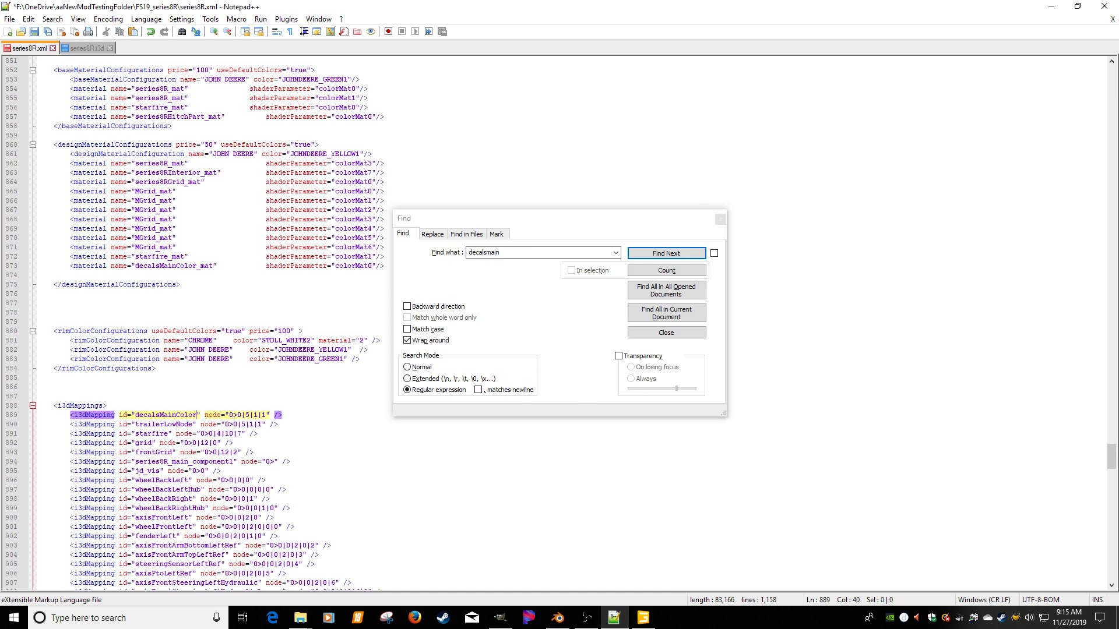
# Switch to GIANTS Editor, copy the decalsMainColor node's index path, and return to Notepad++.
pyautogui.hotkey('alt', 'Tab')
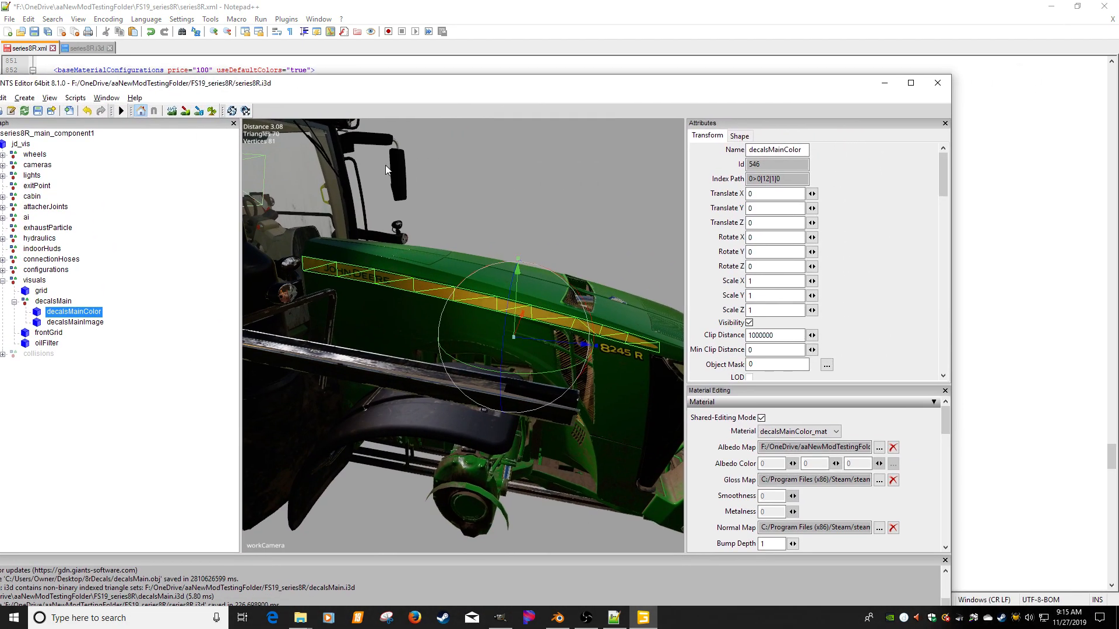
pyautogui.click(90, 323)
pyautogui.click(91, 312)
pyautogui.moveTo(806, 179); pyautogui.dragTo(694, 175)
pyautogui.hotkey('ctrl', 'c')
pyautogui.hotkey('alt', 'Tab')
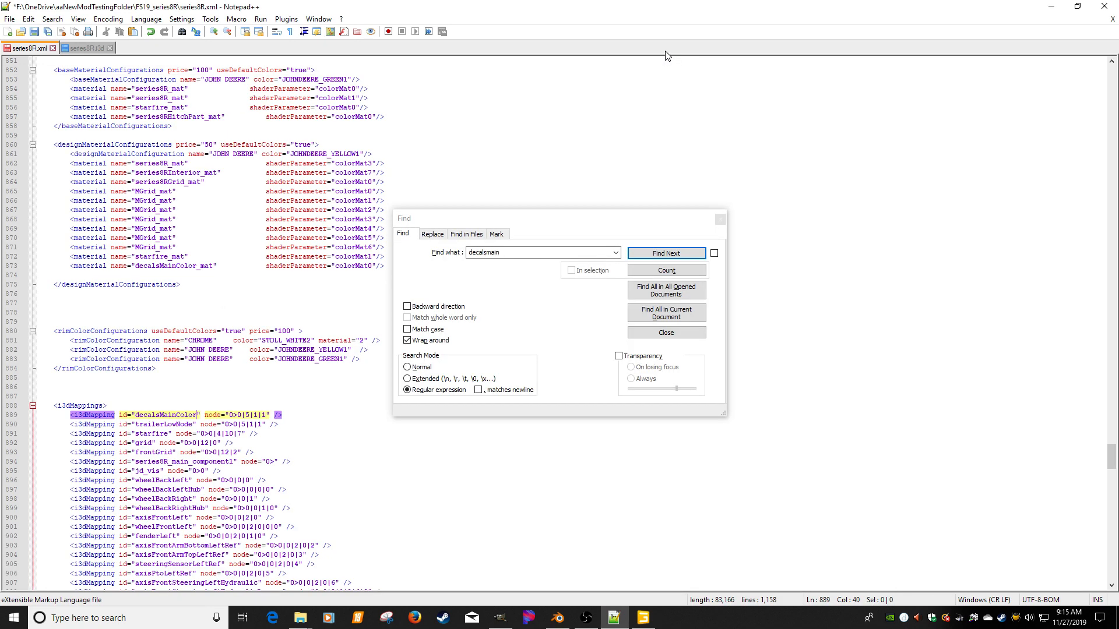
# Replace the decalsMainColor mapping's node value with 0>0|12|1|0 and save series8R.xml.
pyautogui.click(269, 415)
pyautogui.press('BackSpace')
pyautogui.press('BackSpace')
pyautogui.press('BackSpace')
pyautogui.press('BackSpace')
pyautogui.press('BackSpace')
pyautogui.press('BackSpace')
pyautogui.press('BackSpace')
pyautogui.press('BackSpace')
pyautogui.press('BackSpace')
pyautogui.hotkey('ctrl', 'v')
pyautogui.click(34, 31)
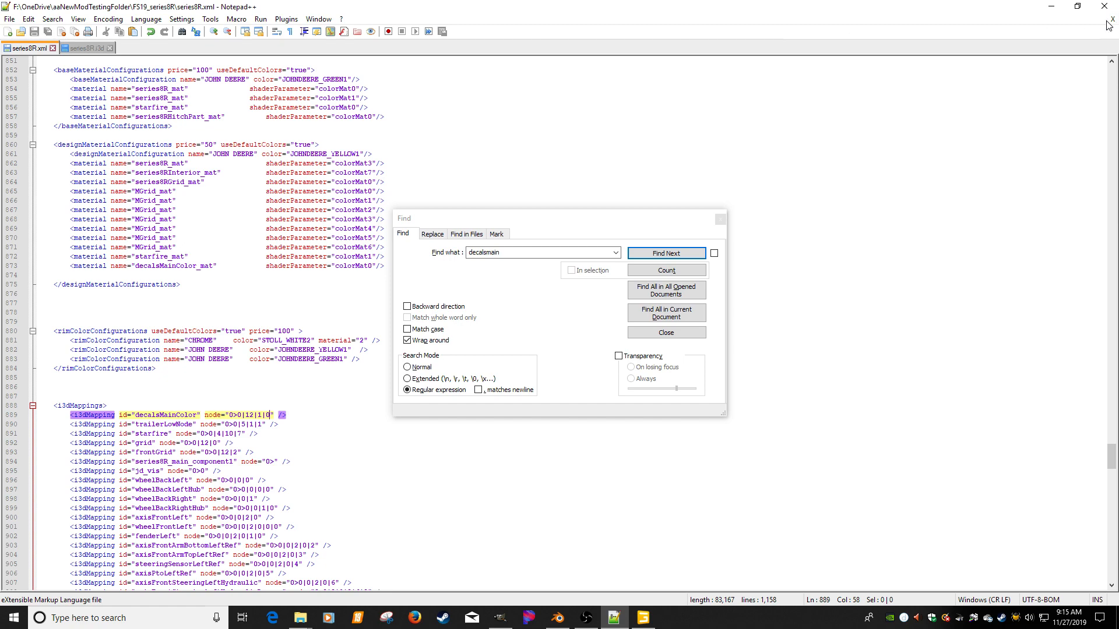
# Clear the open windows aside, launch Farming Simulator, and start the Felsbrunn savegame with the selected mods.
pyautogui.click(1052, 6)
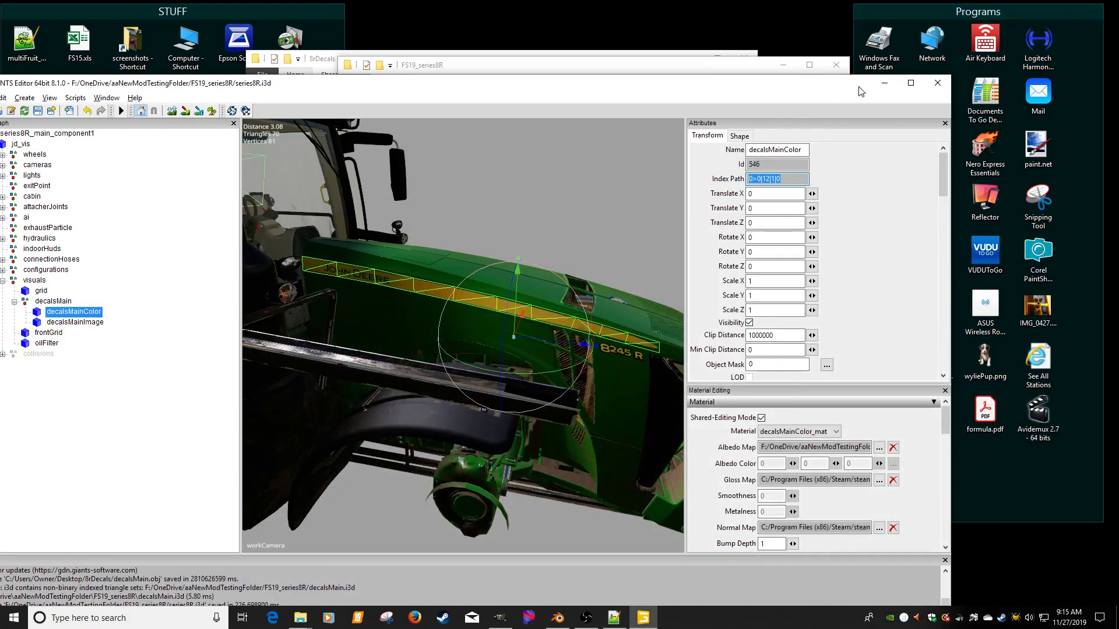
pyautogui.moveTo(824, 83); pyautogui.dragTo(1118, 81)
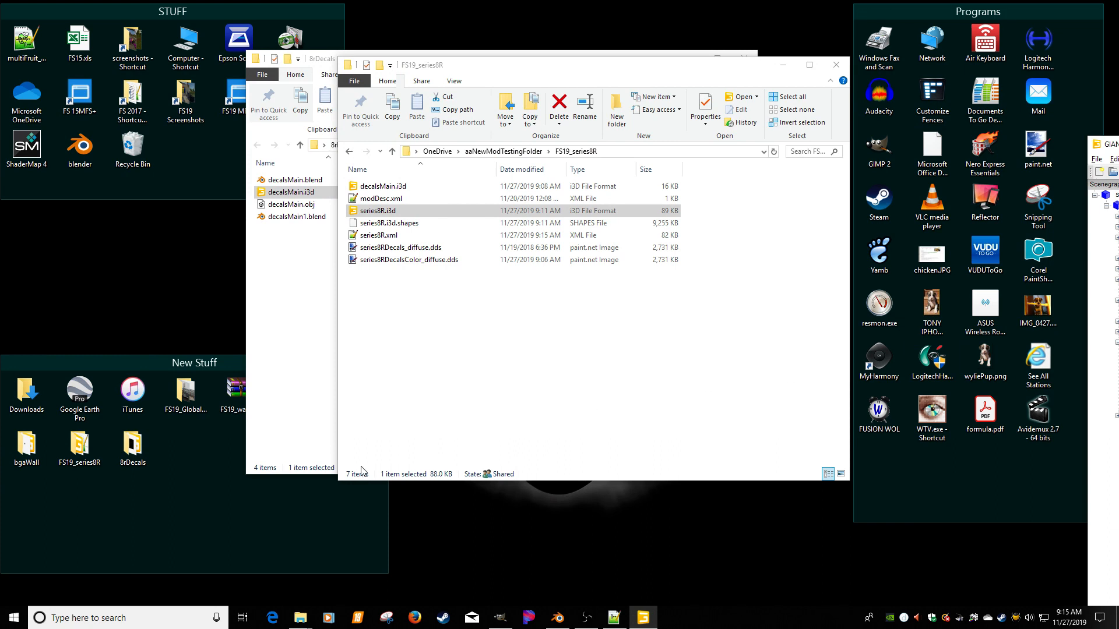
pyautogui.click(358, 617)
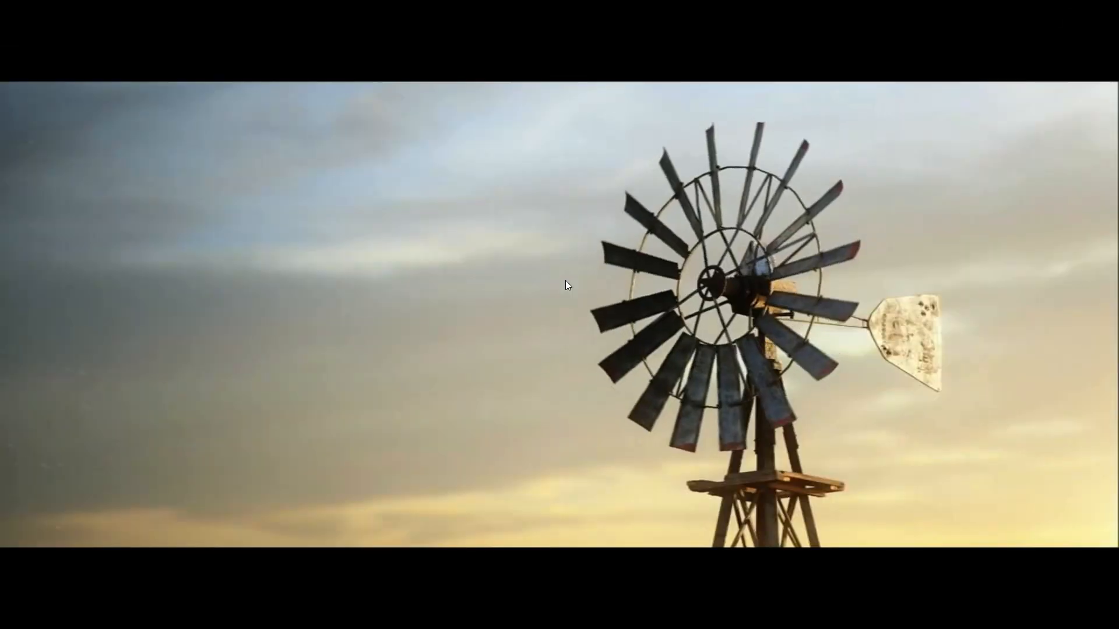
pyautogui.click(565, 281)
pyautogui.click(239, 349)
pyautogui.doubleClick(554, 310)
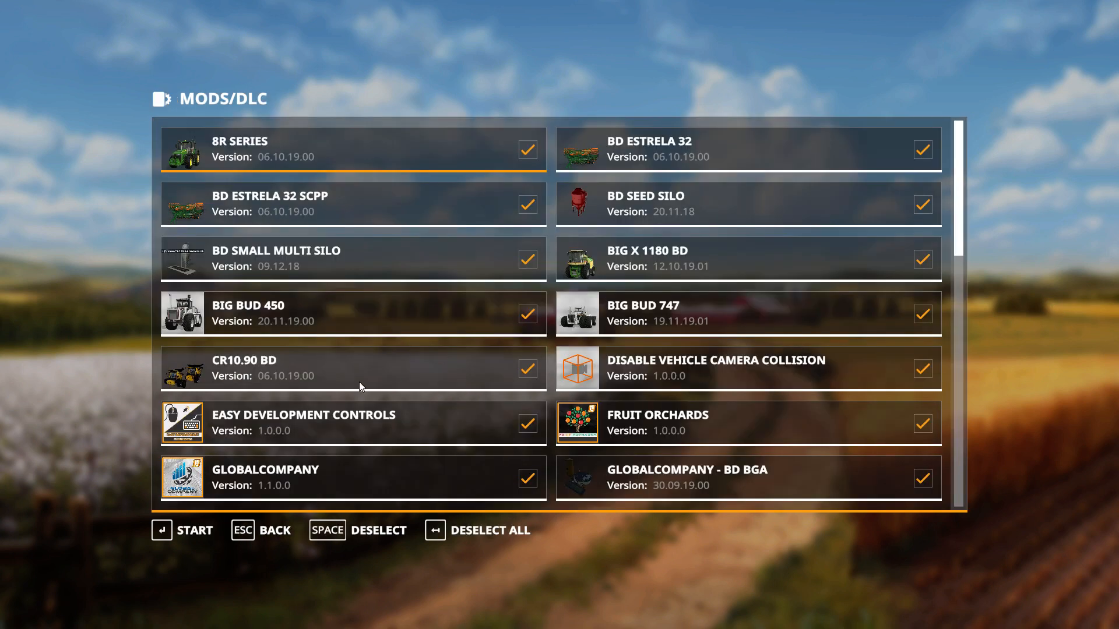
pyautogui.click(164, 530)
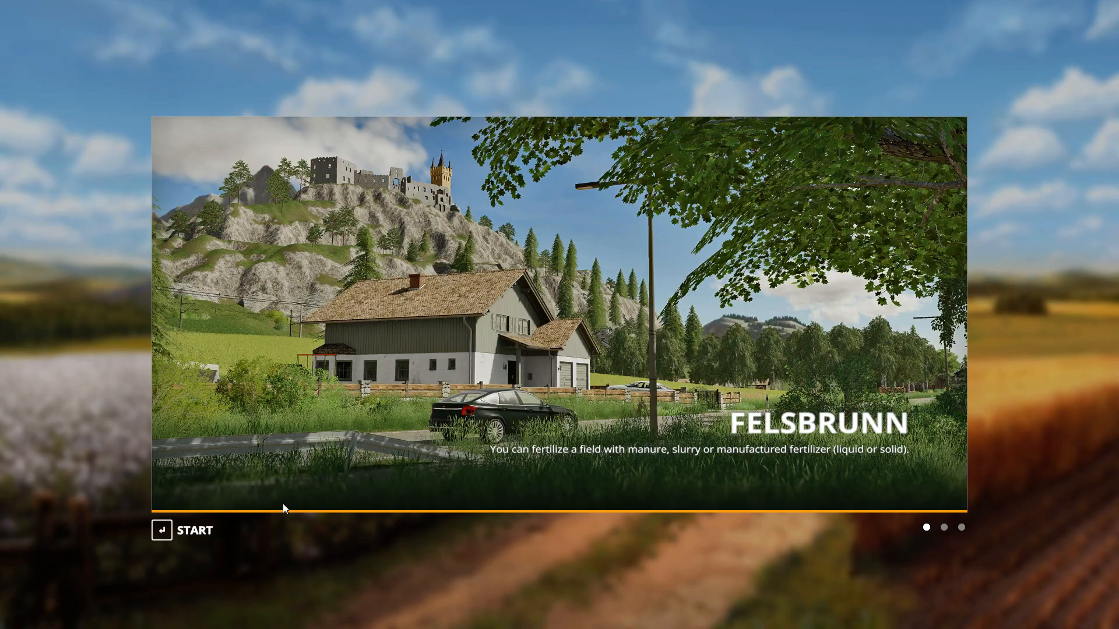
pyautogui.click(210, 531)
# Open the shop's Large Tractors category and bring up the John Deere 8R Series configuration.
pyautogui.press('p')
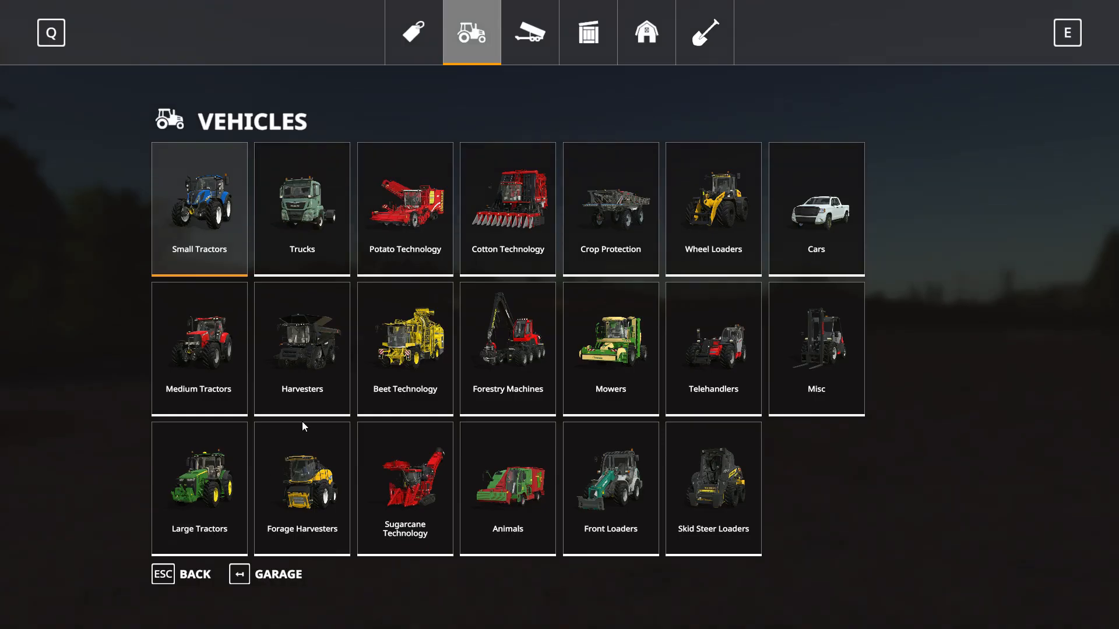
pyautogui.click(208, 474)
pyautogui.scroll(-15, 288, 348)
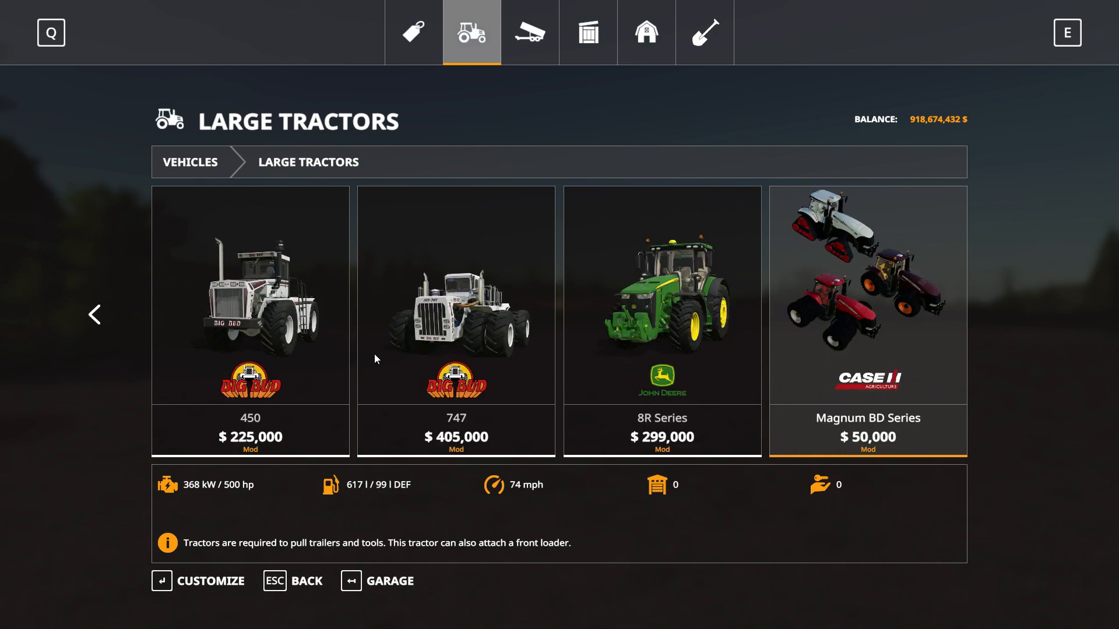
pyautogui.click(726, 350)
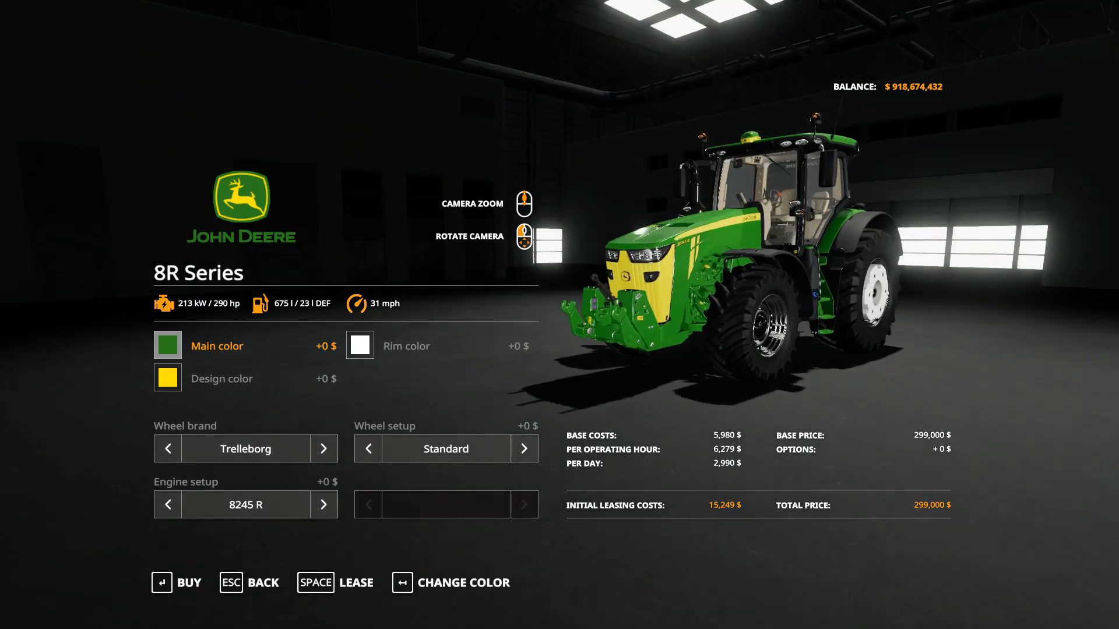
# Examine the 8R's hood stripes, model number and grille emblem from several angles, and try a green design color.
pyautogui.moveTo(727, 351); pyautogui.dragTo(589, 270)
pyautogui.scroll(3, 528, 346)
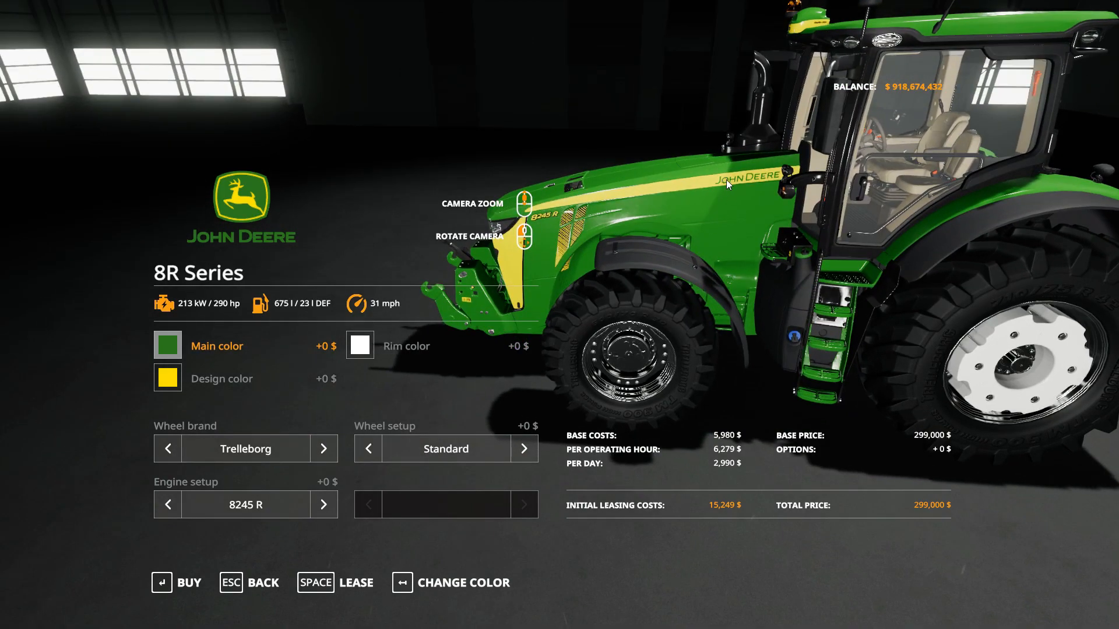
pyautogui.moveTo(669, 212); pyautogui.dragTo(974, 209)
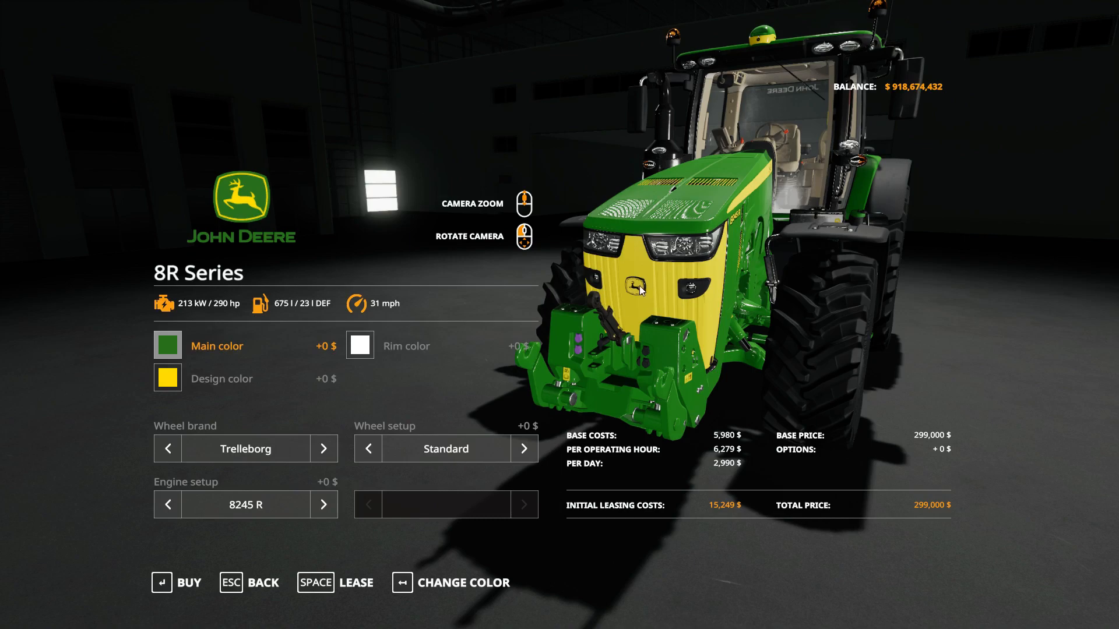
pyautogui.moveTo(663, 290); pyautogui.dragTo(775, 264)
pyautogui.moveTo(571, 273)
pyautogui.mouseDown()
pyautogui.moveTo(597, 281)
pyautogui.moveTo(598, 266)
pyautogui.moveTo(554, 275)
pyautogui.mouseUp()
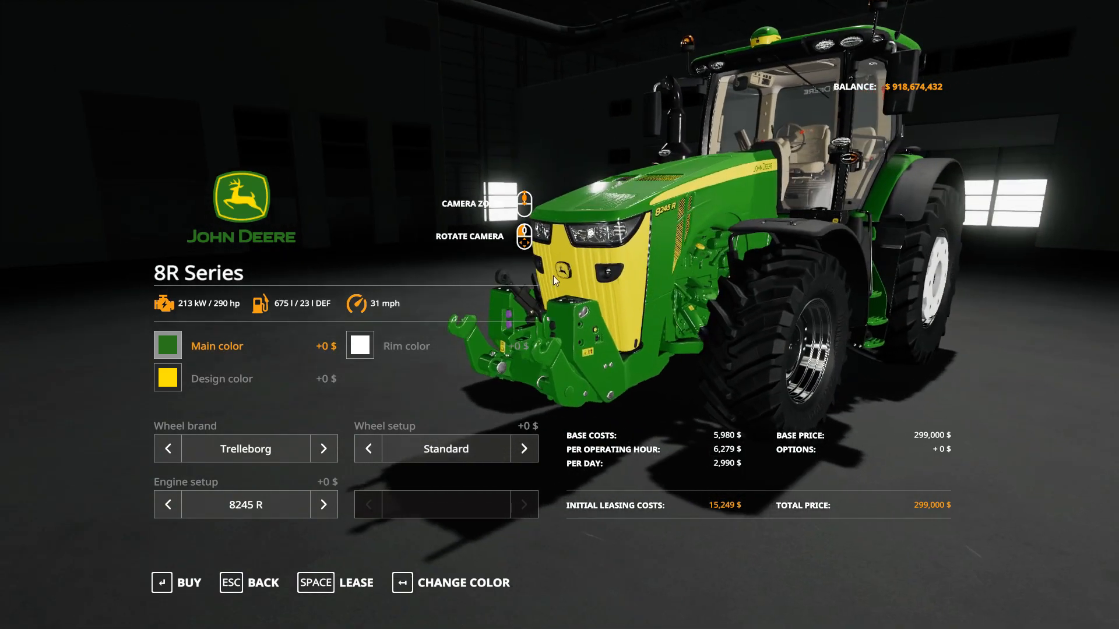
pyautogui.moveTo(641, 262); pyautogui.dragTo(693, 260)
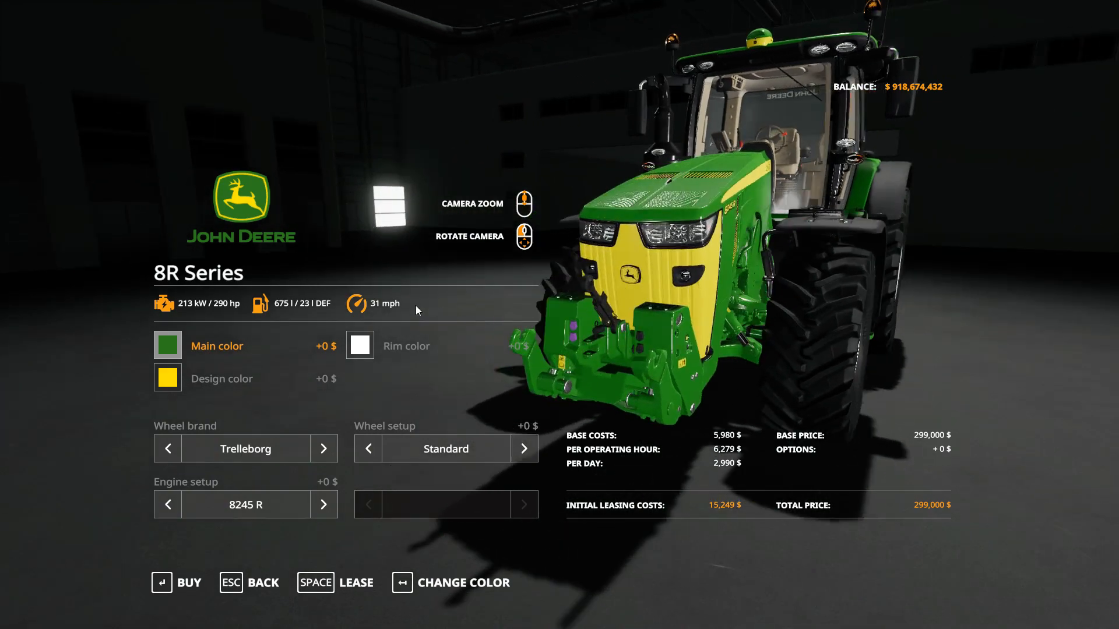
pyautogui.click(173, 382)
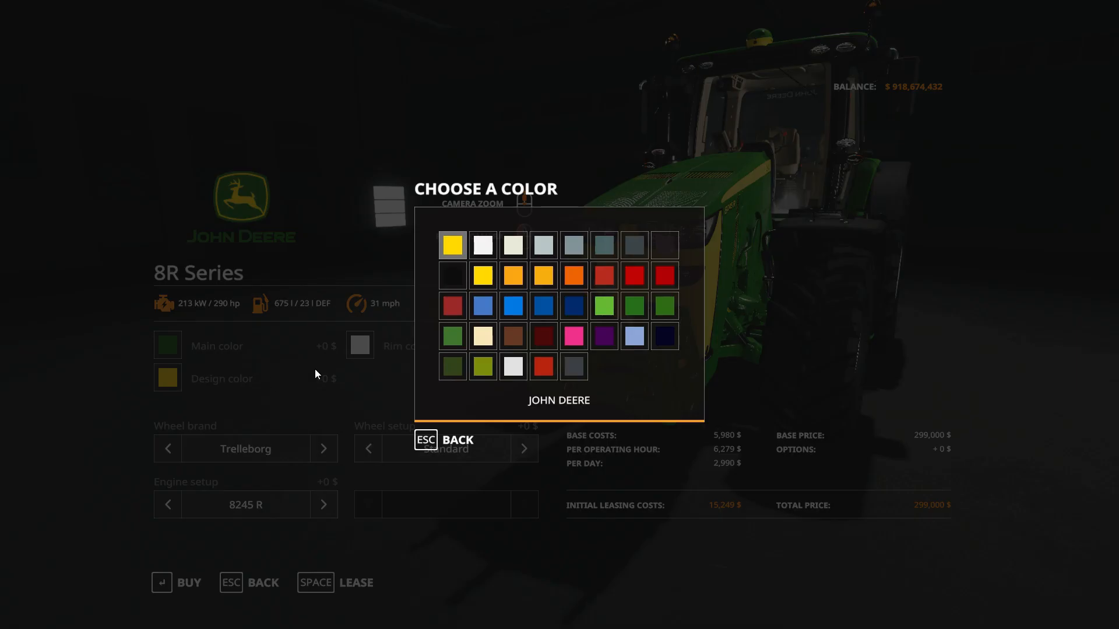
pyautogui.click(452, 332)
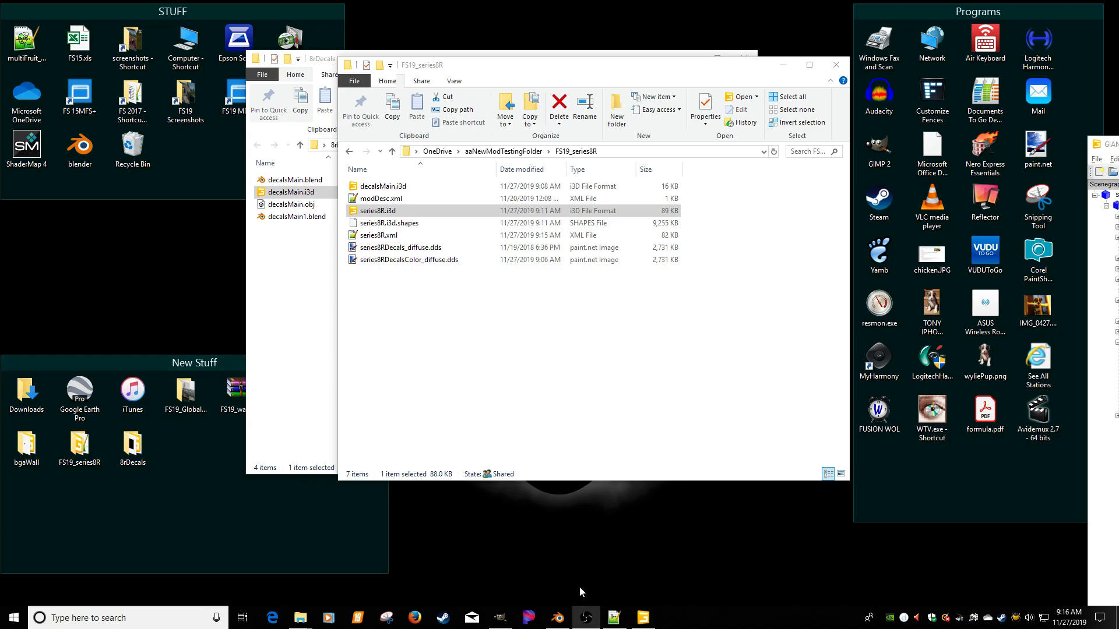
# Switch to Blender, open decalsMainColor in Edit Mode, and compare the UVMap.001 layout with UVMap, leaving UVMap active.
pyautogui.click(558, 617)
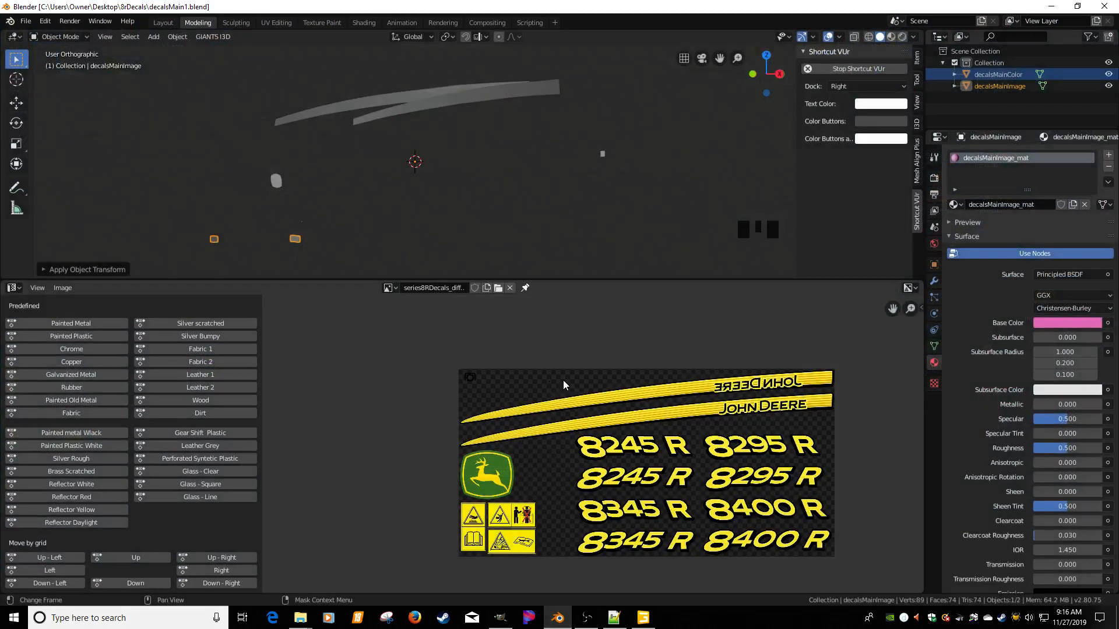
pyautogui.click(471, 96)
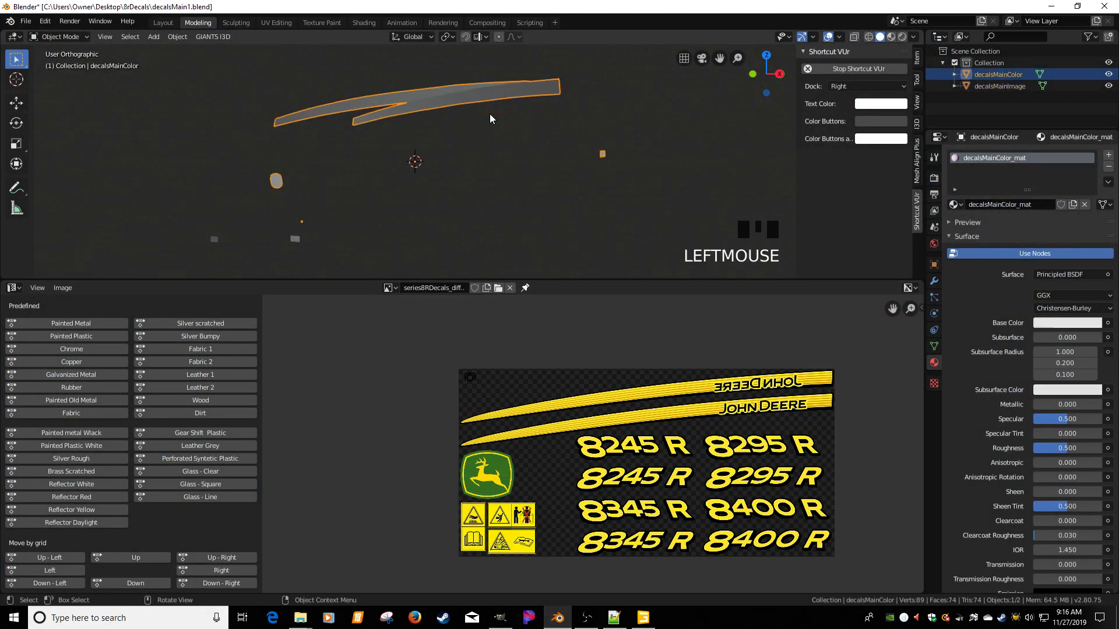
pyautogui.press('Tab')
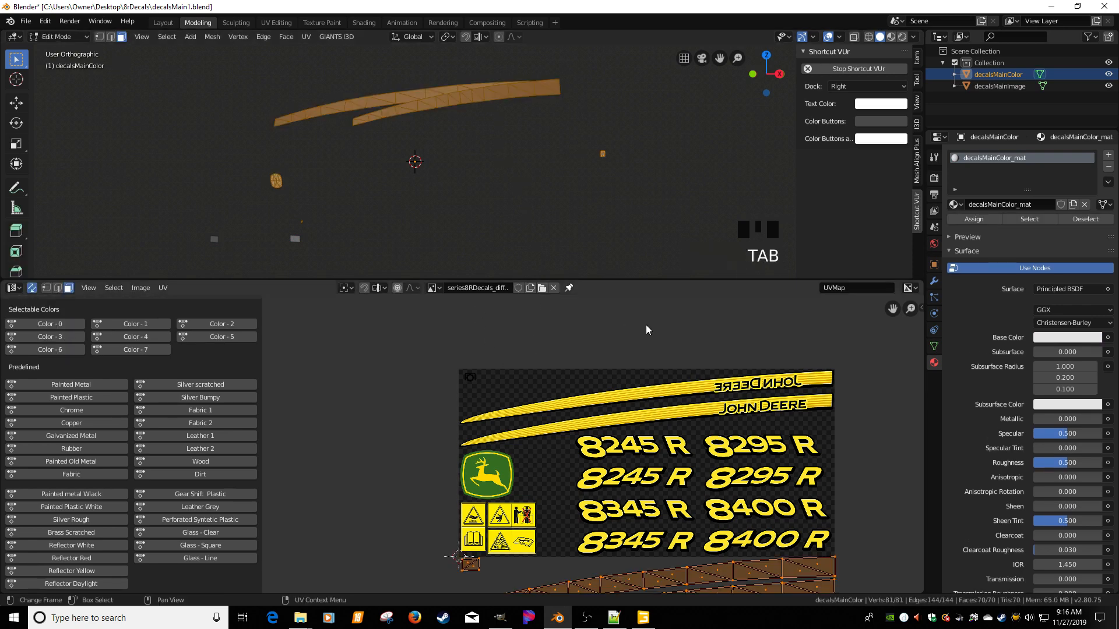
pyautogui.click(934, 346)
pyautogui.click(974, 345)
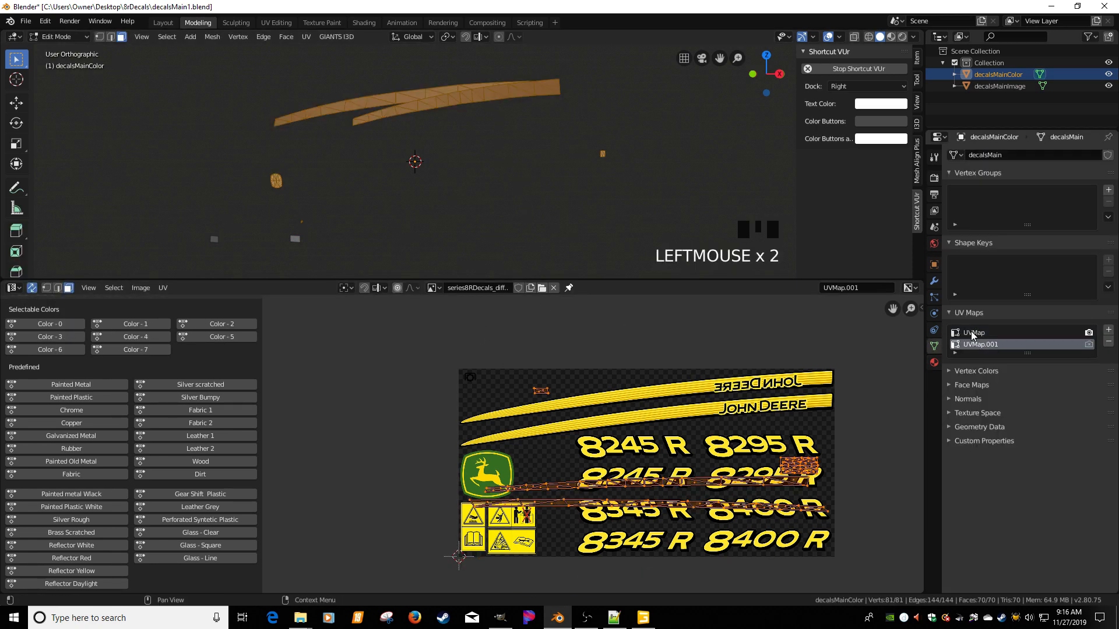
pyautogui.click(973, 335)
pyautogui.scroll(-4, 742, 413)
pyautogui.scroll(1, 669, 452)
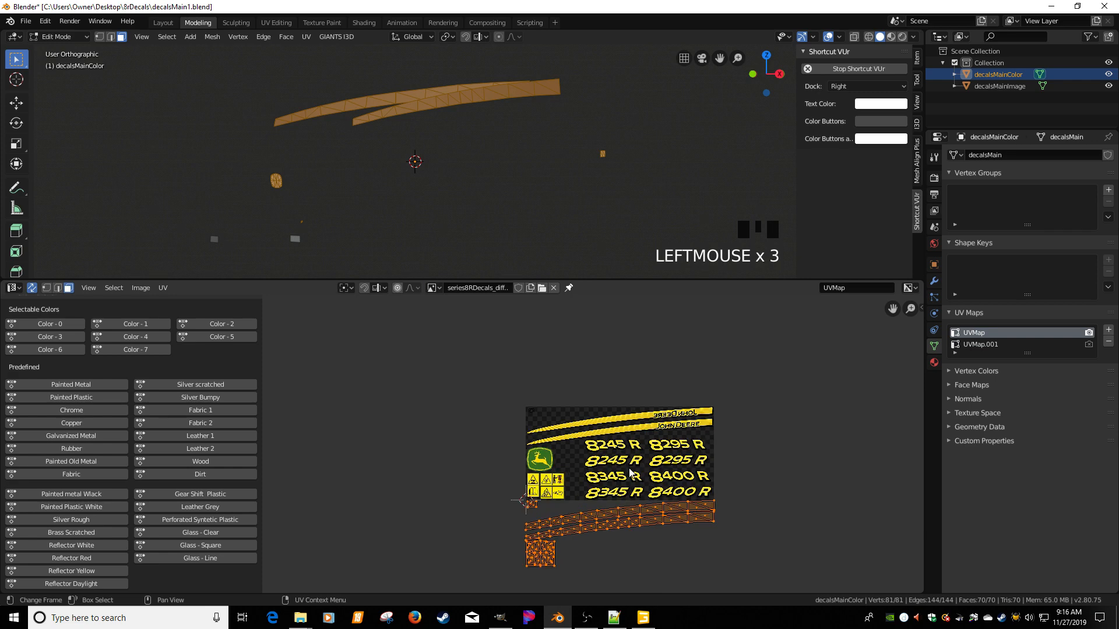
# Select the emblem faces of decalsMainColor, and compare the decal mesh with the tractor model in GIANTS Editor.
pyautogui.click(276, 181)
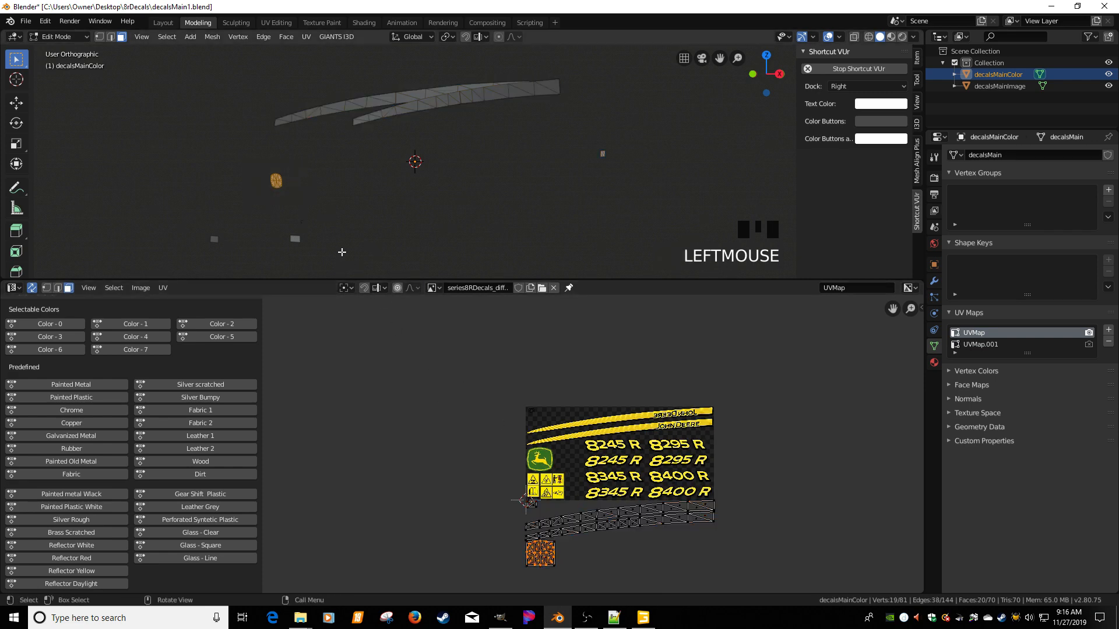
pyautogui.moveTo(250, 163); pyautogui.dragTo(323, 195)
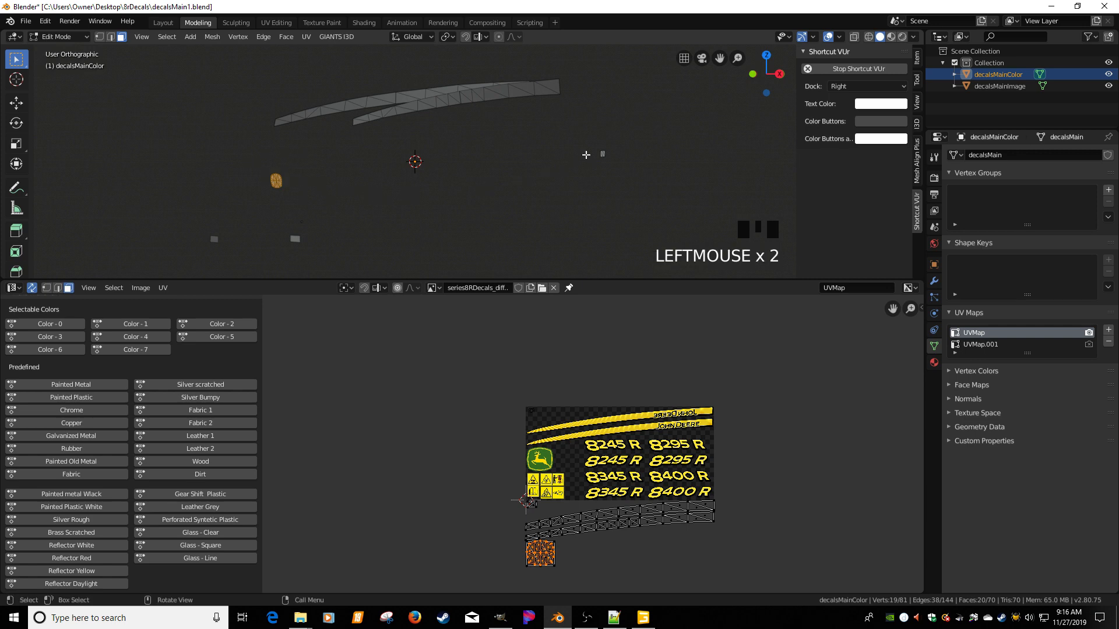
pyautogui.moveTo(621, 190); pyautogui.dragTo(452, 179, button='middle')
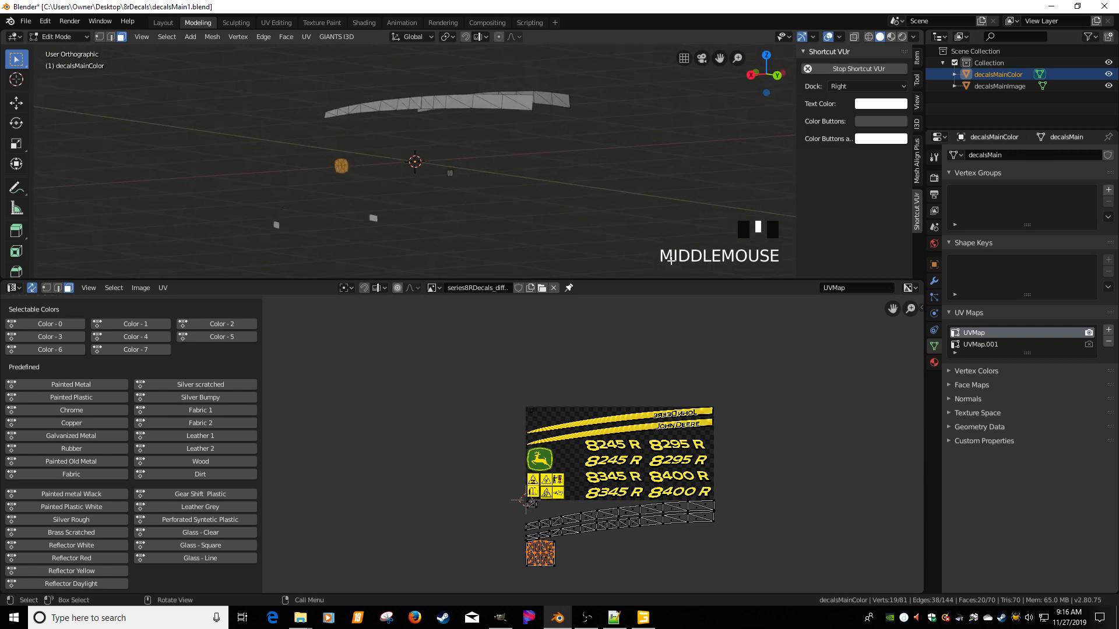
pyautogui.moveTo(1118, 151); pyautogui.dragTo(761, 48)
pyautogui.doubleClick(761, 47)
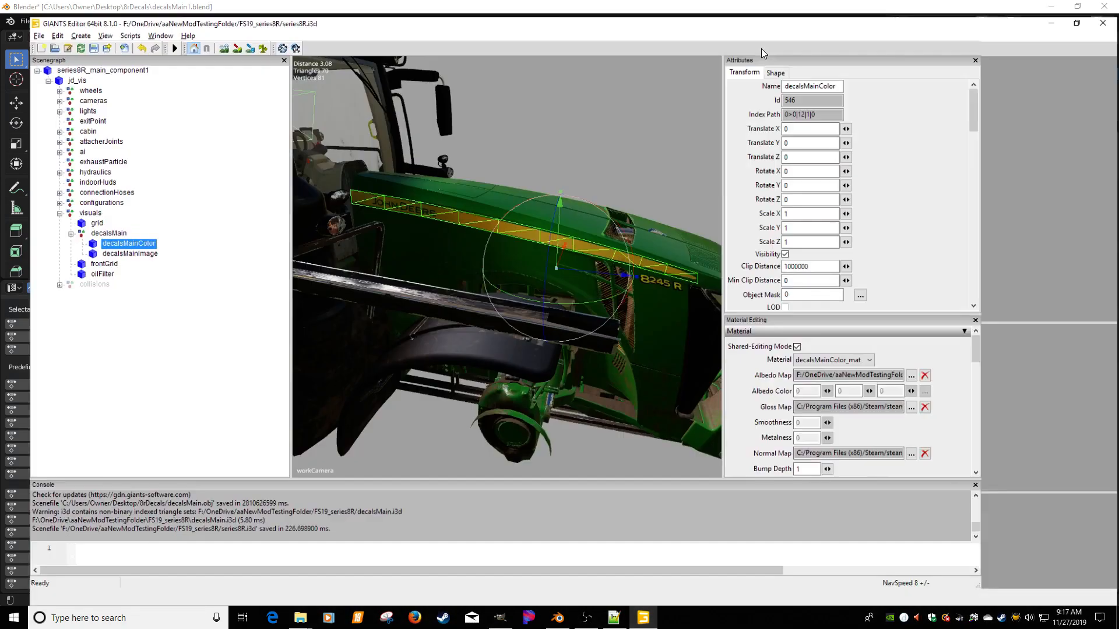
pyautogui.scroll(-3, 522, 153)
pyautogui.keyDown('alt'); pyautogui.moveTo(525, 164); pyautogui.dragTo(688, 183); pyautogui.keyUp('alt')
pyautogui.moveTo(617, 190)
pyautogui.keyDown('alt'); pyautogui.mouseDown()
pyautogui.moveTo(618, 173)
pyautogui.moveTo(700, 165)
pyautogui.moveTo(639, 162)
pyautogui.moveTo(661, 194)
pyautogui.moveTo(627, 192)
pyautogui.mouseUp(); pyautogui.keyUp('alt')
pyautogui.click(557, 618)
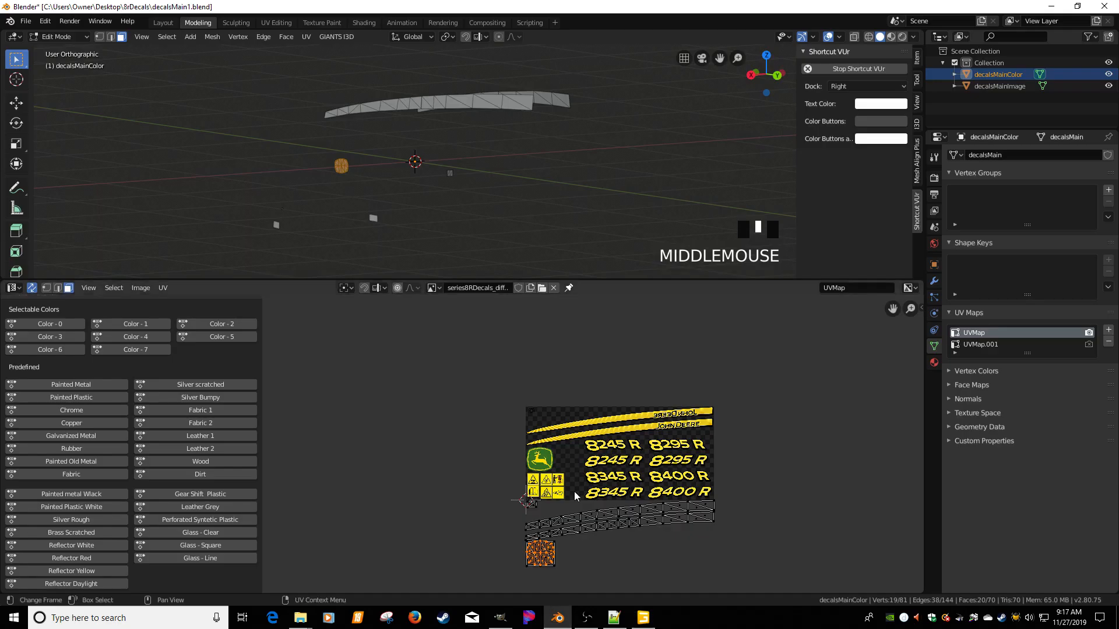
pyautogui.moveTo(540, 208)
pyautogui.mouseDown(button='middle')
pyautogui.moveTo(507, 205)
pyautogui.moveTo(542, 195)
pyautogui.moveTo(513, 204)
pyautogui.moveTo(527, 201)
pyautogui.mouseUp(button='middle')
# Switch to GIANTS Editor and examine the tractor around the cab and rear, checking decalsMainColor against decalsMainImage.
pyautogui.hotkey('alt', 'Tab')
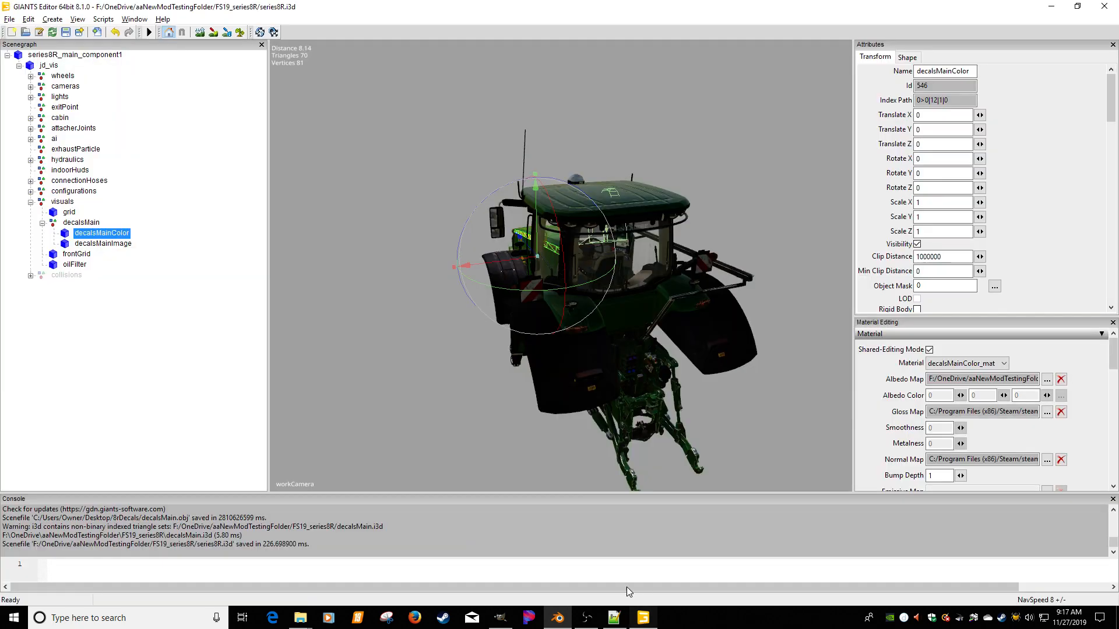
pyautogui.keyDown('alt'); pyautogui.moveTo(570, 411); pyautogui.dragTo(662, 370); pyautogui.keyUp('alt')
pyautogui.keyDown('alt'); pyautogui.moveTo(662, 371); pyautogui.dragTo(665, 373, button='middle'); pyautogui.keyUp('alt')
pyautogui.keyDown('alt'); pyautogui.moveTo(664, 372); pyautogui.dragTo(599, 369, button='right'); pyautogui.keyUp('alt')
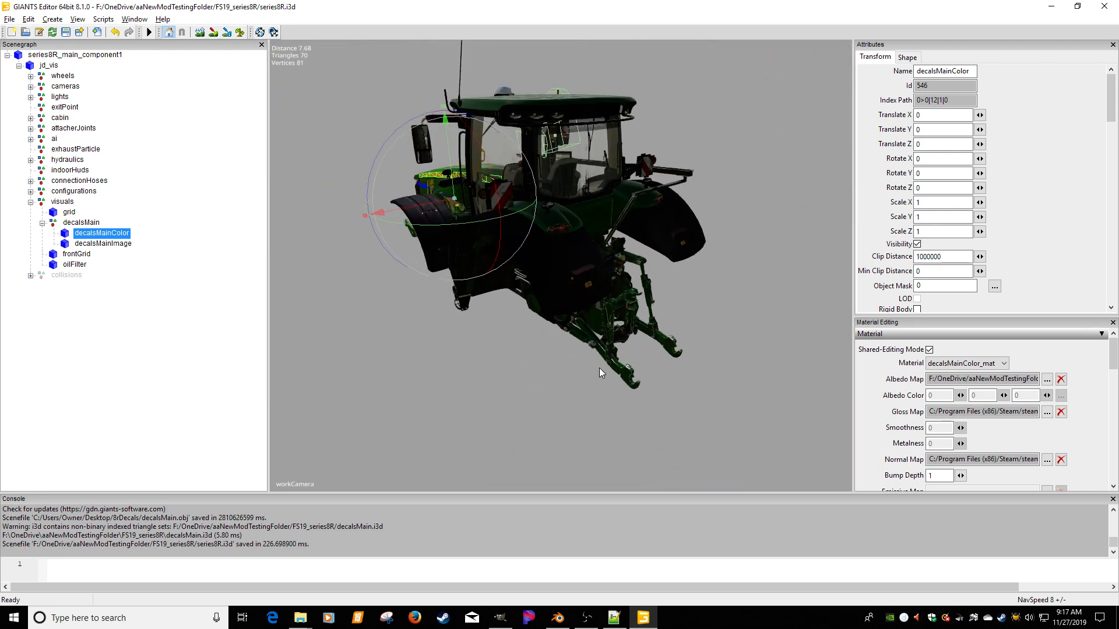
pyautogui.click(113, 244)
pyautogui.click(112, 233)
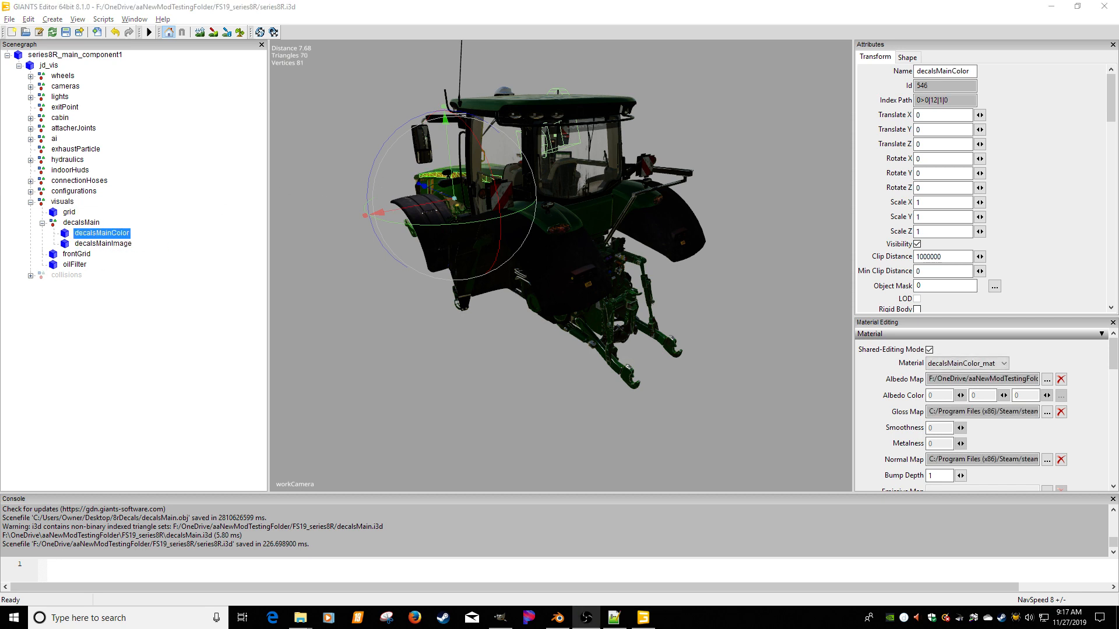
# Switch to Blender and examine the decalsMainColor pieces from other angles in Object Mode.
pyautogui.click(557, 617)
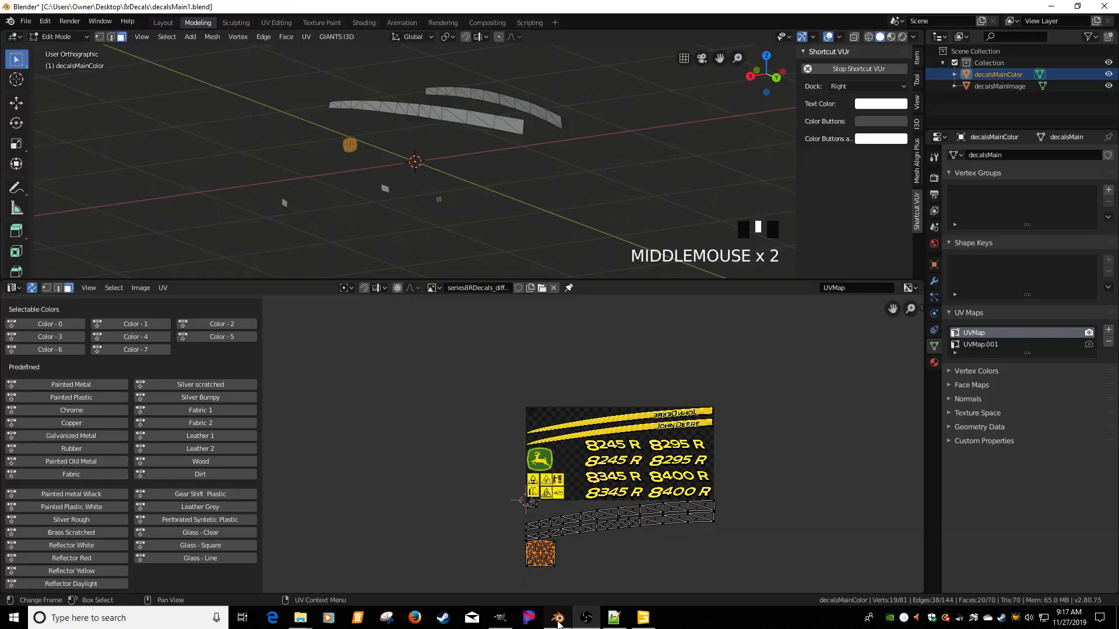
pyautogui.moveTo(461, 189); pyautogui.dragTo(419, 194, button='middle')
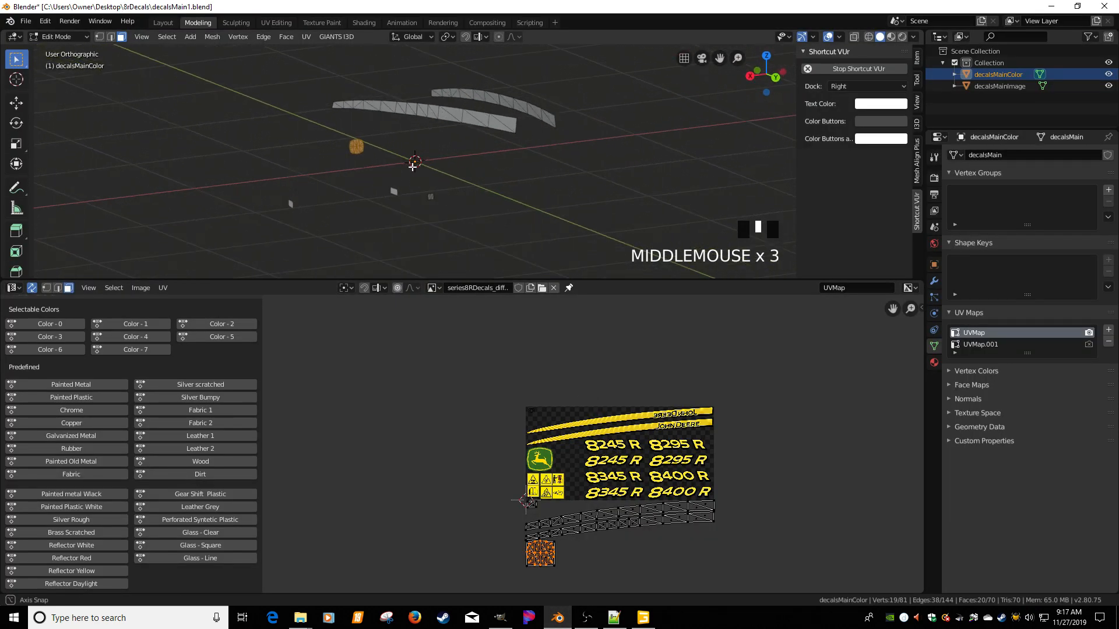
pyautogui.press('Tab')
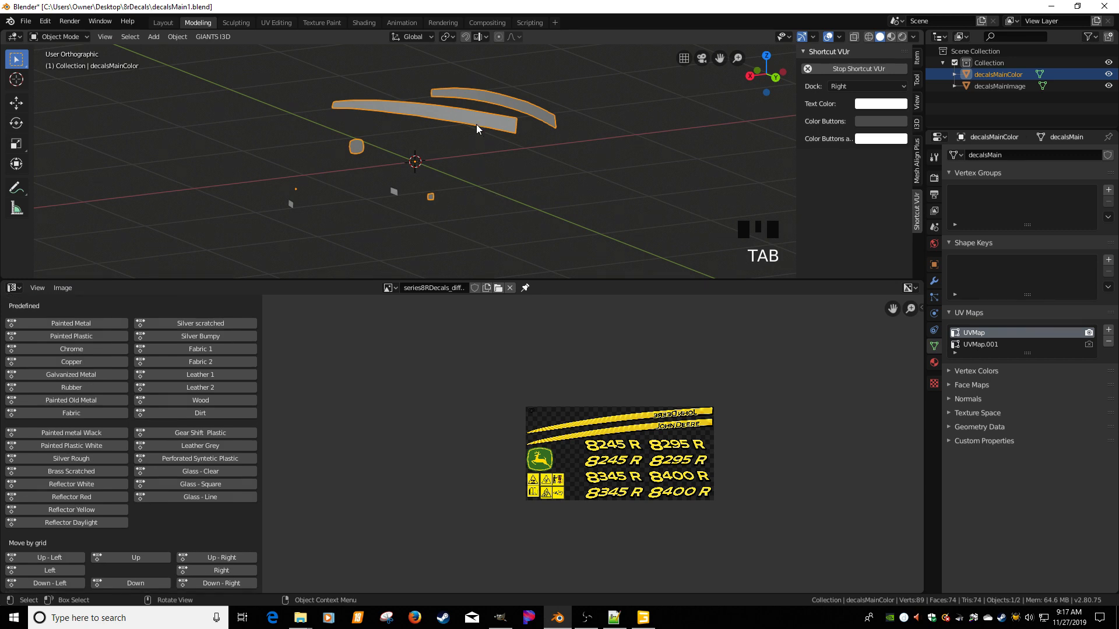
pyautogui.click(476, 124)
pyautogui.moveTo(471, 169); pyautogui.dragTo(437, 180, button='middle')
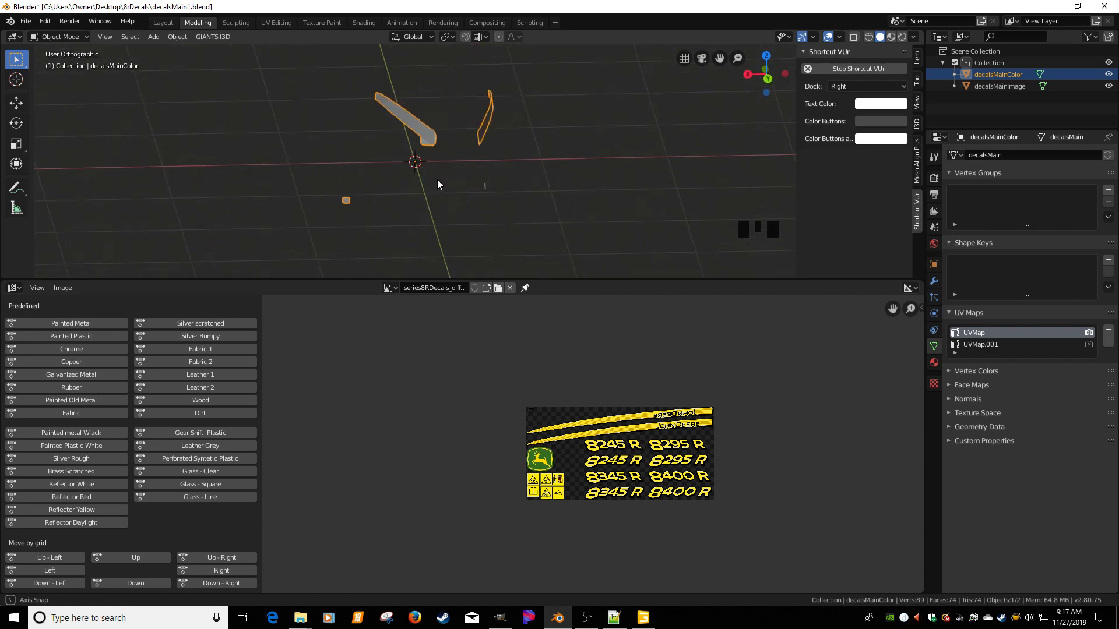
# Switch to GIANTS Editor and inspect the small square decal beside the cab steps and the hood stripe.
pyautogui.click(644, 619)
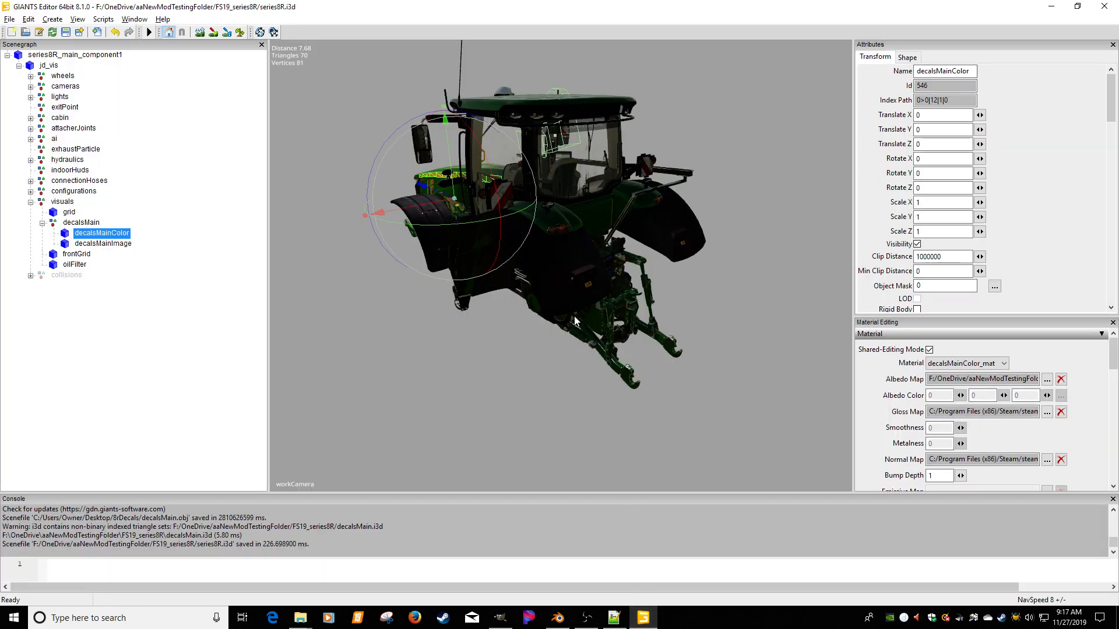
pyautogui.moveTo(561, 315); pyautogui.dragTo(694, 314, button='middle')
pyautogui.moveTo(695, 313)
pyautogui.keyDown('alt'); pyautogui.mouseDown()
pyautogui.moveTo(713, 309)
pyautogui.moveTo(699, 297)
pyautogui.mouseUp(); pyautogui.keyUp('alt')
pyautogui.scroll(3, 713, 309)
pyautogui.scroll(1, 699, 297)
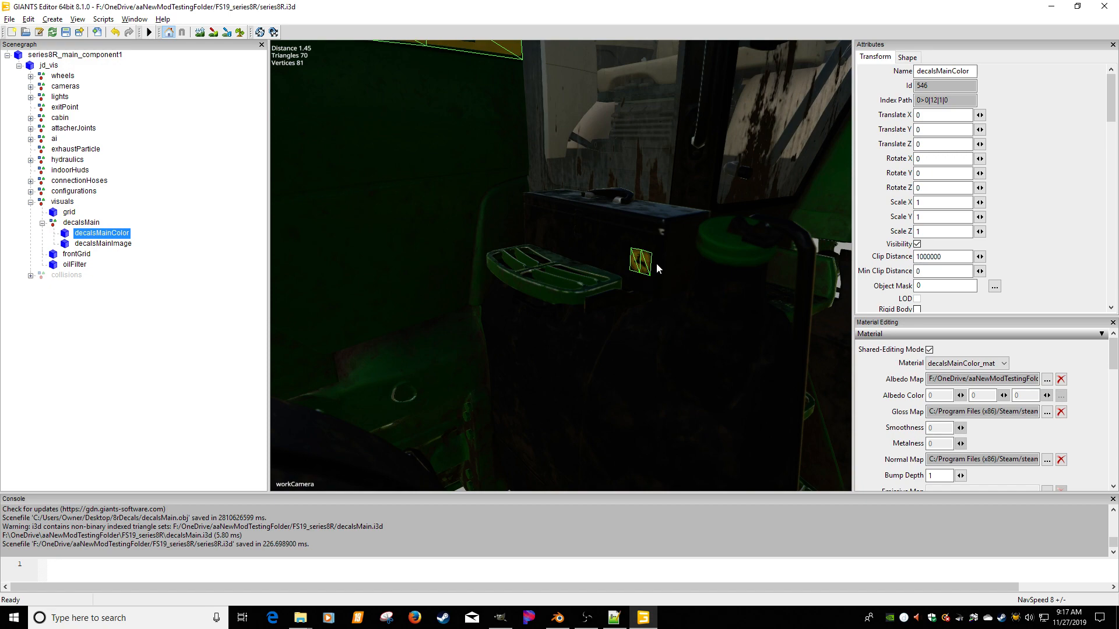
pyautogui.scroll(-2, 641, 260)
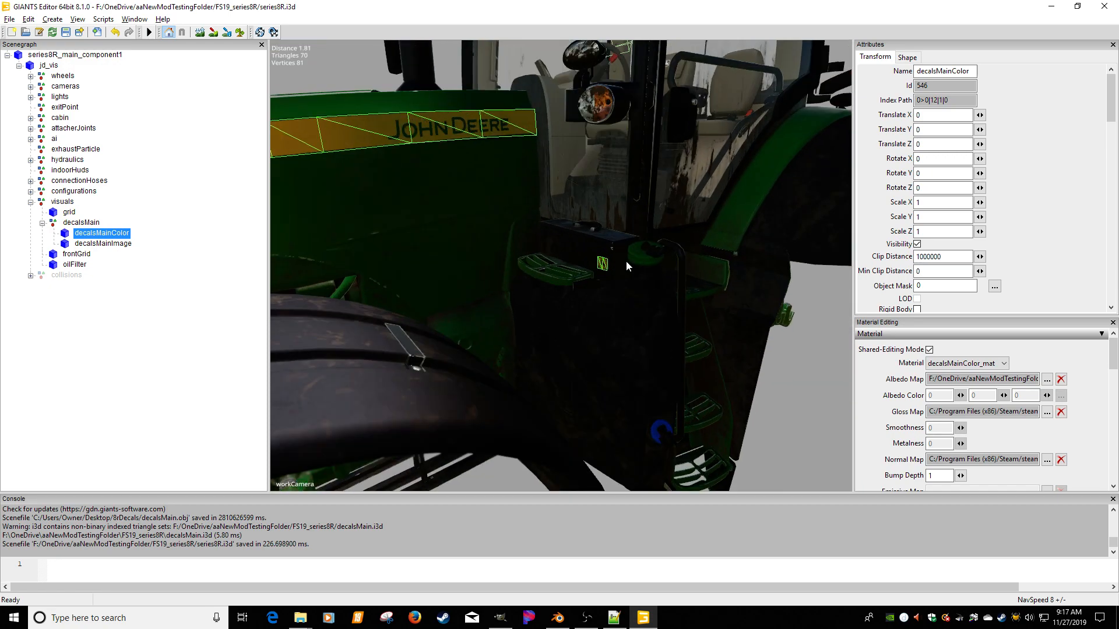
pyautogui.scroll(-5, 602, 268)
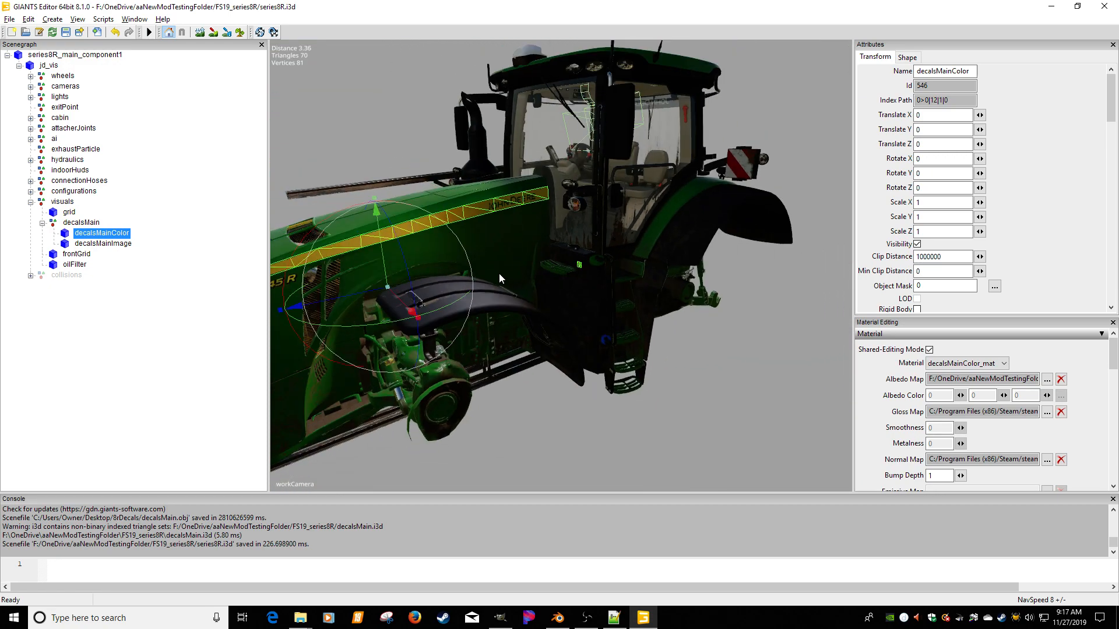
pyautogui.keyDown('alt'); pyautogui.moveTo(499, 274); pyautogui.dragTo(536, 326); pyautogui.keyUp('alt')
# Switch to Blender and select the small square decal and the grille emblem faces of decalsMainColor in Edit Mode.
pyautogui.click(558, 618)
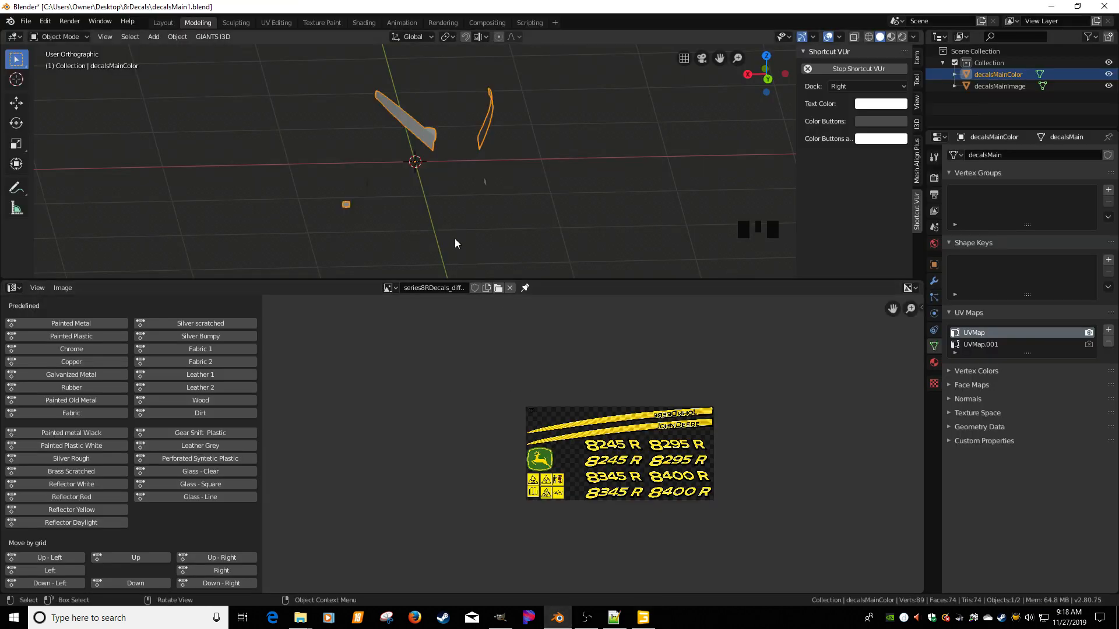
pyautogui.press('Tab')
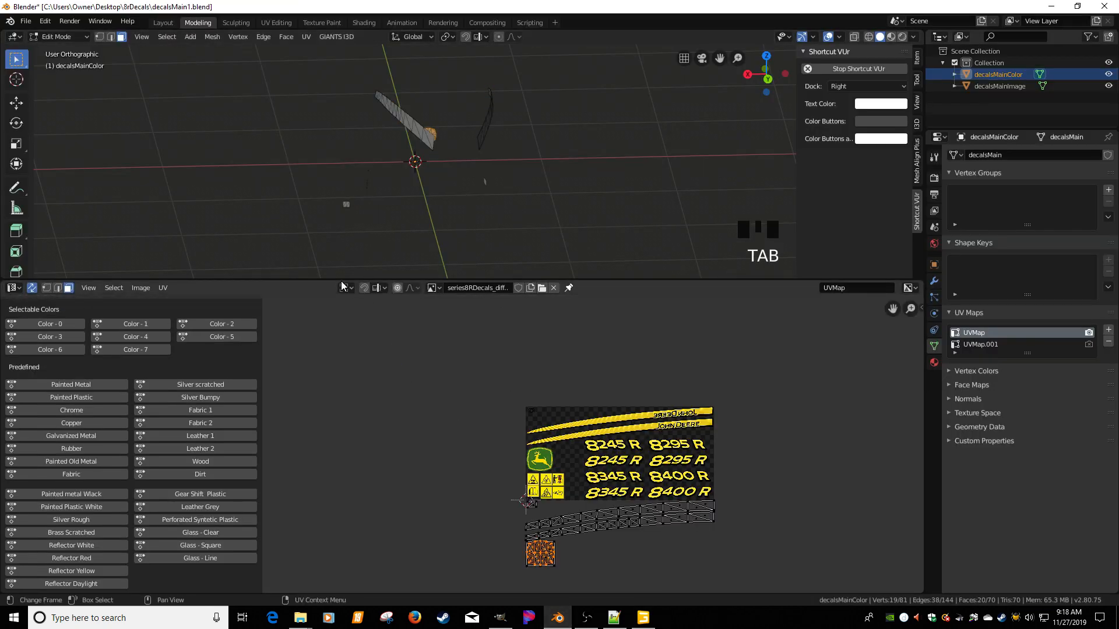
pyautogui.moveTo(323, 186); pyautogui.dragTo(369, 225)
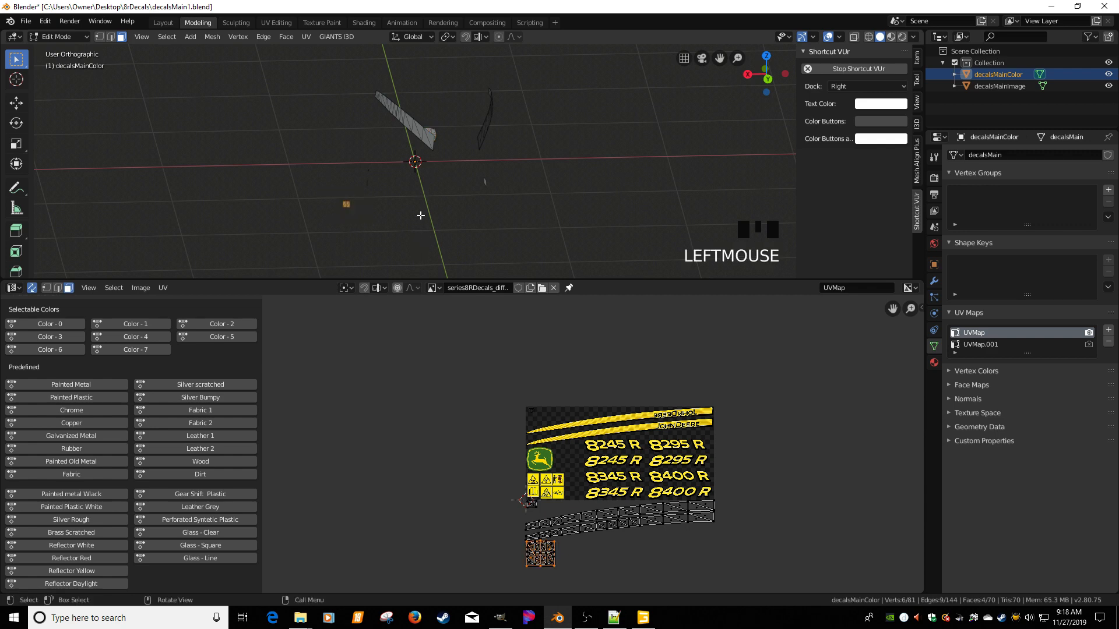
pyautogui.moveTo(442, 256); pyautogui.dragTo(473, 162, button='middle')
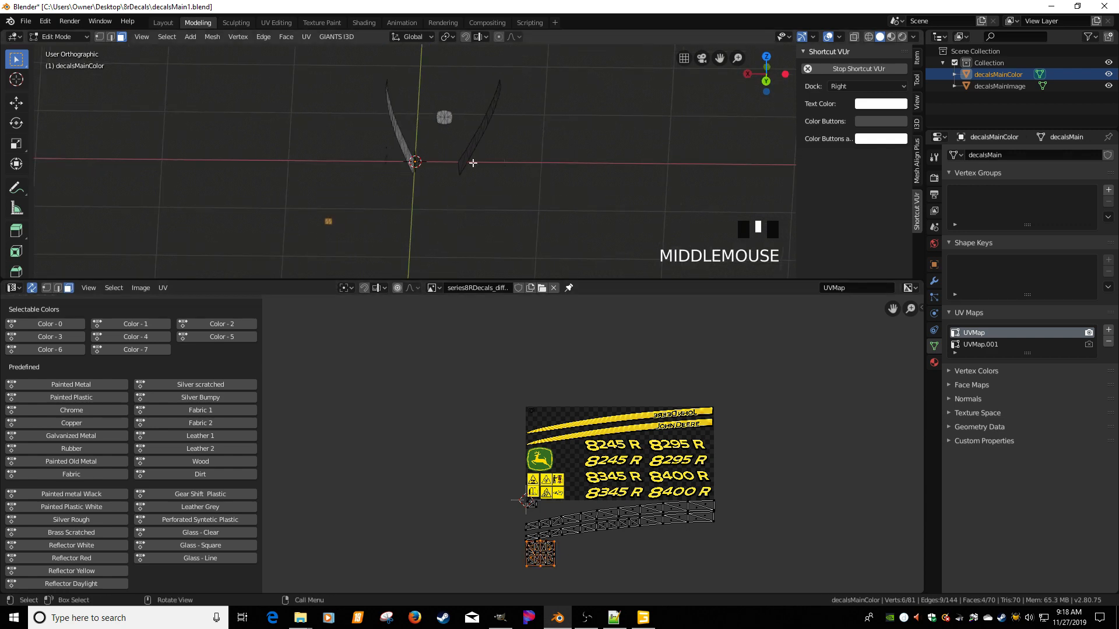
pyautogui.keyDown('shift'); pyautogui.moveTo(425, 93); pyautogui.dragTo(460, 138); pyautogui.keyUp('shift')
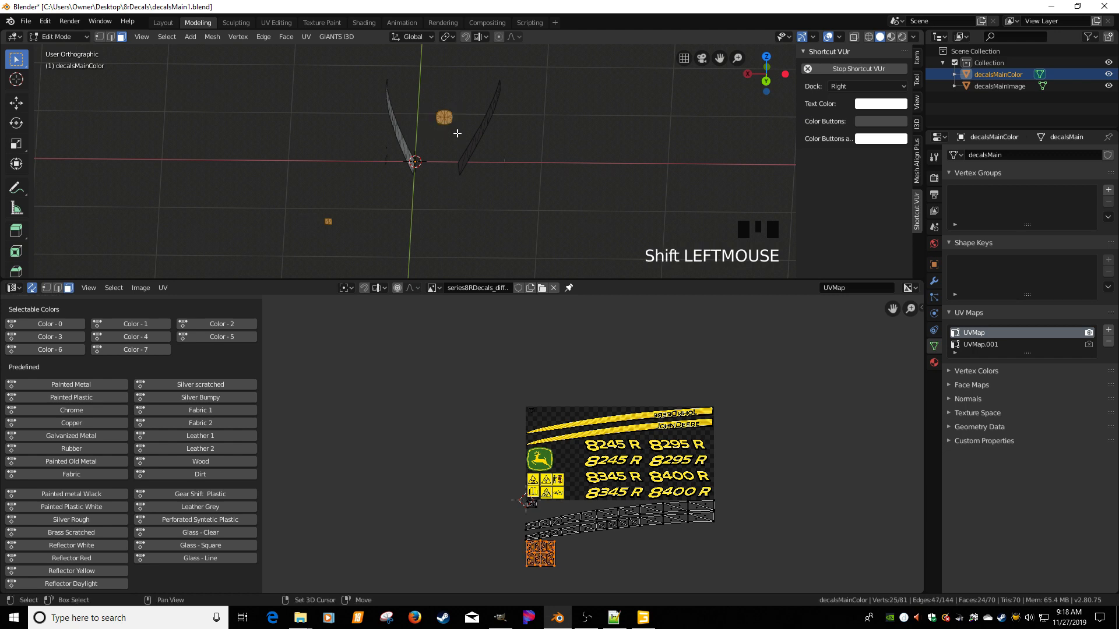
# Move the selected emblem and square decal UVs two grid cells to the right, keeping them in the same row.
pyautogui.scroll(-2, 512, 437)
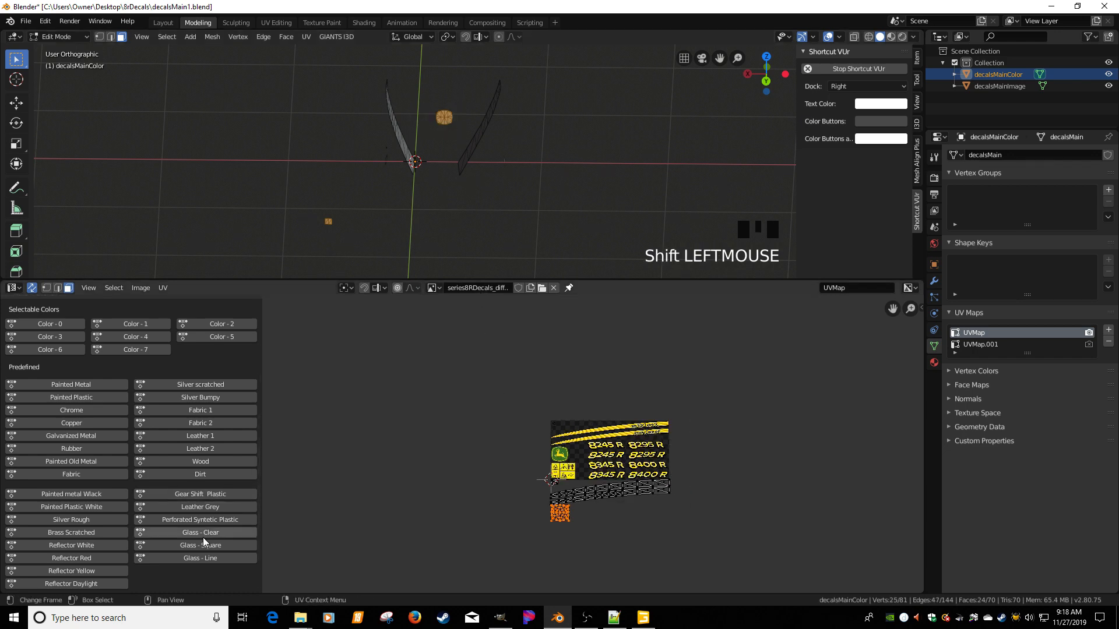
pyautogui.scroll(-3, 203, 537)
pyautogui.click(208, 571)
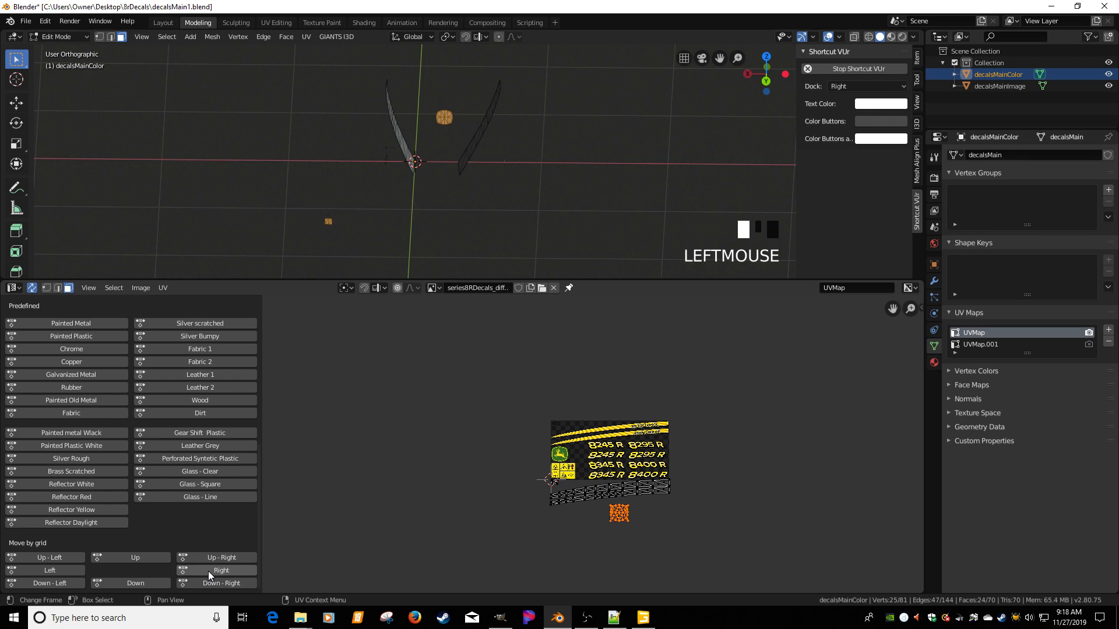
pyautogui.click(208, 571)
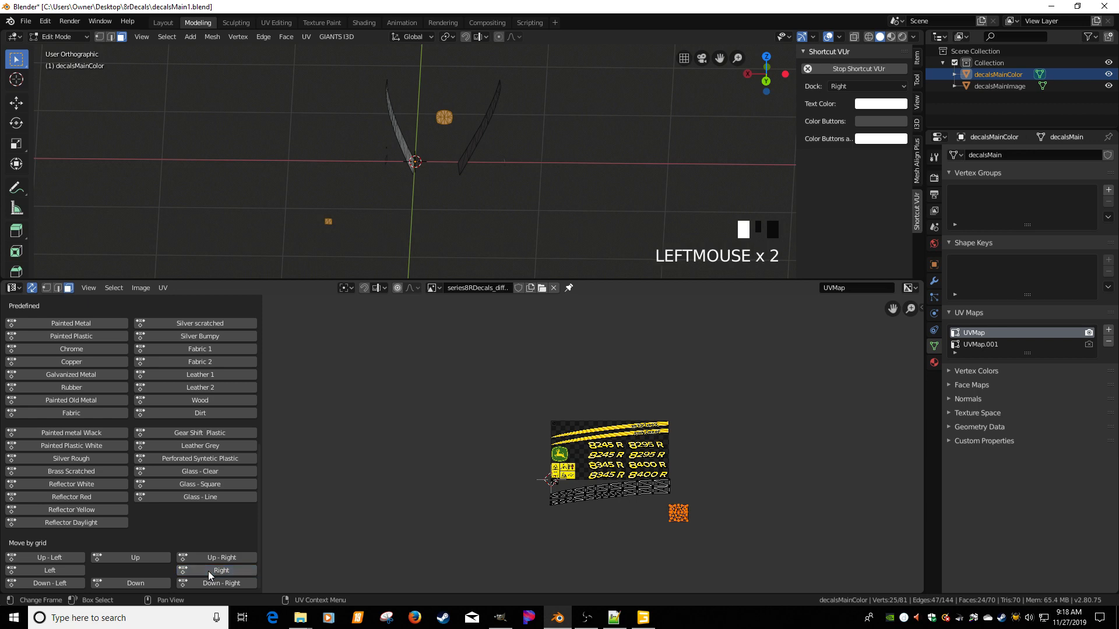
pyautogui.click(163, 557)
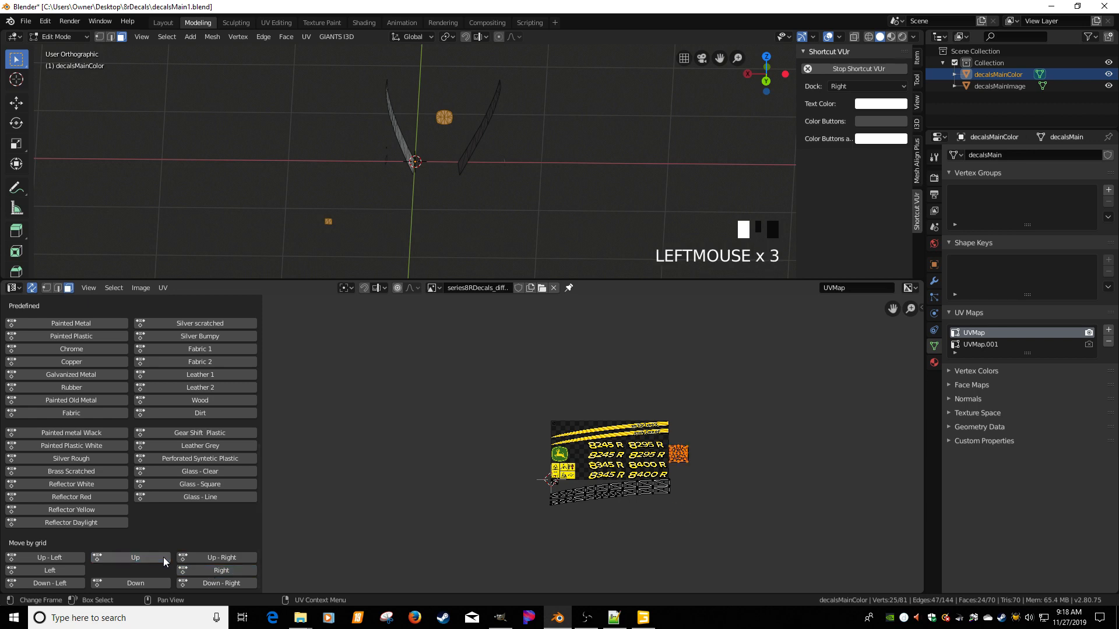
pyautogui.click(155, 585)
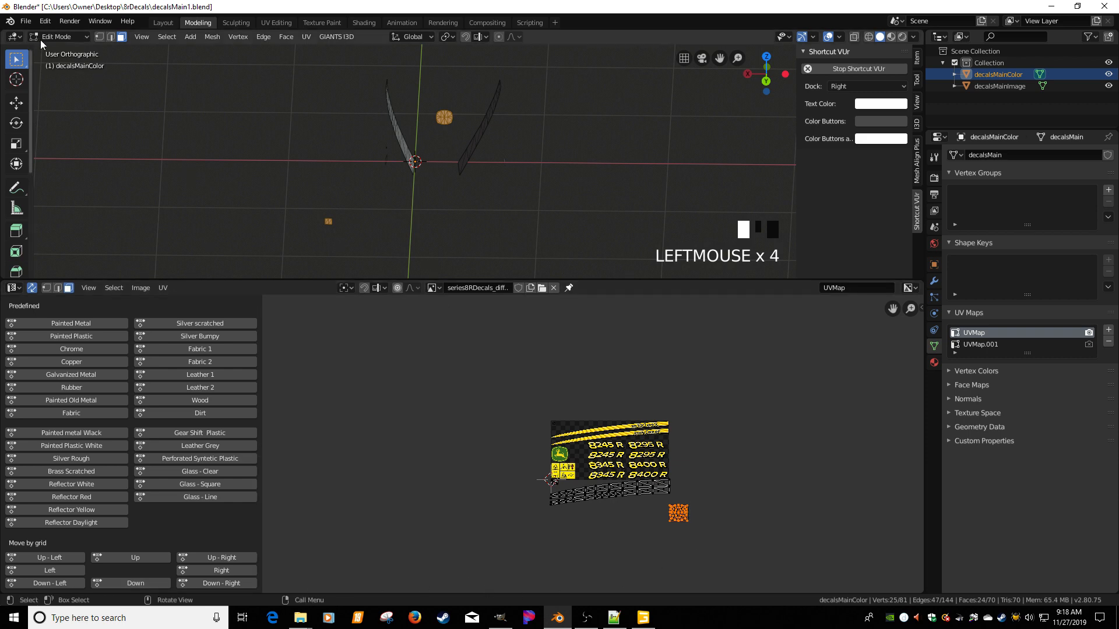
# Save the Blender file decalsMain1.blend.
pyautogui.click(26, 22)
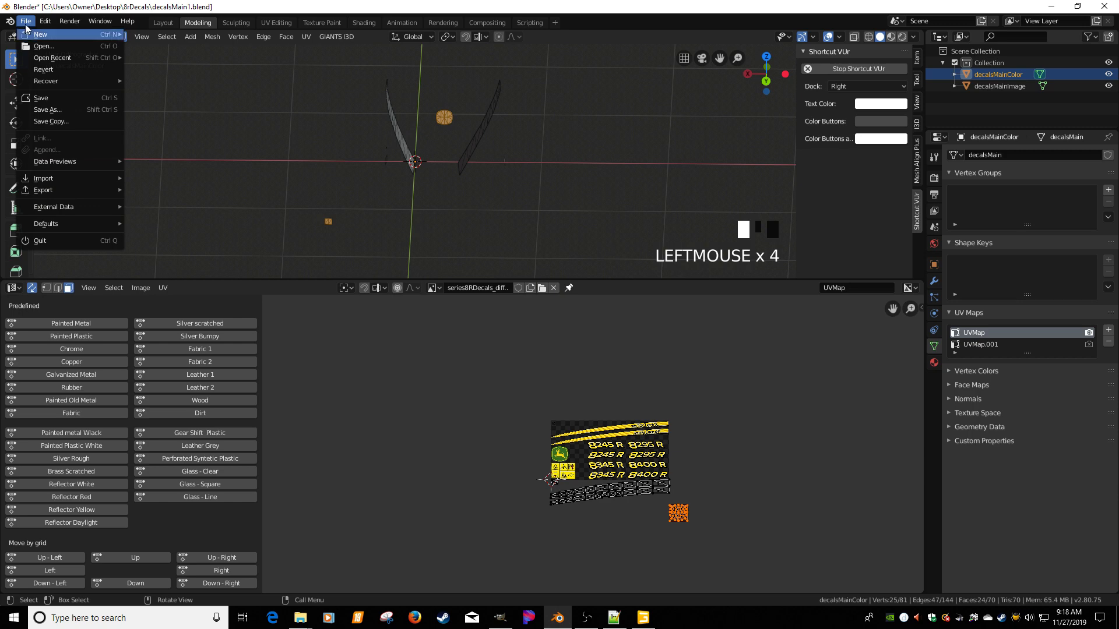
pyautogui.moveTo(31, 61)
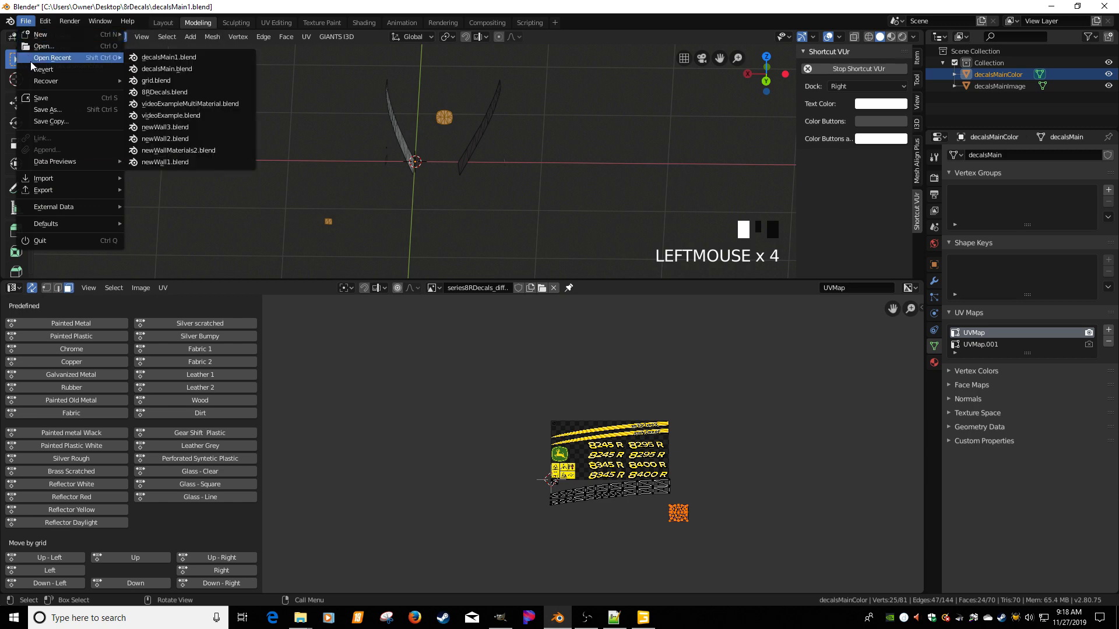
pyautogui.click(41, 99)
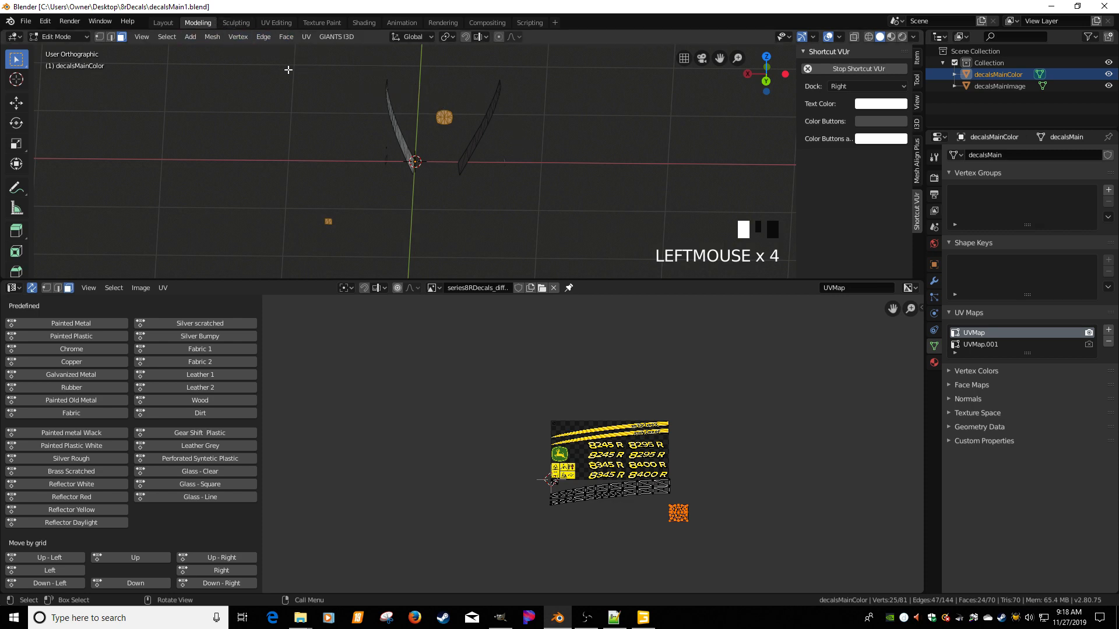
# Export the decal meshes as decalsMain2.i3d into the 8rDecals folder, keeping the default I3D export options.
pyautogui.click(26, 21)
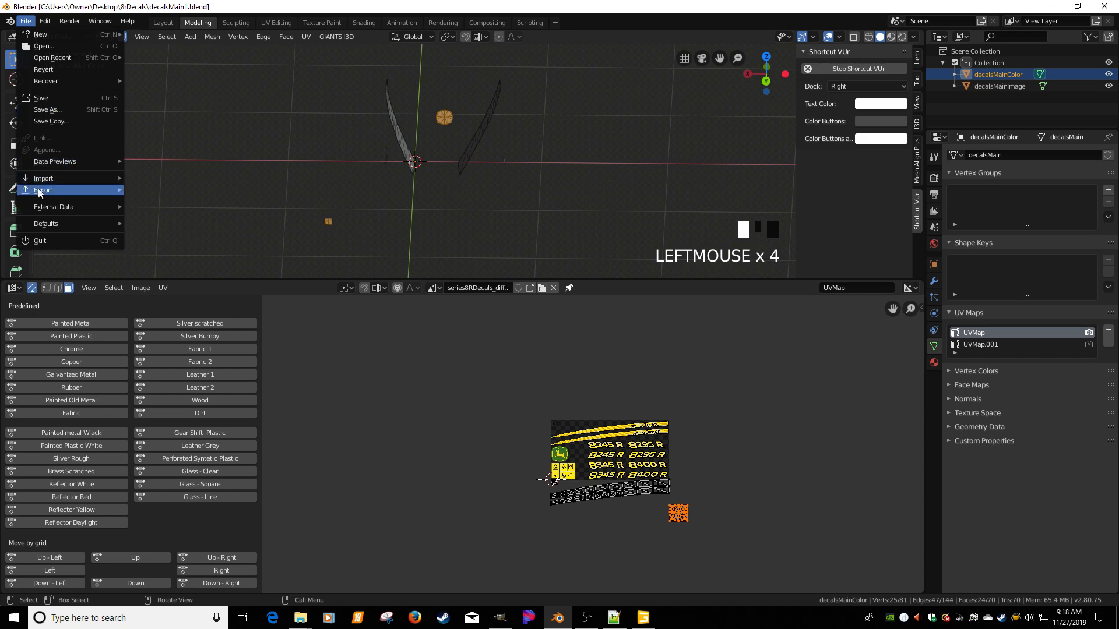
pyautogui.moveTo(43, 190)
pyautogui.click(170, 292)
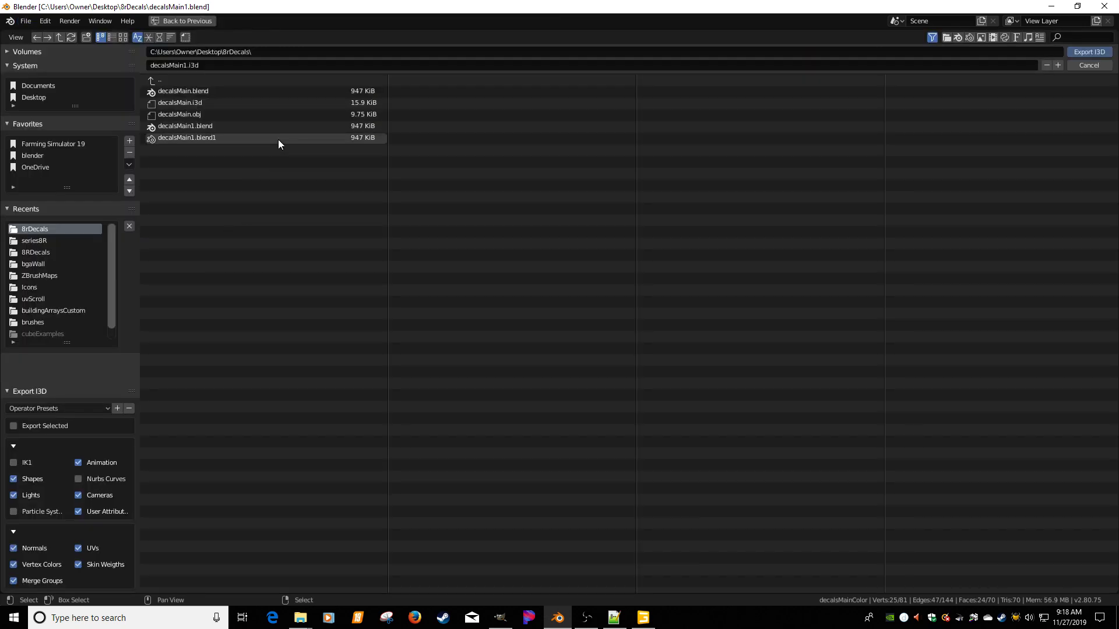
pyautogui.click(1058, 65)
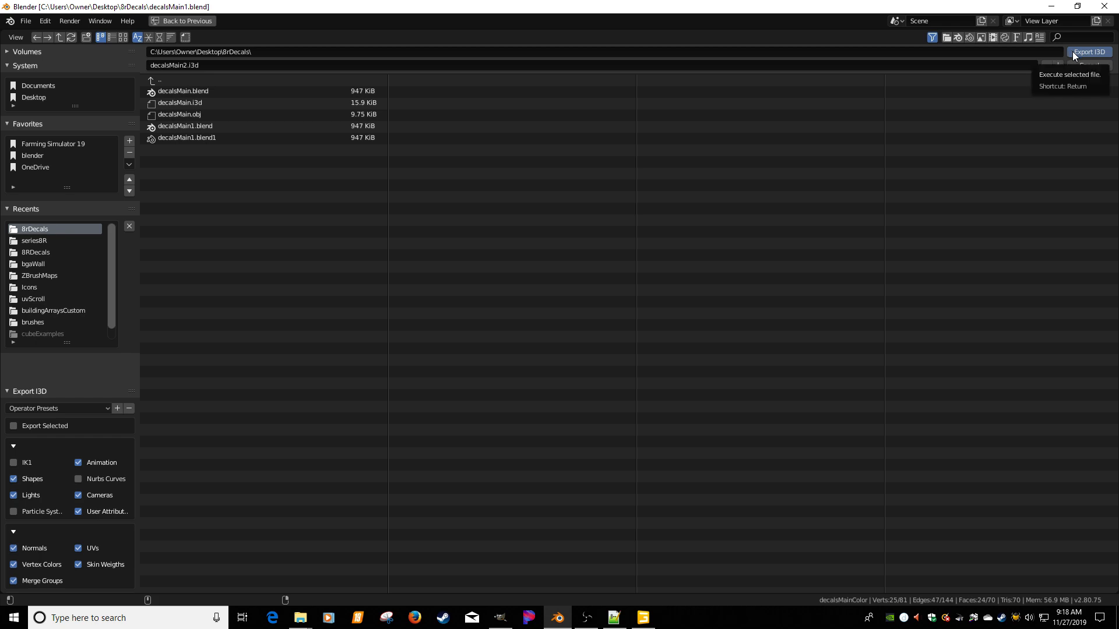
pyautogui.click(1073, 52)
# Clear Blender and GIANTS Editor off the desktop and arrange the FS19_series8R and 8rDecals folder windows side by side.
pyautogui.click(1050, 7)
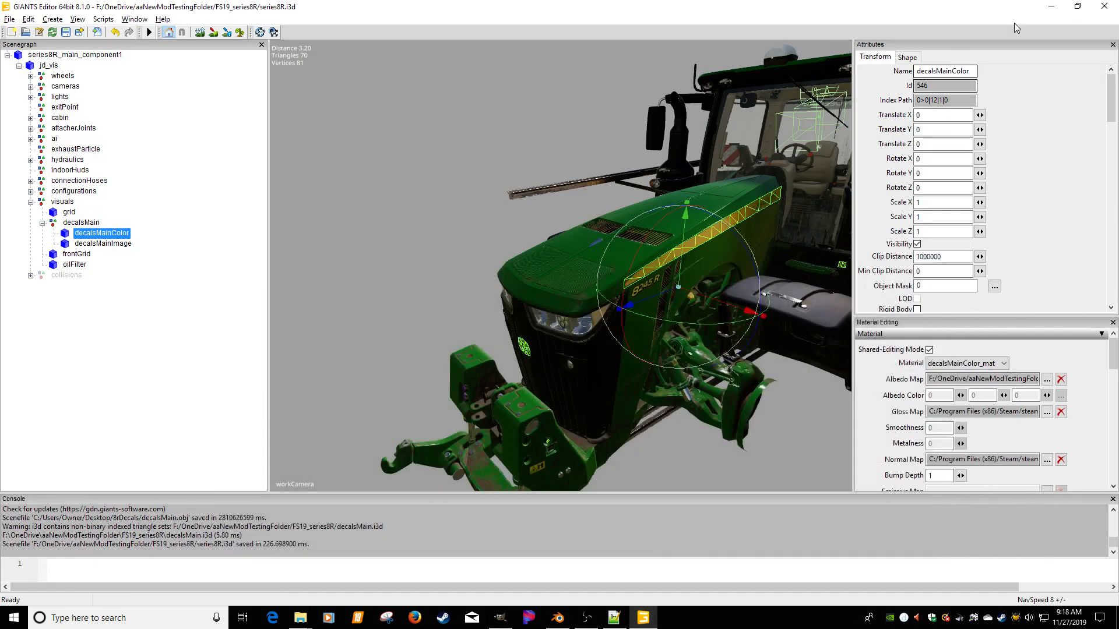
pyautogui.click(1050, 7)
pyautogui.moveTo(487, 71); pyautogui.dragTo(782, 82)
pyautogui.moveTo(482, 71); pyautogui.dragTo(346, 46)
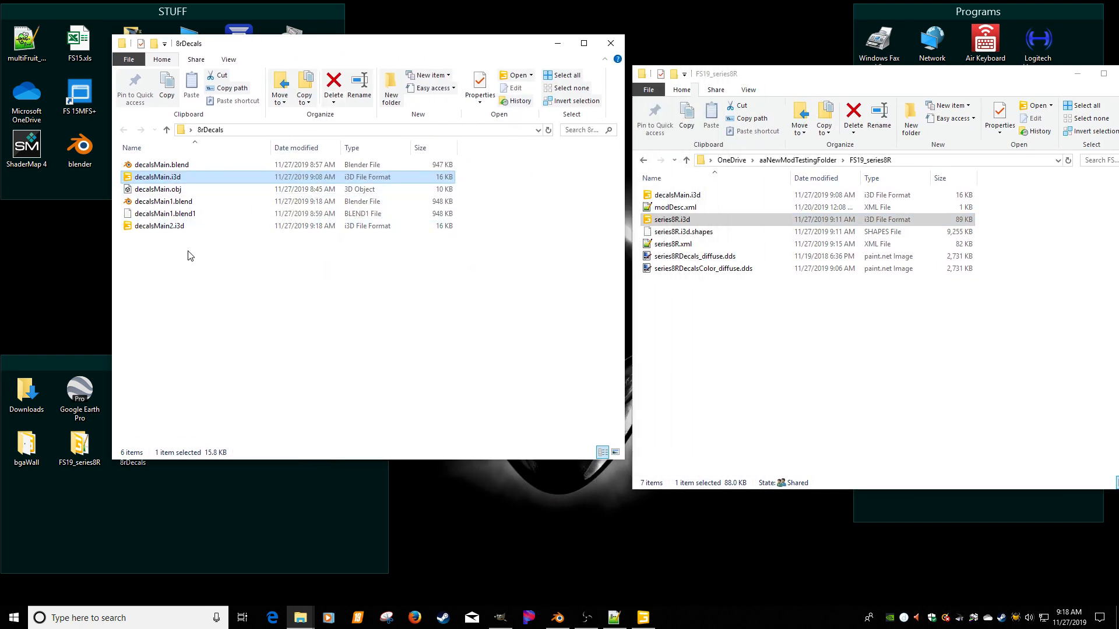
# Open decalsMain.i3d and decalsMain2.i3d from the 8rDecals folder together in Notepad++.
pyautogui.click(181, 272)
pyautogui.click(155, 179)
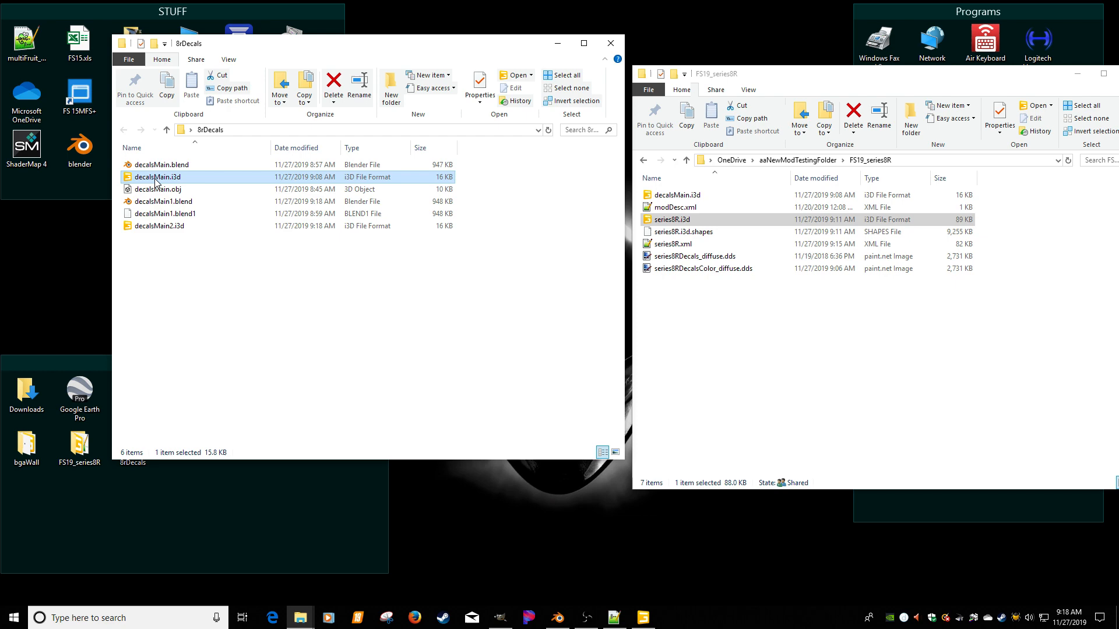
pyautogui.keyDown('ctrl'); pyautogui.click(159, 230); pyautogui.keyUp('ctrl')
pyautogui.rightClick(159, 229)
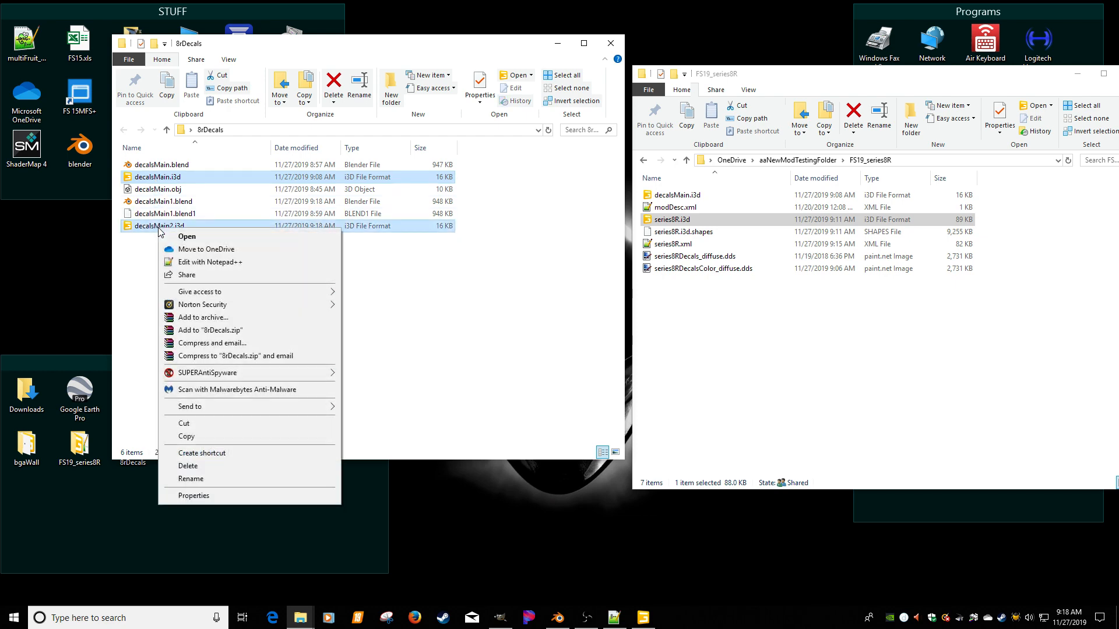
pyautogui.click(204, 262)
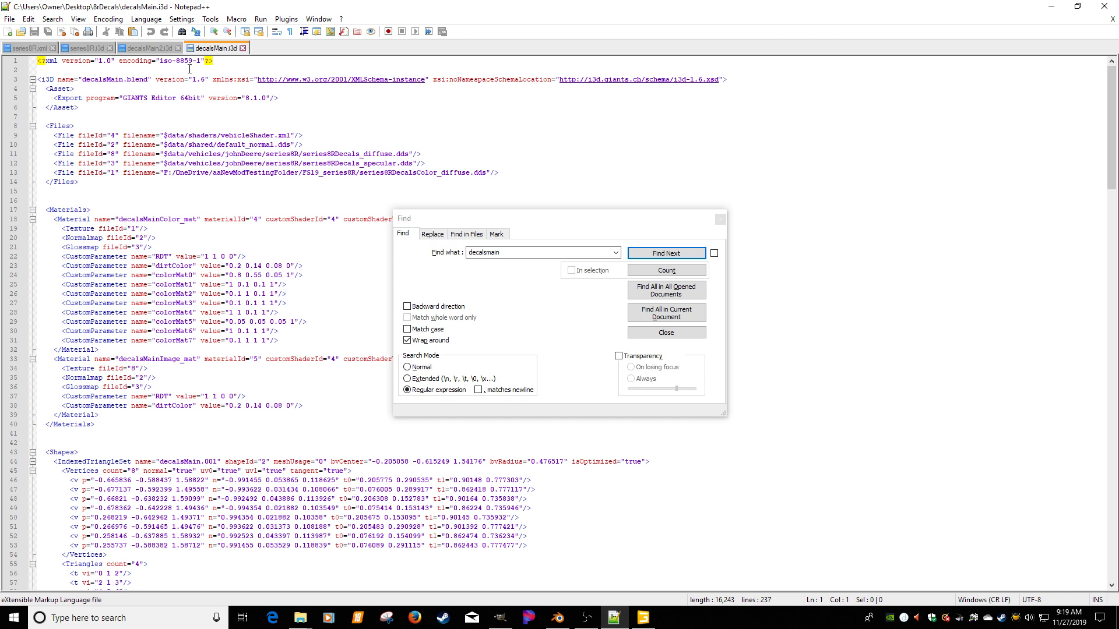
# Close the series8R.i3d document and show decalsMain.i3d in a second view beside decalsMain2.i3d, with the Find dialog moved aside.
pyautogui.moveTo(102, 51)
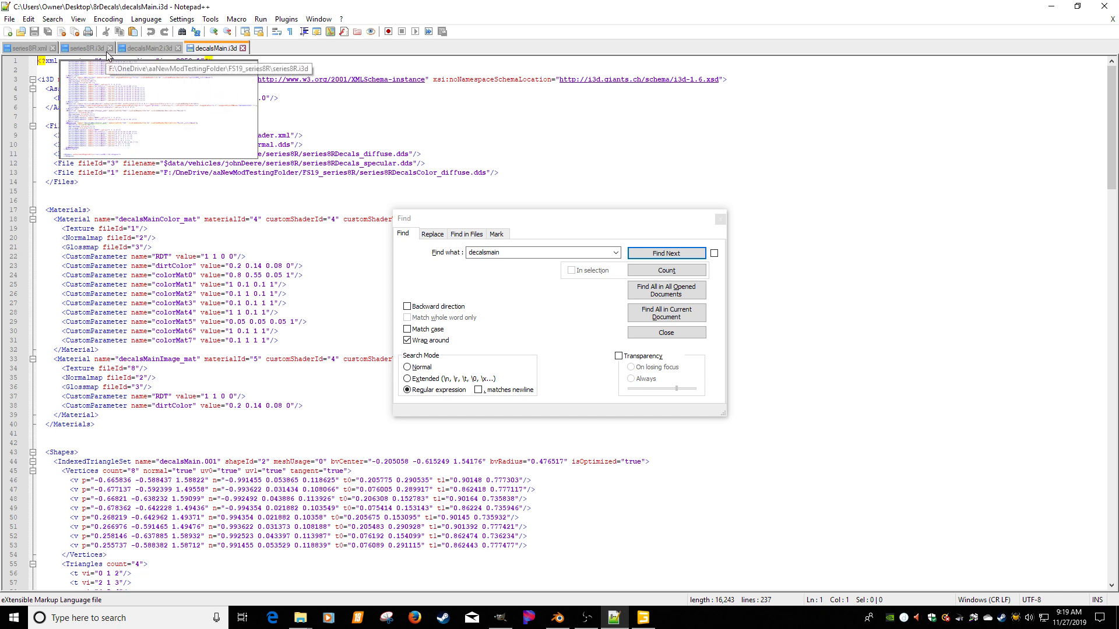
pyautogui.click(110, 49)
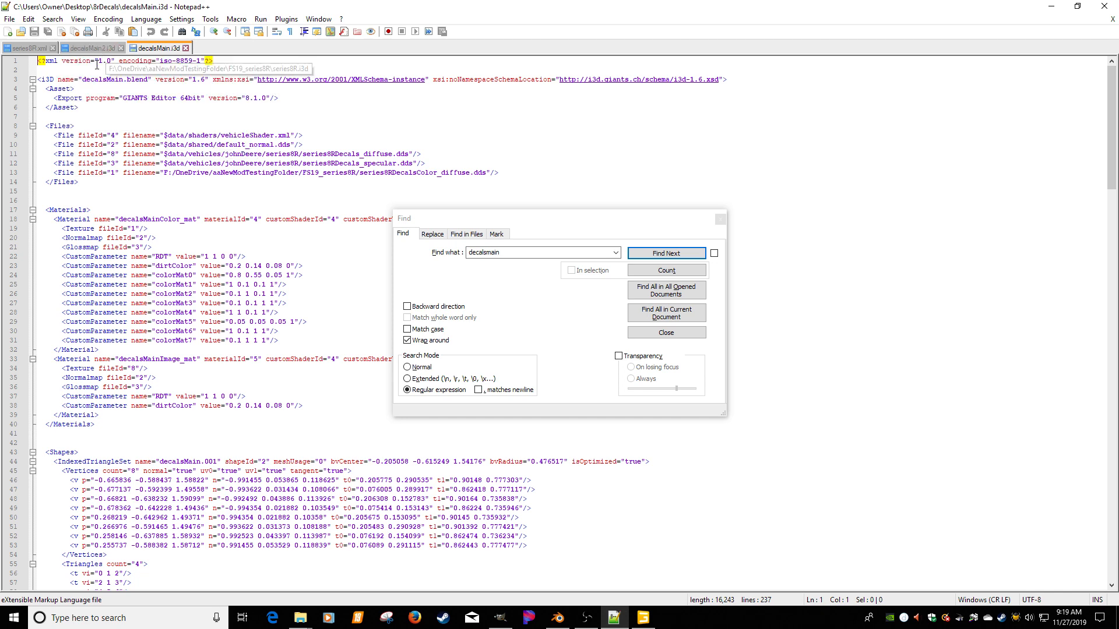
pyautogui.rightClick(143, 51)
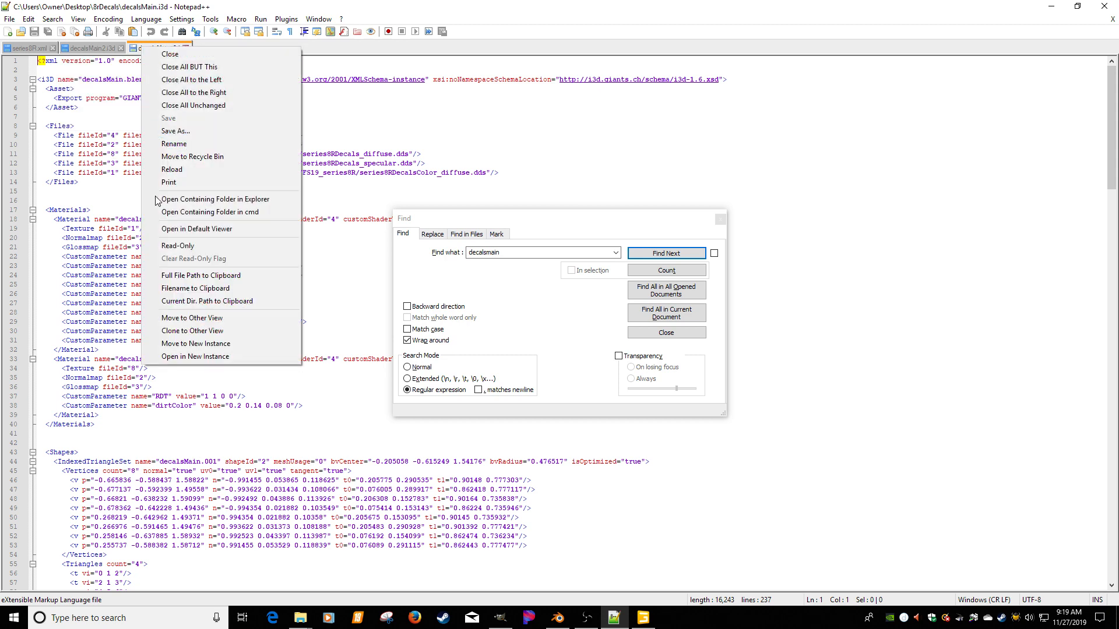
pyautogui.click(175, 317)
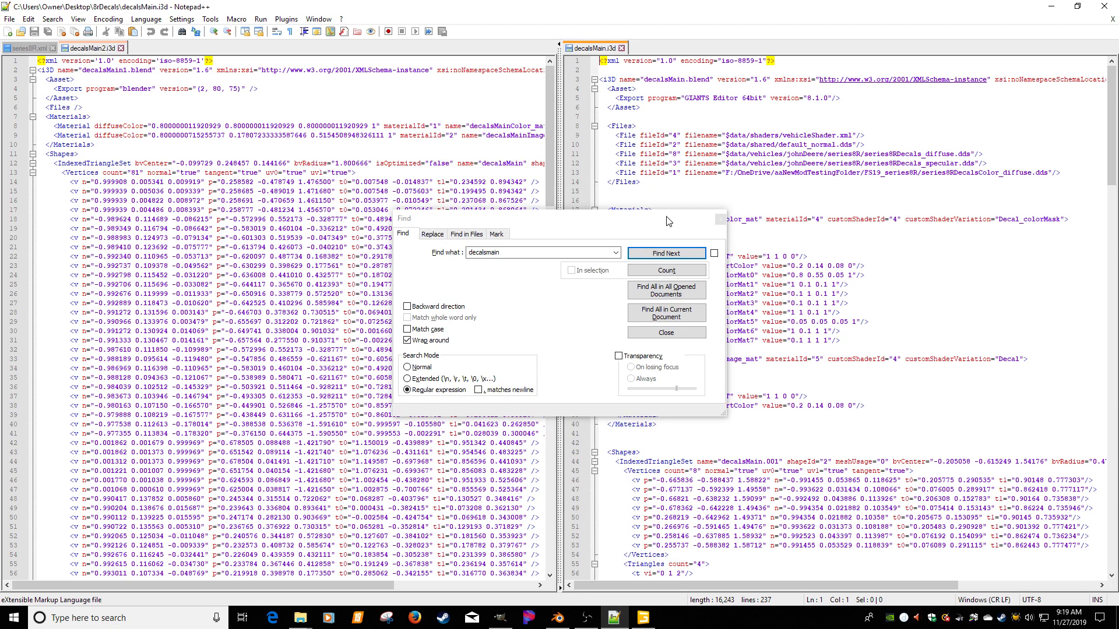
pyautogui.moveTo(668, 222); pyautogui.dragTo(437, 405)
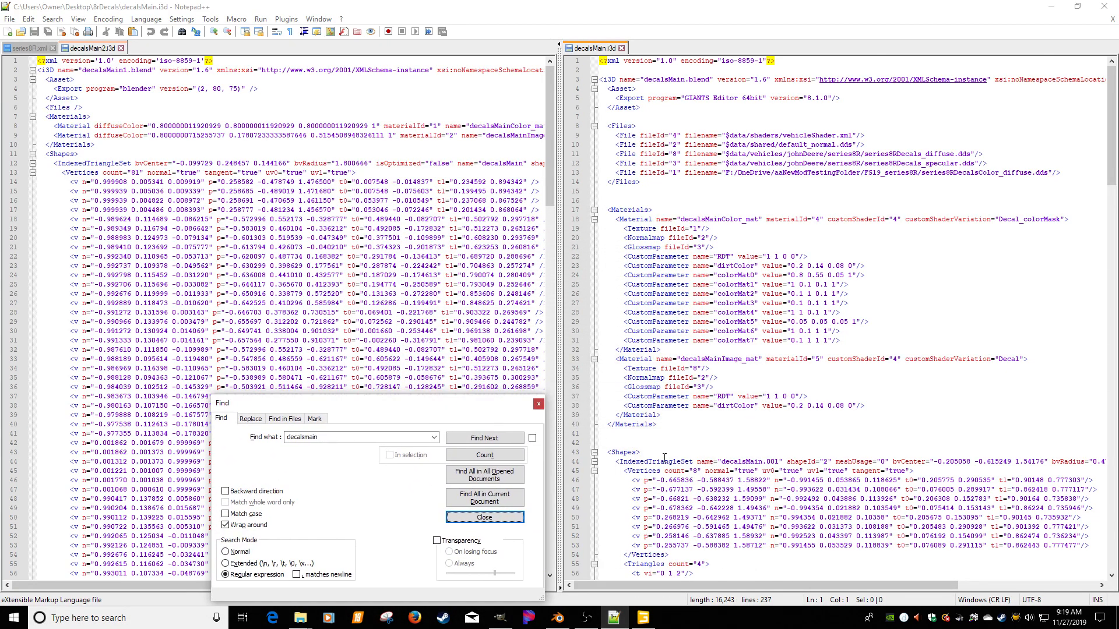
# Replace the Files and Materials sections of decalsMain2.i3d with the corresponding sections copied from decalsMain.i3d.
pyautogui.moveTo(664, 427); pyautogui.dragTo(526, 129)
pyautogui.hotkey('ctrl', 'c')
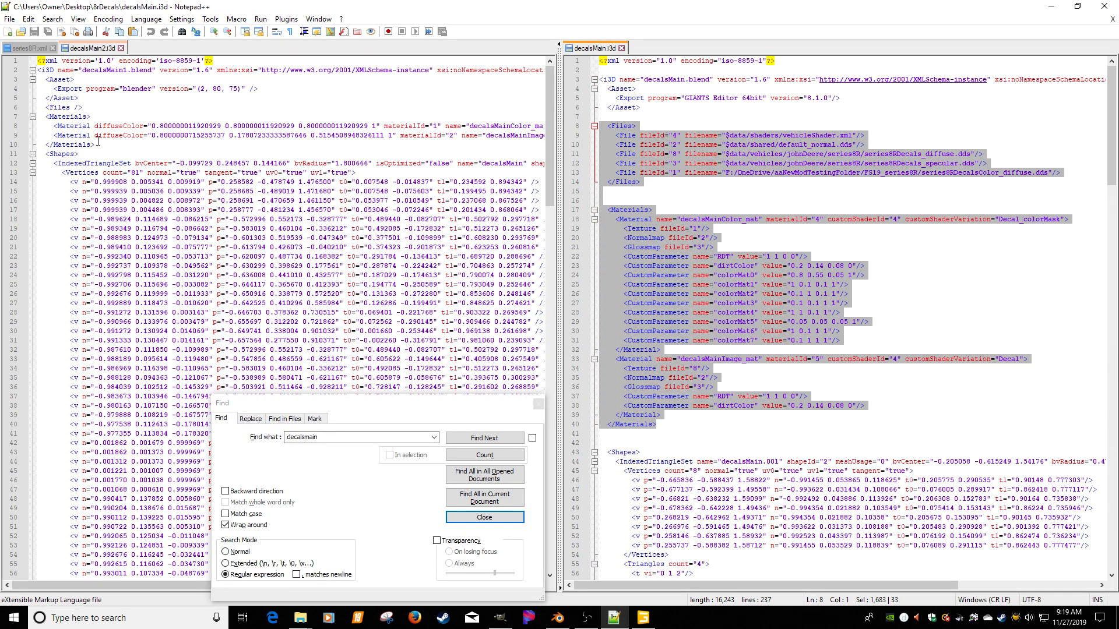
pyautogui.moveTo(97, 144); pyautogui.dragTo(37, 108)
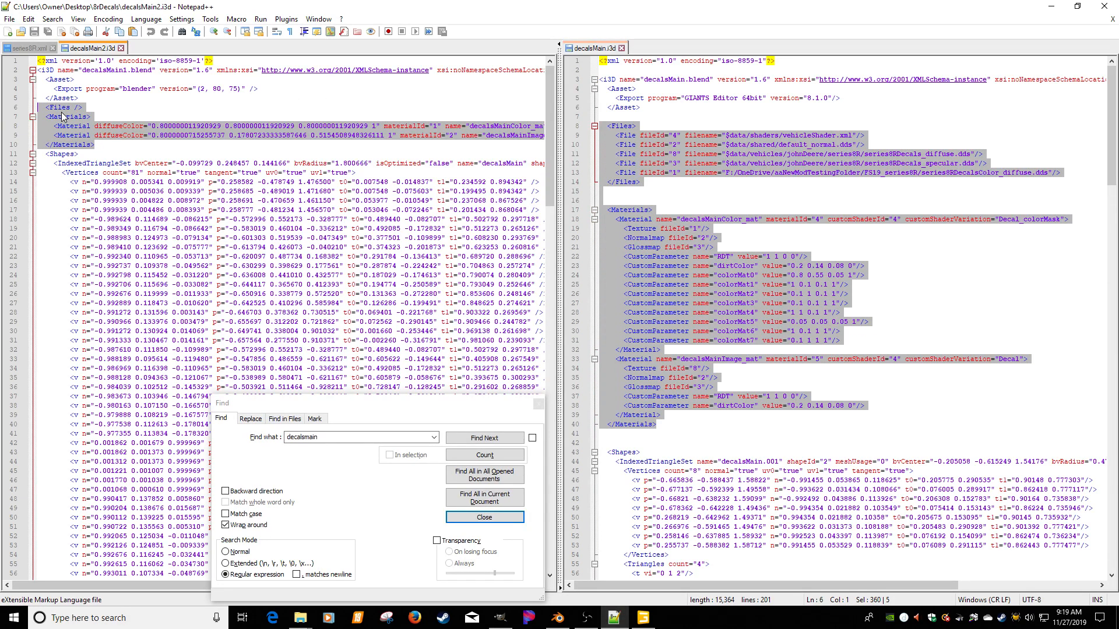
pyautogui.hotkey('ctrl', 'v')
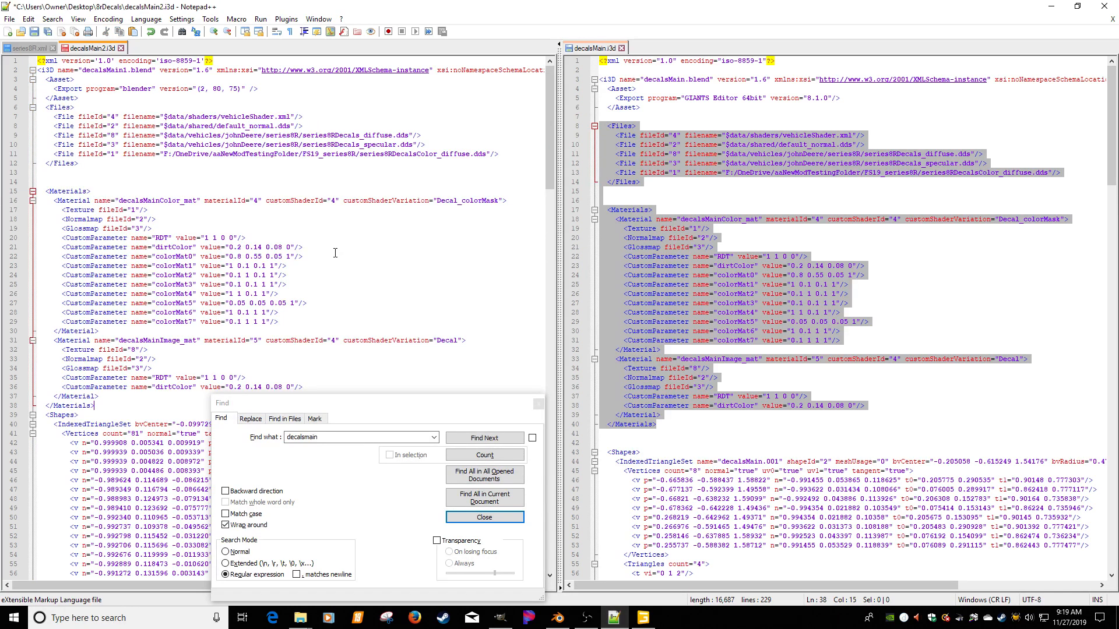
# In the Scene section of decalsMain2.i3d, set materialIds to 4 for decalsMainColor and 5 for decalsMainImage, and save the file.
pyautogui.moveTo(313, 404); pyautogui.dragTo(750, 274)
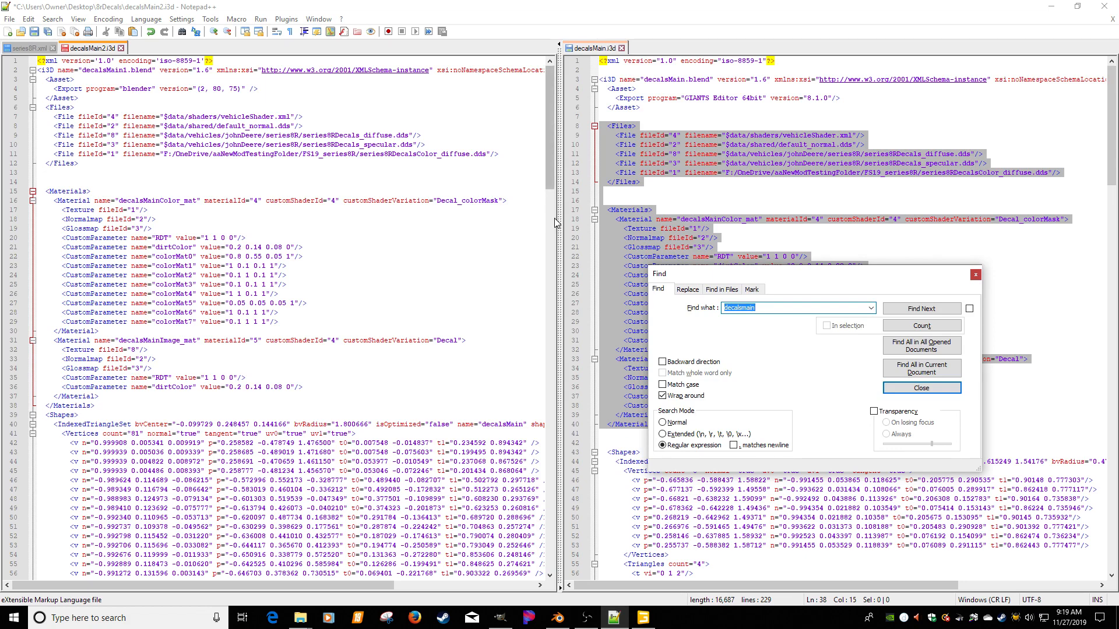
pyautogui.moveTo(547, 177); pyautogui.dragTo(548, 564)
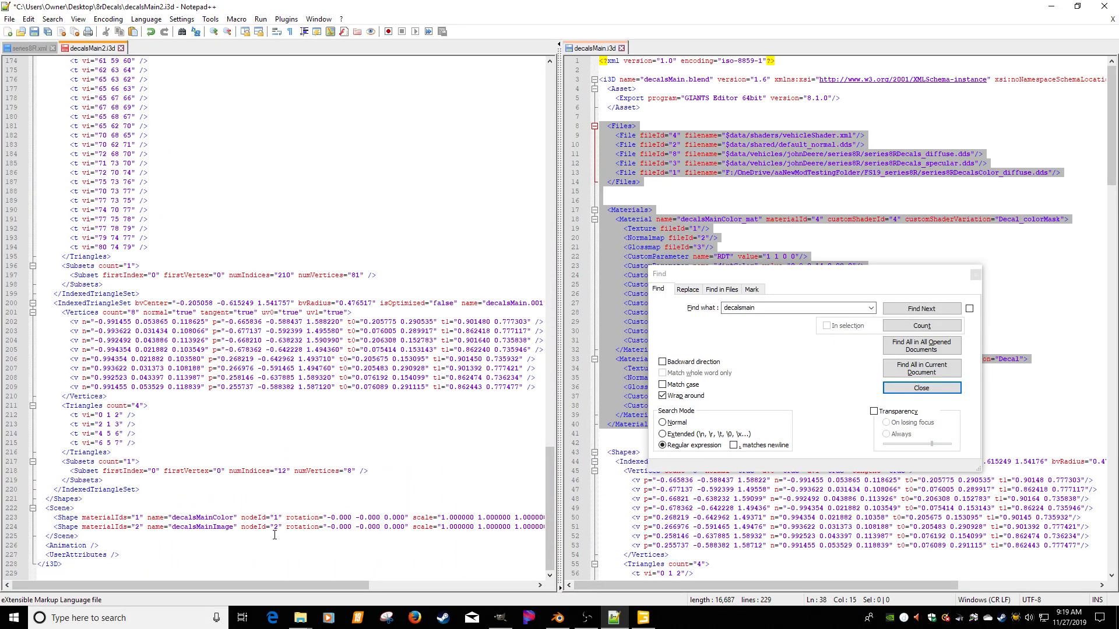
pyautogui.click(277, 518)
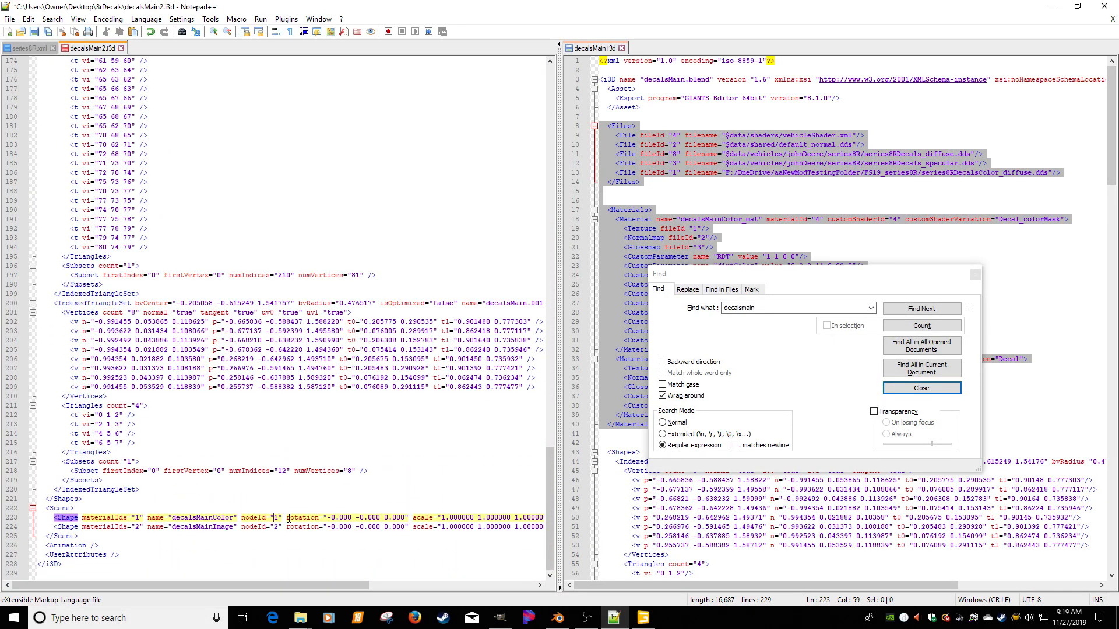
pyautogui.write('4')
pyautogui.press('Delete')
pyautogui.press('BackSpace')
pyautogui.write('1')
pyautogui.click(138, 527)
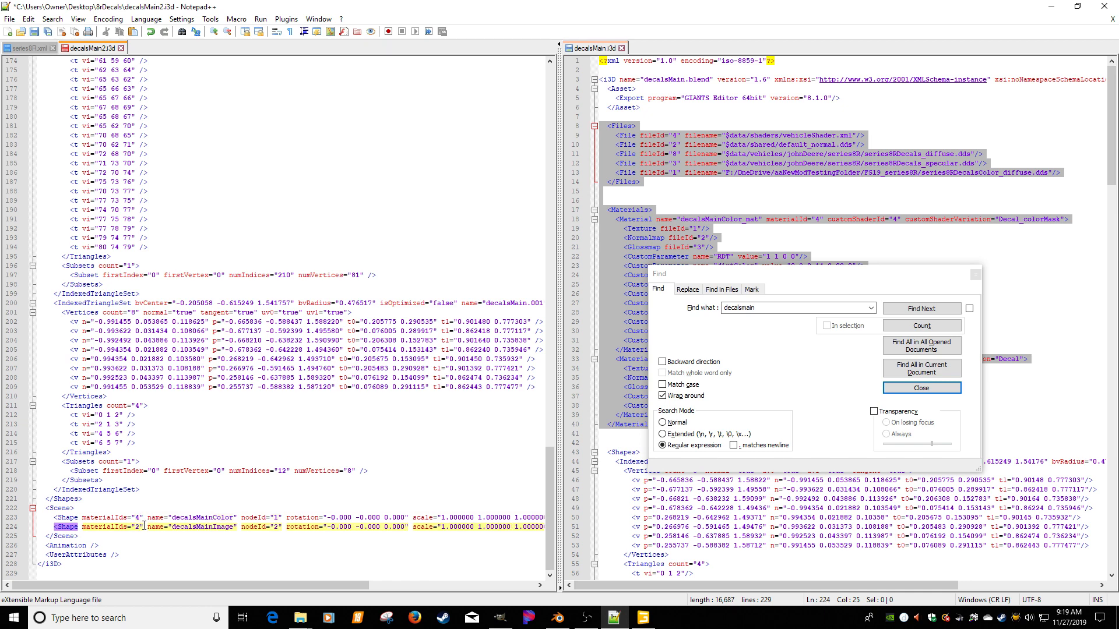
pyautogui.press('Delete')
pyautogui.write('5')
pyautogui.click(34, 32)
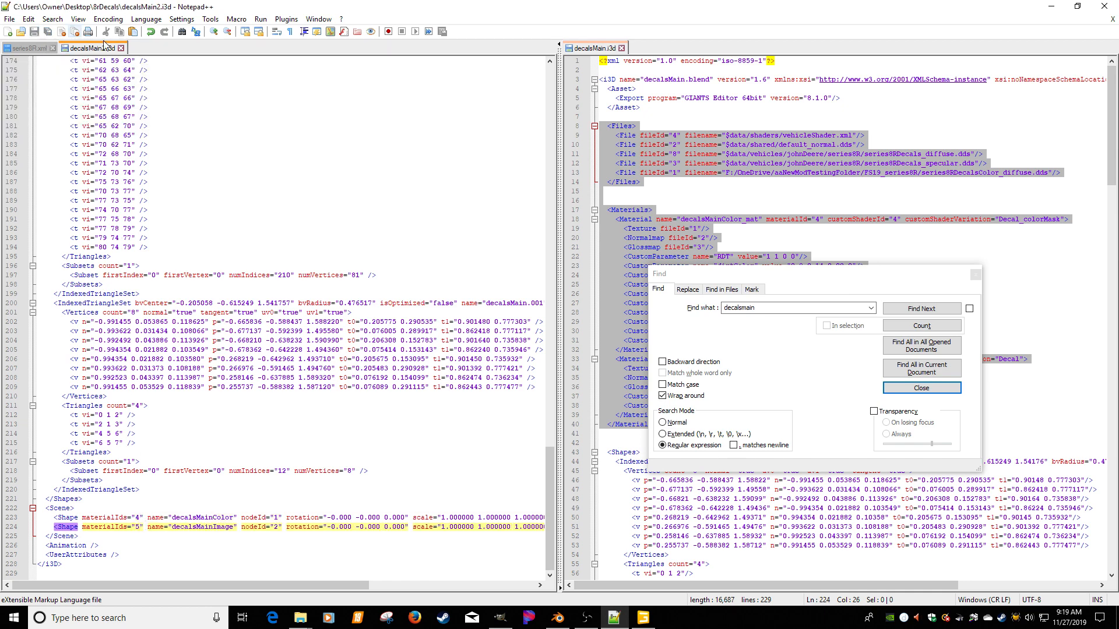
pyautogui.click(1051, 6)
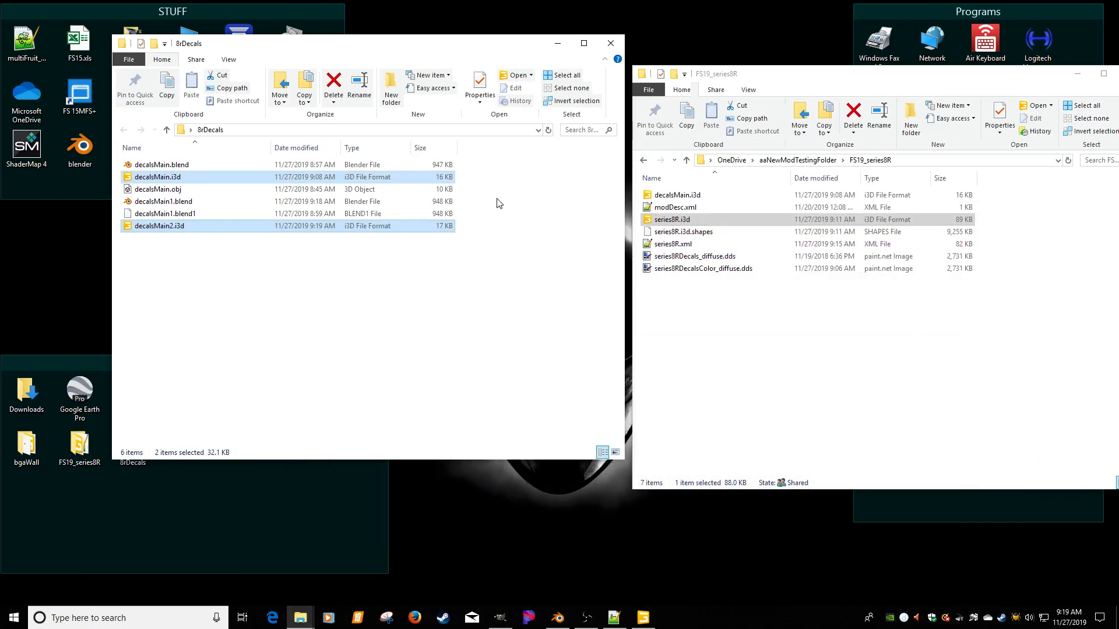
# Open decalsMain2.i3d in GIANTS Editor 8.1.0 and examine the emblem and small decals up close.
pyautogui.doubleClick(160, 226)
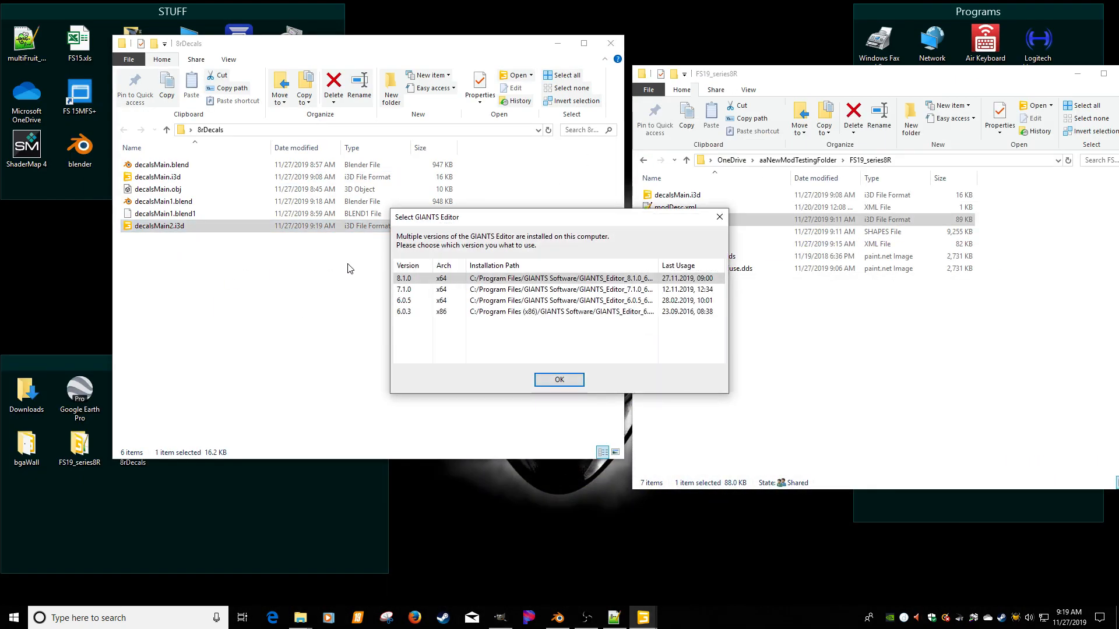
pyautogui.doubleClick(406, 279)
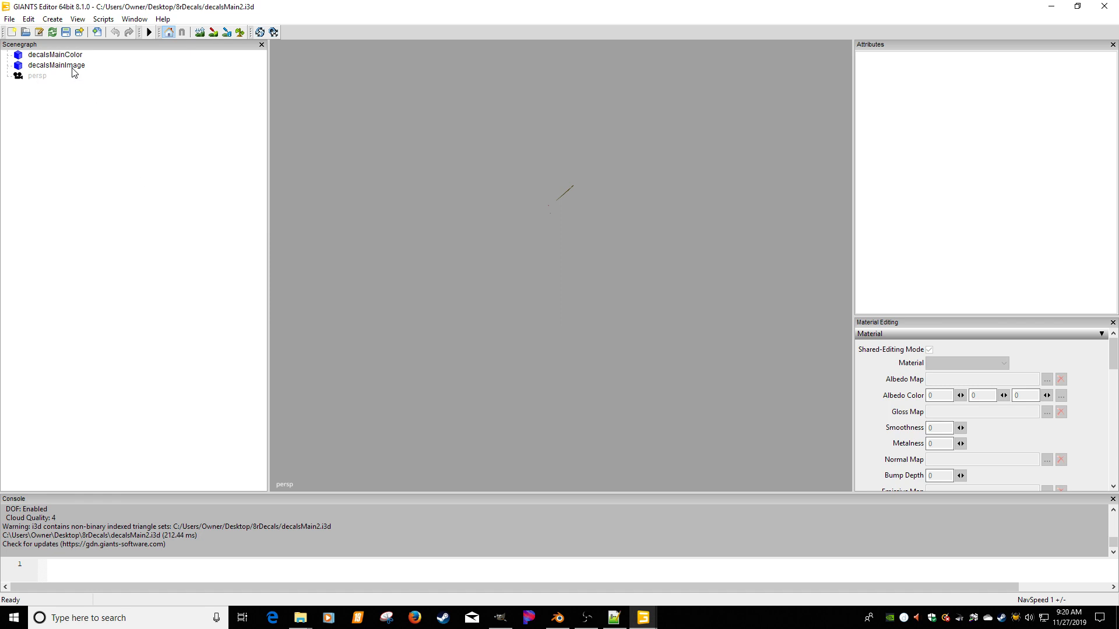
pyautogui.click(73, 66)
pyautogui.keyDown('alt'); pyautogui.moveTo(462, 197); pyautogui.dragTo(460, 198, button='middle'); pyautogui.keyUp('alt')
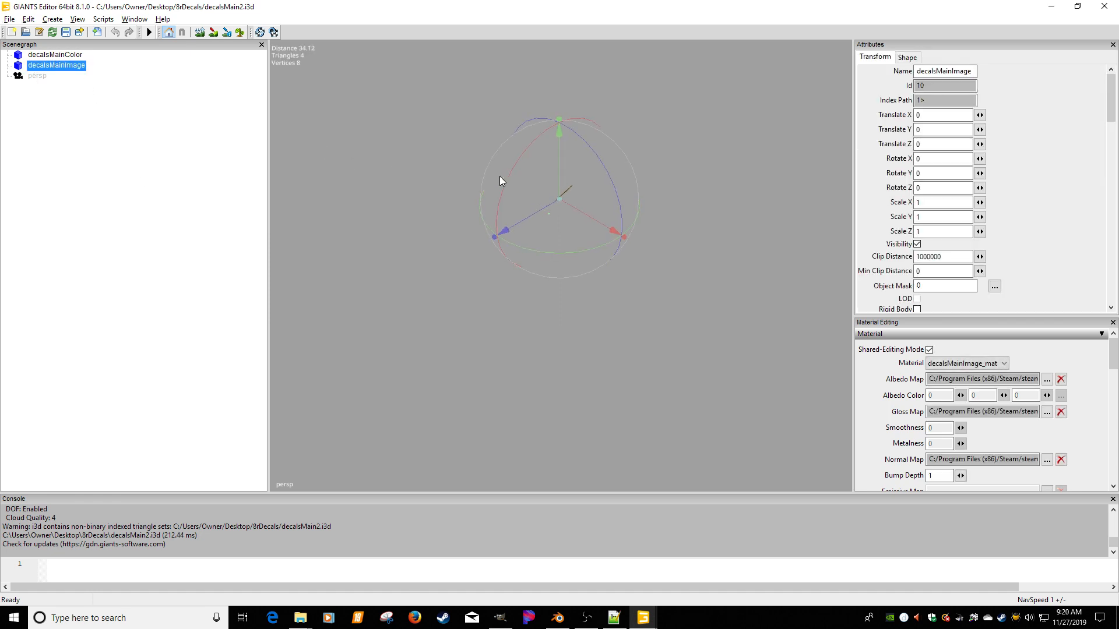
pyautogui.scroll(3, 578, 201)
pyautogui.scroll(5, 566, 187)
pyautogui.keyDown('alt'); pyautogui.moveTo(566, 186); pyautogui.dragTo(588, 204, button='middle'); pyautogui.keyUp('alt')
pyautogui.scroll(-3, 488, 226)
pyautogui.keyDown('alt'); pyautogui.moveTo(488, 227); pyautogui.dragTo(590, 209); pyautogui.keyUp('alt')
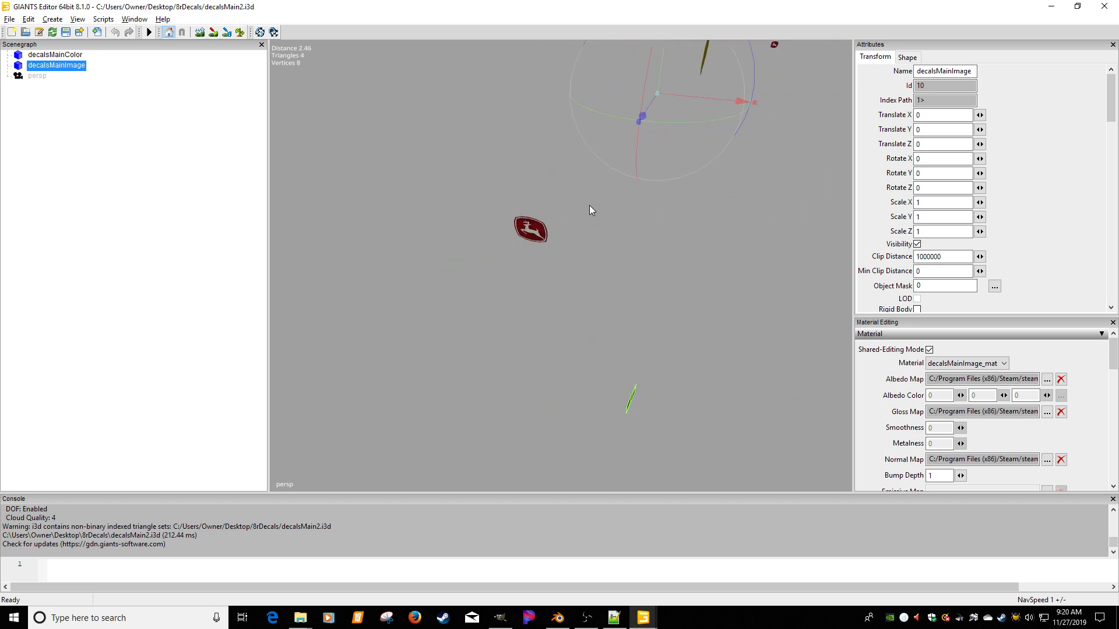
pyautogui.keyDown('alt'); pyautogui.moveTo(622, 161); pyautogui.dragTo(542, 175); pyautogui.keyUp('alt')
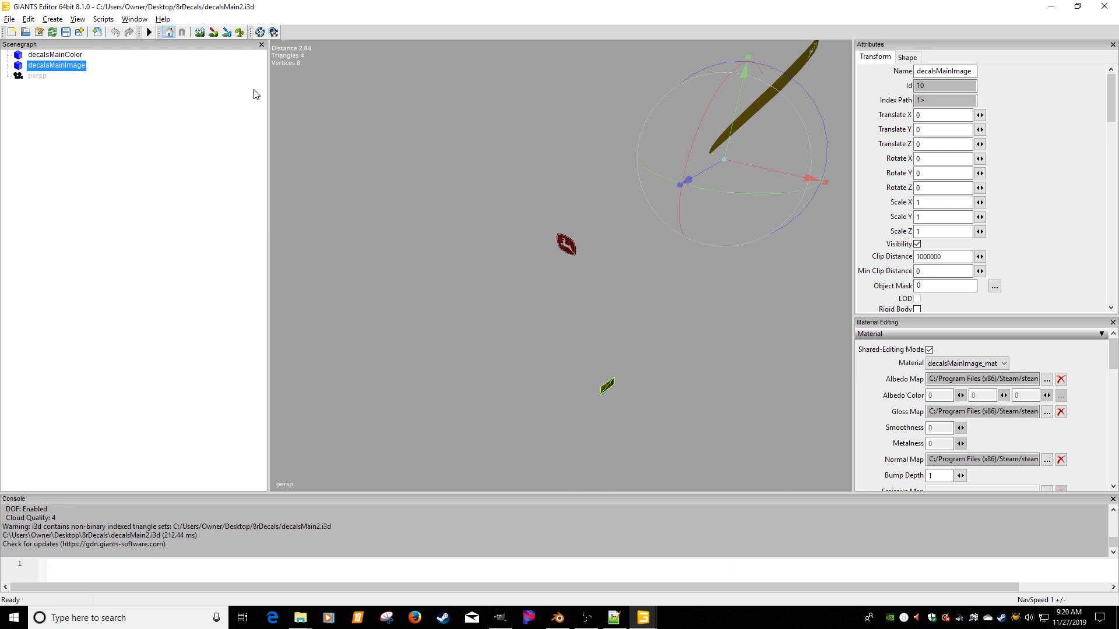
# Save and close decalsMain2.i3d, and copy the file from 8rDecals into the FS19_series8R folder.
pyautogui.click(68, 33)
pyautogui.click(1104, 7)
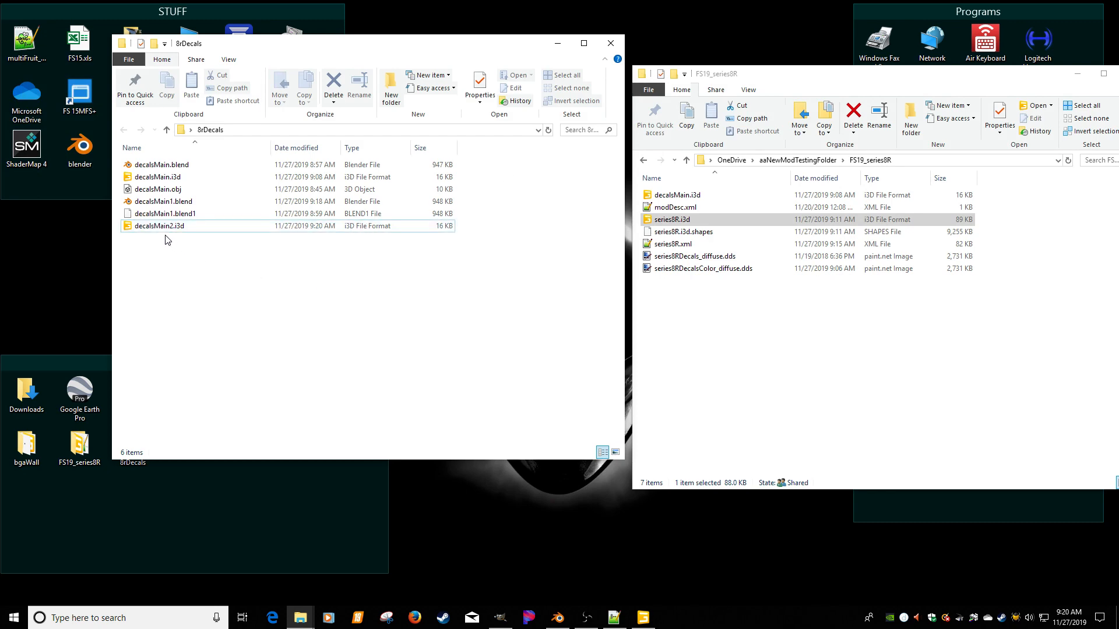
pyautogui.moveTo(165, 228); pyautogui.dragTo(245, 250)
pyautogui.moveTo(245, 250); pyautogui.dragTo(732, 367, button='right')
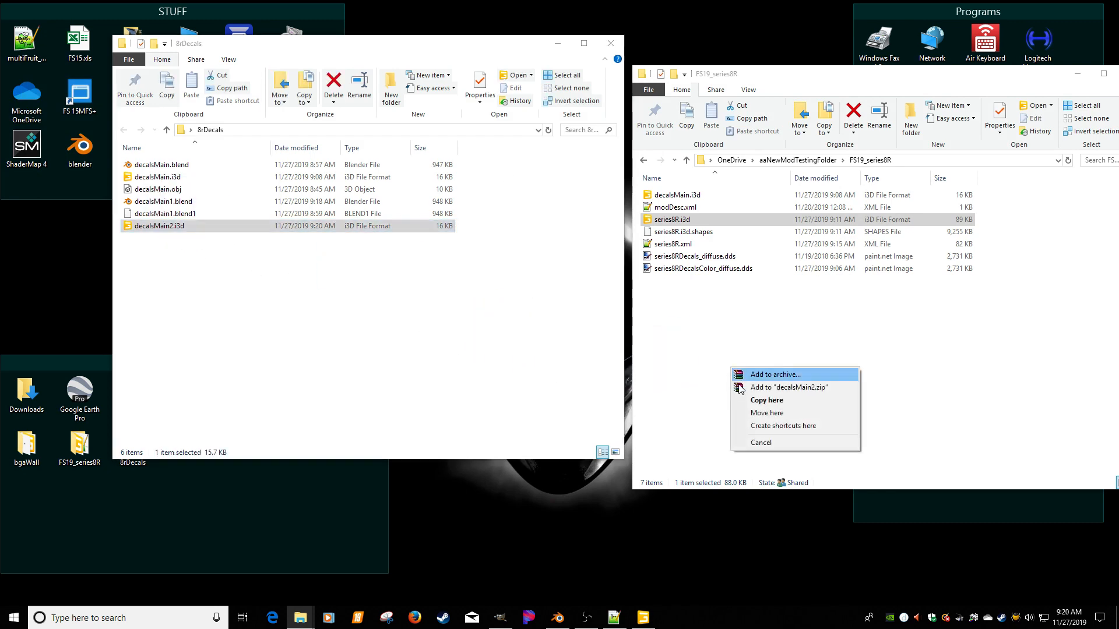
pyautogui.click(743, 400)
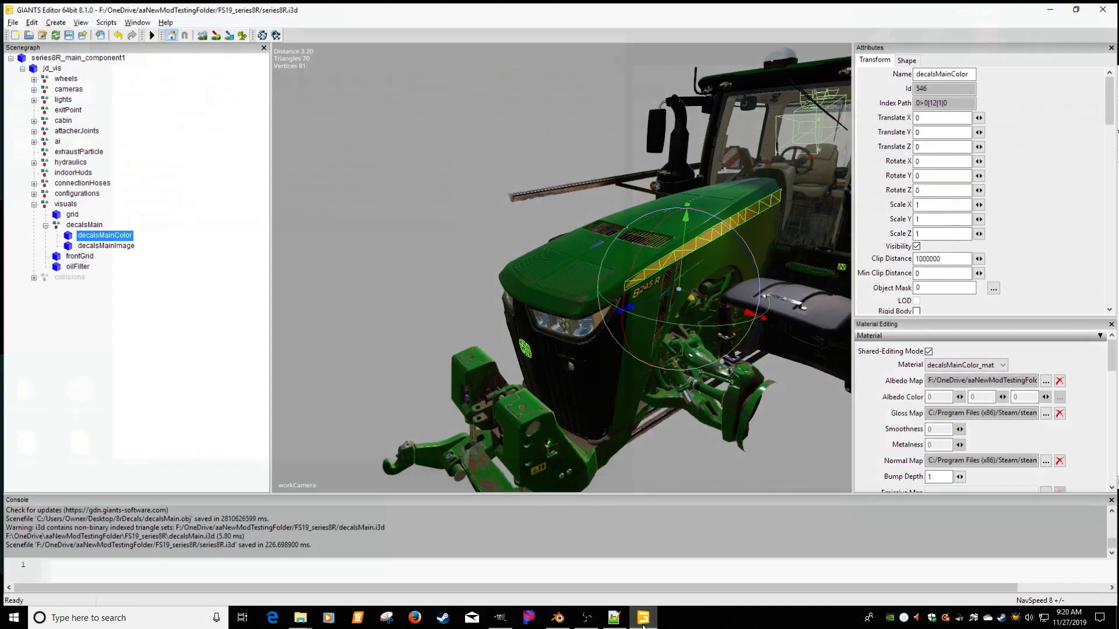
# Switch to the series8R.i3d scene in GIANTS Editor, import decalsMain2.i3d and delete the imported decalsMainImage shape.
pyautogui.click(215, 327)
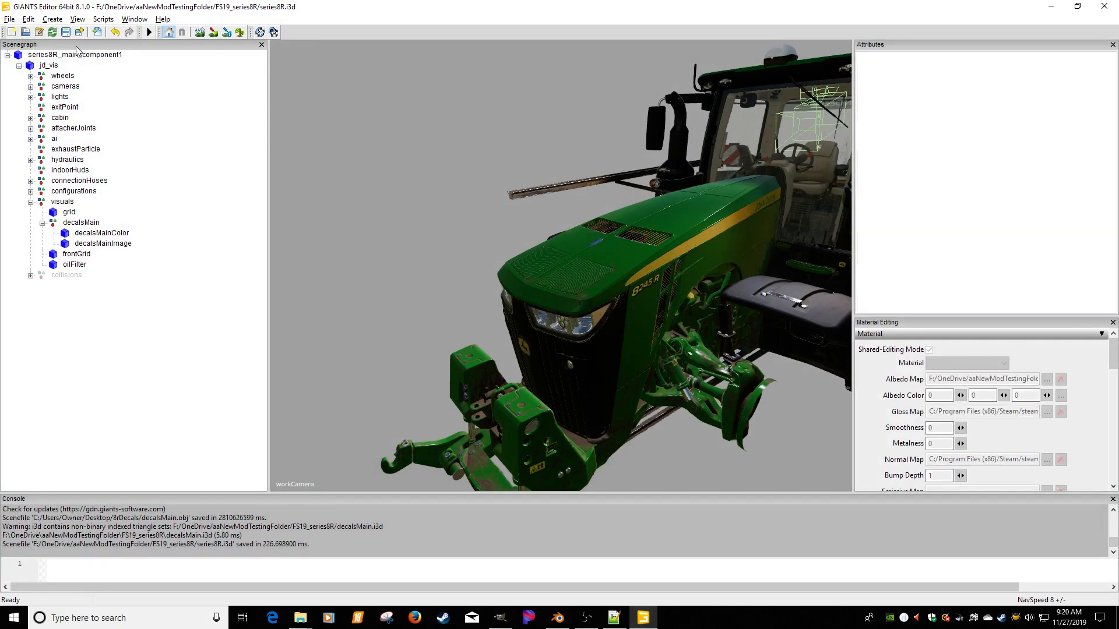
pyautogui.click(97, 32)
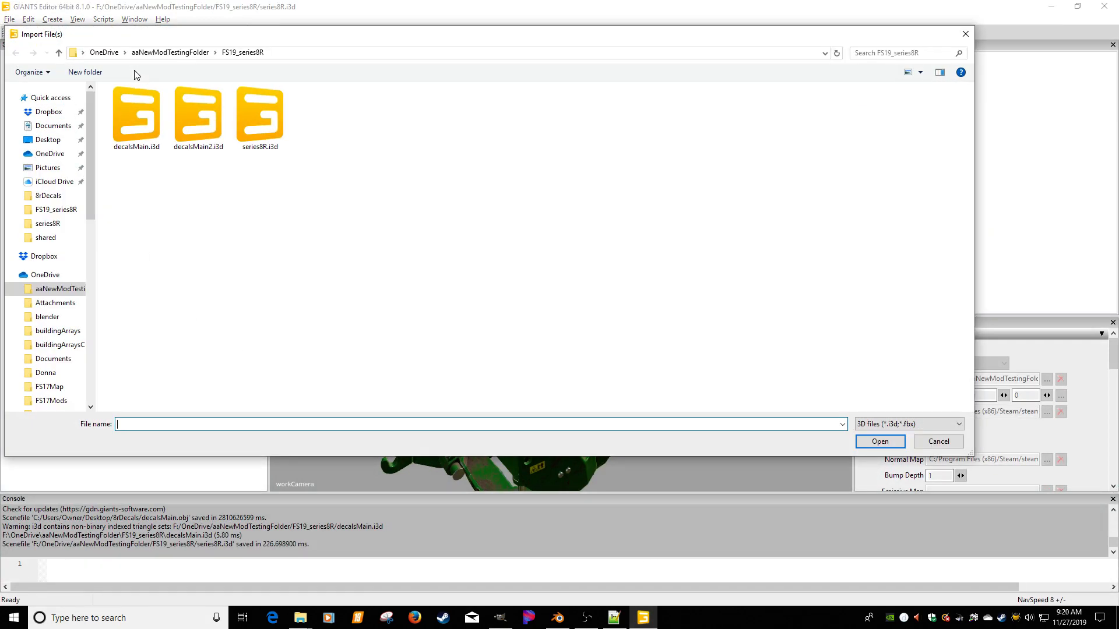
pyautogui.doubleClick(195, 122)
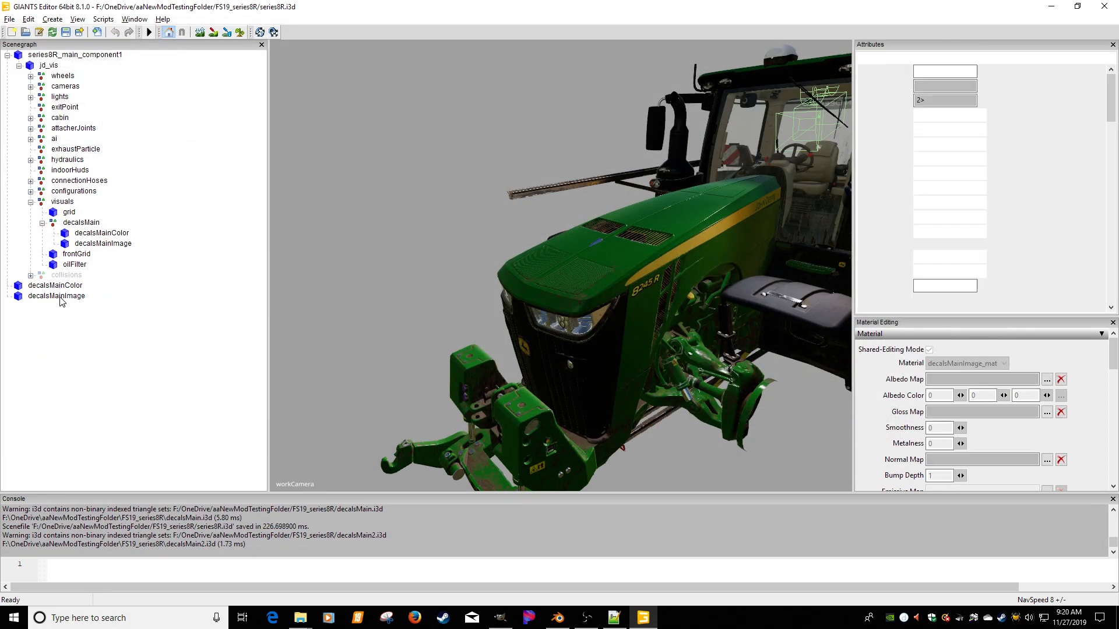
pyautogui.press('Delete')
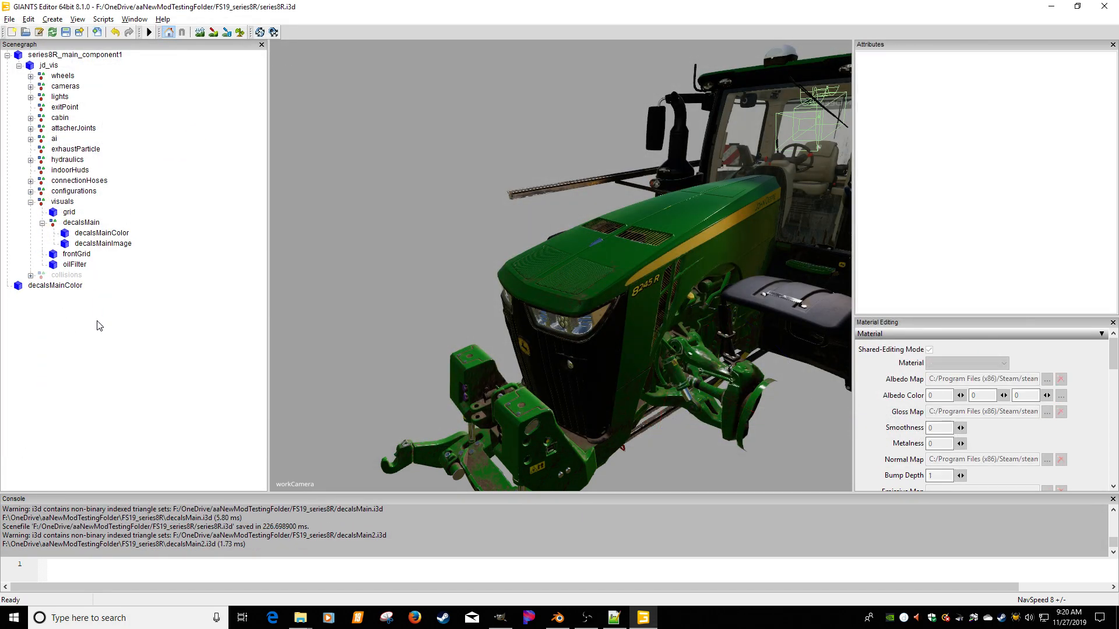
# Move the imported decalsMainColor shape into the decalsMain group, directly below the existing decalsMainColor.
pyautogui.click(54, 285)
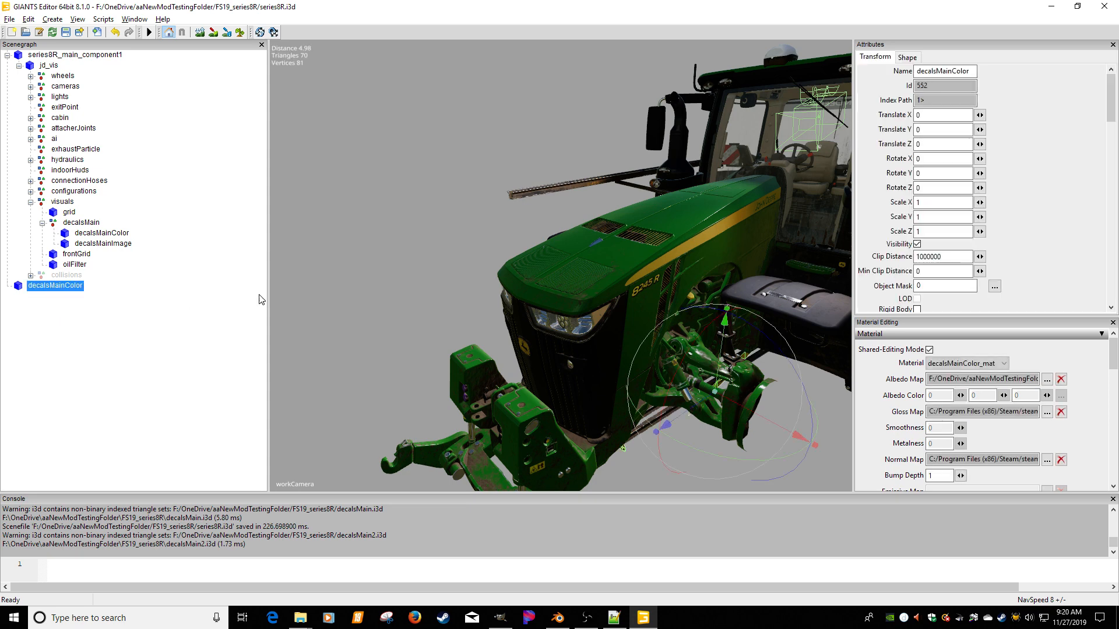
pyautogui.click(220, 290)
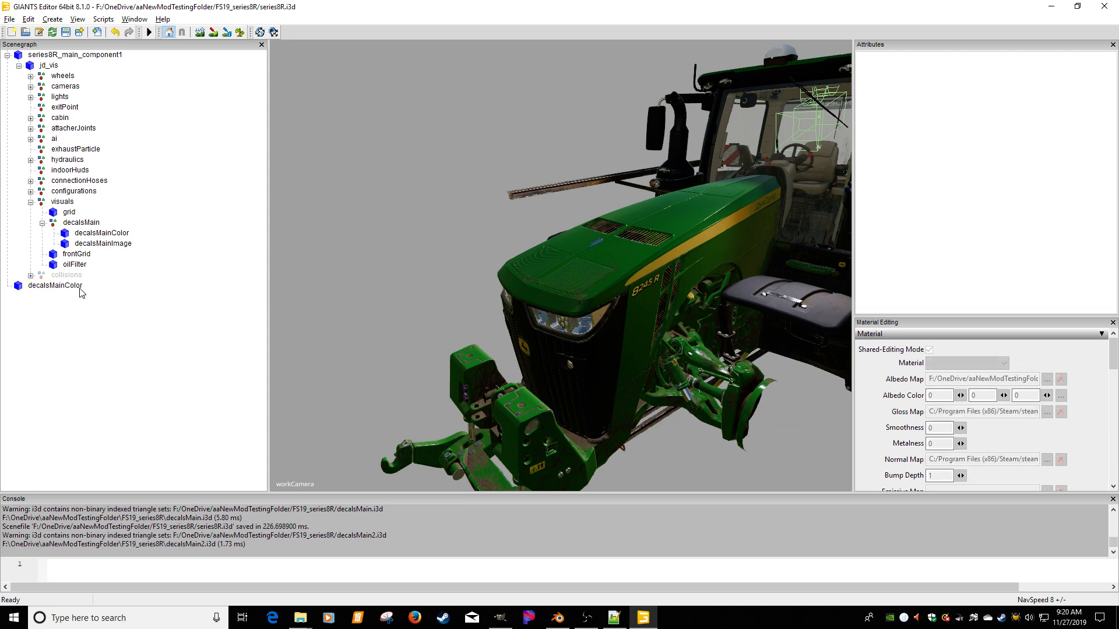
pyautogui.click(80, 289)
pyautogui.hotkey('ctrl', 'x')
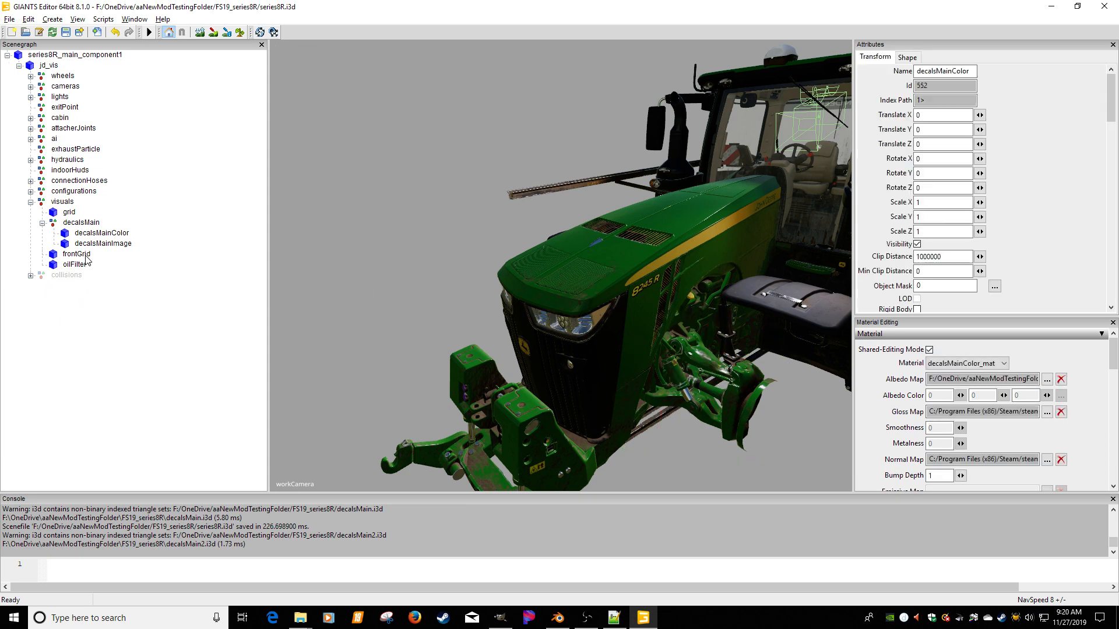
pyautogui.click(80, 223)
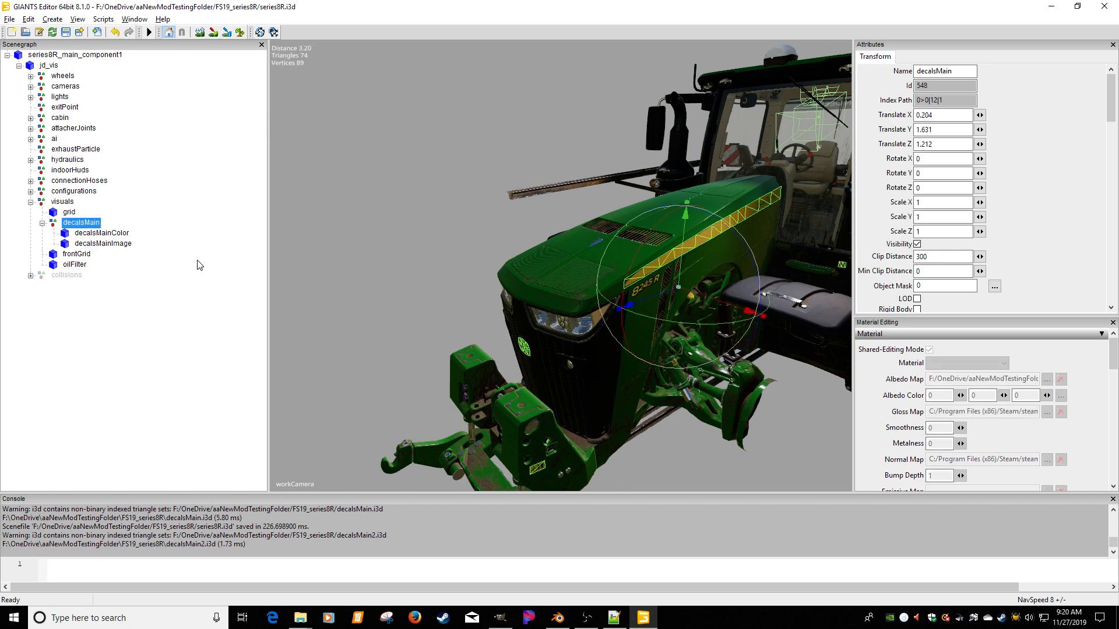
pyautogui.hotkey('ctrl', 'v')
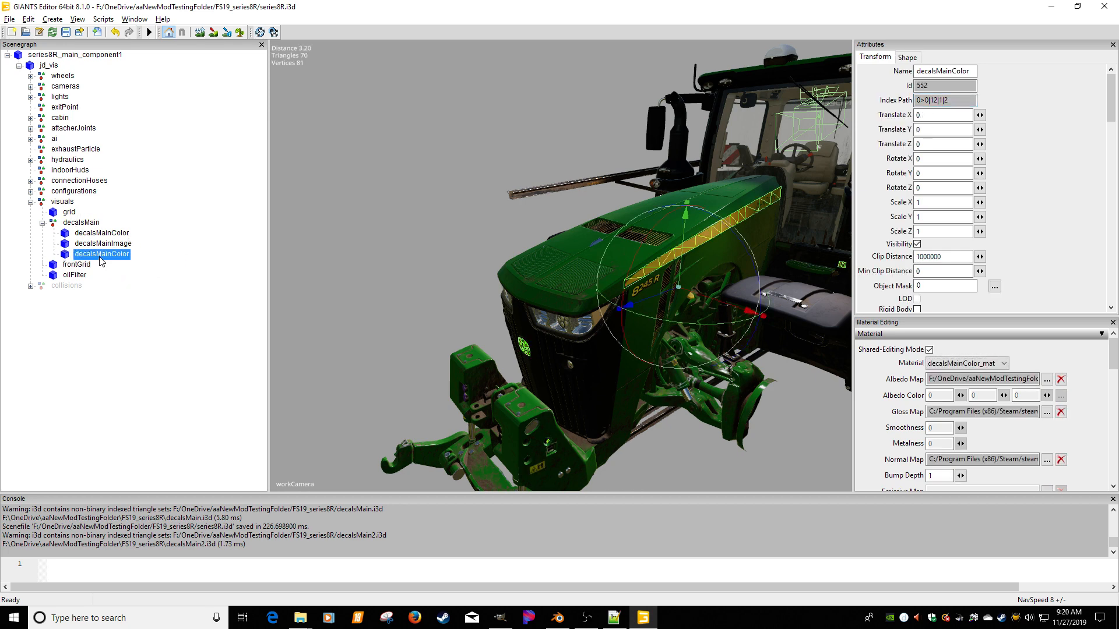
pyautogui.rightClick(102, 256)
pyautogui.click(140, 296)
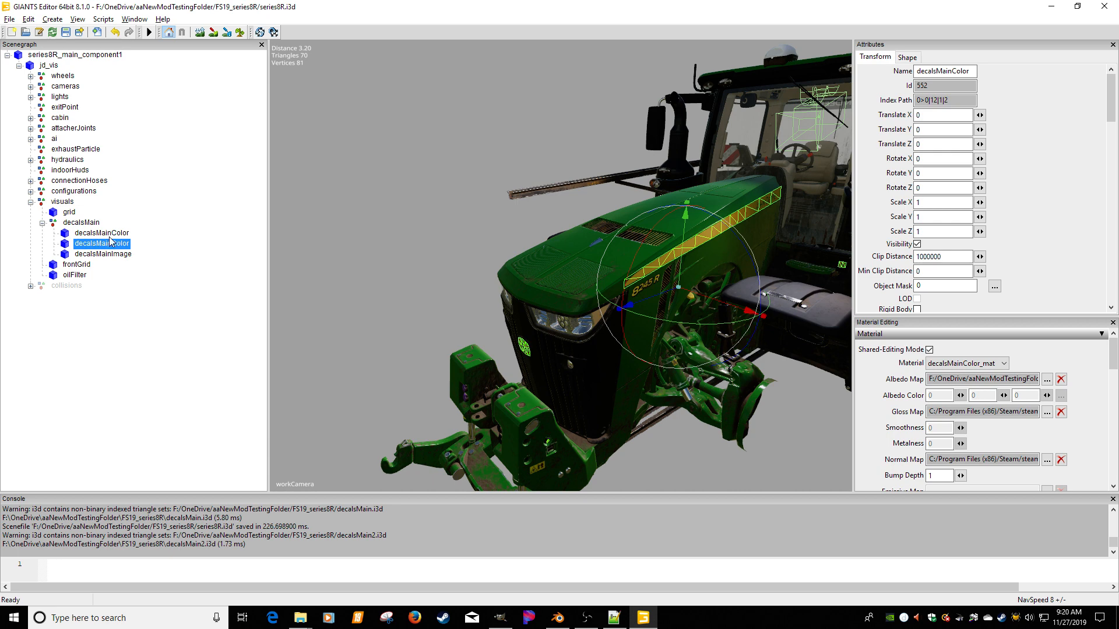
# Delete the old decalsMainColor shape from the decalsMain group, check the remaining one's shape attributes and save series8R.i3d.
pyautogui.click(107, 234)
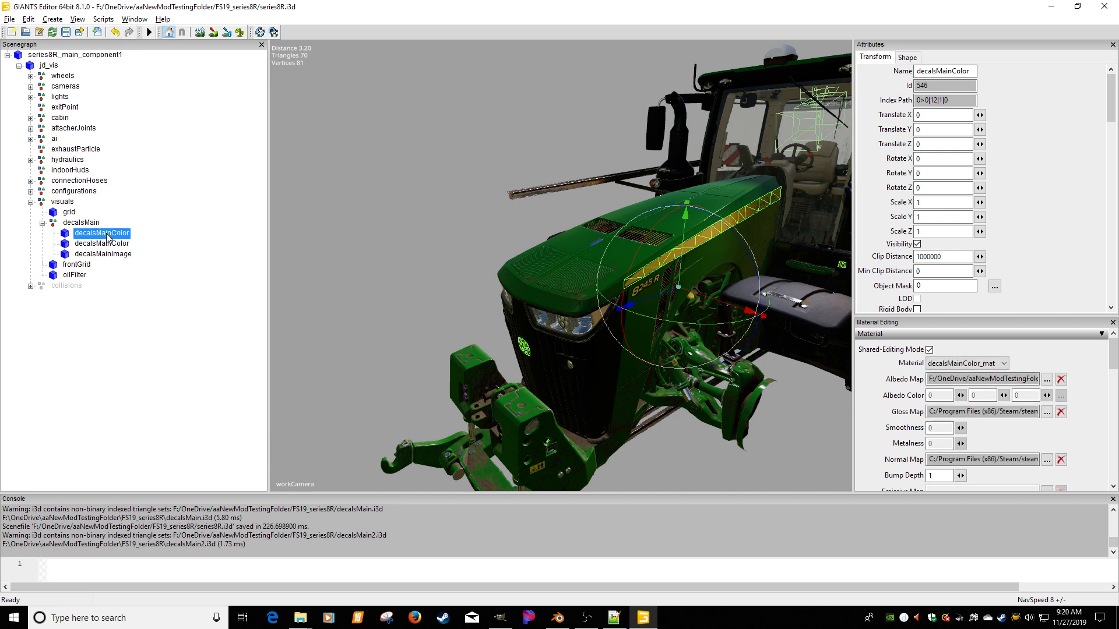
pyautogui.press('Delete')
pyautogui.click(107, 233)
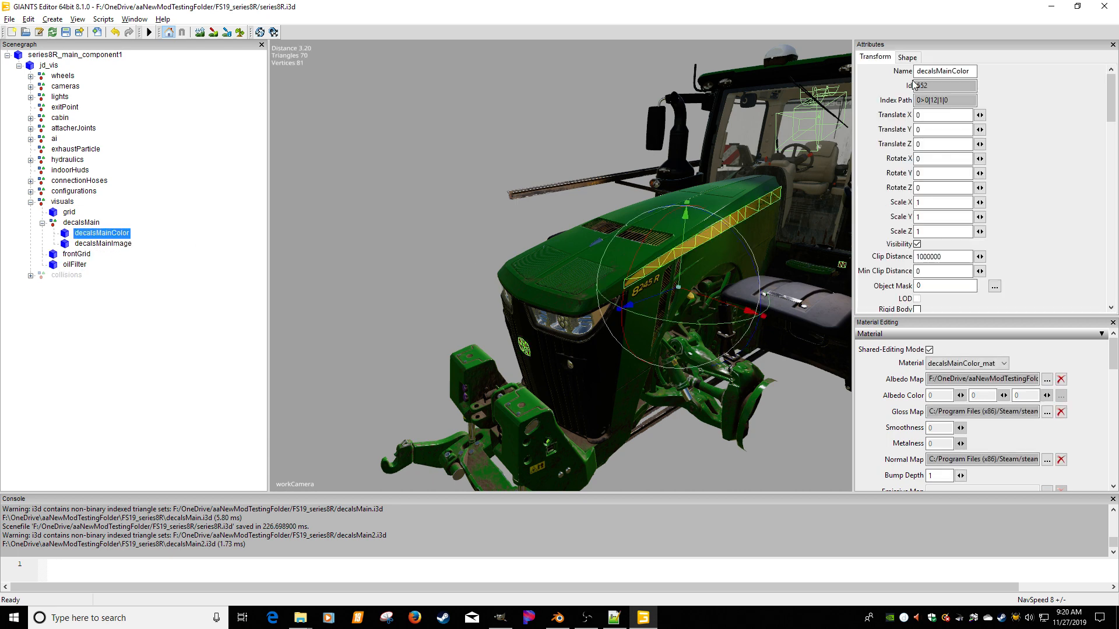
pyautogui.click(906, 57)
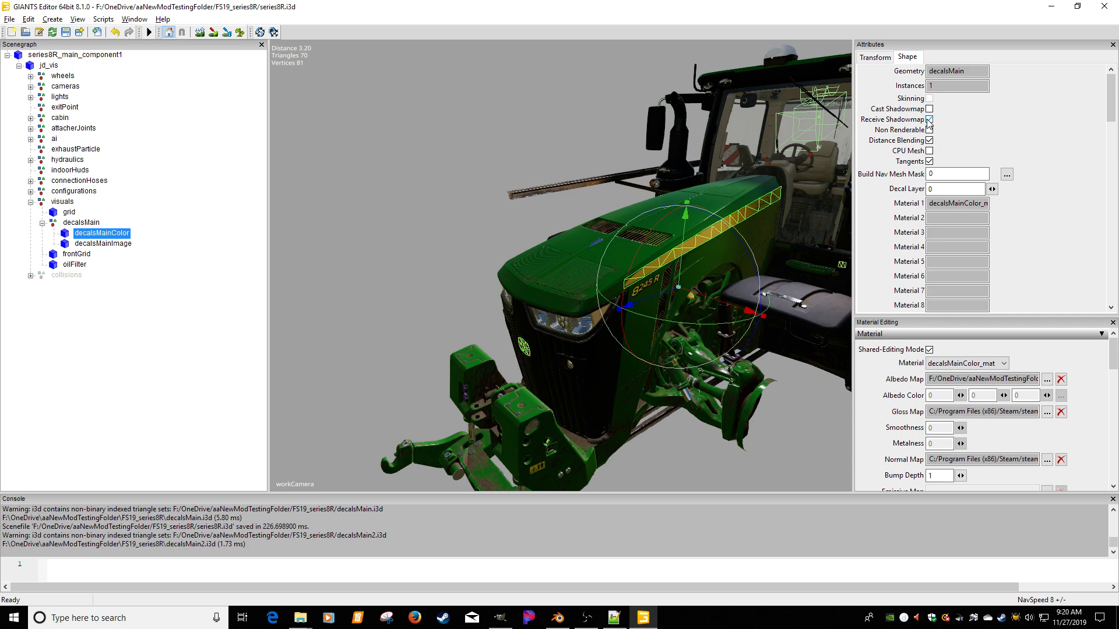
pyautogui.click(68, 34)
pyautogui.moveTo(321, 9); pyautogui.dragTo(1118, 76)
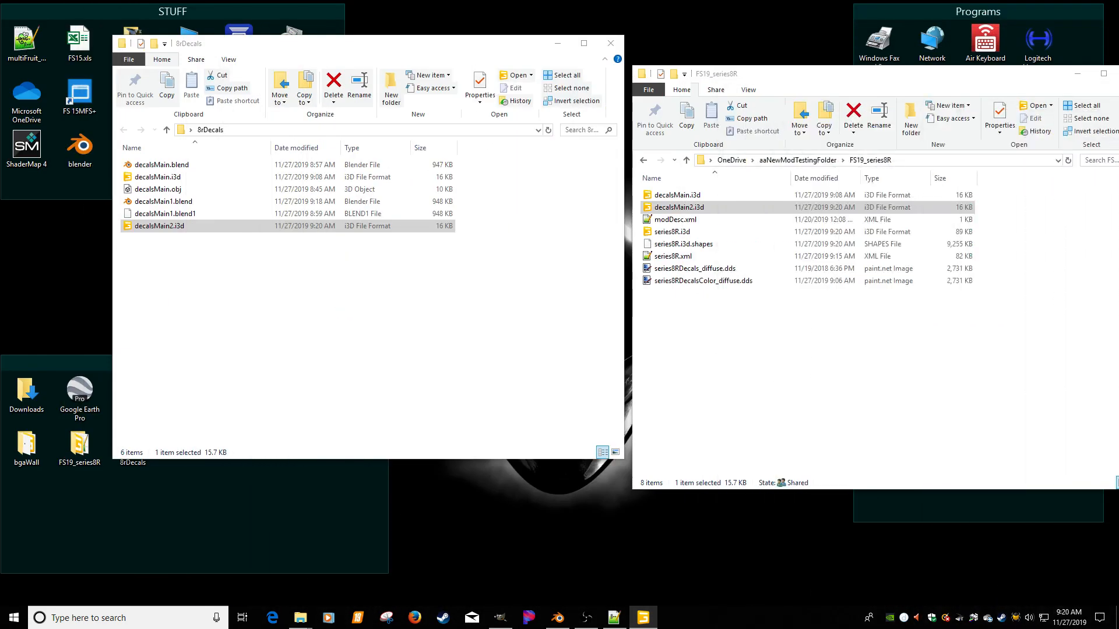
# Switch to Notepad++, reload decalsMain2.i3d, and close both decalsMain2.i3d and decalsMain.i3d, leaving only series8R.xml open.
pyautogui.click(613, 618)
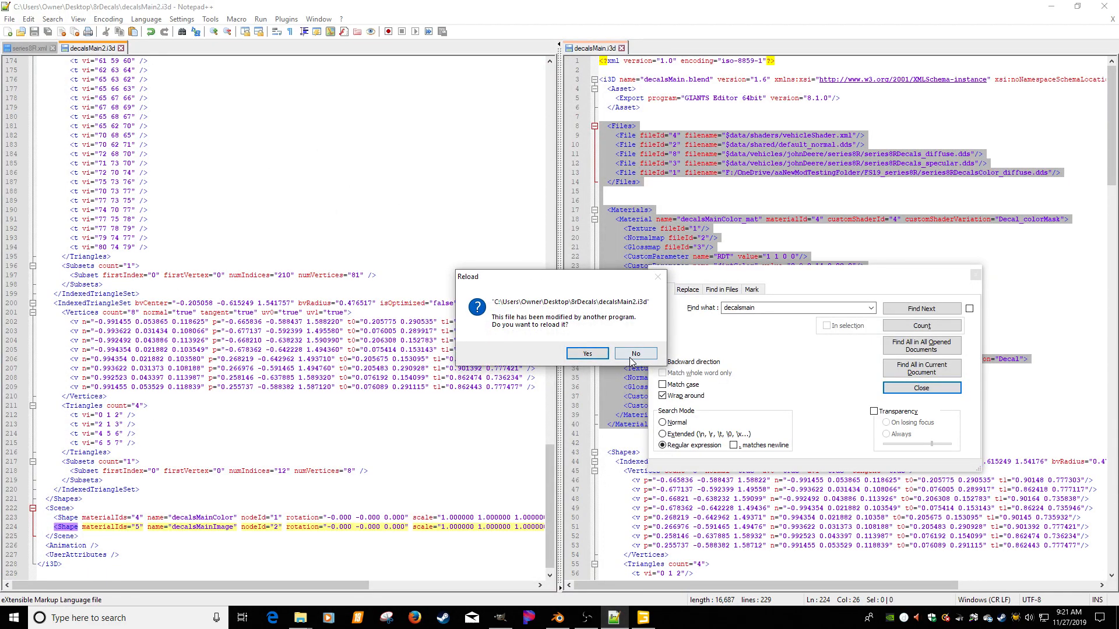
pyautogui.click(587, 353)
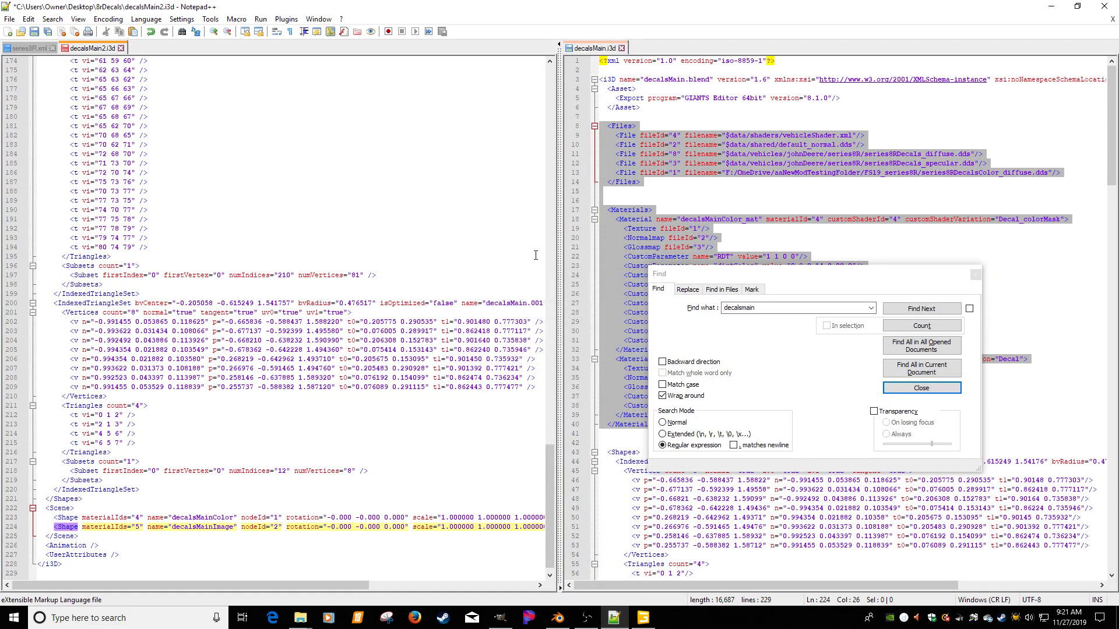
pyautogui.click(121, 48)
pyautogui.click(597, 353)
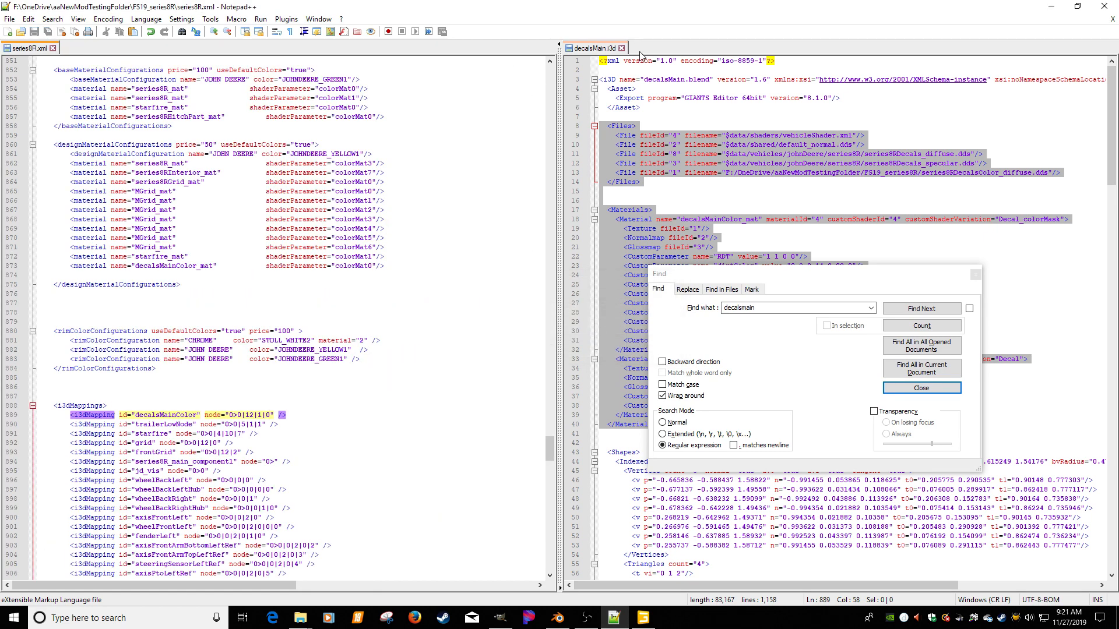
pyautogui.click(621, 47)
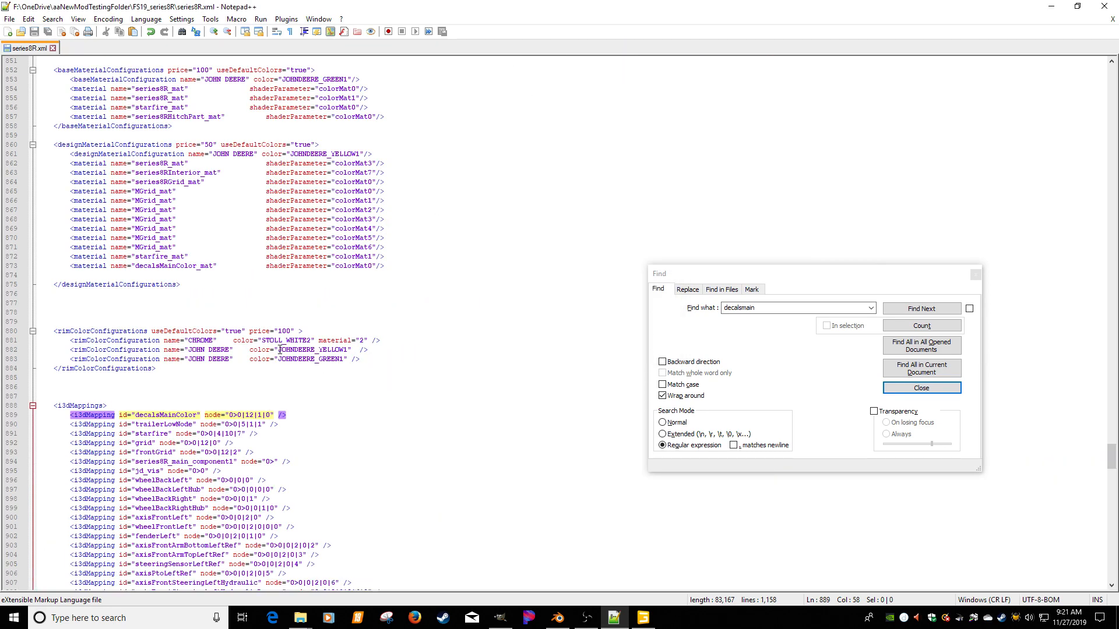
# Duplicate the colorMat0 shader parameter line of decalsMainColor_mat in the baseMaterial section and rename the copy's parameter to colorMat1.
pyautogui.scroll(6, 280, 349)
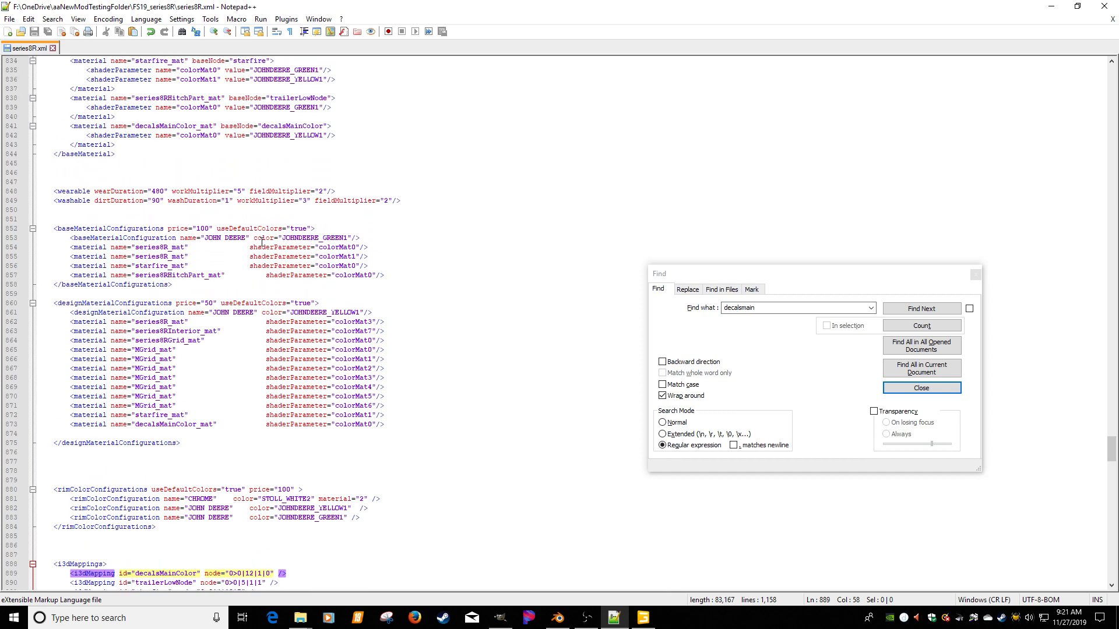
pyautogui.scroll(3, 262, 241)
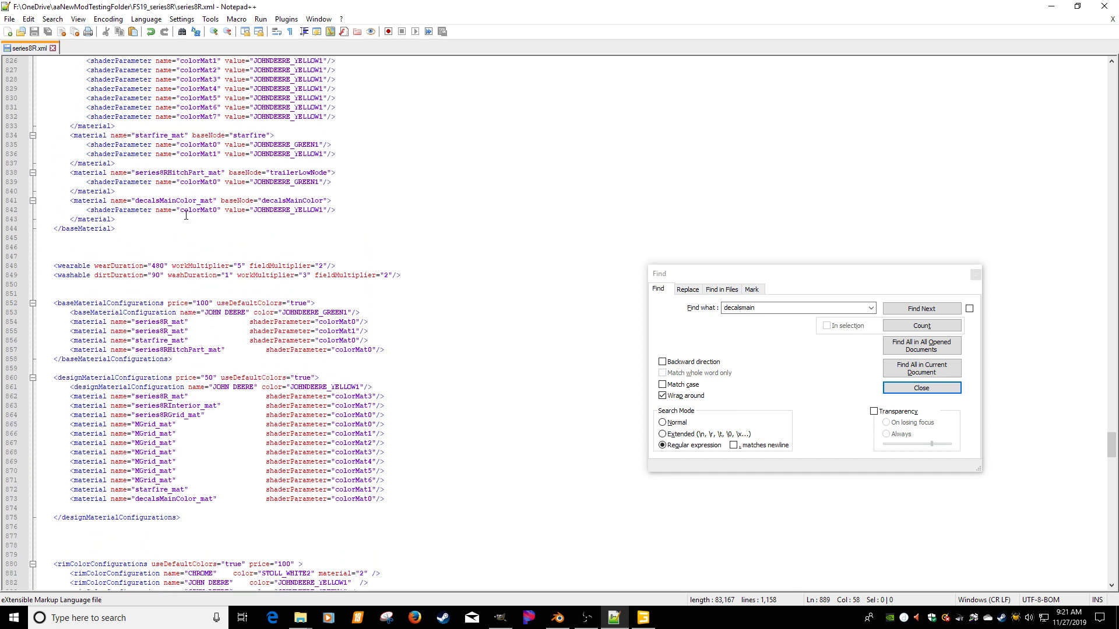
pyautogui.scroll(1, 178, 215)
pyautogui.click(337, 217)
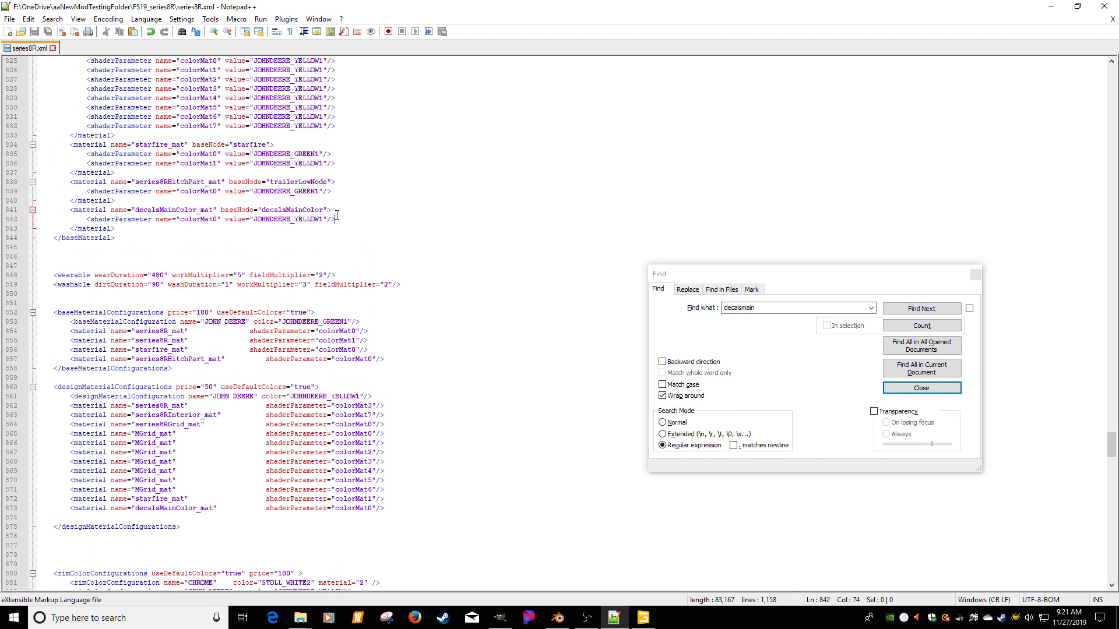
pyautogui.hotkey('shift', 'Home')
pyautogui.hotkey('shift', 'Home')
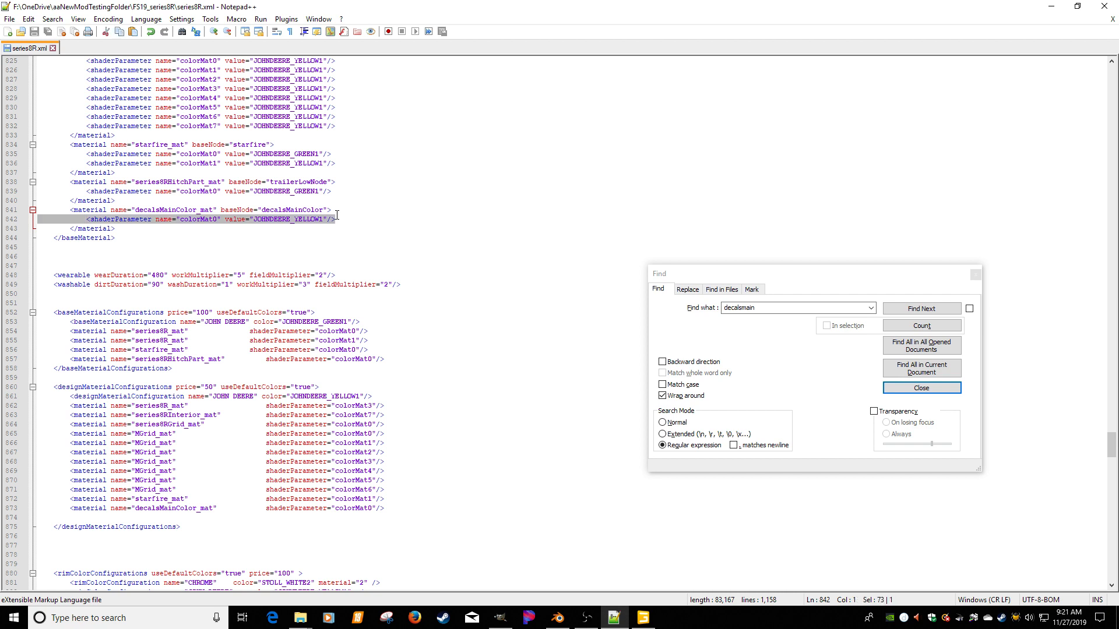
pyautogui.press('End')
pyautogui.press('Return')
pyautogui.hotkey('shift', 'Home')
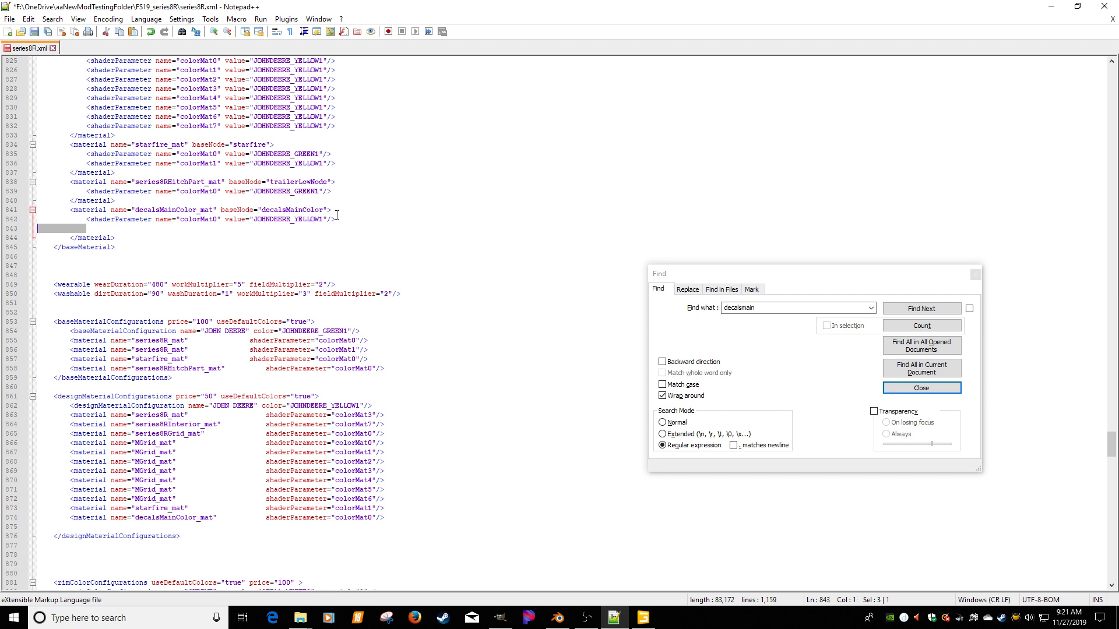
pyautogui.hotkey('ctrl', 'v')
pyautogui.click(216, 228)
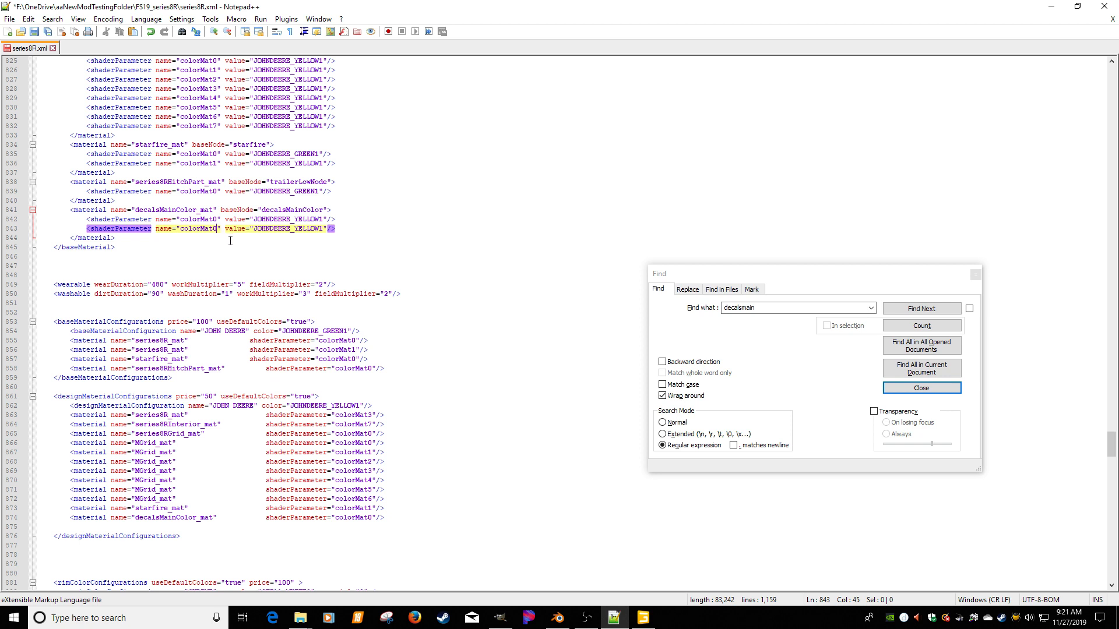
# Set the colorMat1 value of decalsMainColor_mat to JOHNDEERE_GREEN1, copied from the series8RHitchPart_mat entry.
pyautogui.doubleClick(292, 190)
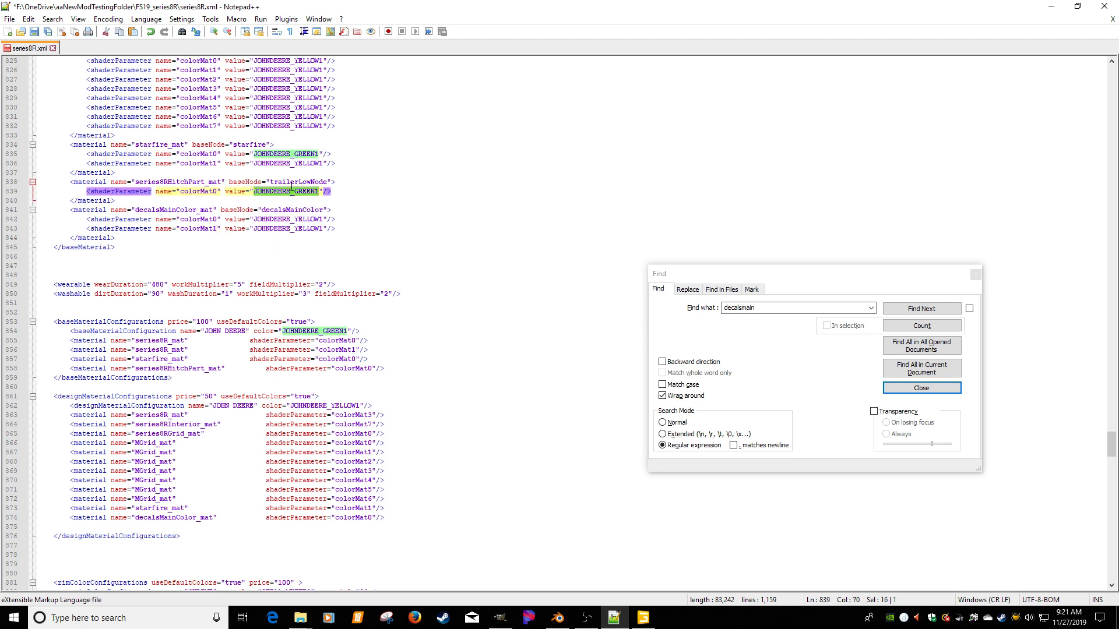
pyautogui.doubleClick(293, 228)
pyautogui.hotkey('ctrl', 'v')
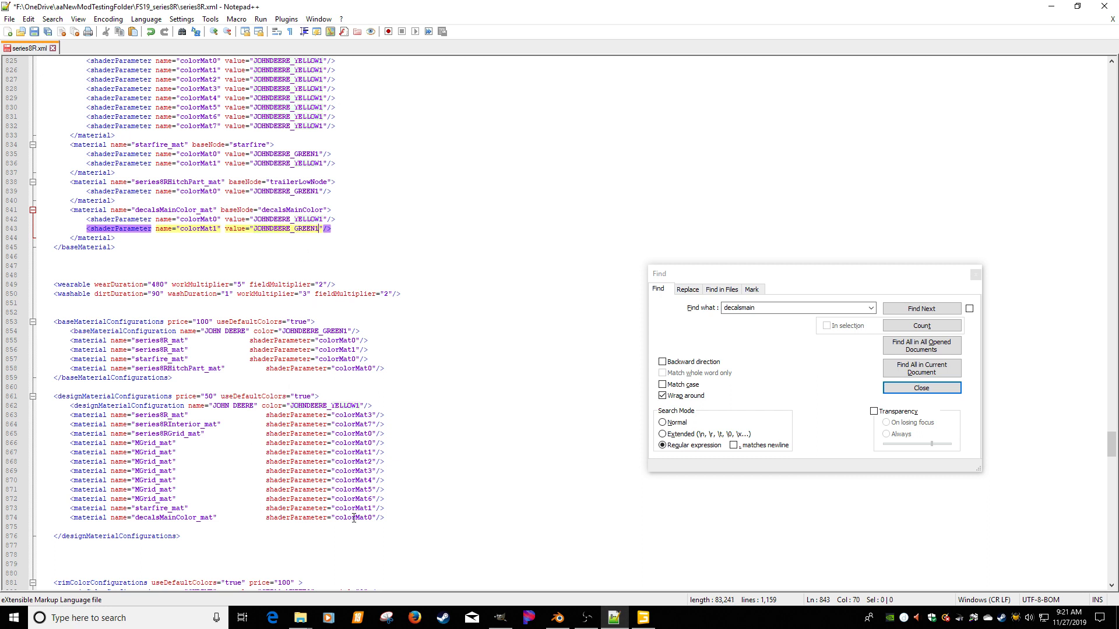
# Copy the decalsMainColor_mat line from designMaterialConfigurations to the end of baseMaterialConfigurations and set its shader parameter to colorMat1.
pyautogui.click(396, 520)
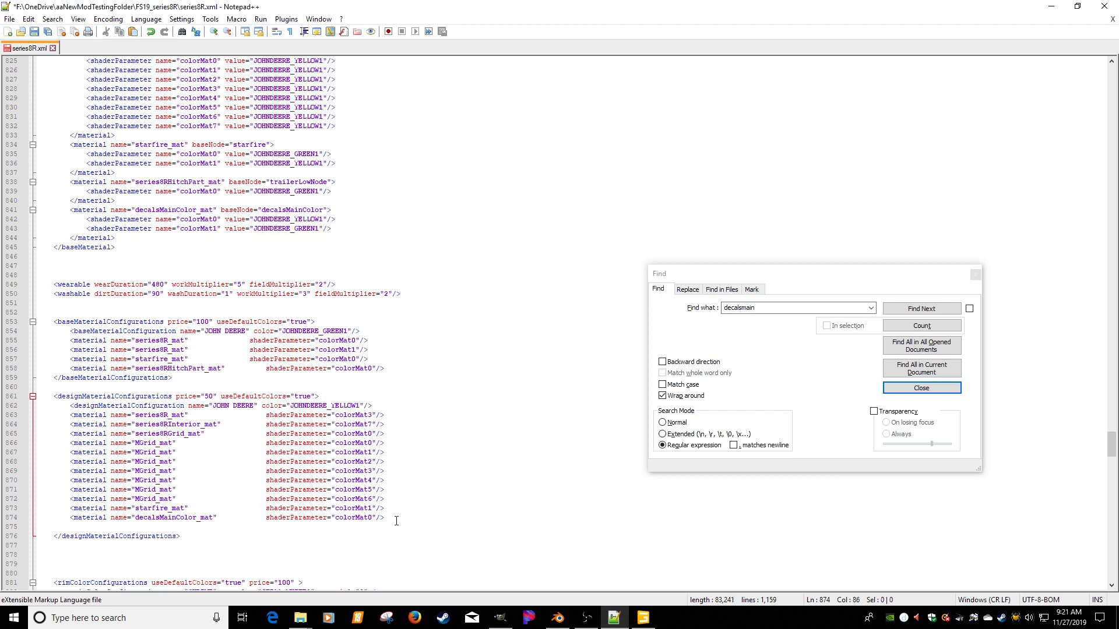
pyautogui.hotkey('shift', 'Home')
pyautogui.hotkey('shift', 'Home')
pyautogui.hotkey('ctrl', 'c')
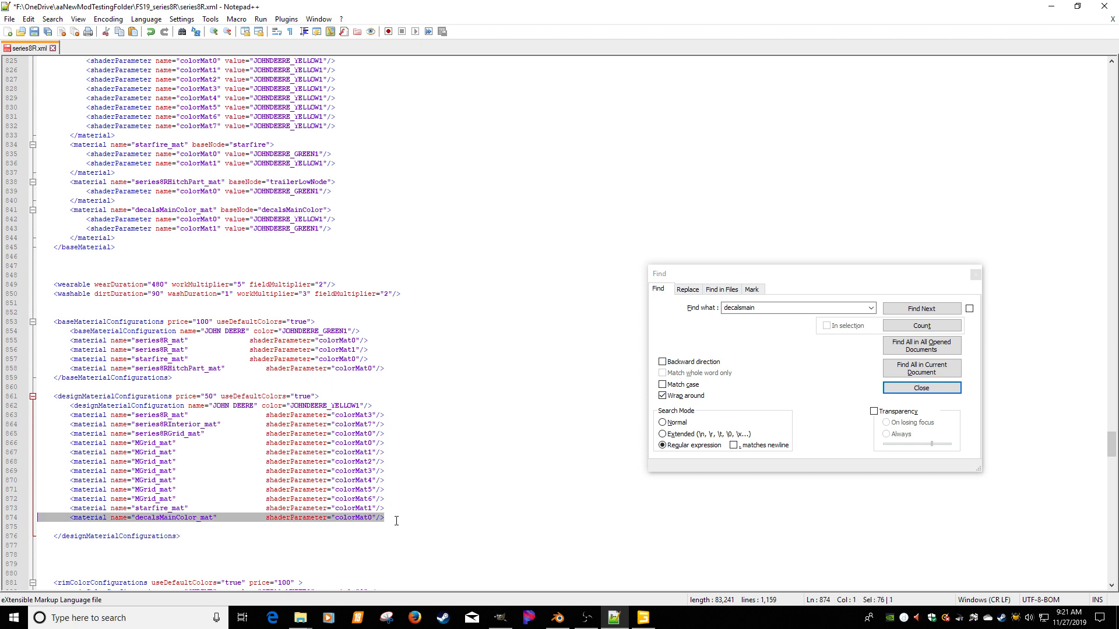
pyautogui.click(389, 366)
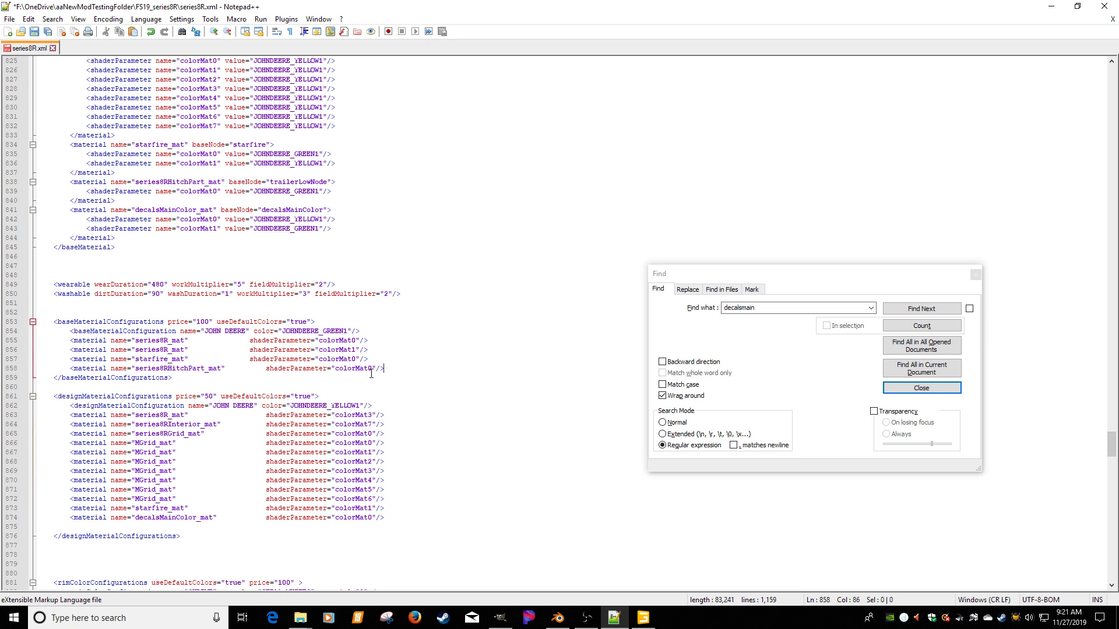
pyautogui.press('Return')
pyautogui.hotkey('shift', 'Home')
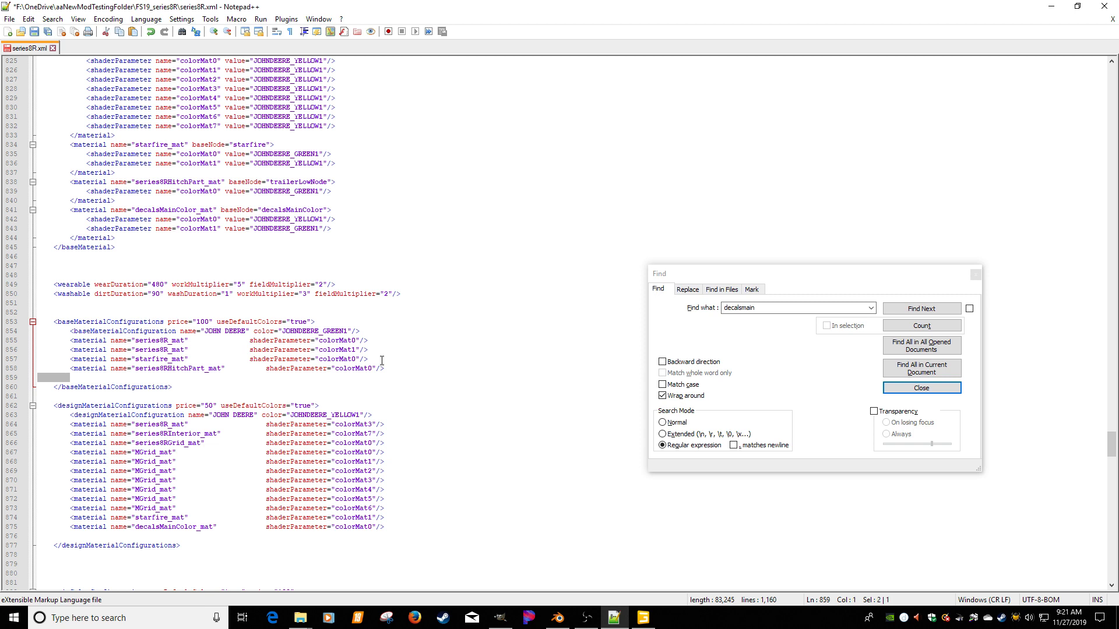
pyautogui.hotkey('ctrl', 'v')
pyautogui.click(375, 379)
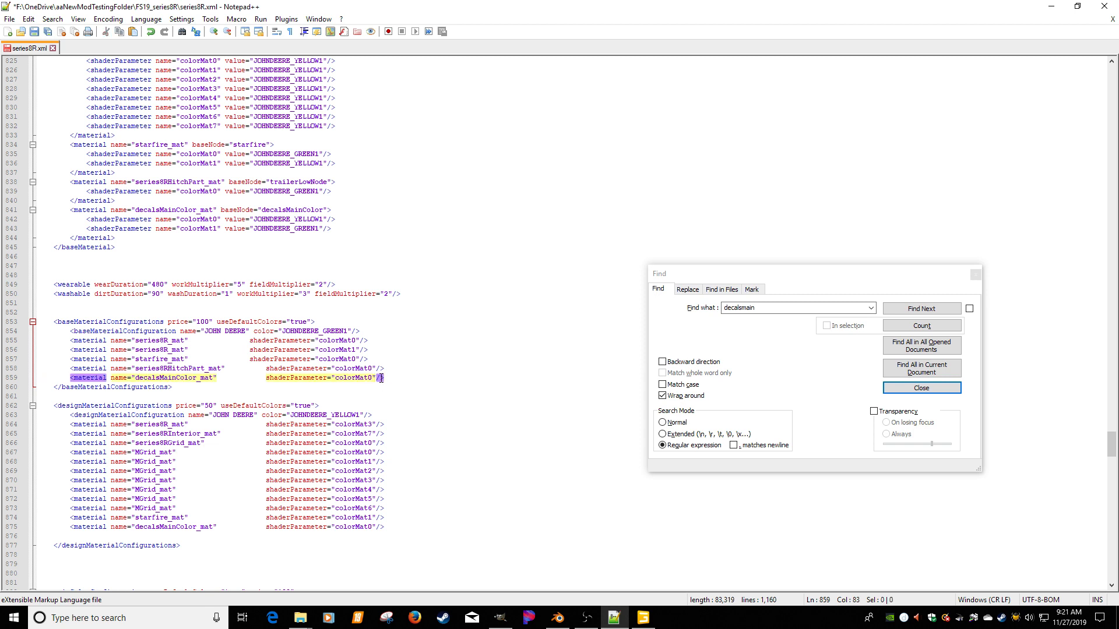
pyautogui.press('Left')
pyautogui.press('BackSpace')
pyautogui.write('1')
# Align the shaderParameter columns of the series8RHitchPart_mat and decalsMainColor_mat lines in baseMaterialConfigurations and save series8R.xml.
pyautogui.click(252, 368)
pyautogui.press('BackSpace')
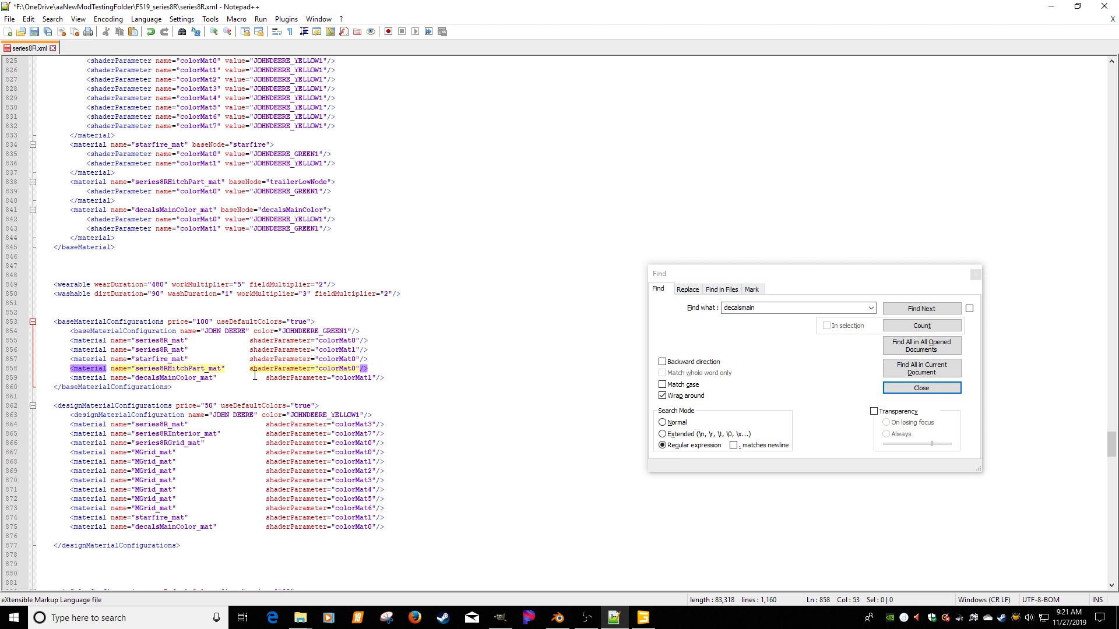
pyautogui.click(248, 378)
pyautogui.press('BackSpace')
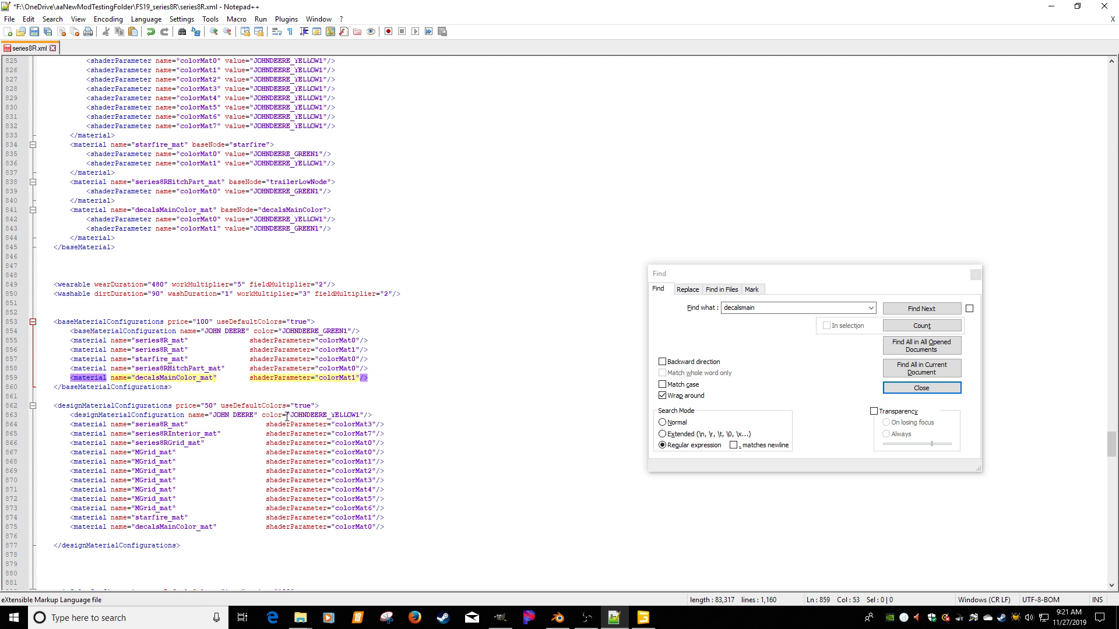
pyautogui.hotkey('ctrl', 's')
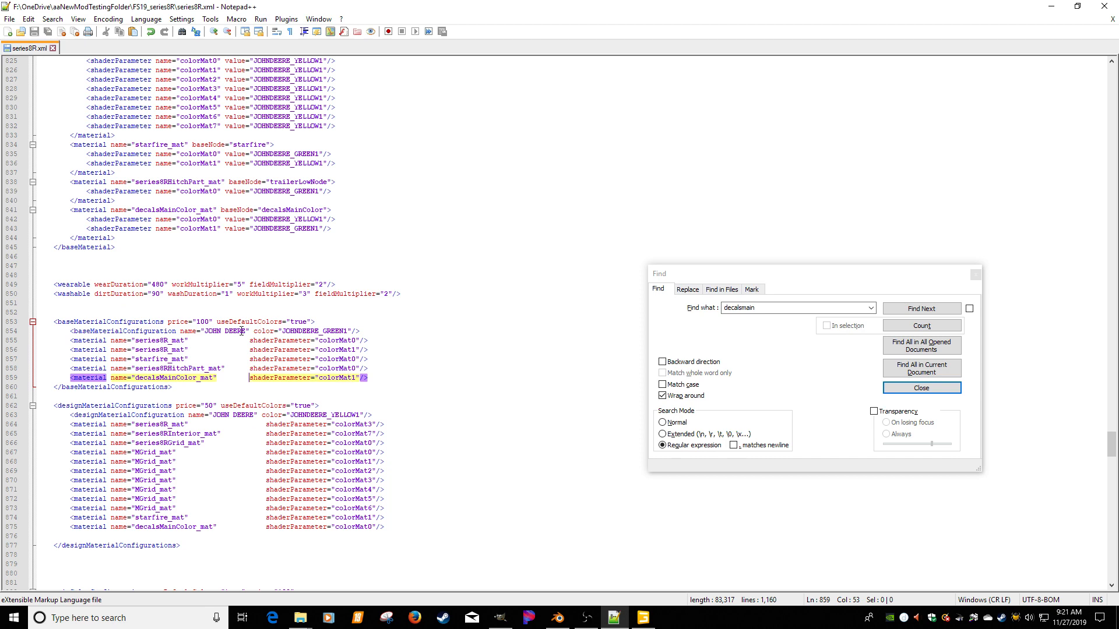
# Minimize Blender, switch to Farming Simulator 19 and start the saved career game on the Felsbrunn map.
pyautogui.click(569, 619)
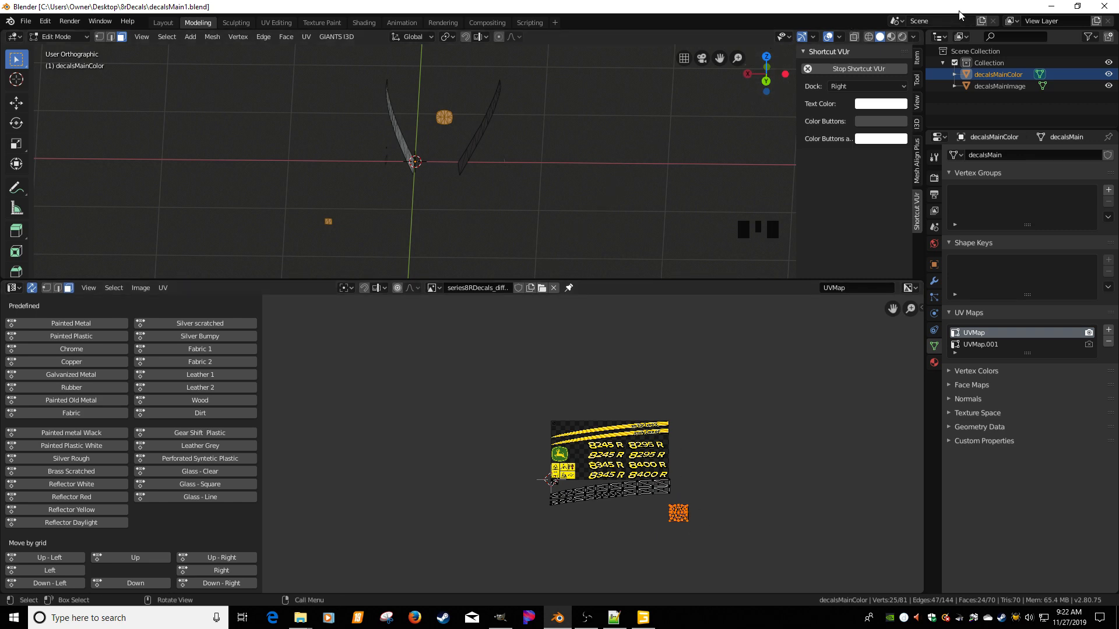
pyautogui.click(1050, 6)
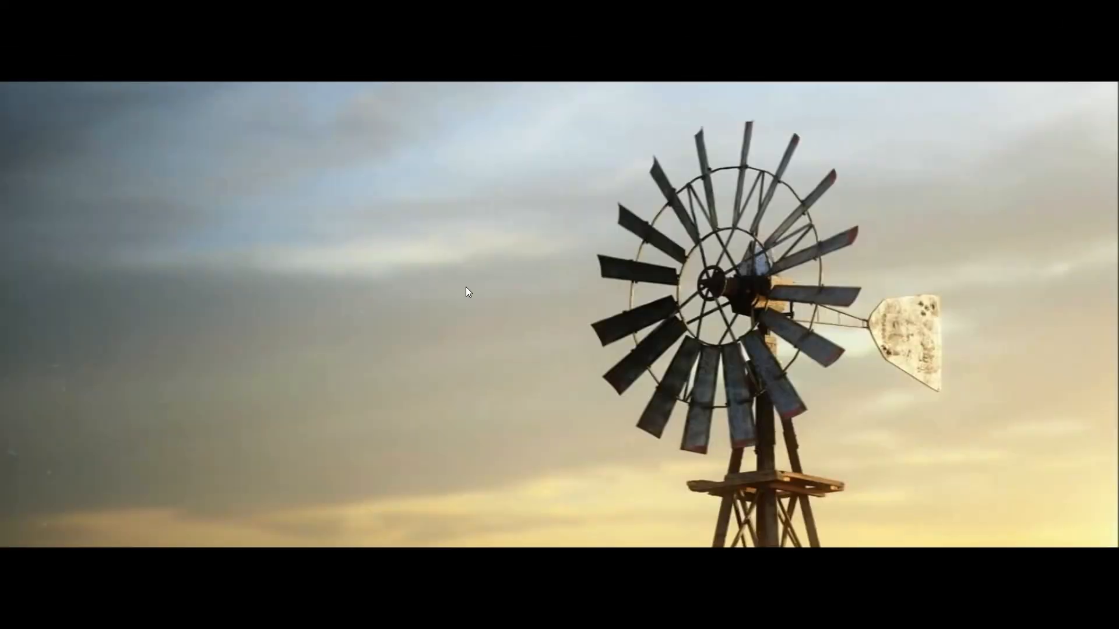
pyautogui.click(466, 286)
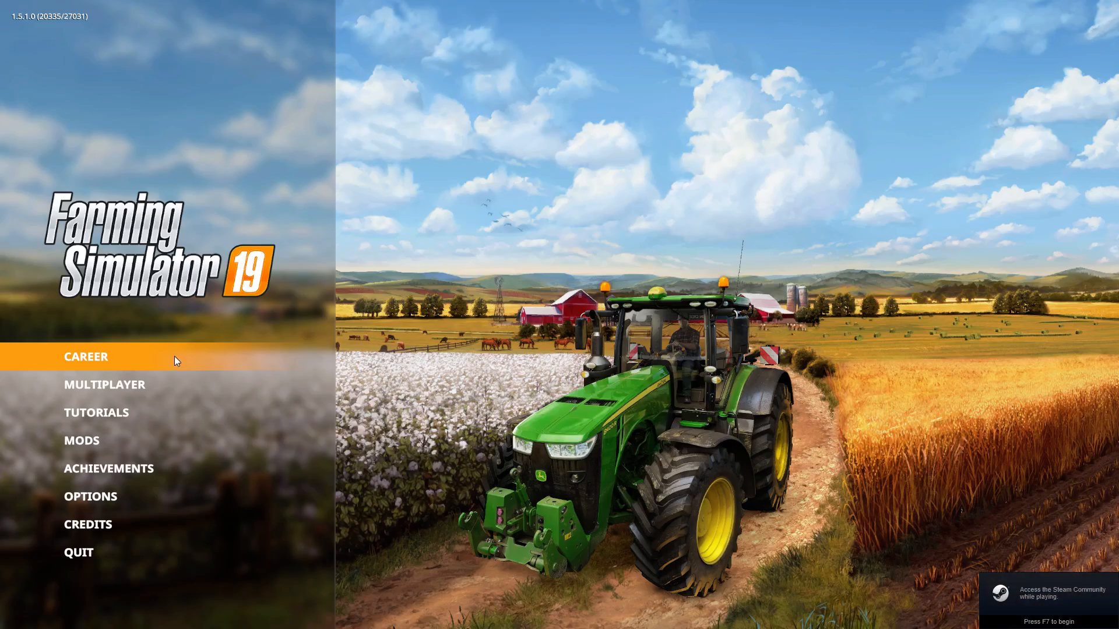
pyautogui.click(174, 355)
pyautogui.click(278, 332)
pyautogui.click(182, 530)
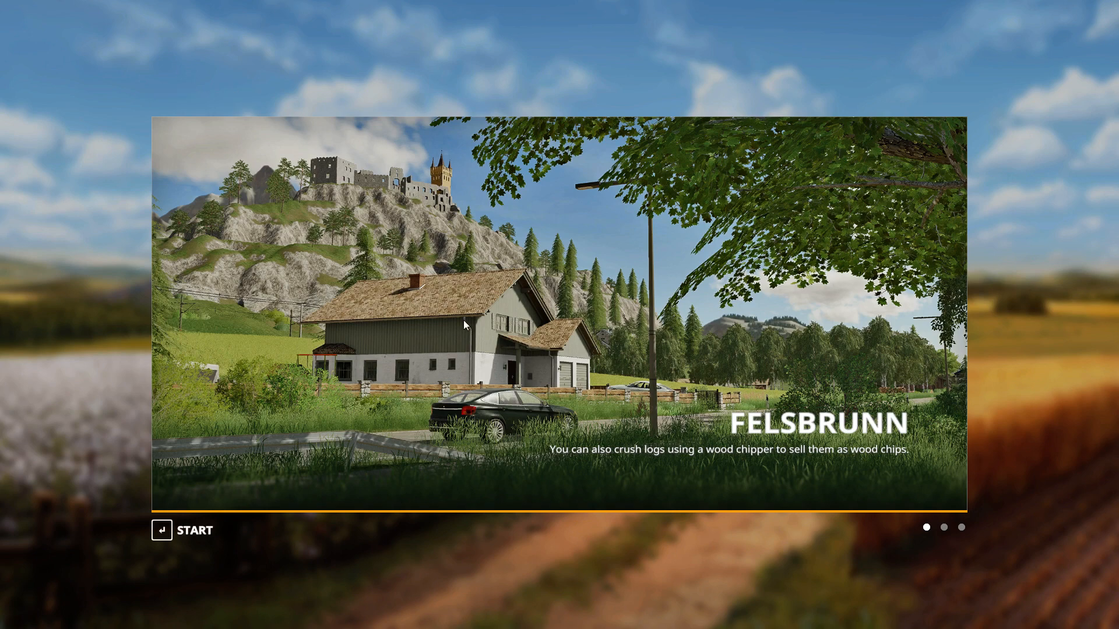
pyautogui.click(192, 531)
# Open the John Deere 8R Series from the shop's Large Tractors and view its hood decals from the front side.
pyautogui.press('p')
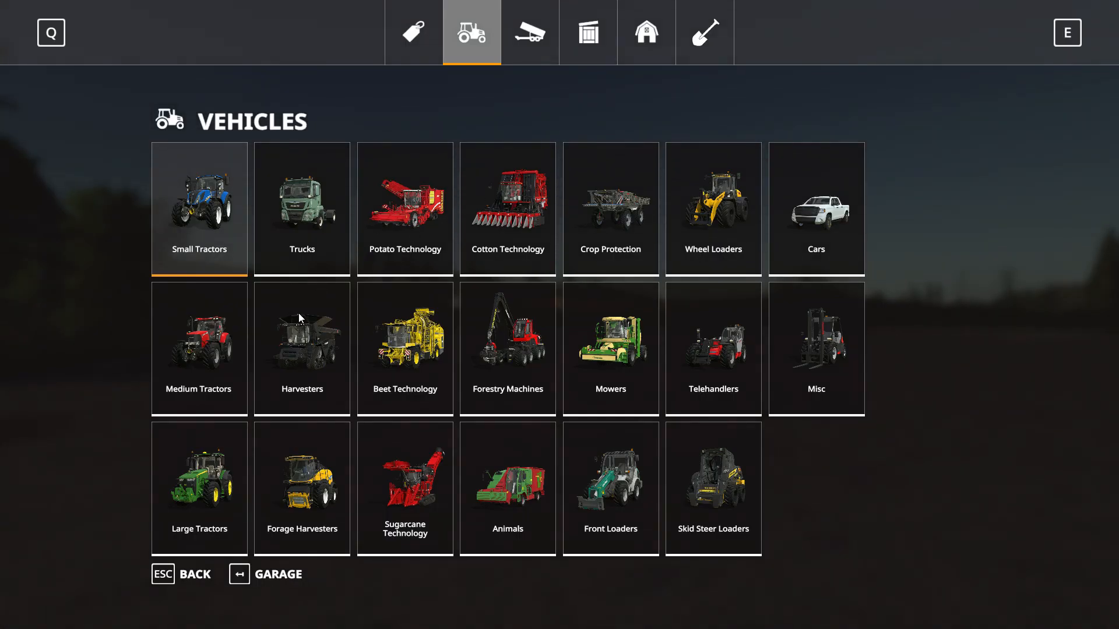
pyautogui.click(213, 491)
pyautogui.scroll(-3, 303, 366)
pyautogui.scroll(-6, 303, 366)
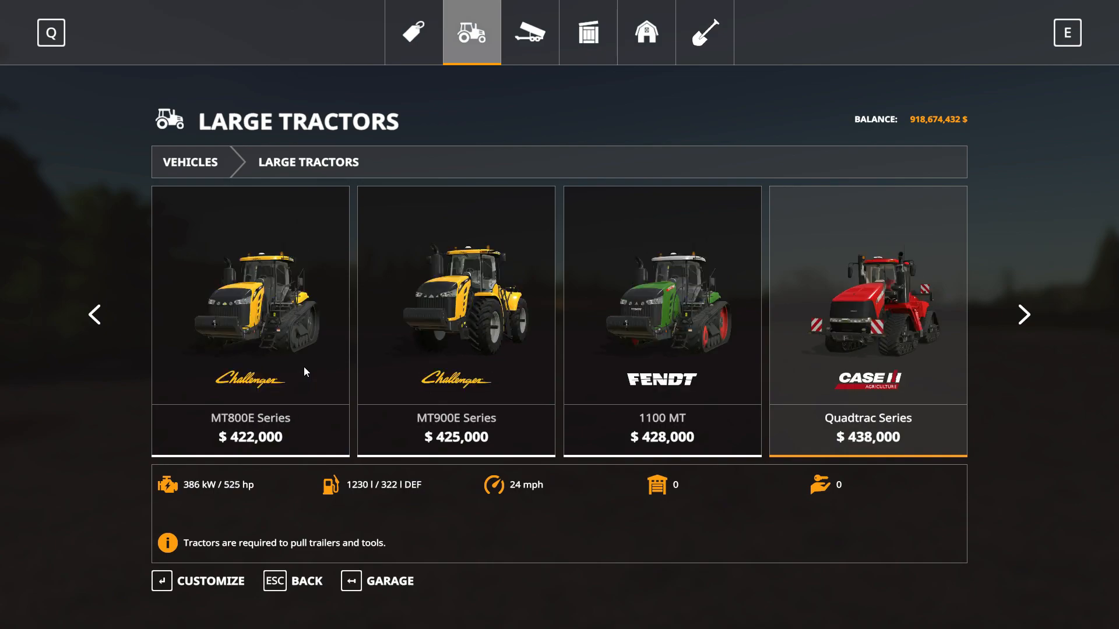
pyautogui.click(721, 339)
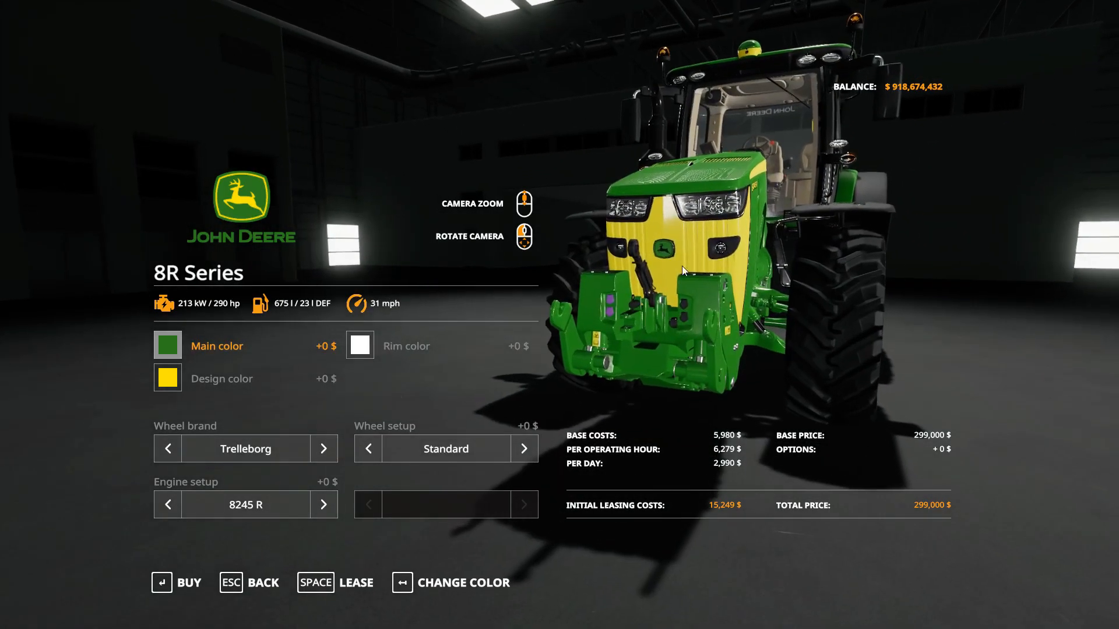
pyautogui.moveTo(700, 241); pyautogui.dragTo(620, 354)
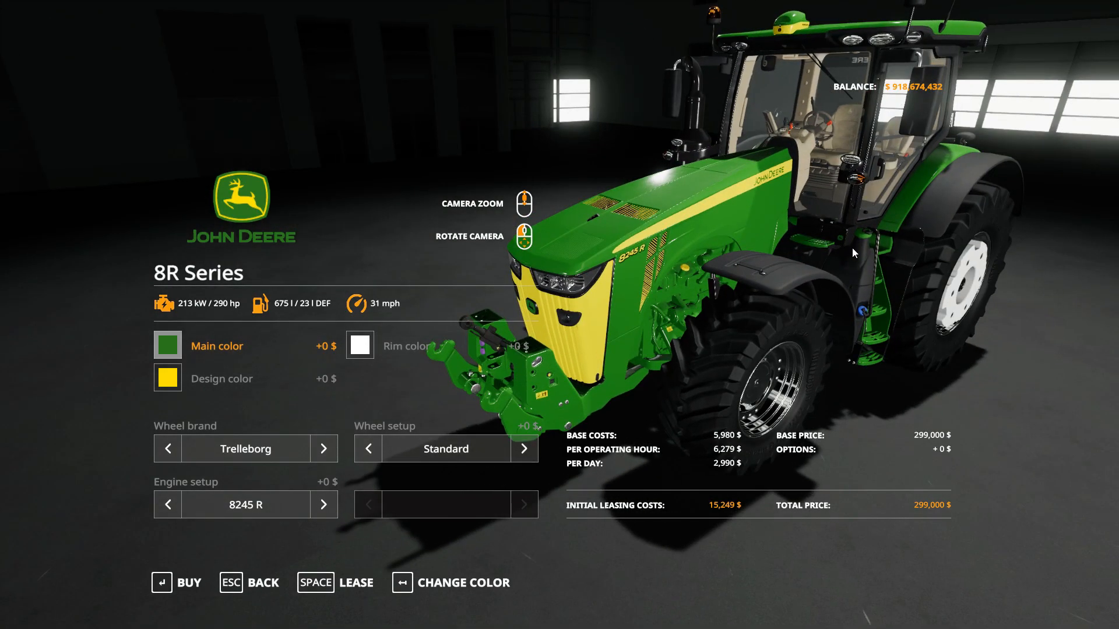
# Test the design color in orange and dark blue, examining the hood stripe and grille from the front and side.
pyautogui.click(177, 381)
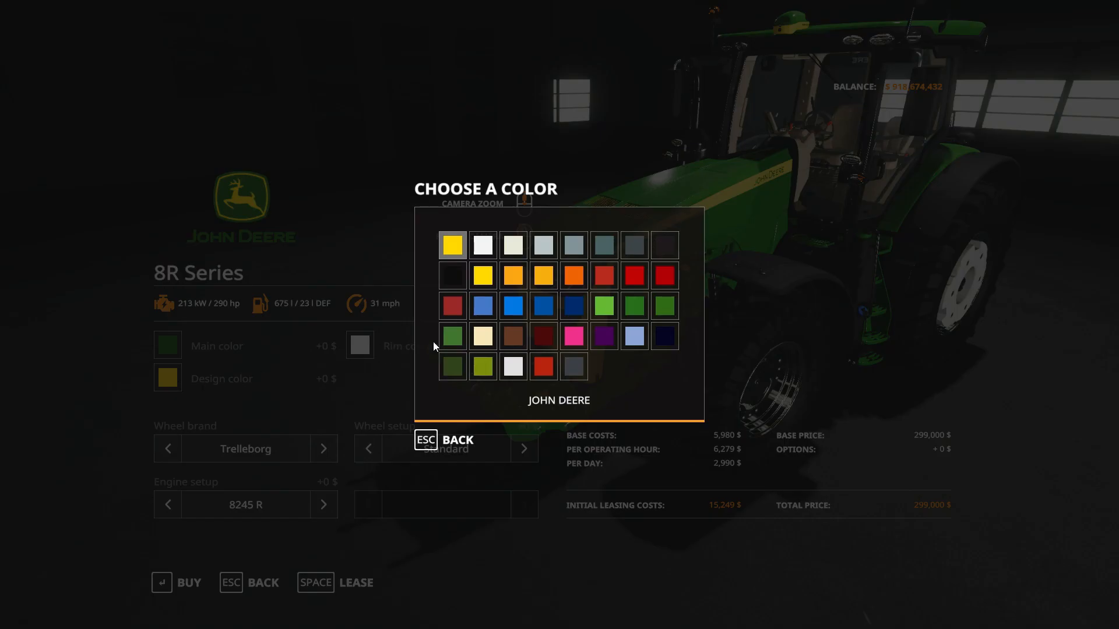
pyautogui.click(508, 280)
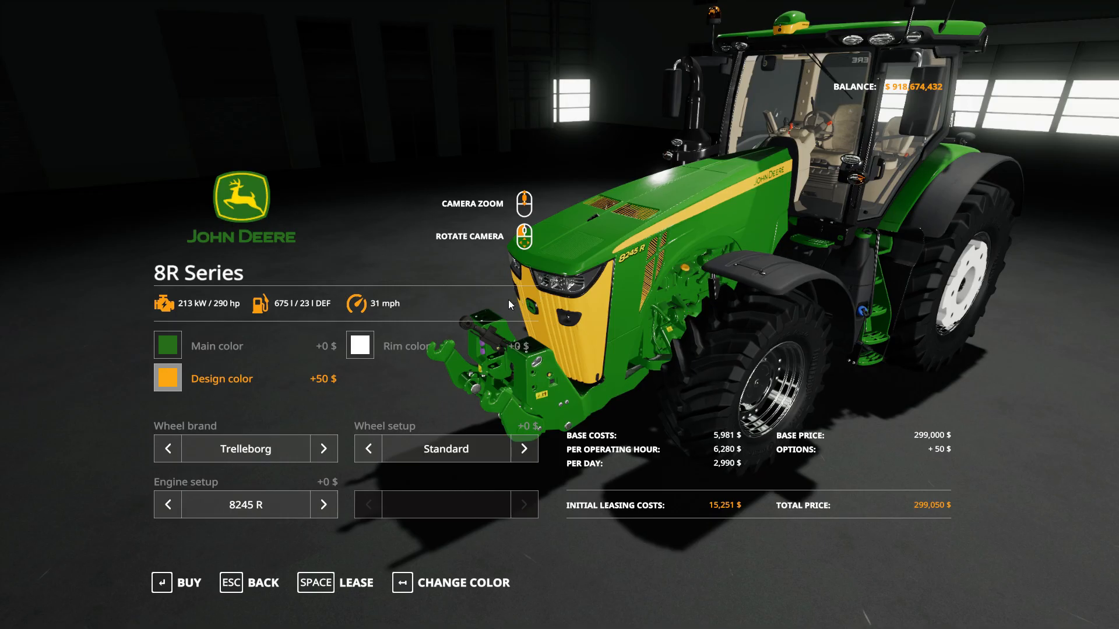
pyautogui.click(184, 381)
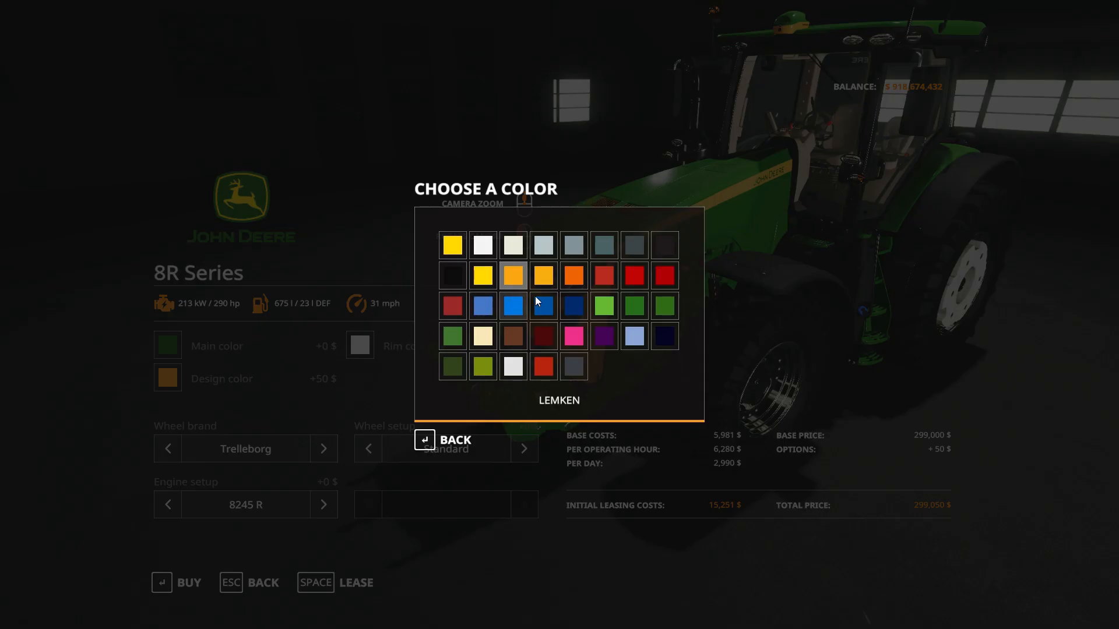
pyautogui.click(574, 296)
pyautogui.moveTo(572, 311); pyautogui.dragTo(717, 267)
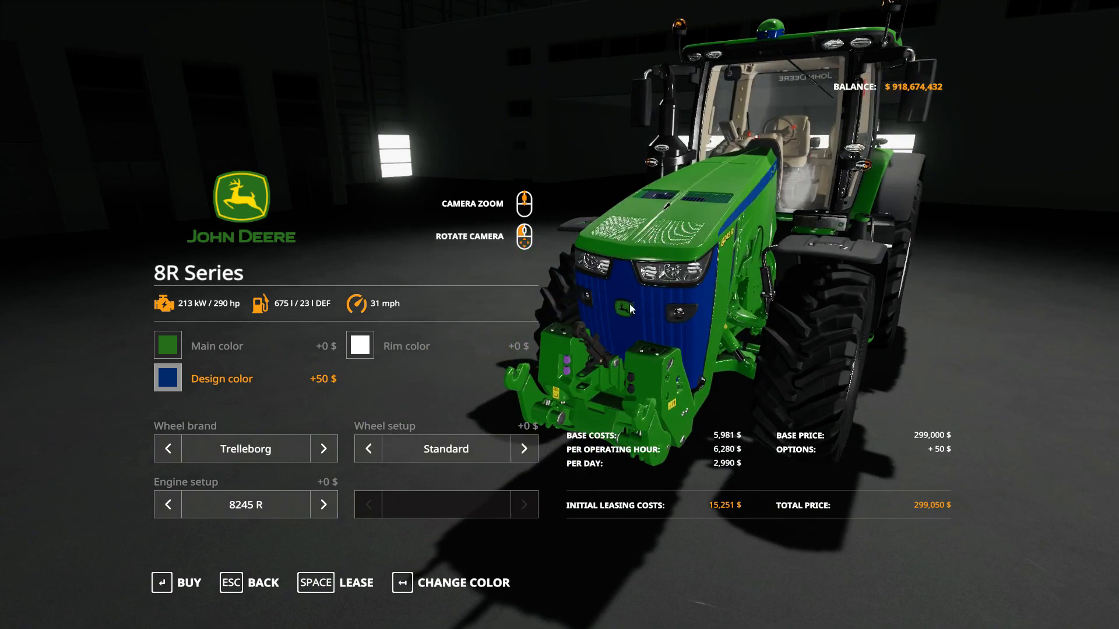
pyautogui.moveTo(690, 221); pyautogui.dragTo(958, 279)
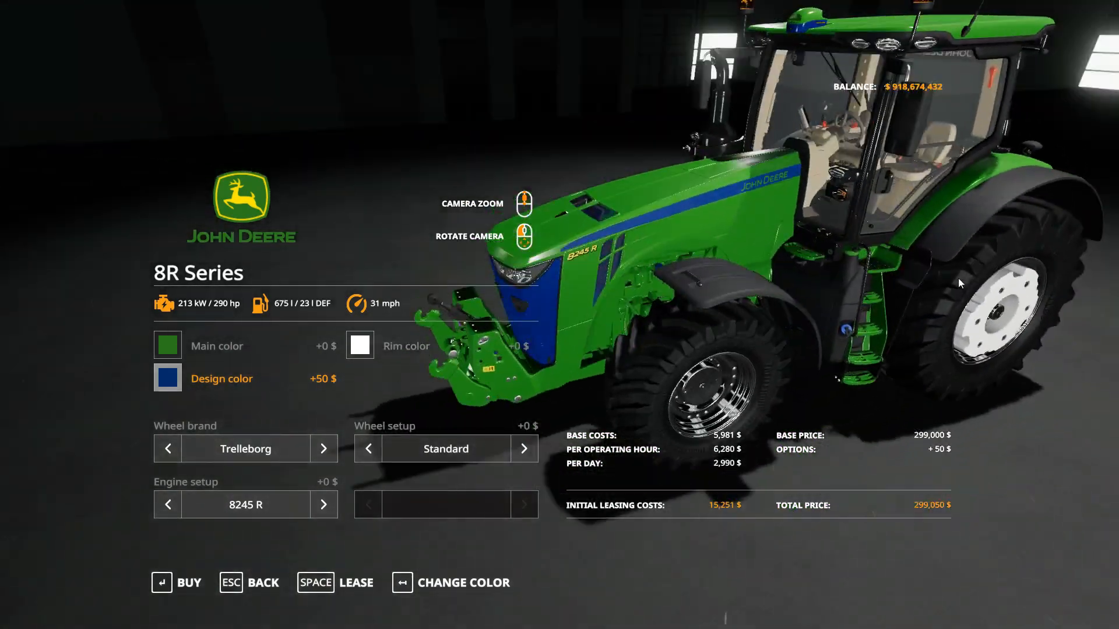
pyautogui.moveTo(634, 249); pyautogui.dragTo(699, 235)
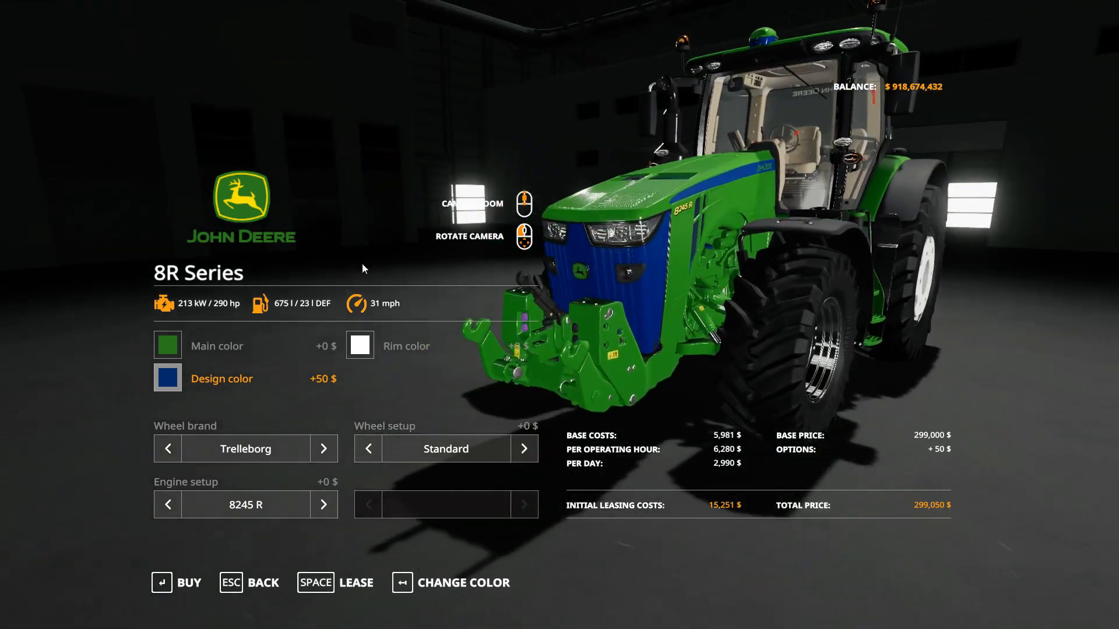
# Set the main color to cream and examine the John Deere lettering, hood and roof from the front, side and above.
pyautogui.click(173, 348)
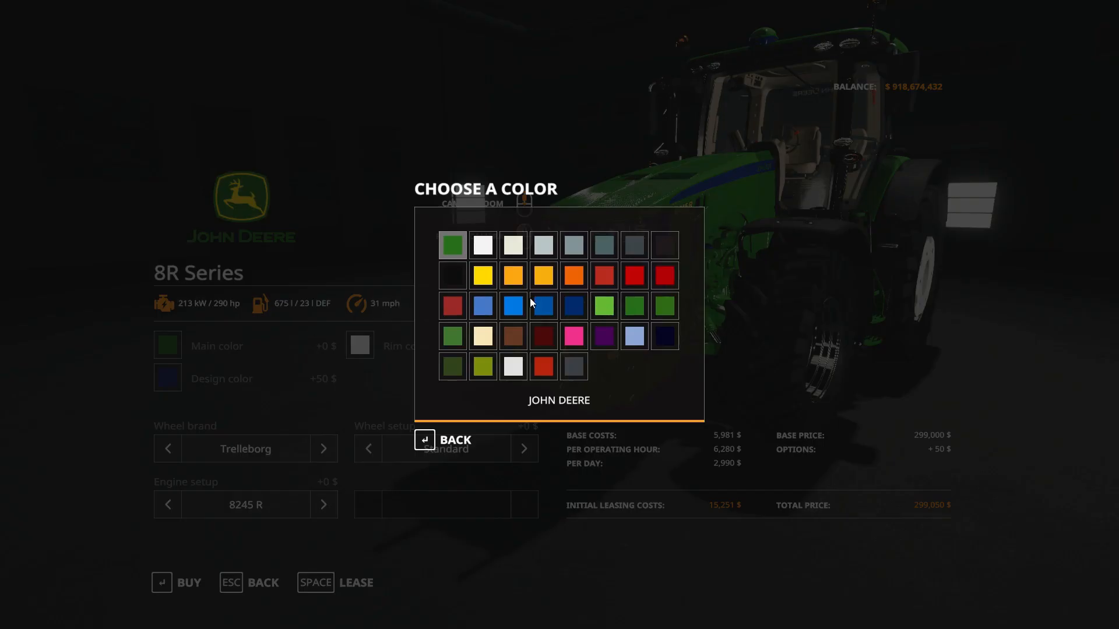
pyautogui.click(482, 333)
pyautogui.moveTo(567, 303); pyautogui.dragTo(626, 306)
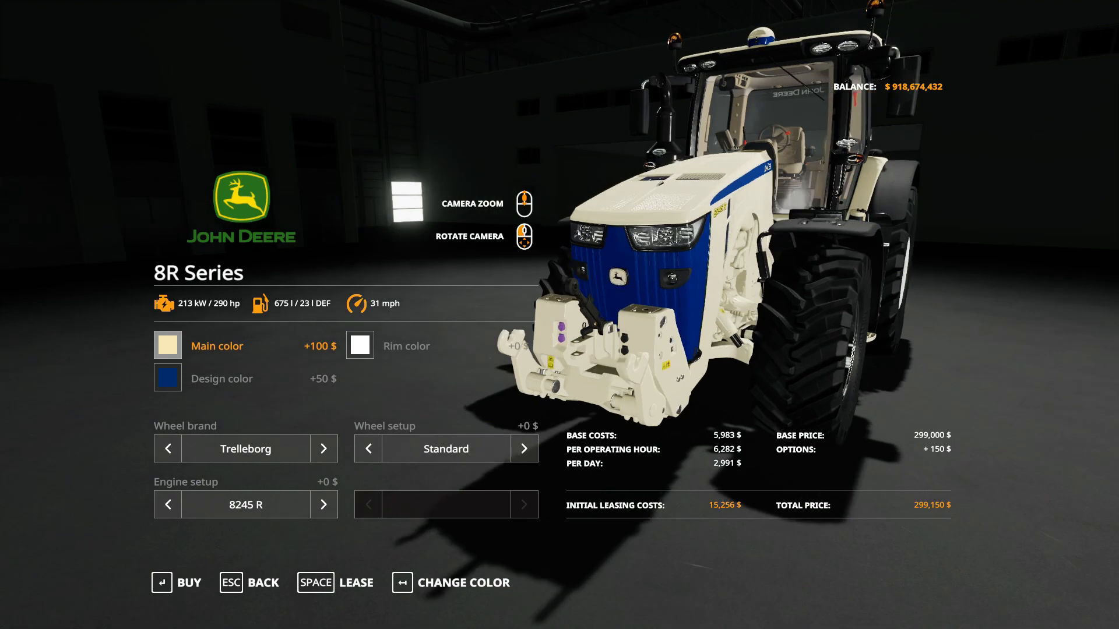
pyautogui.moveTo(714, 261); pyautogui.dragTo(564, 333)
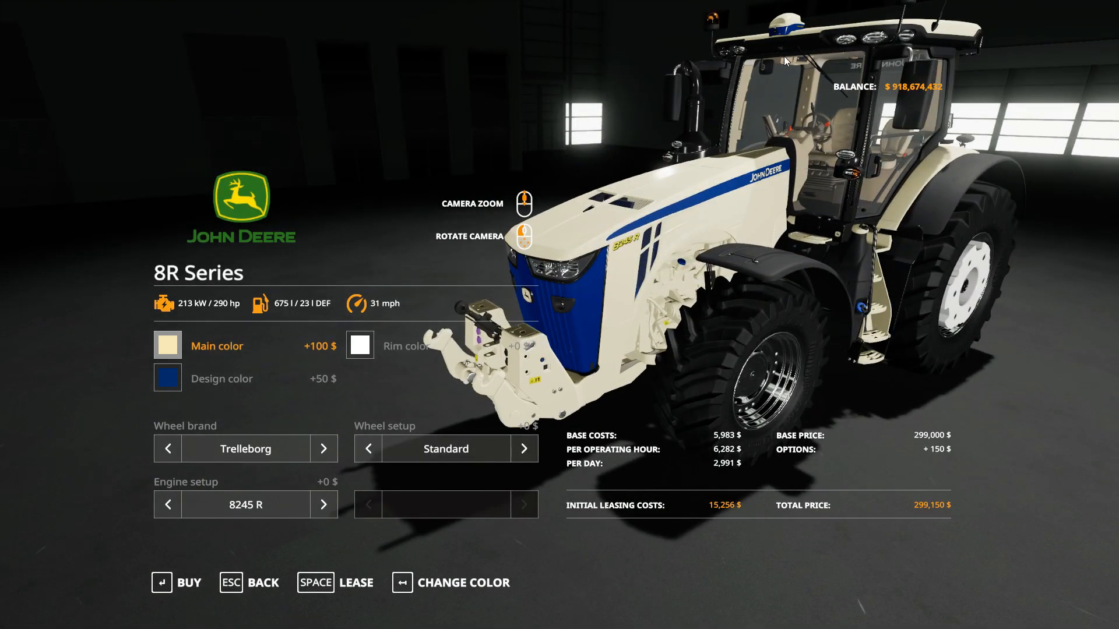
pyautogui.moveTo(784, 56); pyautogui.dragTo(616, 110)
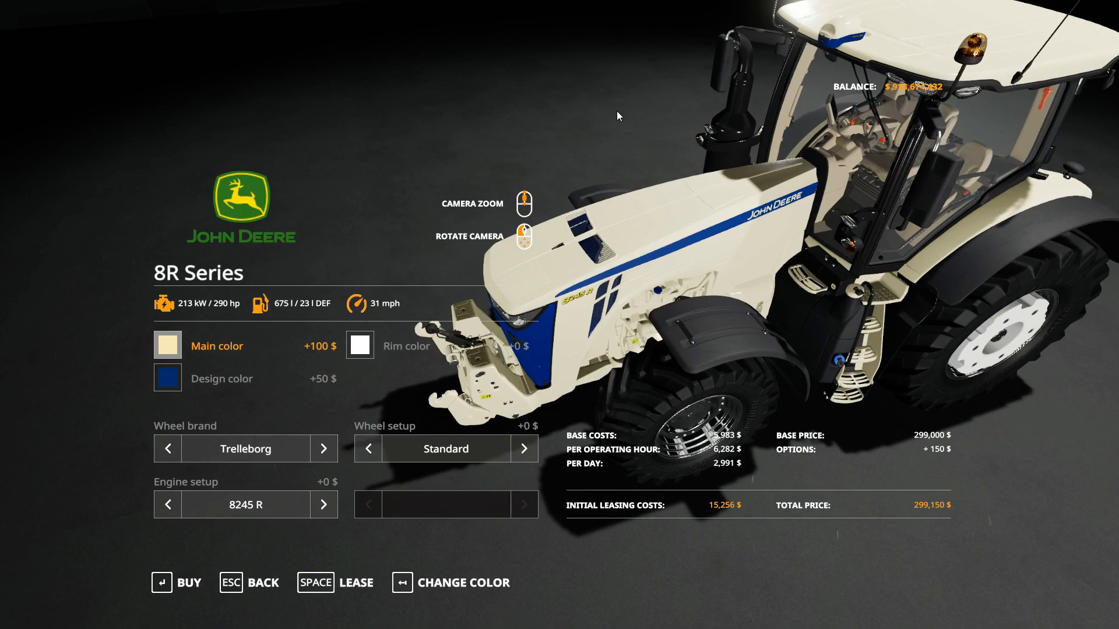
# Set the main color to red and examine the John Deere lettering on the blue hood stripe from the side.
pyautogui.click(164, 344)
pyautogui.click(448, 304)
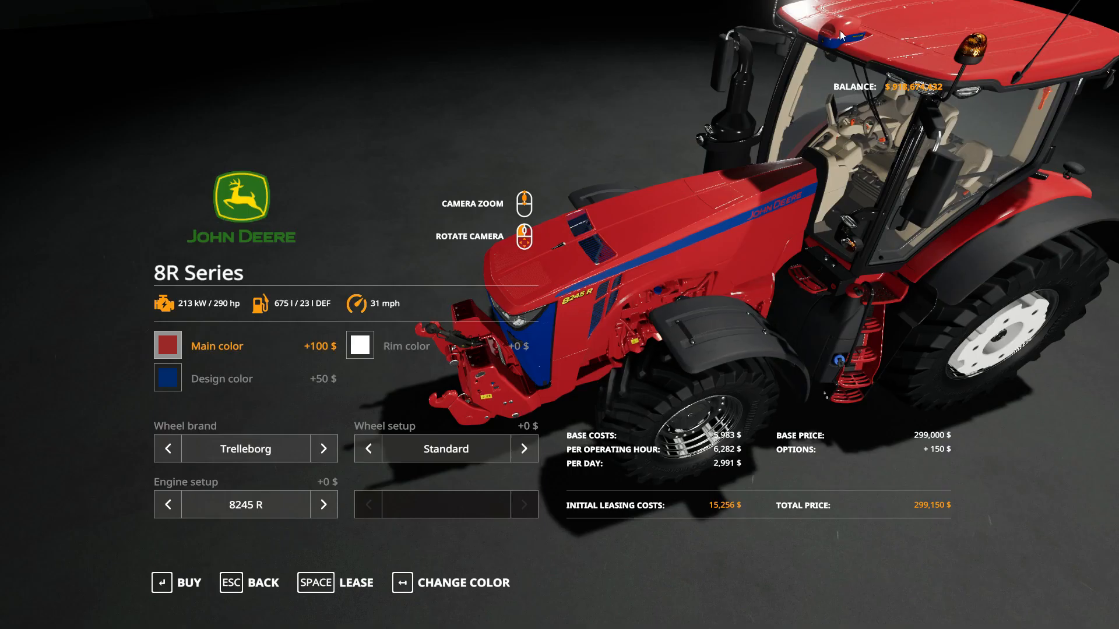
pyautogui.moveTo(857, 64); pyautogui.dragTo(799, 107)
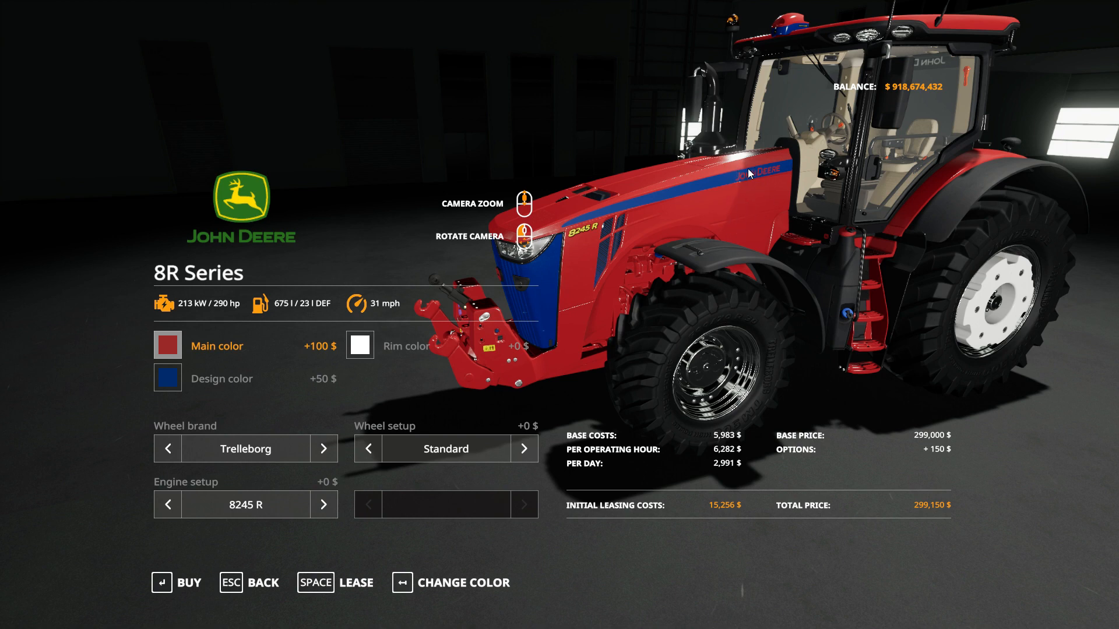
pyautogui.moveTo(753, 172); pyautogui.dragTo(2, 150)
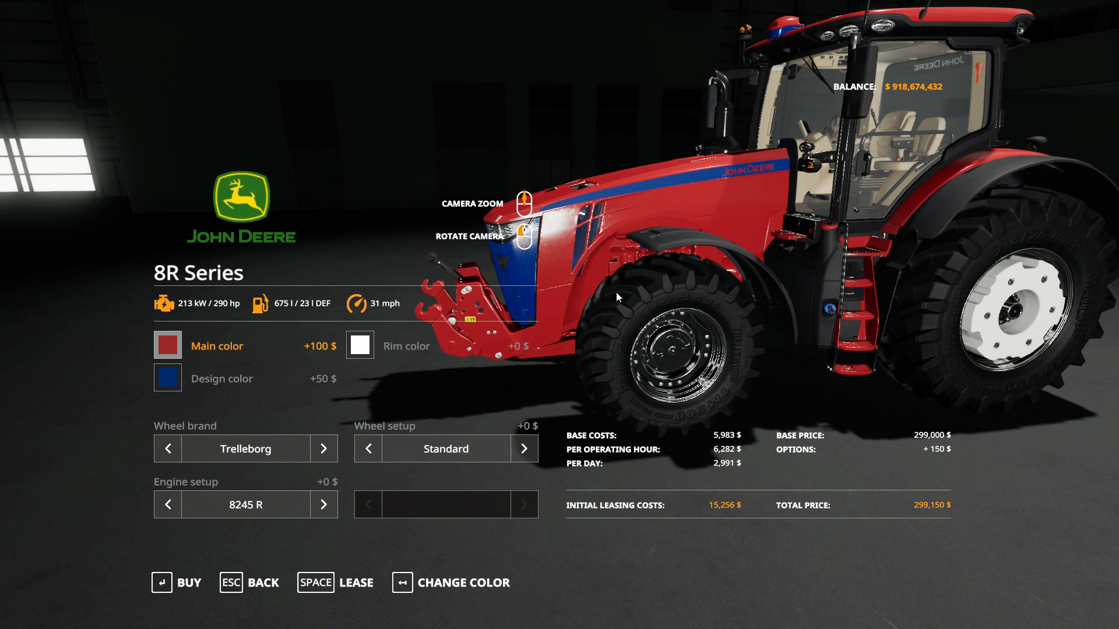
# Close Farming Simulator 19 and return to series8R.xml in Notepad++.
pyautogui.press('super')
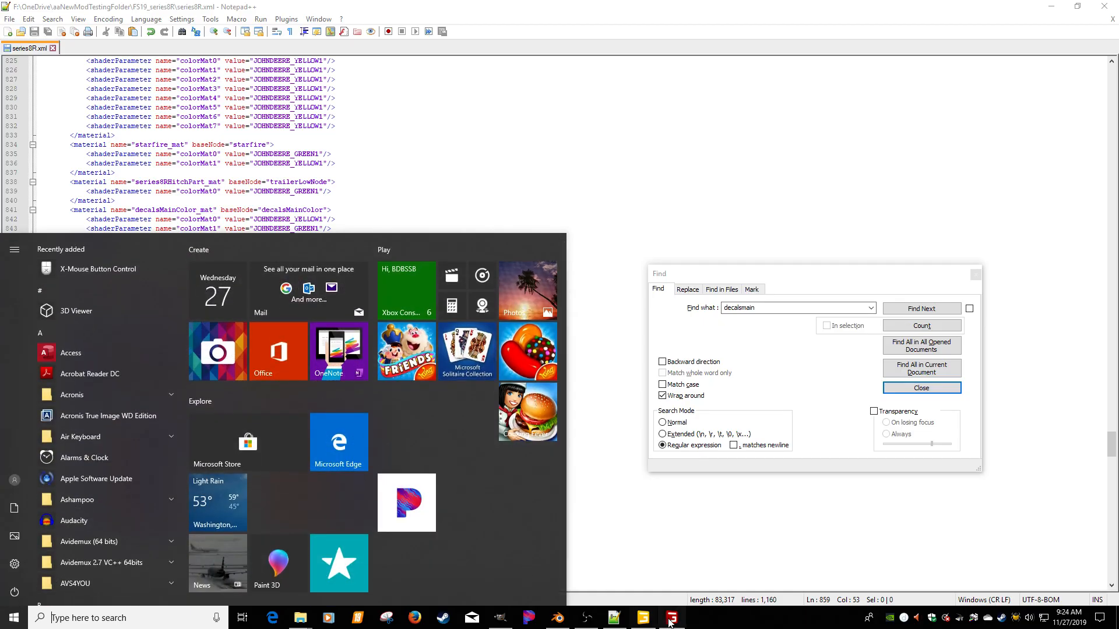
pyautogui.rightClick(668, 614)
pyautogui.click(644, 594)
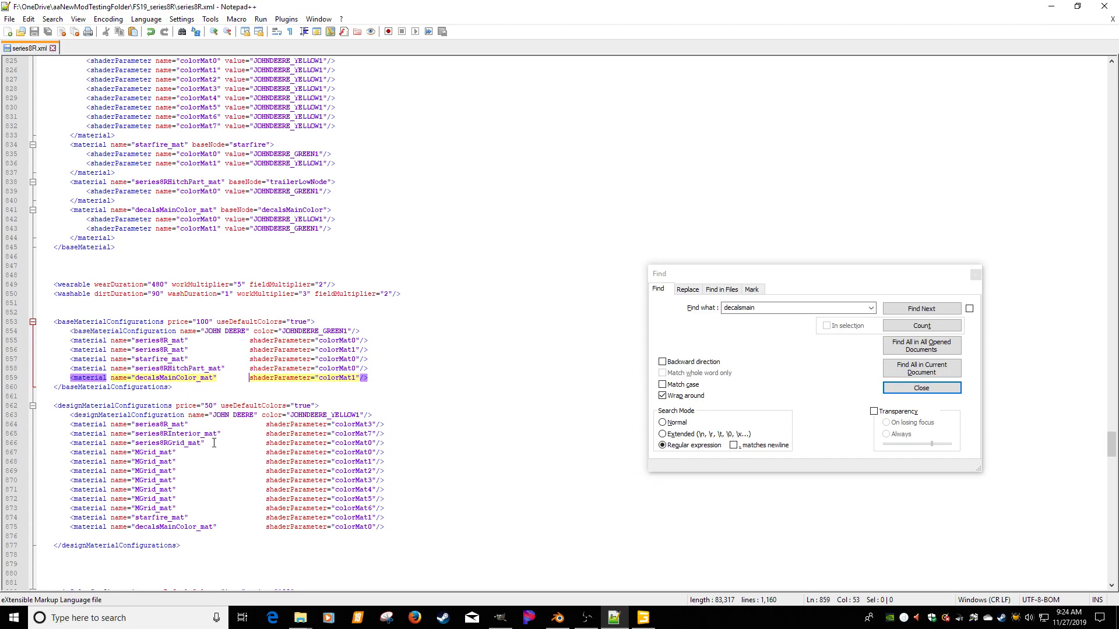
# Add material="2" before the shader parameter of the decalsMainColor_mat line in designMaterialConfigurations and save series8R.xml.
pyautogui.click(249, 527)
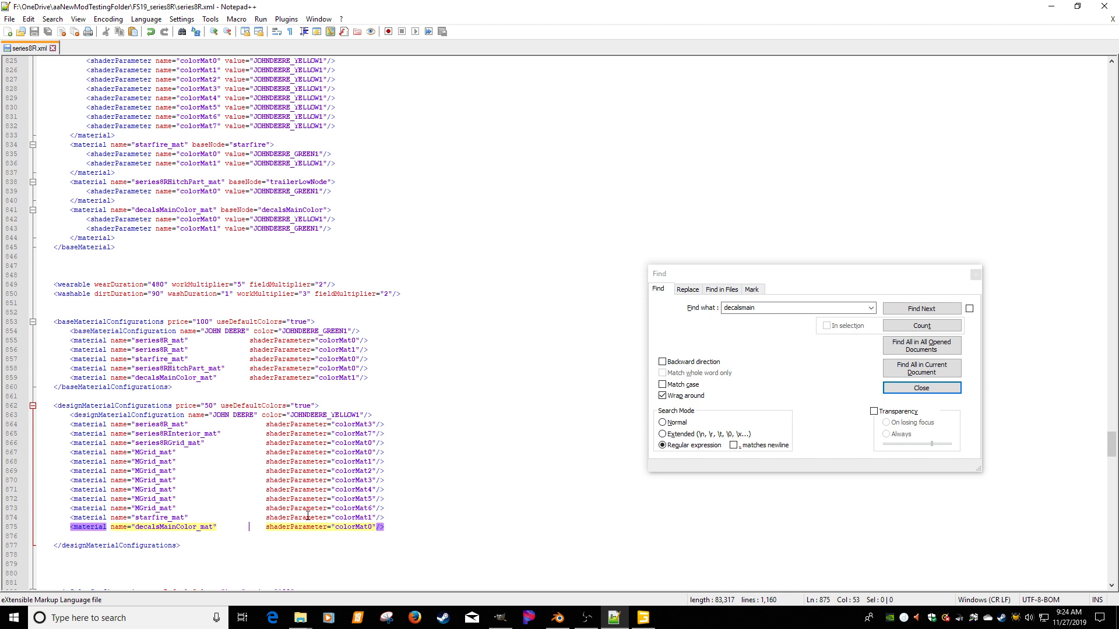
pyautogui.scroll(4, 392, 469)
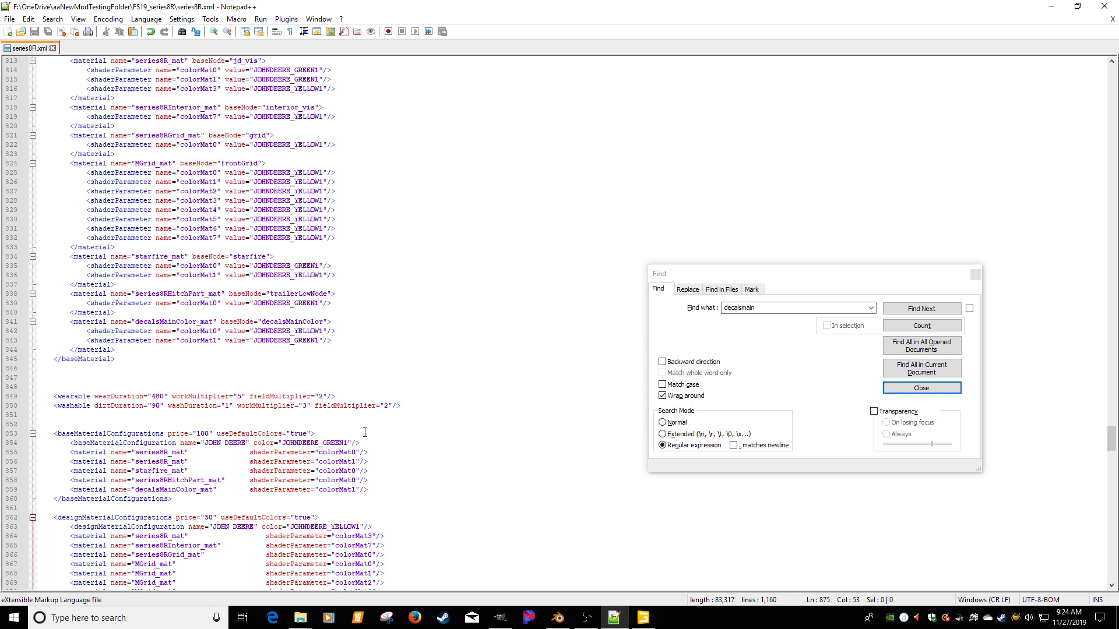
pyautogui.scroll(-5, 364, 431)
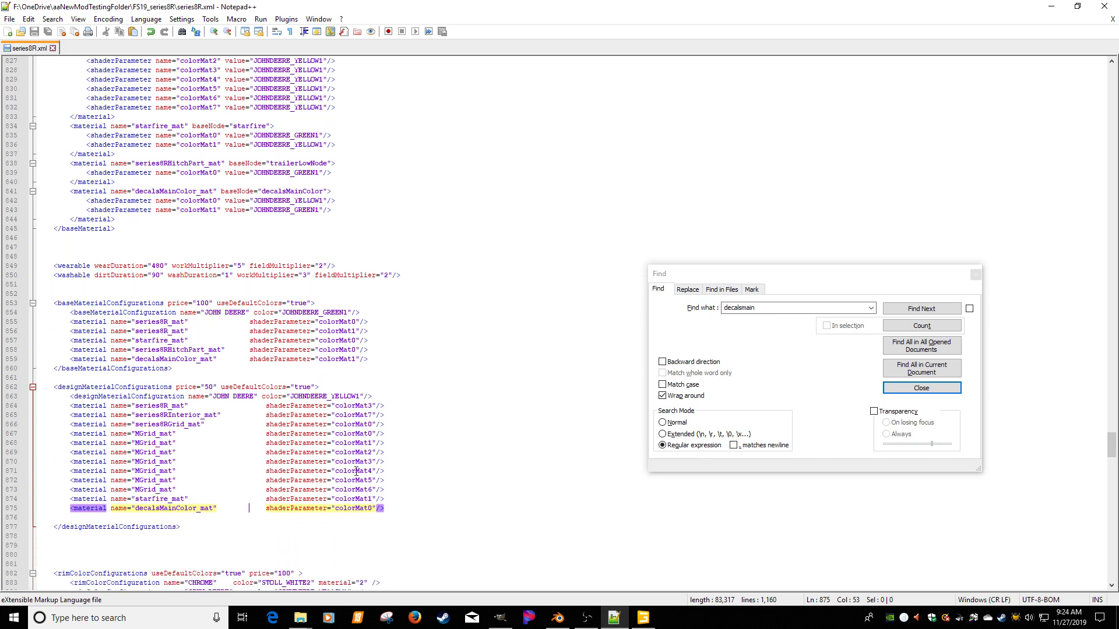
pyautogui.write('maer')
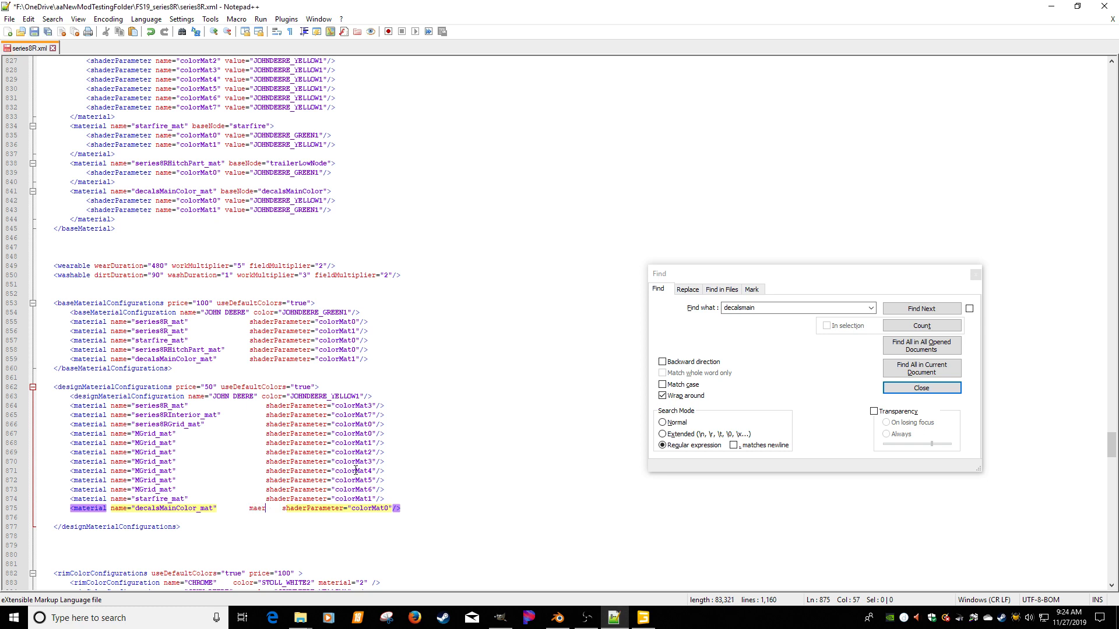
pyautogui.press('BackSpace')
pyautogui.press('BackSpace')
pyautogui.write('terial="')
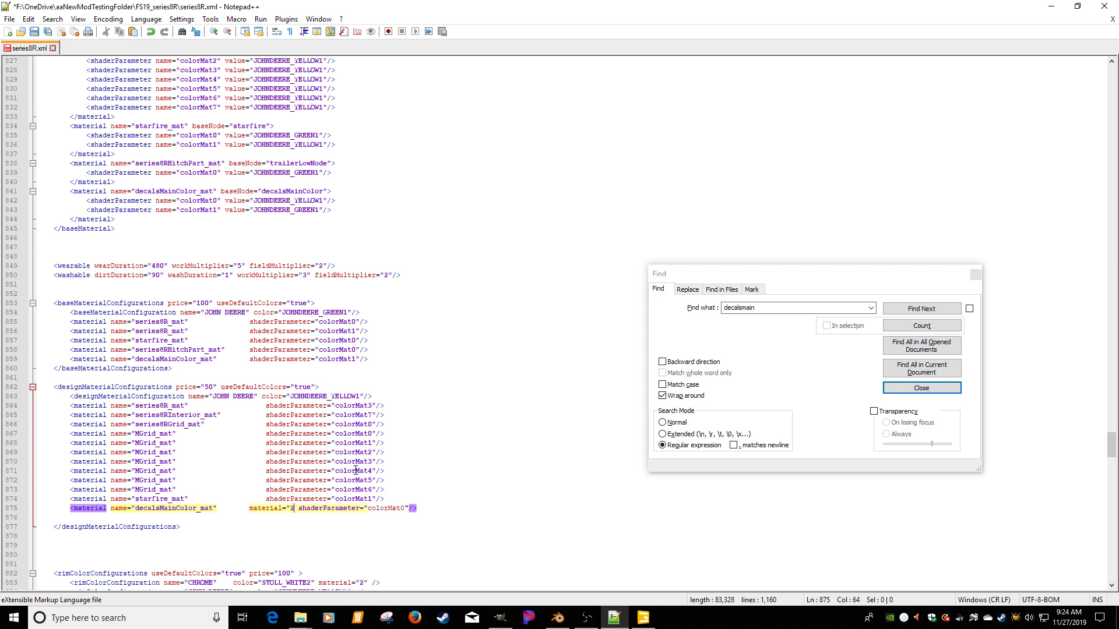
pyautogui.write('2"')
pyautogui.click(34, 32)
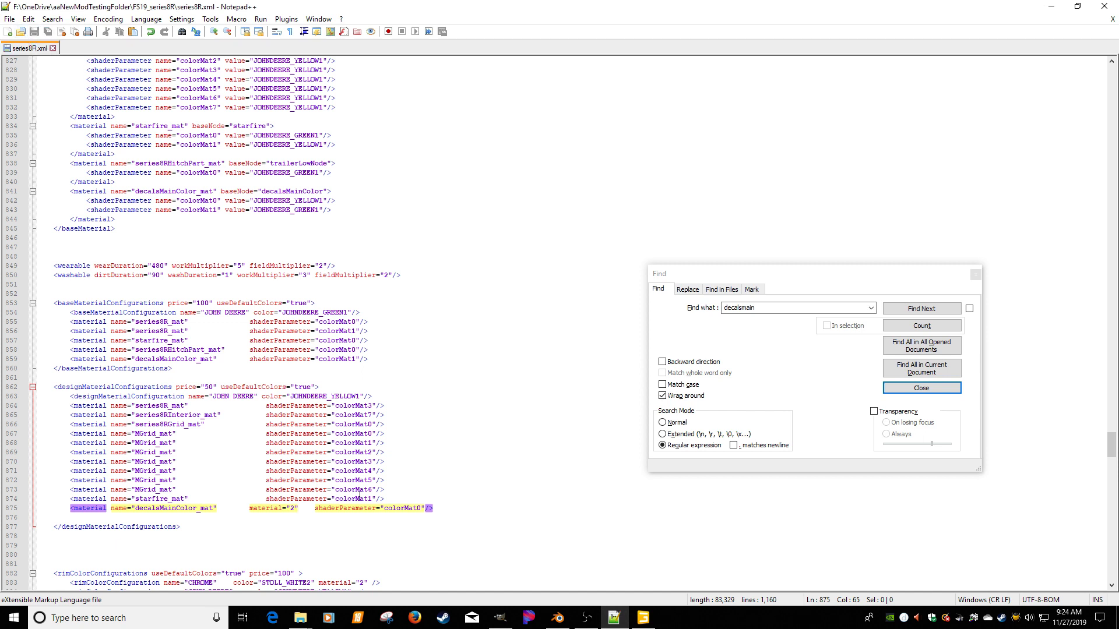
# Relaunch Farming Simulator 19, skip the intro and start Savegame 2, named Testing, on the Felsbrunn map.
pyautogui.click(359, 617)
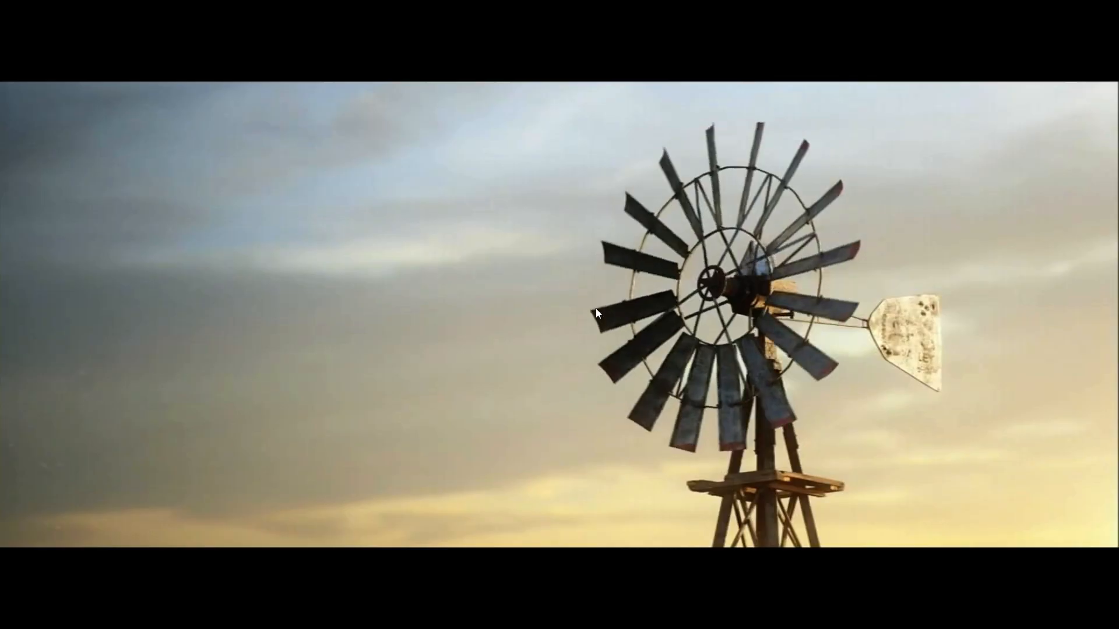
pyautogui.click(595, 309)
pyautogui.click(309, 346)
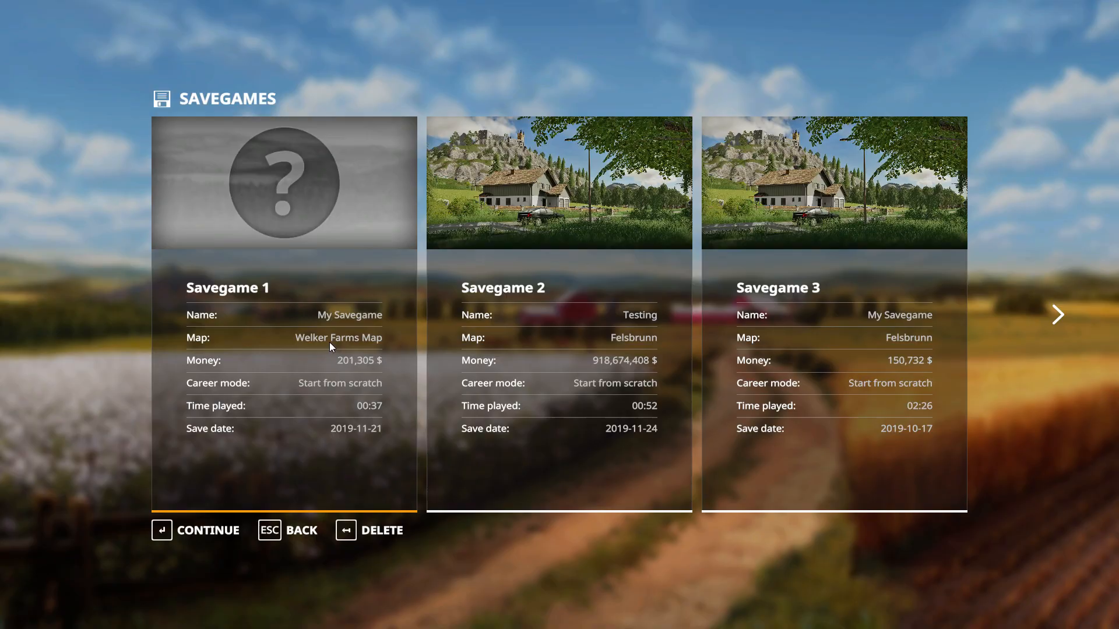
pyautogui.doubleClick(585, 307)
pyautogui.click(206, 530)
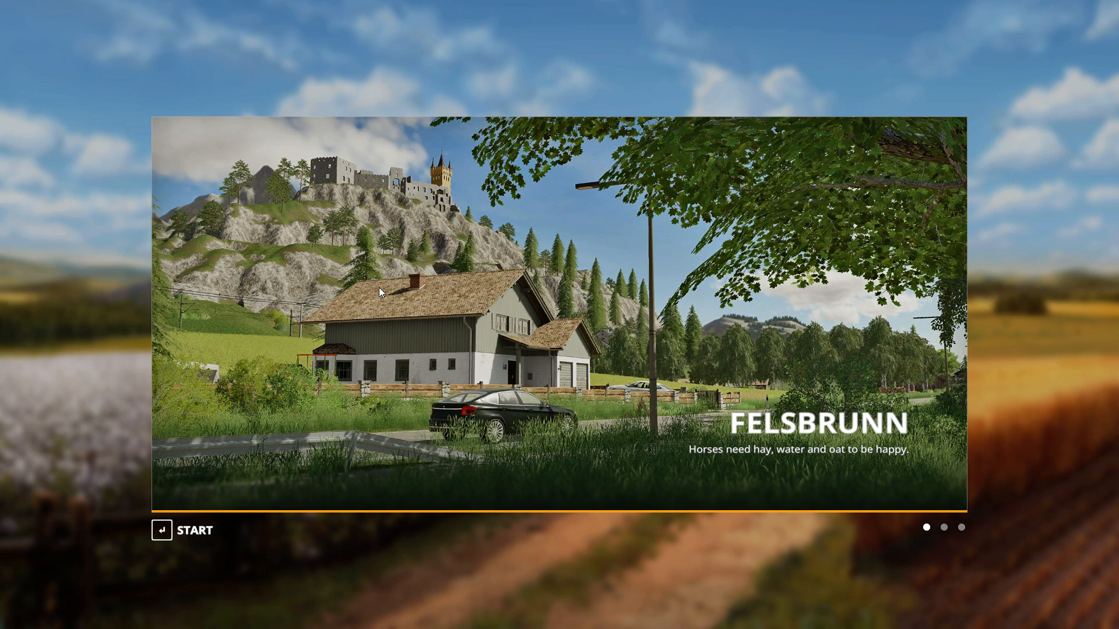
pyautogui.click(192, 532)
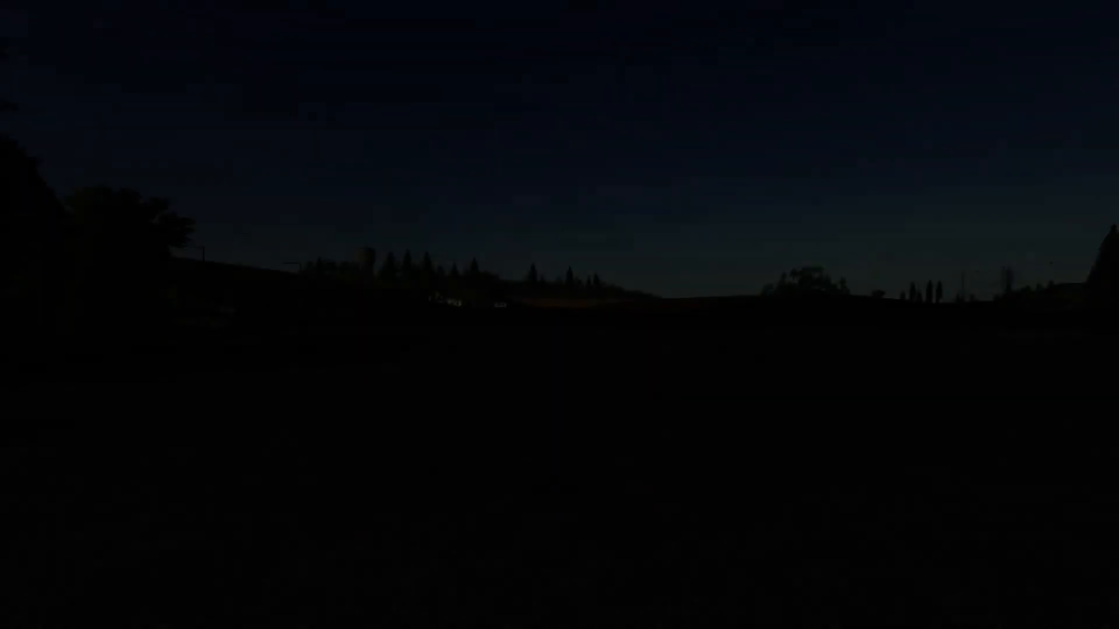
# Open the John Deere 8R Series from the shop's Large Tractors and examine its hood stripe up close from the side.
pyautogui.press('p')
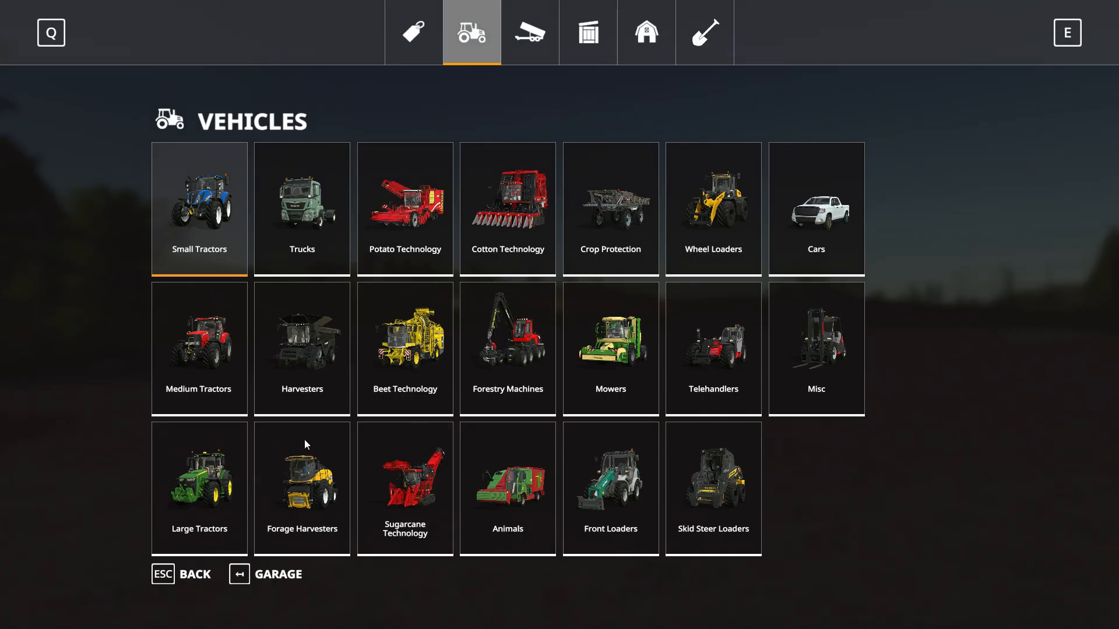
pyautogui.click(198, 492)
pyautogui.scroll(-2, 317, 369)
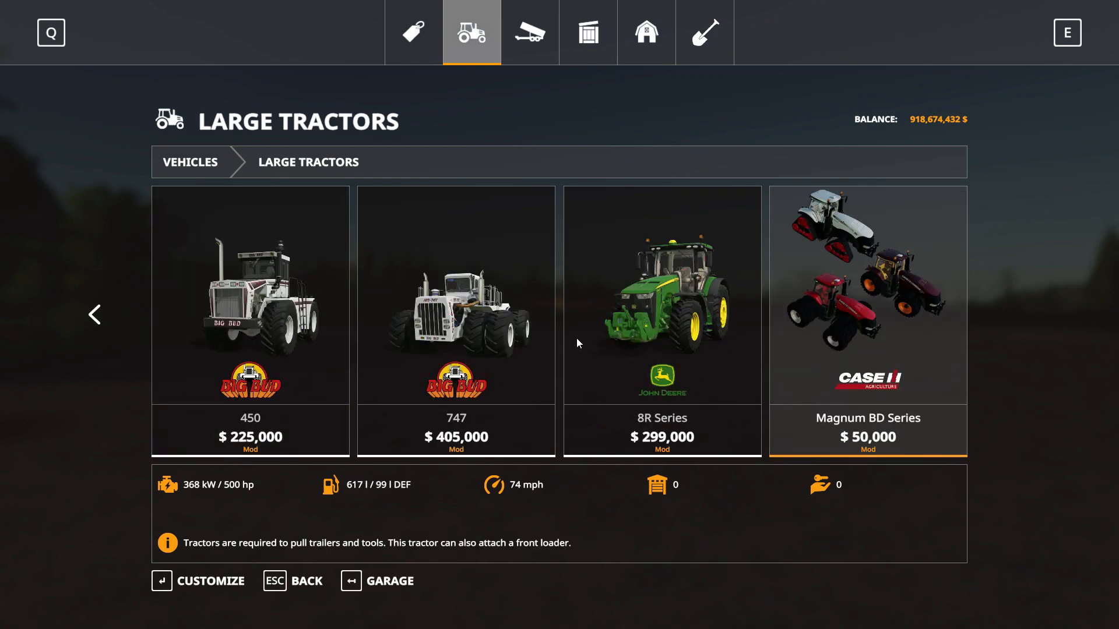
pyautogui.click(674, 332)
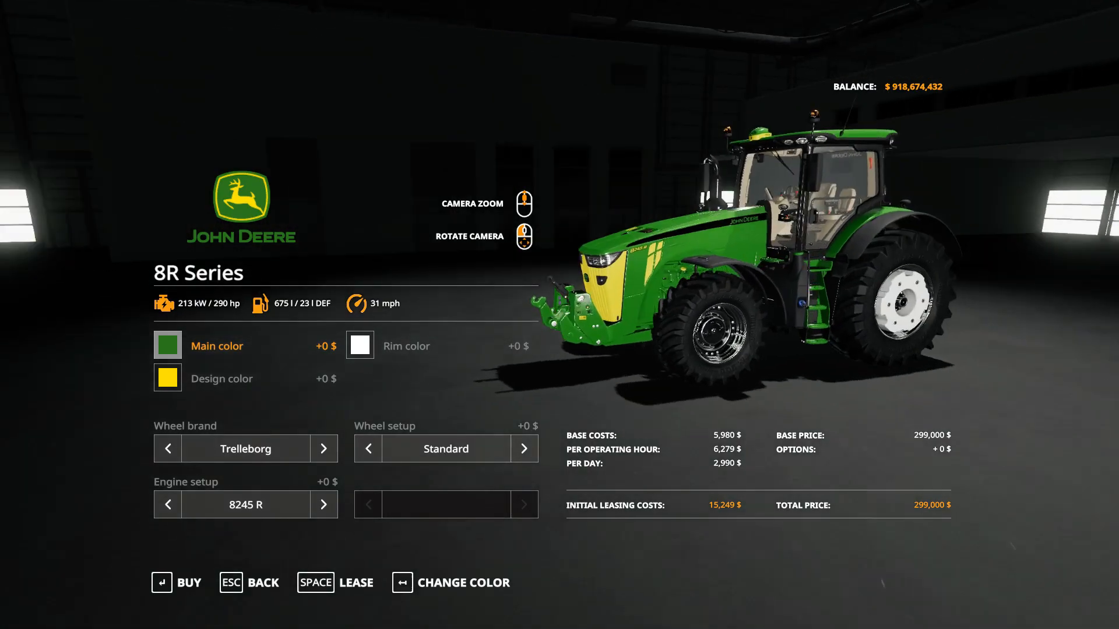
pyautogui.scroll(5, 476, 301)
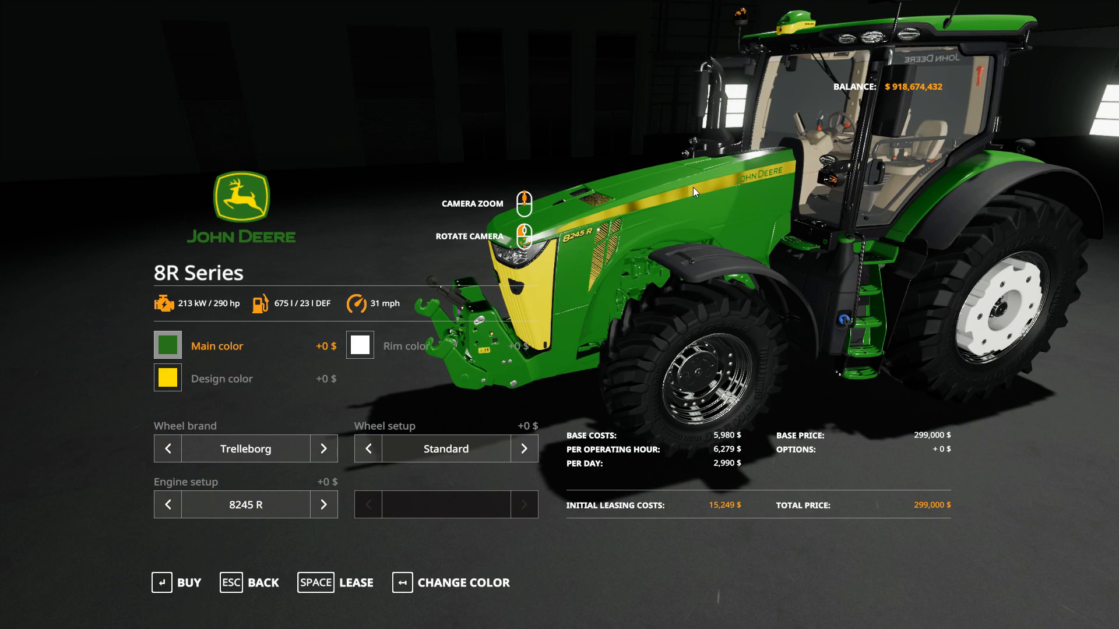
pyautogui.moveTo(693, 187); pyautogui.dragTo(594, 204)
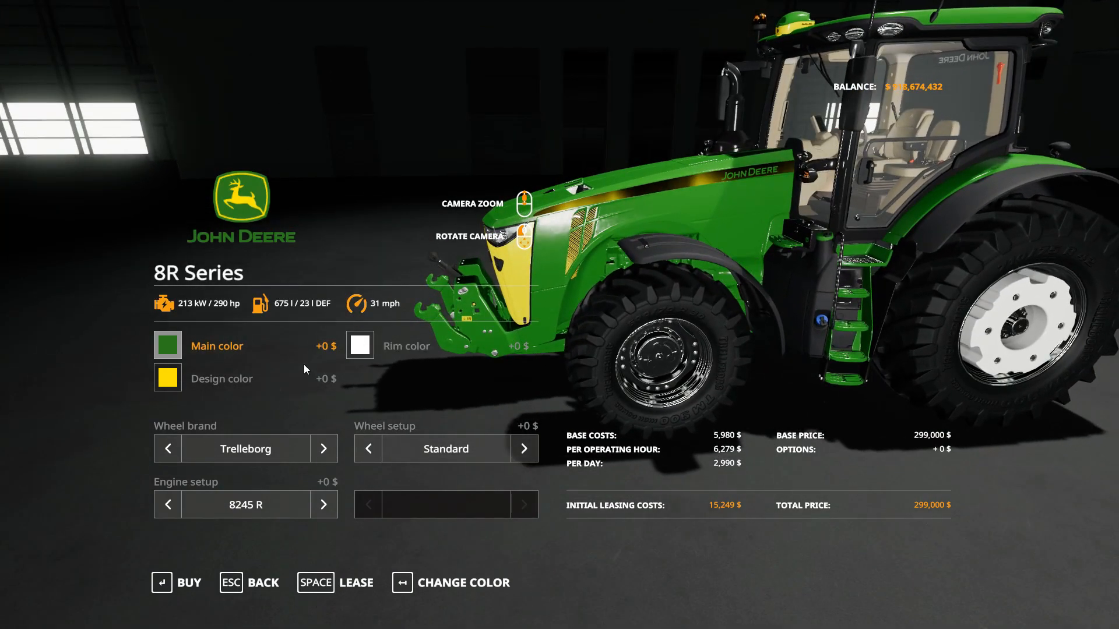
# Set the 8R Series' design color to white and buy the tractor.
pyautogui.click(193, 379)
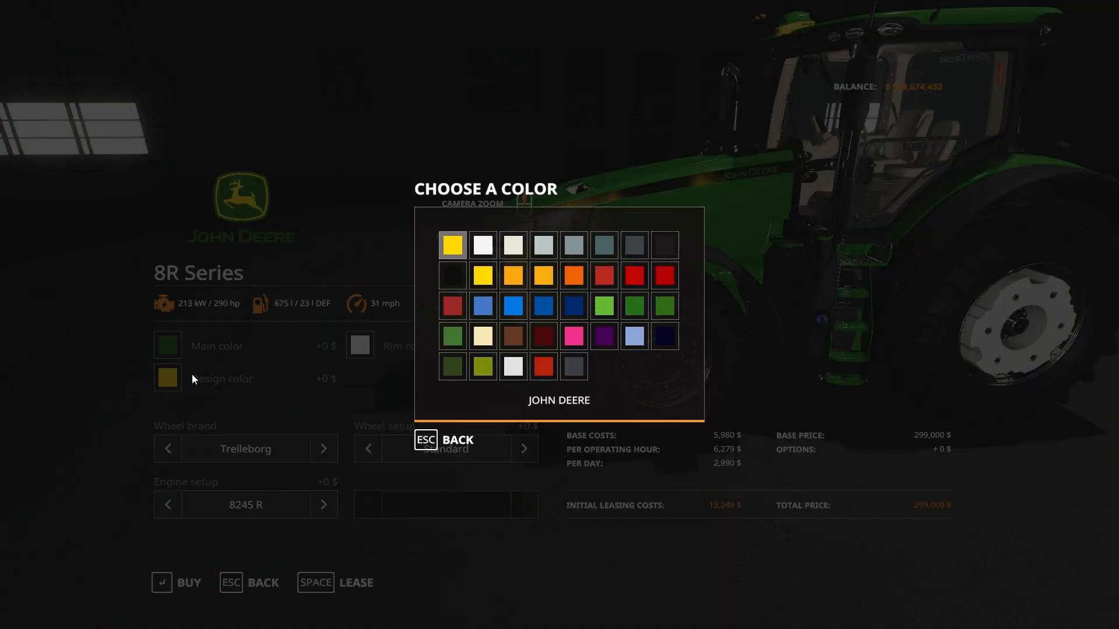
pyautogui.click(485, 253)
pyautogui.press('Return')
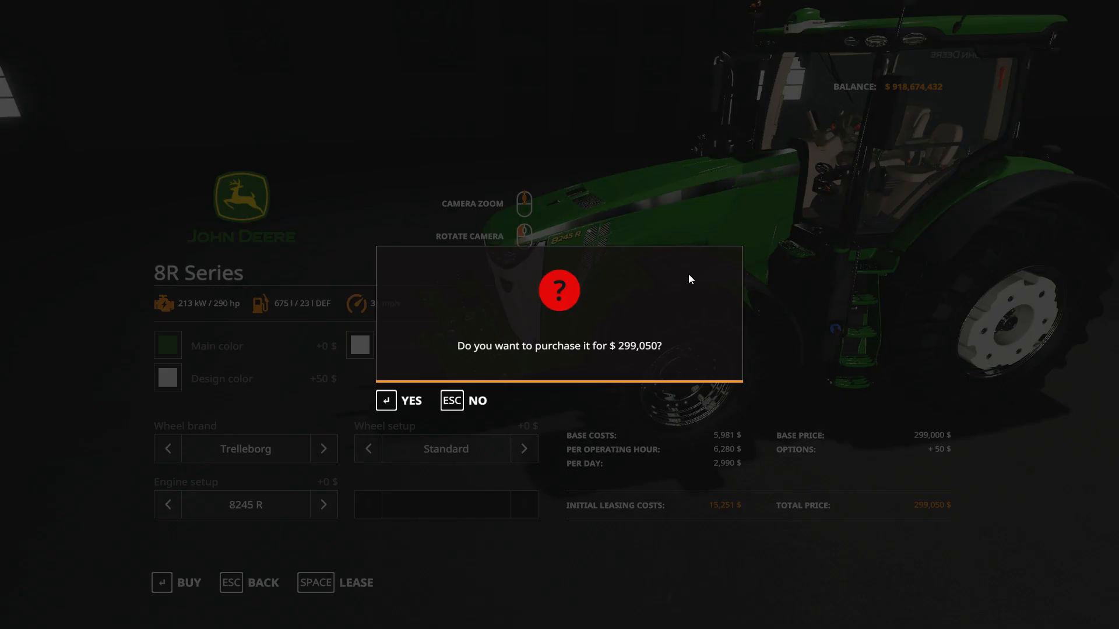
pyautogui.press('Return')
pyautogui.press('Return')
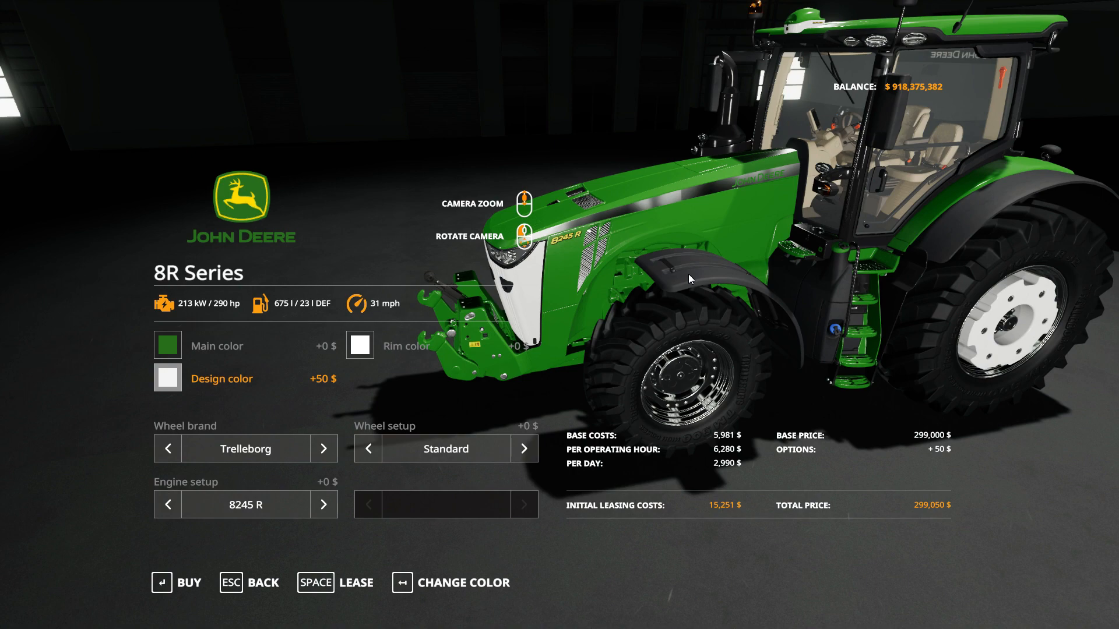
# Leave the shop, enter the purchased John Deere 8245 R and examine its hood decals in daylight.
pyautogui.press('Escape')
pyautogui.press('Escape')
pyautogui.press('Tab')
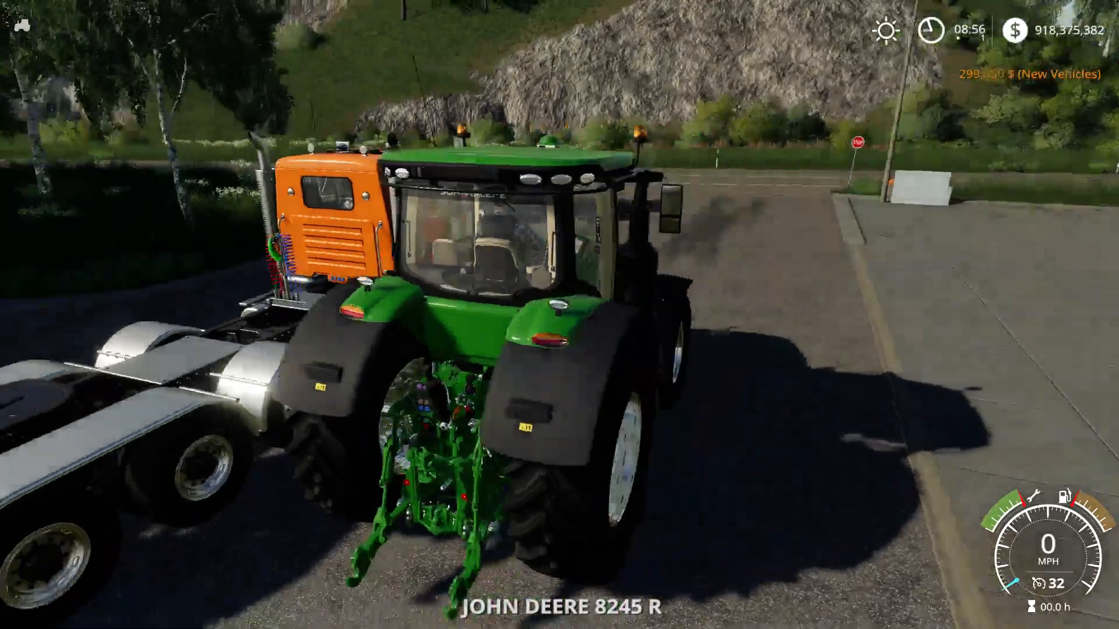
pyautogui.scroll(5, 560, 315)
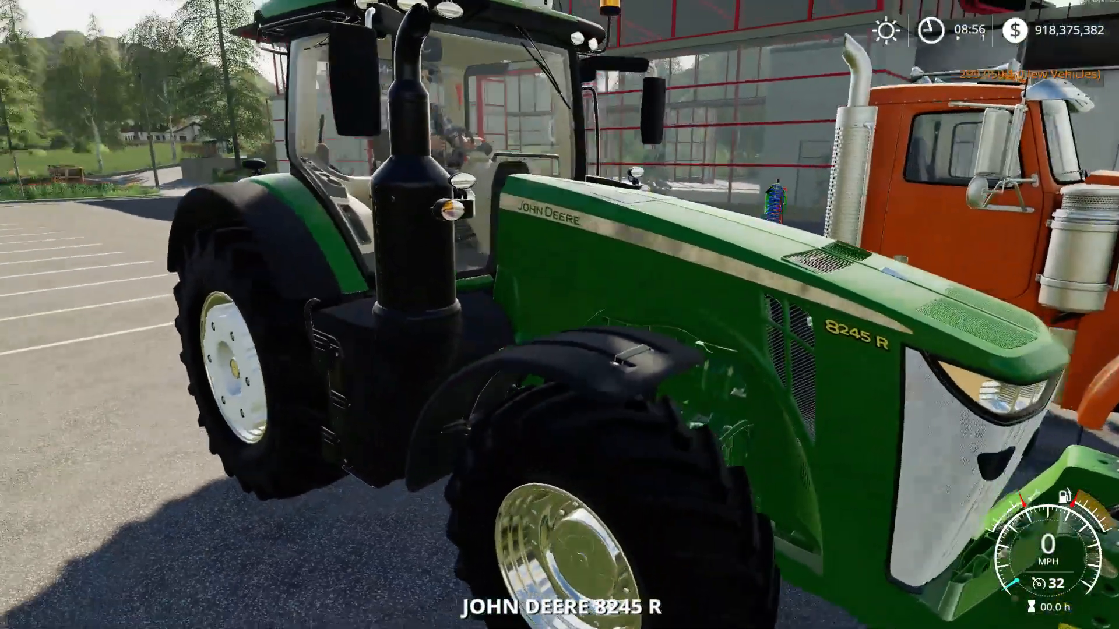
# Open the John Deere 8R Series mod for customization from the shop's Large Tractors.
pyautogui.press('p')
pyautogui.press('e')
pyautogui.press('q')
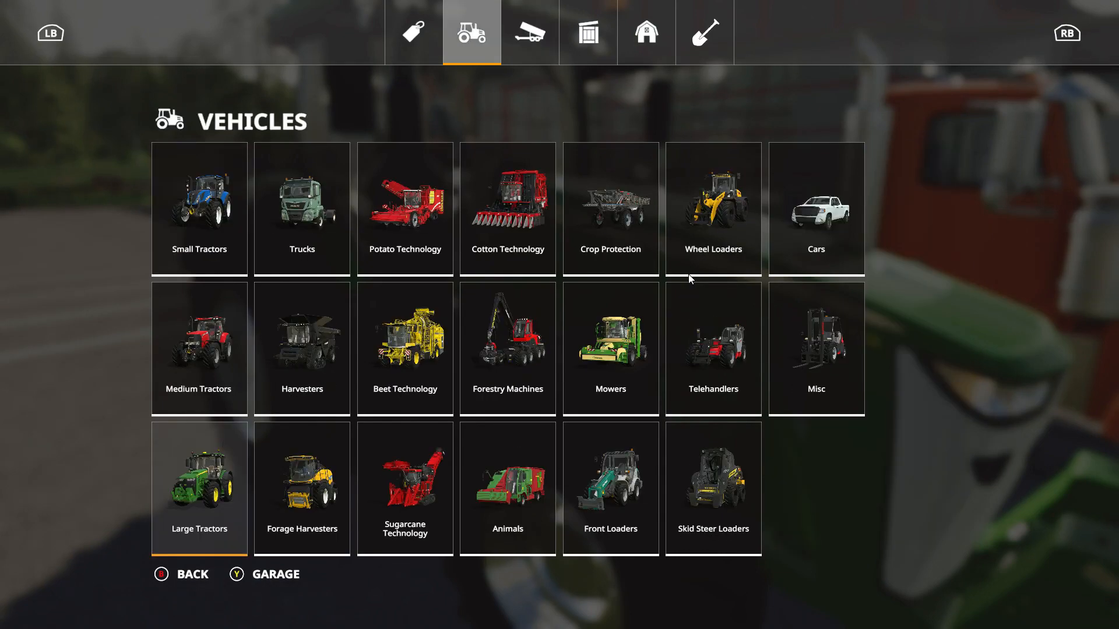
pyautogui.press('Return')
pyautogui.press('Right')
pyautogui.press('Right')
pyautogui.press('Right')
pyautogui.press('Right')
pyautogui.press('Right')
pyautogui.press('Right')
pyautogui.press('Right')
pyautogui.press('Right')
pyautogui.press('Right')
pyautogui.press('Right')
pyautogui.press('Right')
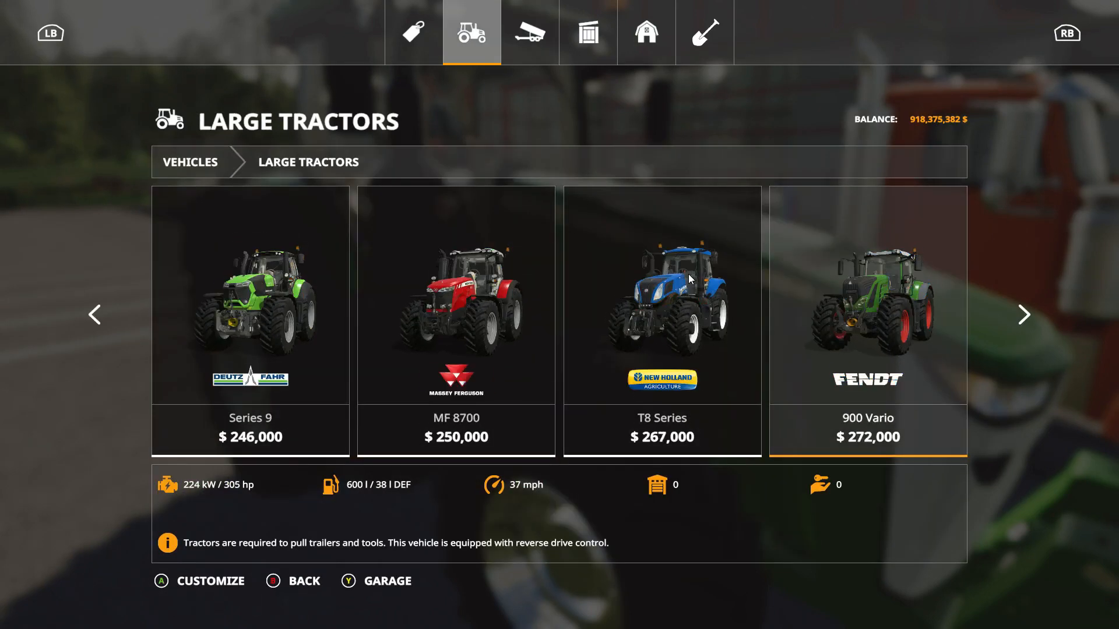
pyautogui.press('Right')
pyautogui.press('Right')
pyautogui.press('Right')
pyautogui.press('Right')
pyautogui.press('Right')
pyautogui.press('Right')
pyautogui.press('Right')
pyautogui.press('Right')
pyautogui.press('Right')
pyautogui.press('Right')
pyautogui.press('Right')
pyautogui.press('Right')
pyautogui.press('Right')
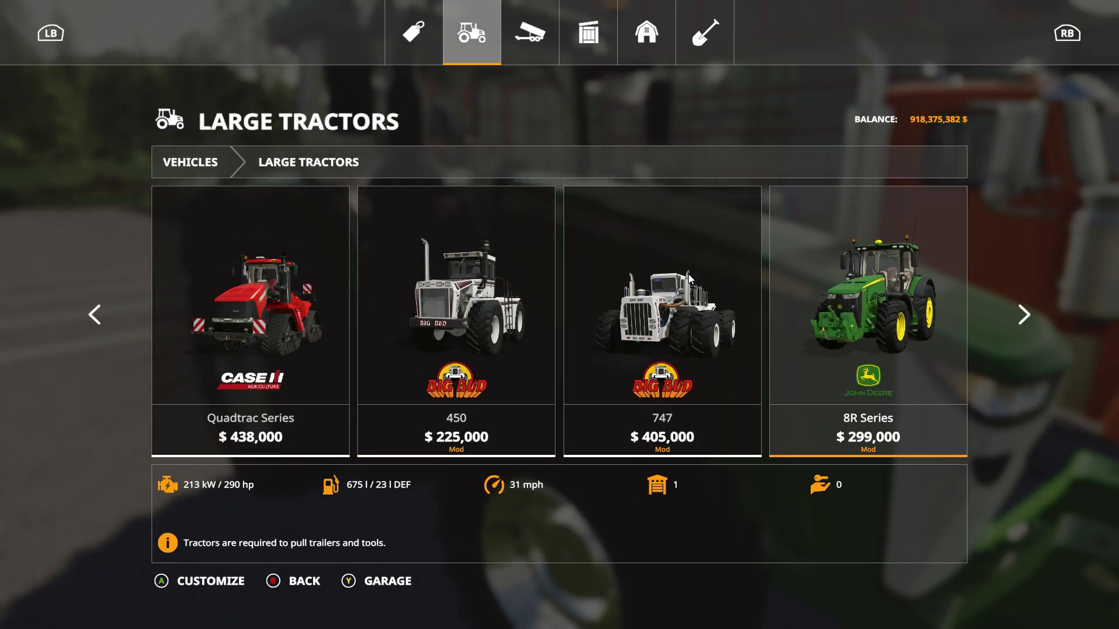
pyautogui.click(688, 276)
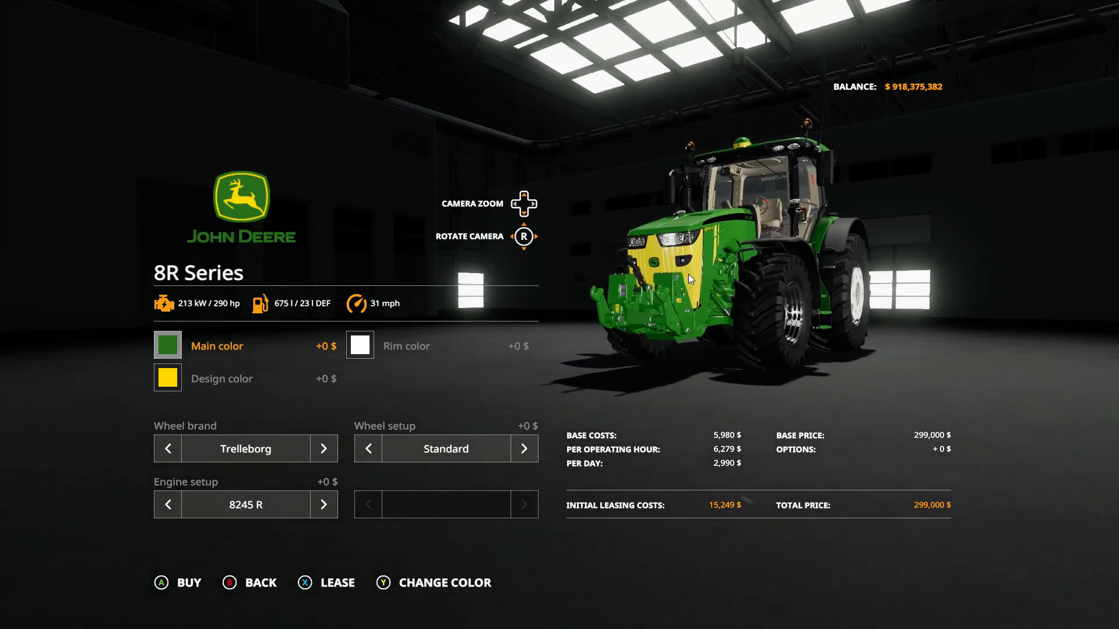
# Set the 8R Series' main color to black and its design color to blue, and buy the tractor.
pyautogui.click(185, 345)
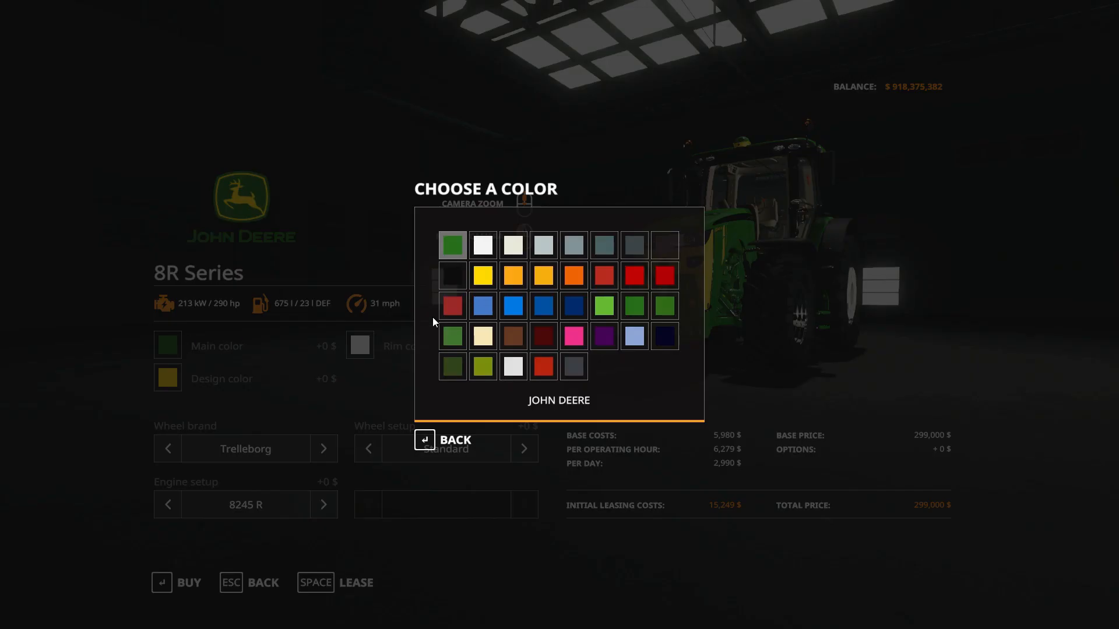
pyautogui.click(456, 284)
pyautogui.click(176, 380)
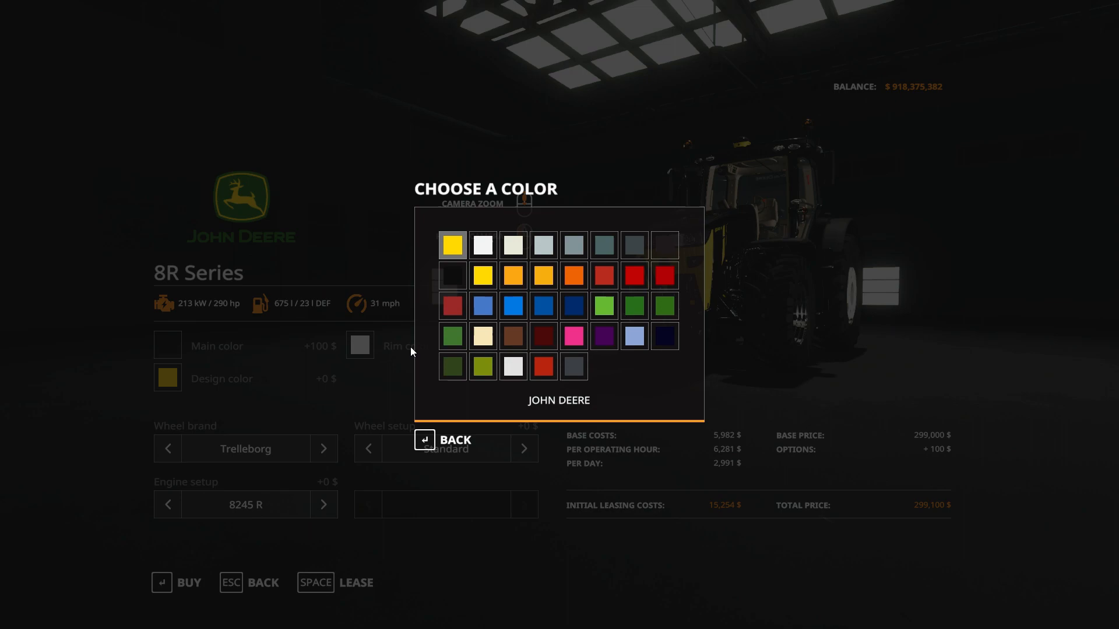
pyautogui.click(511, 304)
pyautogui.press('Return')
pyautogui.press('Return')
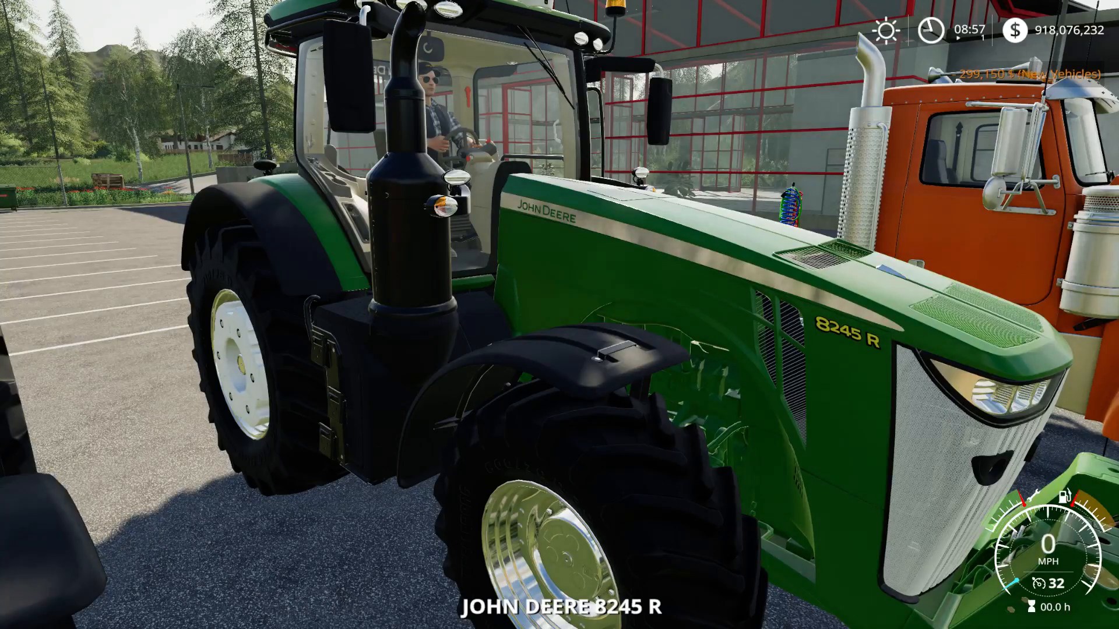
# Switch to the newly purchased black and blue 8245 R and examine its hood decals up close.
pyautogui.press('Tab')
pyautogui.press('Tab')
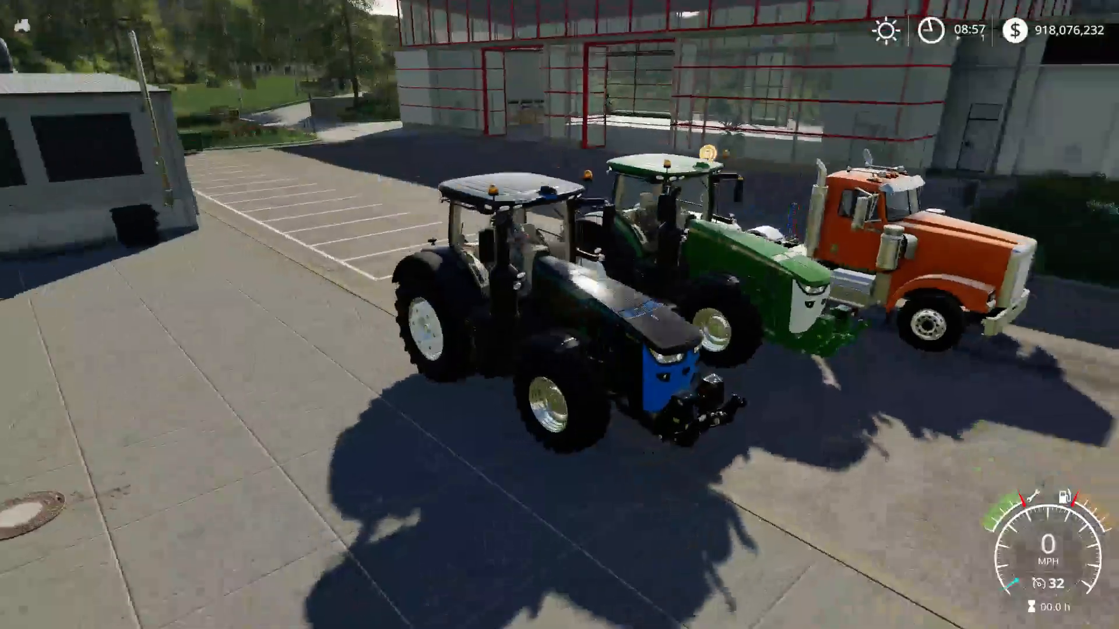
pyautogui.scroll(6, 559, 315)
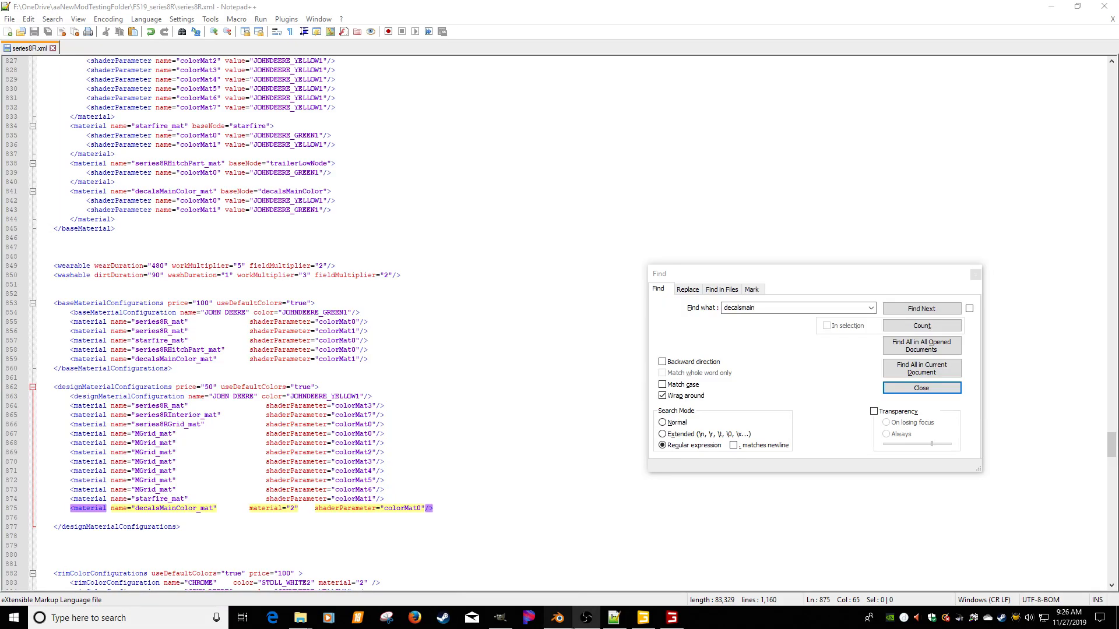
# In Notepad++, remove material="2" from the decalsMainColor_mat line of the design material configurations and save series8R.xml.
pyautogui.click(614, 619)
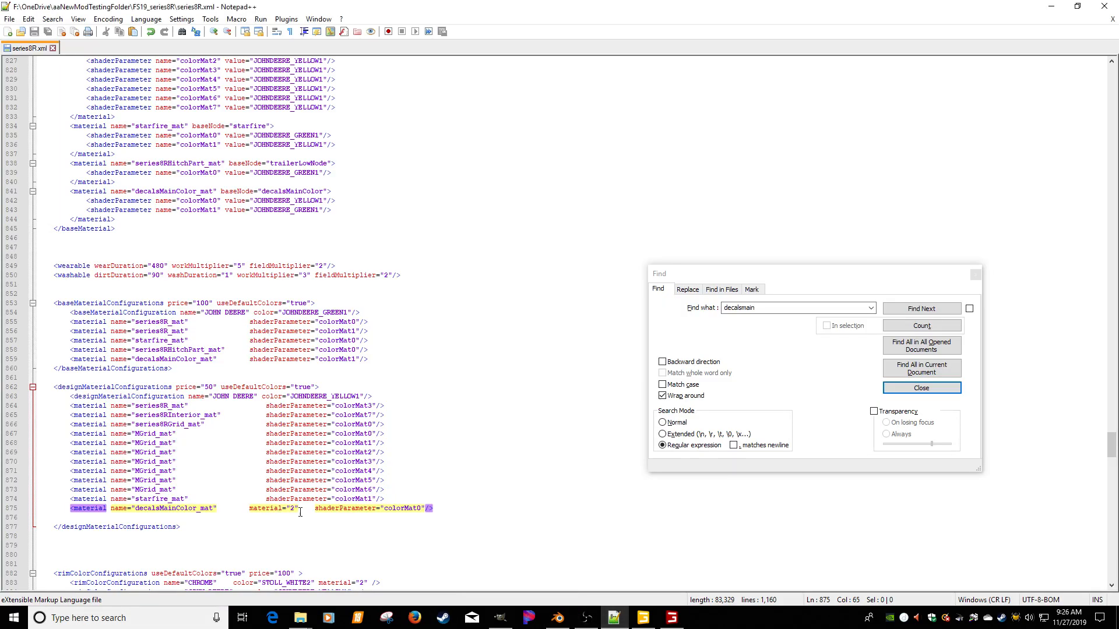
pyautogui.press('Delete')
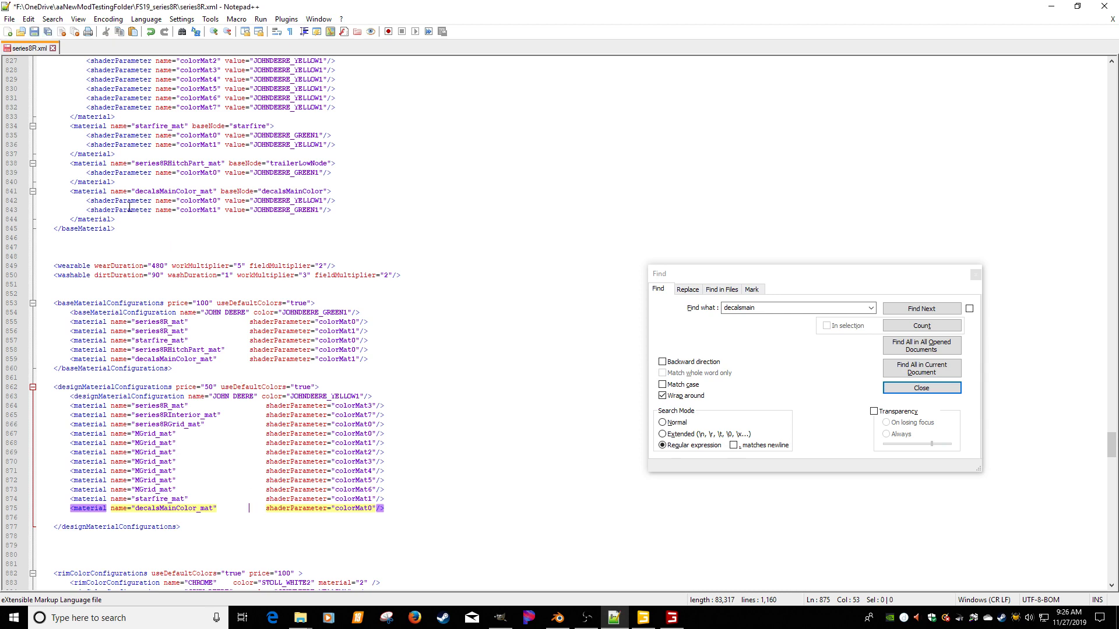
# Switch to Farming Simulator 19 and reload the current tractor with the Standard option of Easy Development Commands.
pyautogui.click(672, 619)
pyautogui.hotkey('ctrl', 'd')
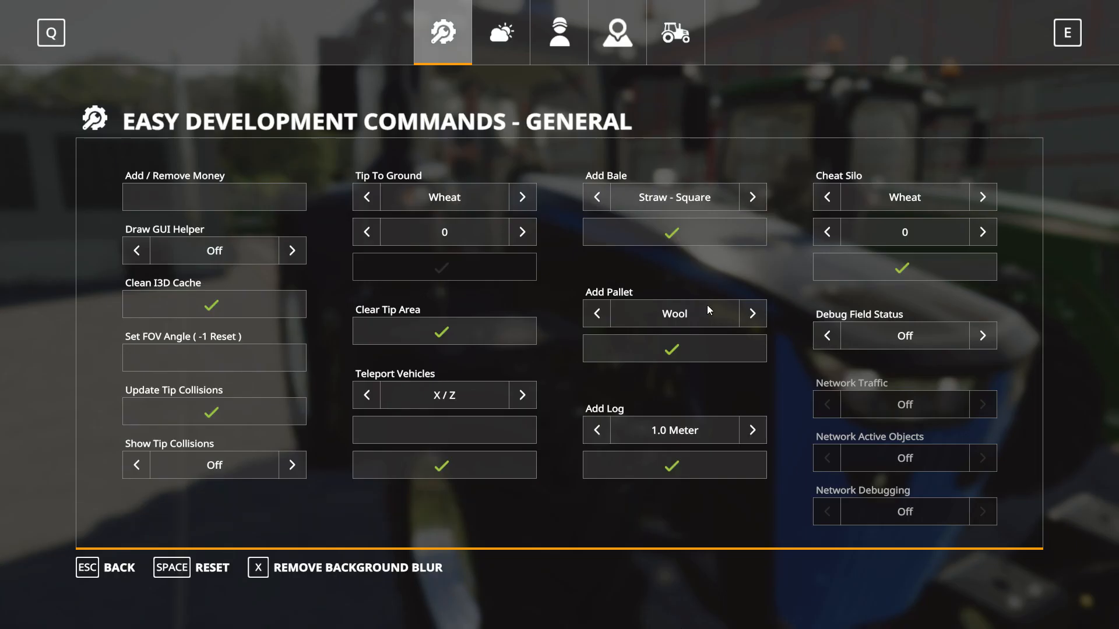
pyautogui.click(685, 29)
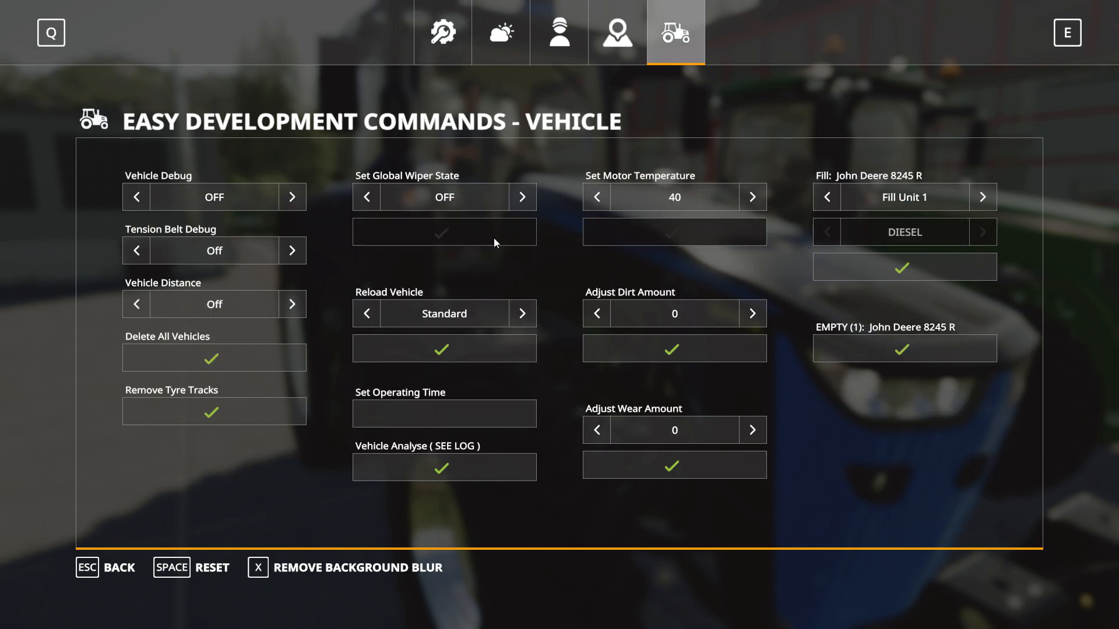
pyautogui.click(443, 358)
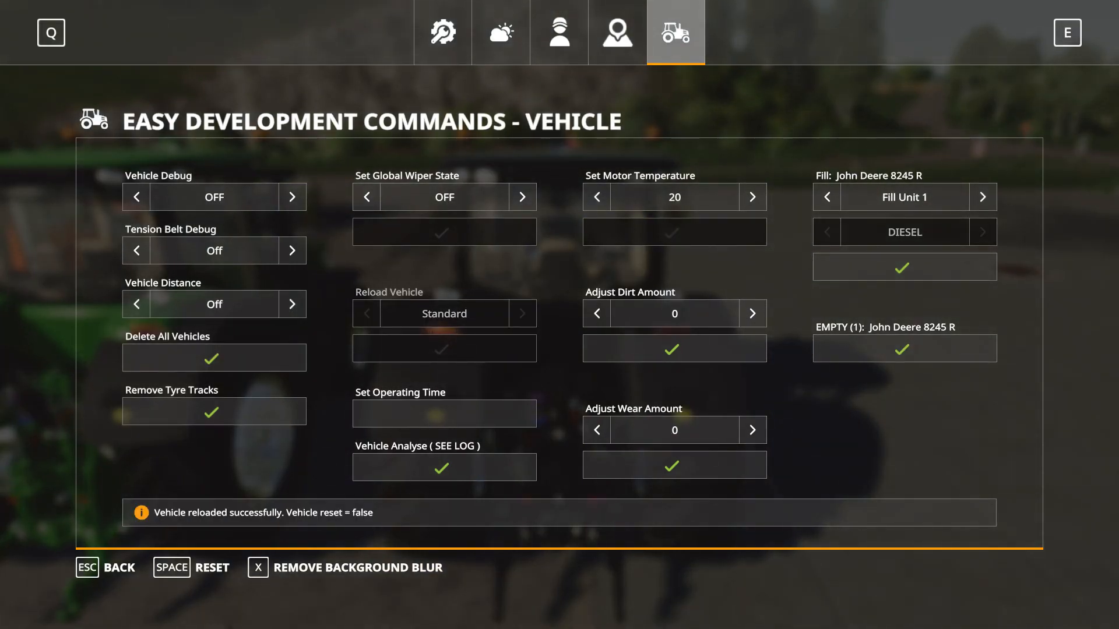
pyautogui.press('Escape')
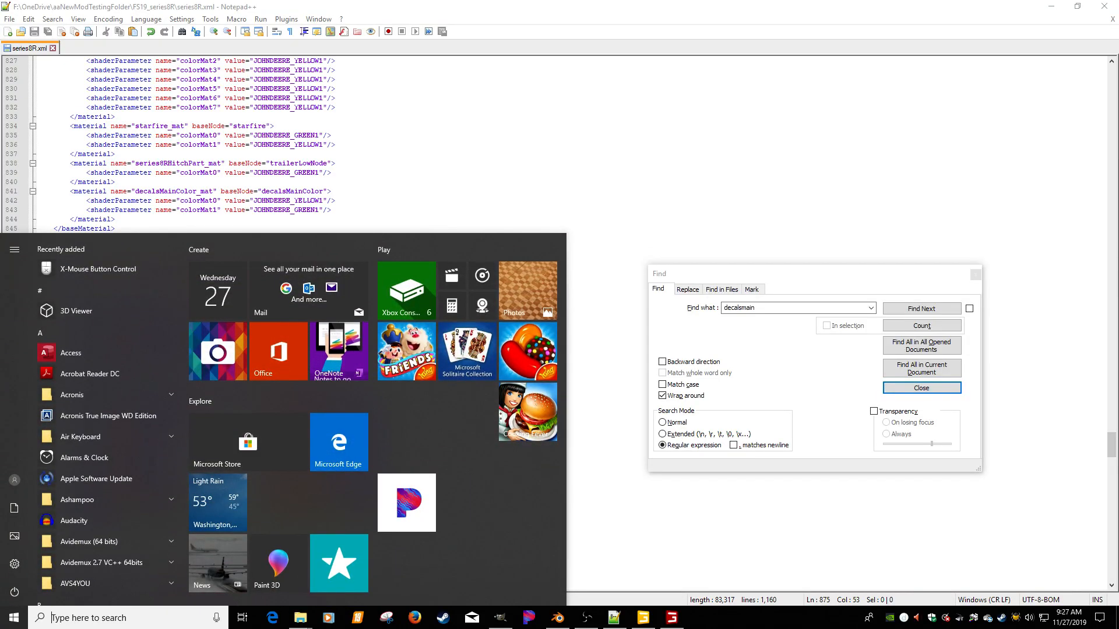
# Return to series8R.xml in Notepad++ and go to the colorMat0 line of the decalsMainColor_mat base material.
pyautogui.click(401, 204)
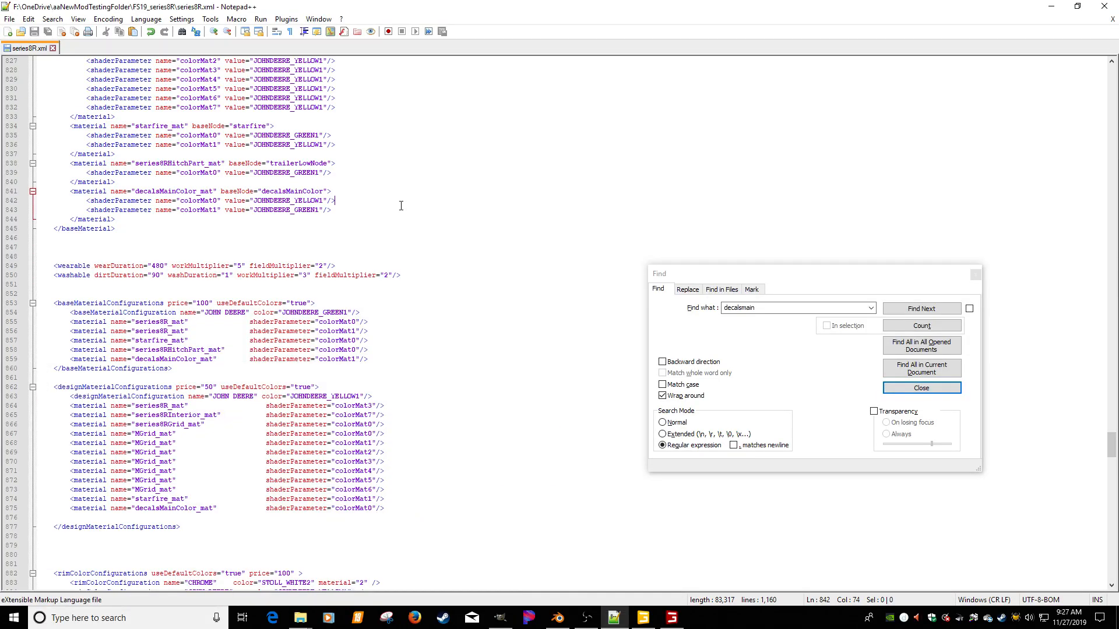